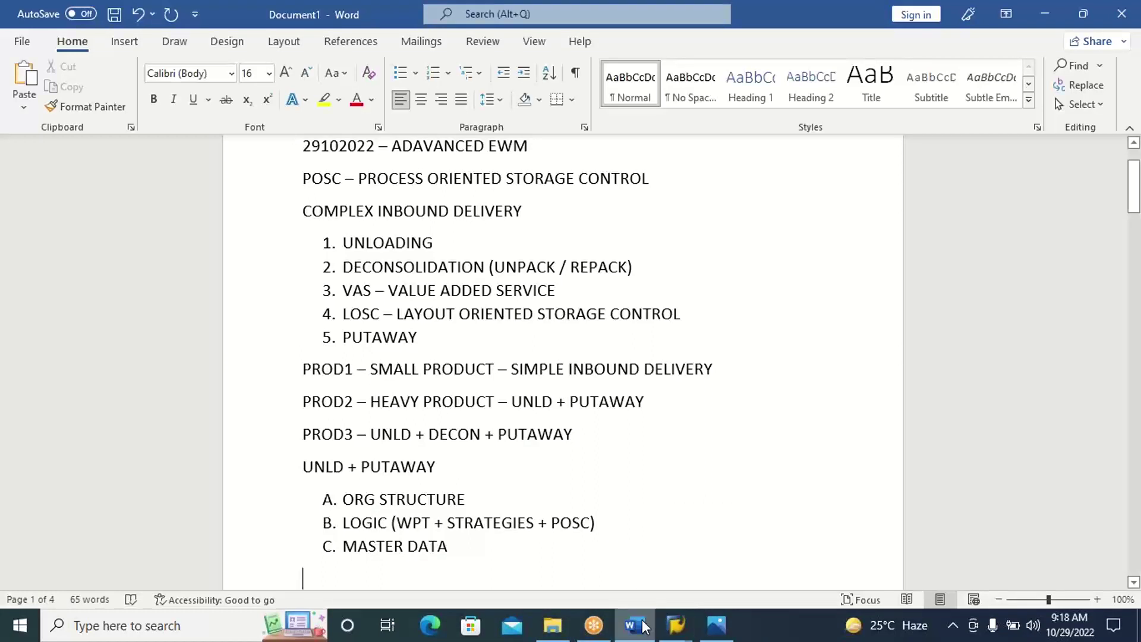
In the Word notes, paste 'Define Storage Type' and type 'DEFINE A DOOR' on a new line above it.
type("Define Storage Type")
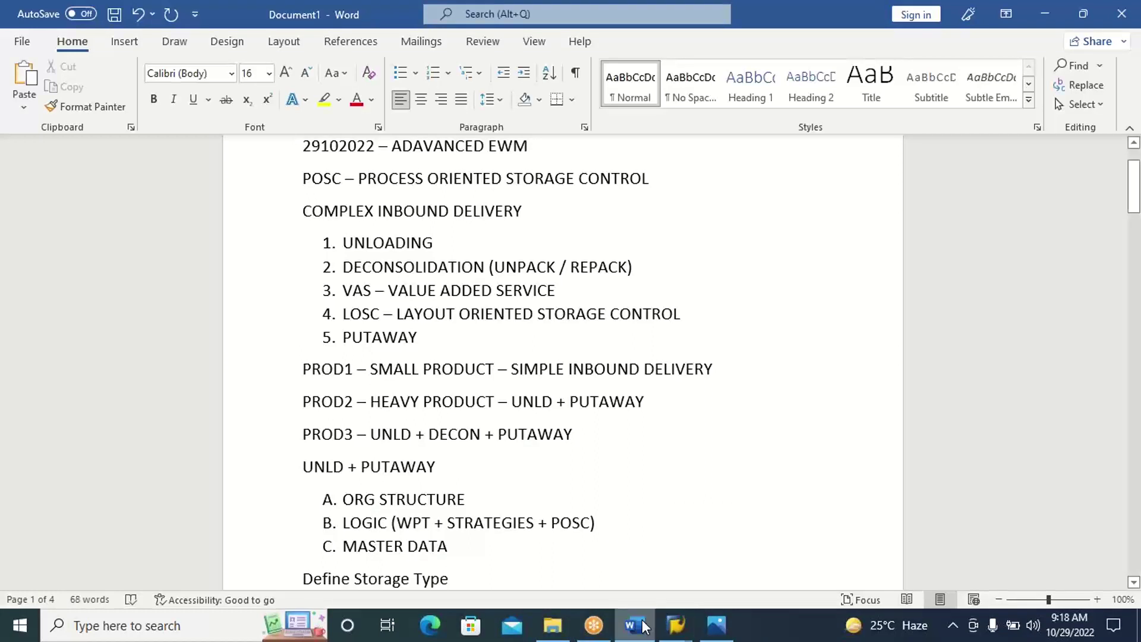
key("Return")
key("Up")
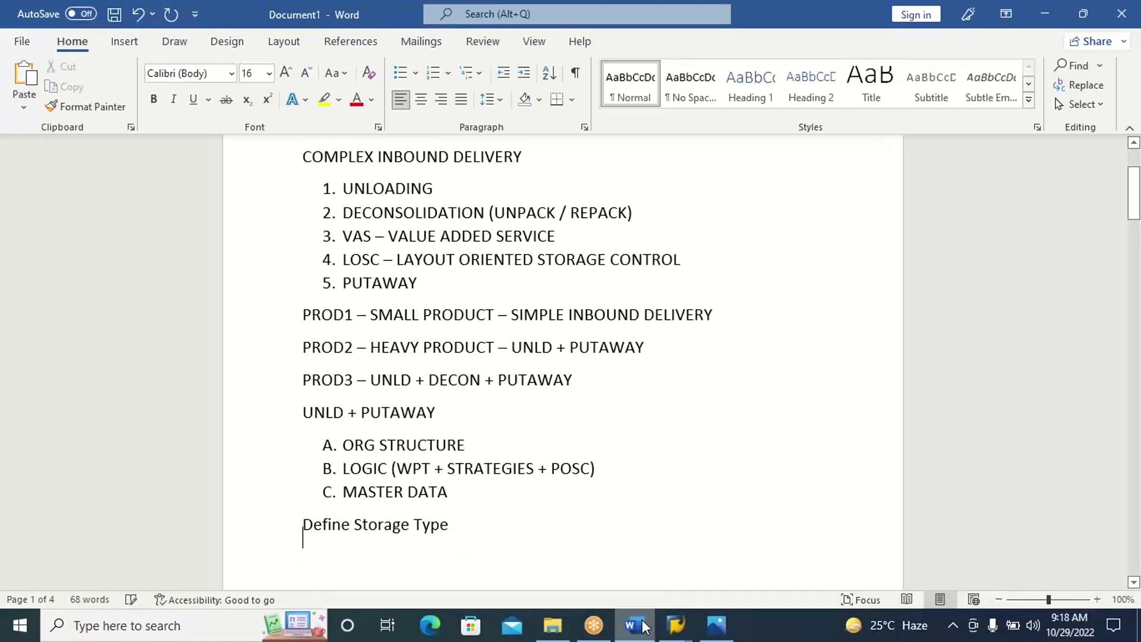
key("Return")
key("Up")
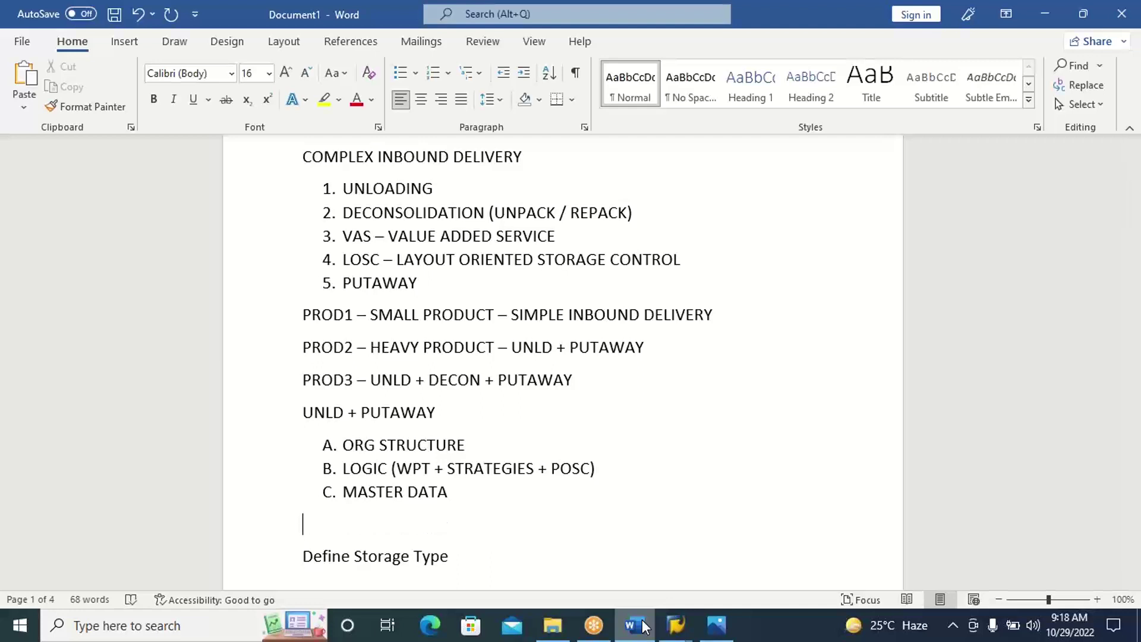
type("DEFINE A DOOR")
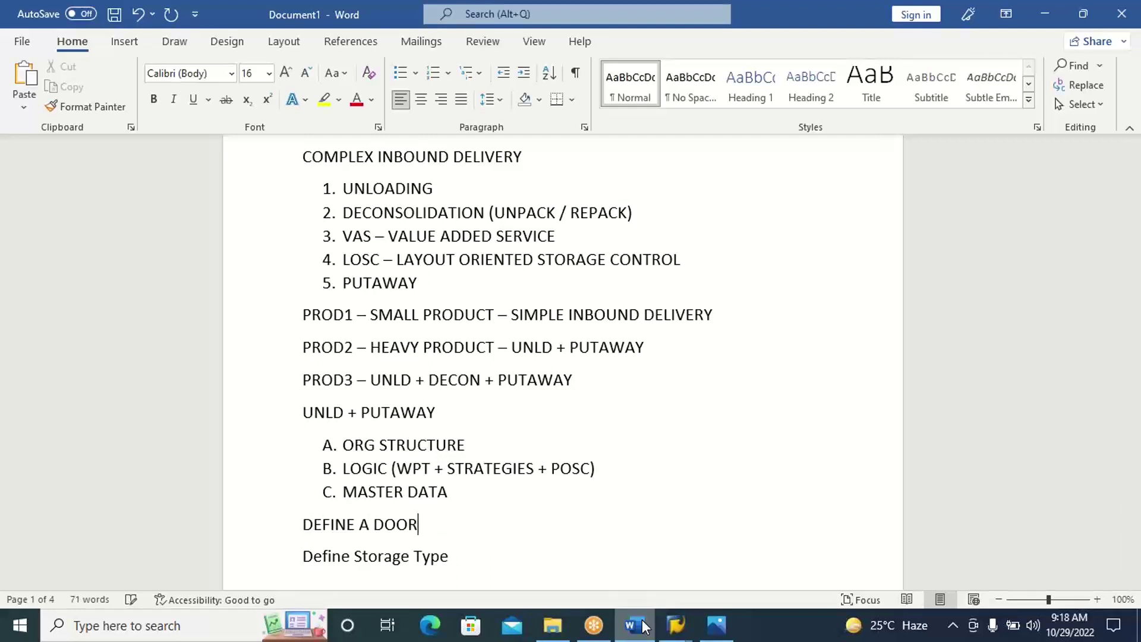
key("Down")
key("Down")
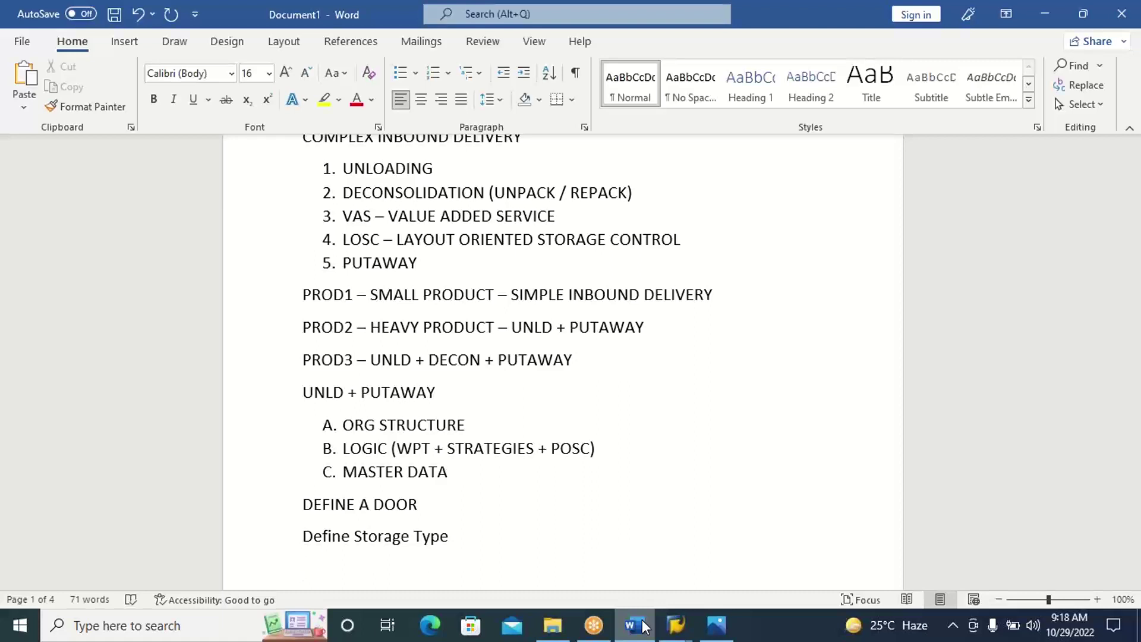
left_click(641, 627)
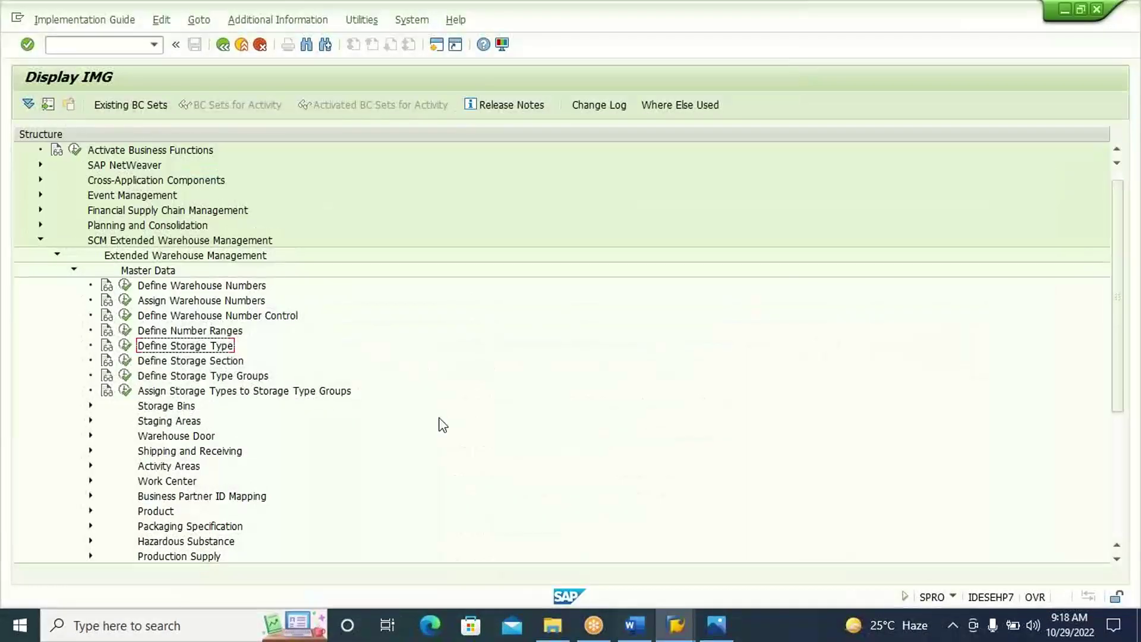
In Define Storage Type, add a new entry: warehouse S310, storage type DOR1, description 'DOOR 1'.
left_click(126, 345)
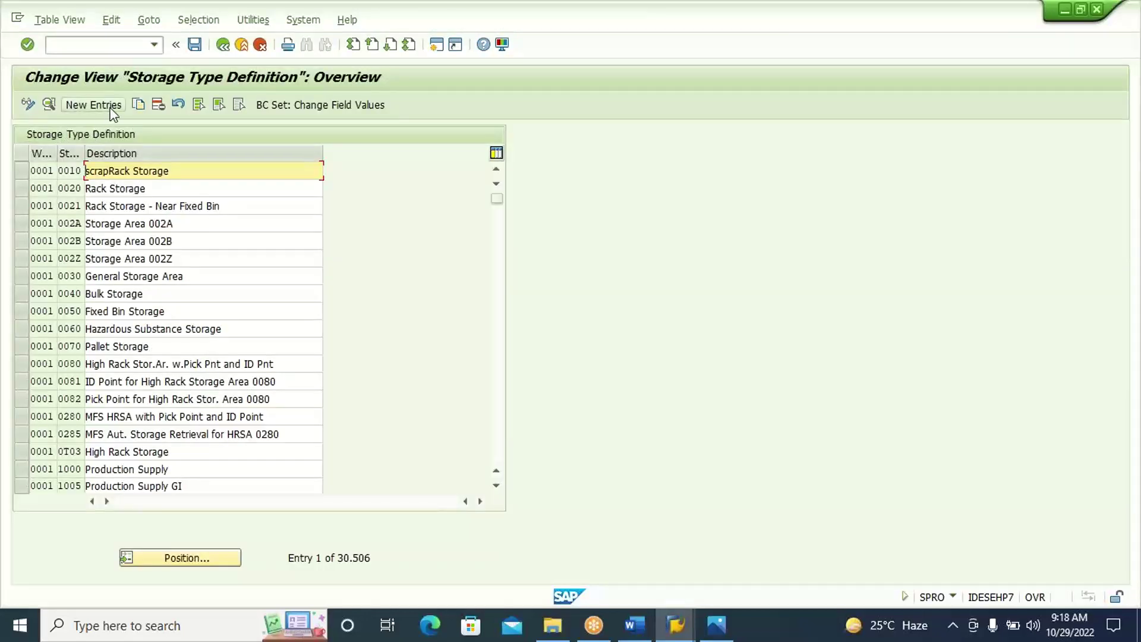
left_click(111, 108)
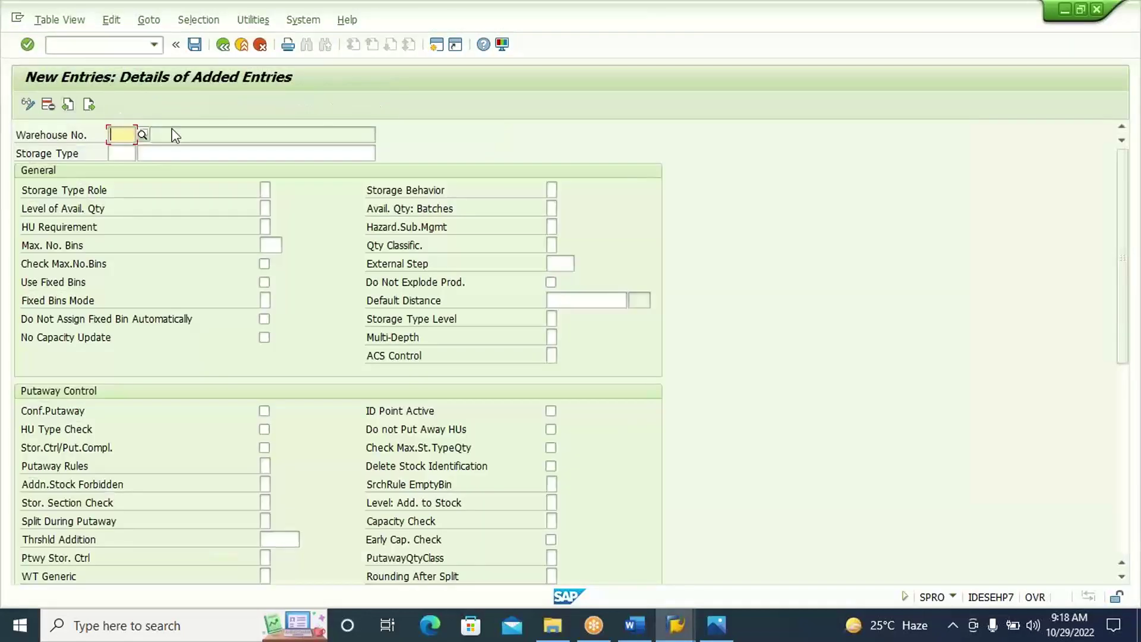
type("S310")
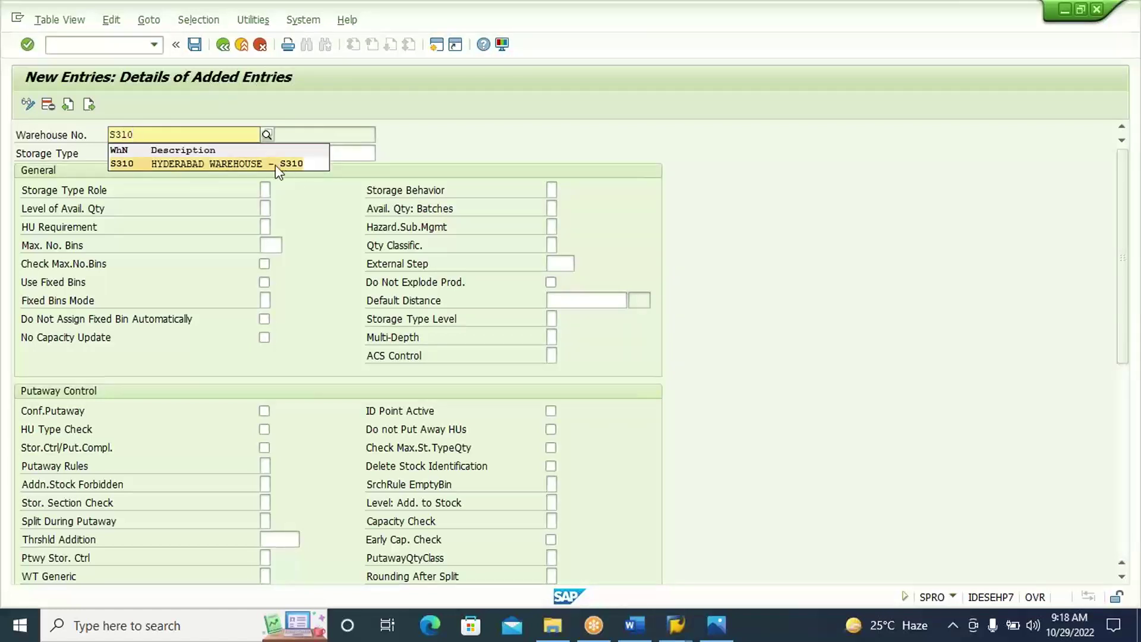
left_click(276, 166)
left_click(126, 156)
type("D")
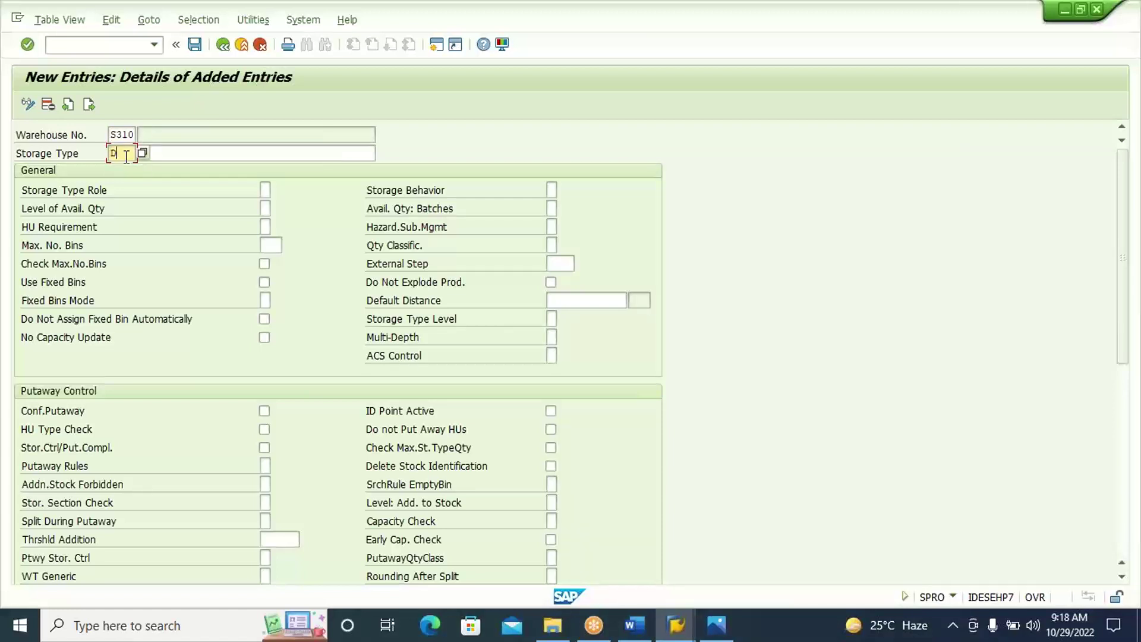
type("OR1")
left_click(185, 153)
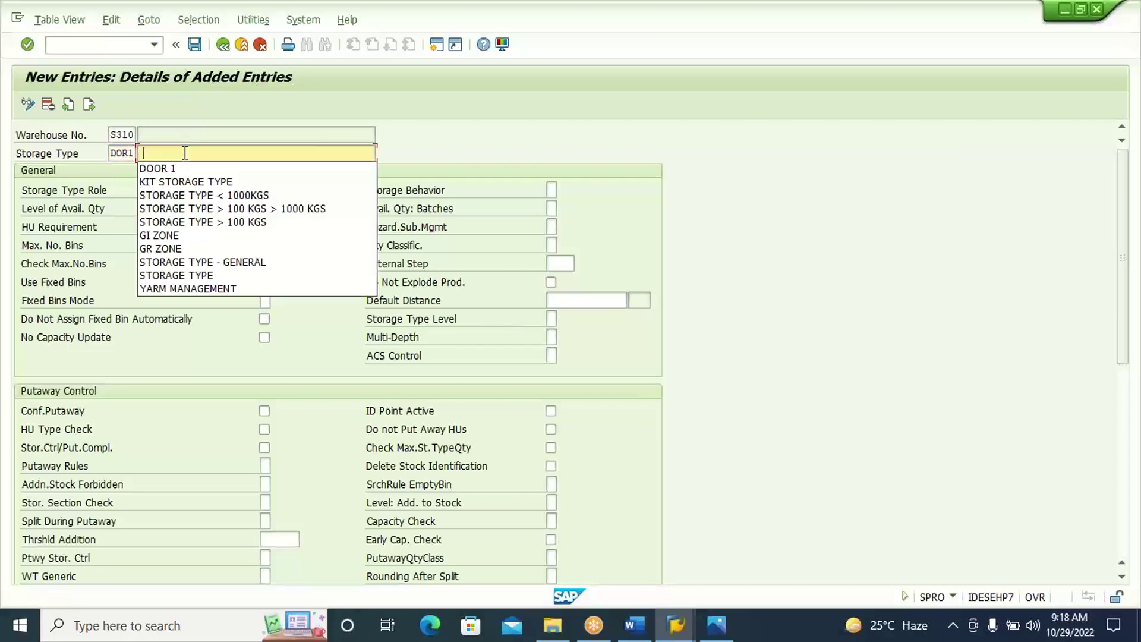
left_click(213, 171)
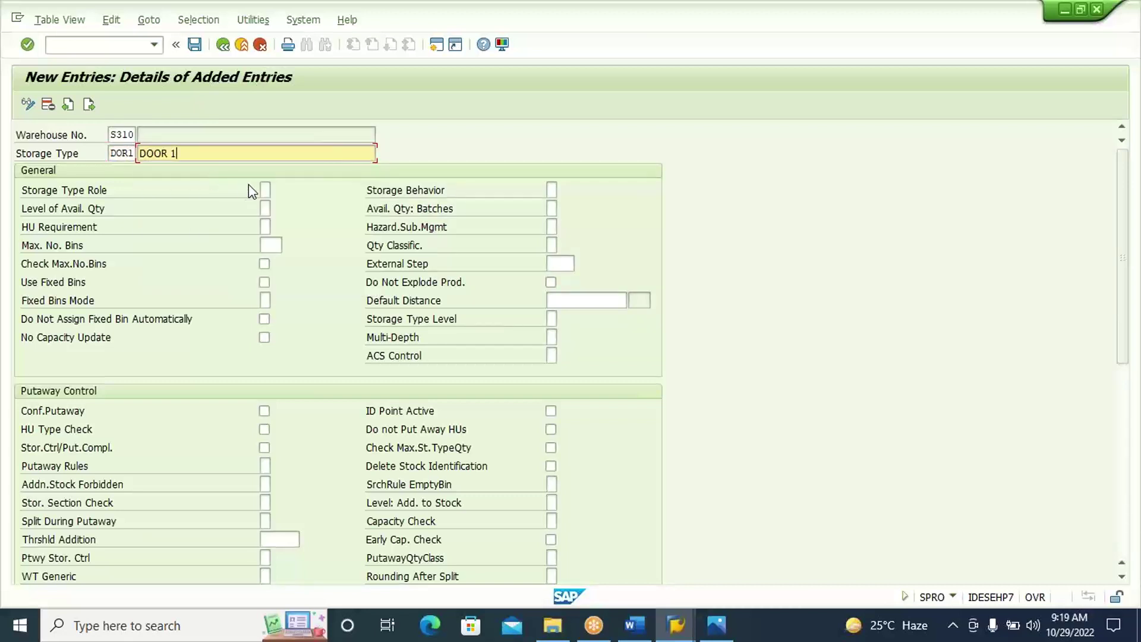
Set DOR1's storage type role to F (Doors) and tick Conf.Putaway.
left_click(263, 188)
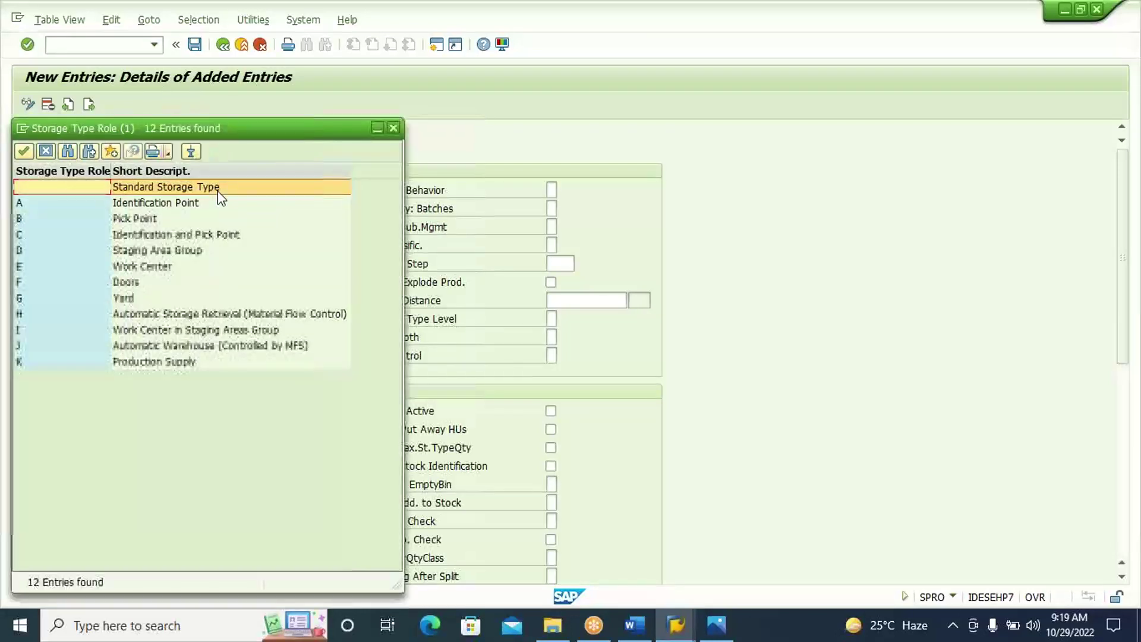
left_click(134, 284)
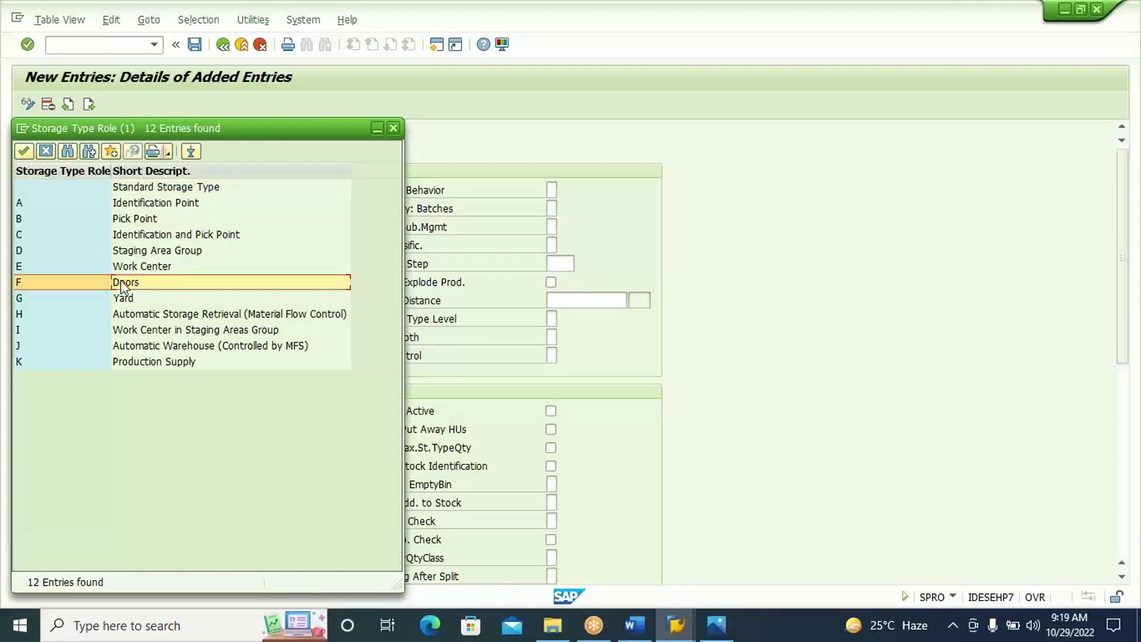
double_click(138, 288)
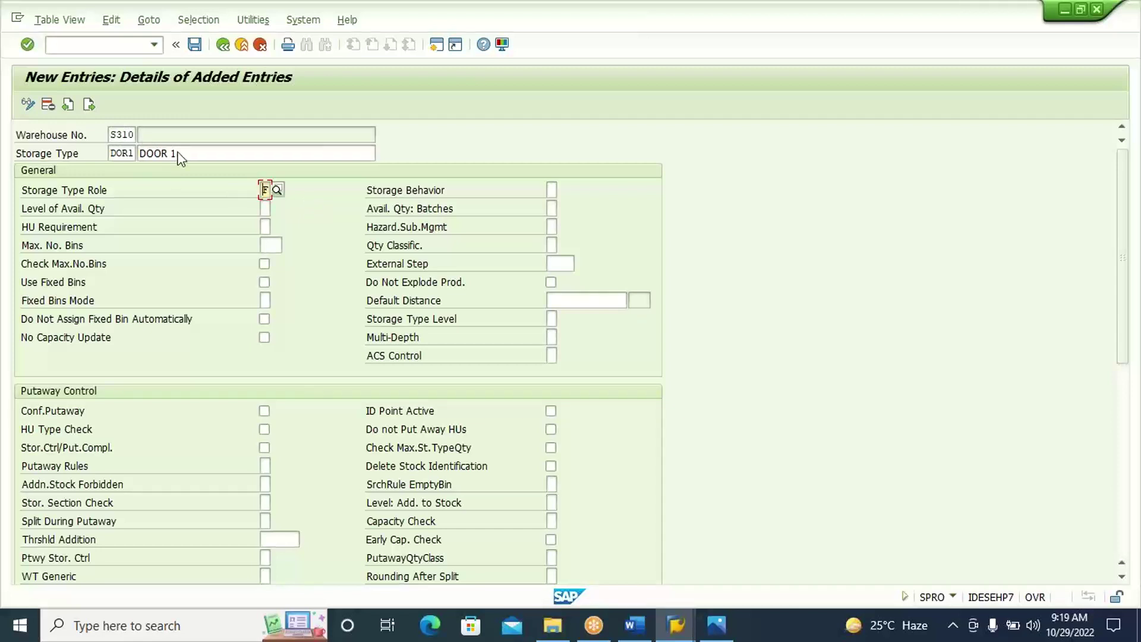
left_click(265, 412)
Tick Confirm Removal and set putaway rule 4 (General Storage Area).
left_click(1121, 529)
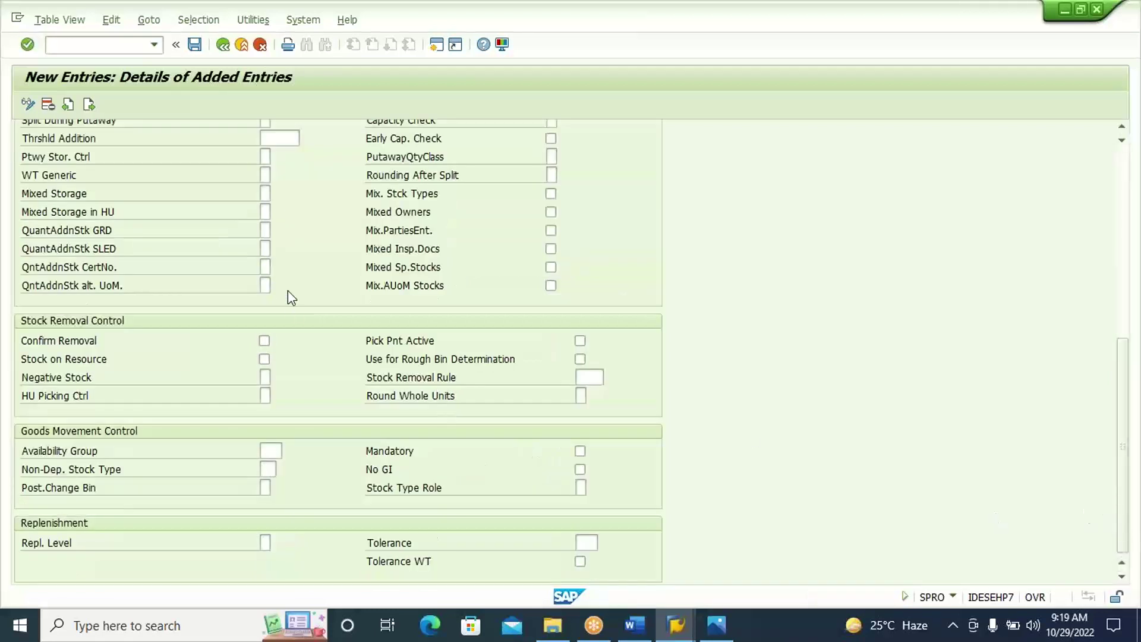
left_click(265, 341)
left_click(1123, 218)
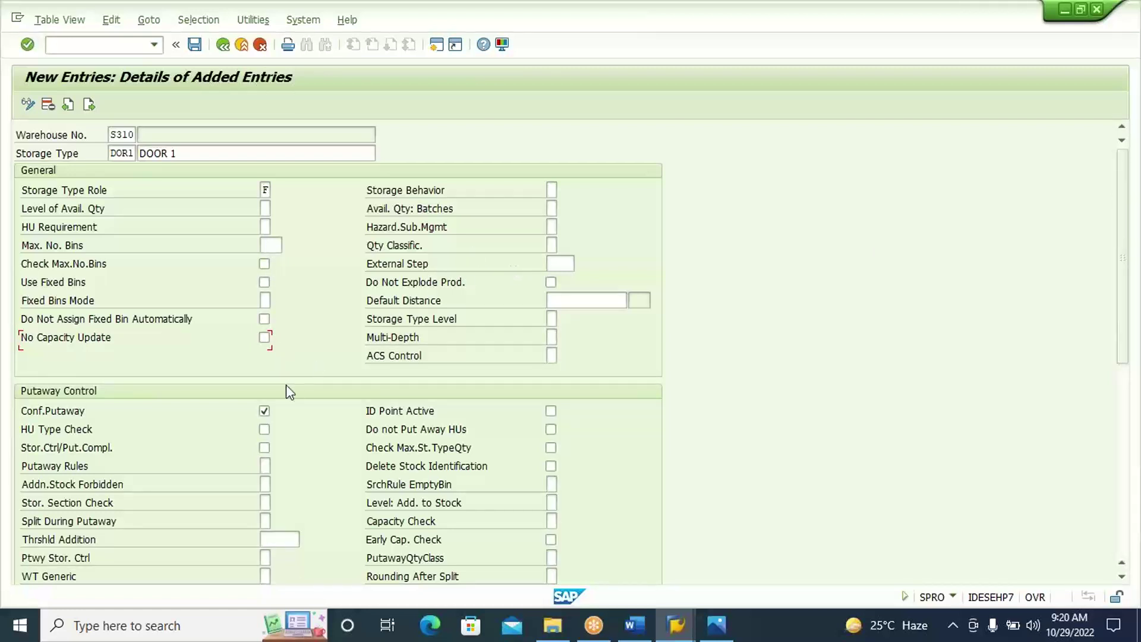
left_click(268, 465)
left_click(276, 468)
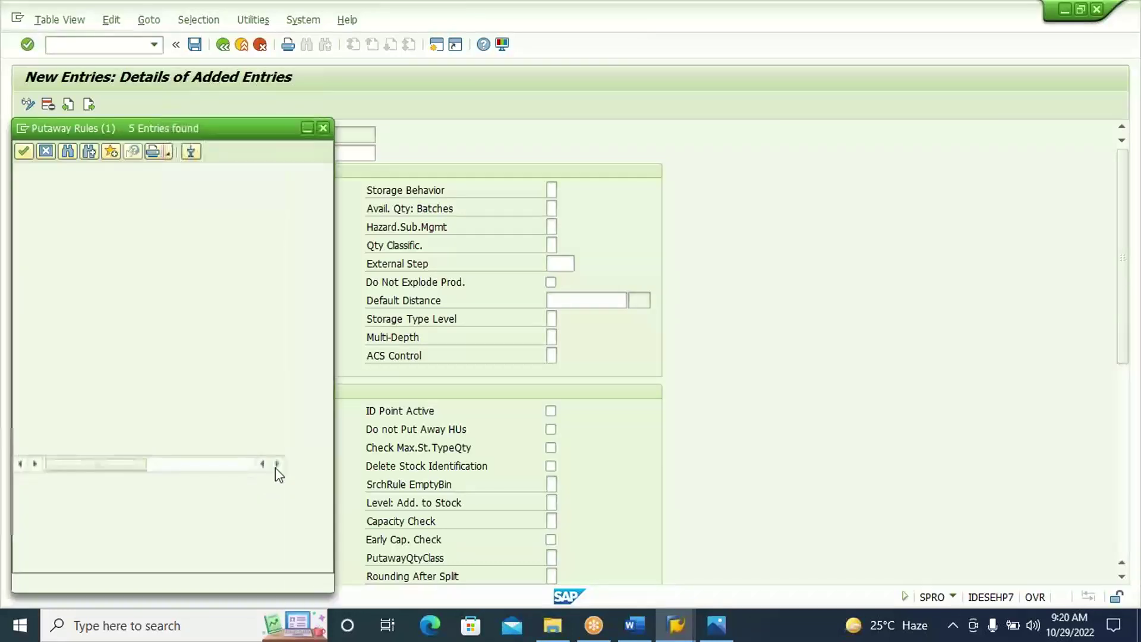
left_click(181, 220)
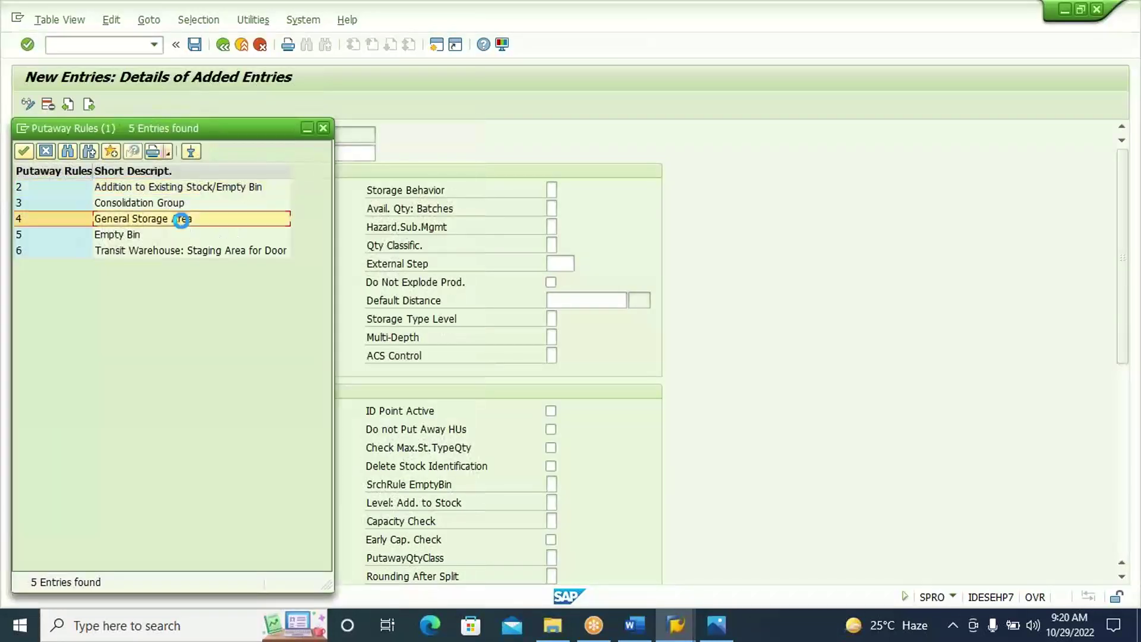
Set capacity check method 4 (no key figure check) and validate the DOR1 entry.
left_click(552, 521)
left_click(563, 520)
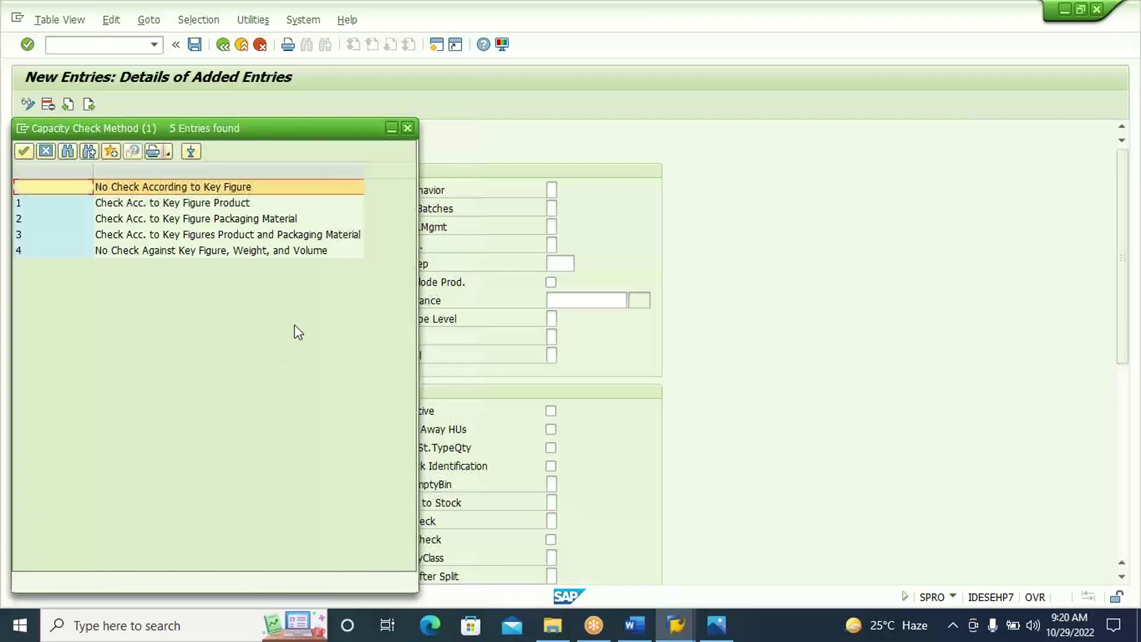
left_click(259, 252)
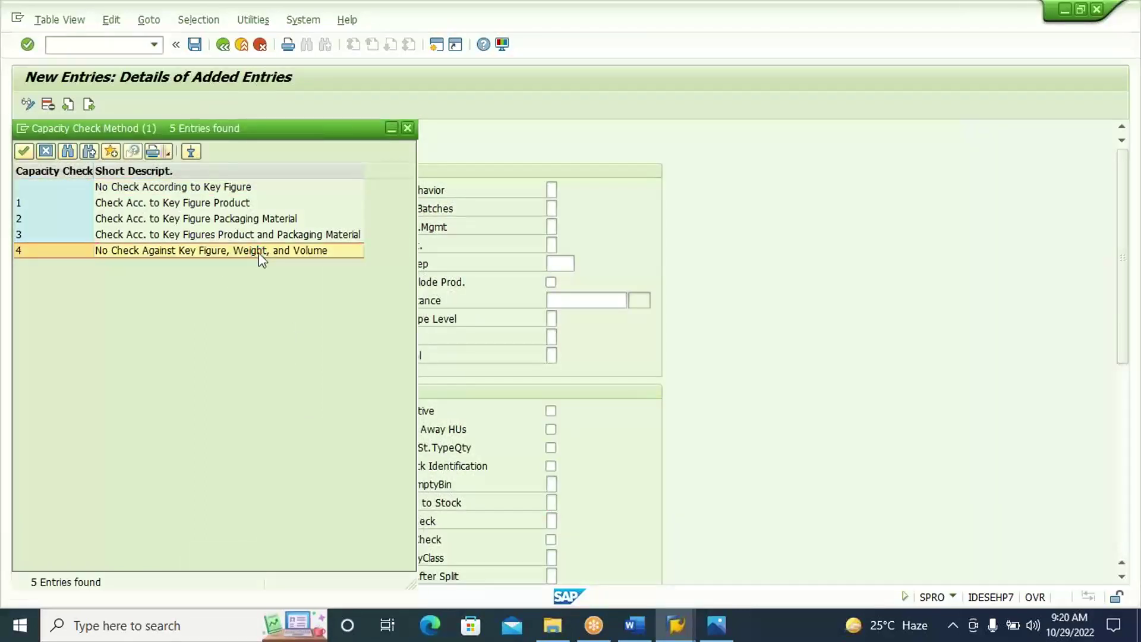
double_click(260, 252)
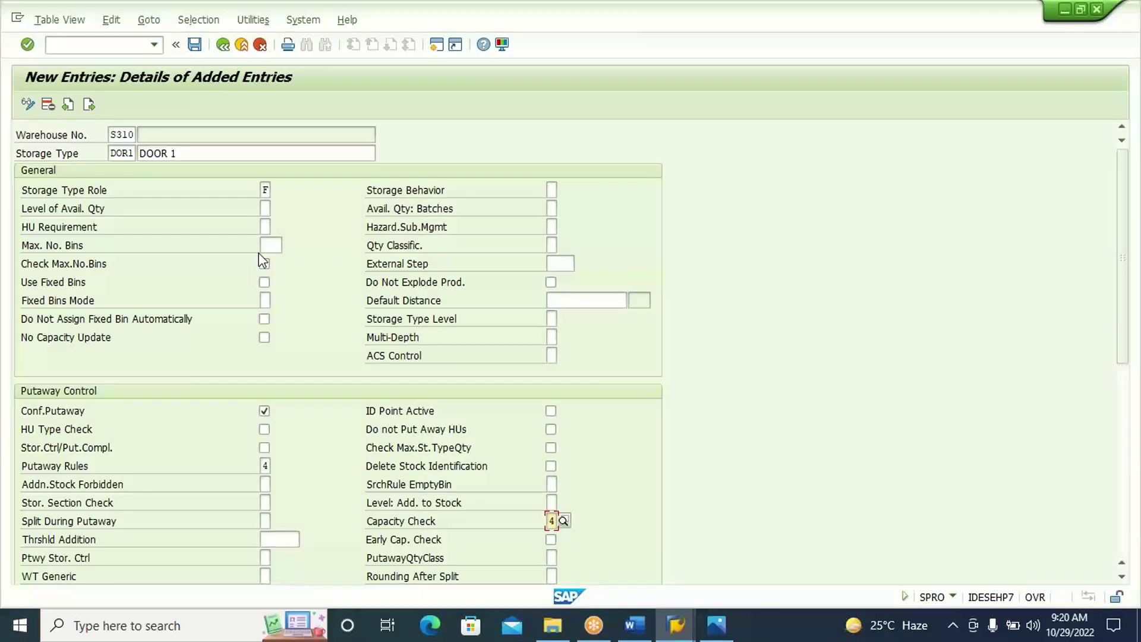
key("Return")
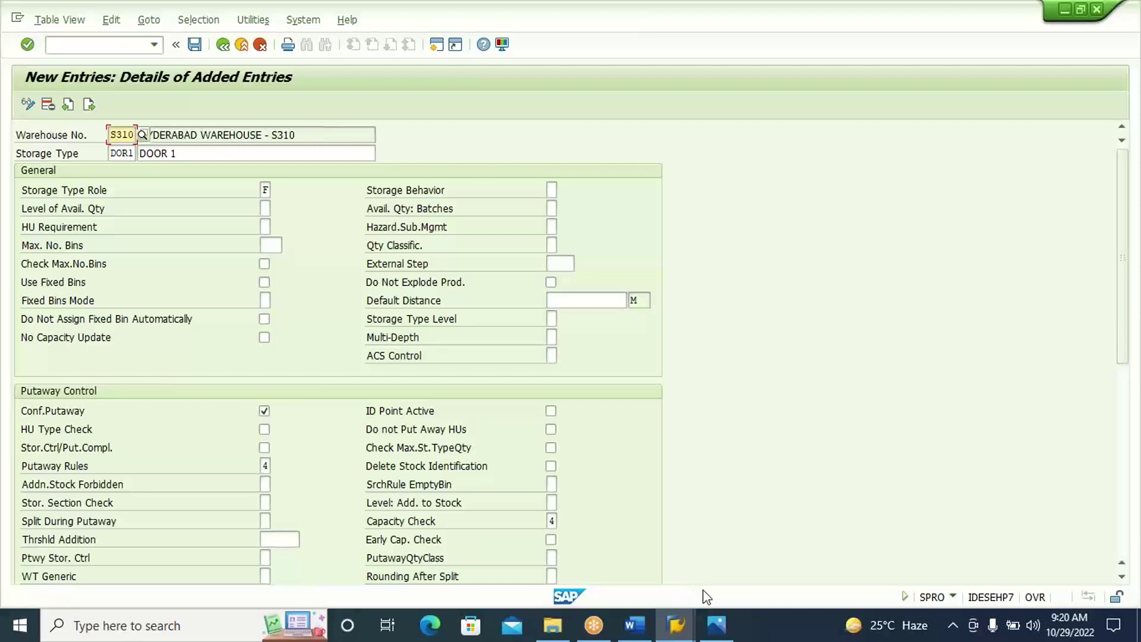
Snip the top of the DOR1 entry form and paste it into Word under Define Storage Type.
left_click(217, 633)
type("S")
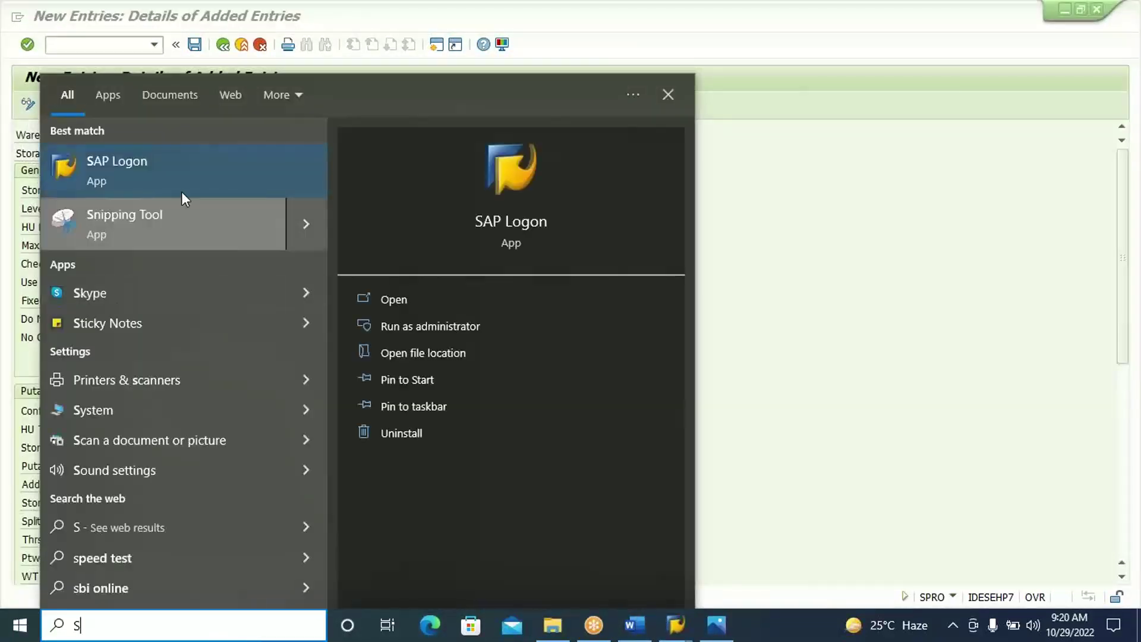
left_click(157, 225)
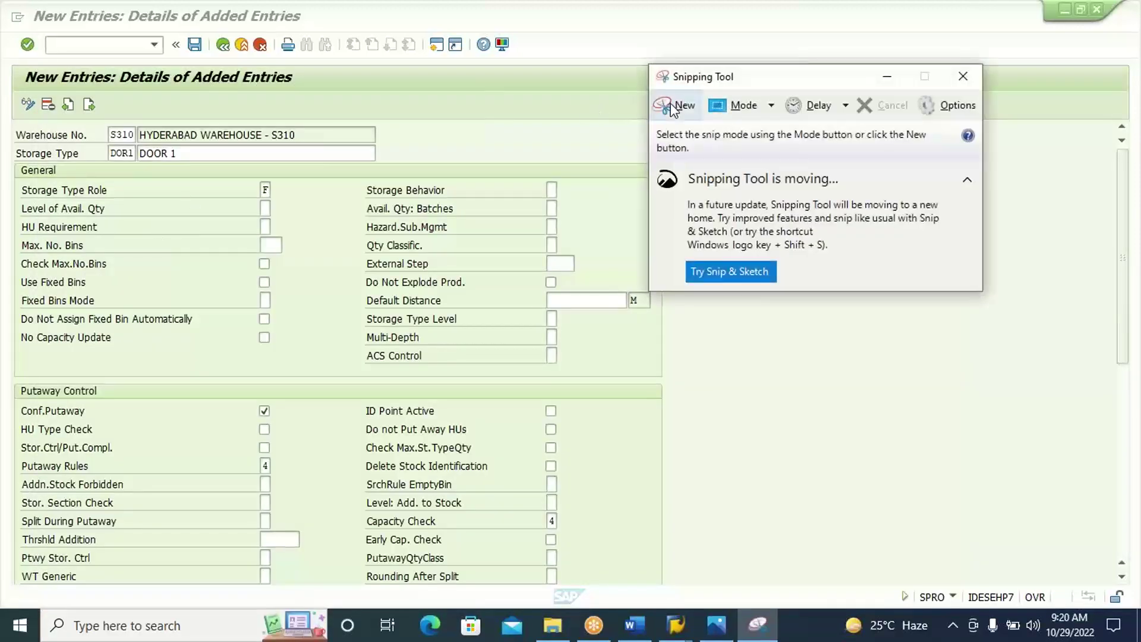
left_click(670, 106)
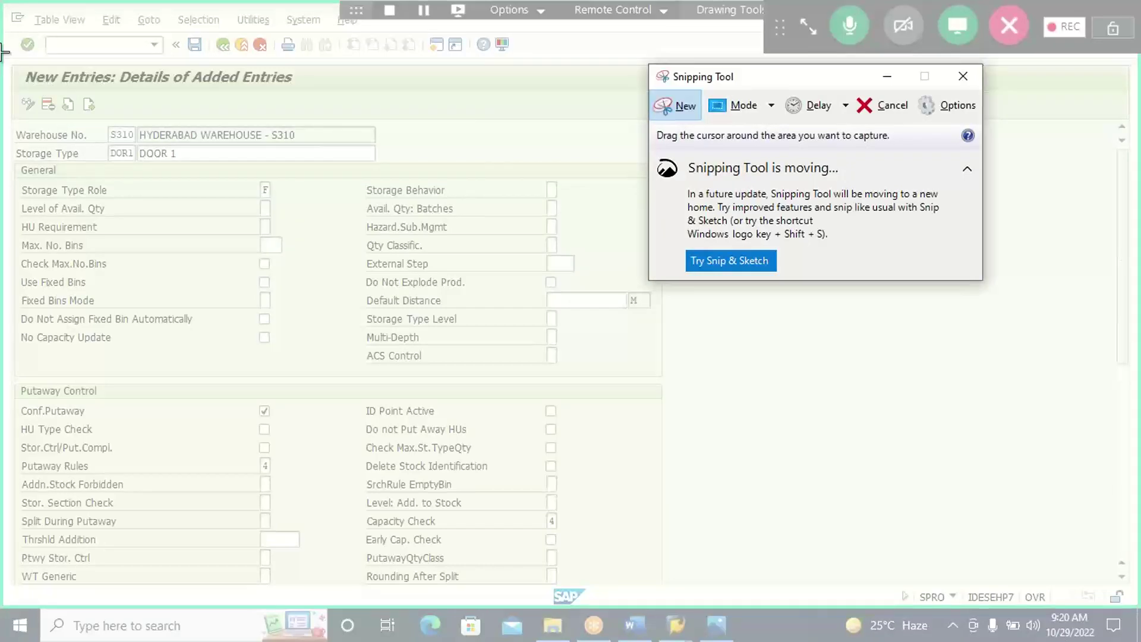
left_click_drag(2, 52, 665, 377)
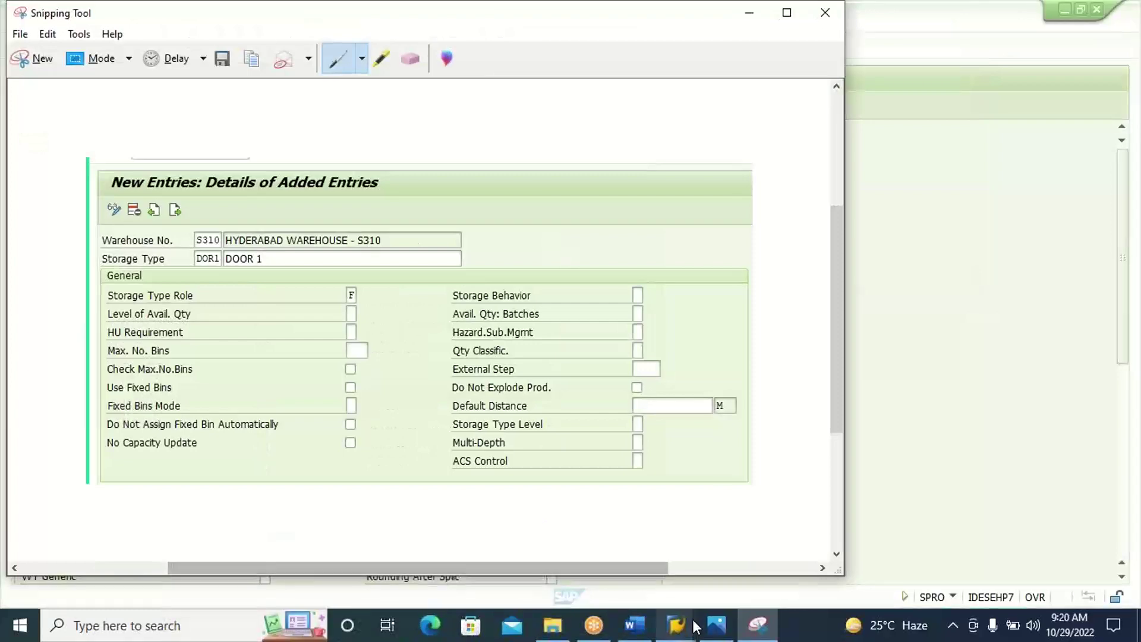
left_click(651, 632)
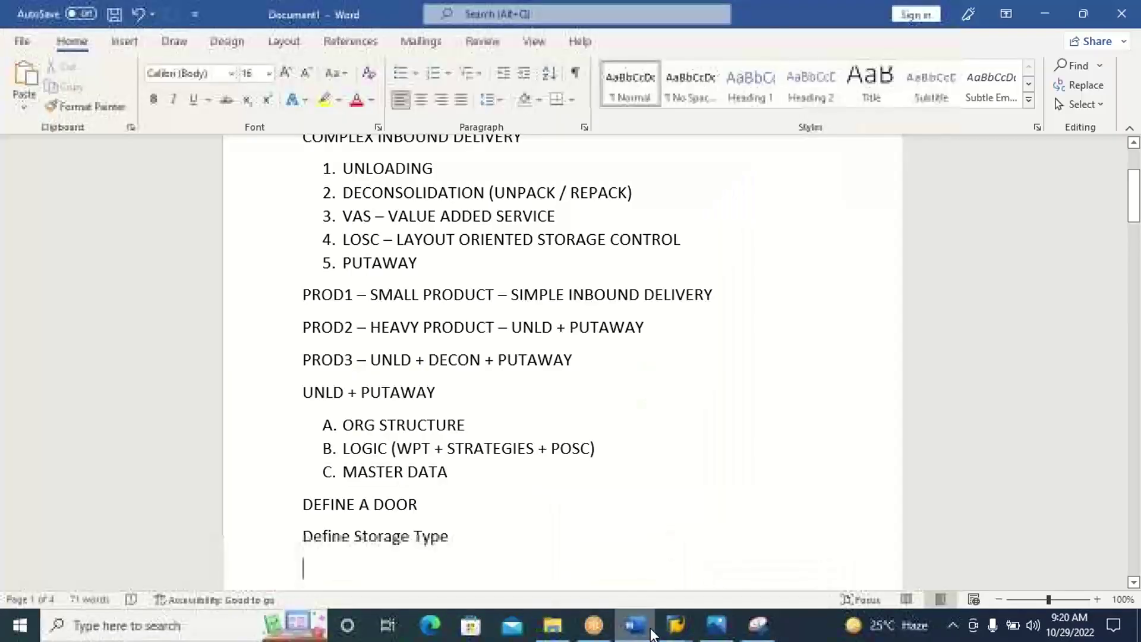
key("ctrl+v")
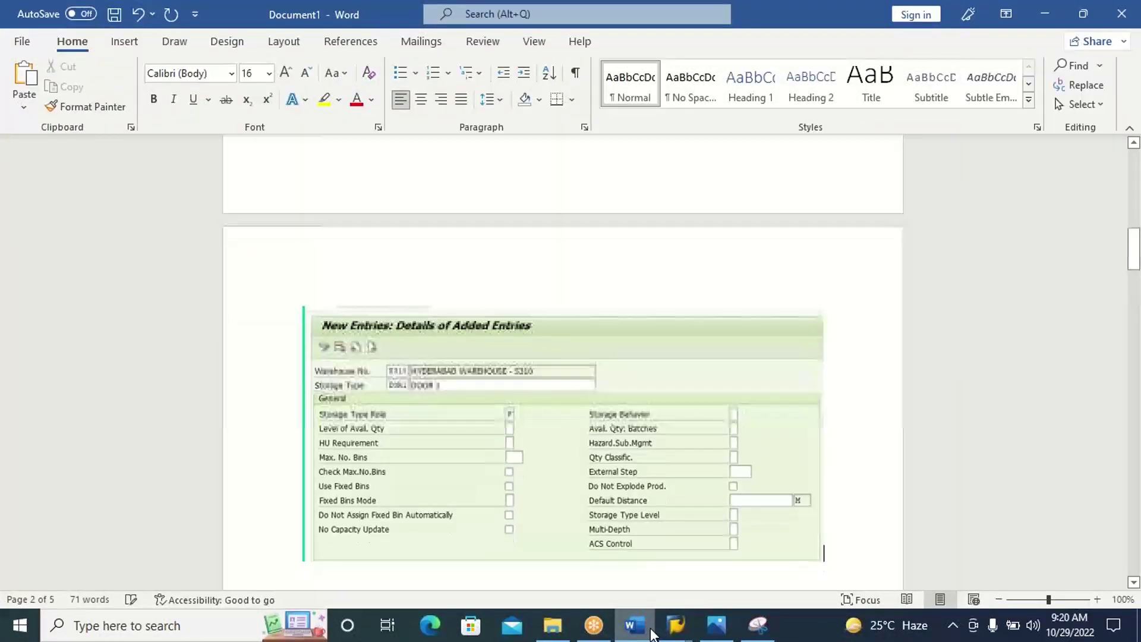
left_click(652, 633)
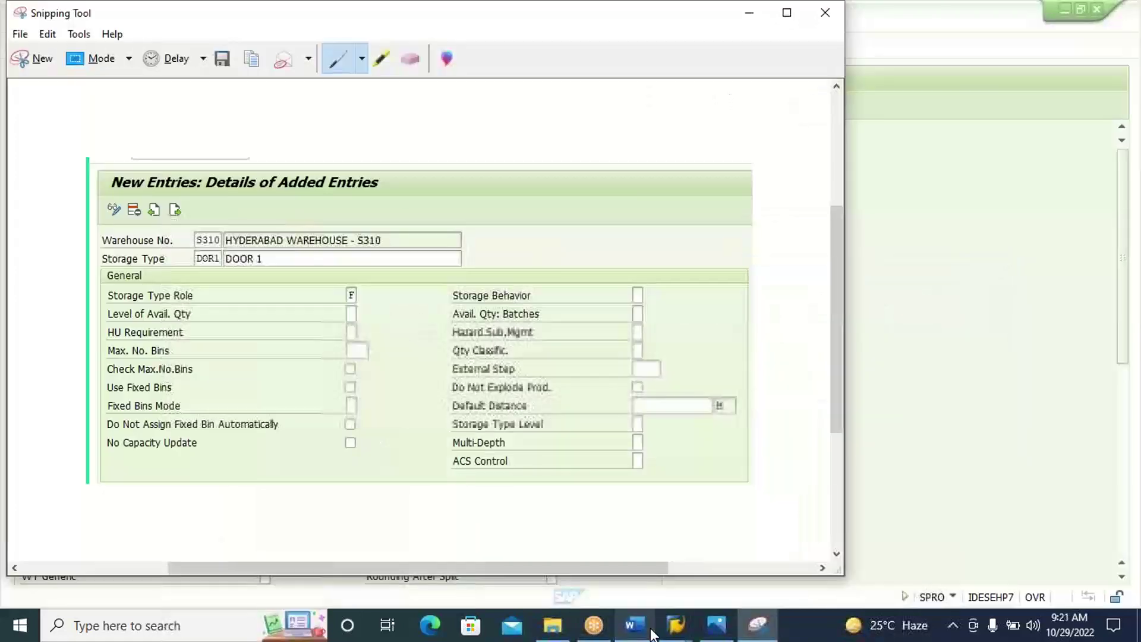
left_click(954, 219)
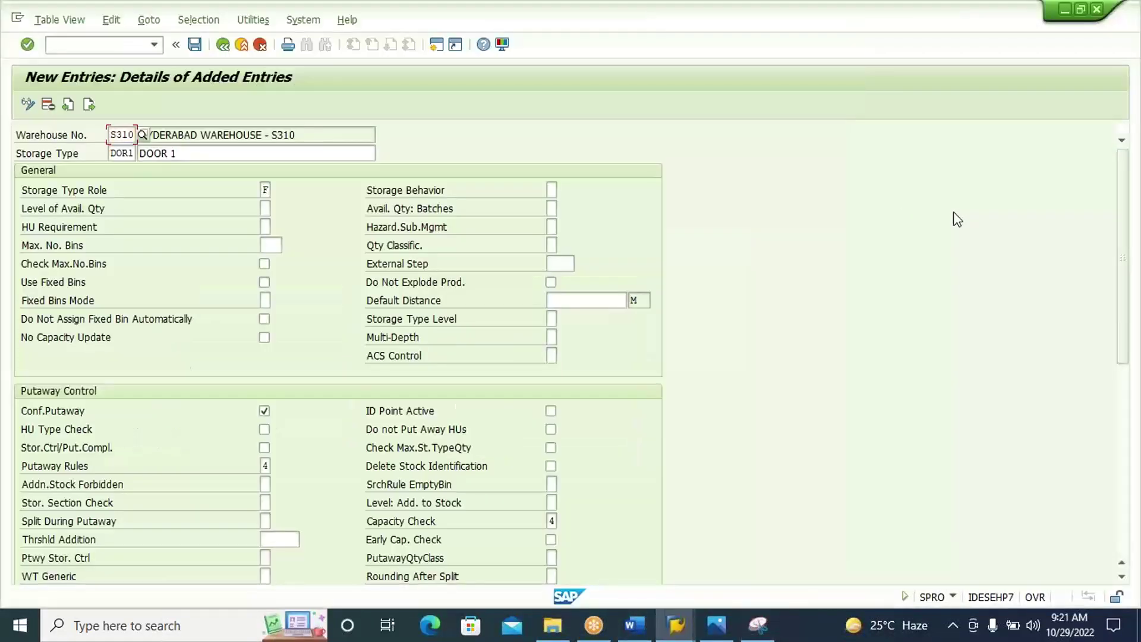
Save DOR1 under the s310 request from Own Requests and go back to the storage type list.
left_click(194, 52)
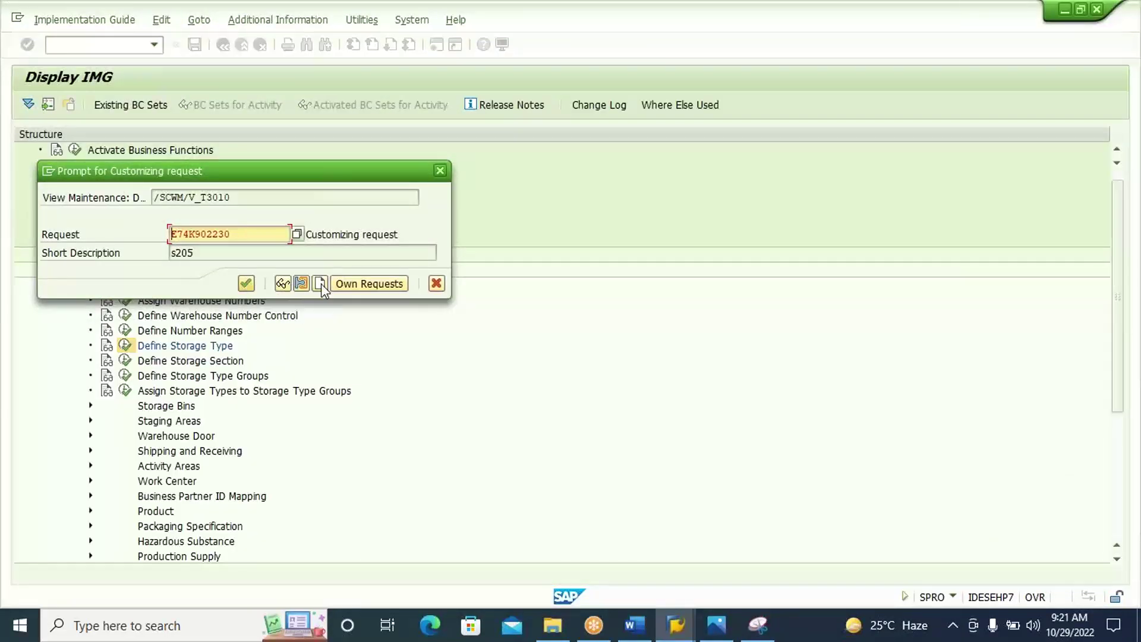
left_click(351, 283)
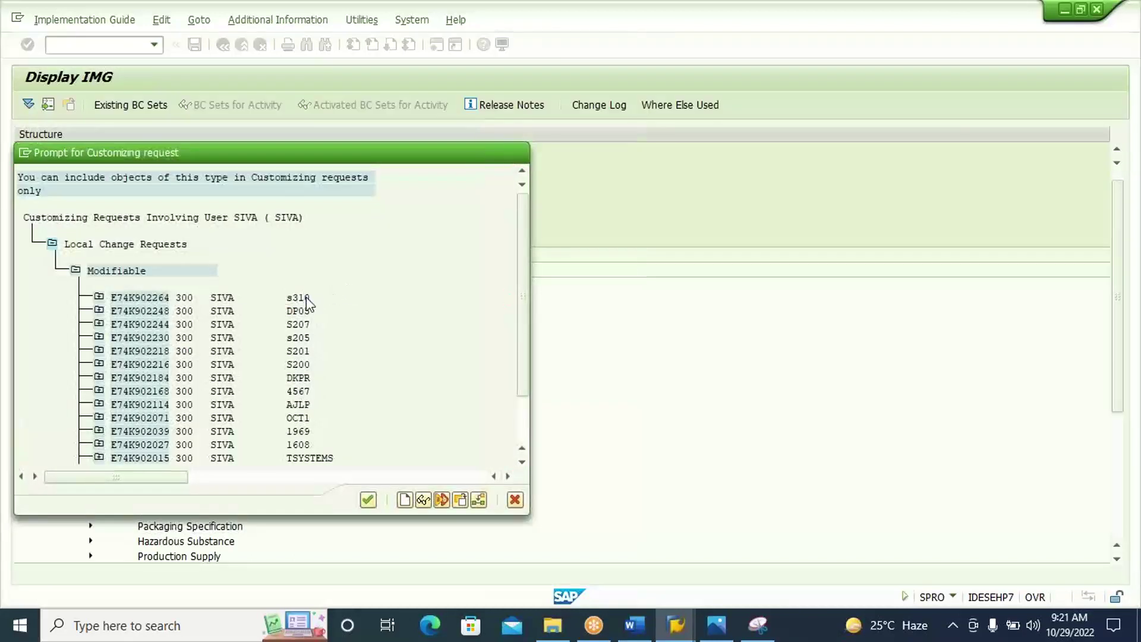
double_click(306, 300)
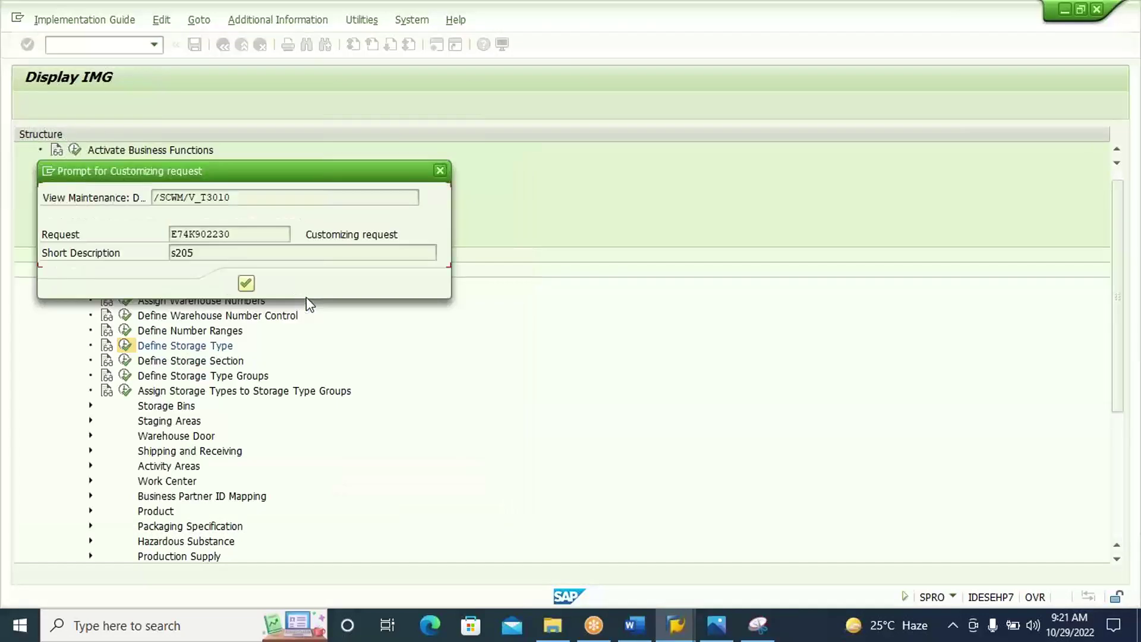
left_click(248, 285)
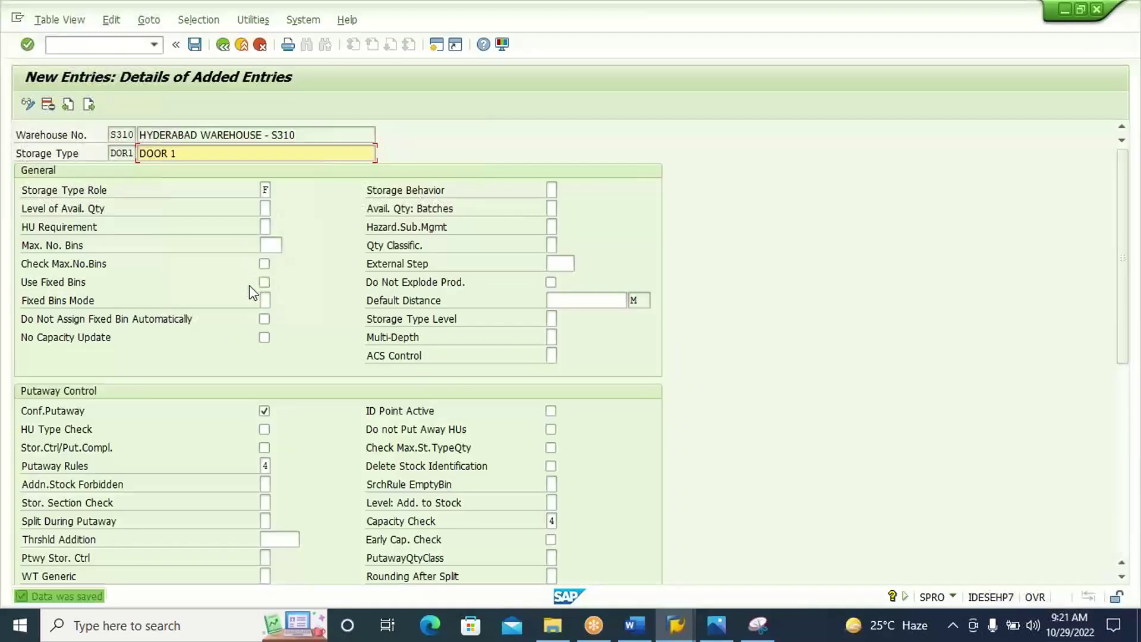
left_click(224, 46)
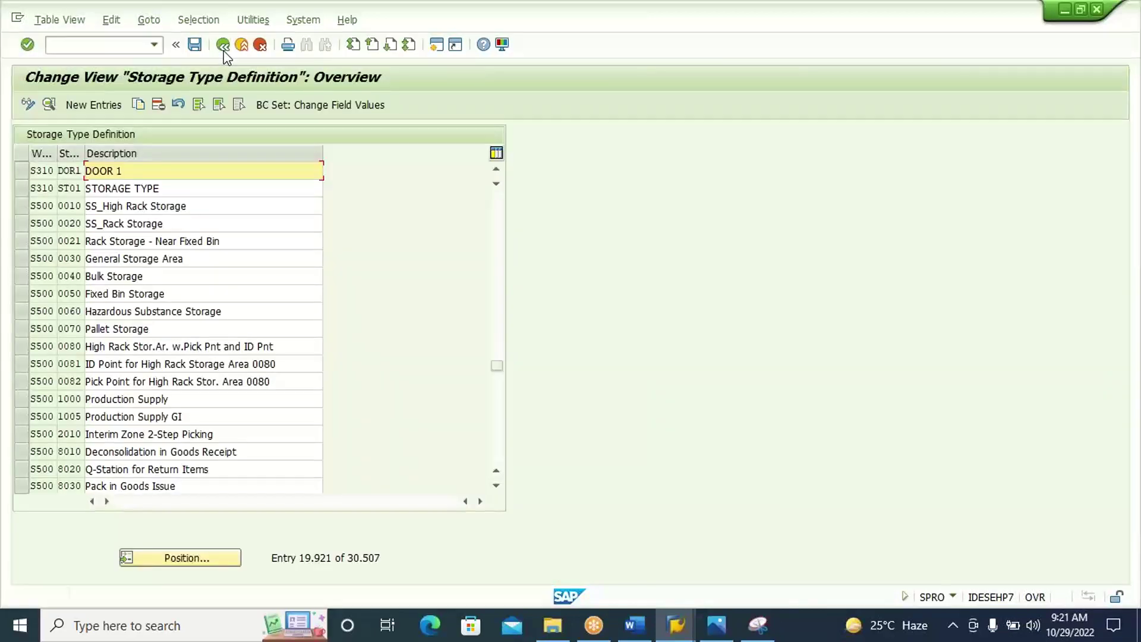
Add the 'Define Storage Section' heading to the Word notes.
left_click(223, 46)
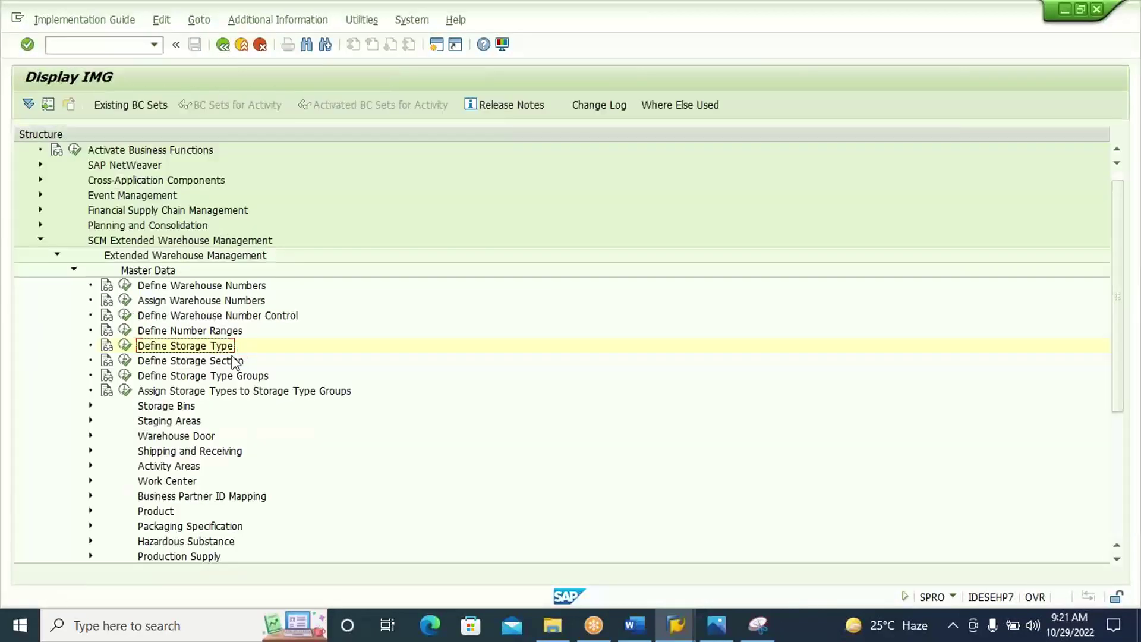
left_click(231, 364)
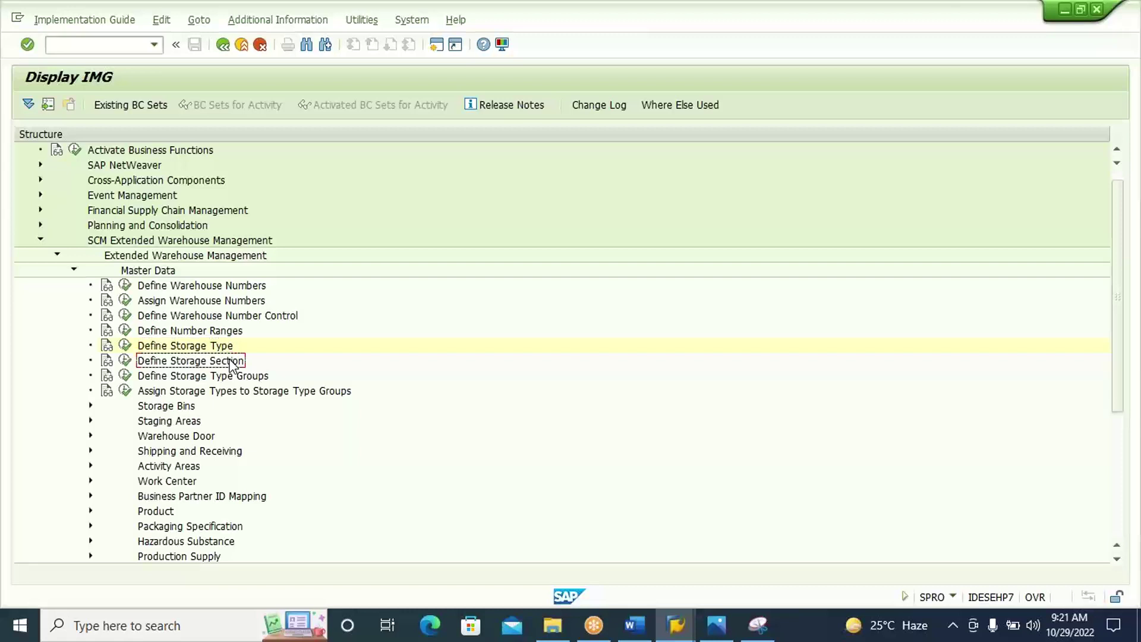
left_click(634, 626)
type("Define Storage Section")
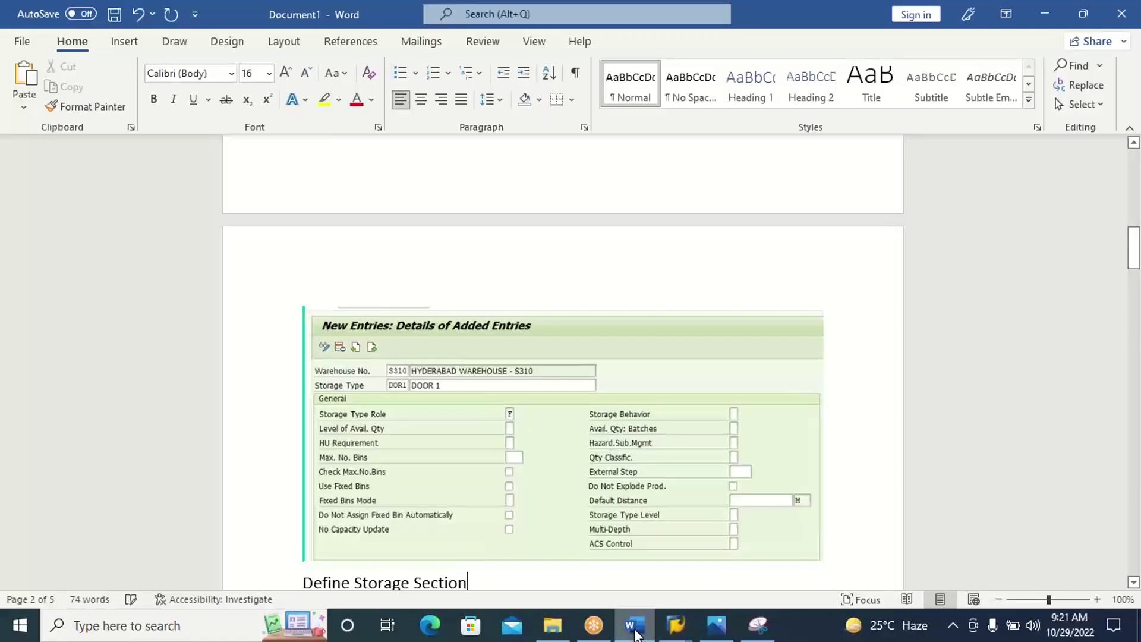
key("Return")
left_click(635, 629)
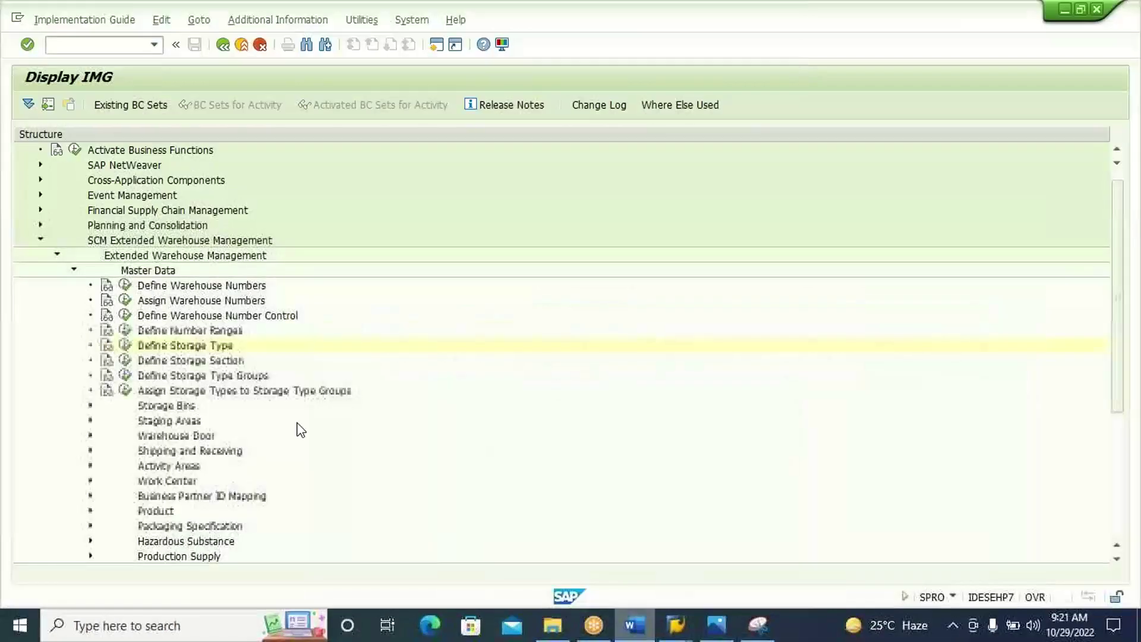
Start a new storage section entry for warehouse S310 and storage type DOR1.
left_click(125, 361)
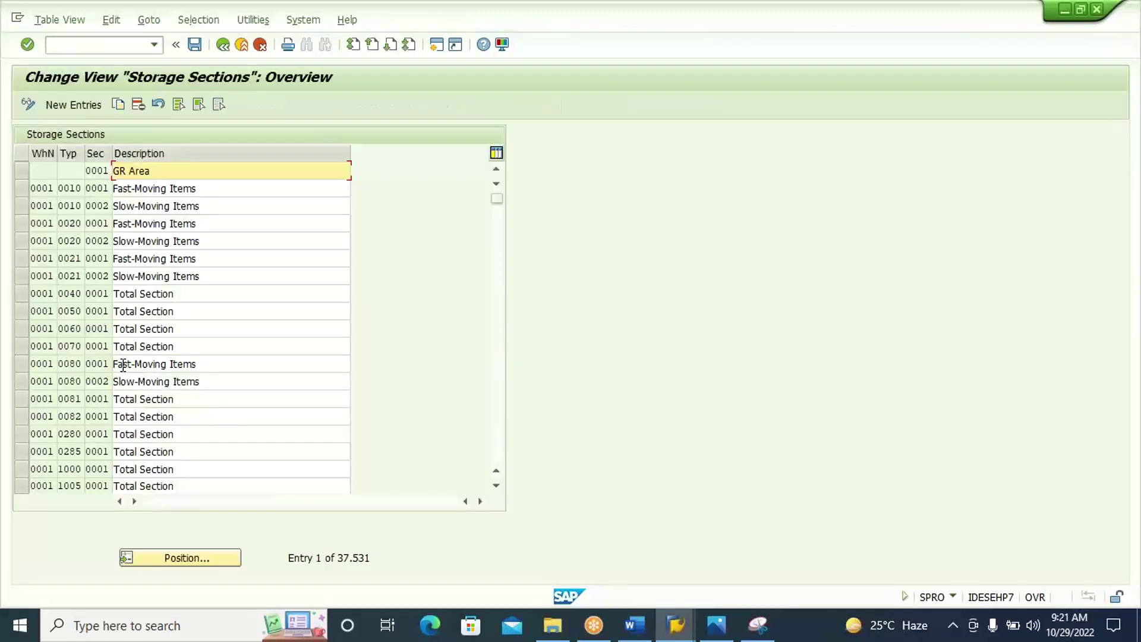
left_click(76, 103)
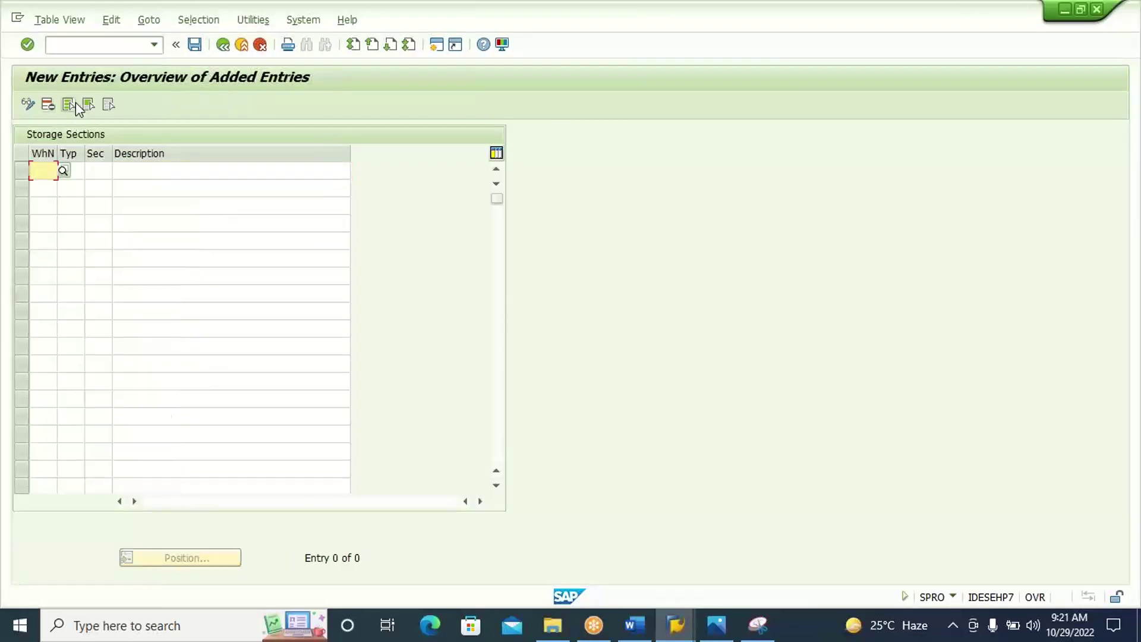
type("S310")
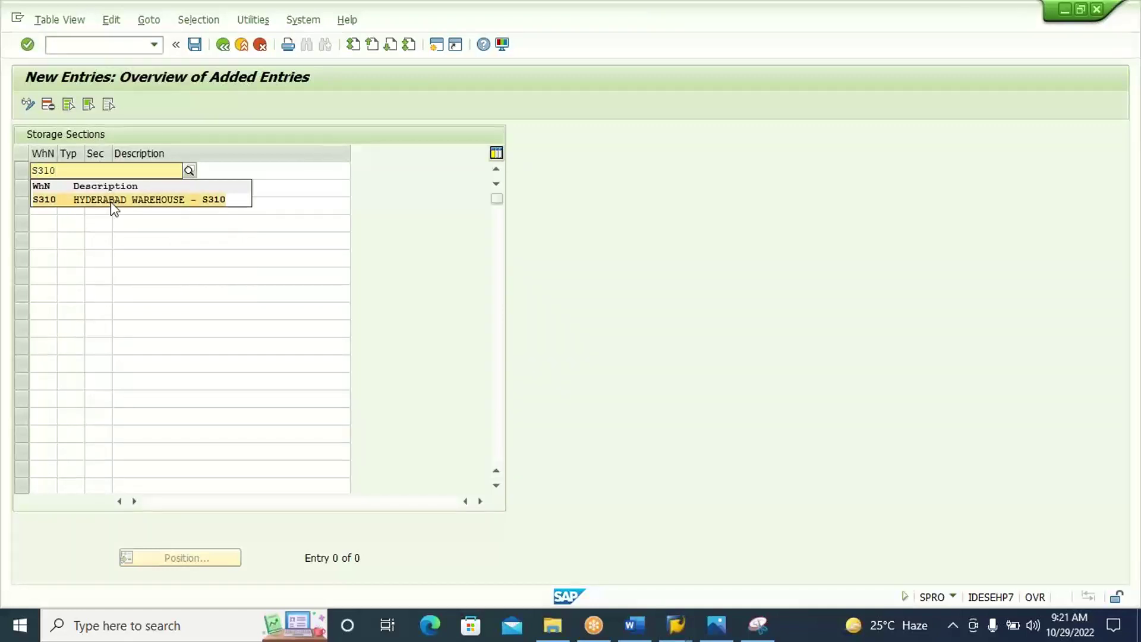
left_click(111, 201)
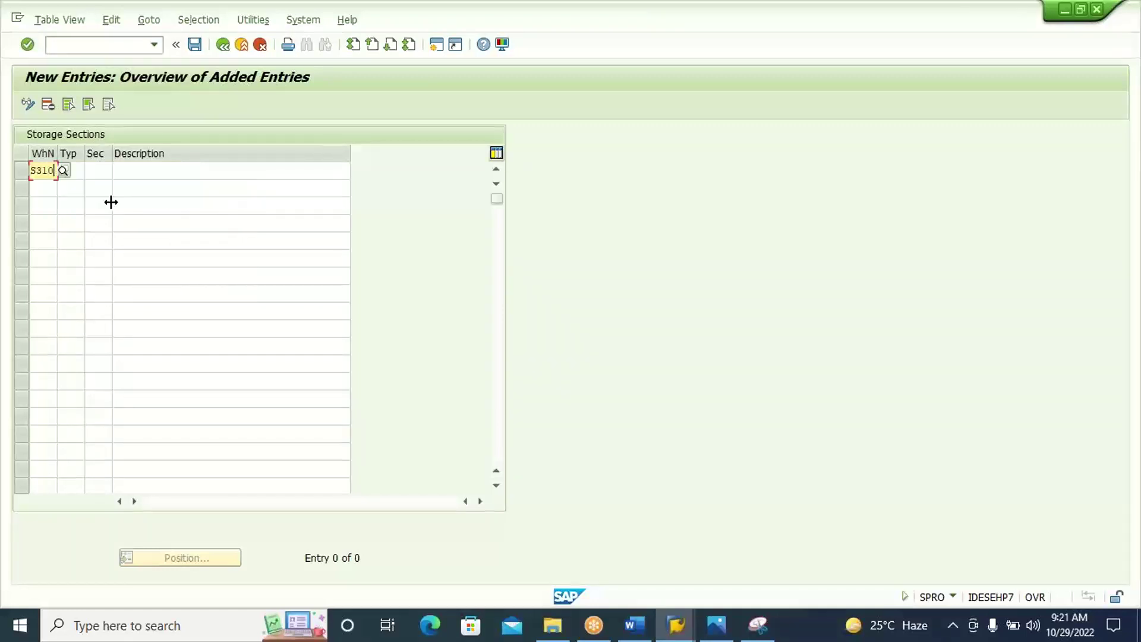
key("Tab")
type("D")
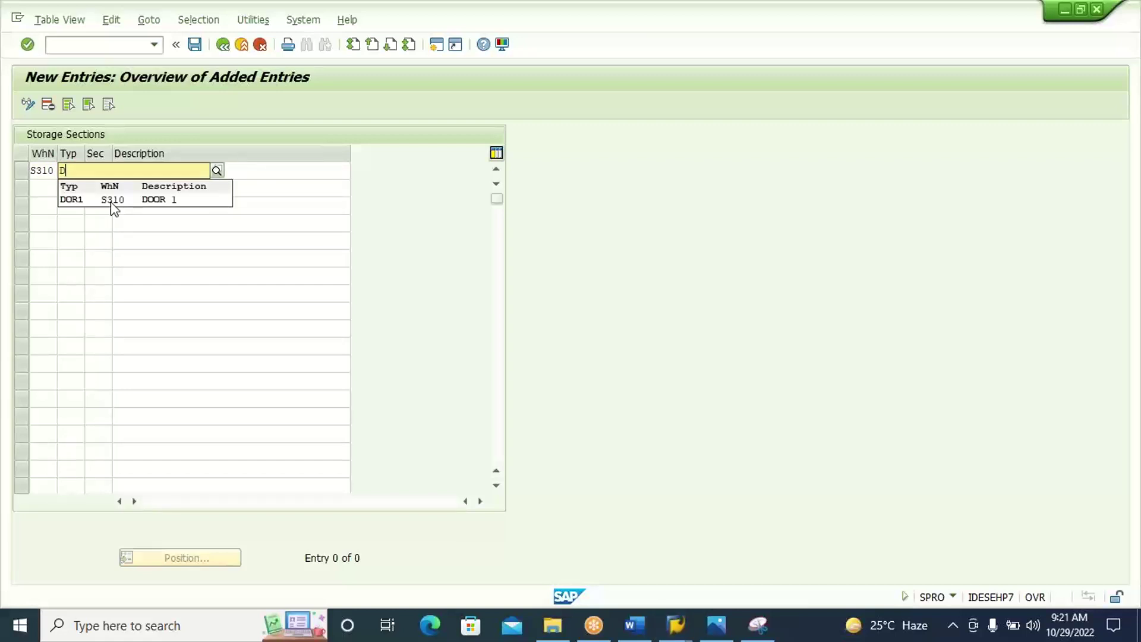
left_click(152, 199)
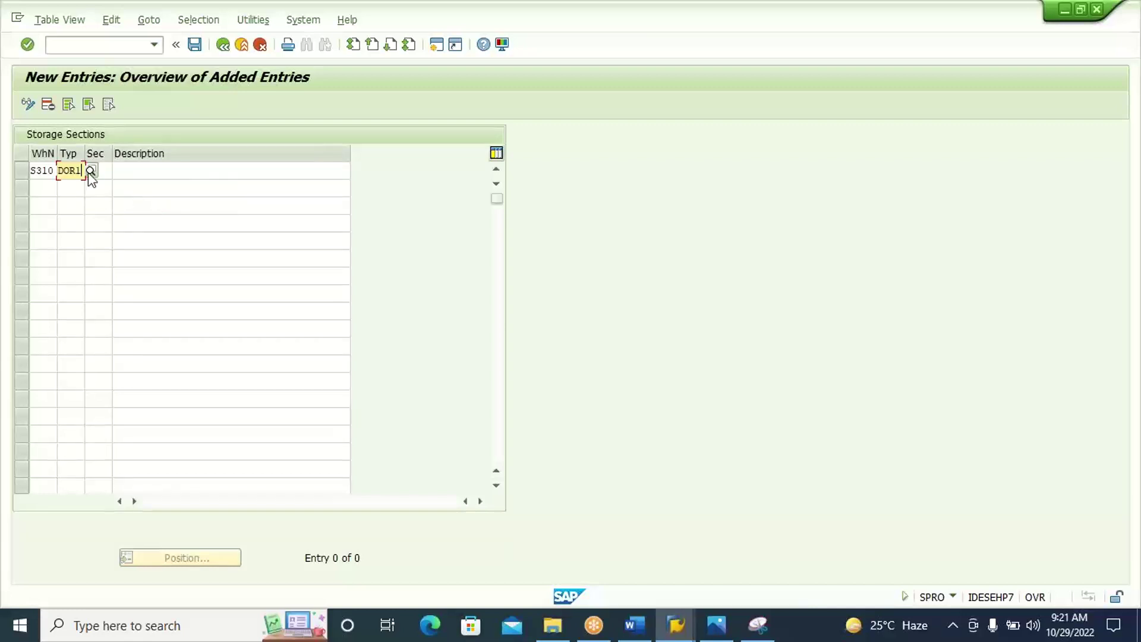
Enter section 0001 with description DOOR1 and save it under the customizing request.
left_click(106, 171)
type("0001")
left_click(148, 170)
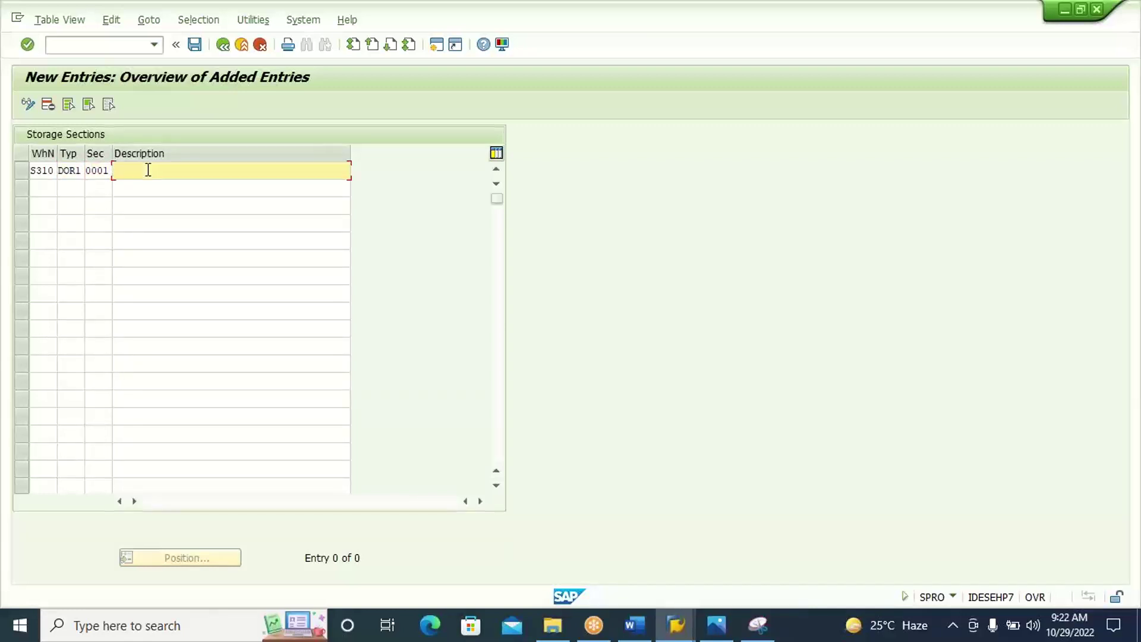
type("D")
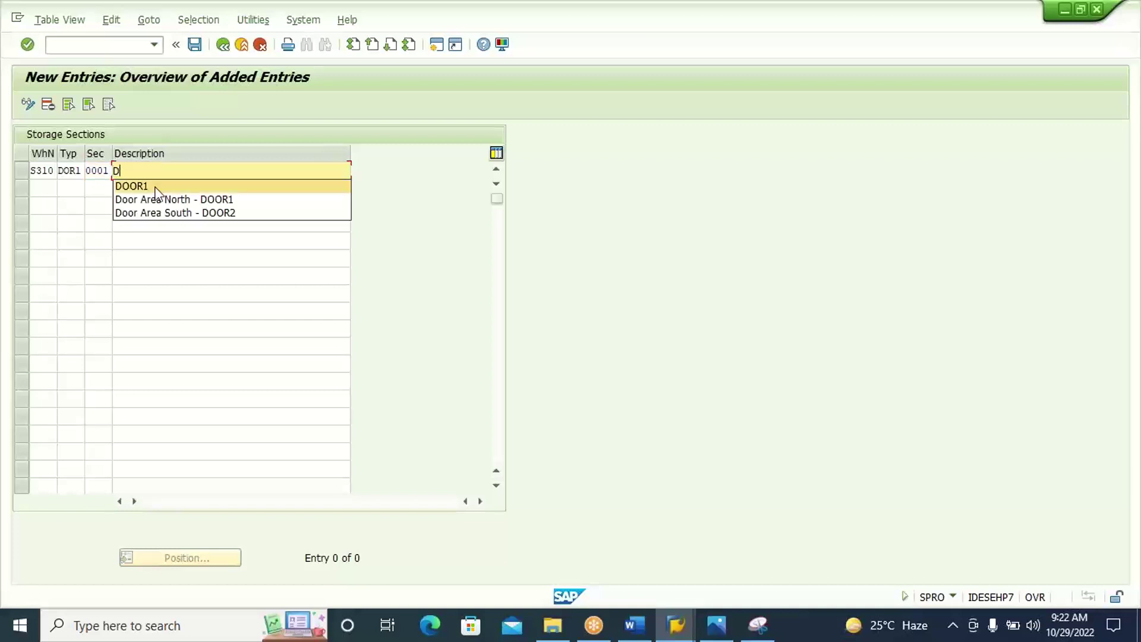
left_click(156, 186)
key("Return")
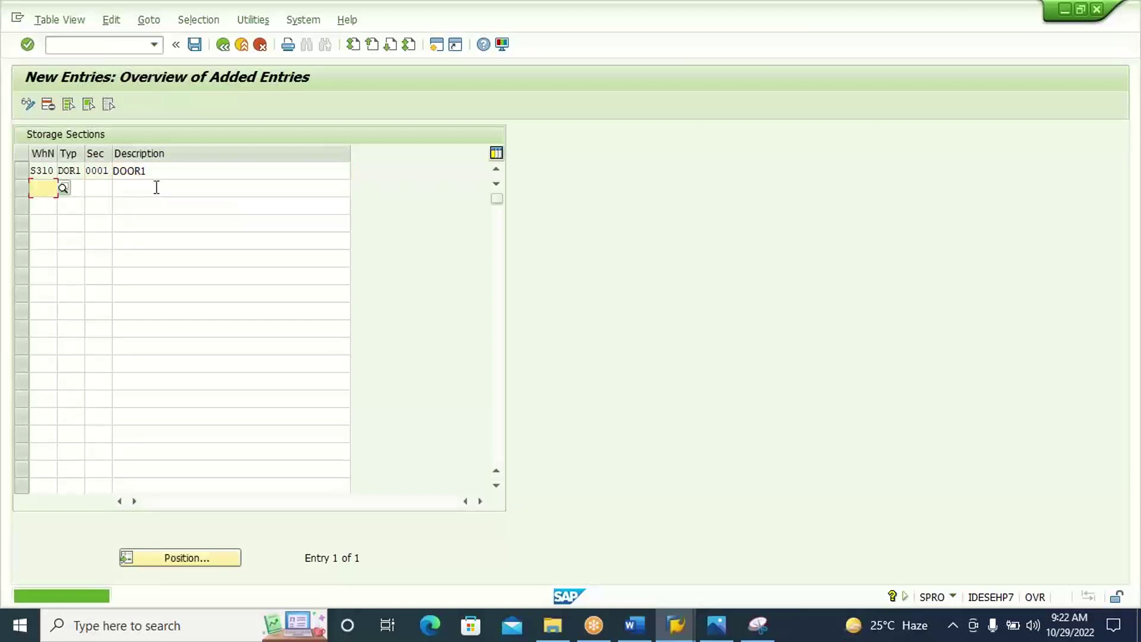
left_click(195, 44)
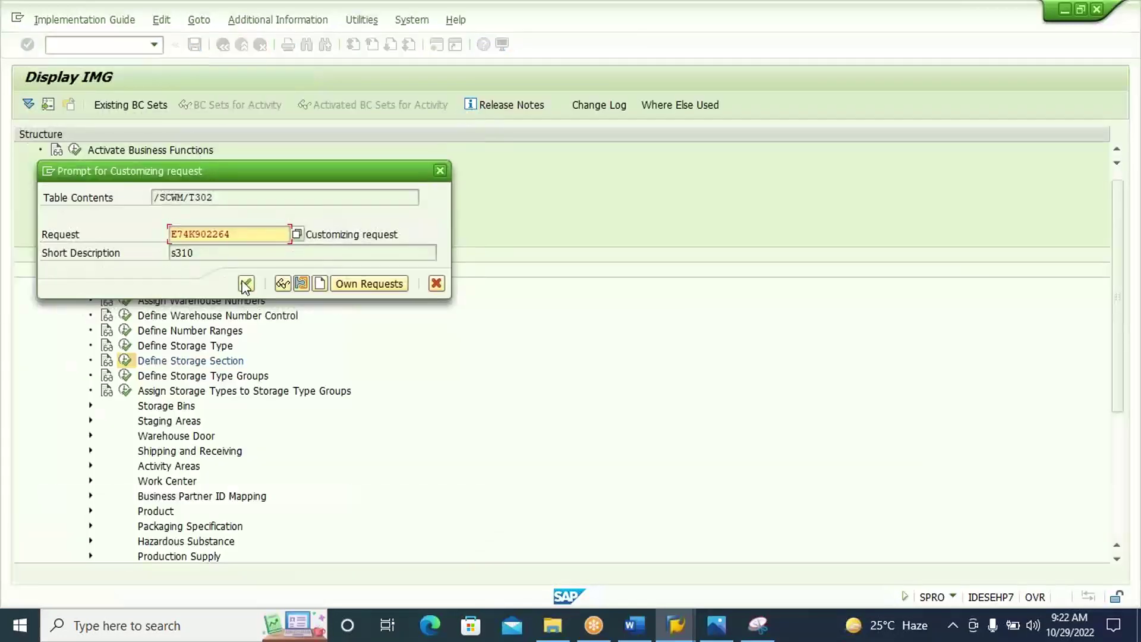
left_click(246, 284)
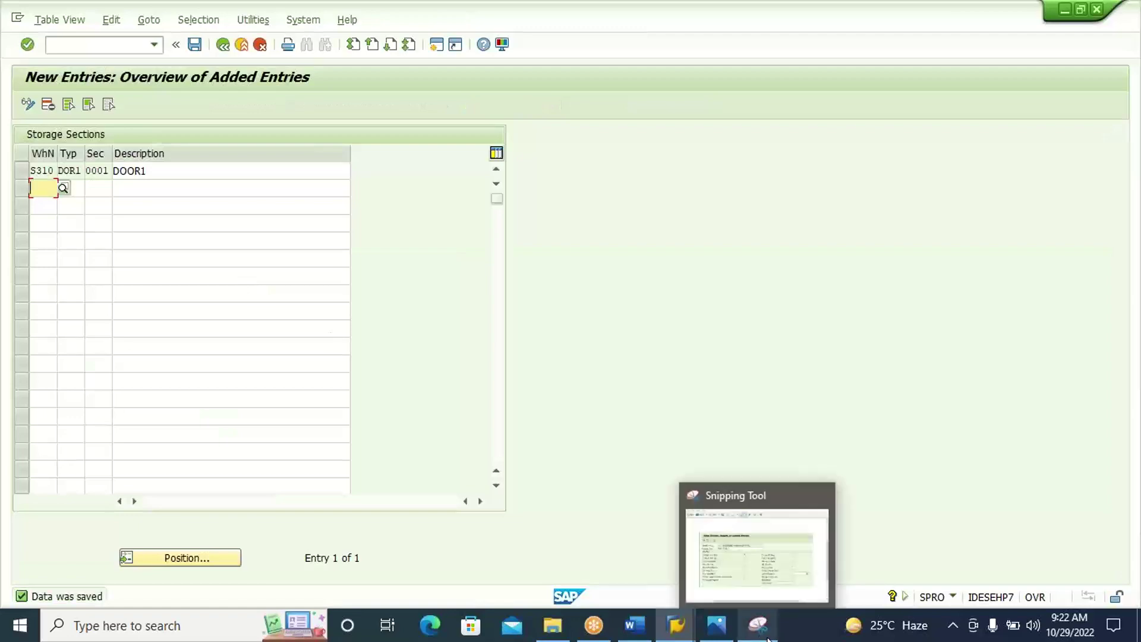
Snip the S310 DOR1 0001 DOOR1 row and paste it under the Define Storage Section heading.
left_click(767, 639)
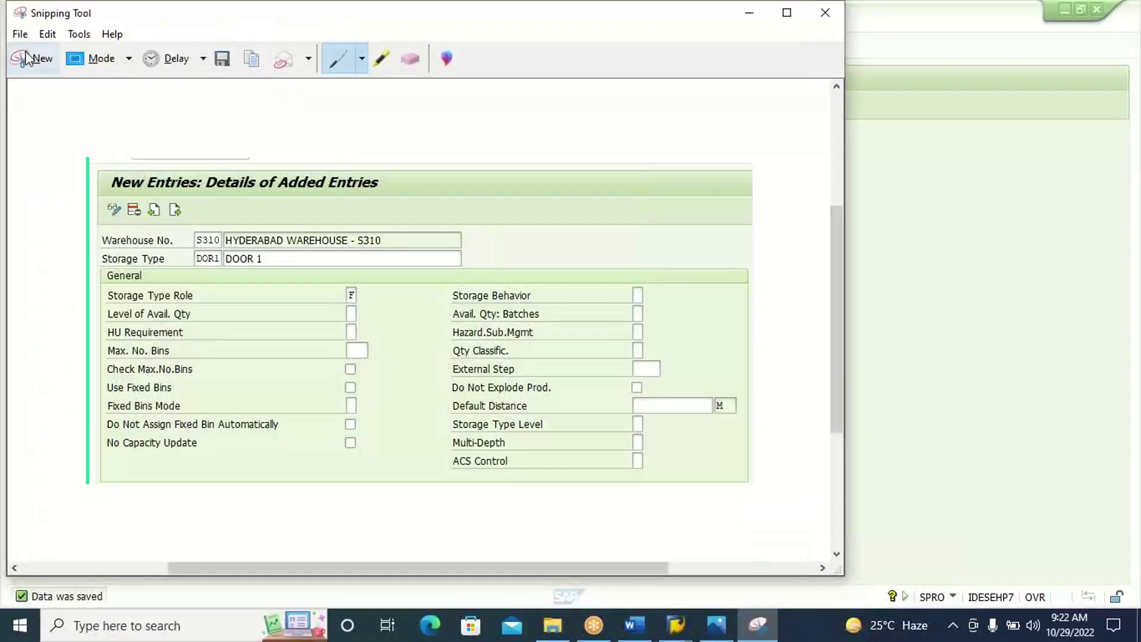
left_click(26, 59)
left_click_drag(4, 59, 366, 183)
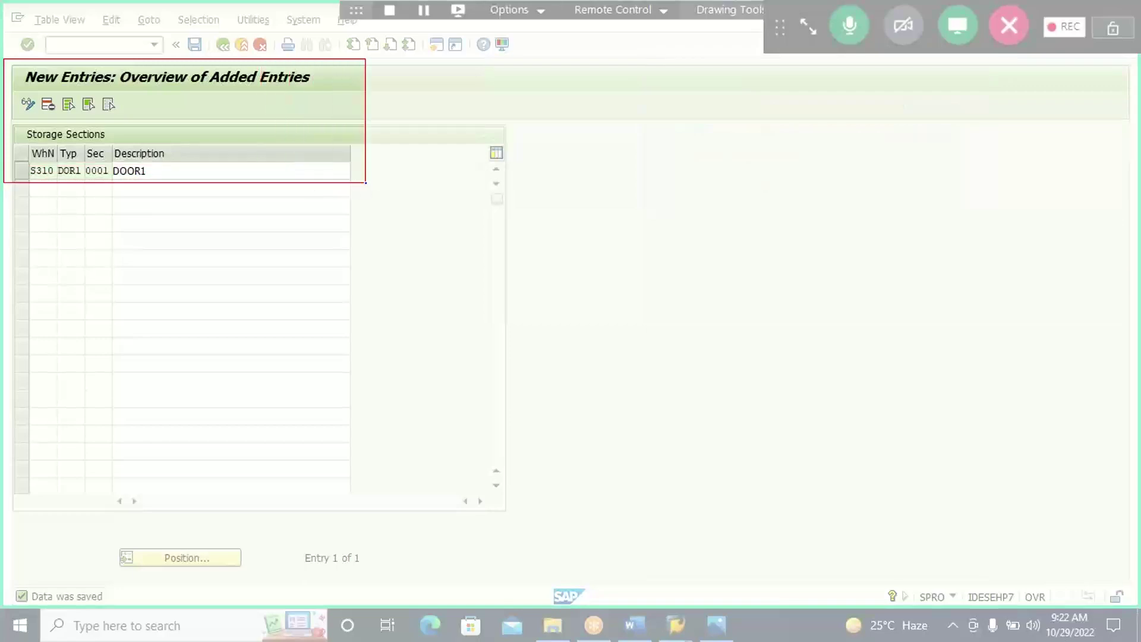
left_click(647, 632)
key("ctrl+v")
key("Return")
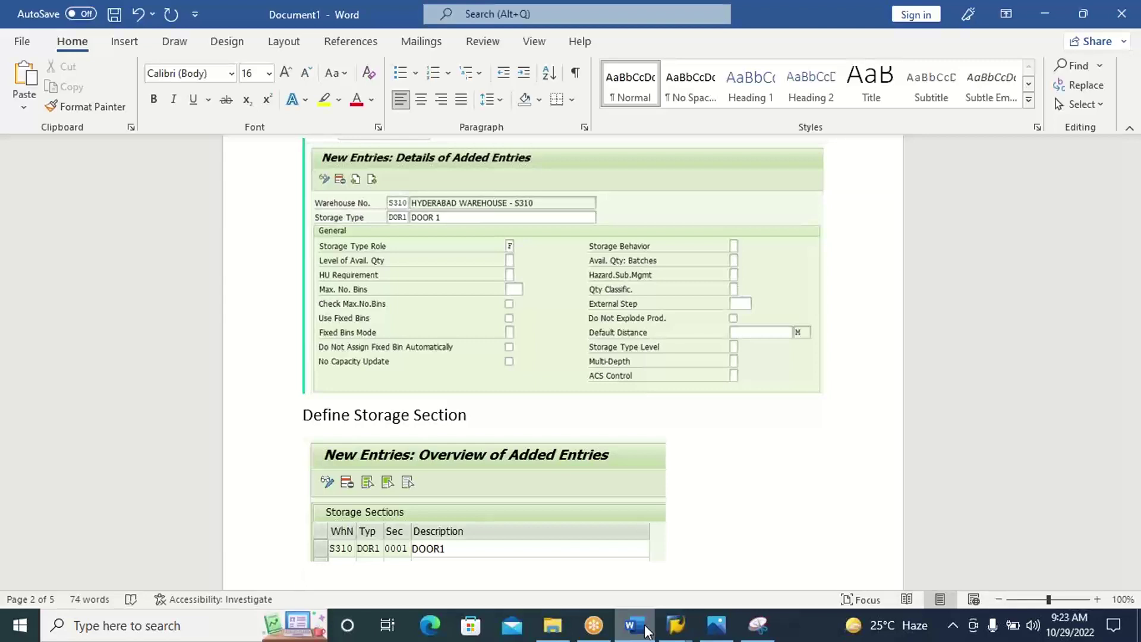
left_click(645, 630)
Run /N/SCWM/LS01 and load storage bin DOOR1 in warehouse S310.
left_click(802, 202)
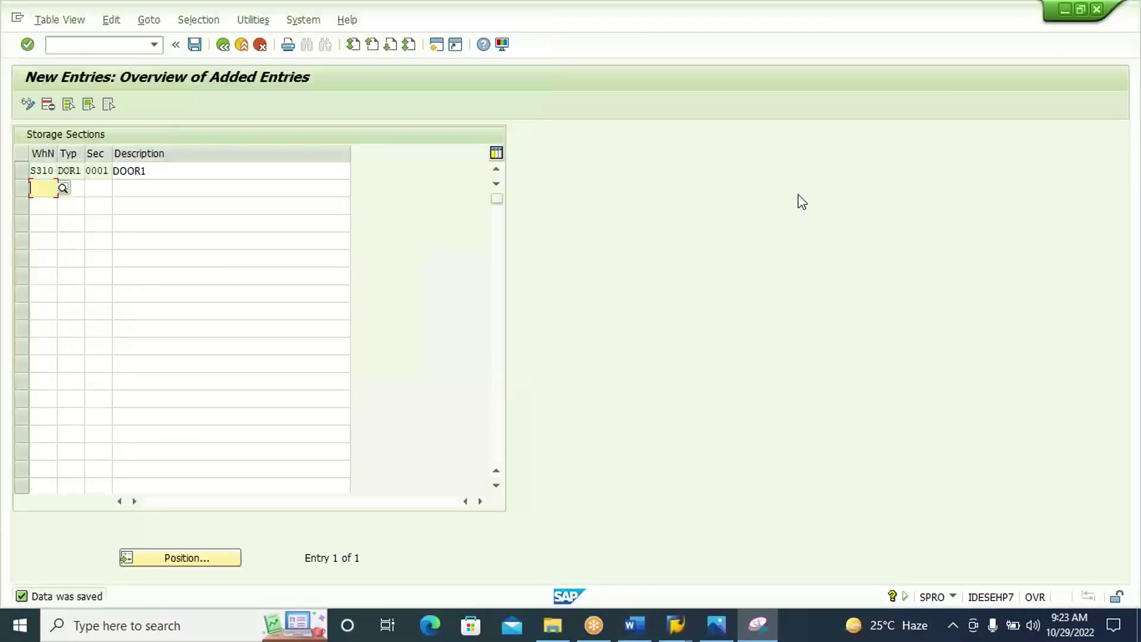
left_click(223, 45)
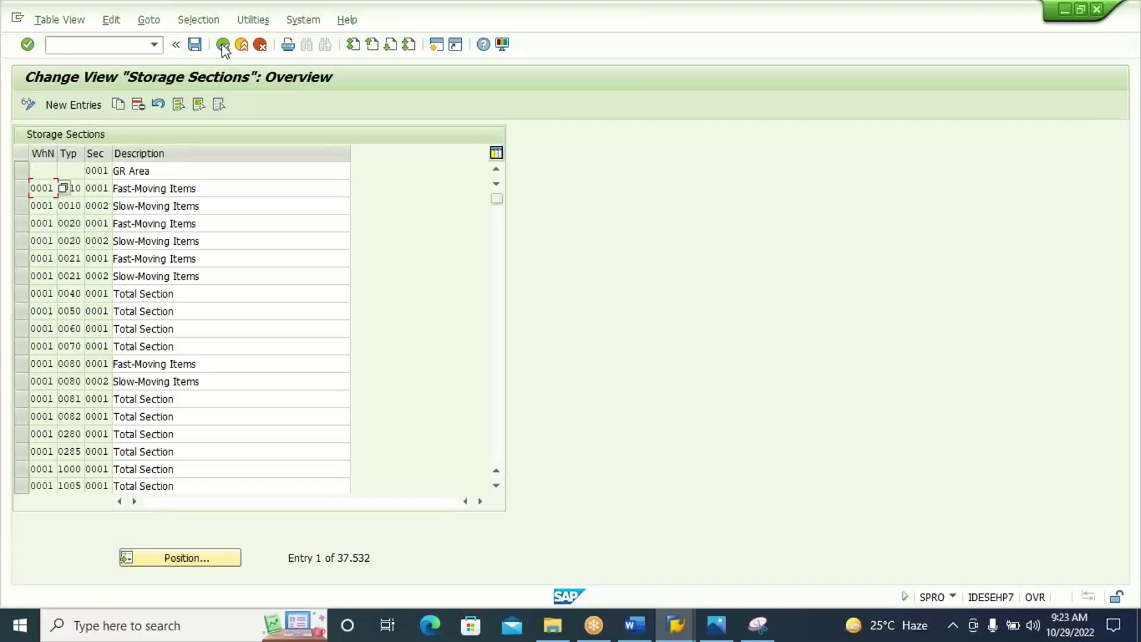
left_click(137, 47)
type("/N/SCWM/LS01")
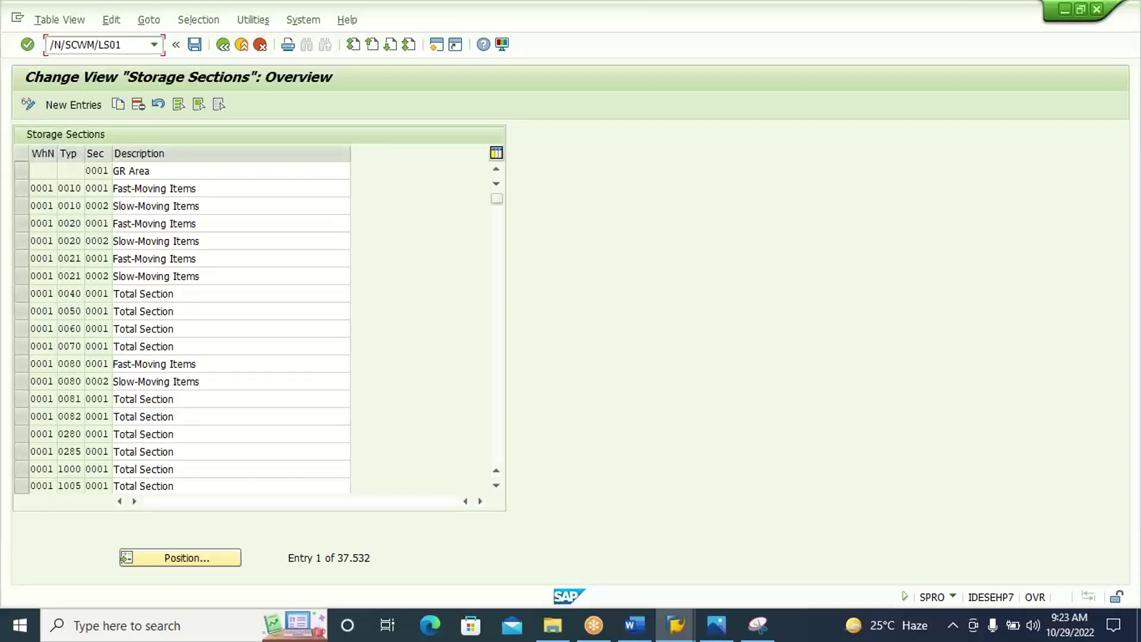
key("Return")
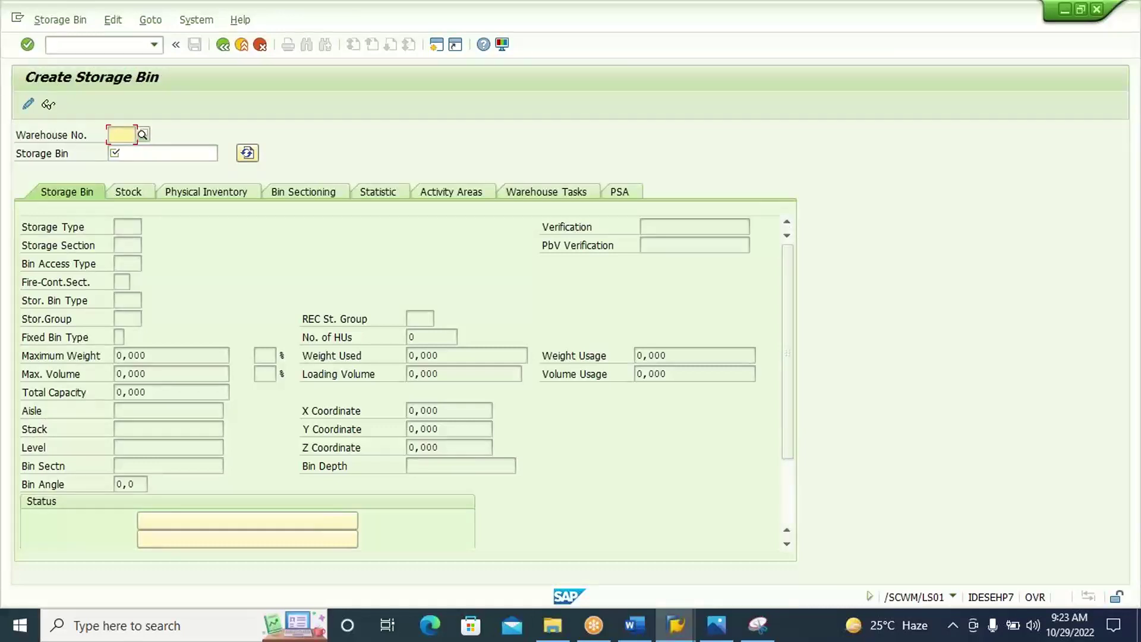
type("S310")
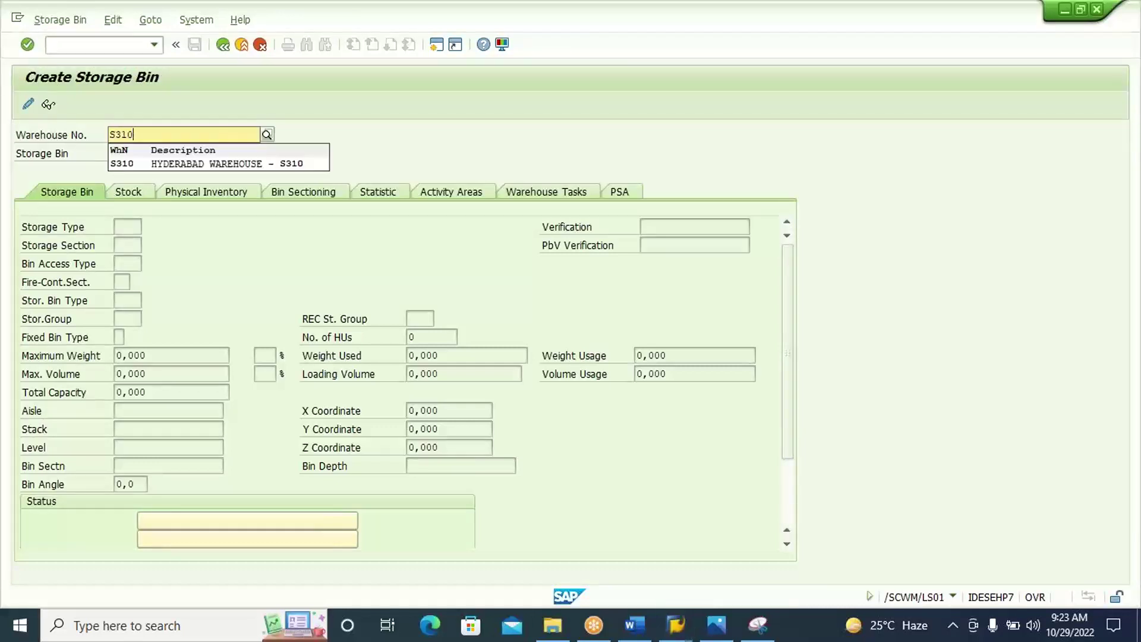
left_click(232, 167)
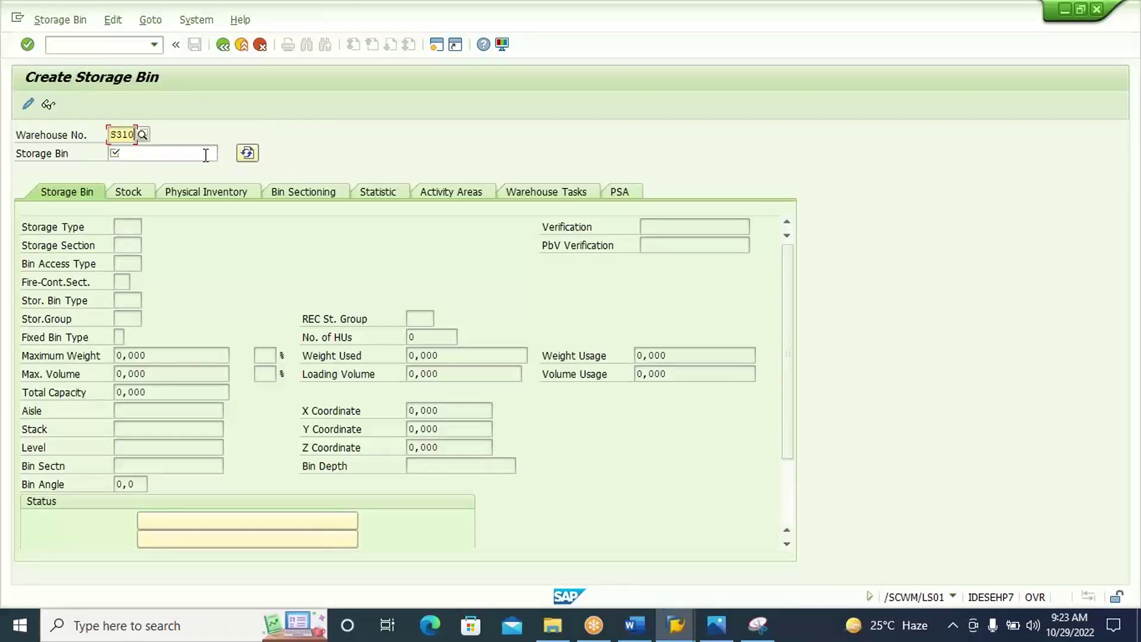
left_click(206, 155)
type("D")
left_click(203, 173)
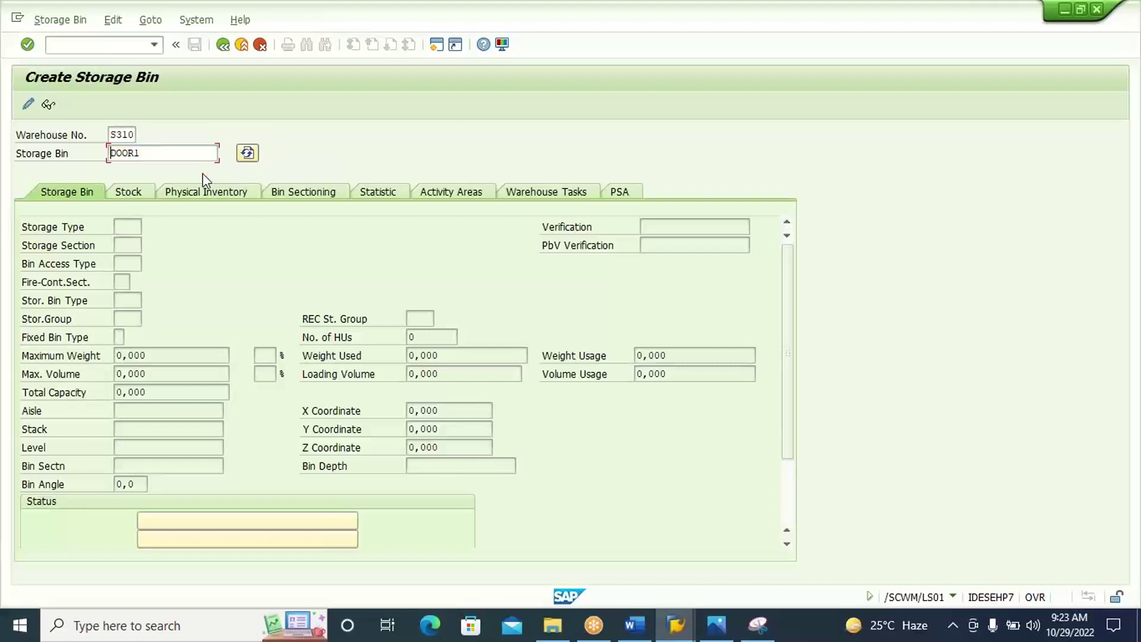
key("Return")
Set the bin's storage type to DOR1 and storage section to 0001.
left_click(130, 230)
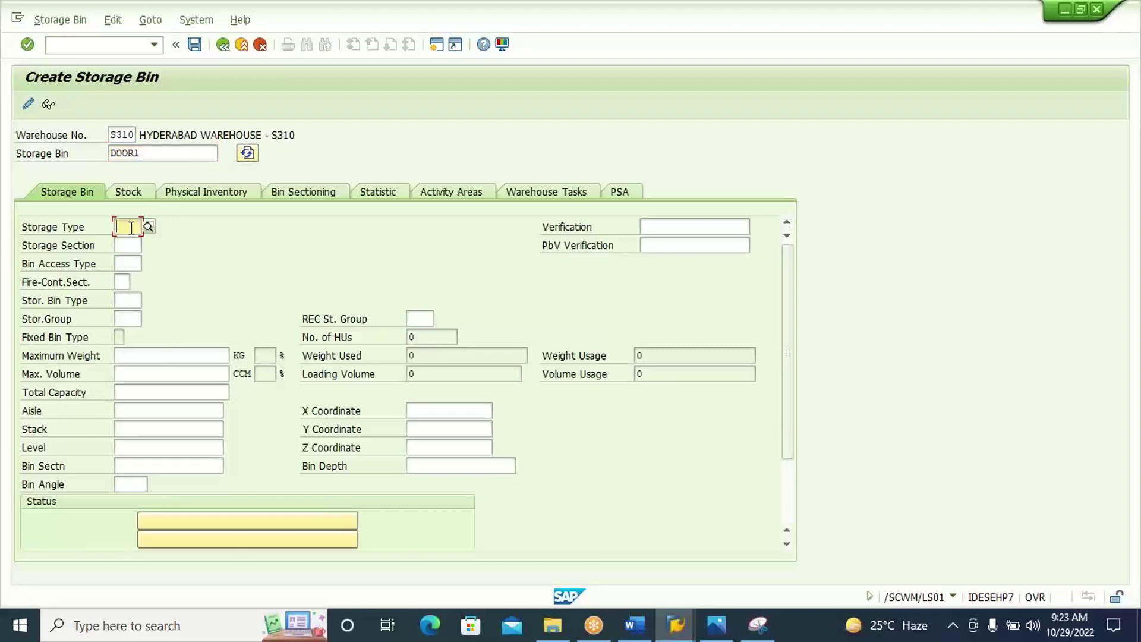
type("D")
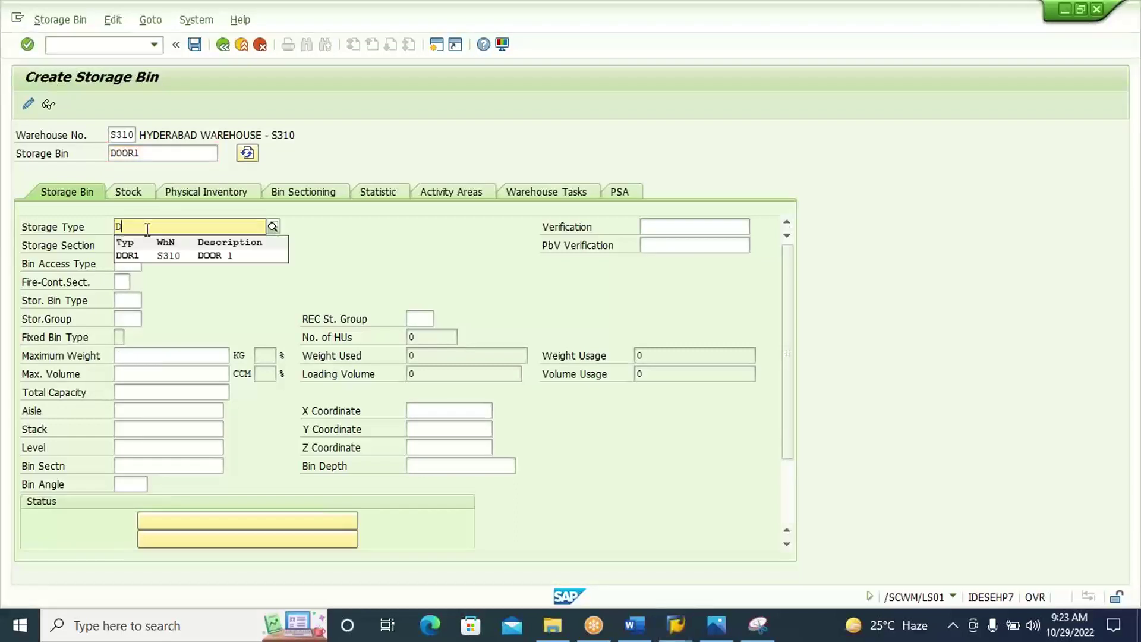
left_click(168, 258)
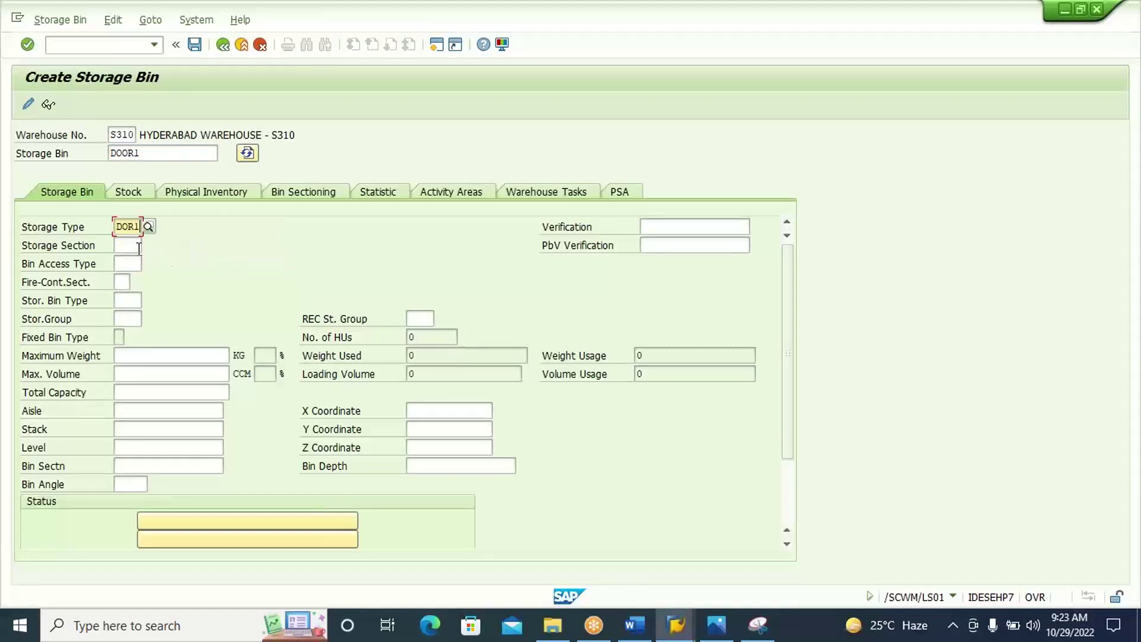
left_click(135, 245)
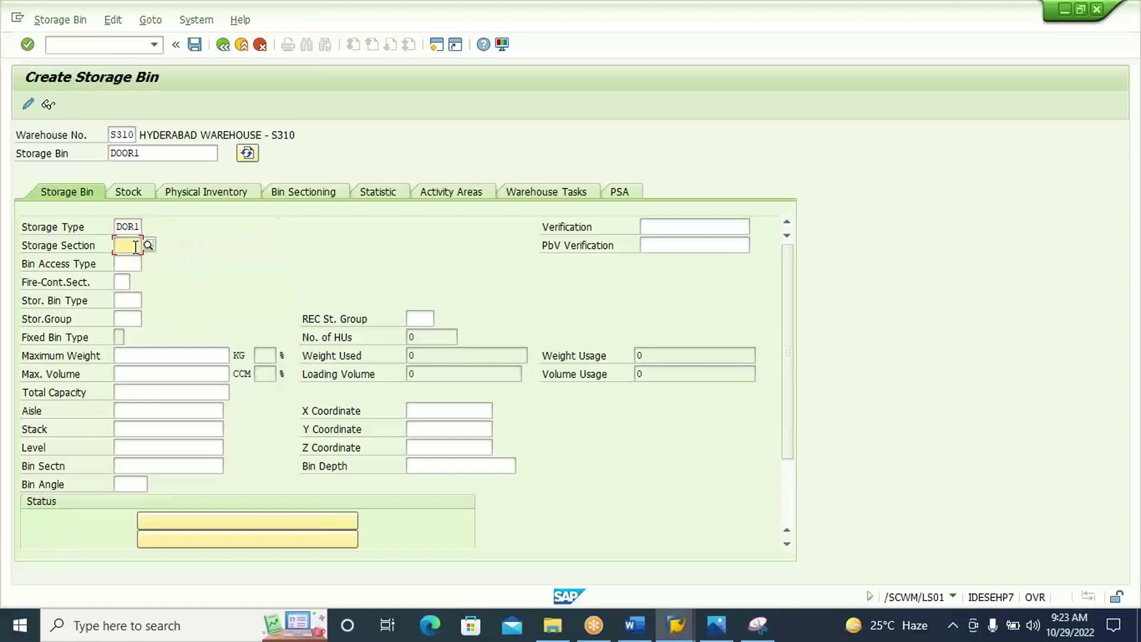
type("00")
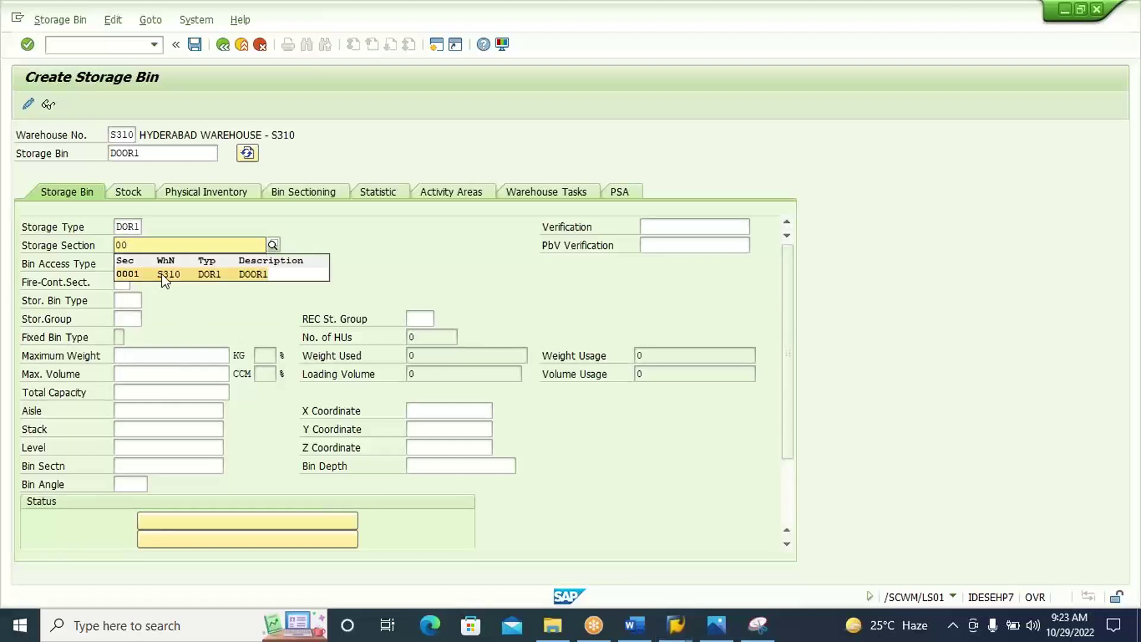
left_click(163, 275)
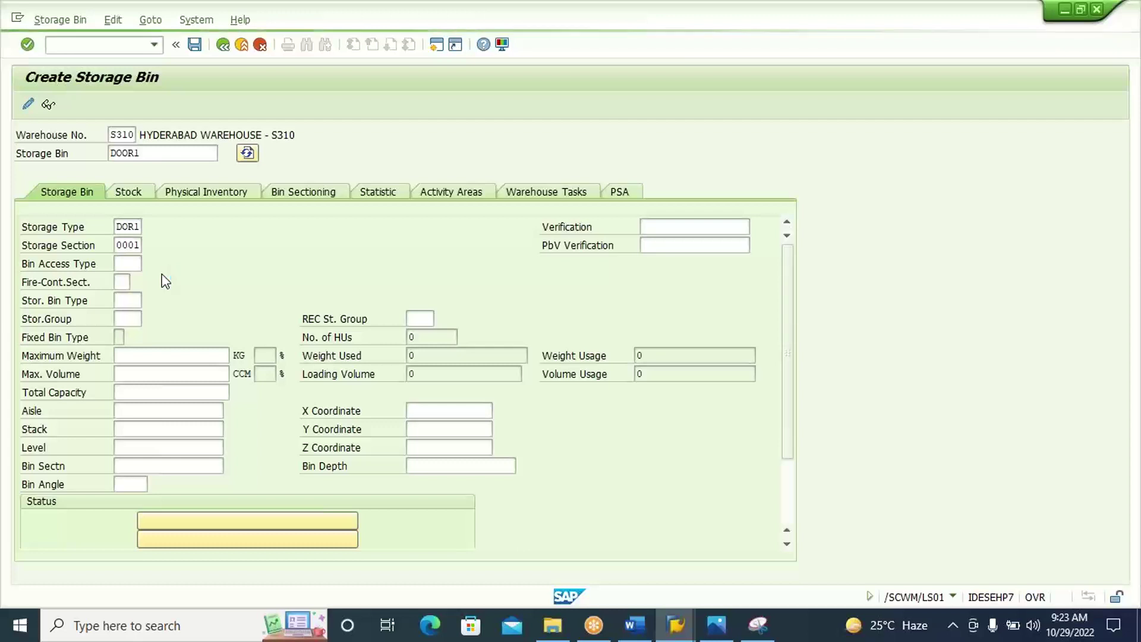
Snip the Create Storage Bin screen area with Snipping Tool.
left_click(757, 627)
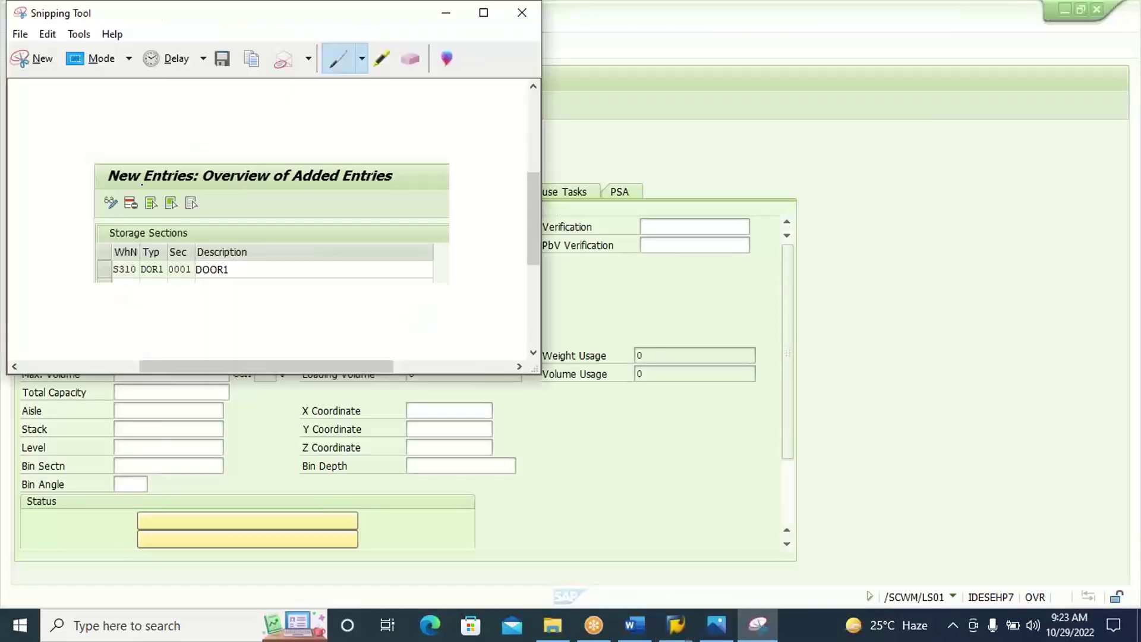
left_click(33, 64)
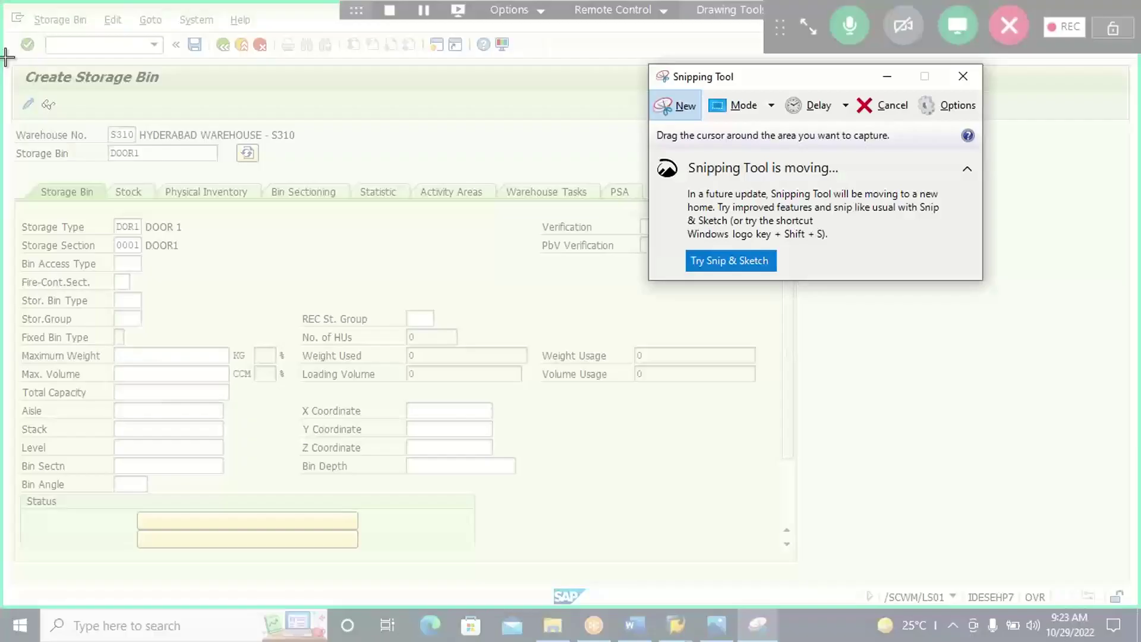
left_click_drag(5, 57, 316, 266)
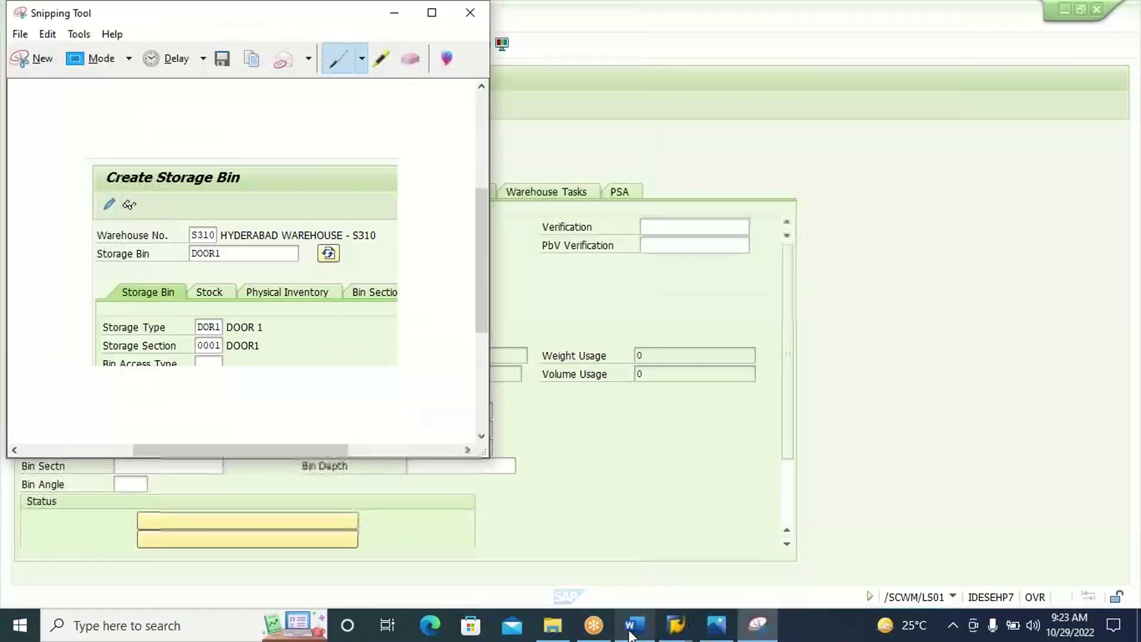
left_click(632, 627)
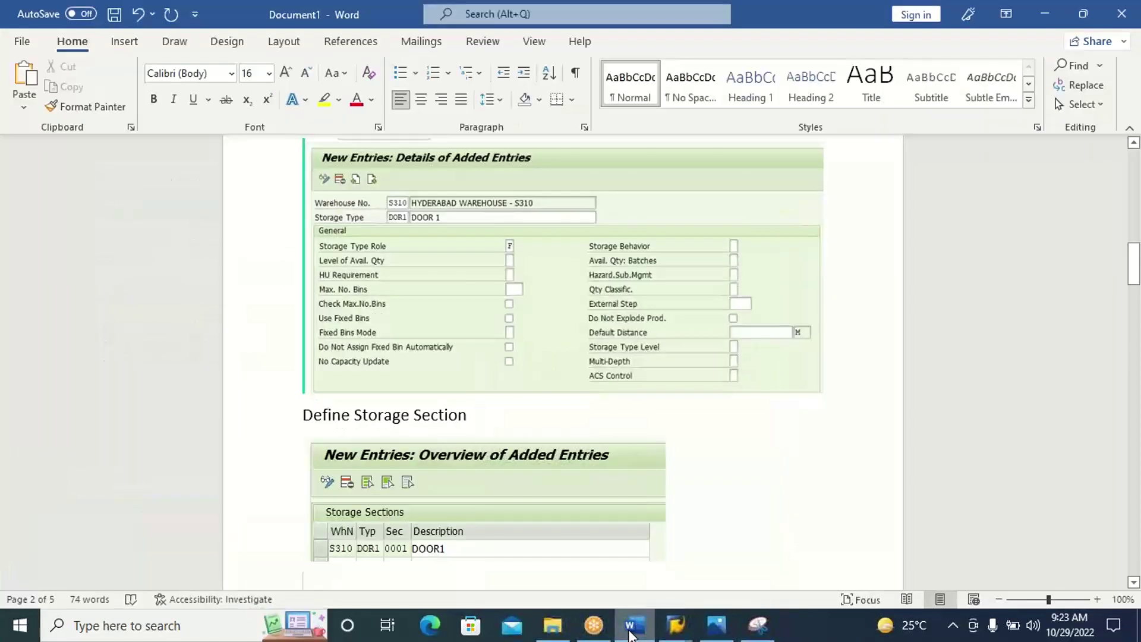
Type the heading 'CREATE A (DOOR) STORAGE BIN - /N/SCWM/LS01' in Word and paste the snip below.
type("CREAT")
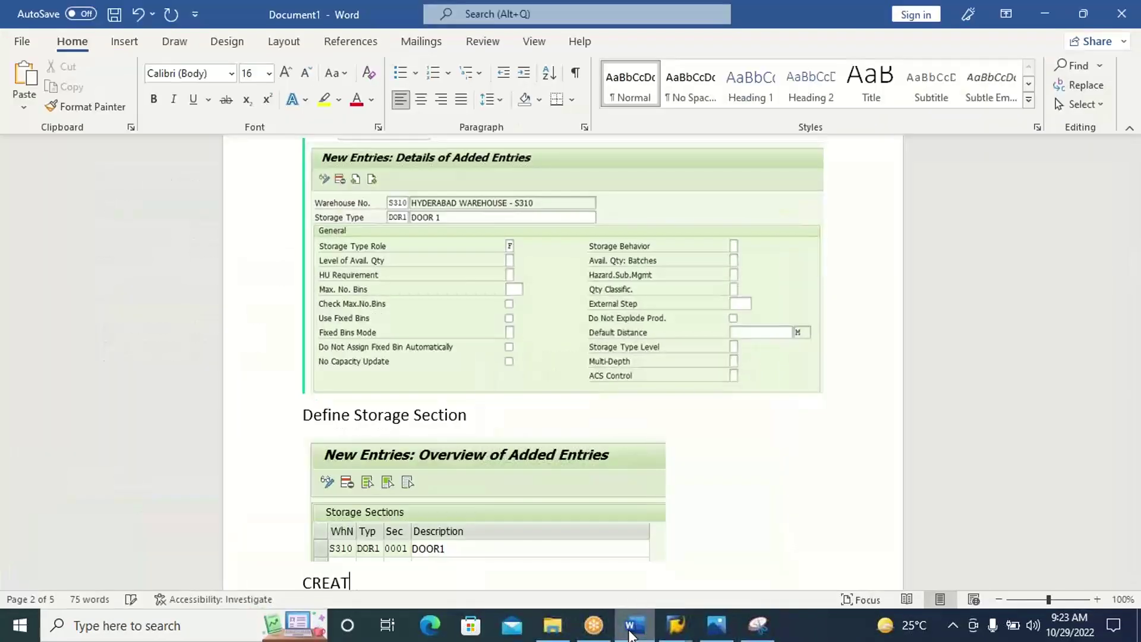
type("E A STORAG")
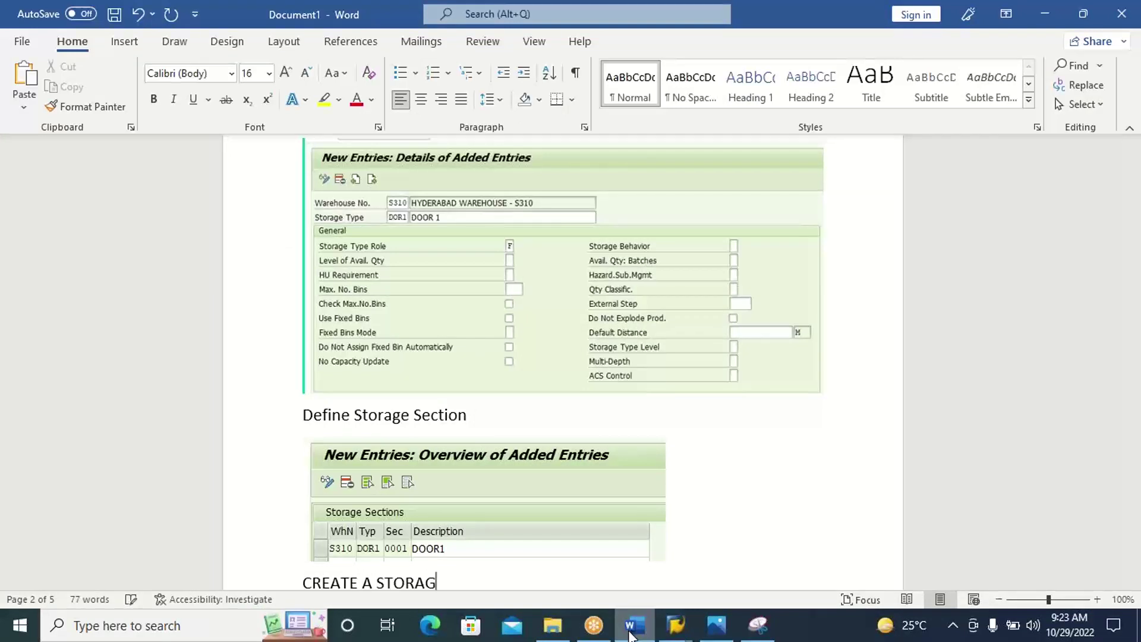
type("E BIN - /N/SCWM/LS")
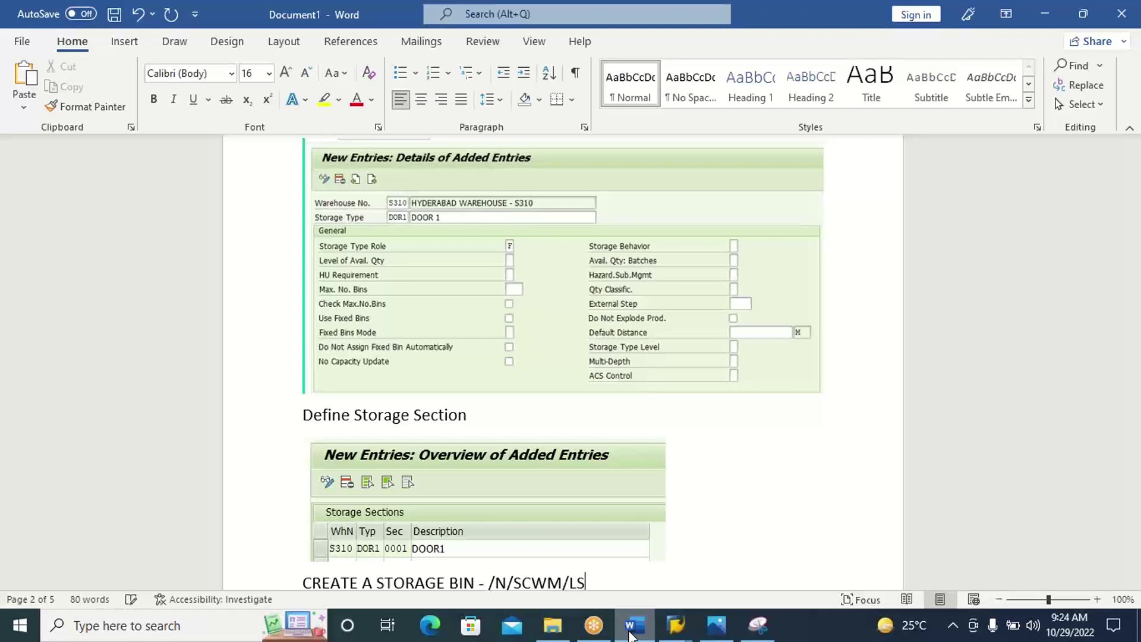
type("01")
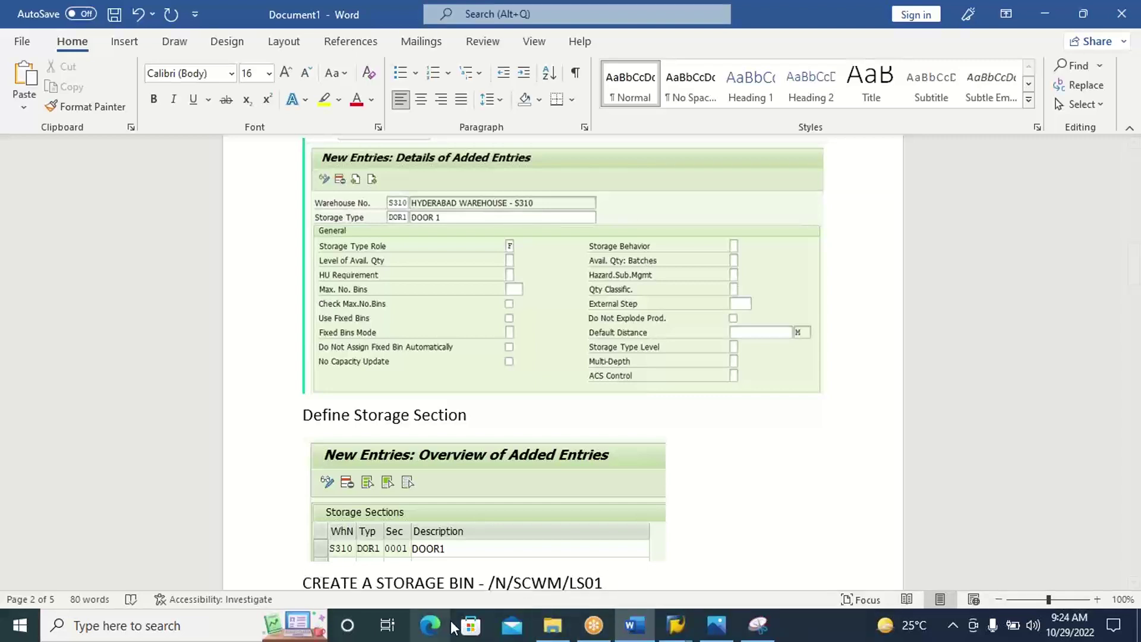
type("()")
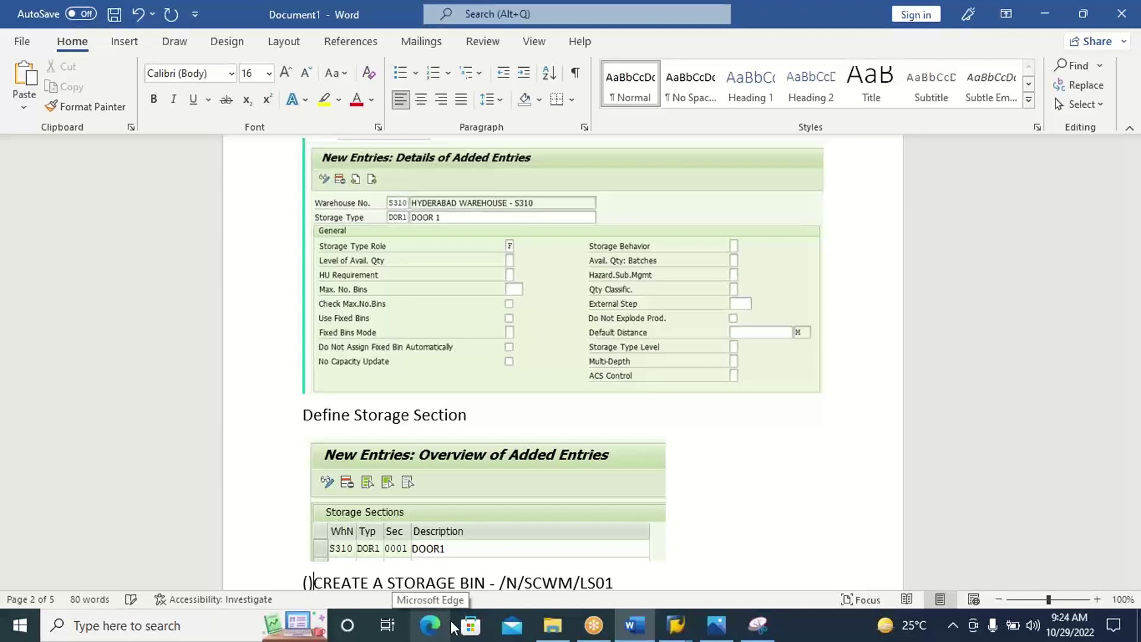
key("BackSpace")
key("BackSpace")
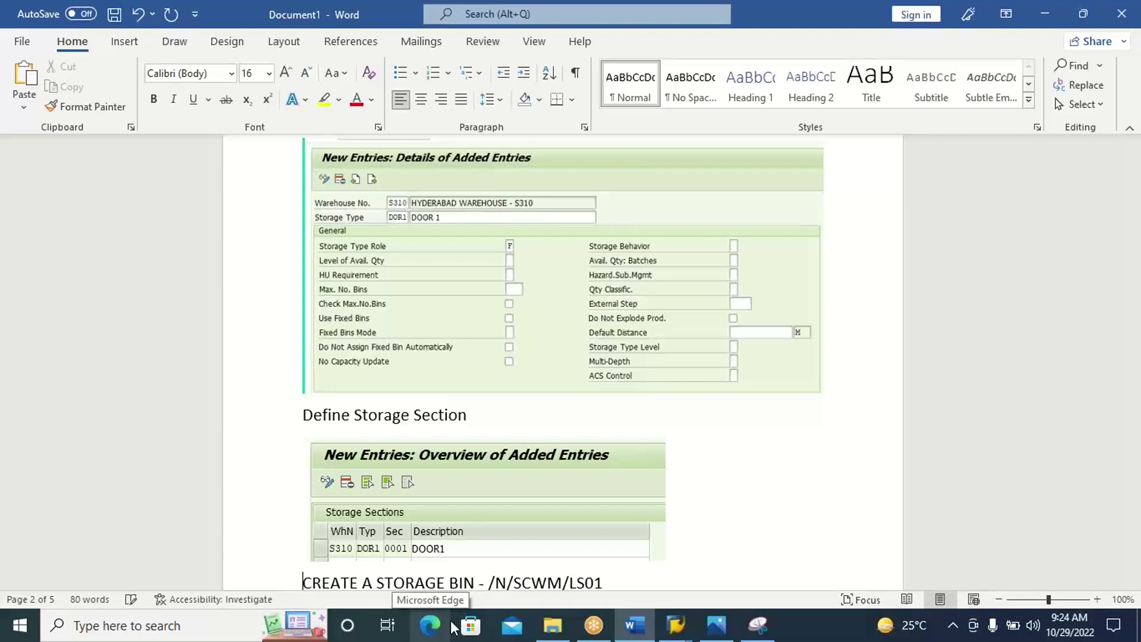
key("Right")
key("Right")
key("Right")
key("Right")
key("Right")
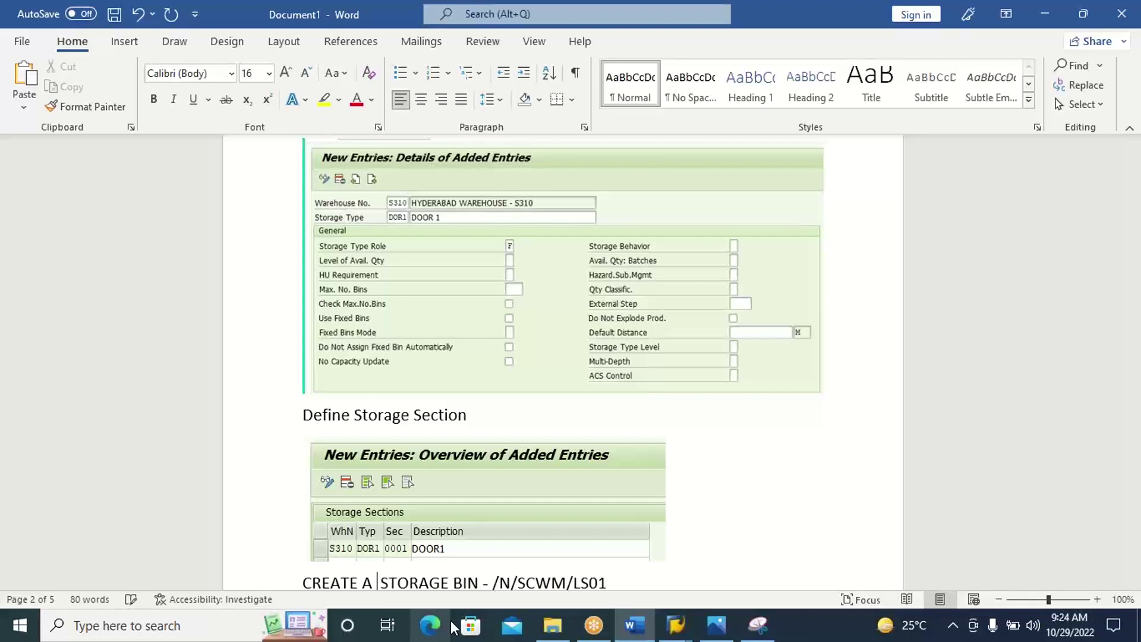
type("()")
key("Left")
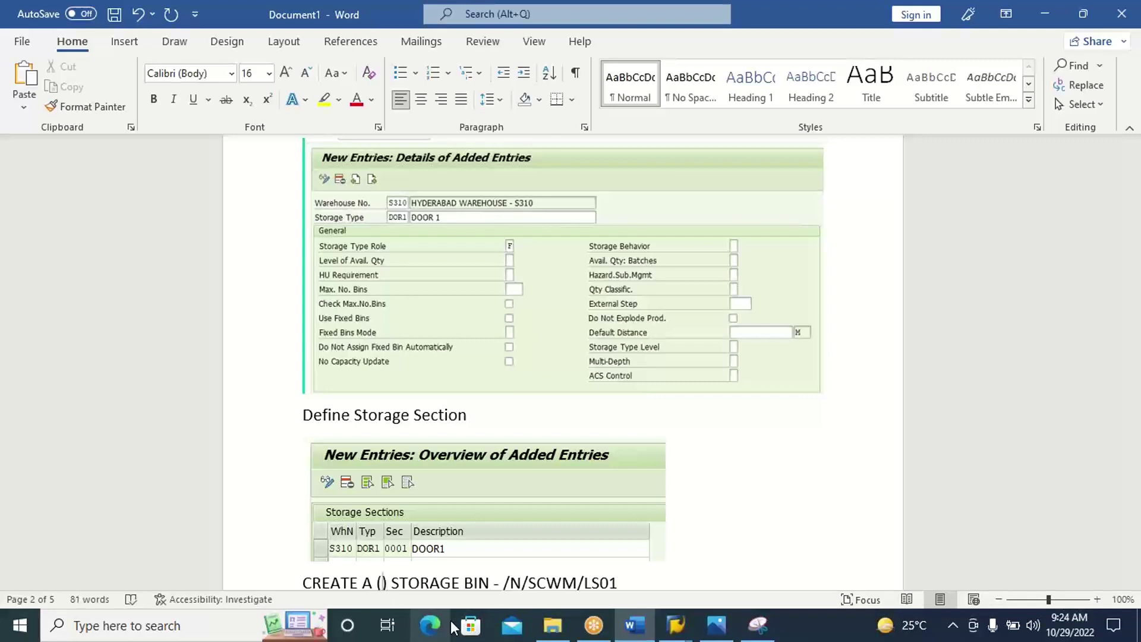
type("DOOR")
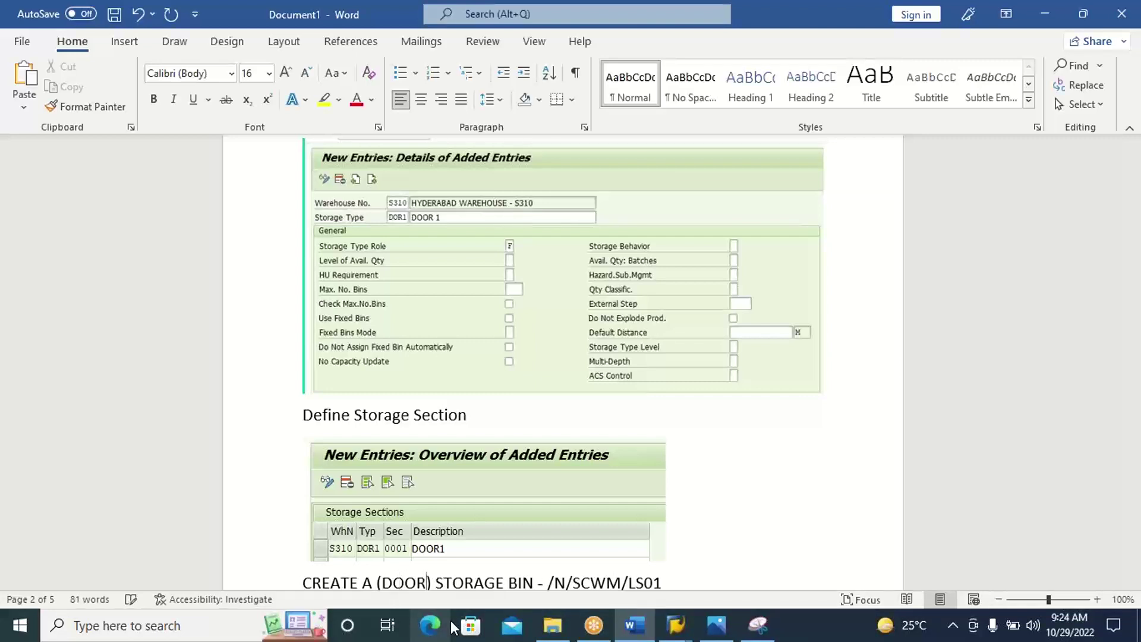
left_click(699, 577)
key("Return")
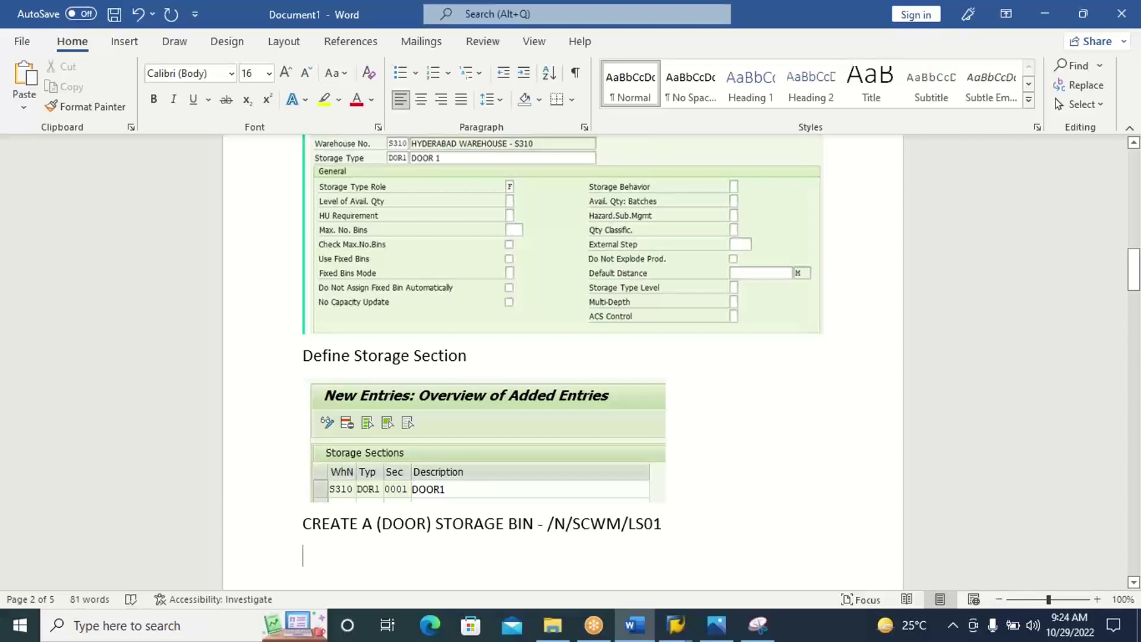
key("ctrl+v")
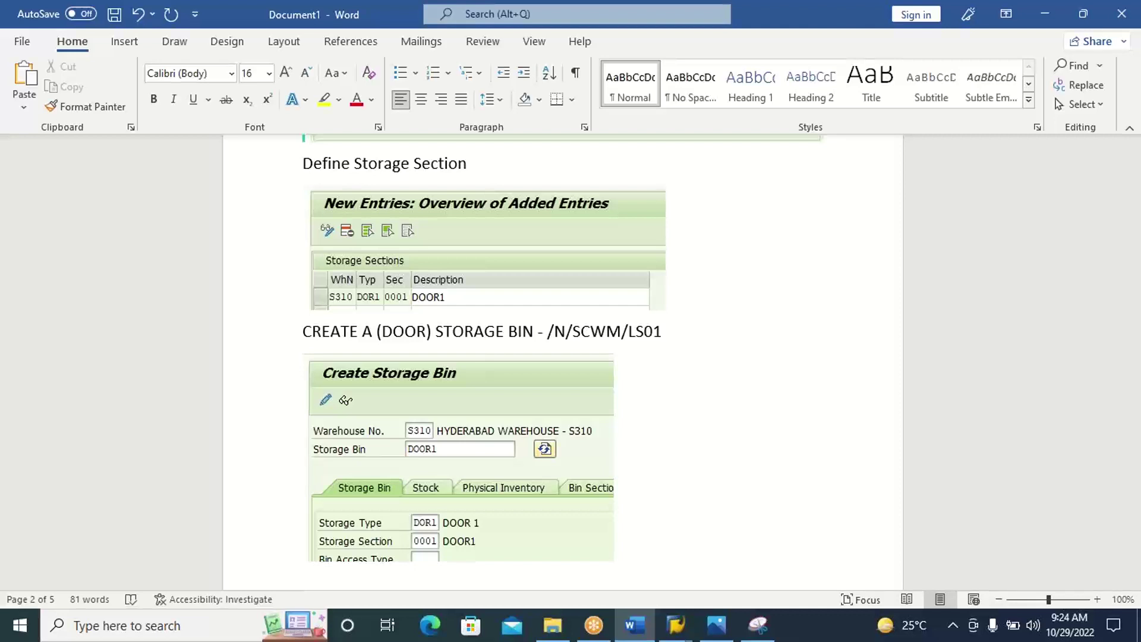
left_click(724, 624)
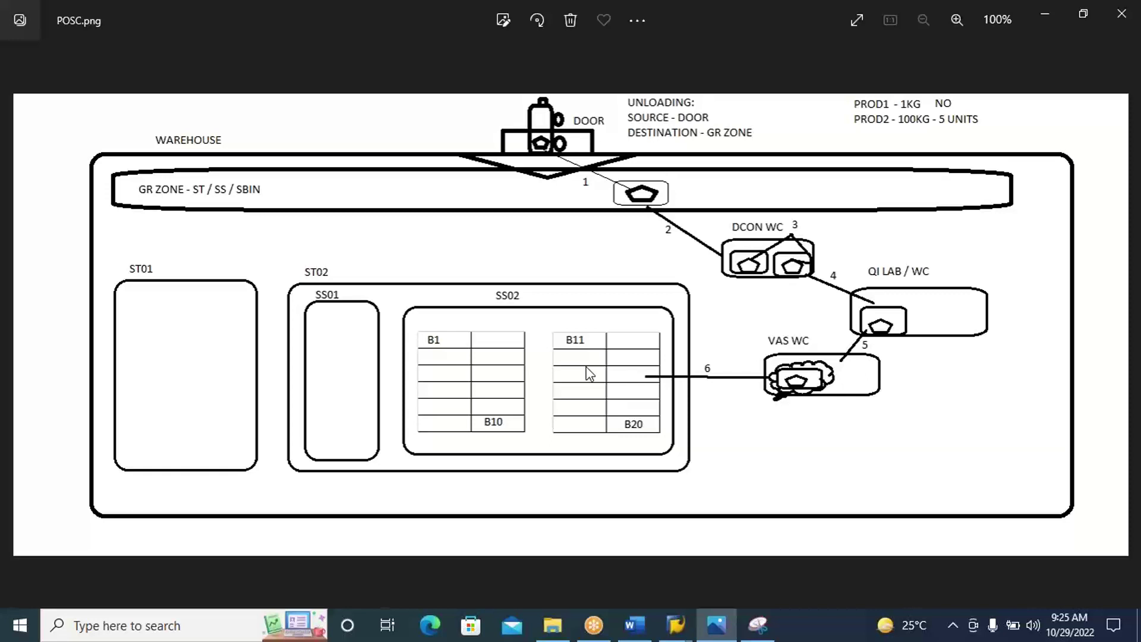
left_click(635, 624)
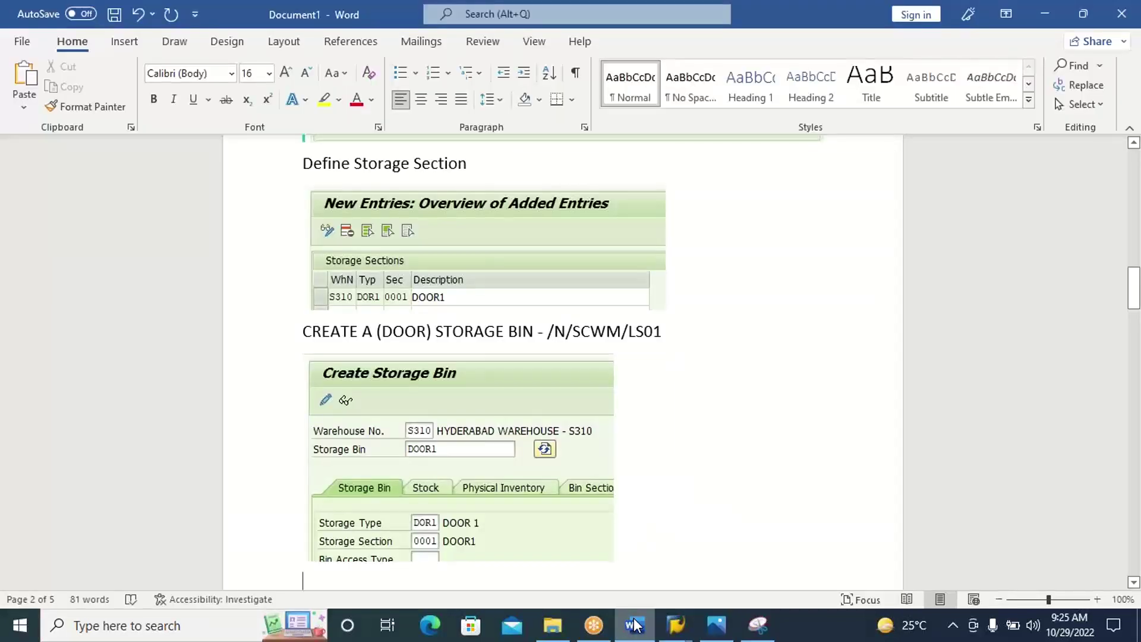
Start a LOGIC: heading at the top of page 3.
type("LOG")
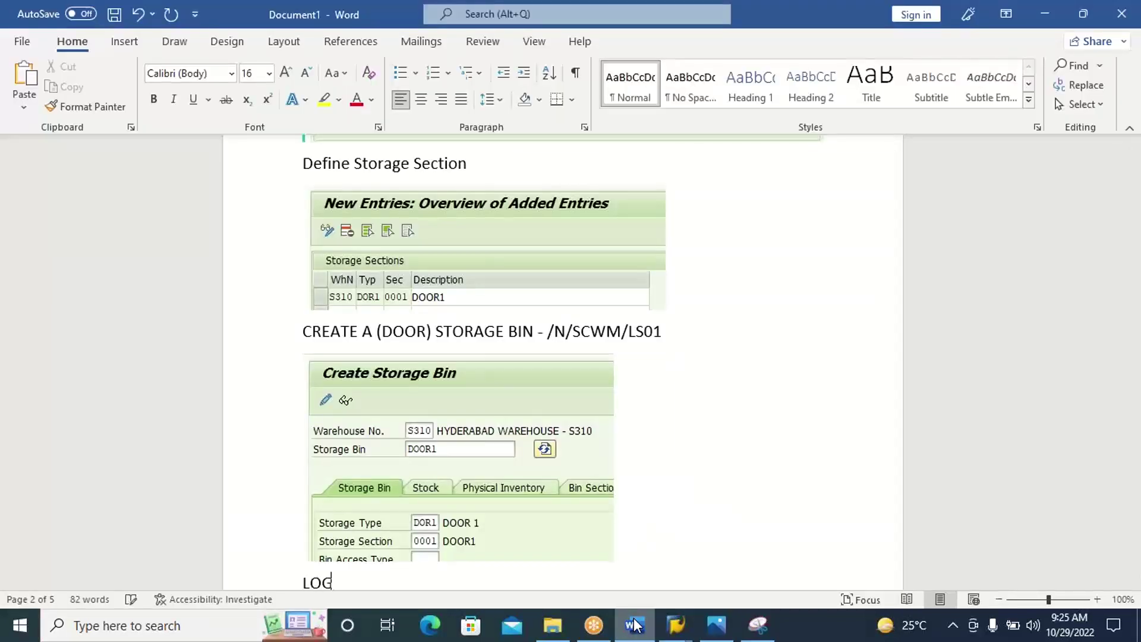
type("IC:")
key("ctrl+Return")
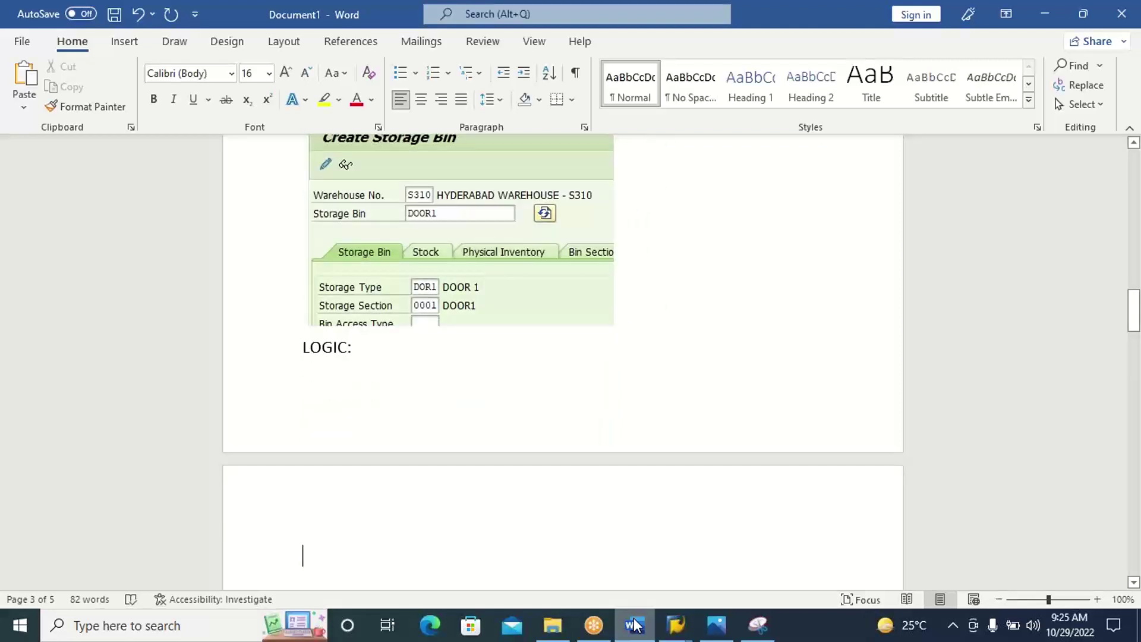
key("Up")
key("Return")
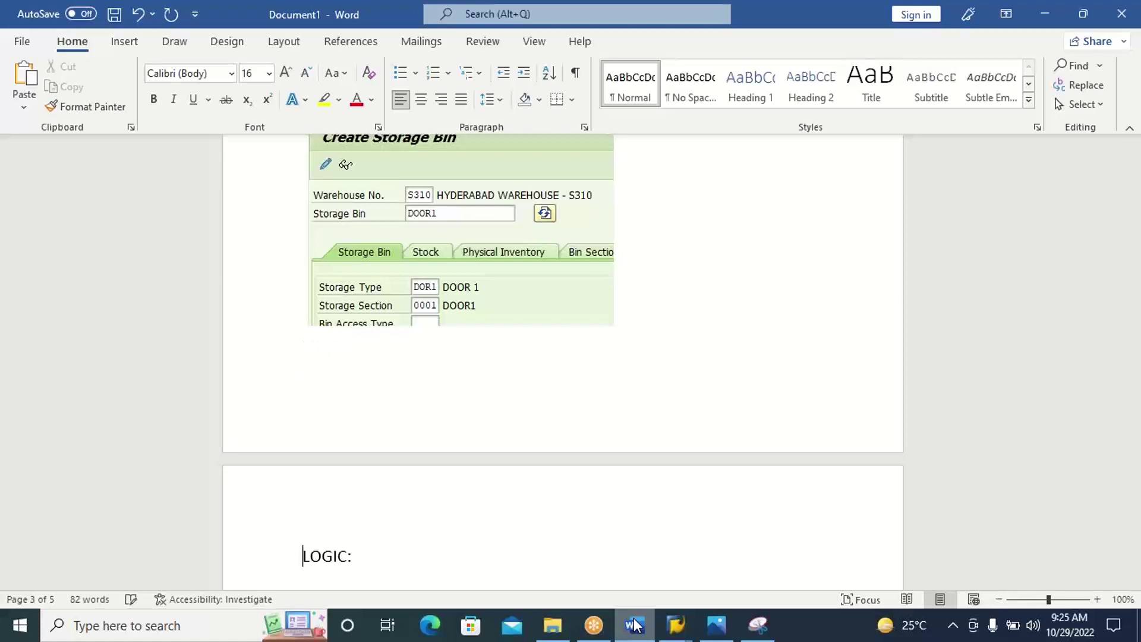
key("Down")
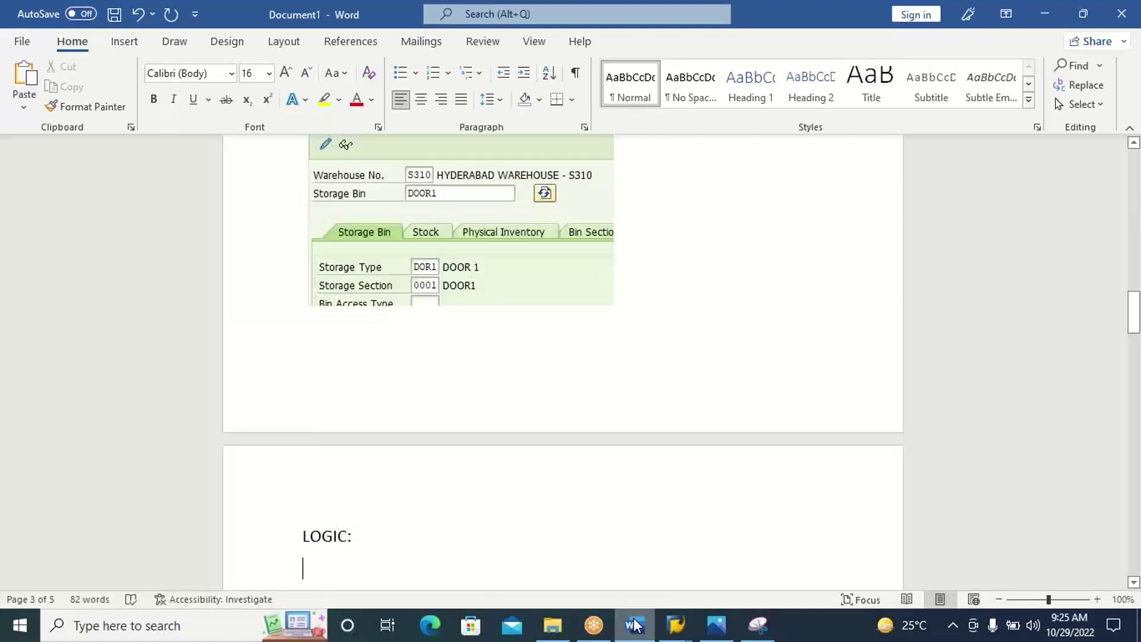
Add a numbered list of WPT, POSC and STRATEGIES under LOGIC:, then end the list.
type("WPT")
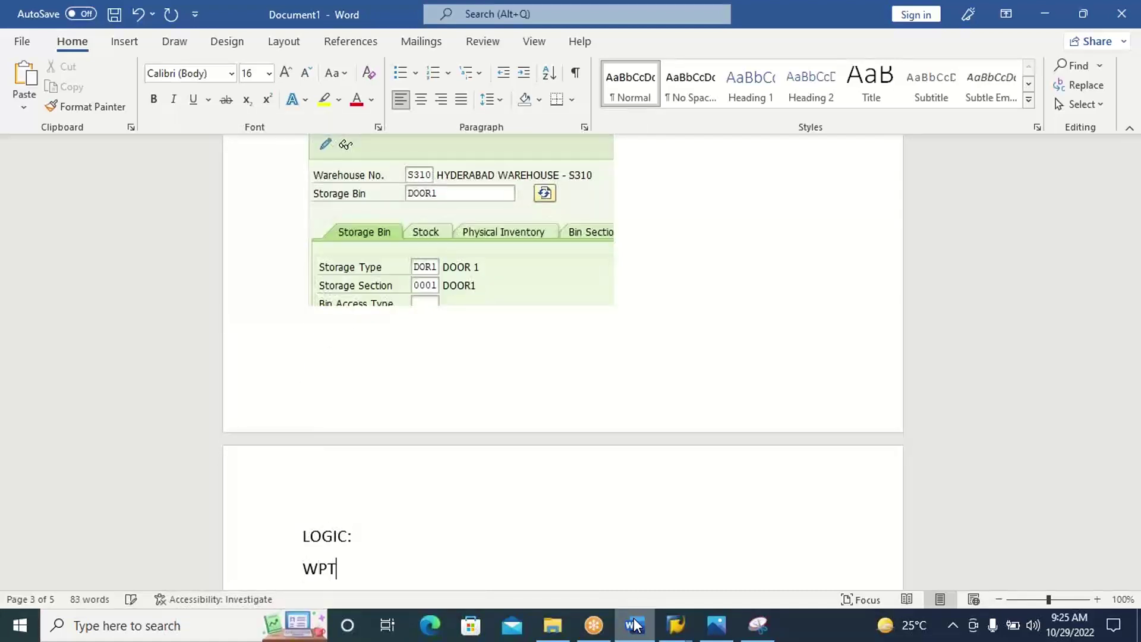
key("Left")
key("Left")
key("Left")
type("1.")
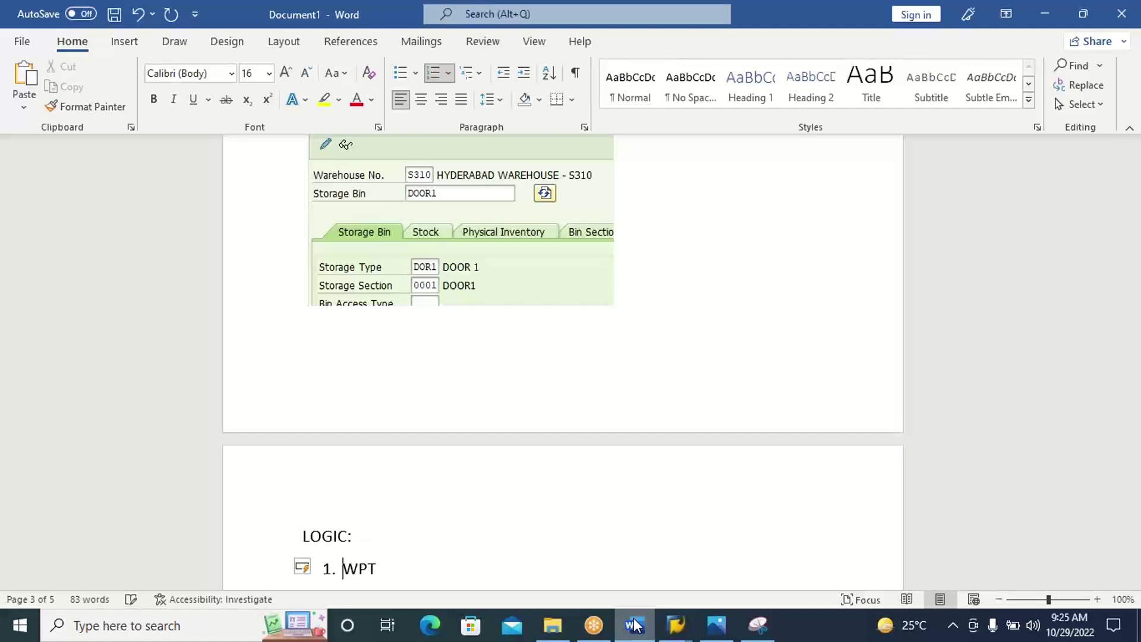
key("Right")
key("Right")
key("Right")
key("Return")
type("P")
key("BackSpace")
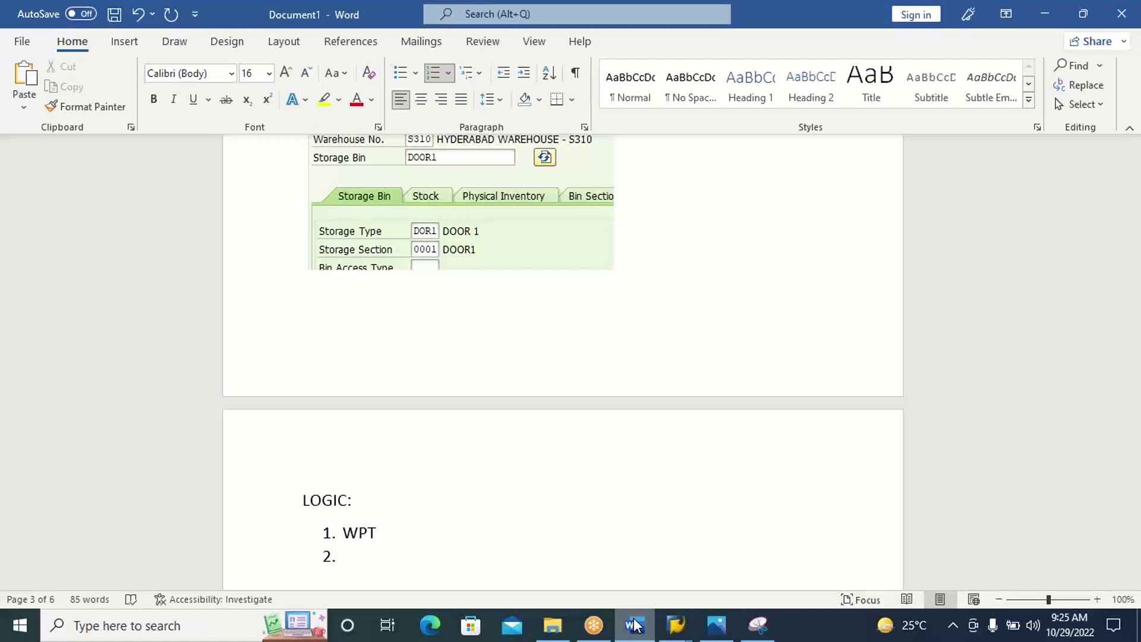
type("POSC")
key("Return")
type("STRAG")
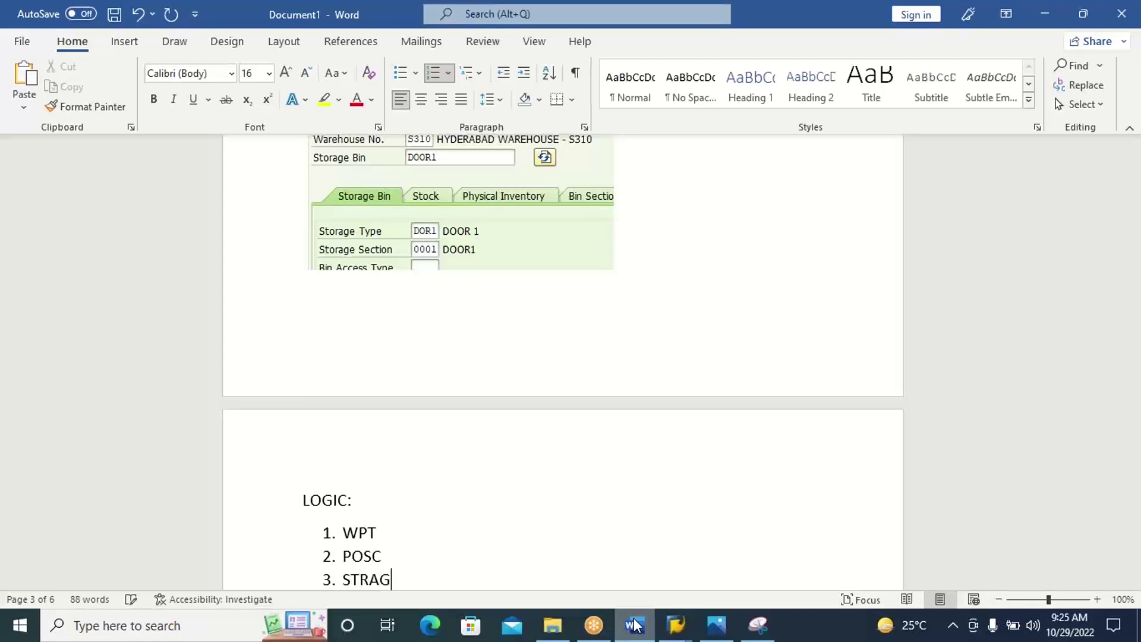
key("BackSpace")
type("TEGIES")
key("Return")
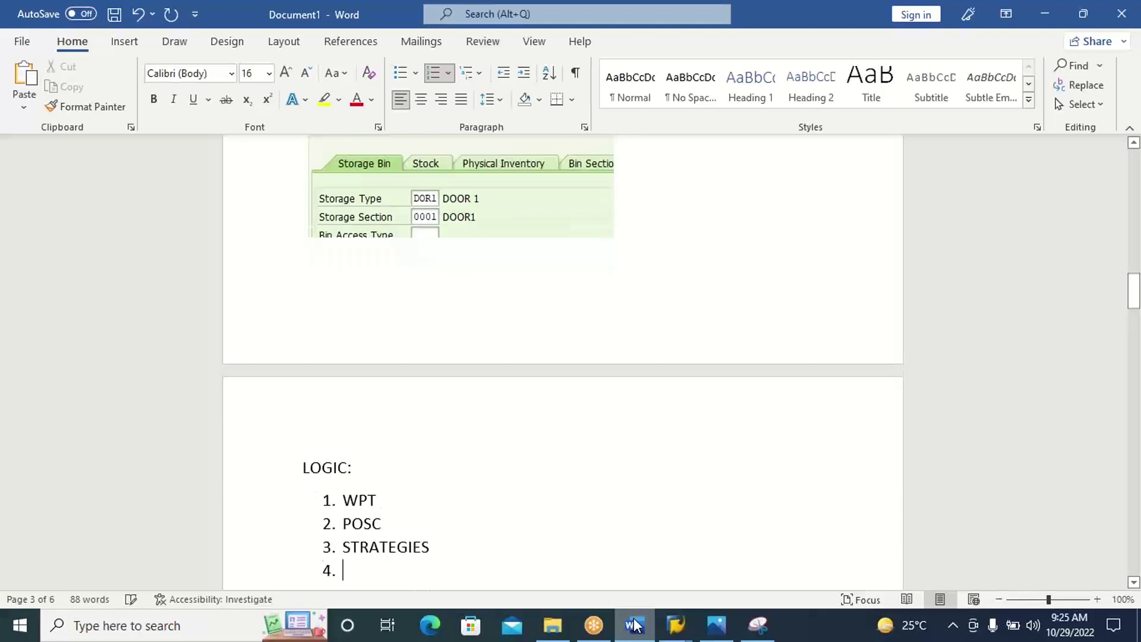
key("Return")
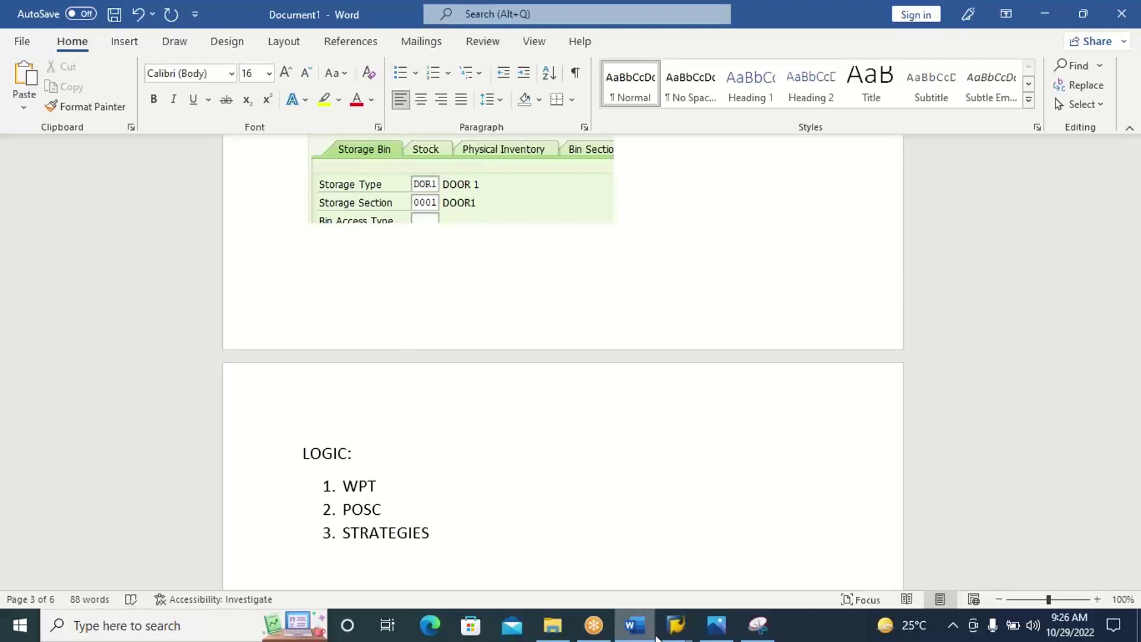
Save the new storage bin DOOR1.
mouse_move(680, 629)
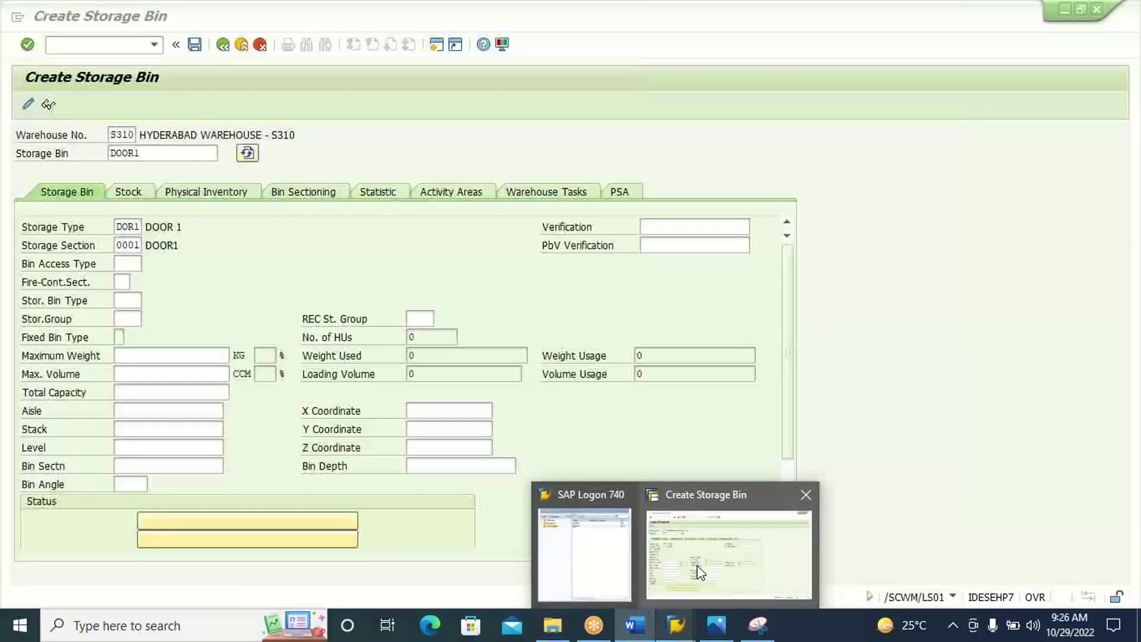
left_click(699, 569)
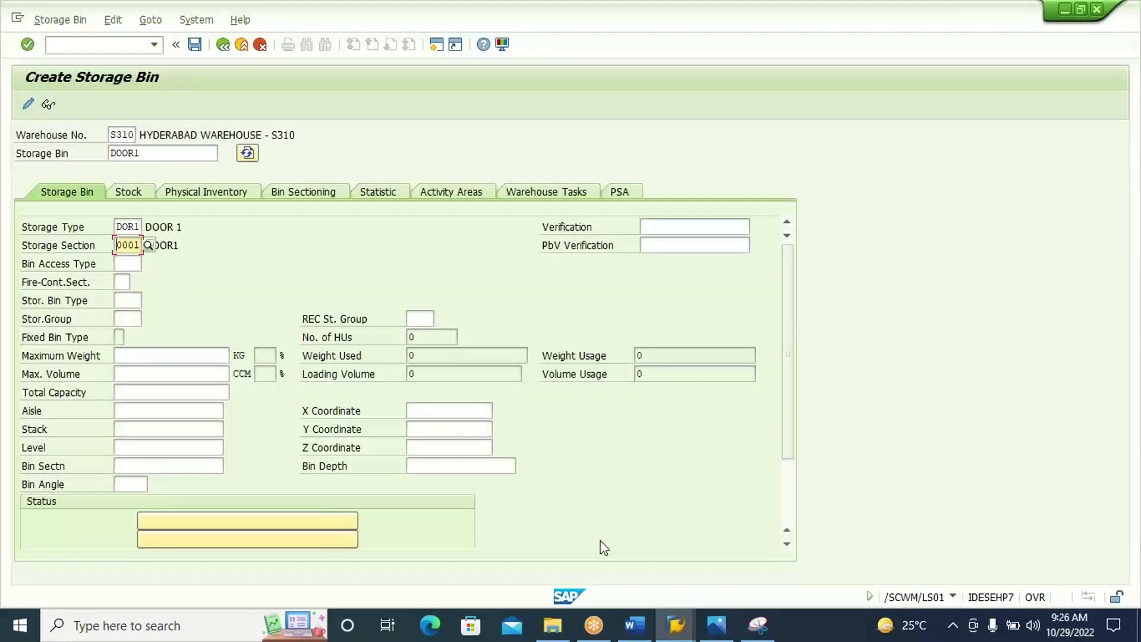
left_click(194, 47)
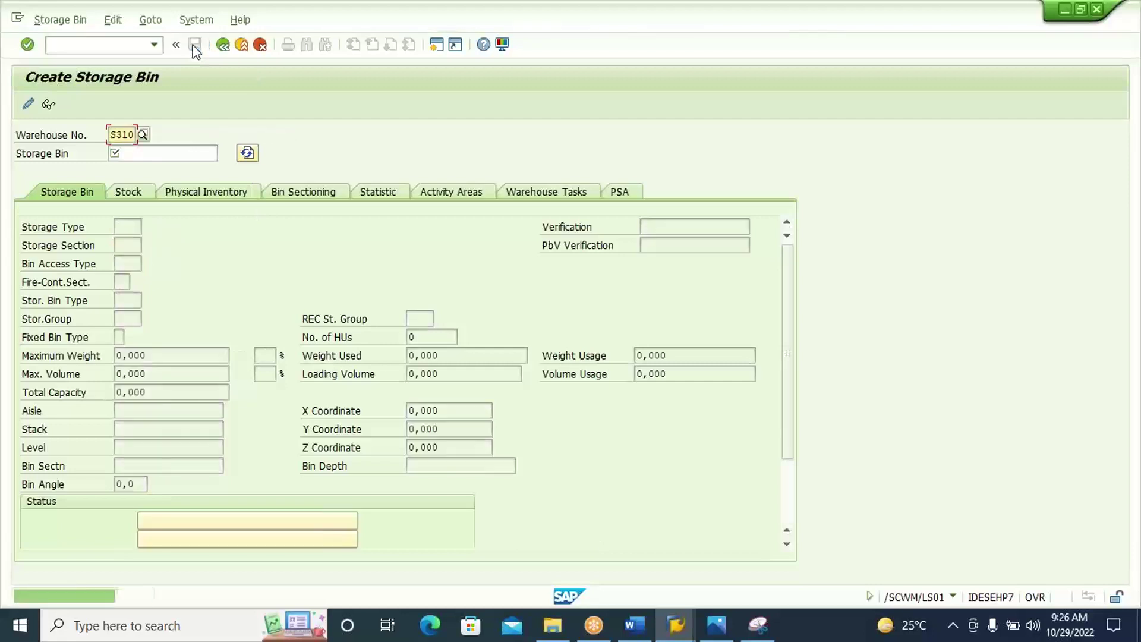
Open the SPRO reference IMG and expand SCM EWM > Cross-Process Settings > Warehouse Task.
left_click(127, 45)
type("/NSPRO")
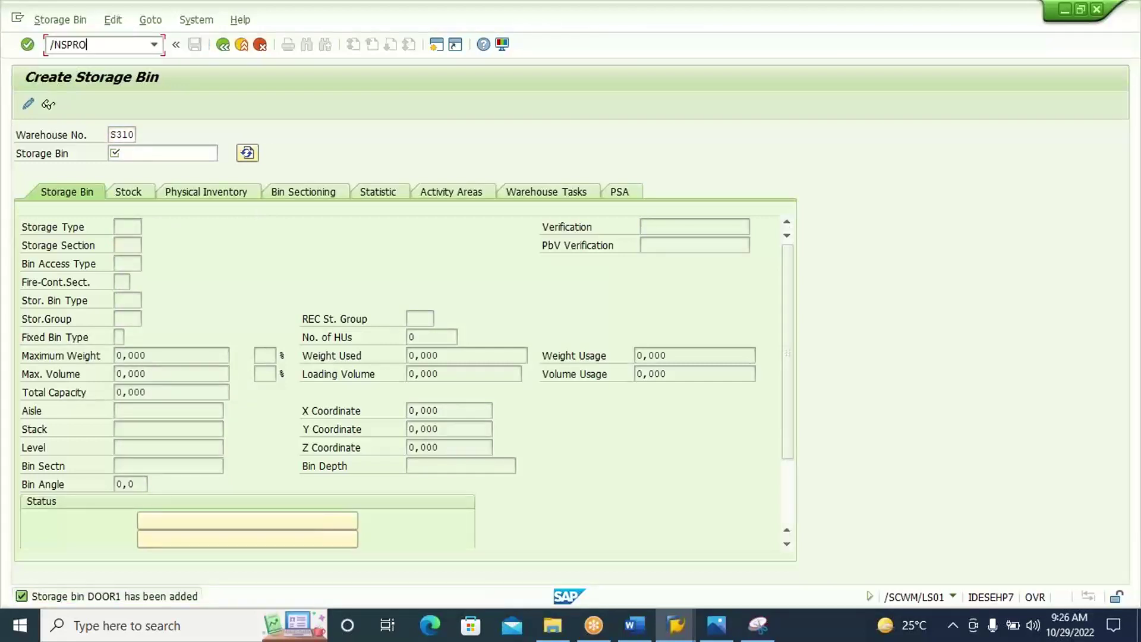
key("Return")
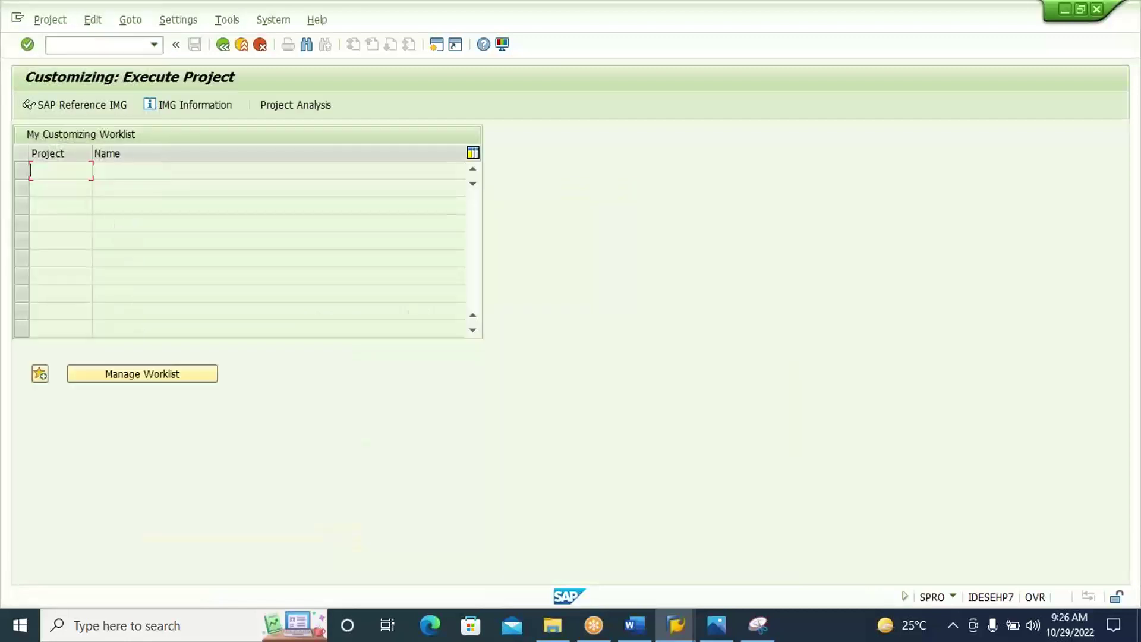
left_click(111, 107)
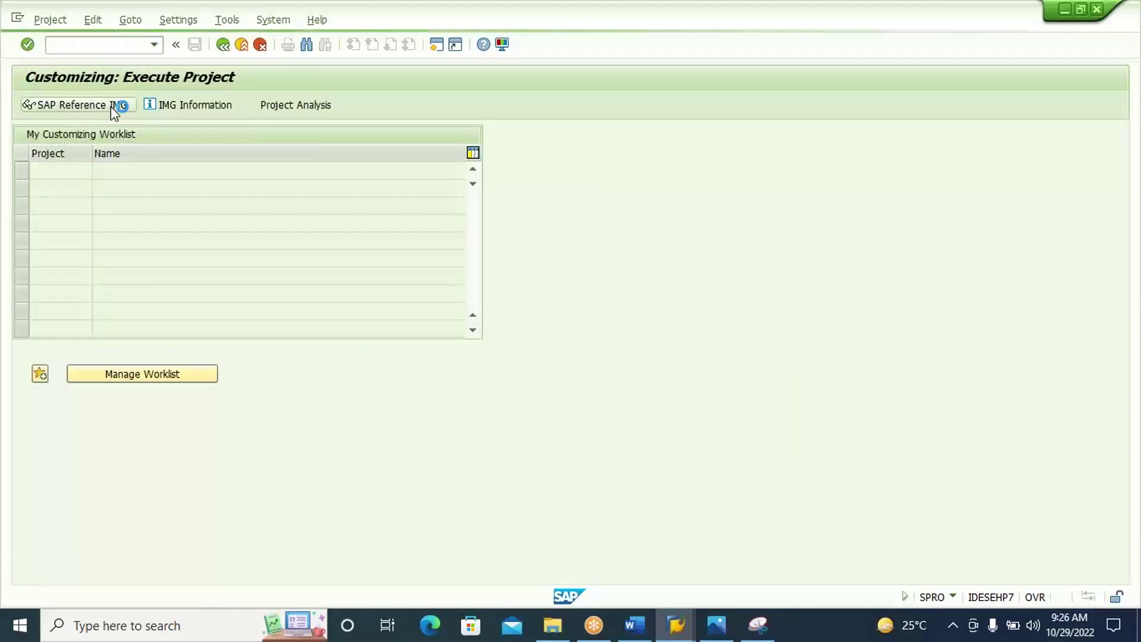
left_click(159, 260)
double_click(159, 259)
double_click(160, 263)
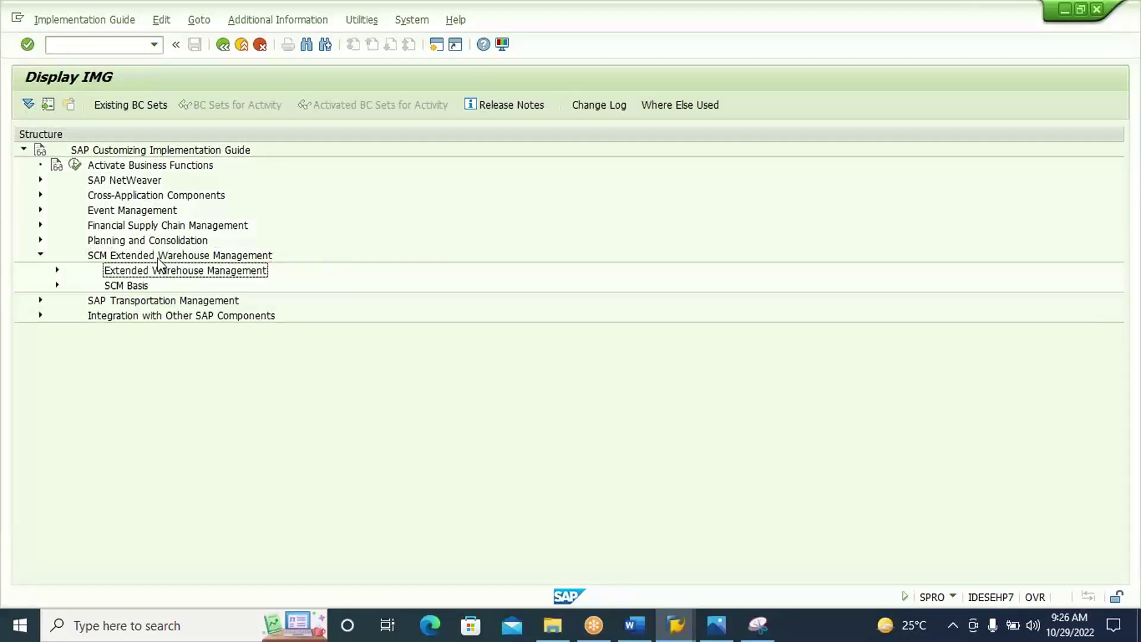
key("Down")
key("Down")
key("Down")
key("Down")
key("Down")
key("Right")
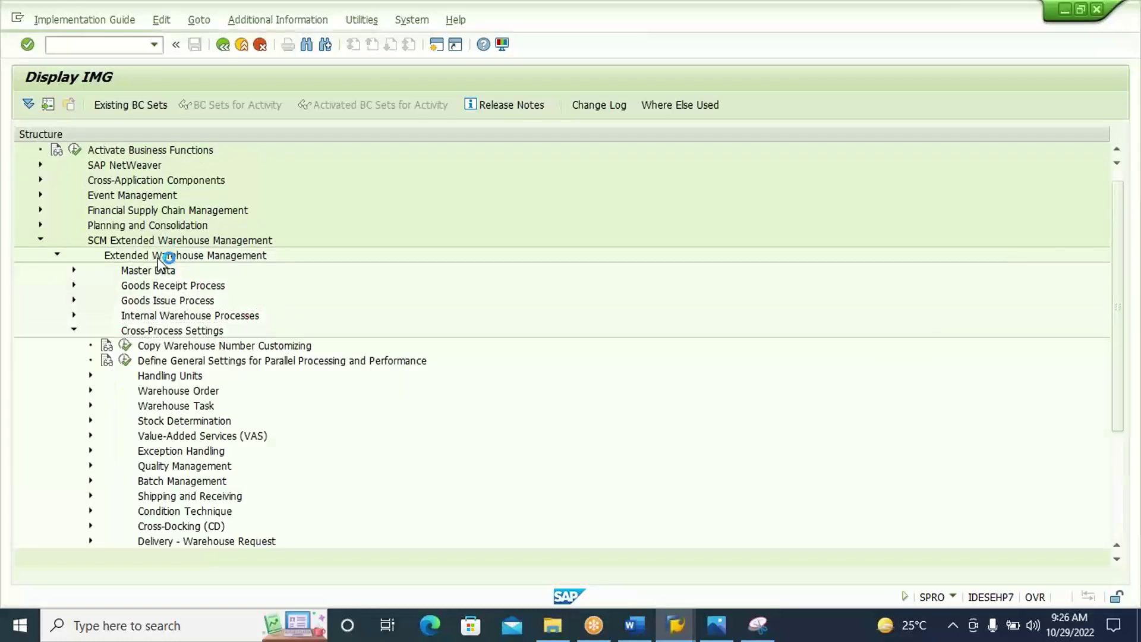
key("Down")
key("Down")
key("Down")
key("Down")
key("Down")
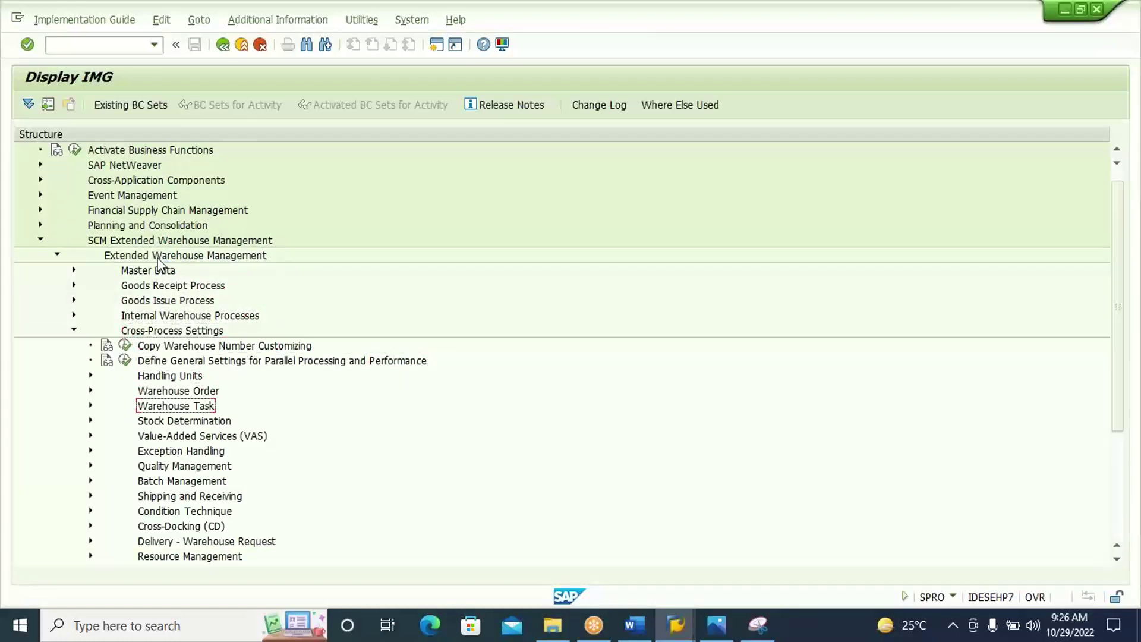
key("Right")
key("Down")
key("Down")
key("Down")
key("Down")
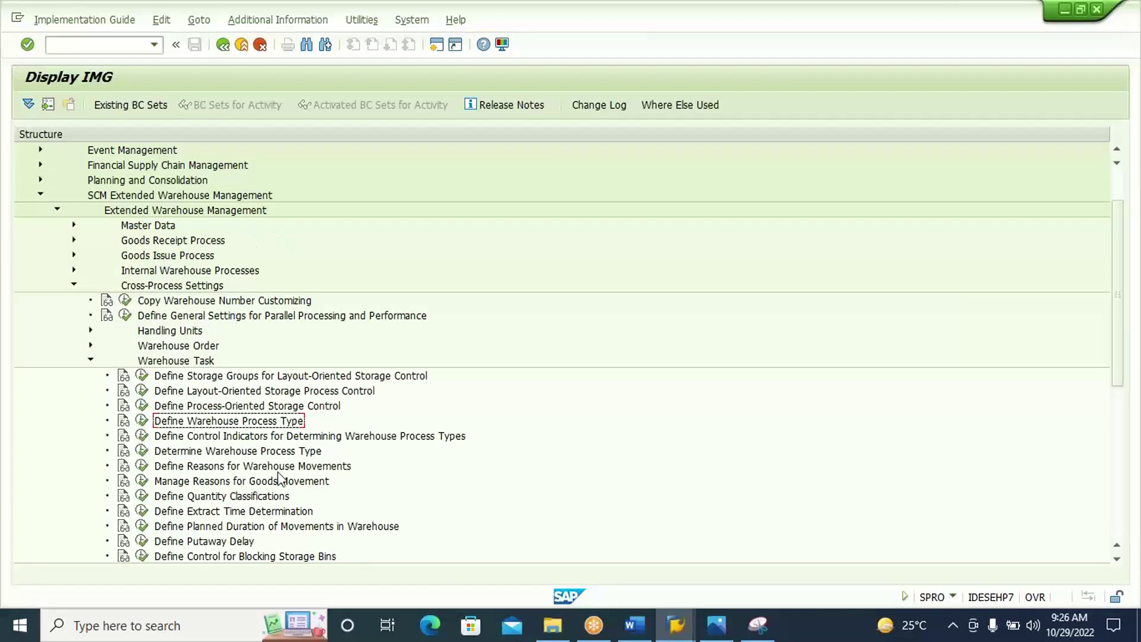
Add a Define Warehouse Process Type heading to the Word notes.
left_click(635, 625)
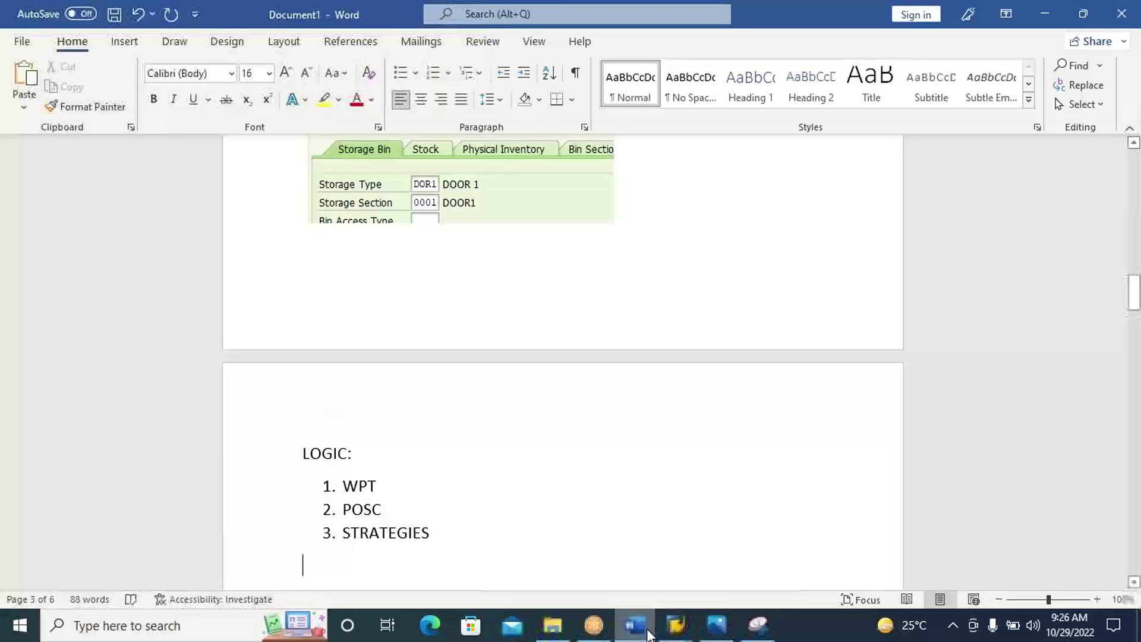
type("Define Warehouse Process Type")
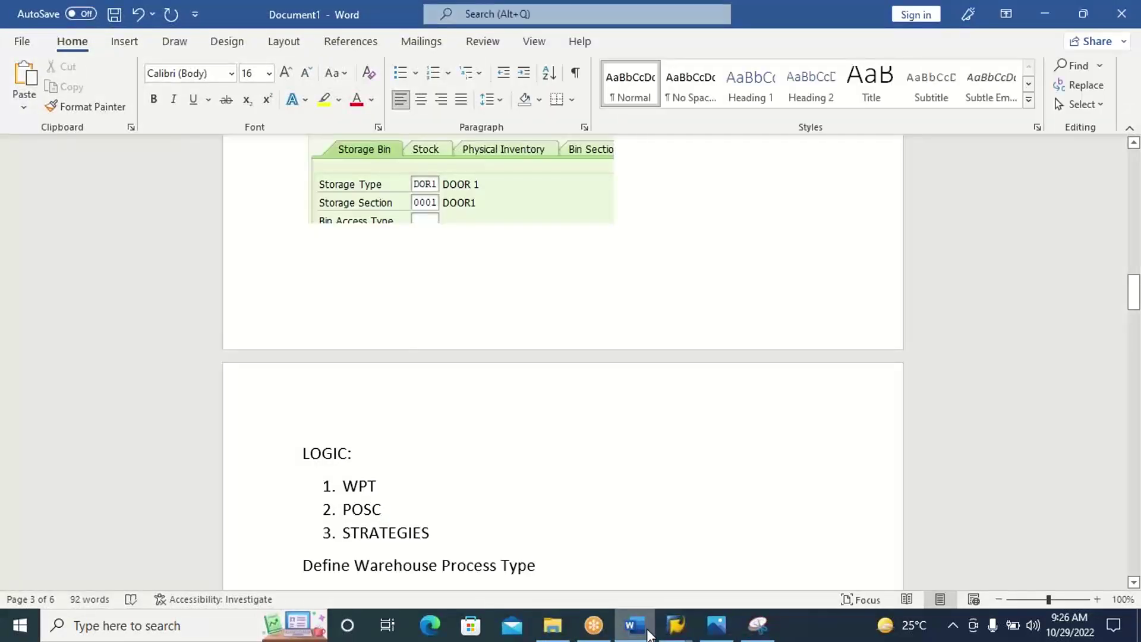
key("Return")
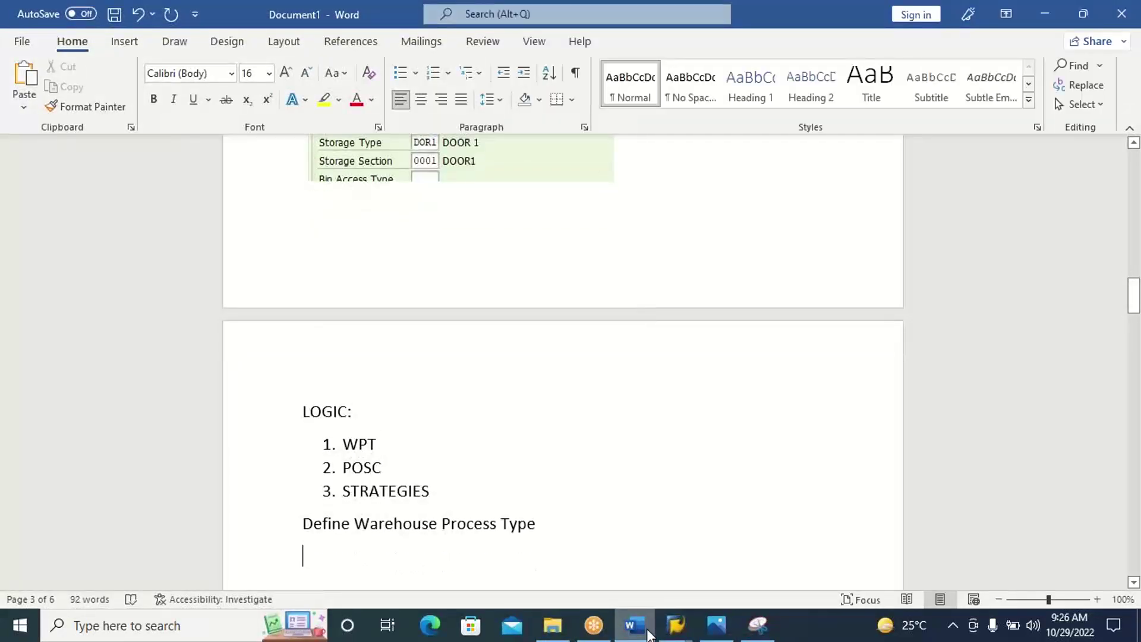
left_click(648, 635)
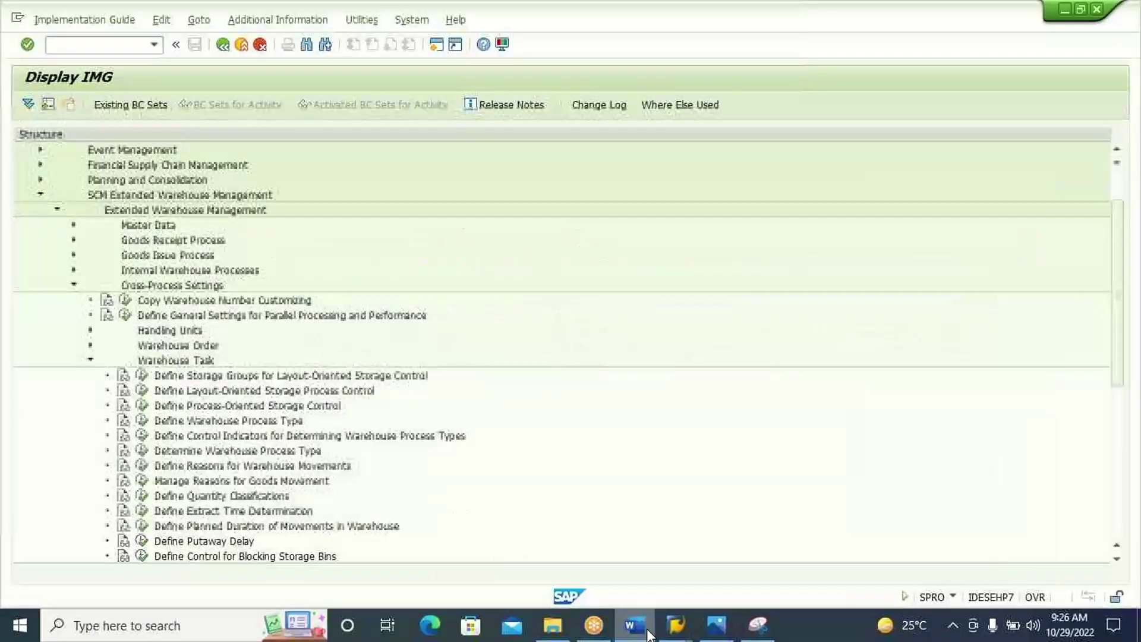
Open Define Warehouse Process Type and position the table at S310's 1010 Putaway entry.
left_click(142, 422)
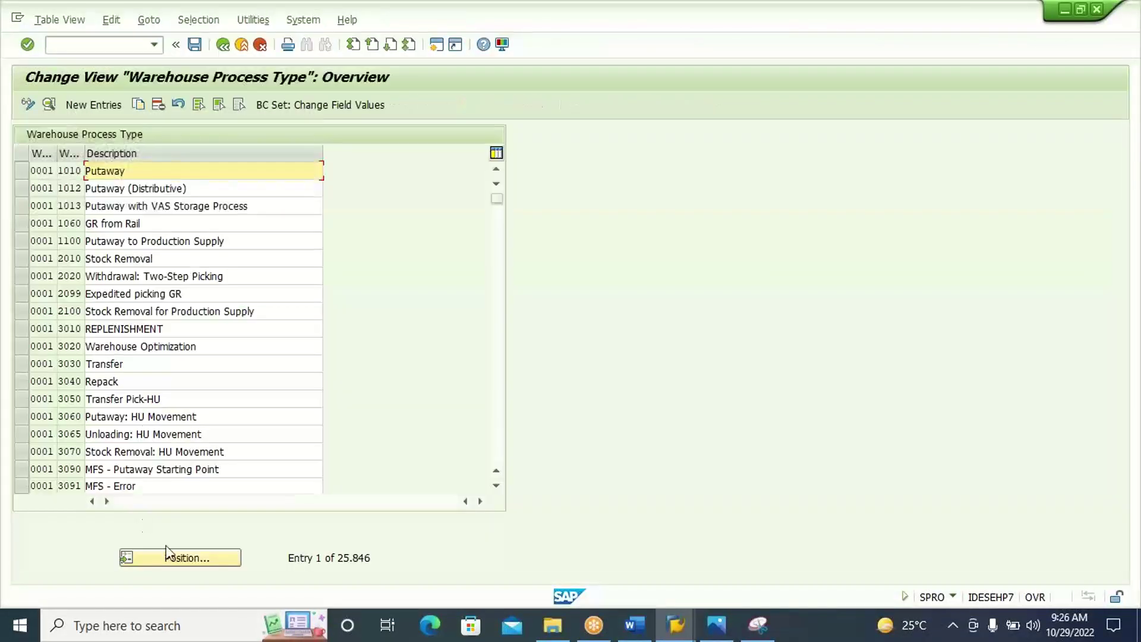
left_click(182, 559)
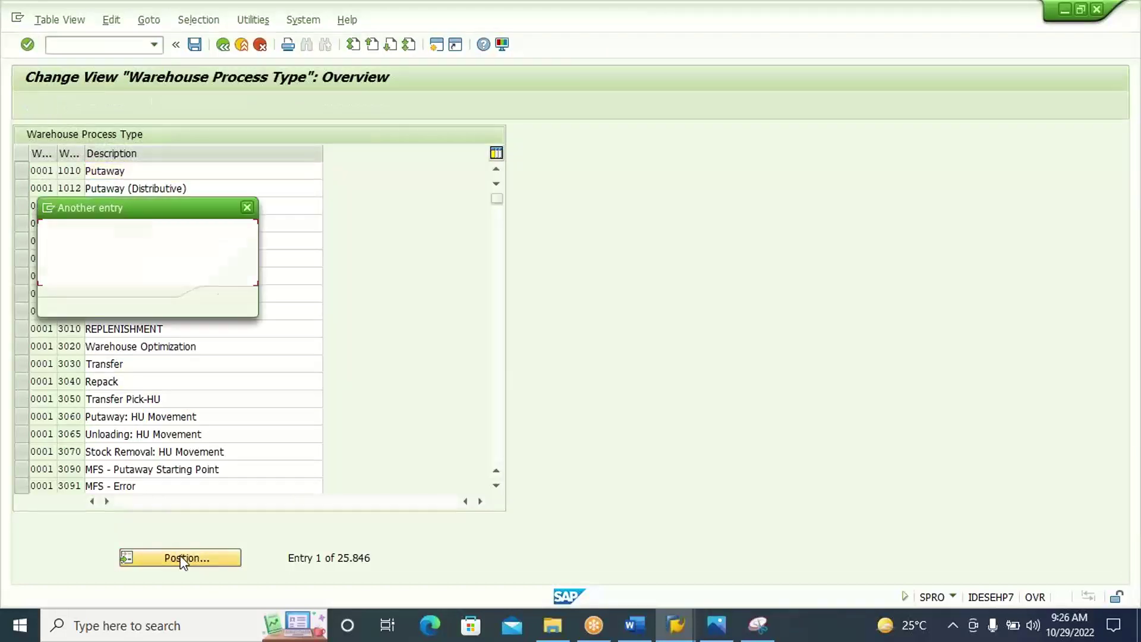
type("SS1A")
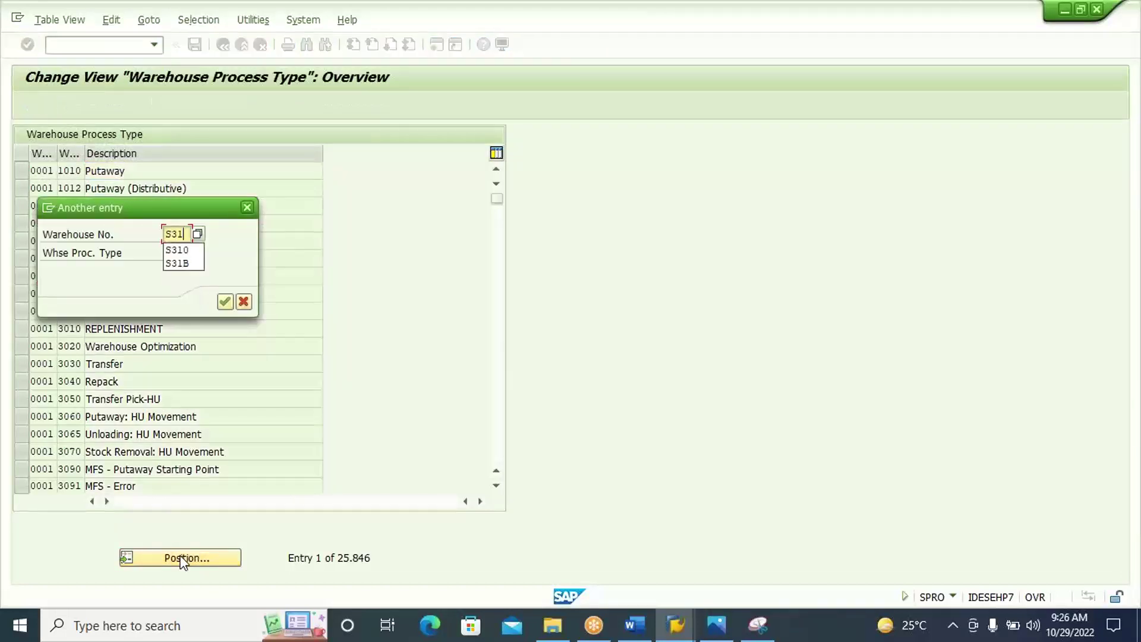
key("Return")
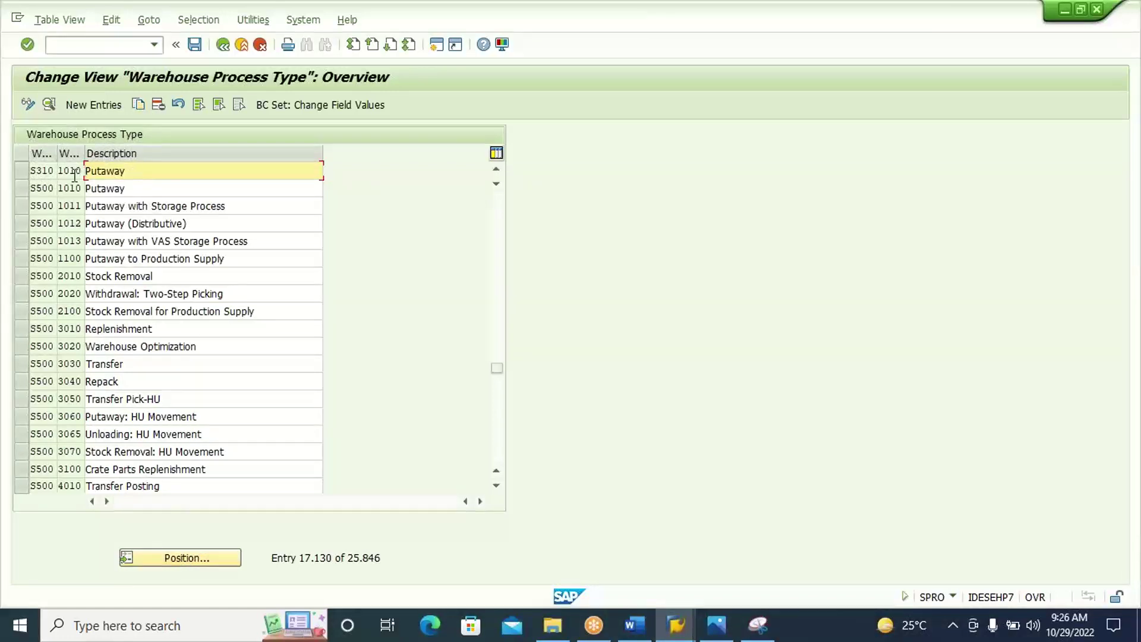
left_click(22, 169)
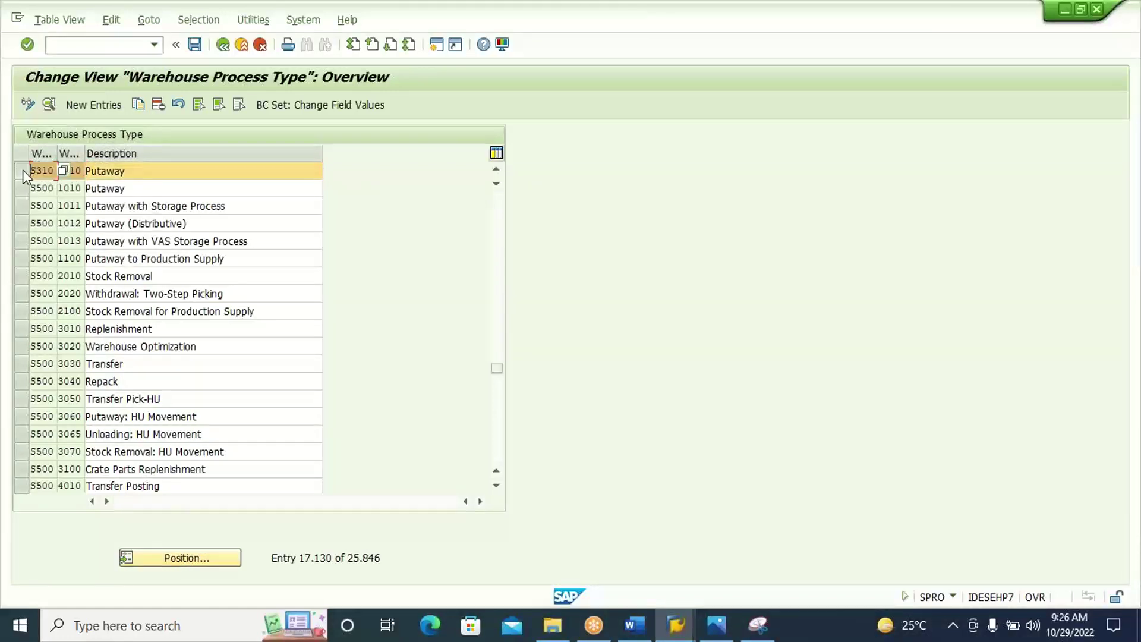
left_click(143, 171)
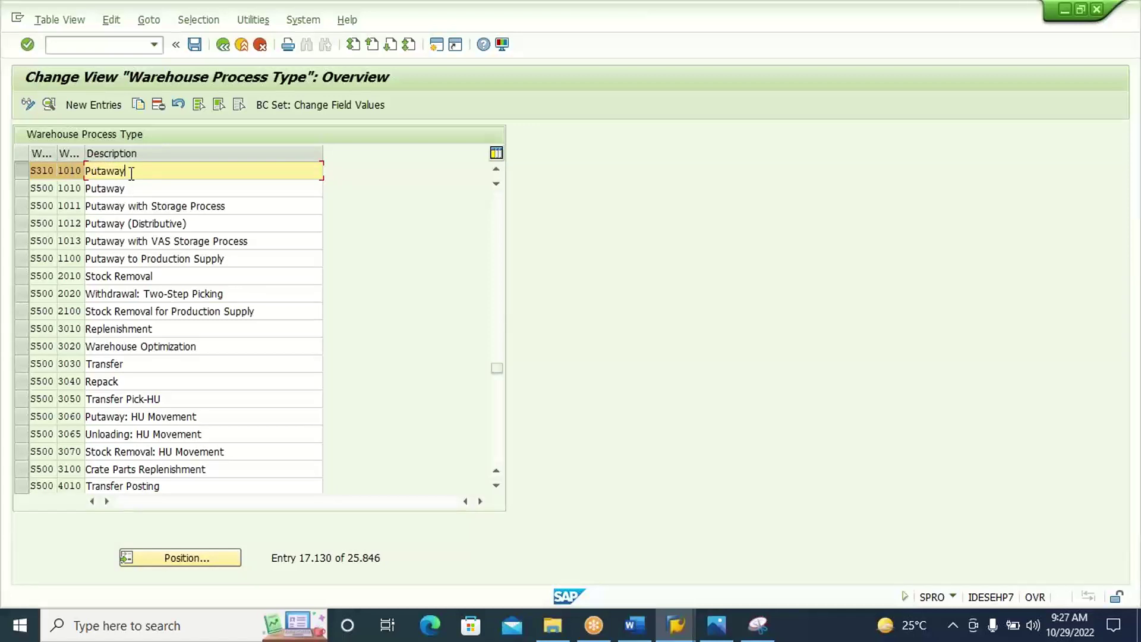
Copy process type 1010 as new type 1011 with the description Putaway POSC.
left_click(137, 105)
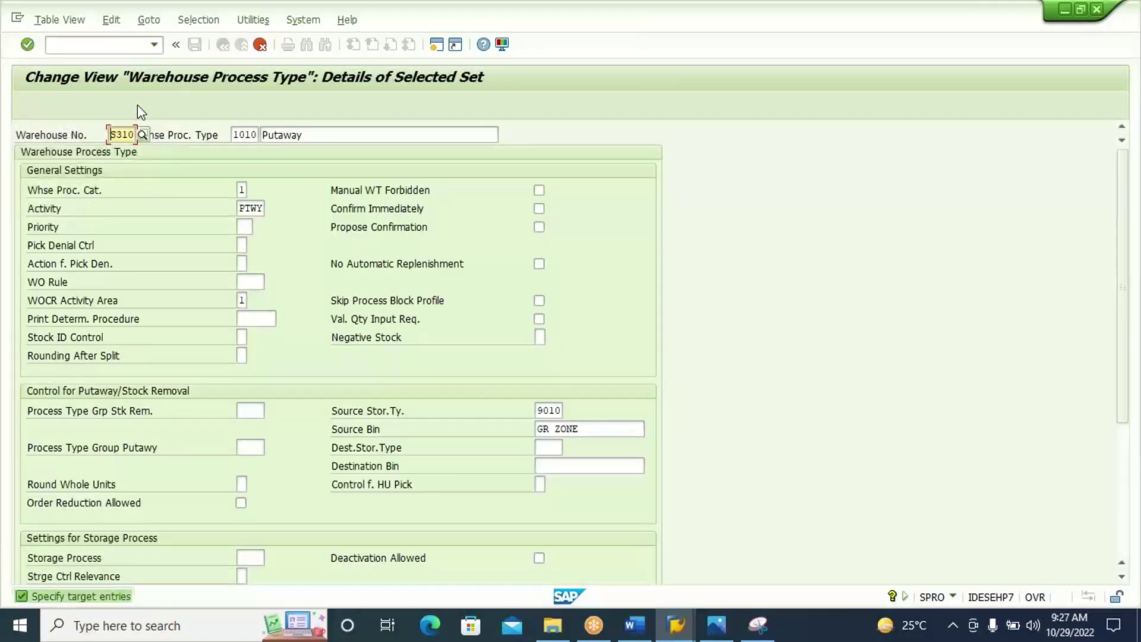
left_click(249, 135)
type("1")
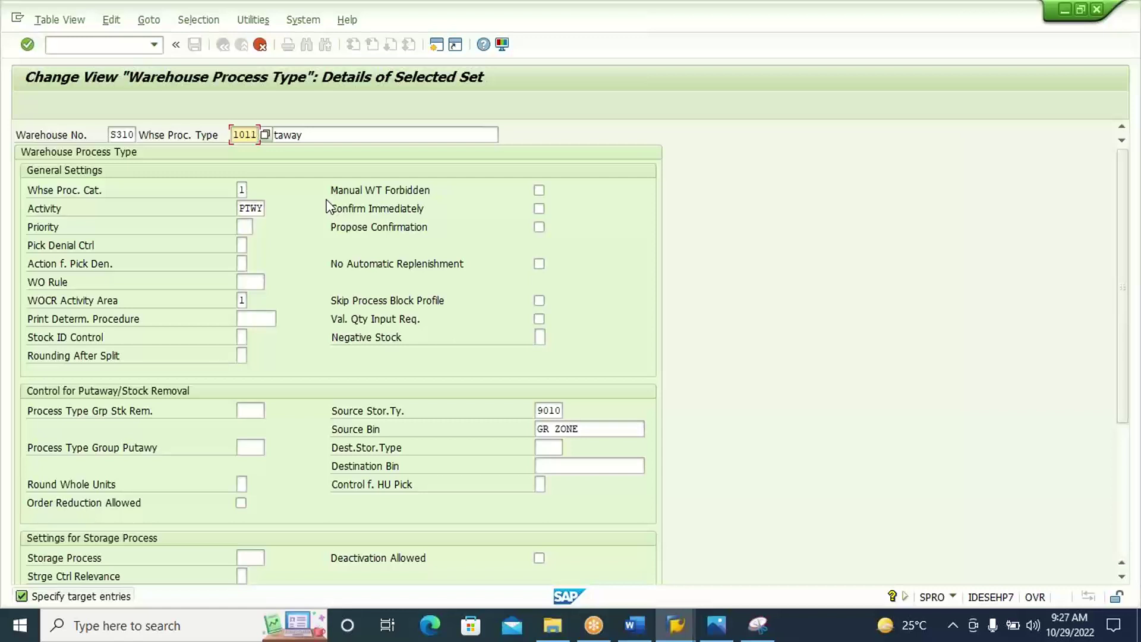
left_click(348, 134)
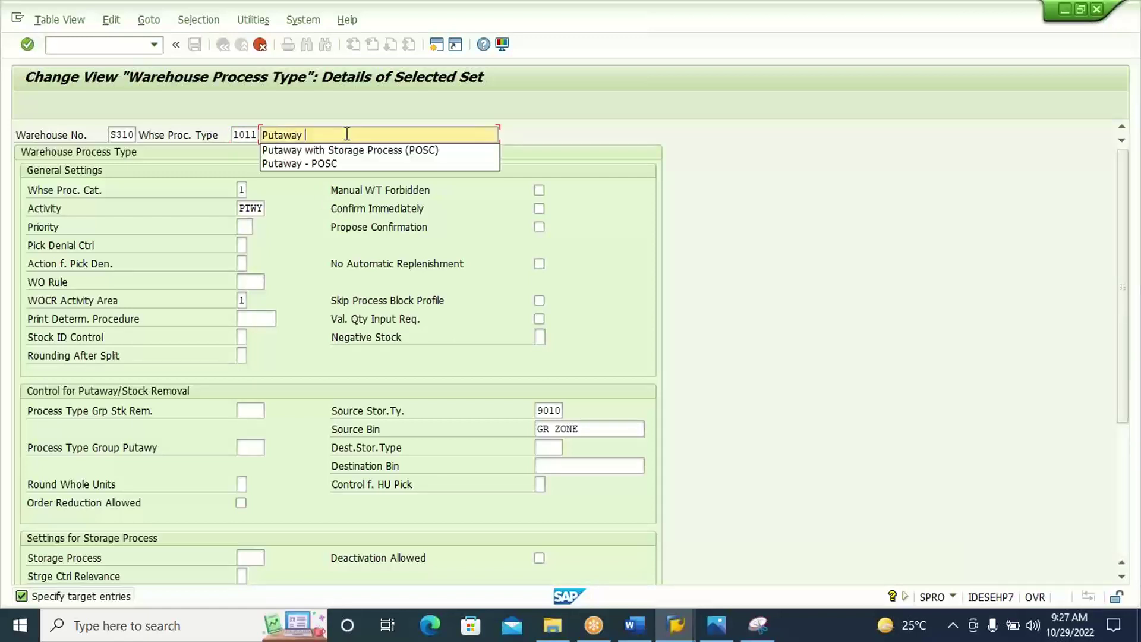
type("POSC")
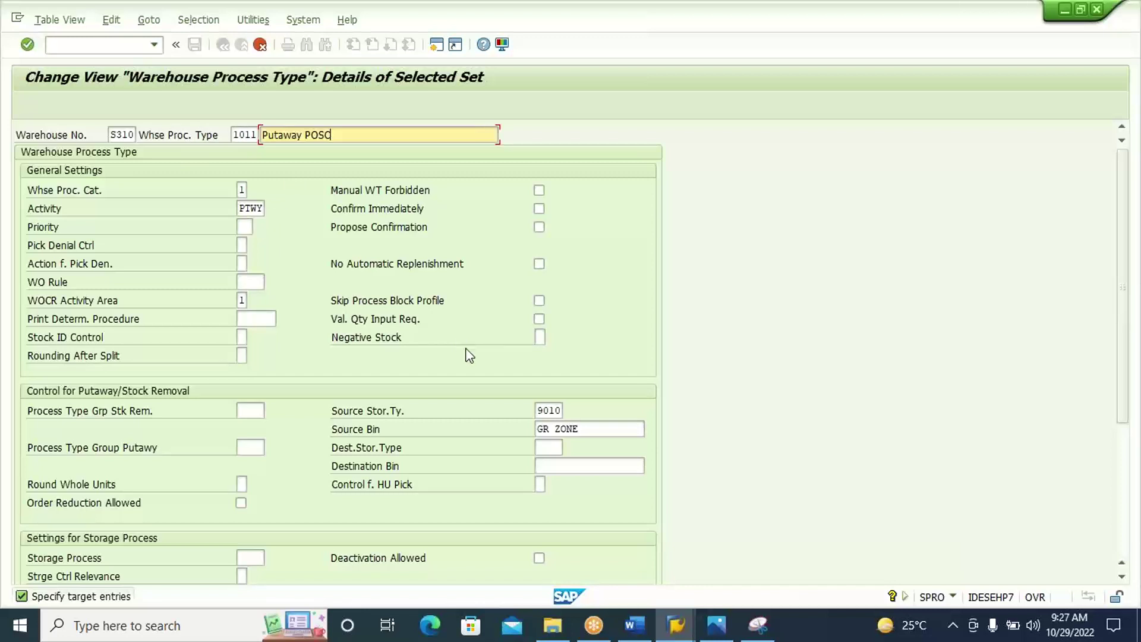
left_click(545, 408)
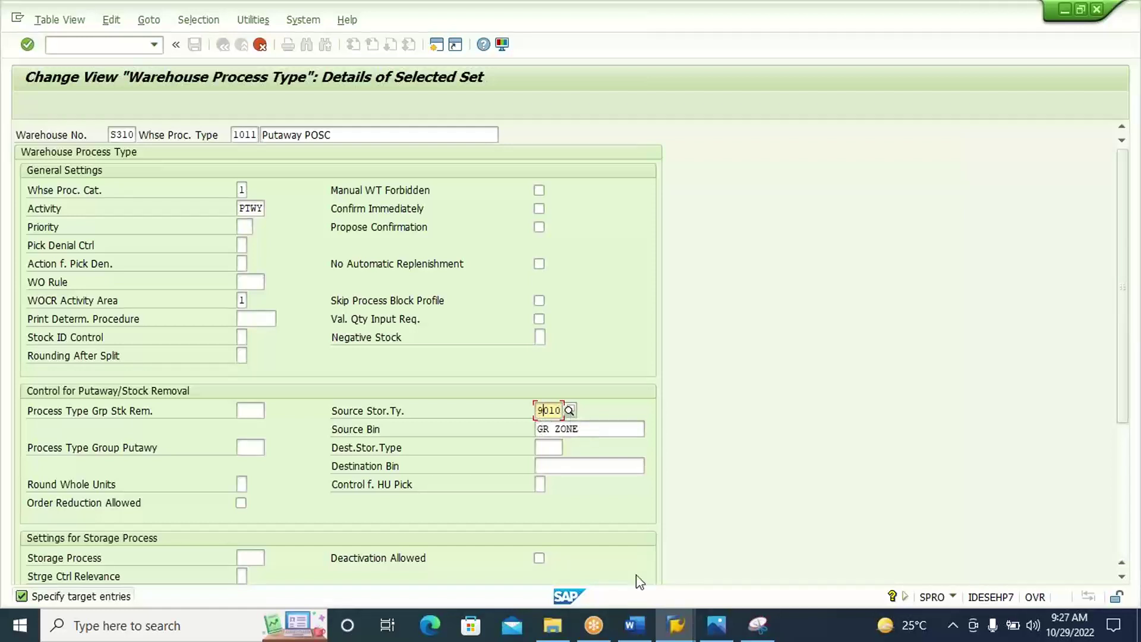
left_click(676, 628)
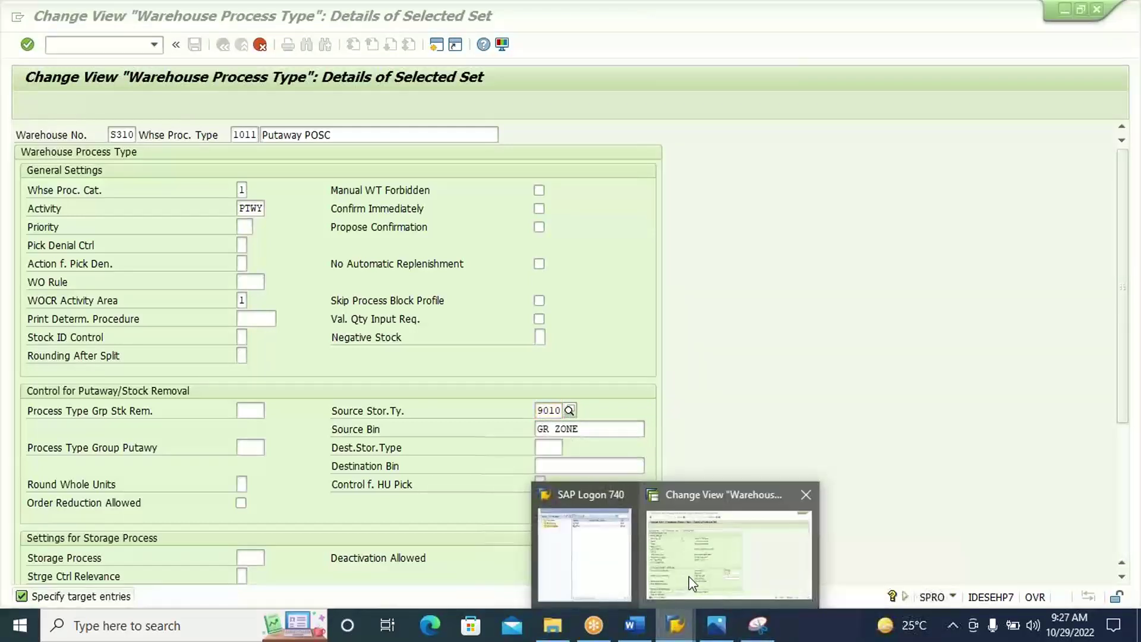
left_click(718, 630)
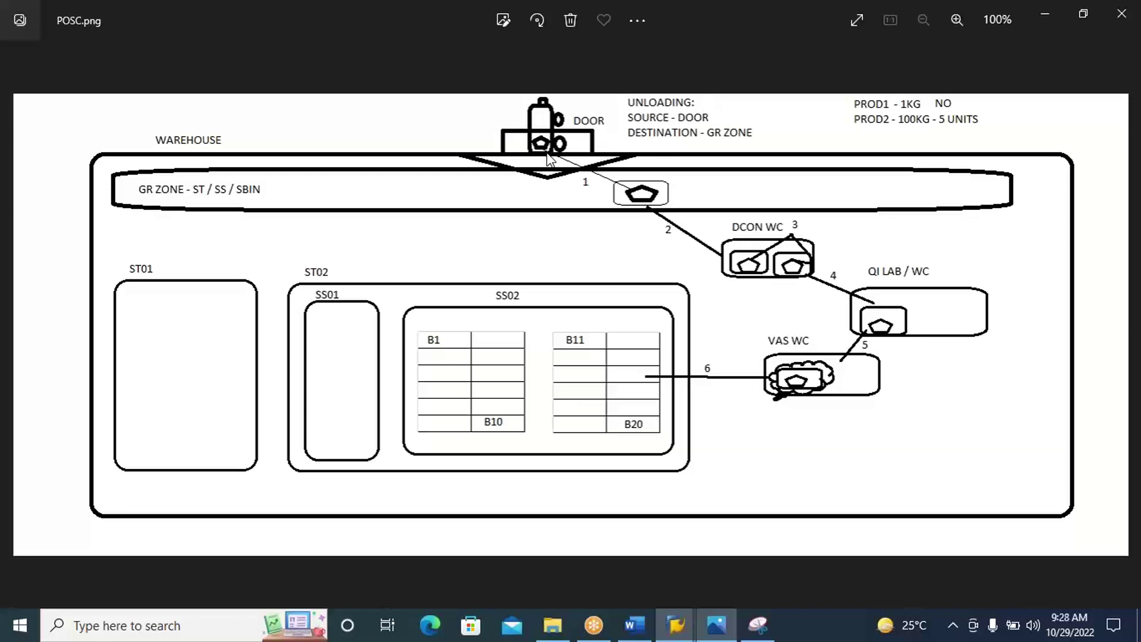
key("alt+Tab")
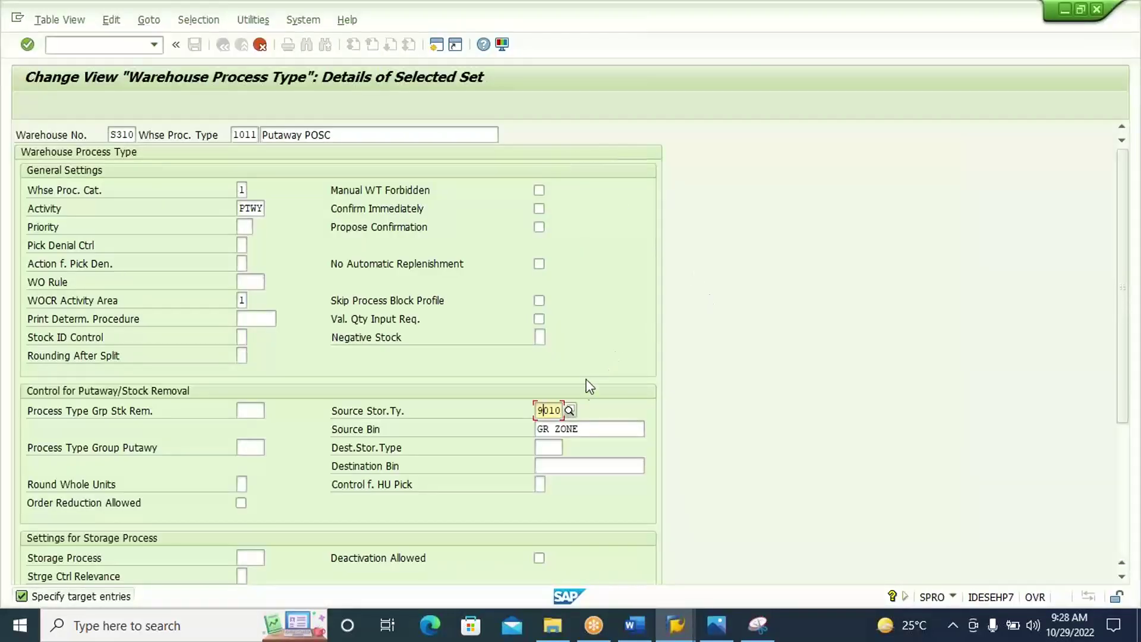
Set source storage type DOR1 and source bin DOOR1 for process type 1011.
left_click(569, 411)
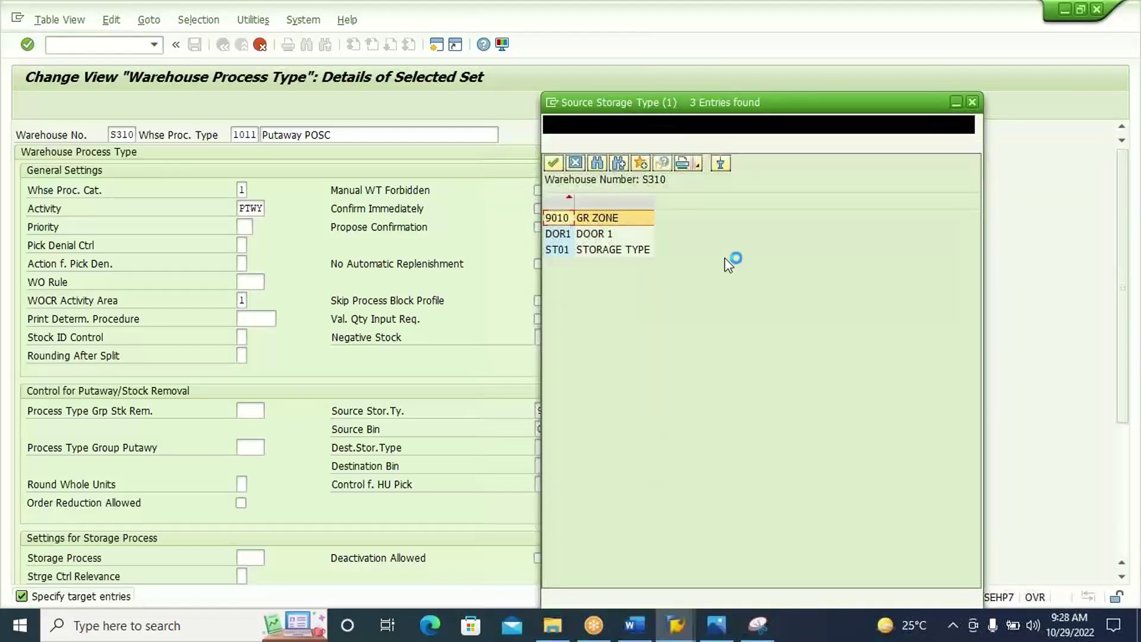
double_click(604, 236)
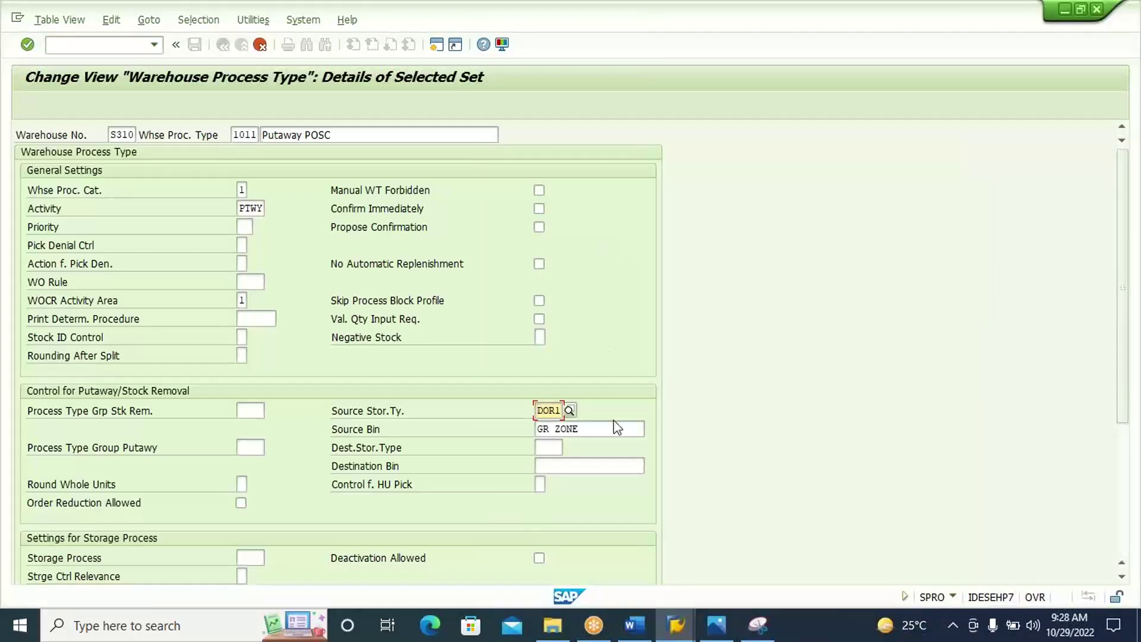
left_click(616, 427)
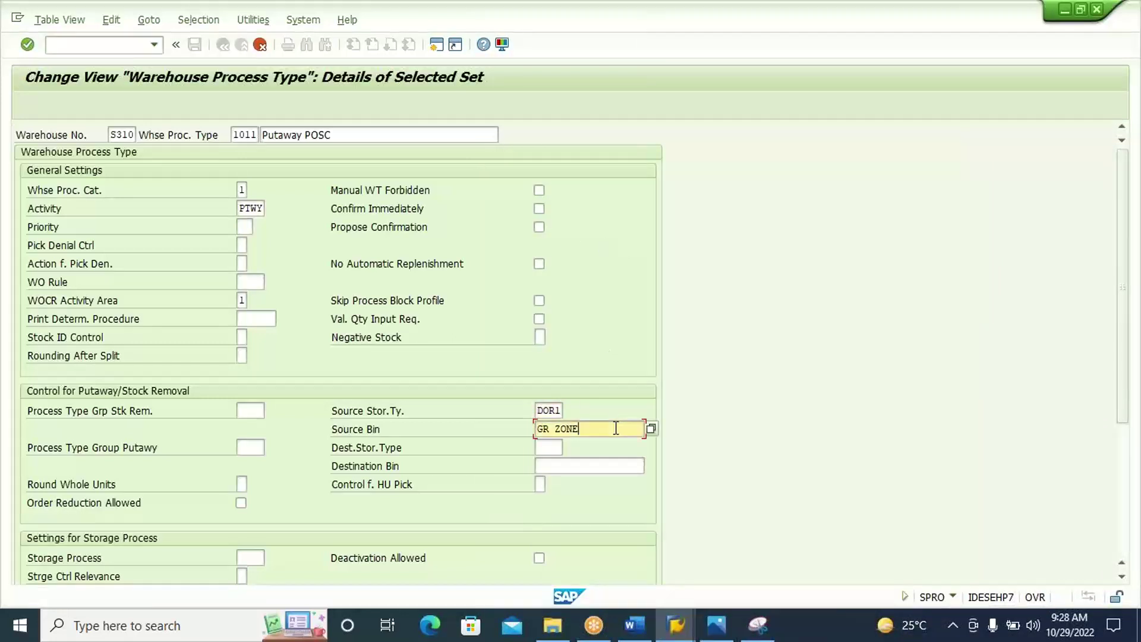
left_click(650, 430)
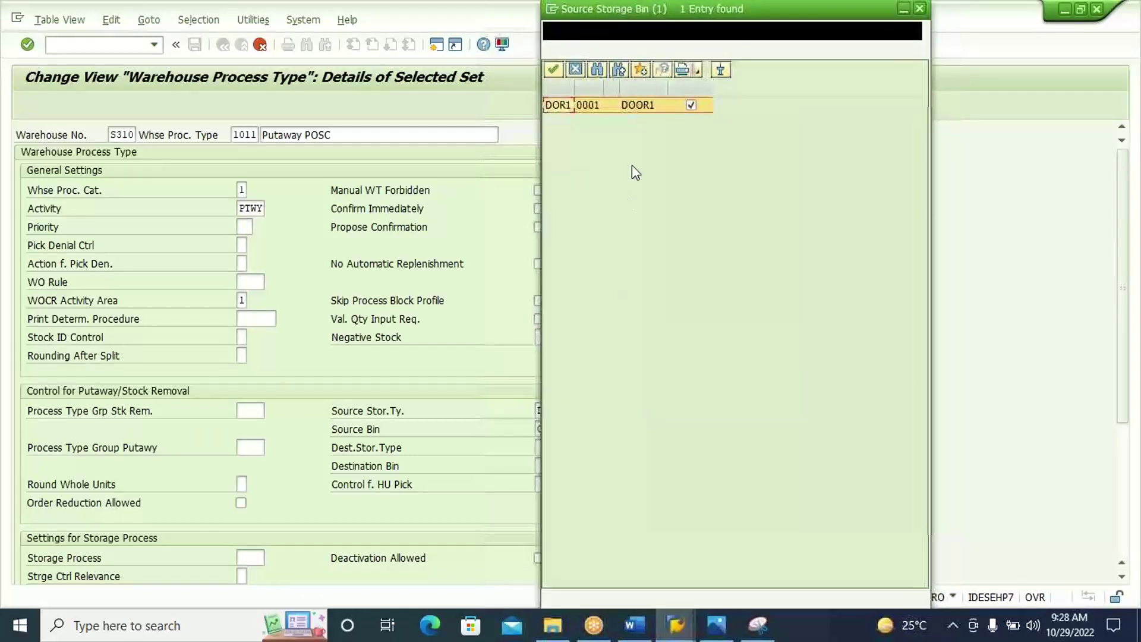
double_click(638, 115)
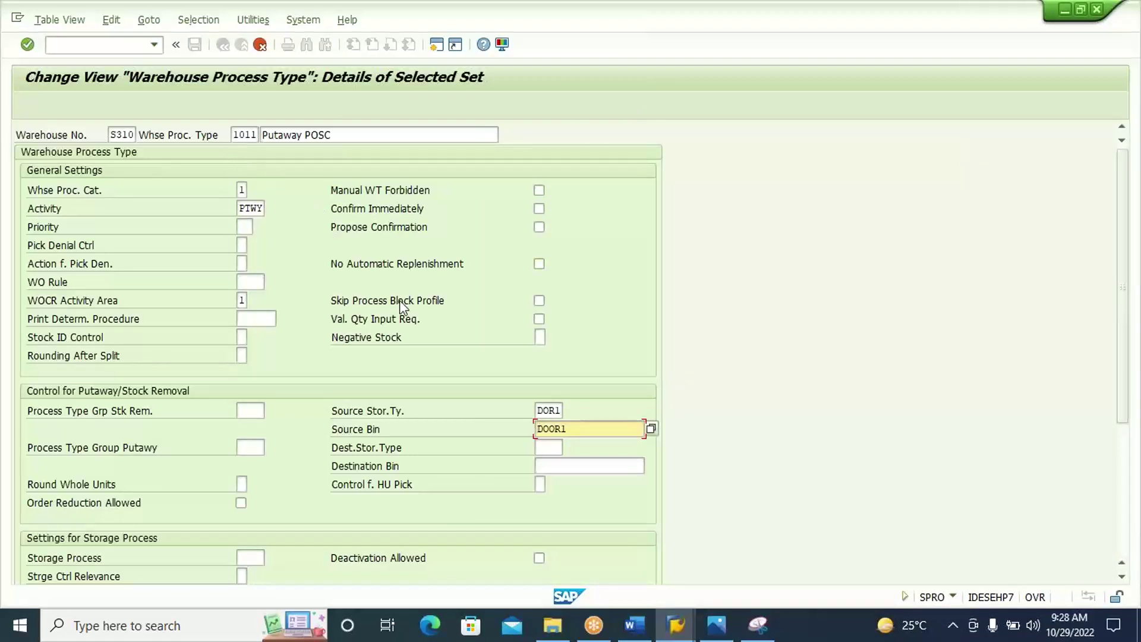
key("Return")
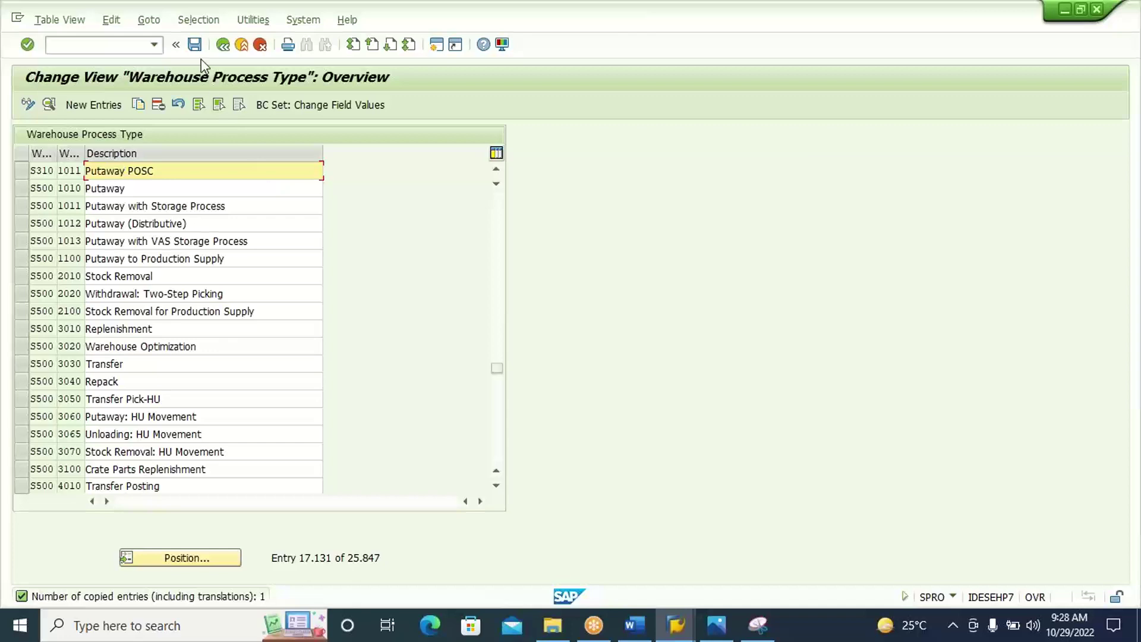
Save type 1011 Putaway POSC under the customizing request and reopen its details.
left_click(195, 45)
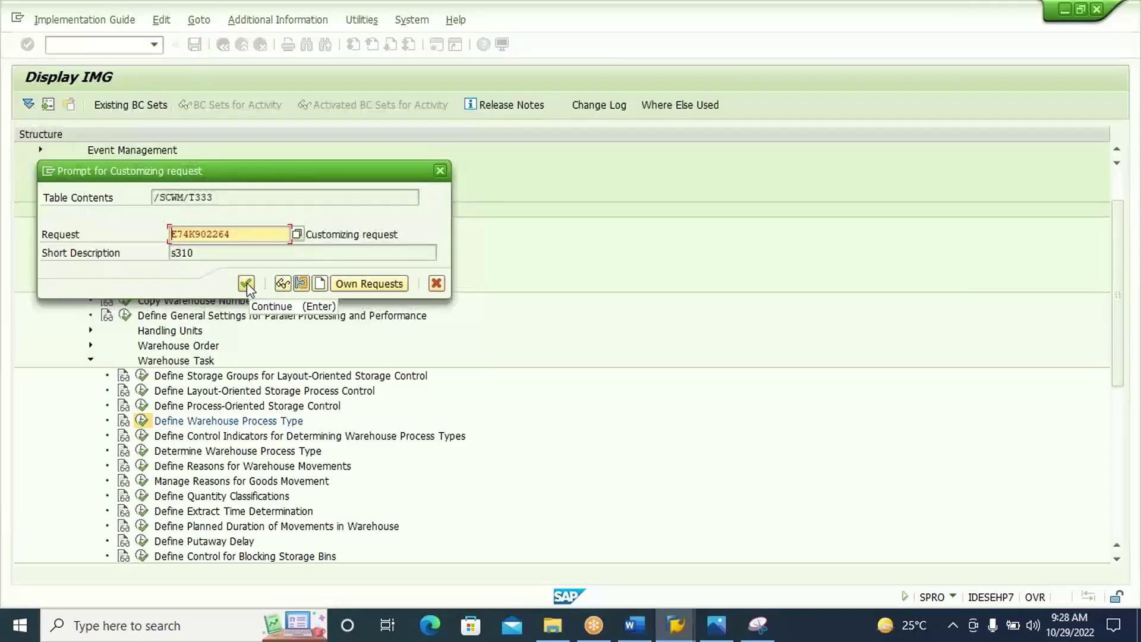
left_click(248, 283)
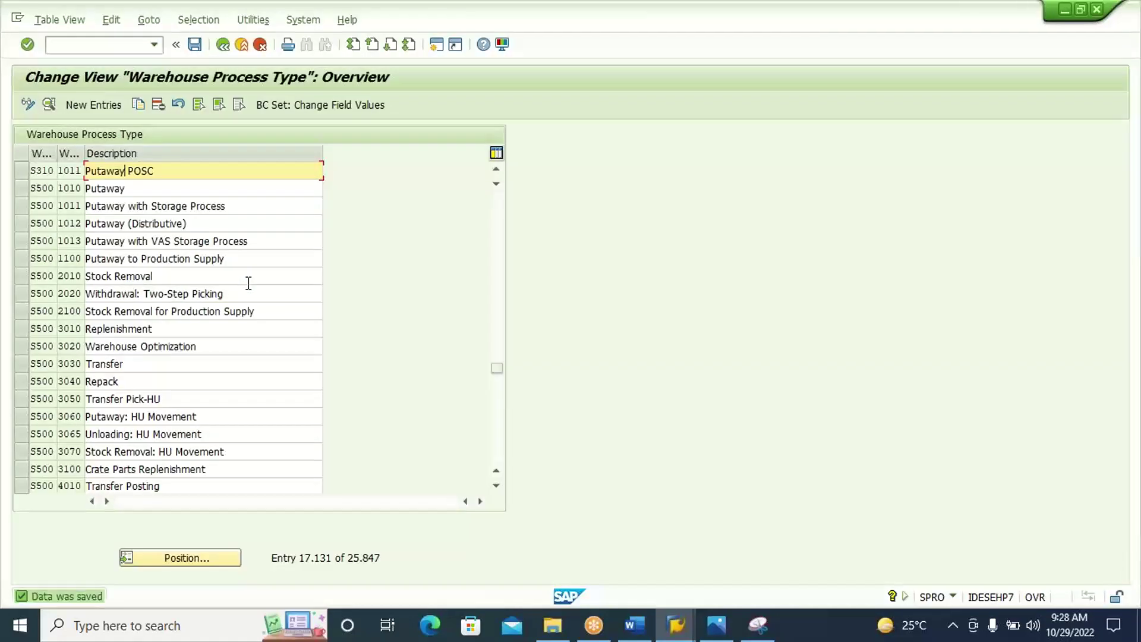
double_click(199, 172)
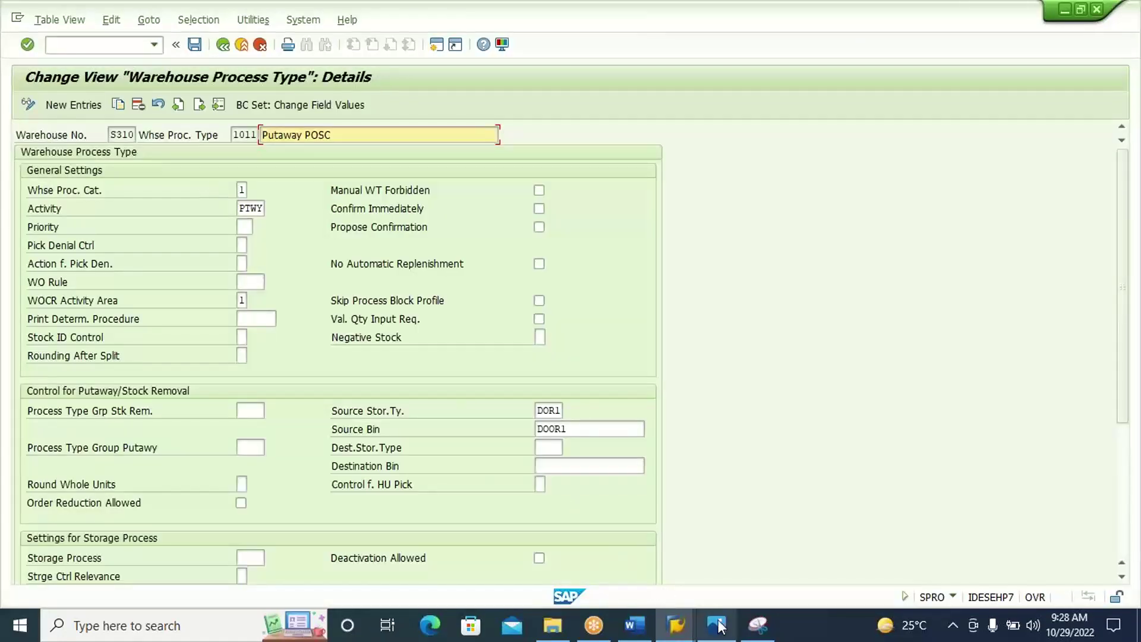
Snip the 1011 Putaway POSC details screen and paste it into the Word notes.
left_click(758, 625)
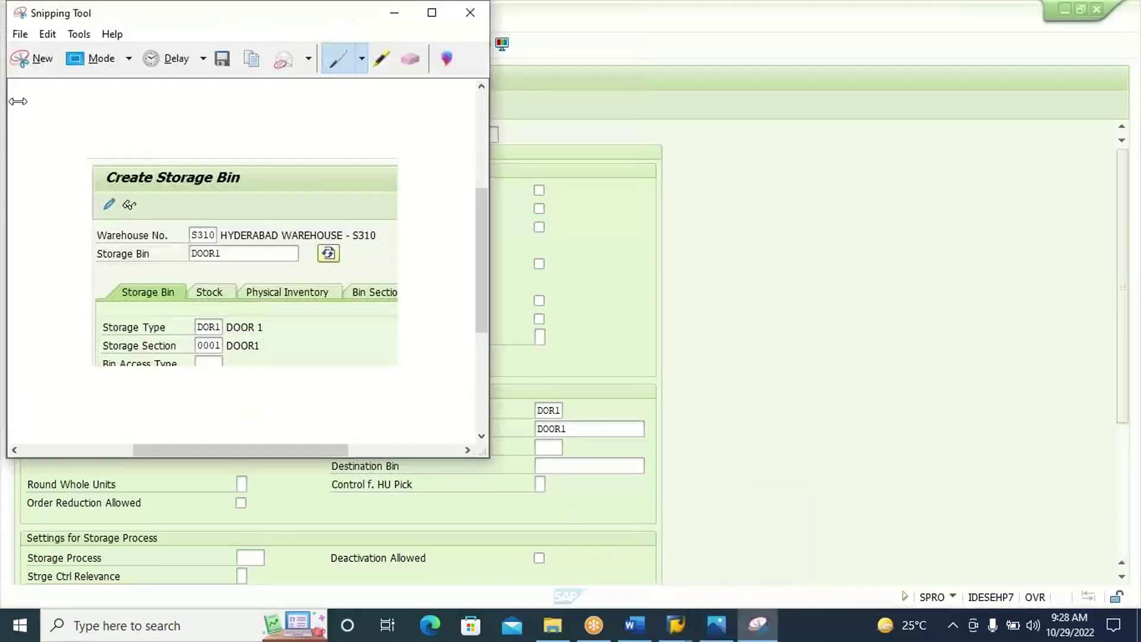
left_click(27, 58)
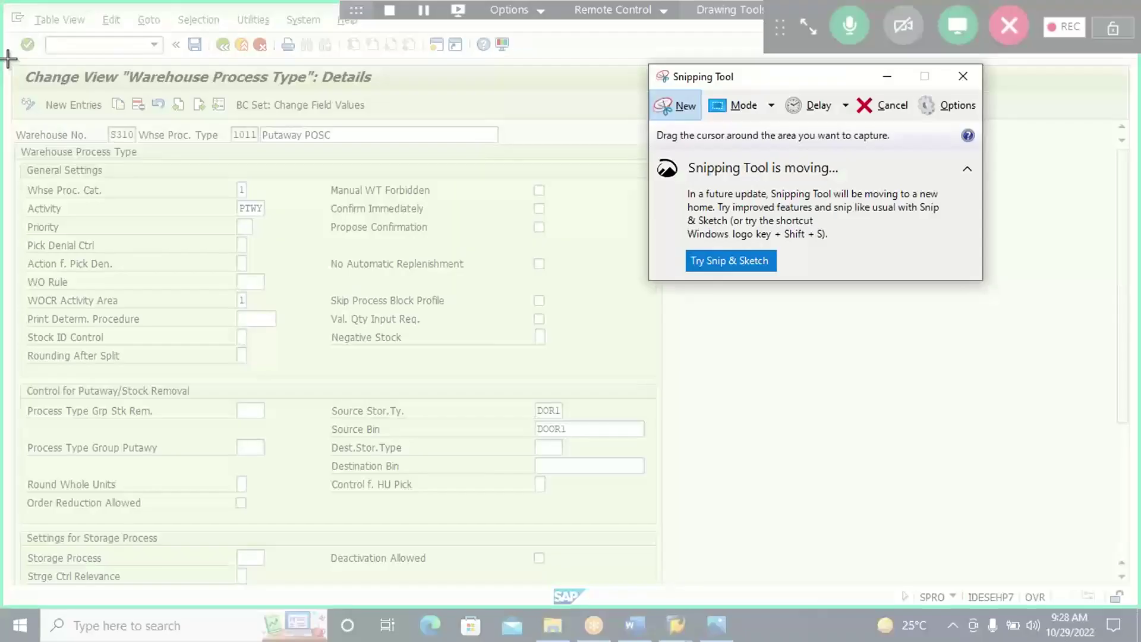
left_click_drag(8, 58, 661, 526)
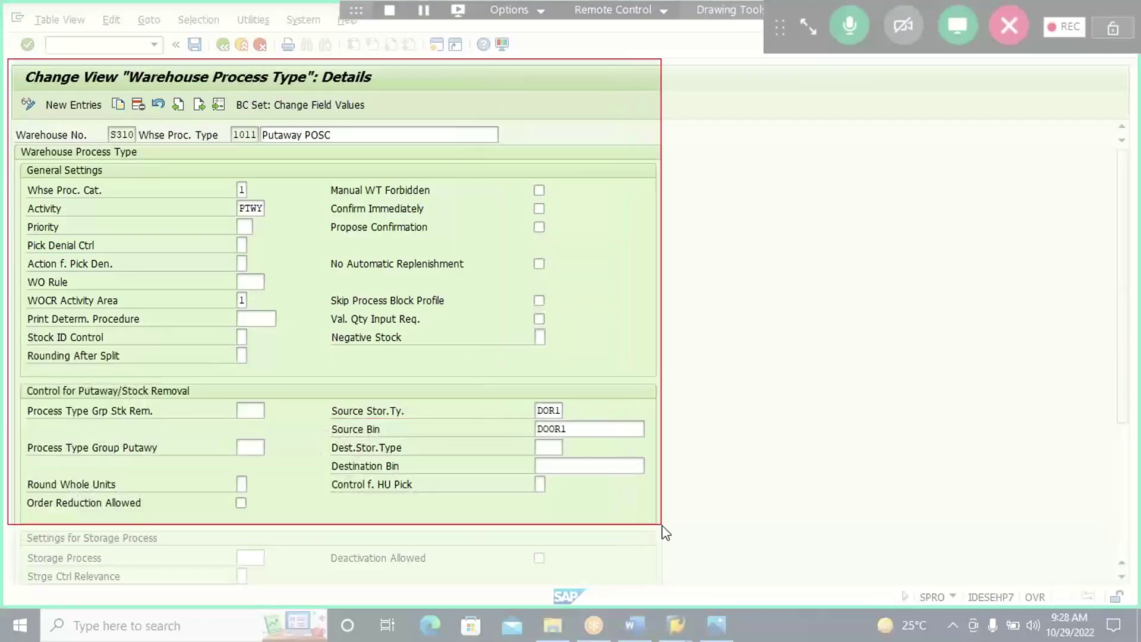
left_click(640, 628)
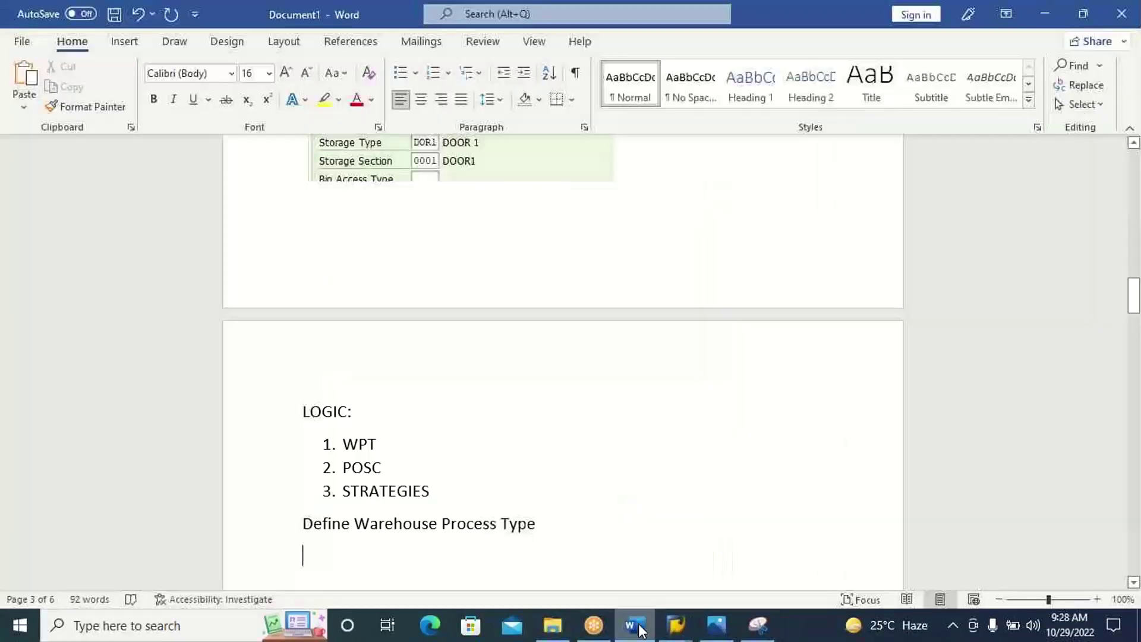
key("ctrl+v")
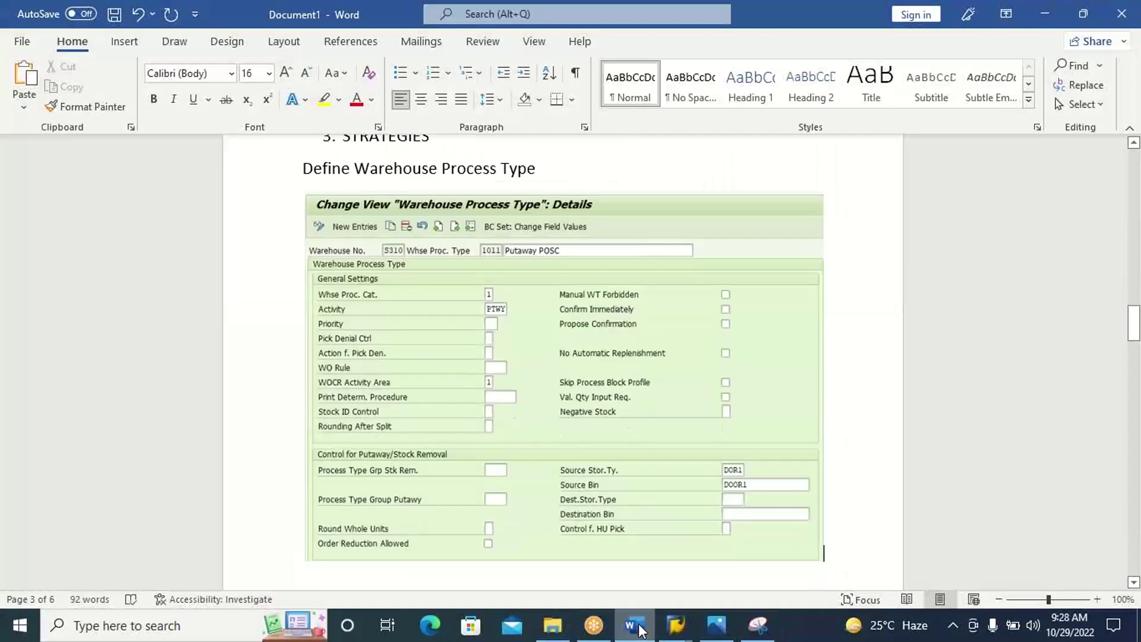
Return to SAP and back out to the customizing activity tree.
left_click(641, 628)
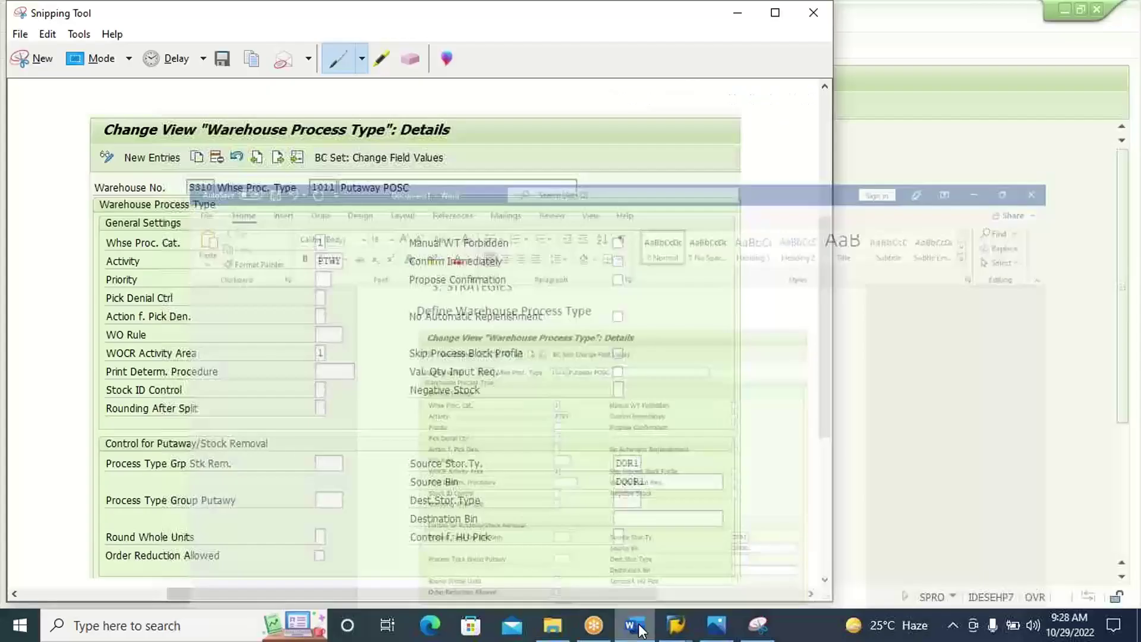
left_click(935, 366)
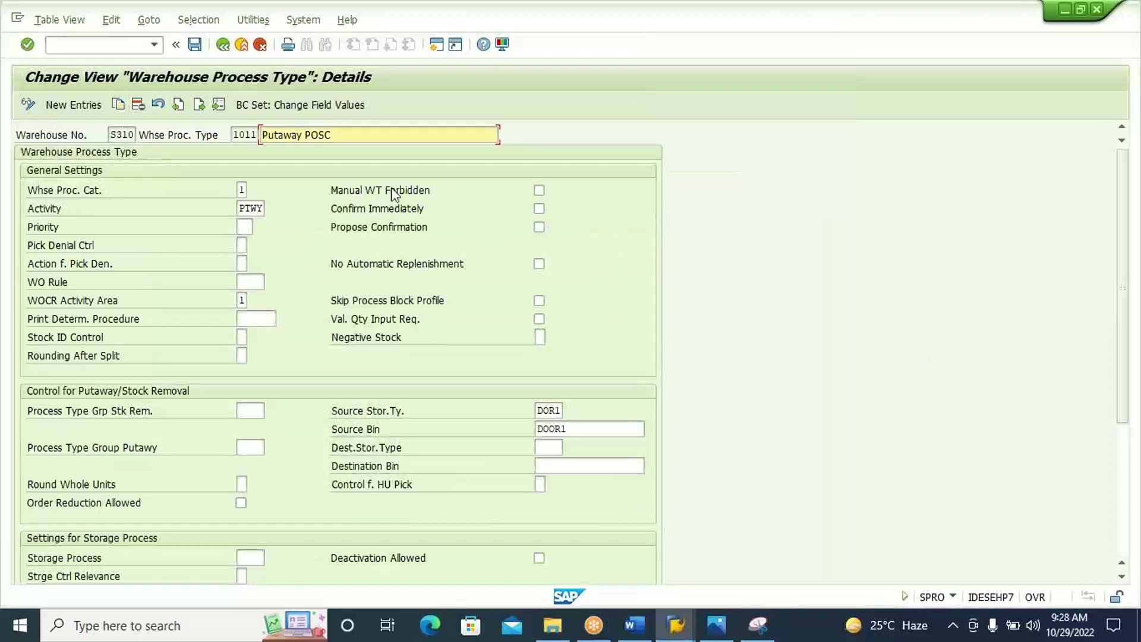
left_click(223, 46)
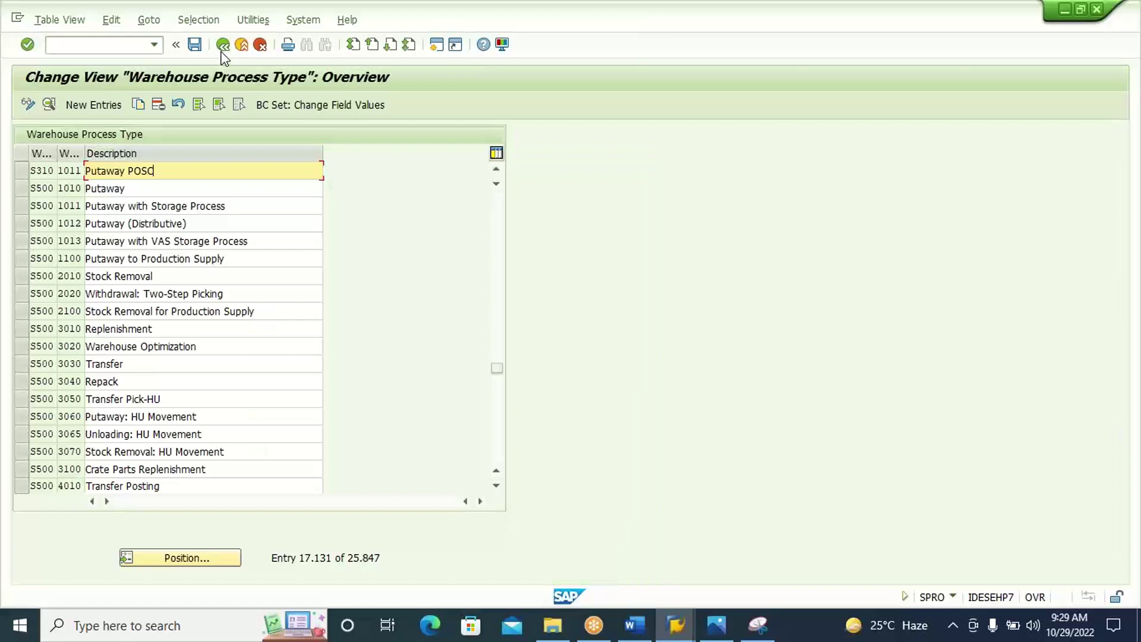
left_click(223, 45)
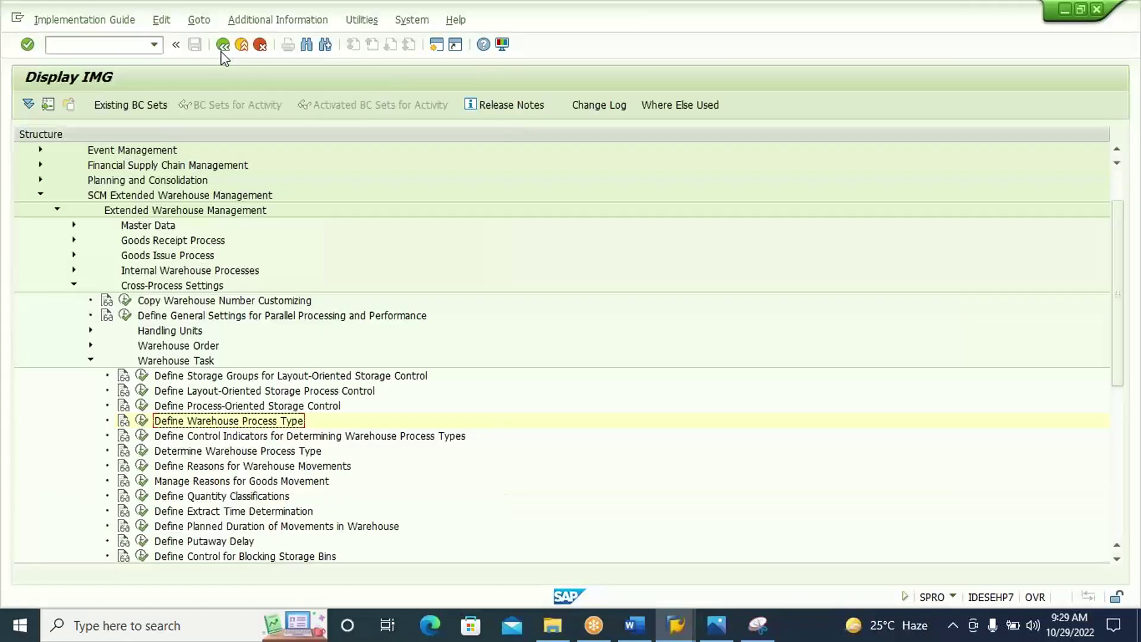
Add a Define Control Indicators for Determining Warehouse Process Types heading to the Word notes.
left_click(307, 438)
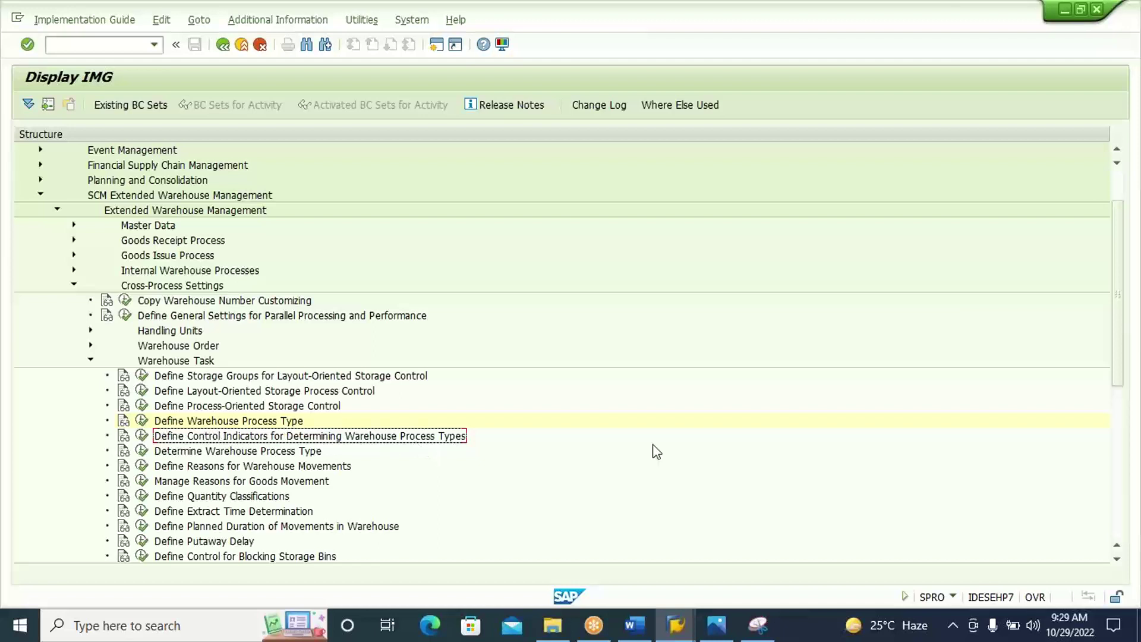
left_click(641, 627)
type("Define Control Indicators for Determining Warehouse Process Types")
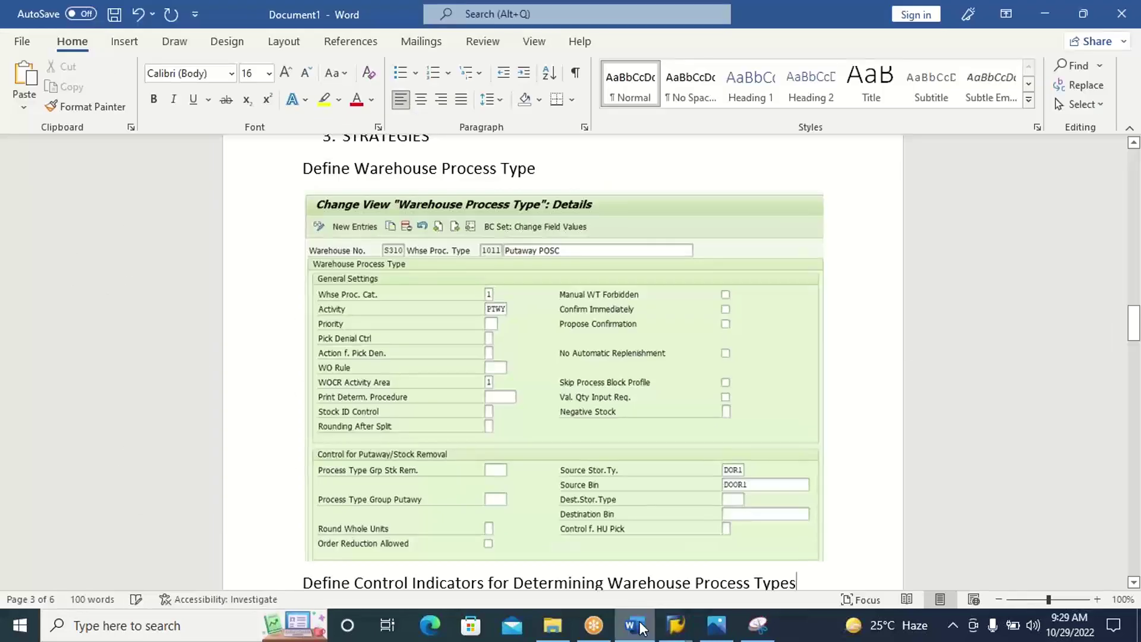
key("Return")
key("alt+Tab")
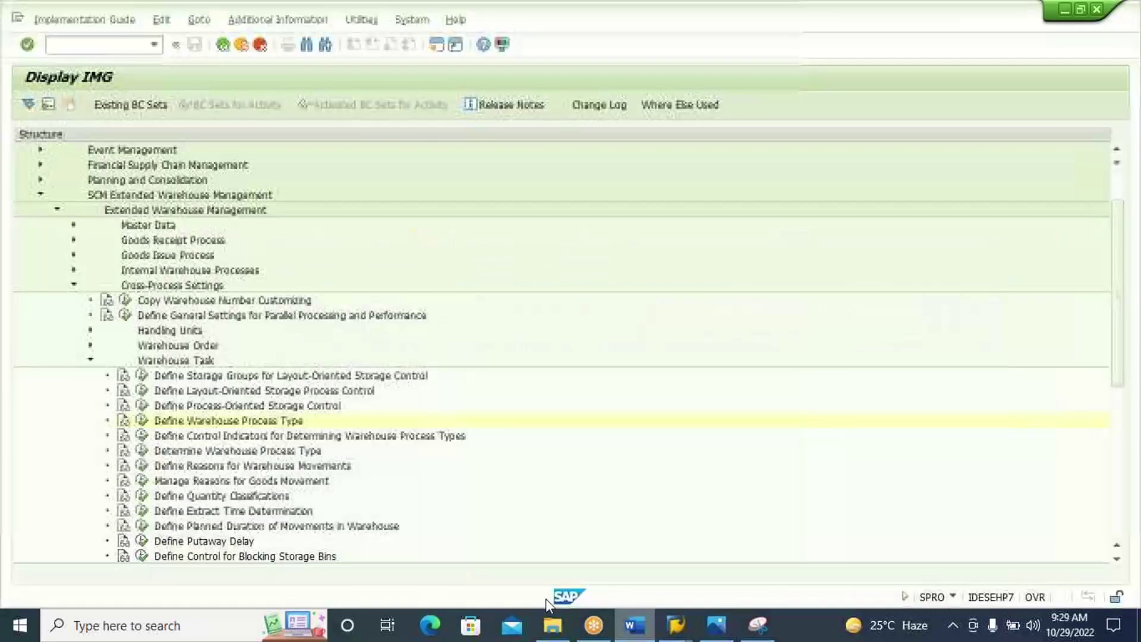
Add a new control indicator entry for warehouse S310 with indicator 10.
left_click(142, 435)
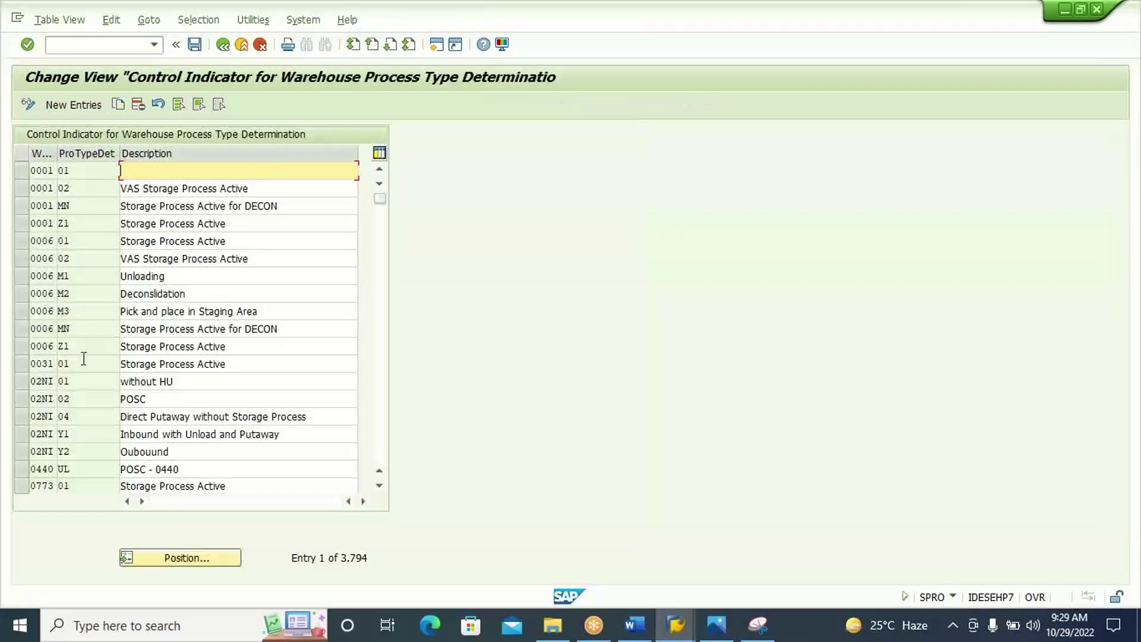
left_click(73, 106)
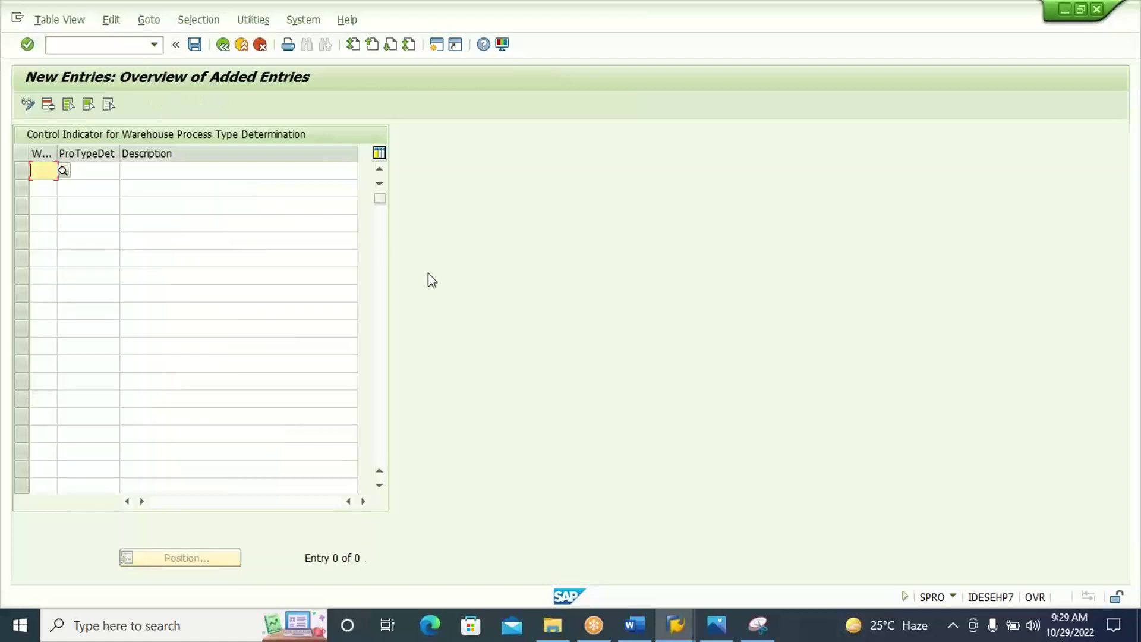
type("S310")
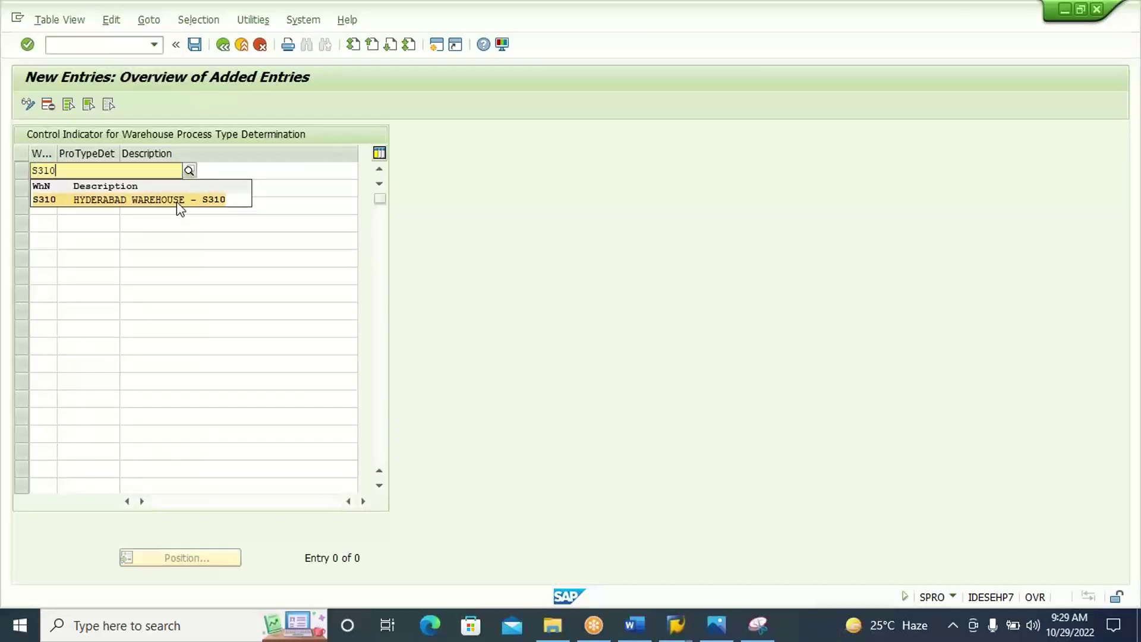
left_click(177, 202)
left_click(112, 169)
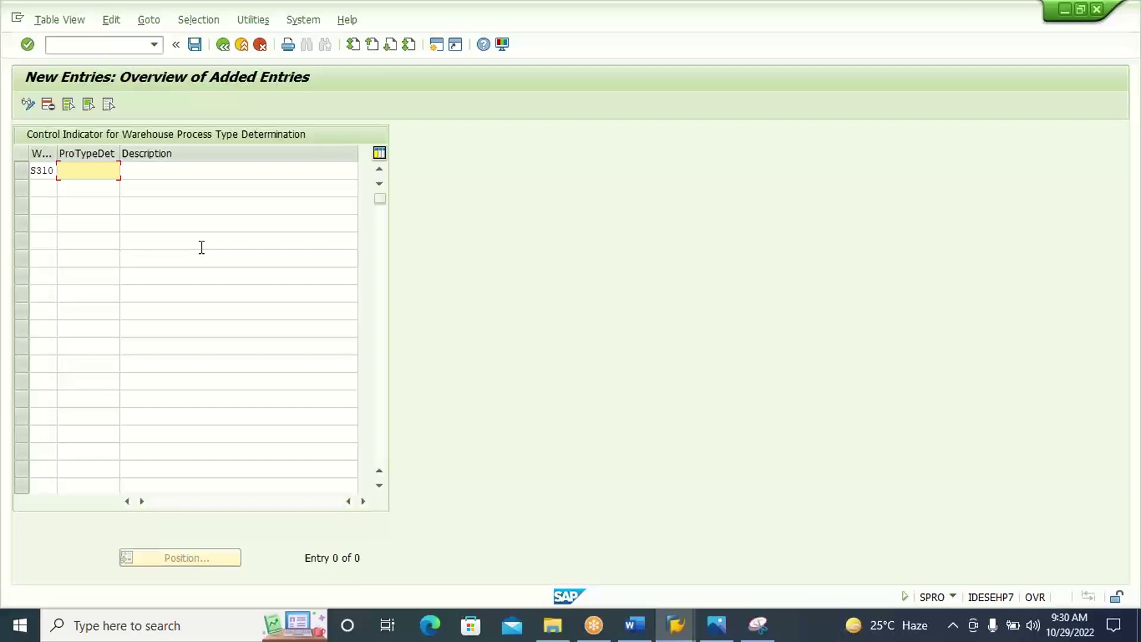
type("10")
left_click(230, 170)
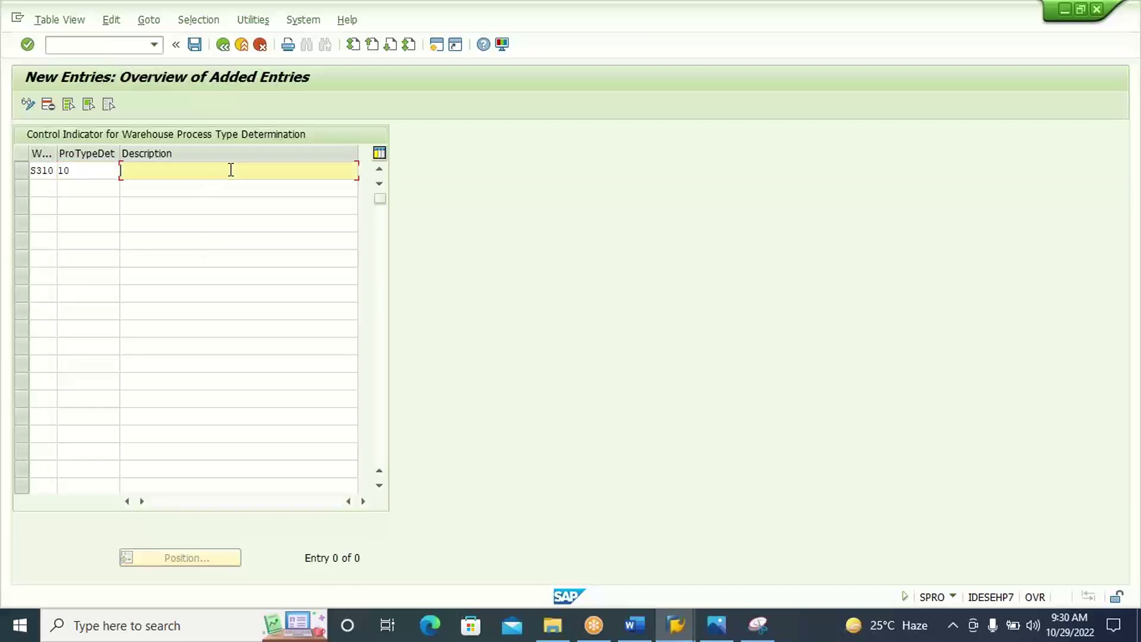
left_click(80, 171)
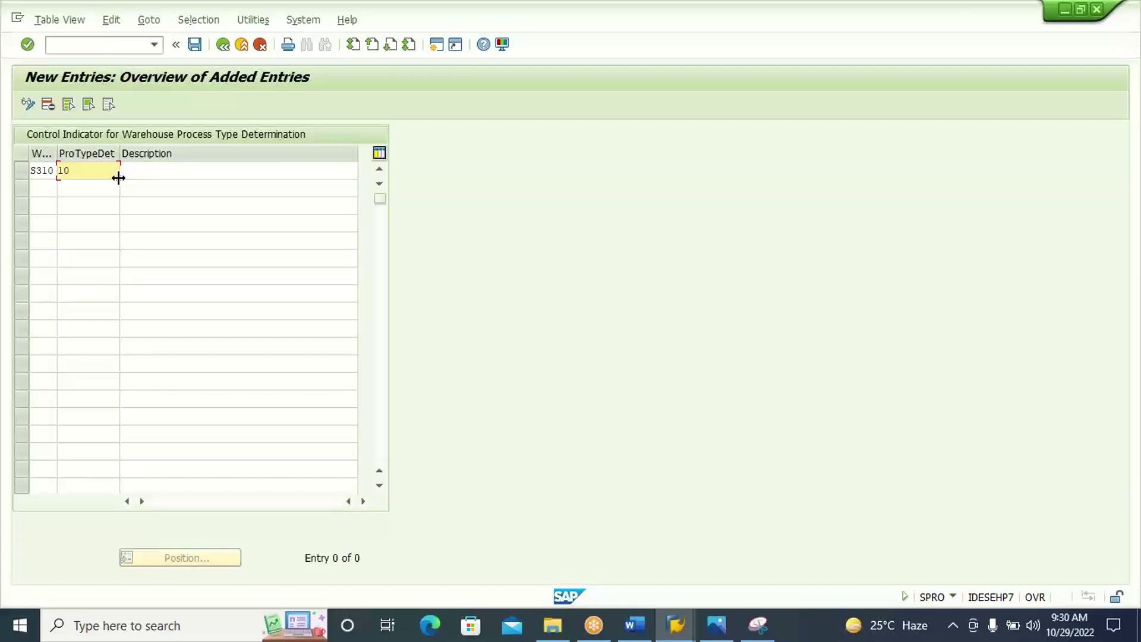
Give the indicator the description POSC - IBD and confirm the entry.
left_click(146, 172)
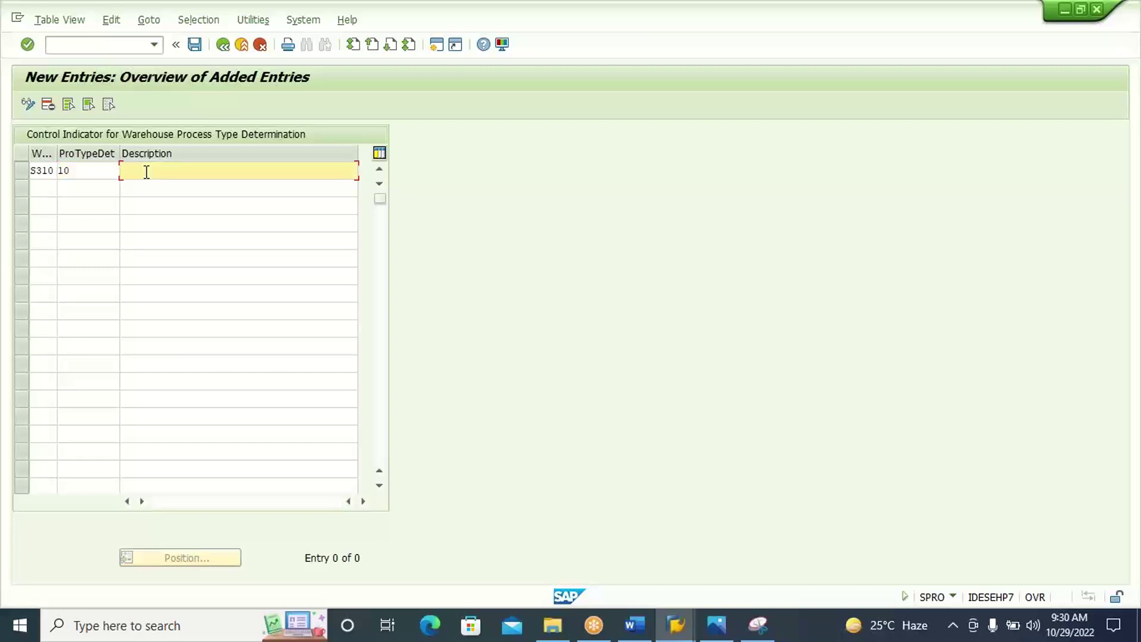
left_click(146, 171)
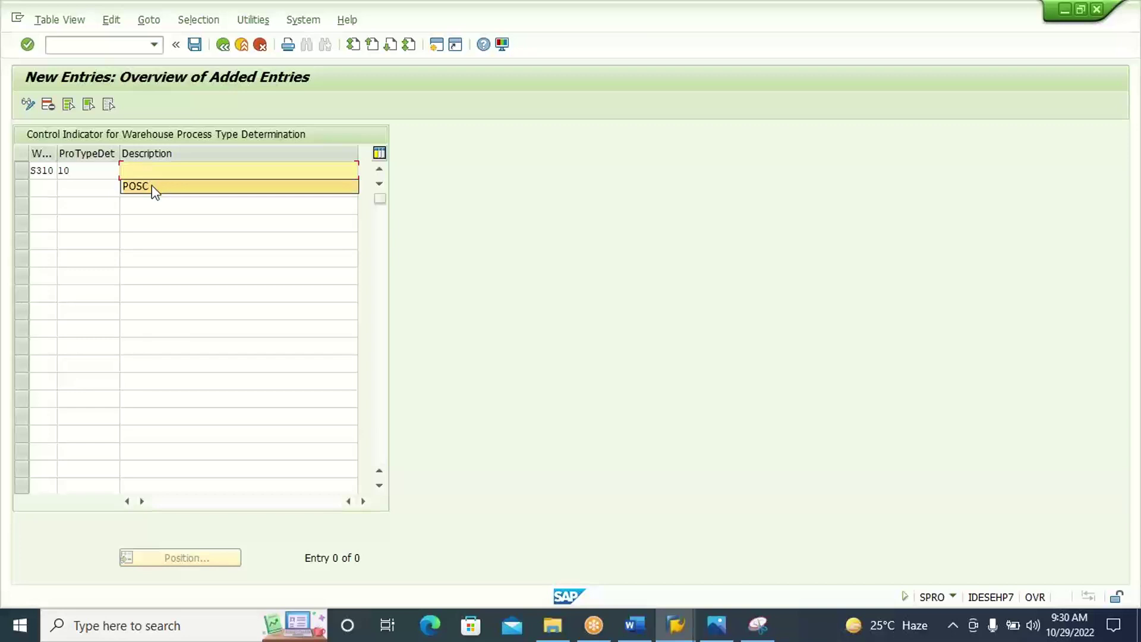
left_click(153, 185)
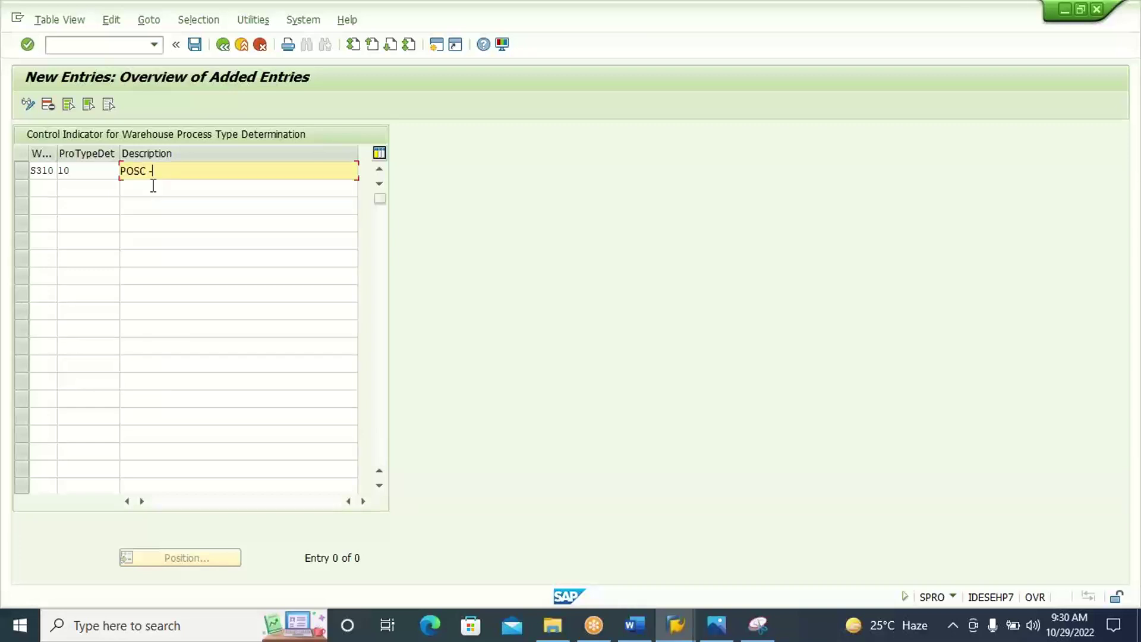
type("- IBD")
key("Return")
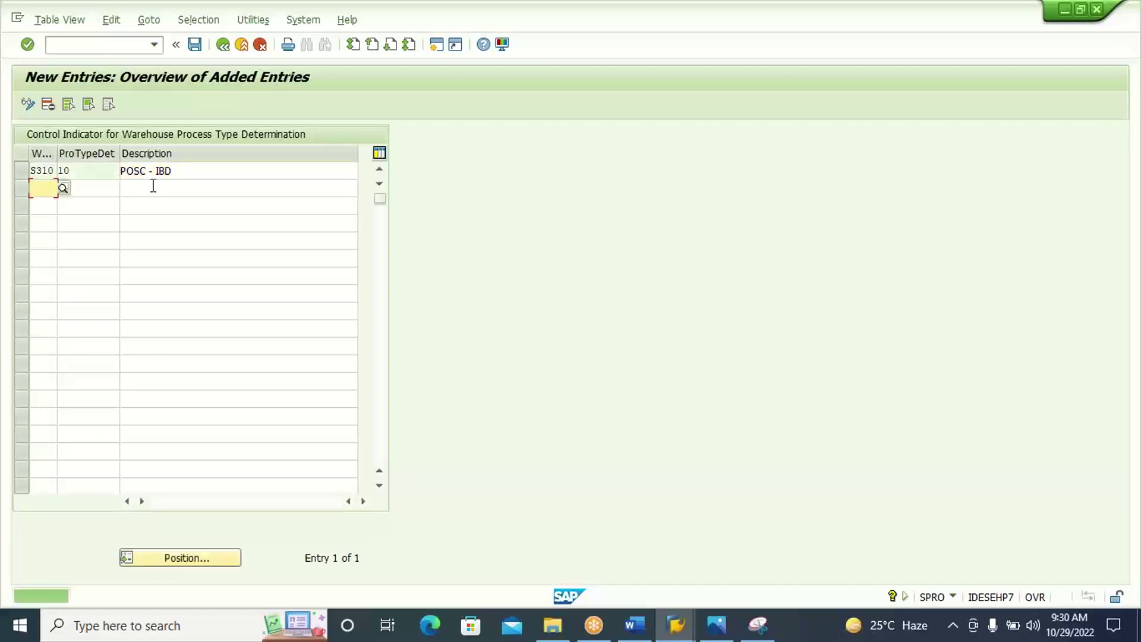
left_click(758, 625)
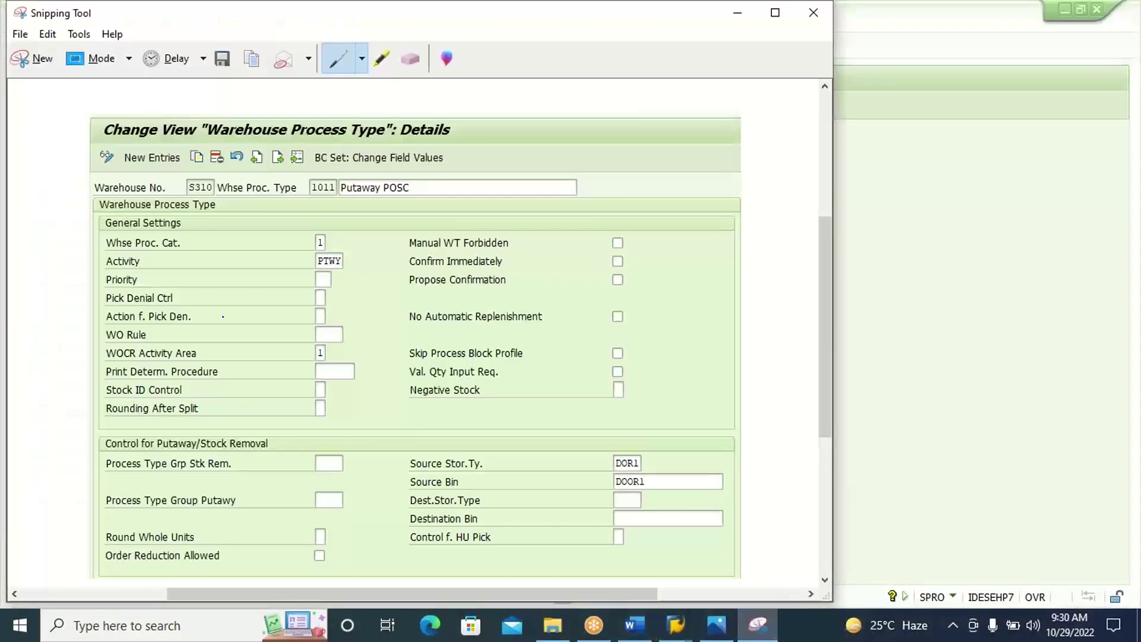
Snip the new S310 control indicator entry into Word, then save it in SAP.
left_click(29, 59)
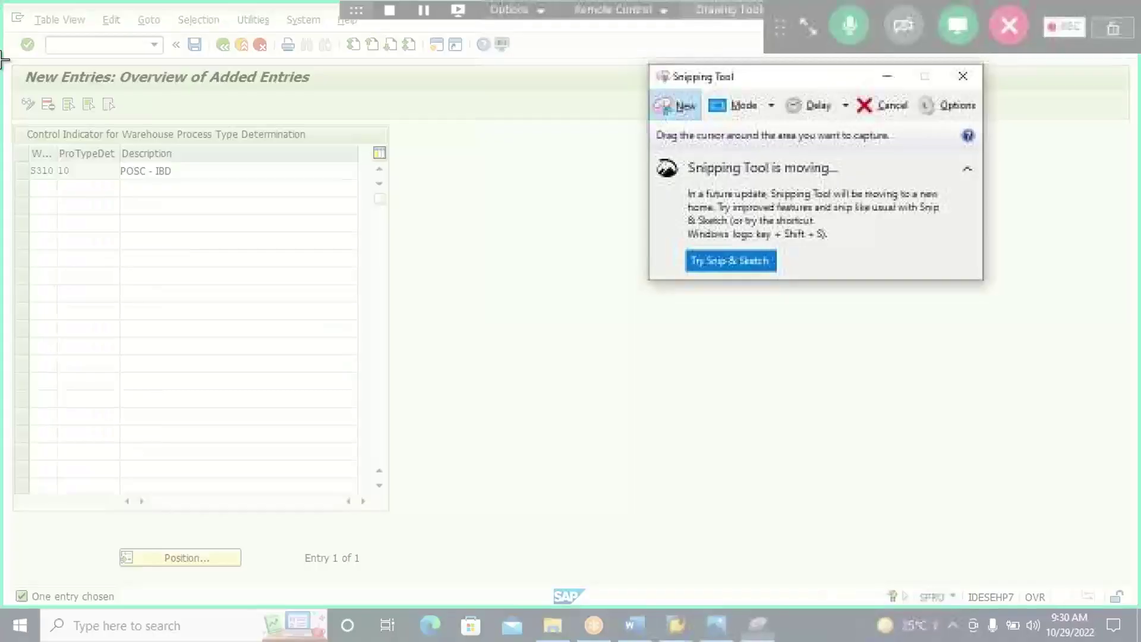
left_click_drag(6, 60, 432, 185)
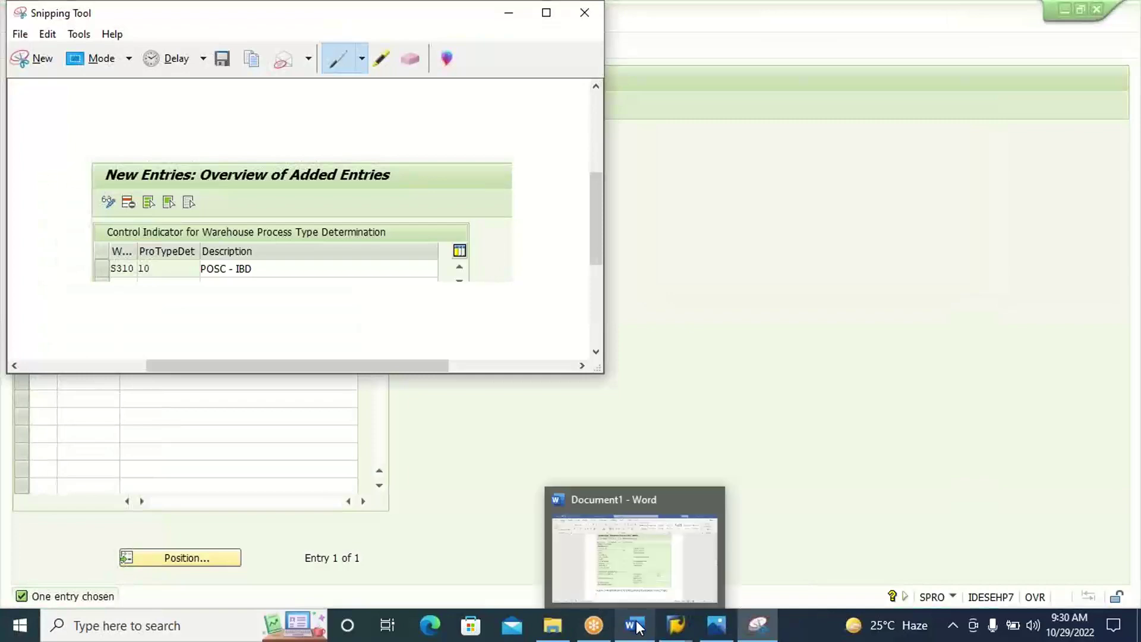
left_click(635, 625)
key("ctrl+v")
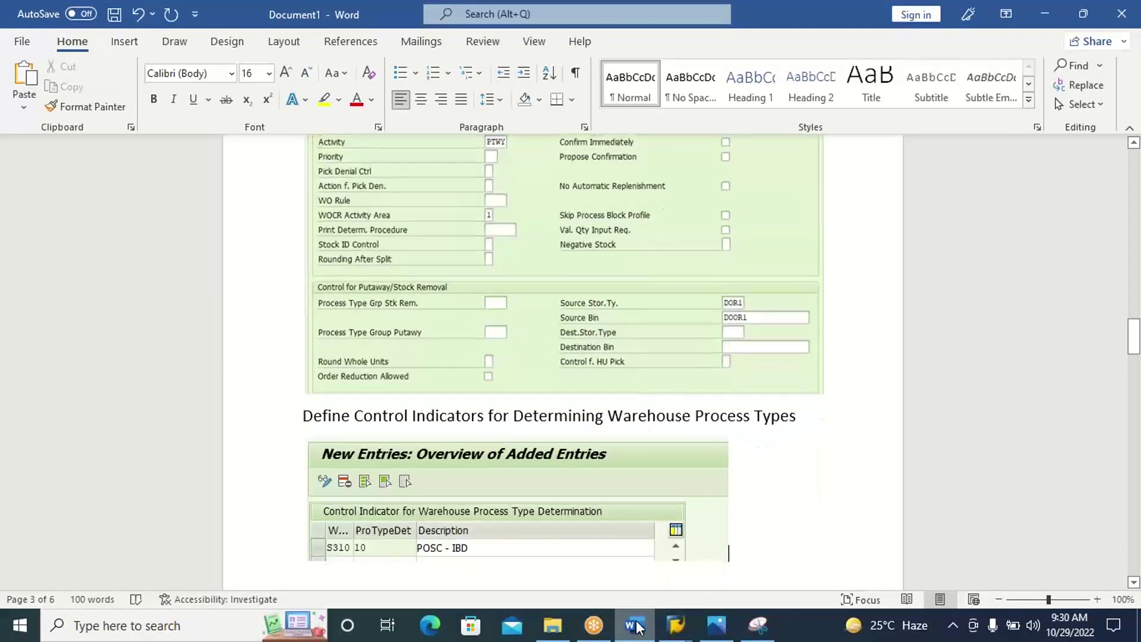
left_click(635, 625)
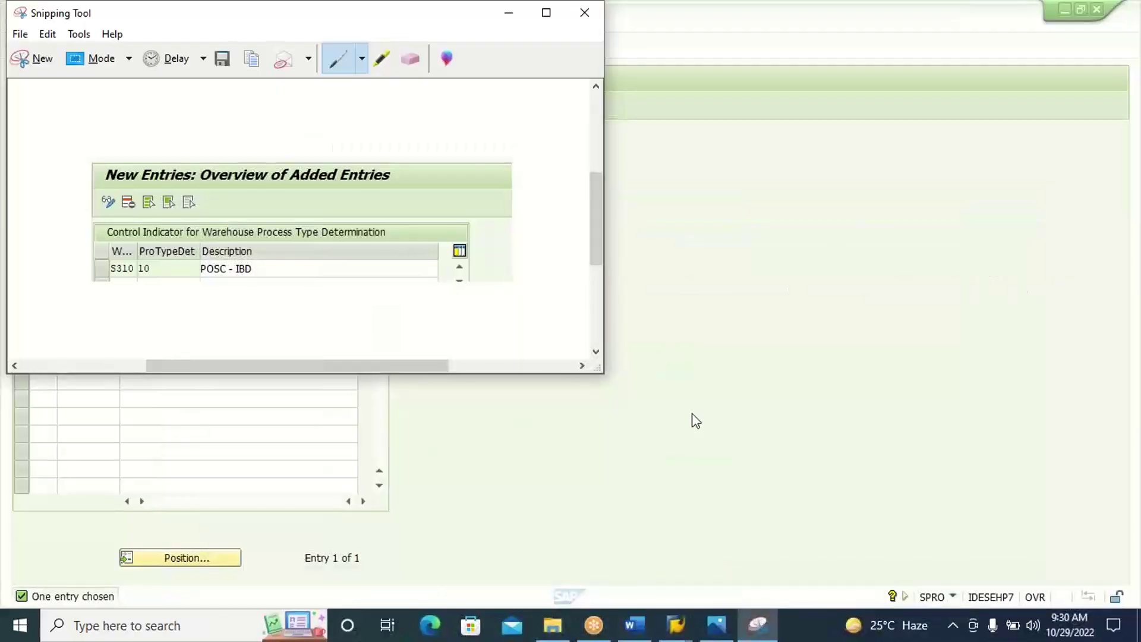
left_click(688, 420)
left_click(194, 44)
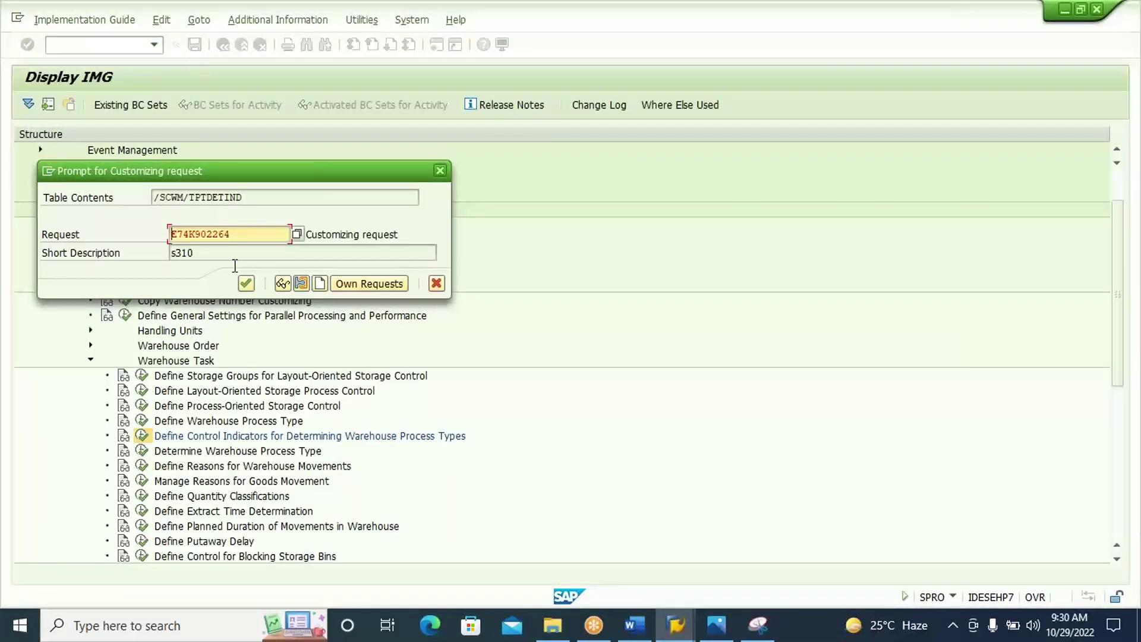
Confirm the customizing request and back out to the IMG structure.
left_click(245, 283)
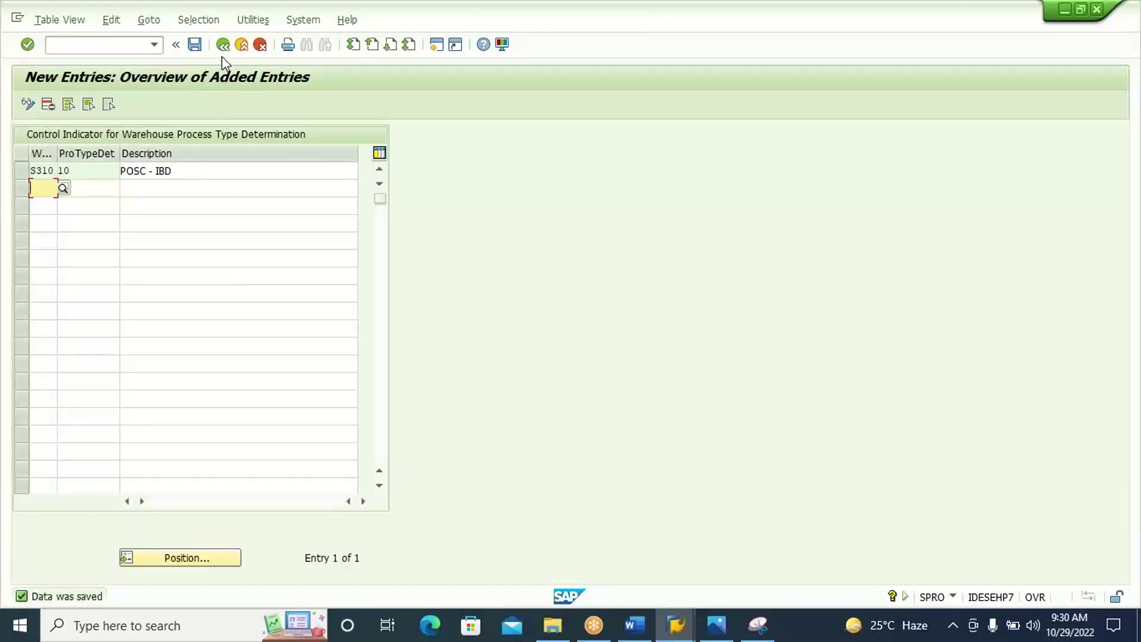
left_click(222, 45)
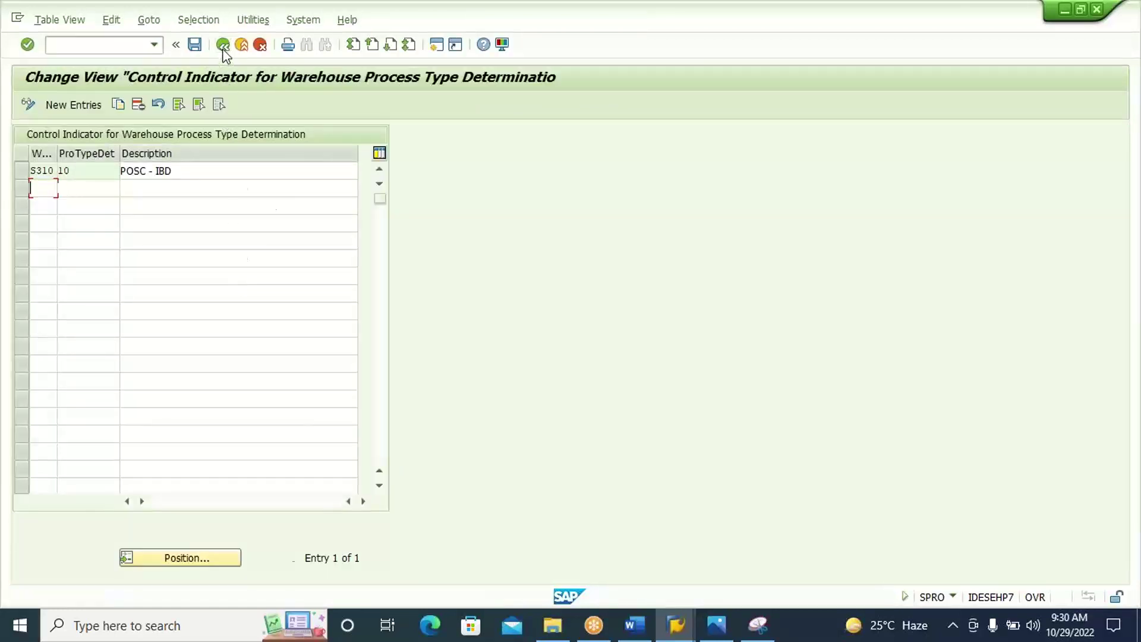
left_click(223, 45)
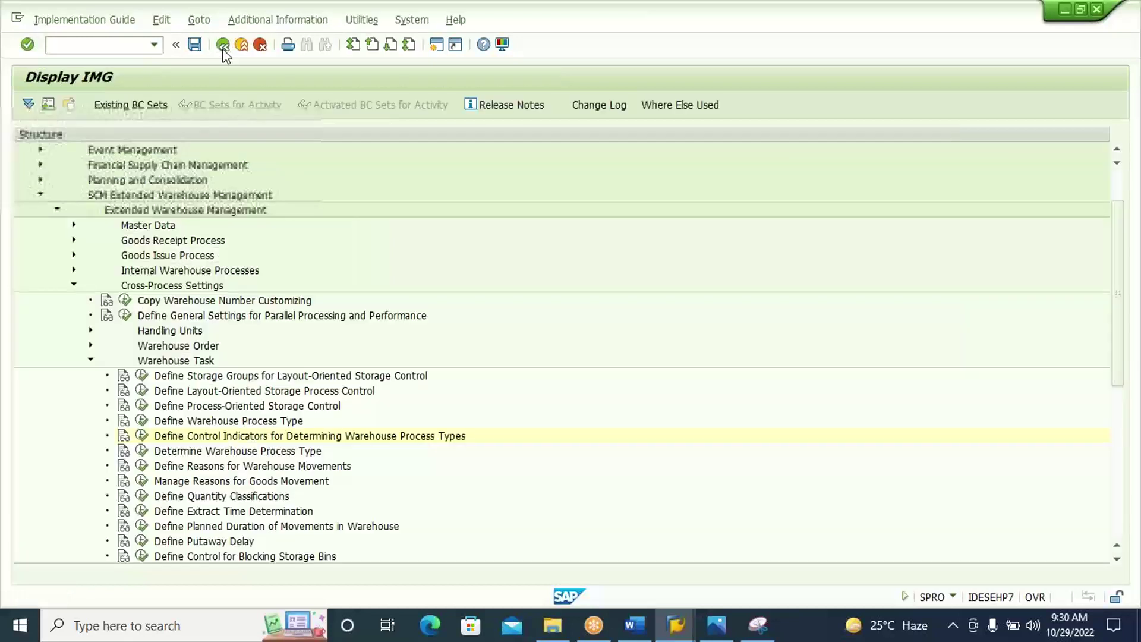
Add a Determine Warehouse Process Type heading to the Word notes.
left_click(313, 454)
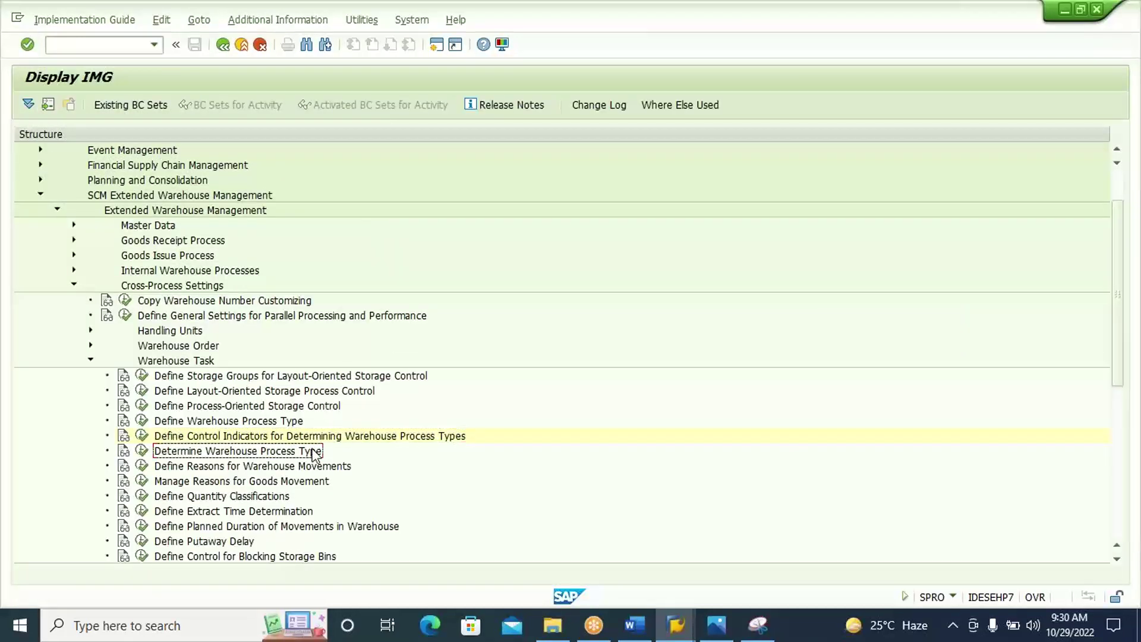
left_click(635, 624)
type("Determine Warehouse Process Type")
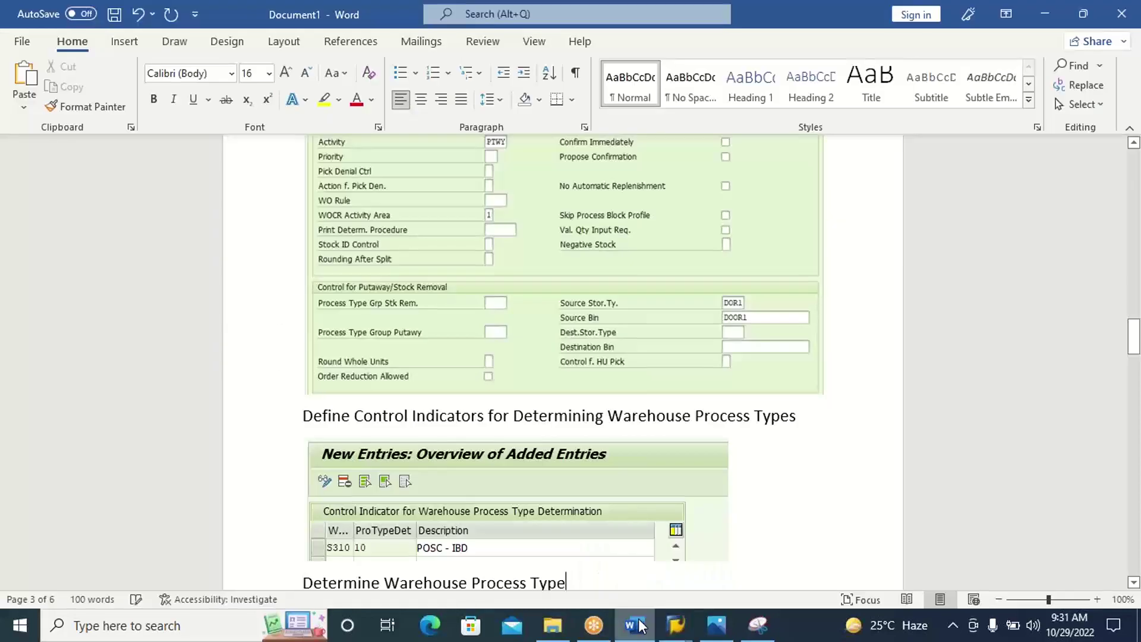
key("ctrl+Return")
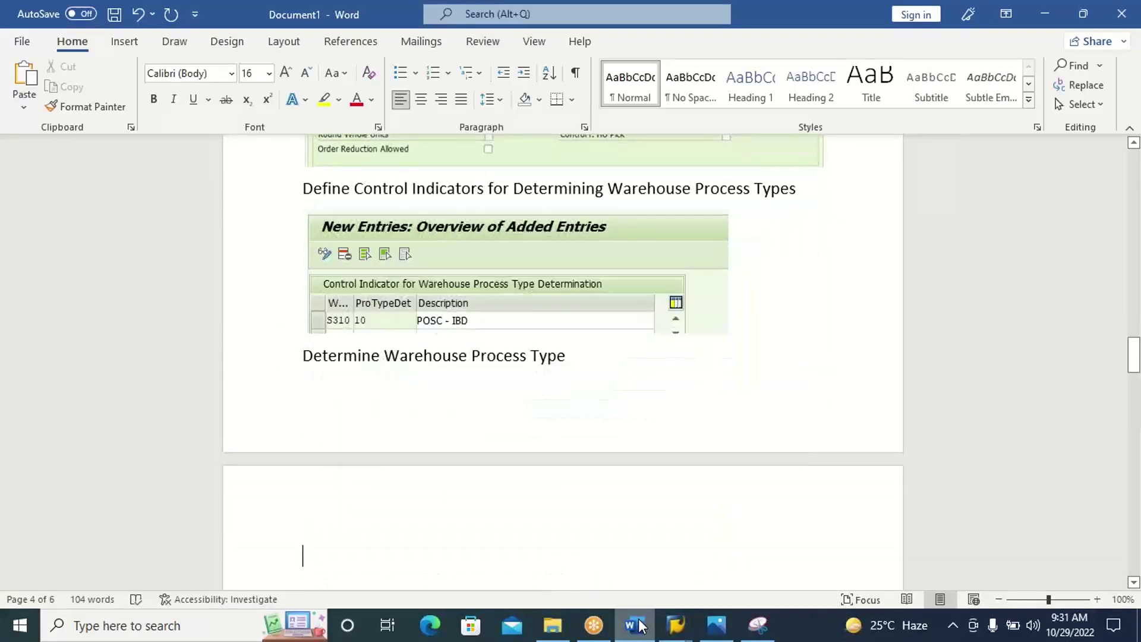
left_click(639, 624)
left_click(196, 452)
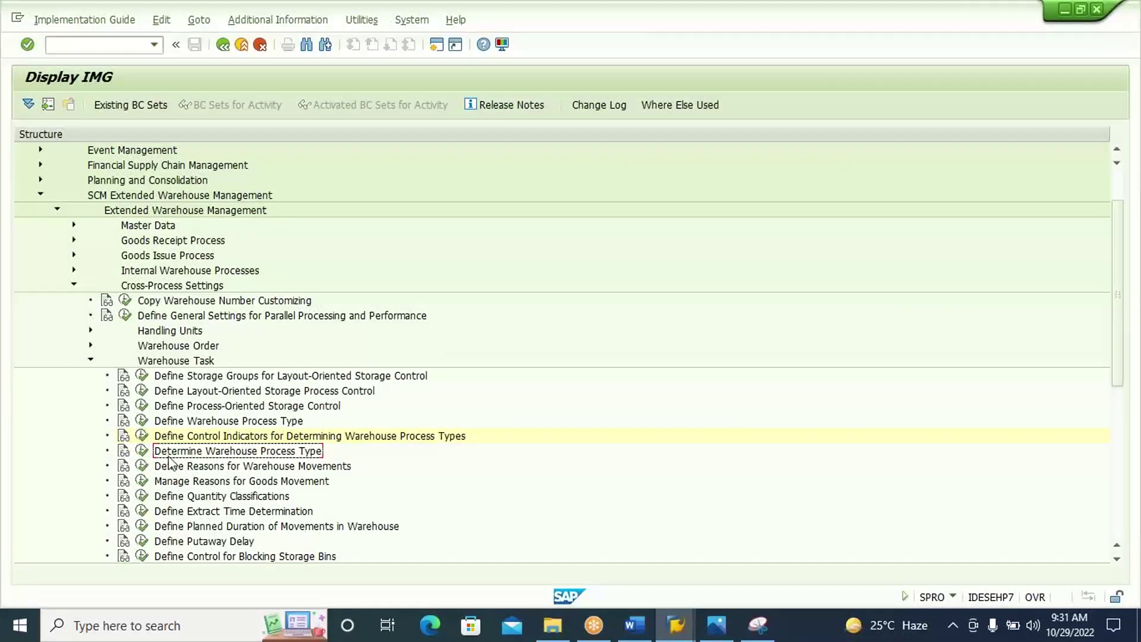
Open Determine Warehouse Process Type and select the S310 INB entry.
left_click(142, 451)
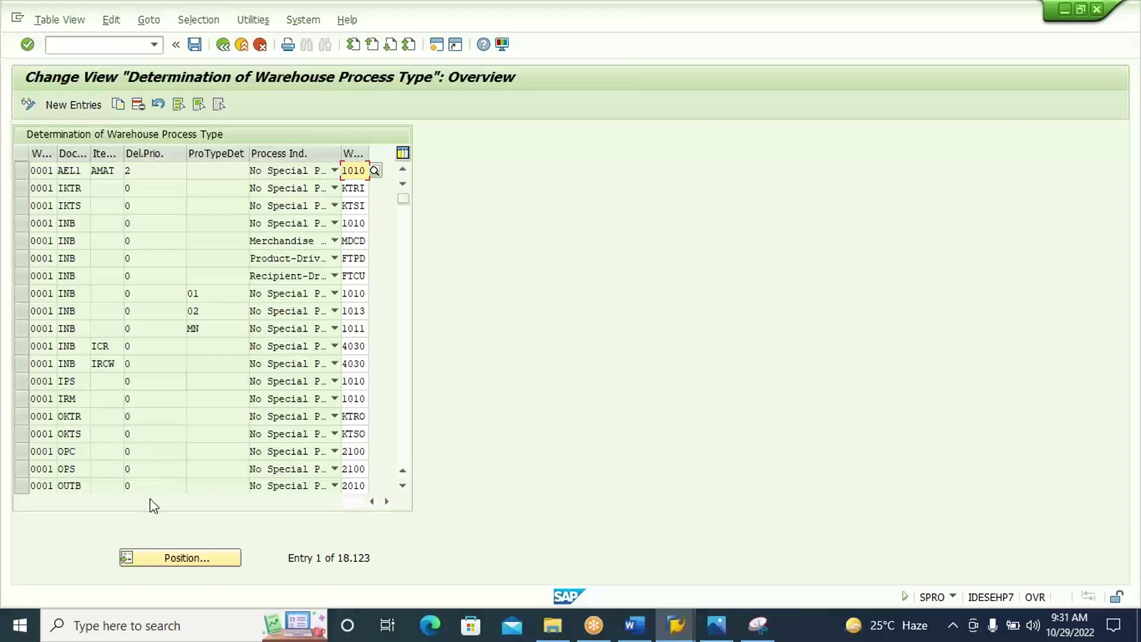
left_click(181, 559)
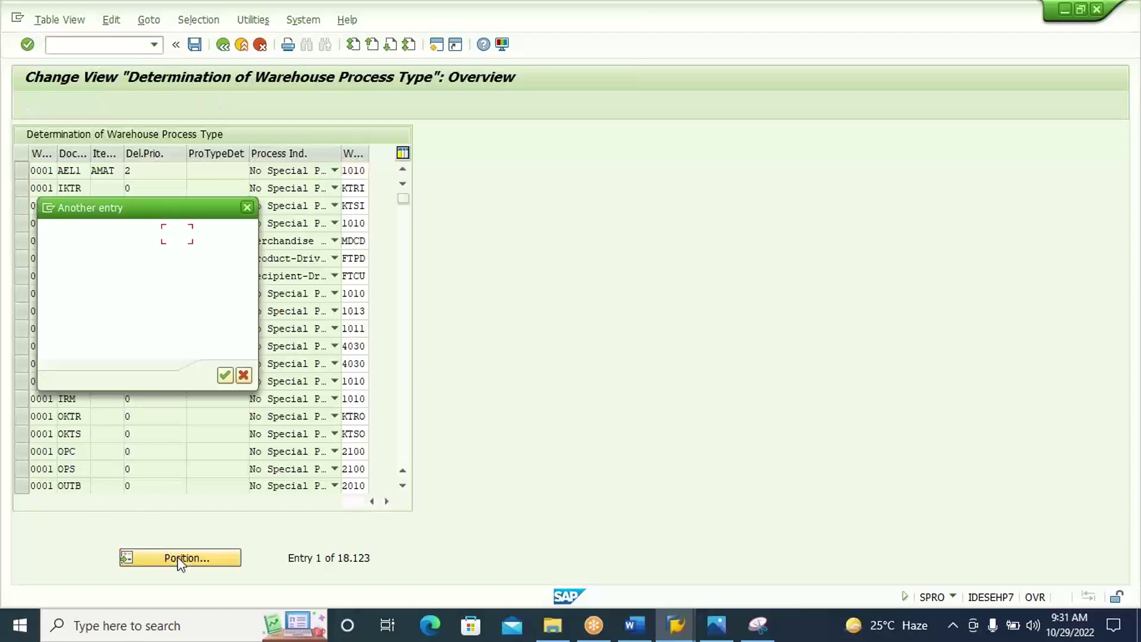
type("0001")
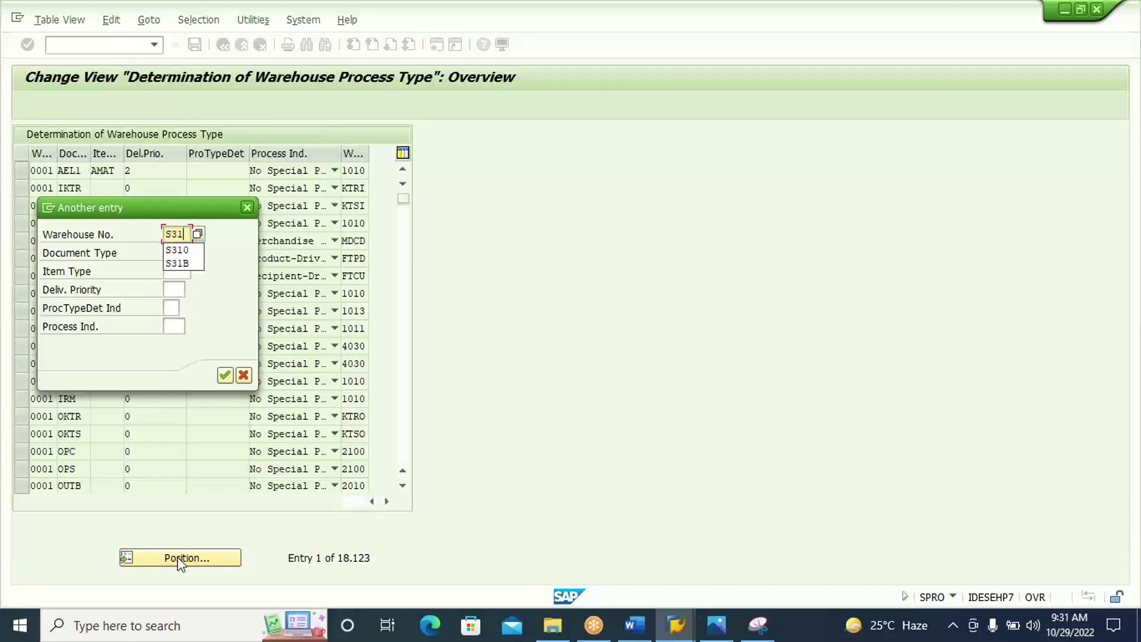
key("Return")
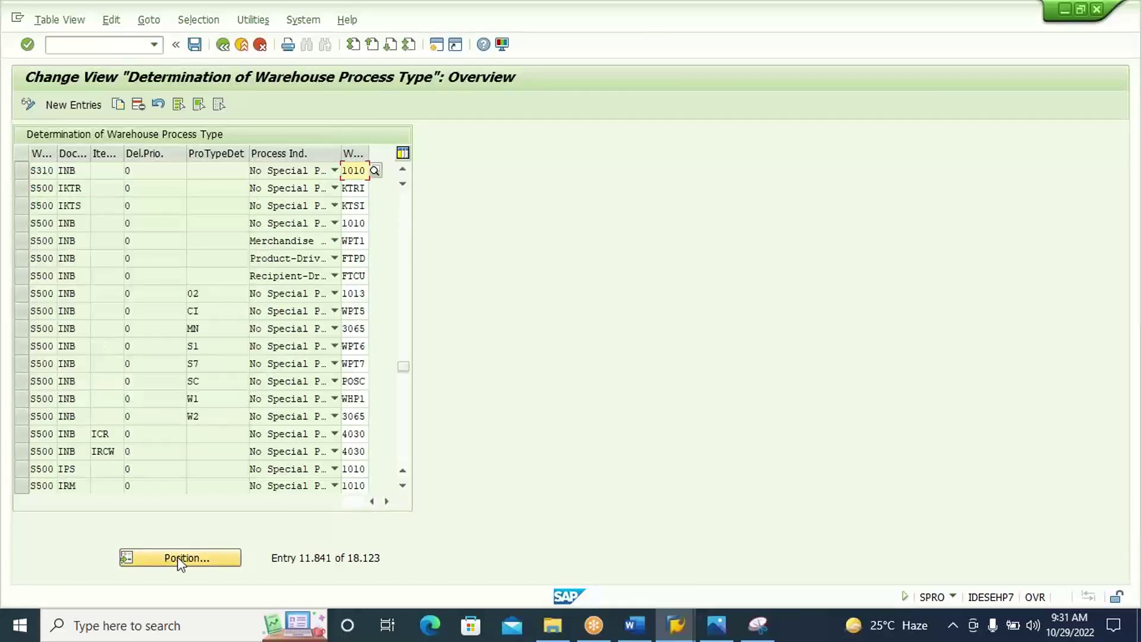
left_click(23, 172)
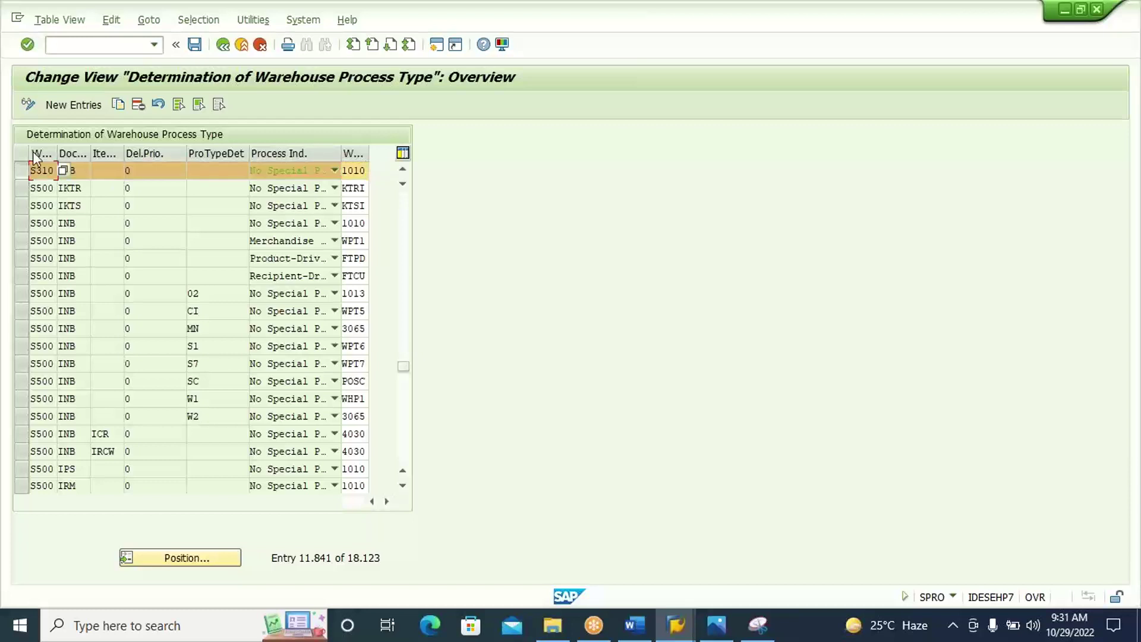
Copy the S310 INB entry with control indicator 10 and warehouse process type 1011.
left_click(118, 105)
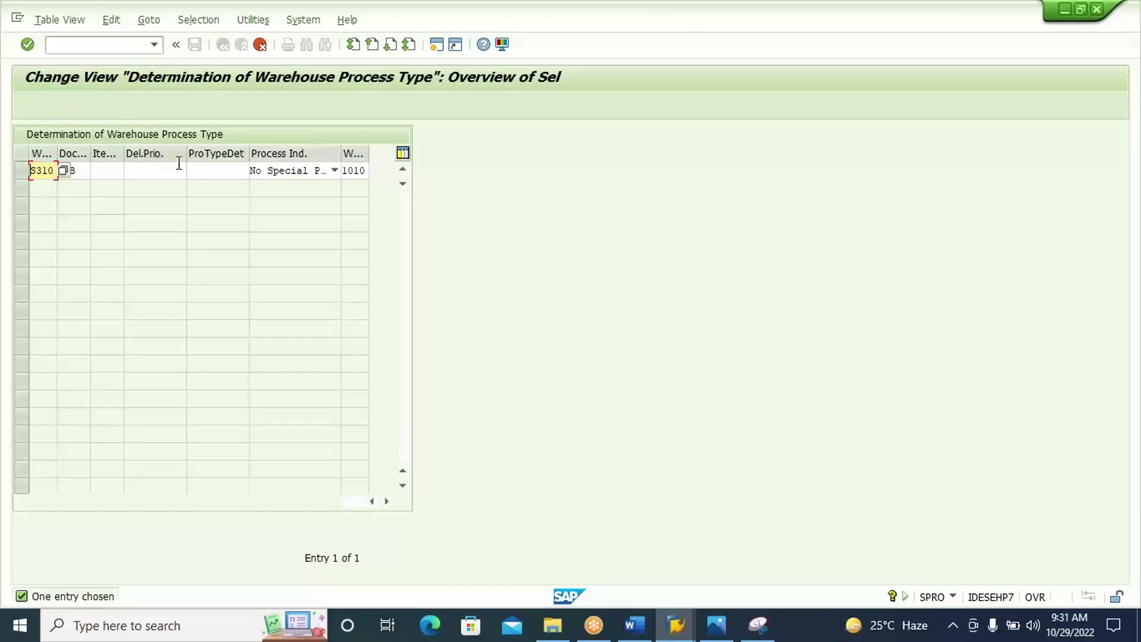
left_click(203, 167)
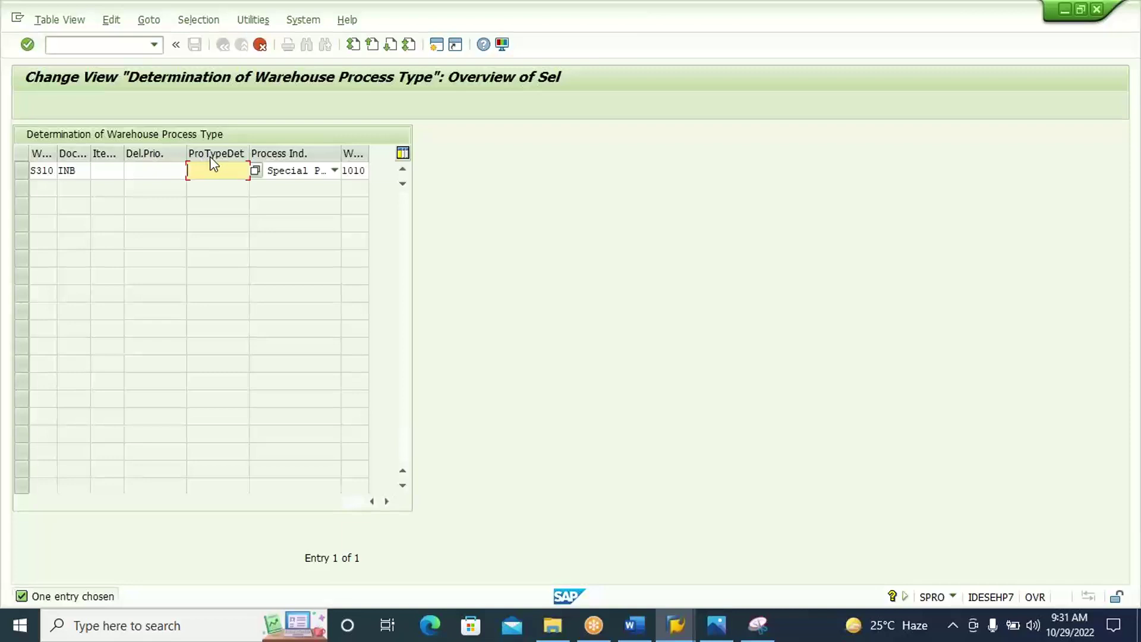
left_click(256, 172)
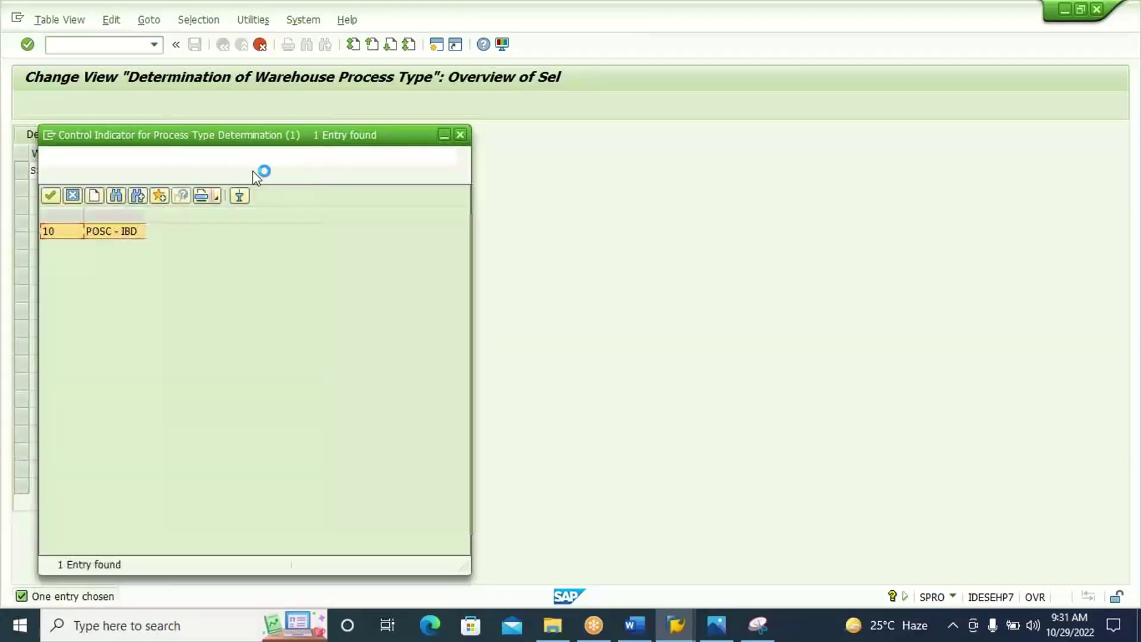
double_click(142, 233)
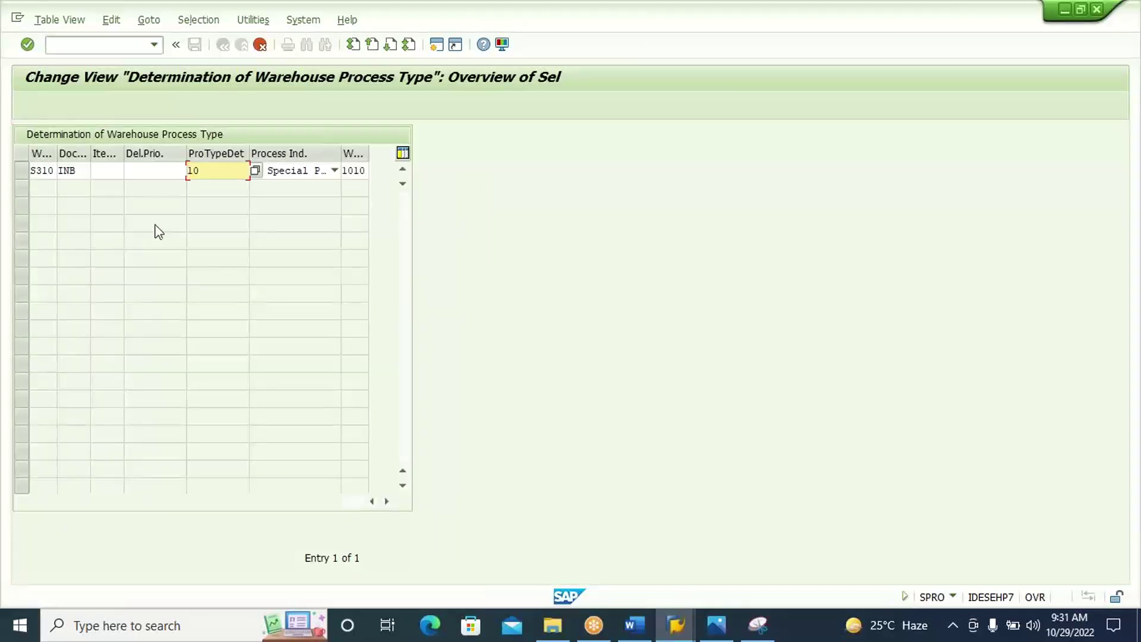
left_click(357, 171)
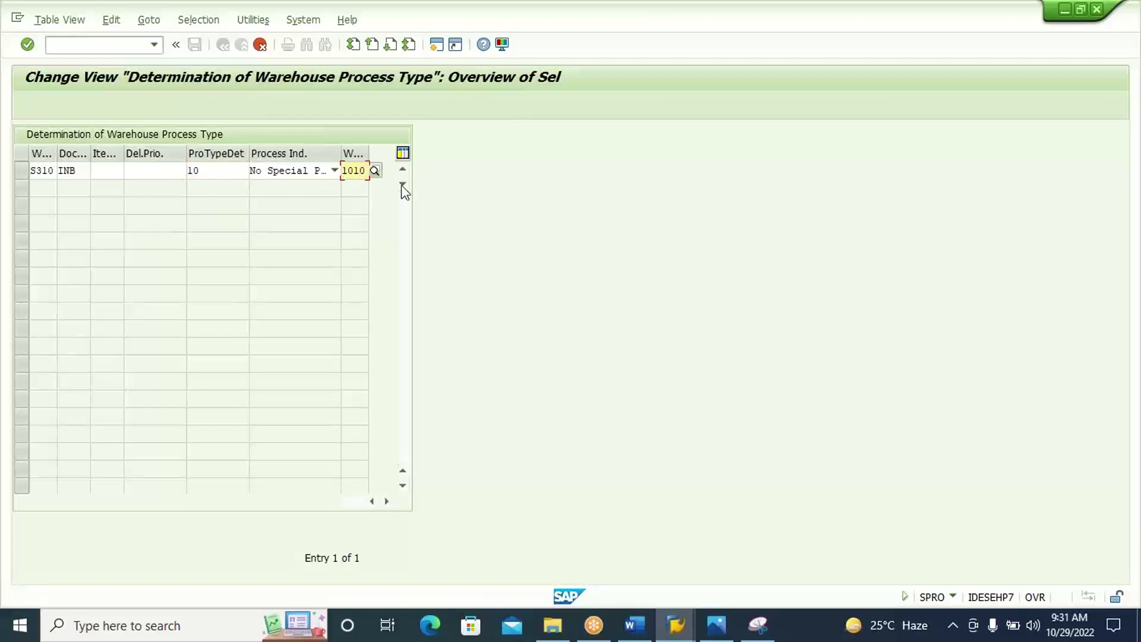
type("1")
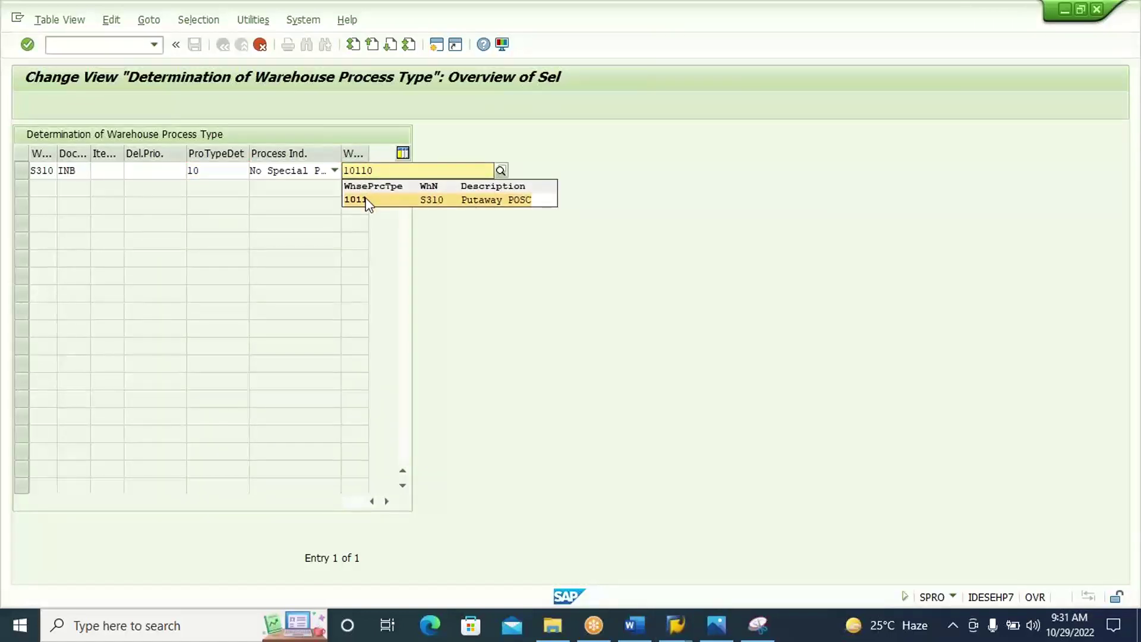
left_click(367, 200)
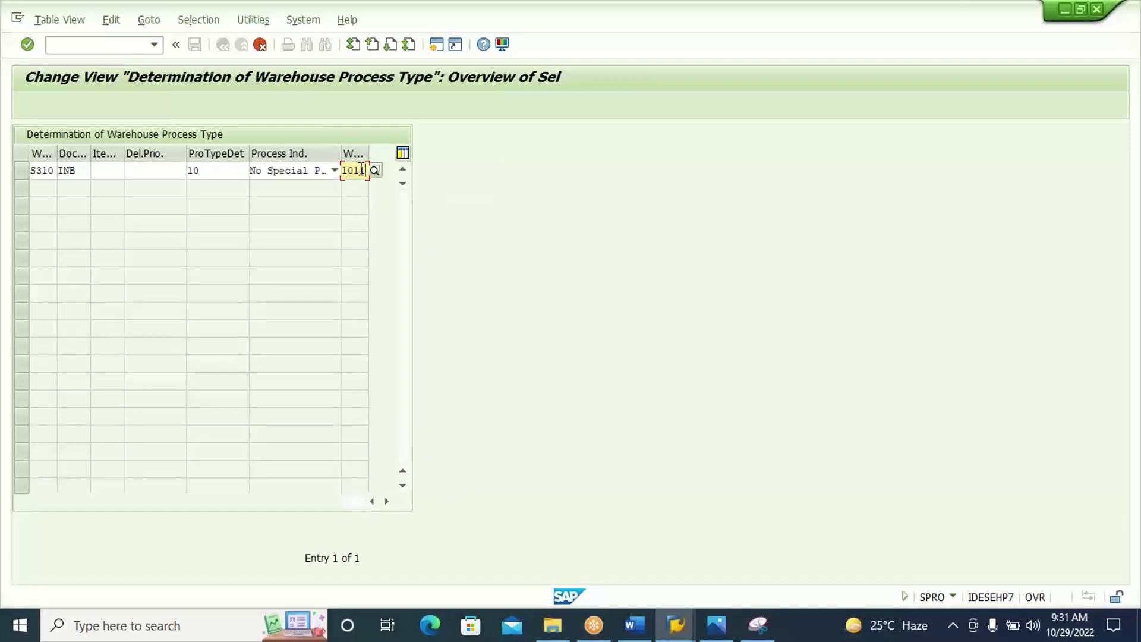
left_click(230, 172)
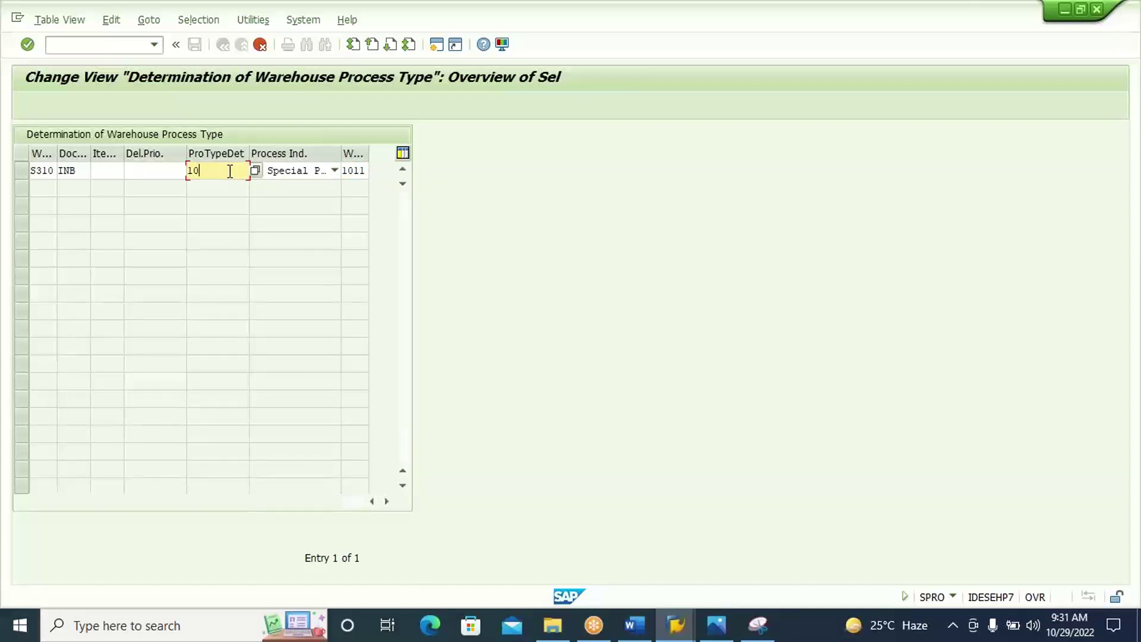
left_click(84, 172)
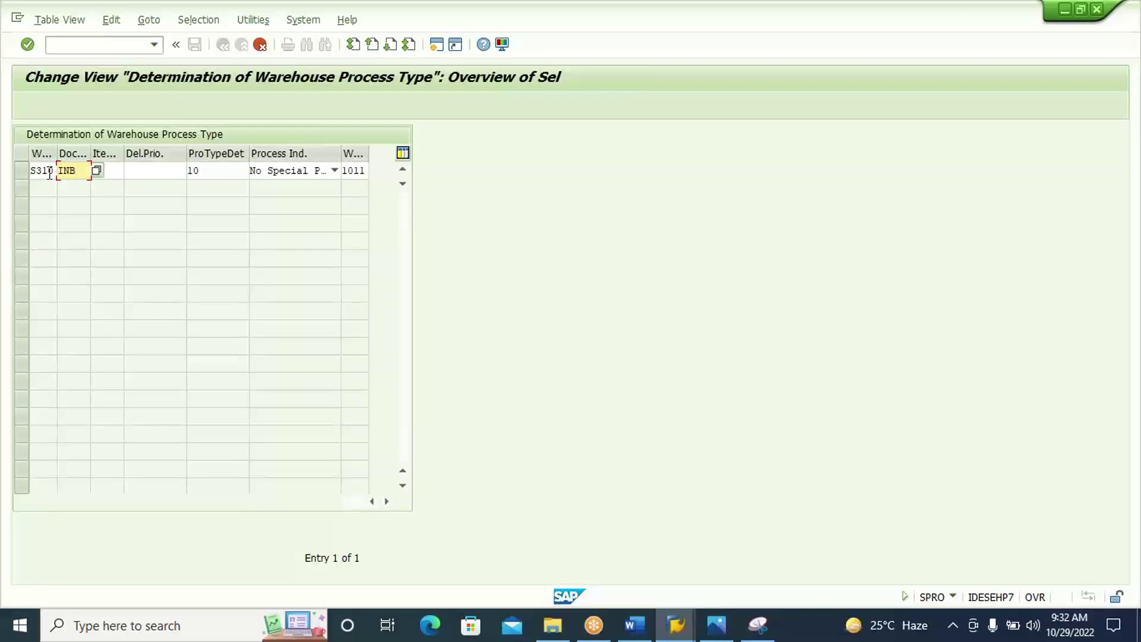
key("Return")
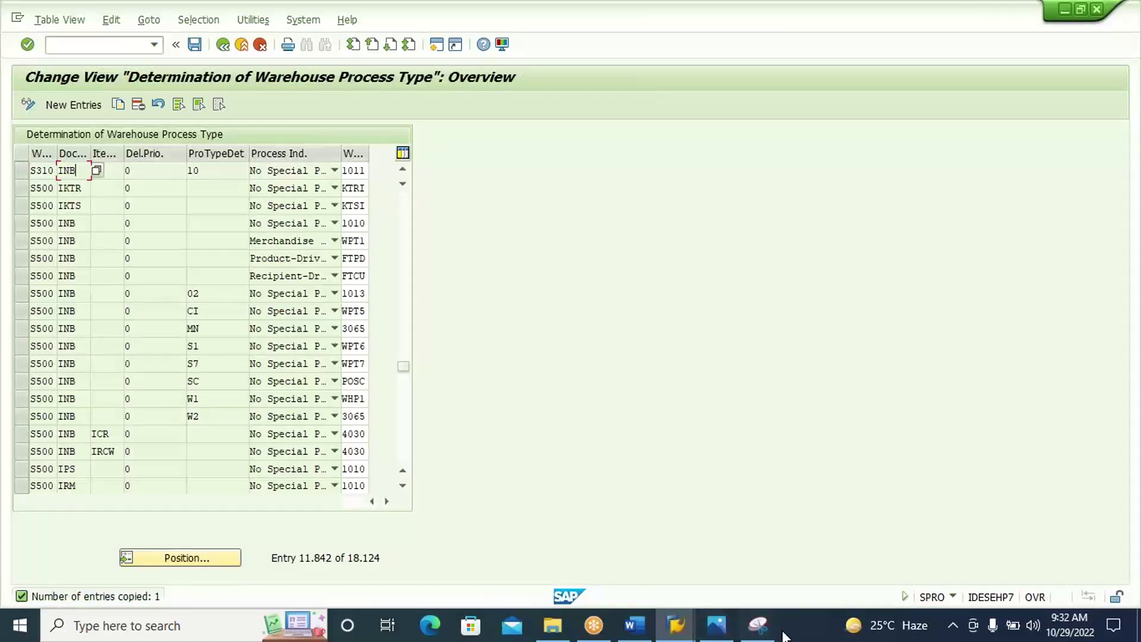
Screenshot the new S310 INB row (indicator 10, type 1011) into Word under its heading.
mouse_move(766, 633)
left_click(700, 591)
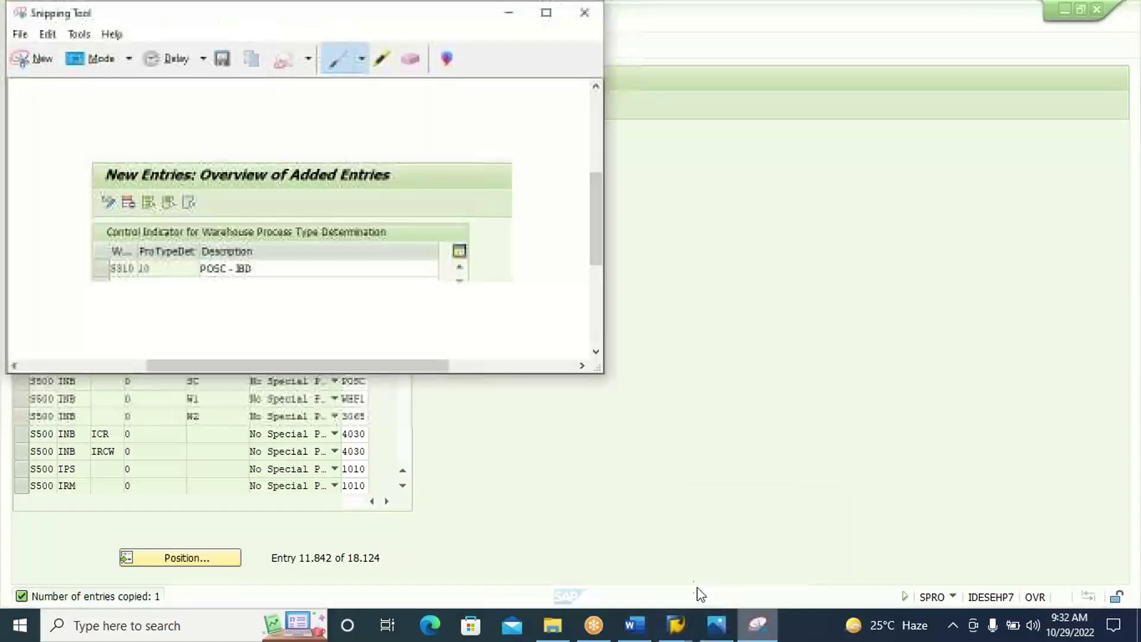
left_click(42, 60)
left_click_drag(7, 60, 459, 185)
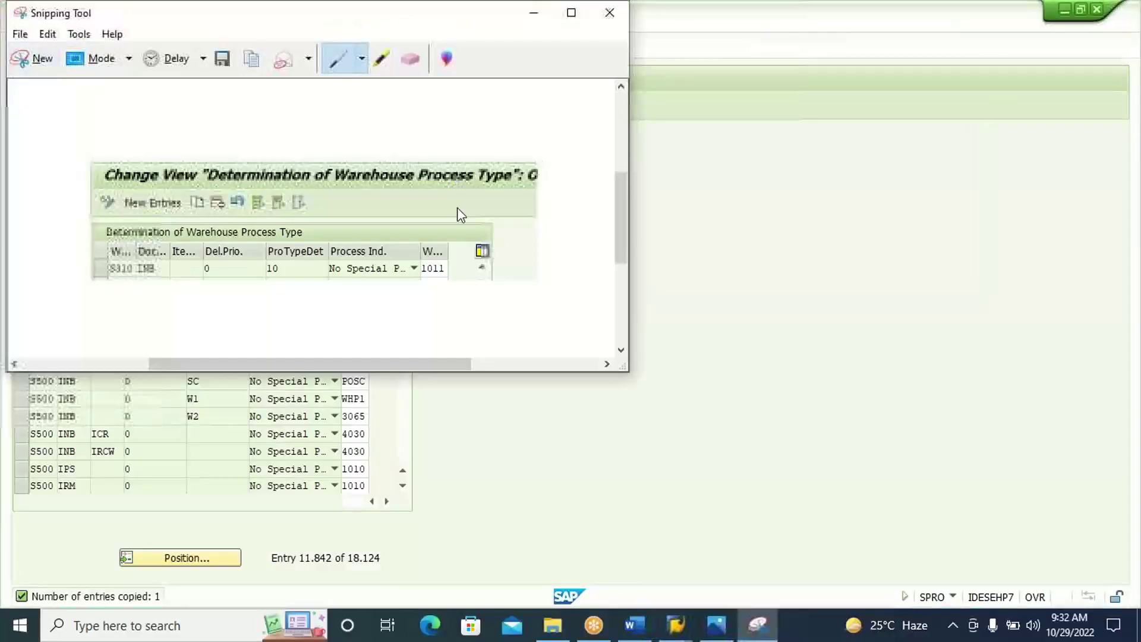
left_click(633, 629)
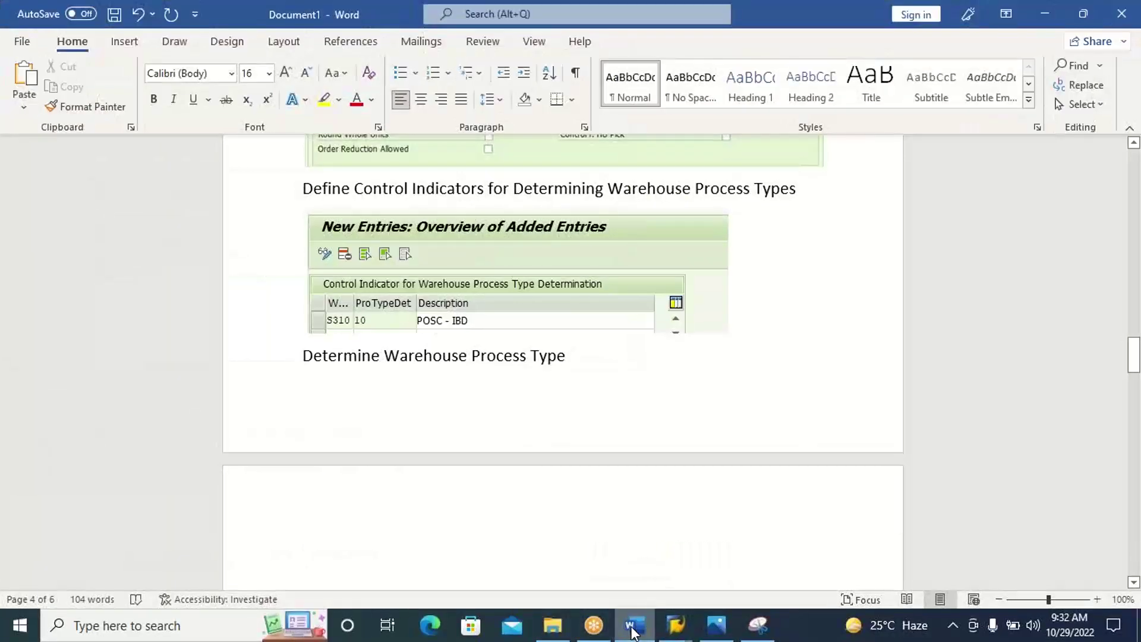
key("ctrl+v")
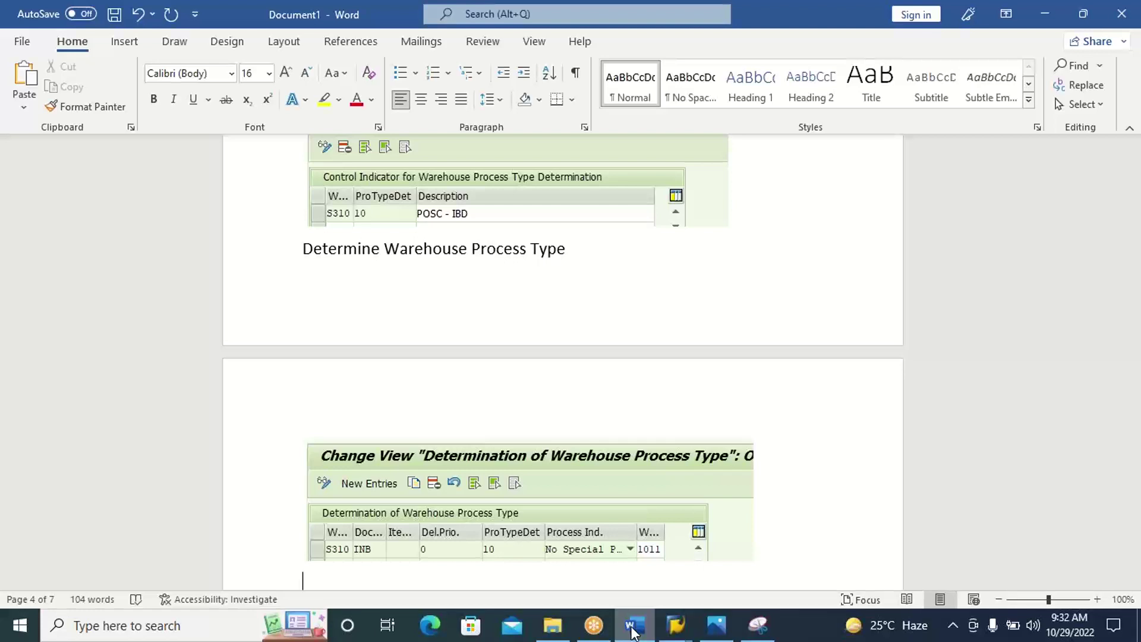
left_click(670, 627)
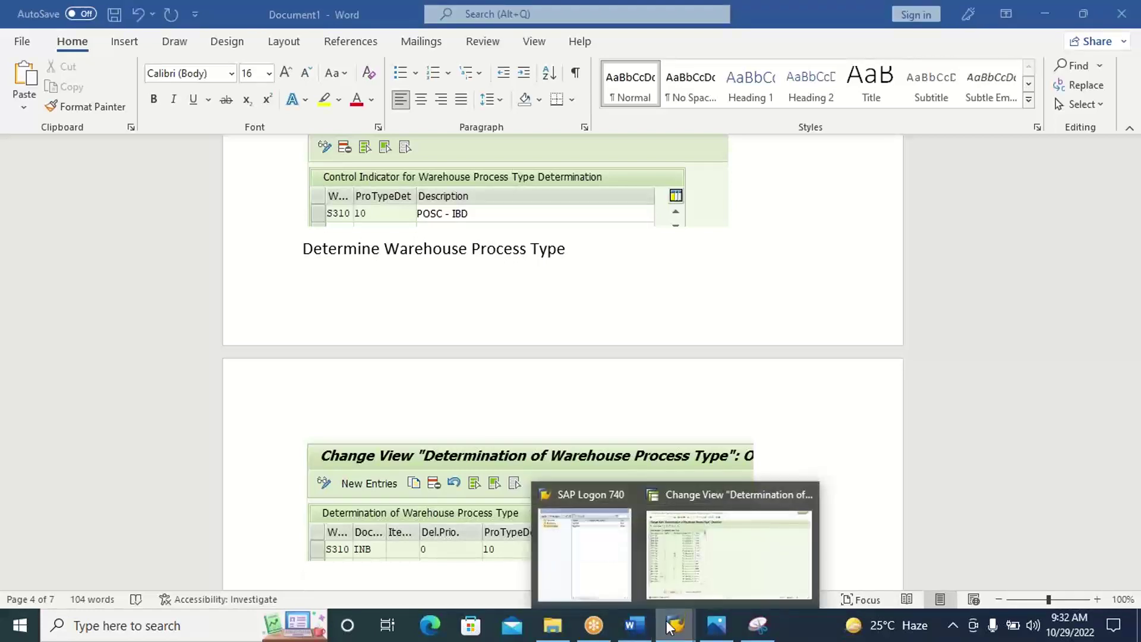
Save the new S310 determination entry to the customizing request.
left_click(706, 568)
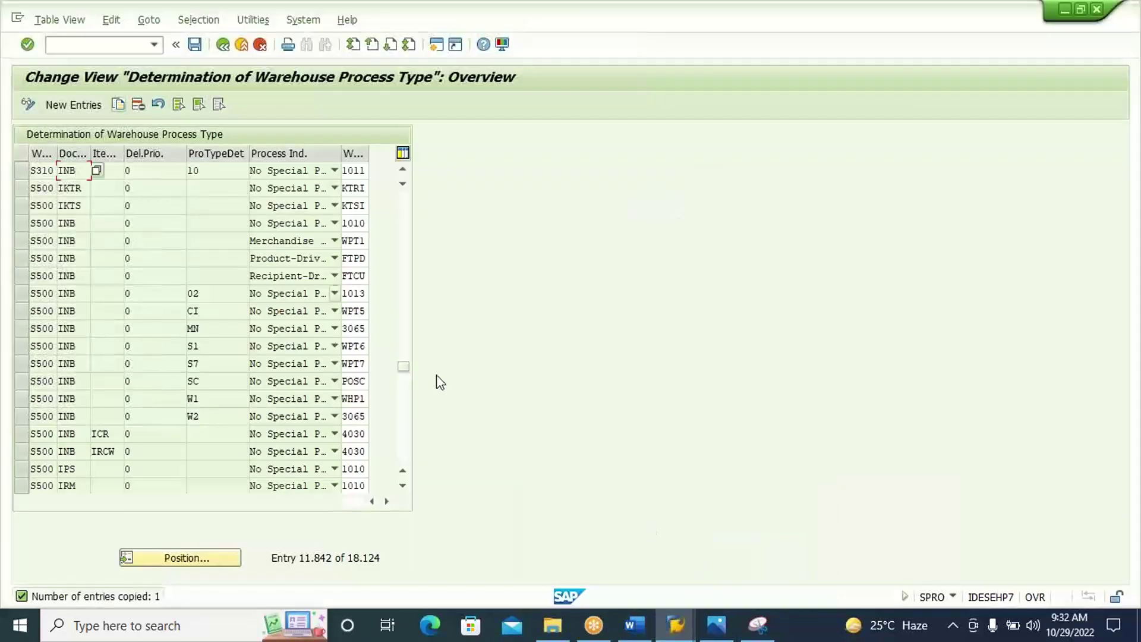
left_click(192, 45)
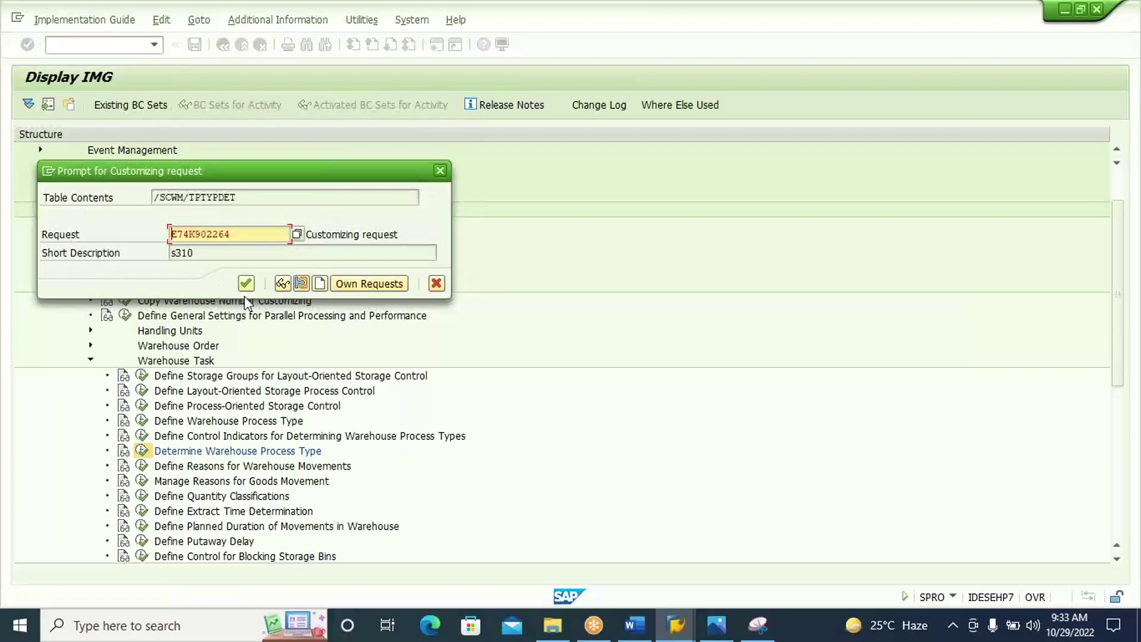
left_click(248, 283)
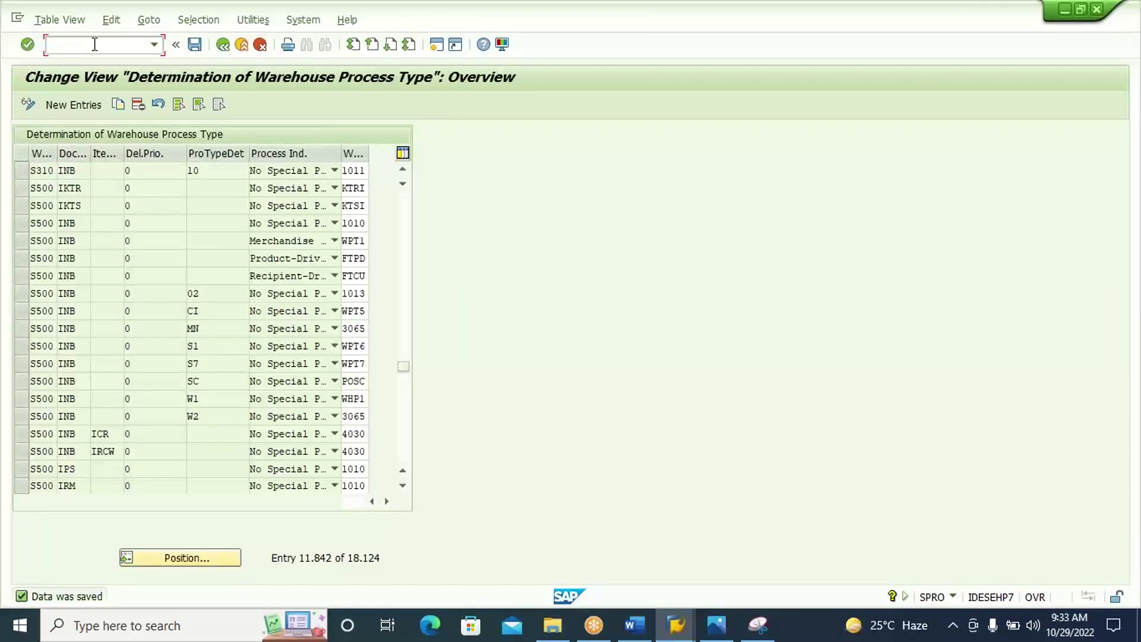
Start the warehouse product transaction /N/SCWM/MAT1.
left_click(94, 44)
type("/O")
key("BackSpace")
type("N./SCWM/MAT1")
key("Return")
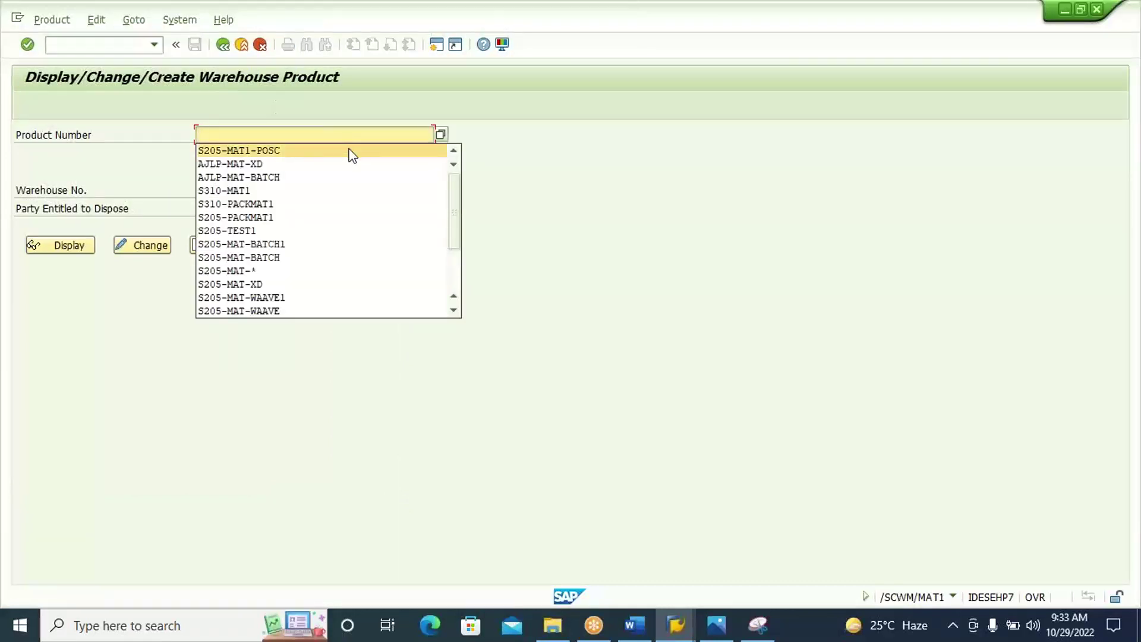
Try opening product S205-MAT1-POSC in warehouse S310 for editing.
left_click(353, 151)
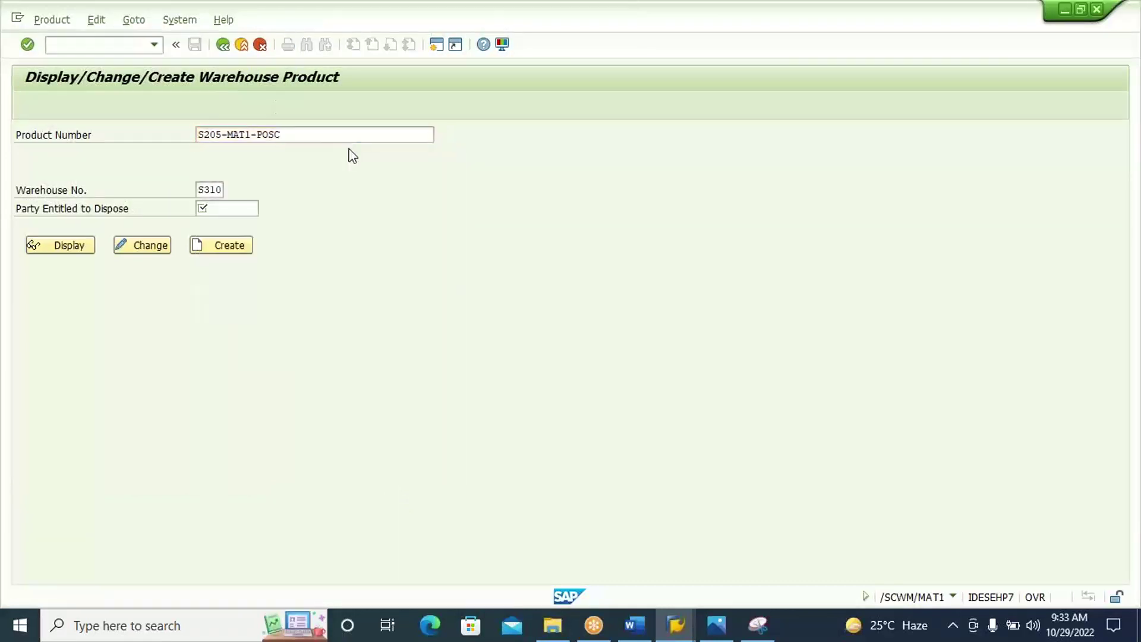
key("Return")
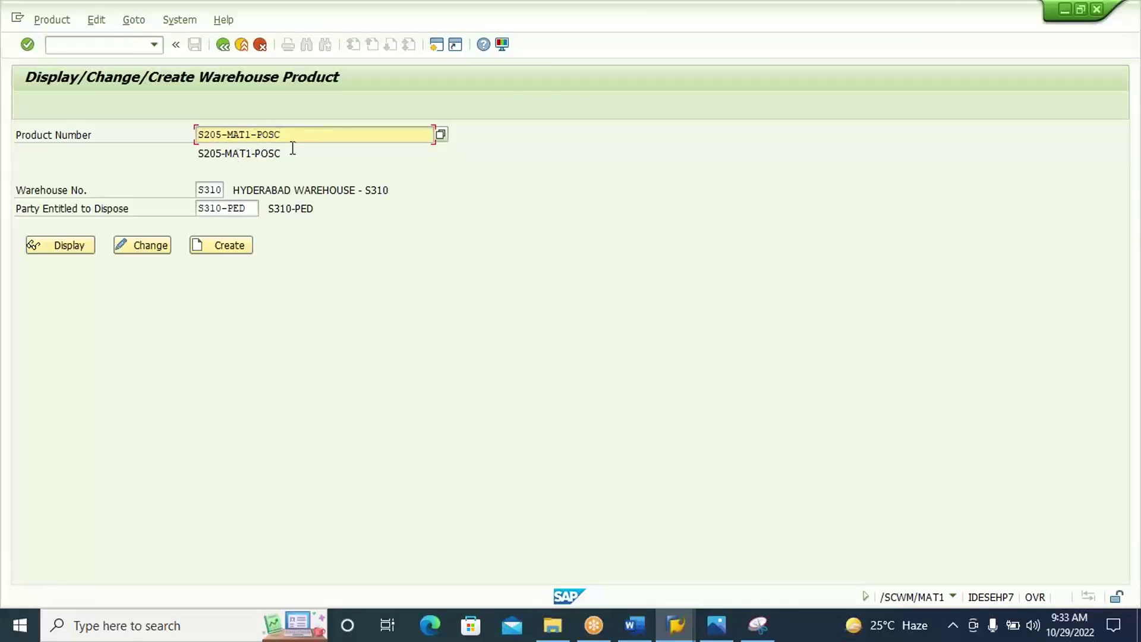
left_click(163, 249)
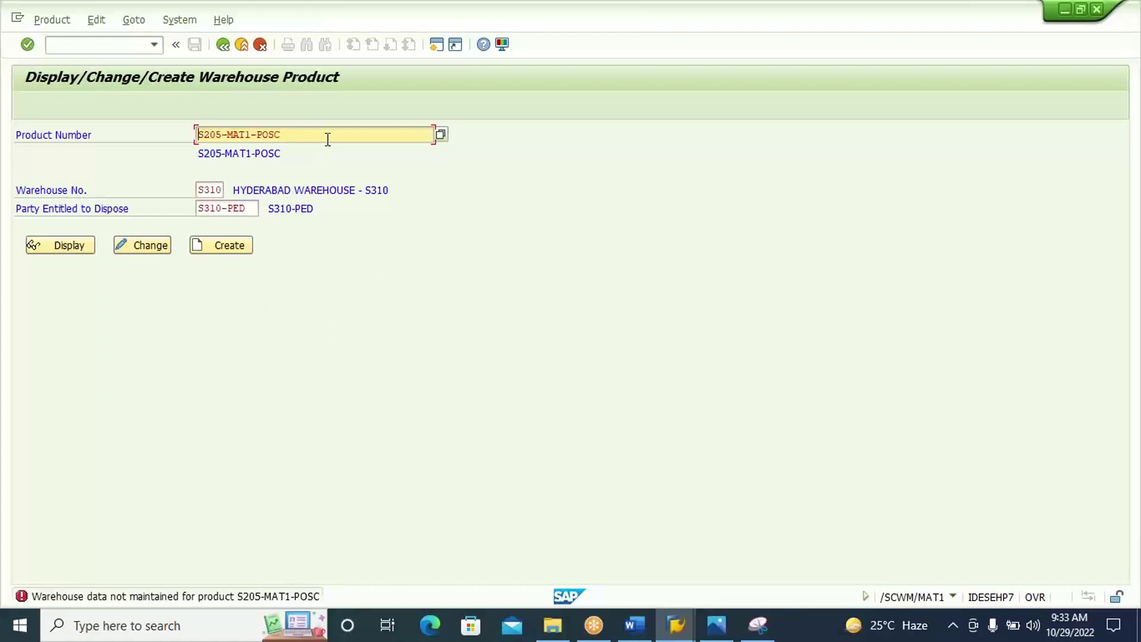
Replace the product number with S310-MAT1 and open it for editing.
key("BackSpace")
key("BackSpace")
key("BackSpace")
key("BackSpace")
key("BackSpace")
key("BackSpace")
key("BackSpace")
key("BackSpace")
key("BackSpace")
key("BackSpace")
key("BackSpace")
key("BackSpace")
key("BackSpace")
key("BackSpace")
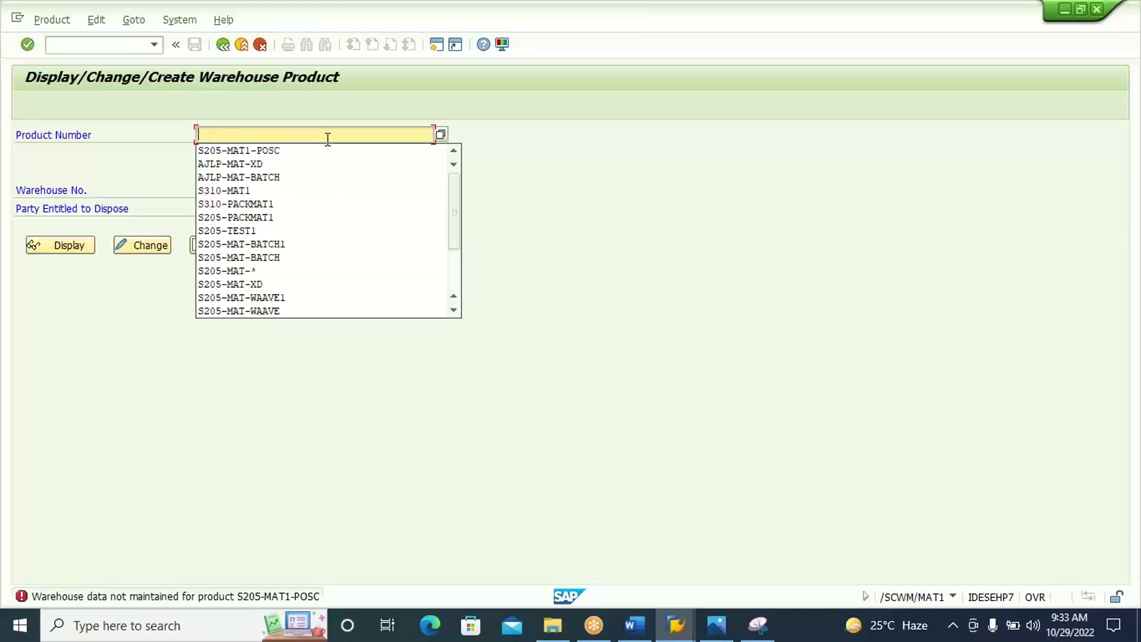
type("S310")
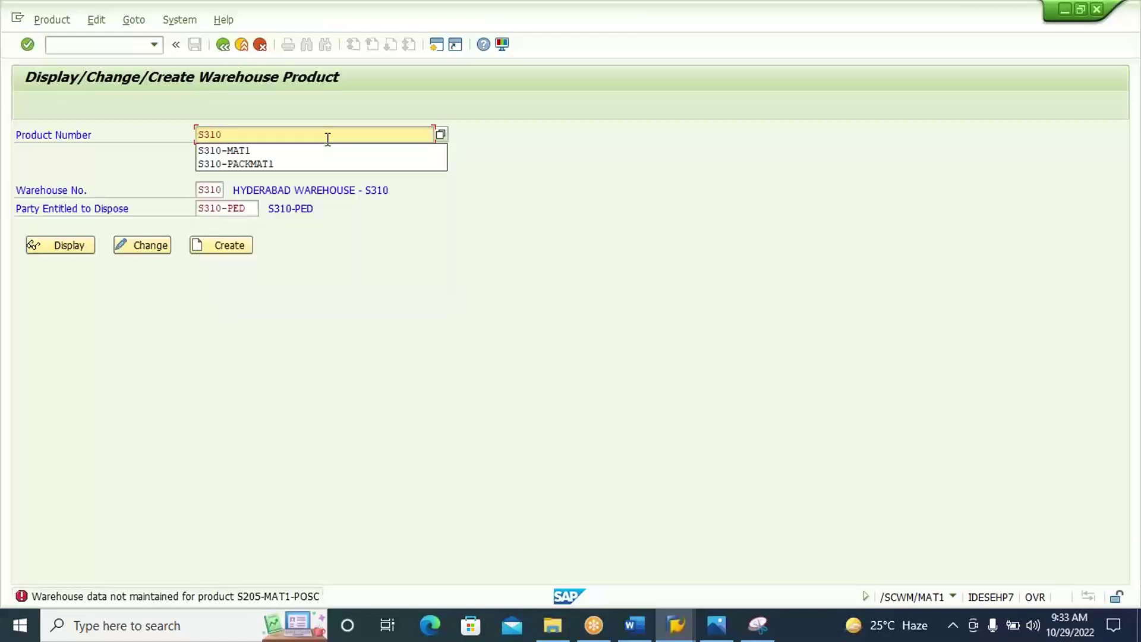
left_click(329, 151)
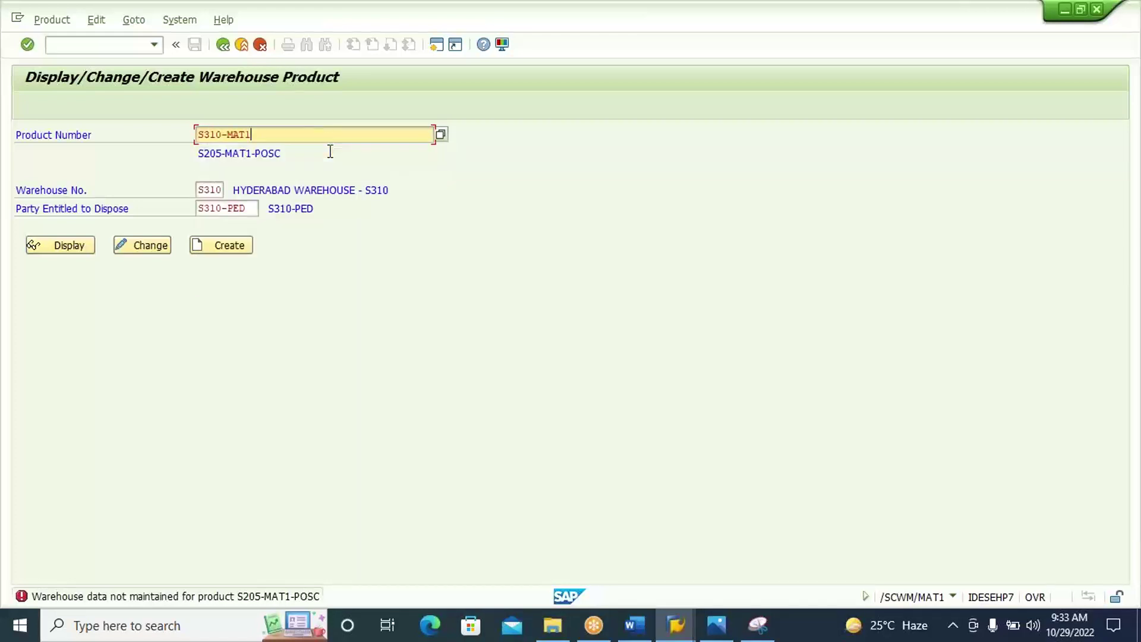
key("F6")
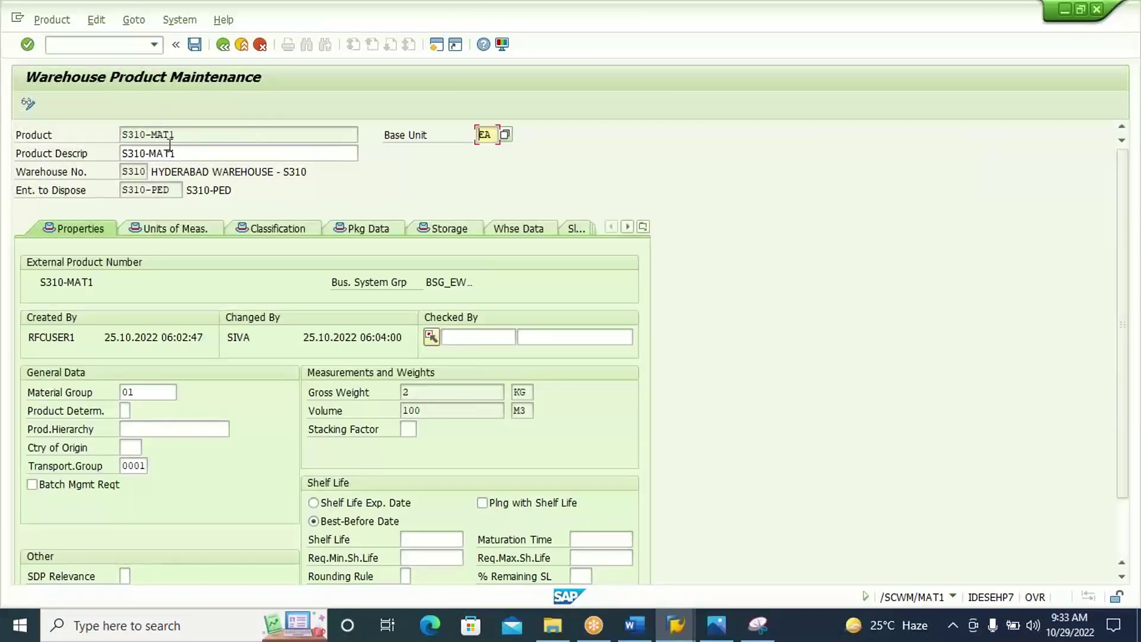
On S310-MAT1's Whse Data tab, set process type determination indicator 10, then clear it.
left_click(503, 228)
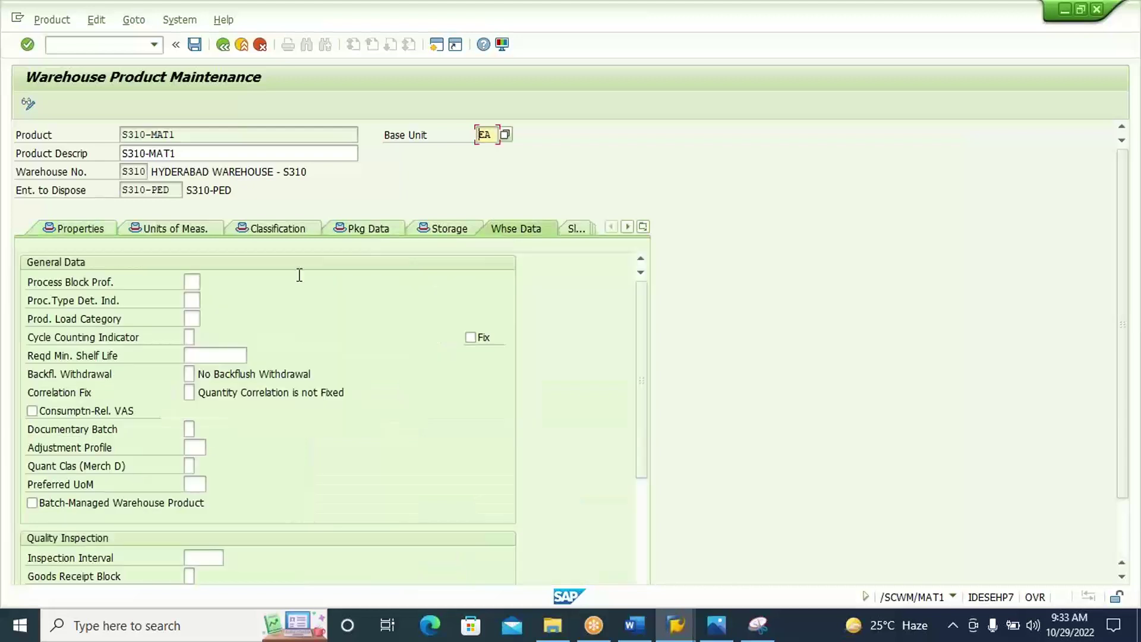
left_click(193, 298)
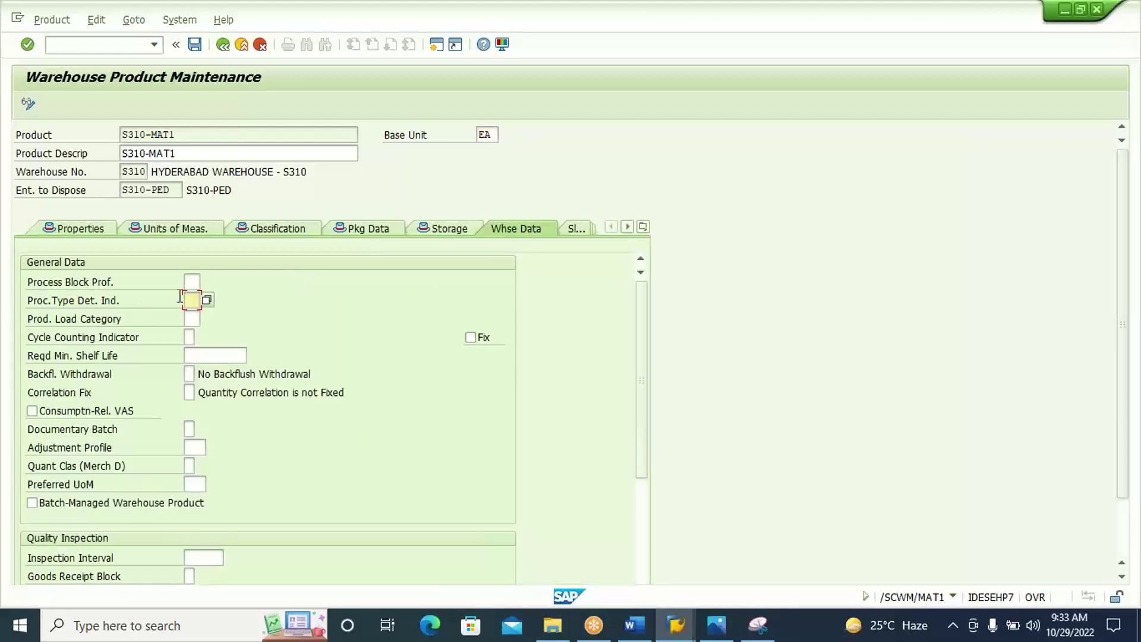
left_click(215, 295)
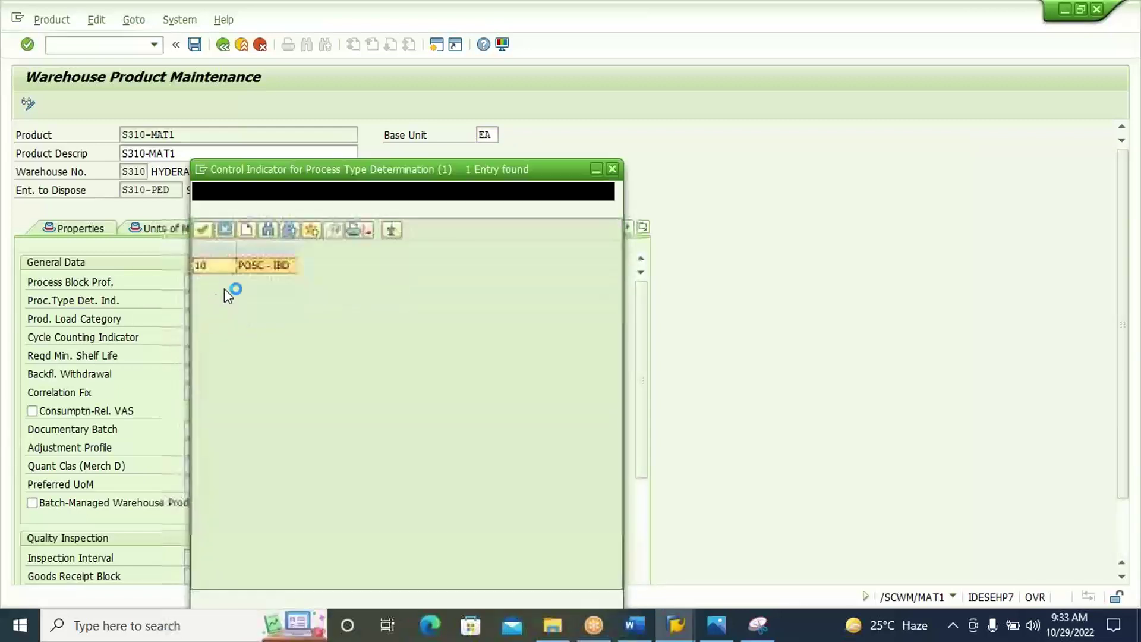
double_click(269, 267)
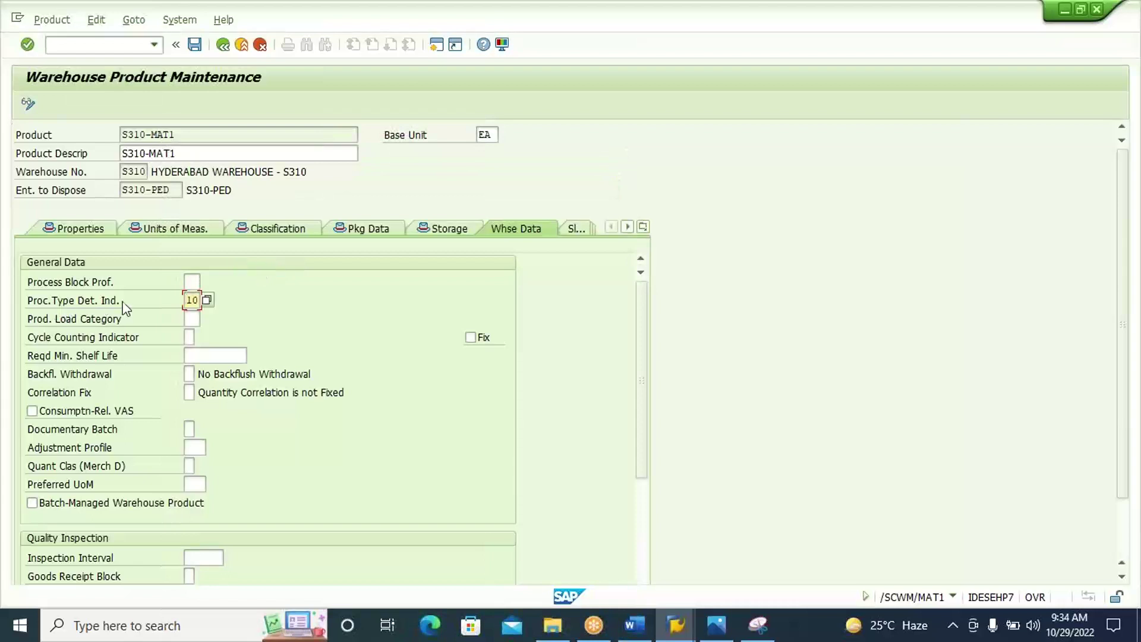
left_click(195, 152)
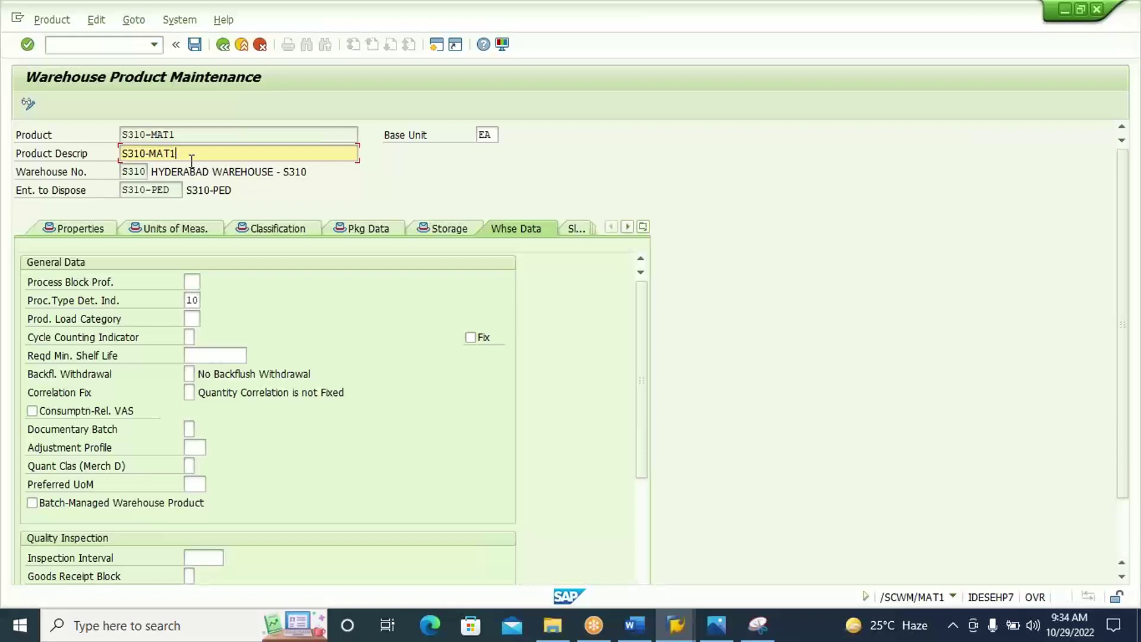
double_click(191, 300)
key("BackSpace")
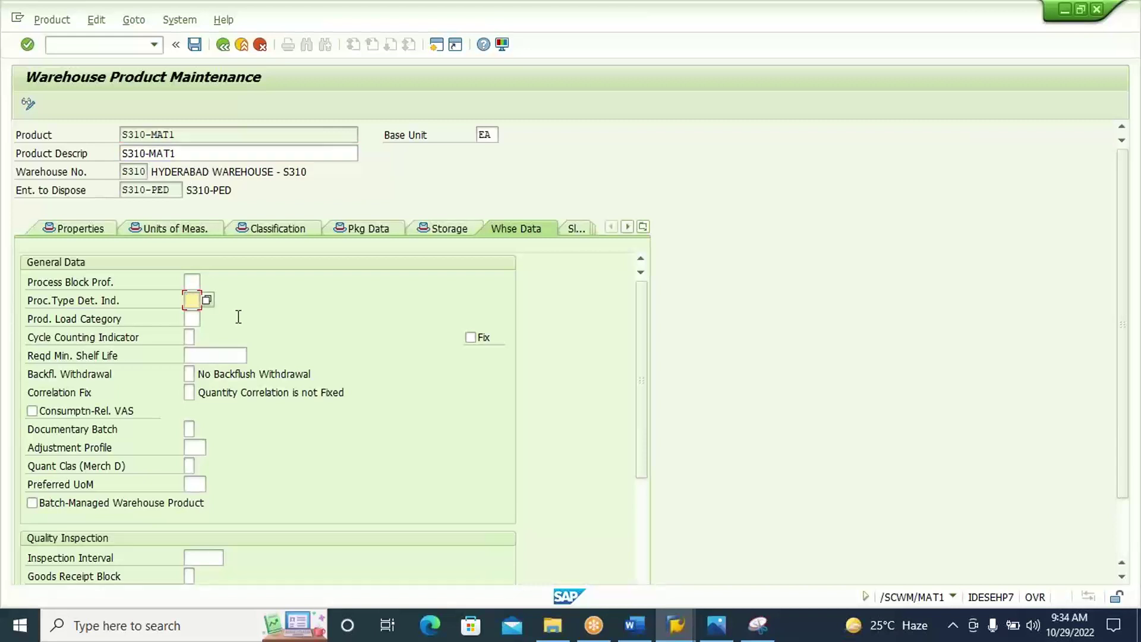
left_click(243, 135)
Run /NSPRO and open the SAP Reference IMG.
left_click(125, 46)
type("/NSPRO")
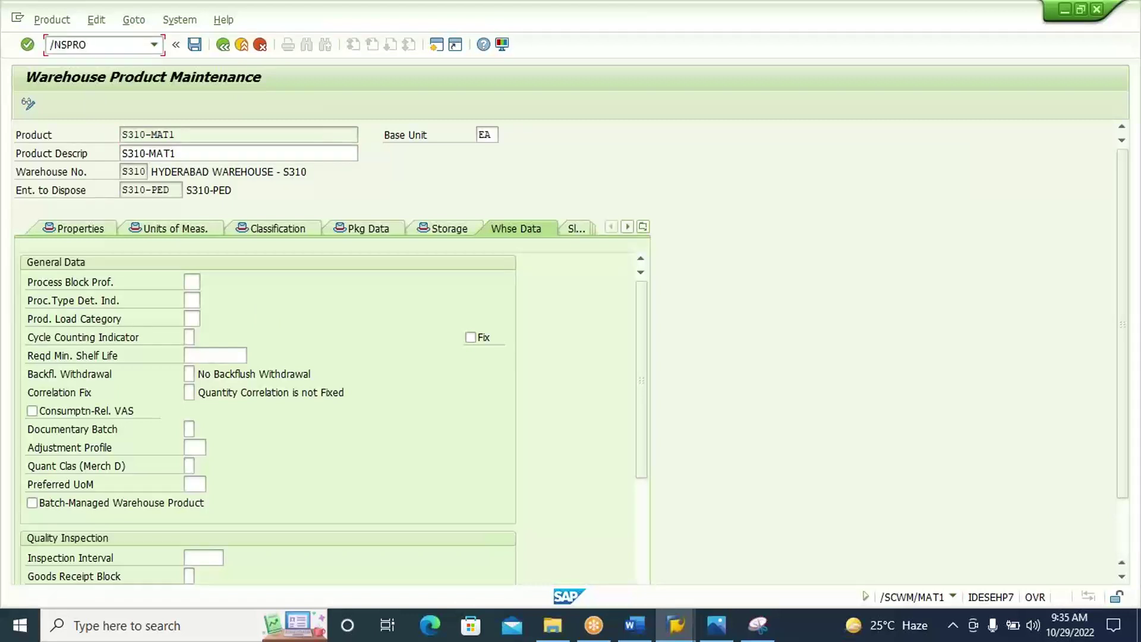
key("Return")
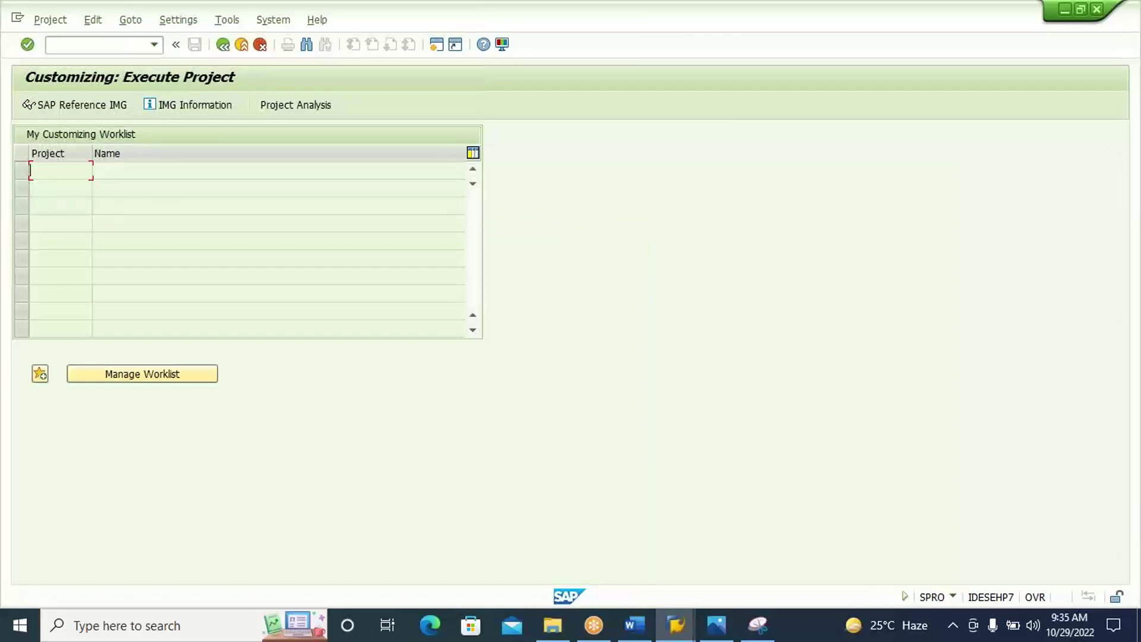
left_click(101, 109)
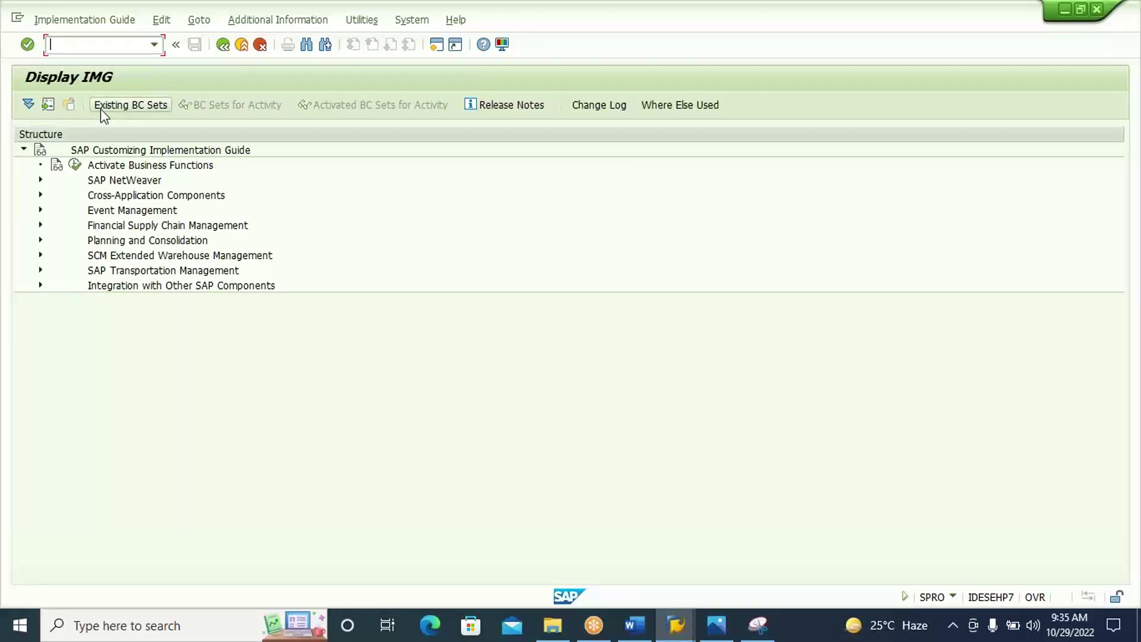
Expand SCM Extended Warehouse Management > Extended Warehouse Management > Cross-Process Settings > Warehouse Task.
left_click(151, 256)
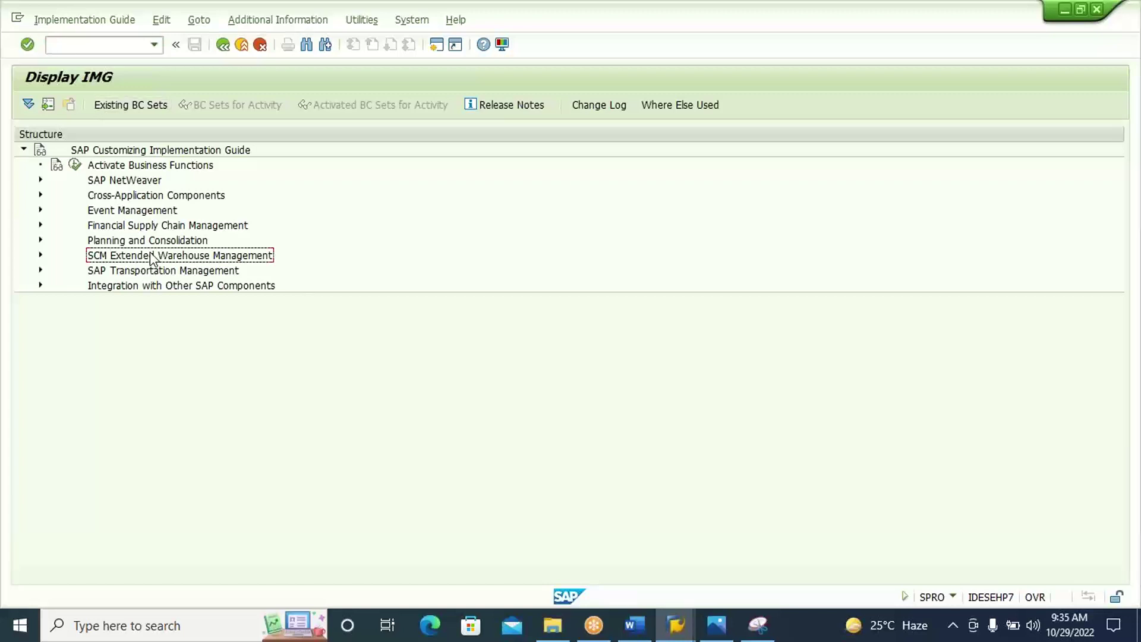
key("Right")
key("Down")
key("Right")
key("Down")
key("Down")
key("Down")
key("Down")
key("Down")
key("Right")
key("Down")
key("Down")
key("Down")
key("Down")
key("Down")
key("Right")
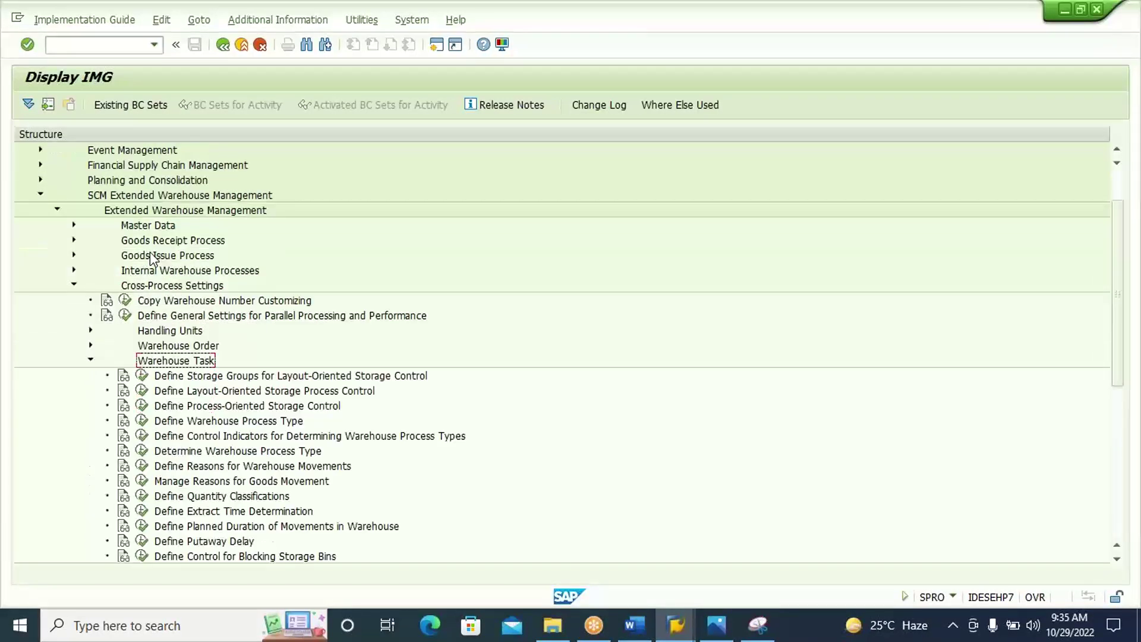
key("Down")
key("Down")
key("Down")
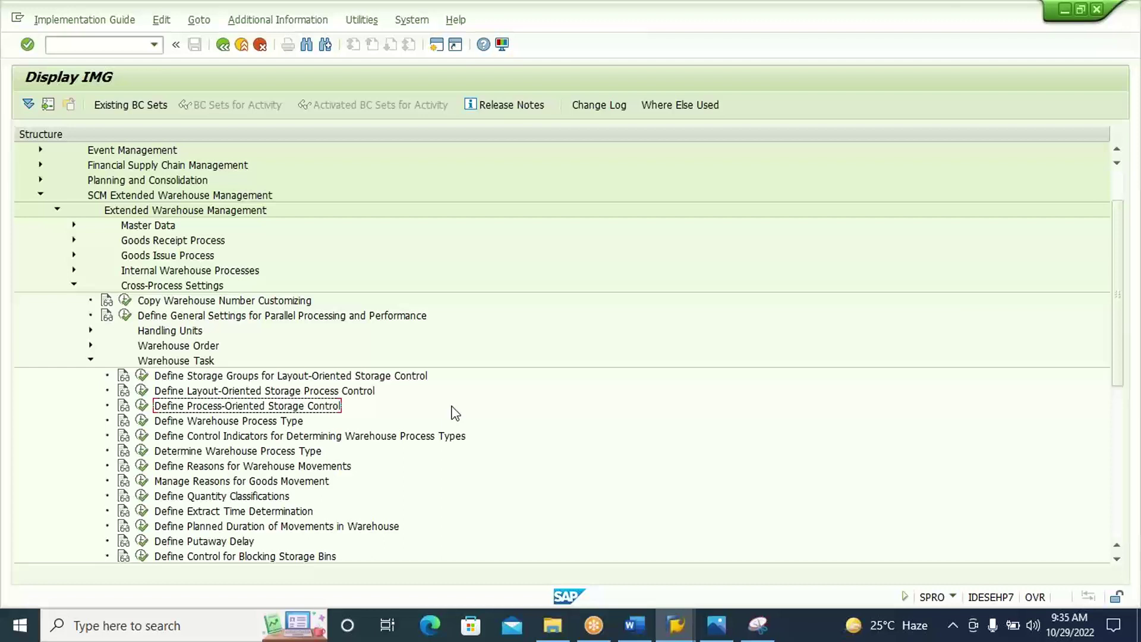
Paste the heading 'Define Process-Oriented Storage Control' into Word with a new line below.
left_click(634, 633)
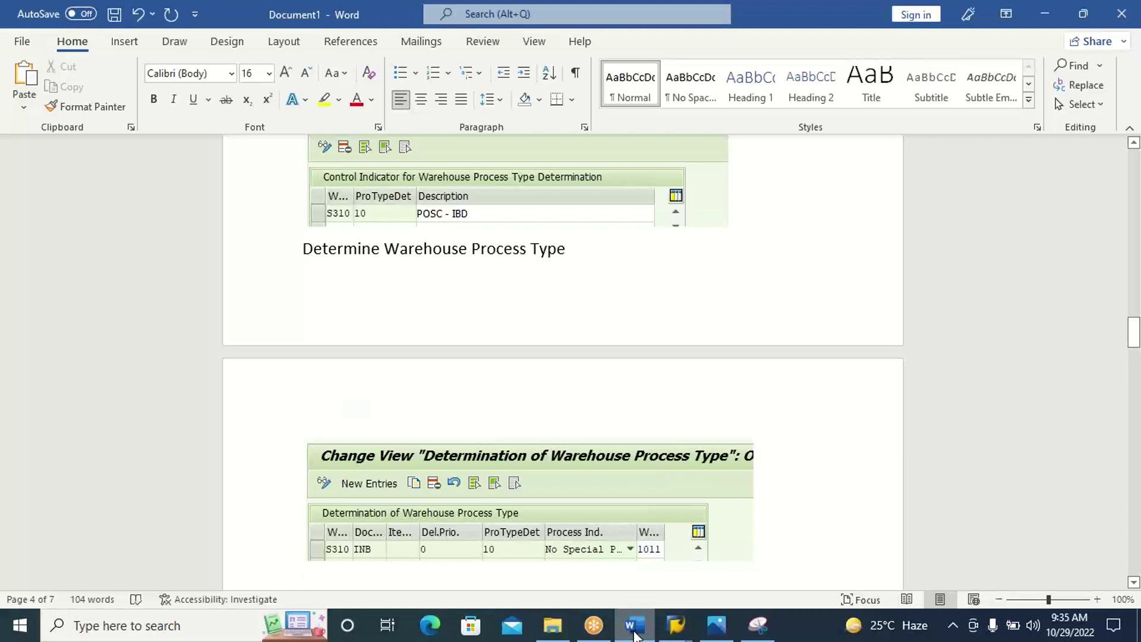
type("Define Process-Oriented Storage Control")
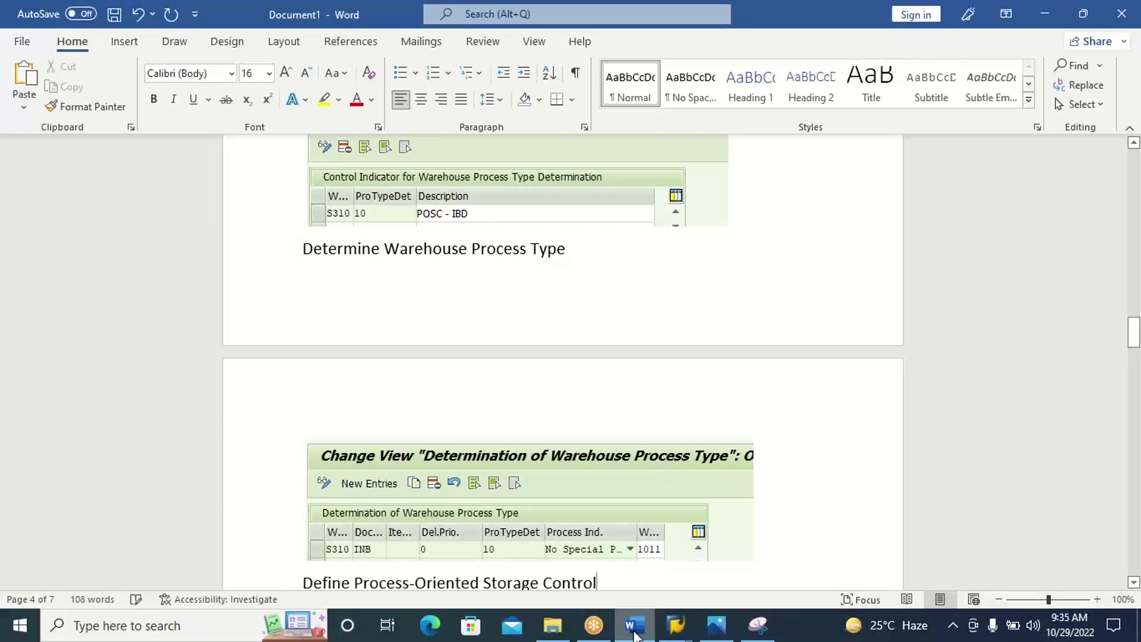
key("Return")
Run Define Process-Oriented Storage Control in SAP, then return to the customizing tree.
left_click(634, 633)
left_click(172, 406)
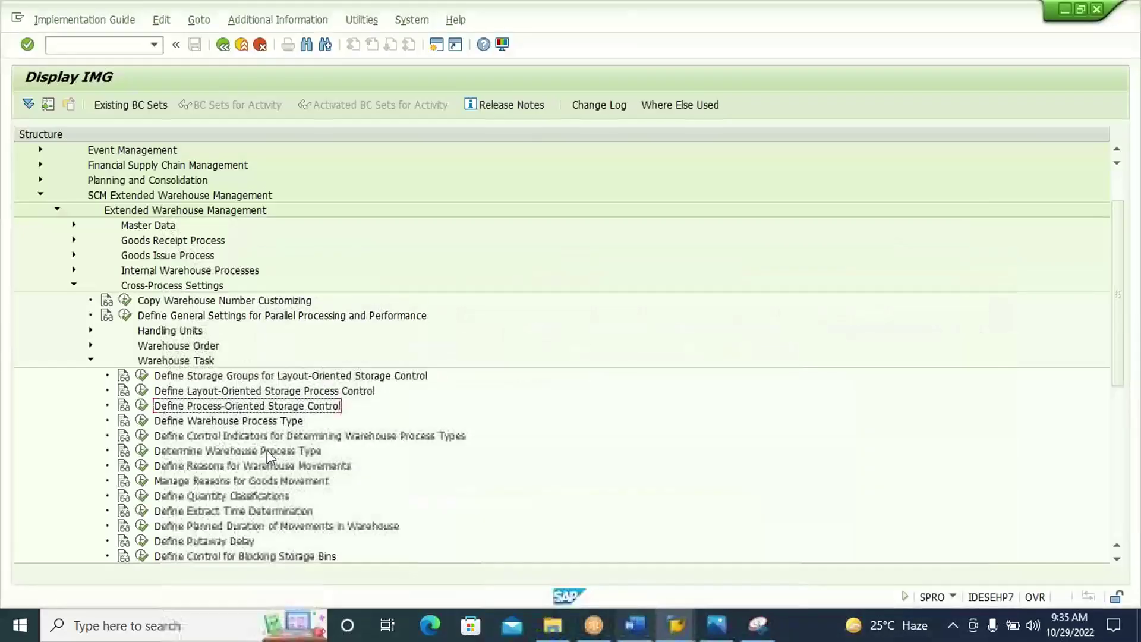
left_click(142, 408)
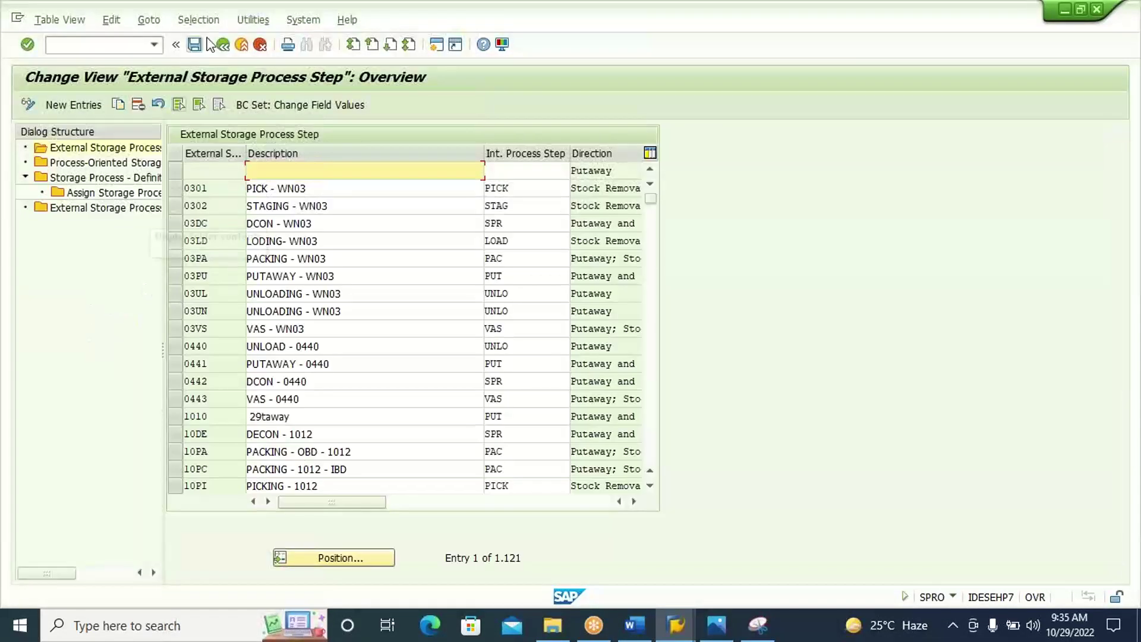
left_click(222, 45)
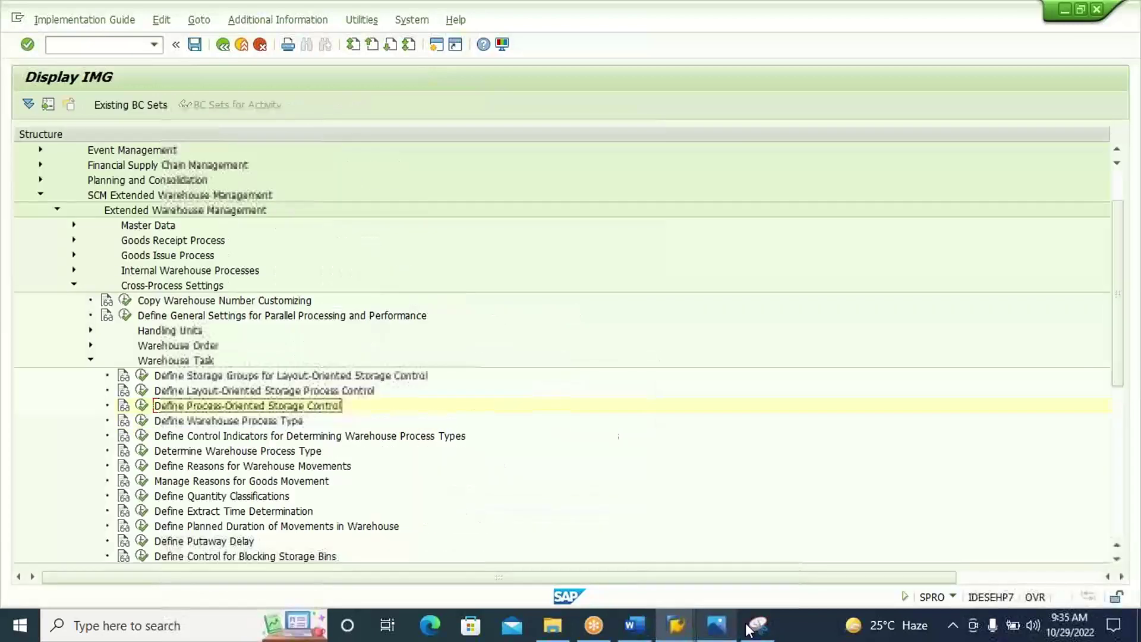
Capture the IMG tree showing the activity path and paste it under the Word heading.
left_click(759, 626)
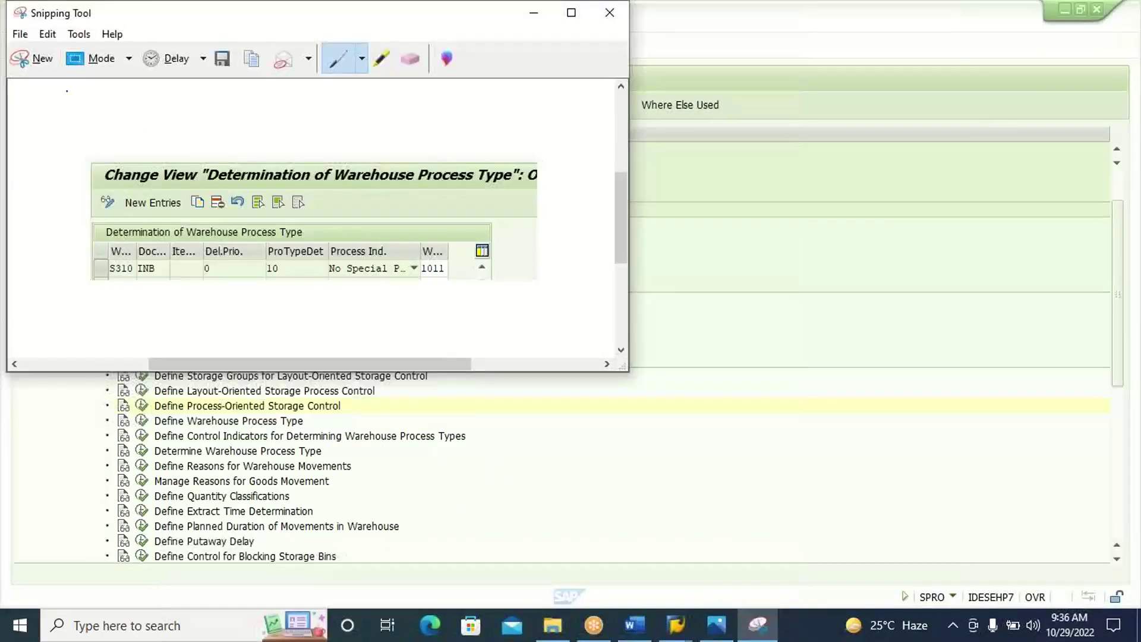
left_click(40, 67)
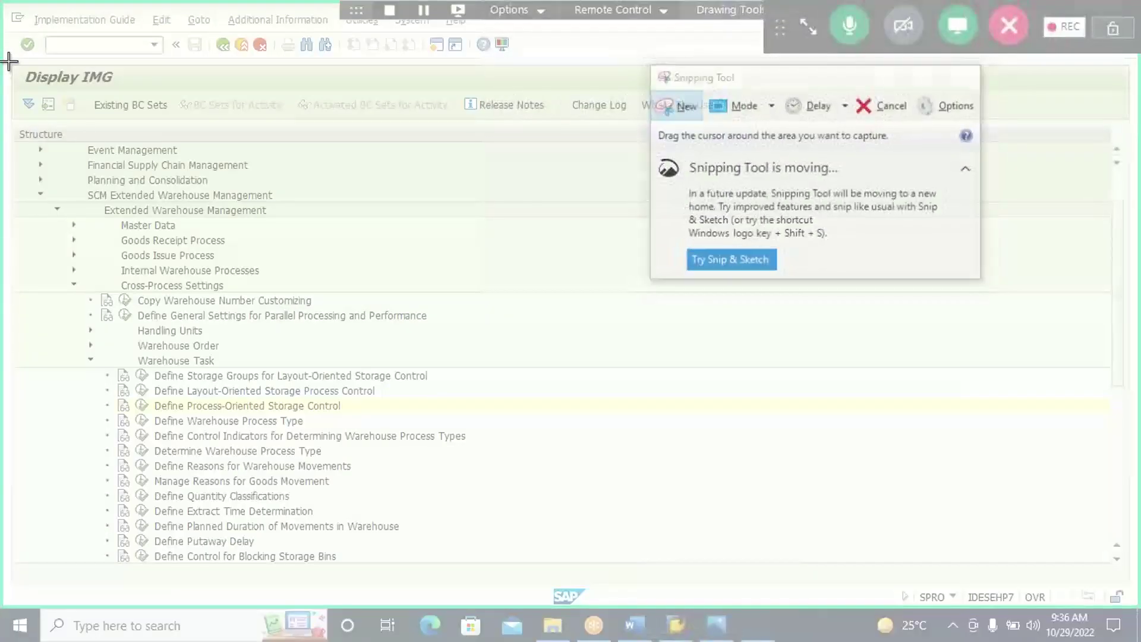
left_click_drag(8, 60, 467, 416)
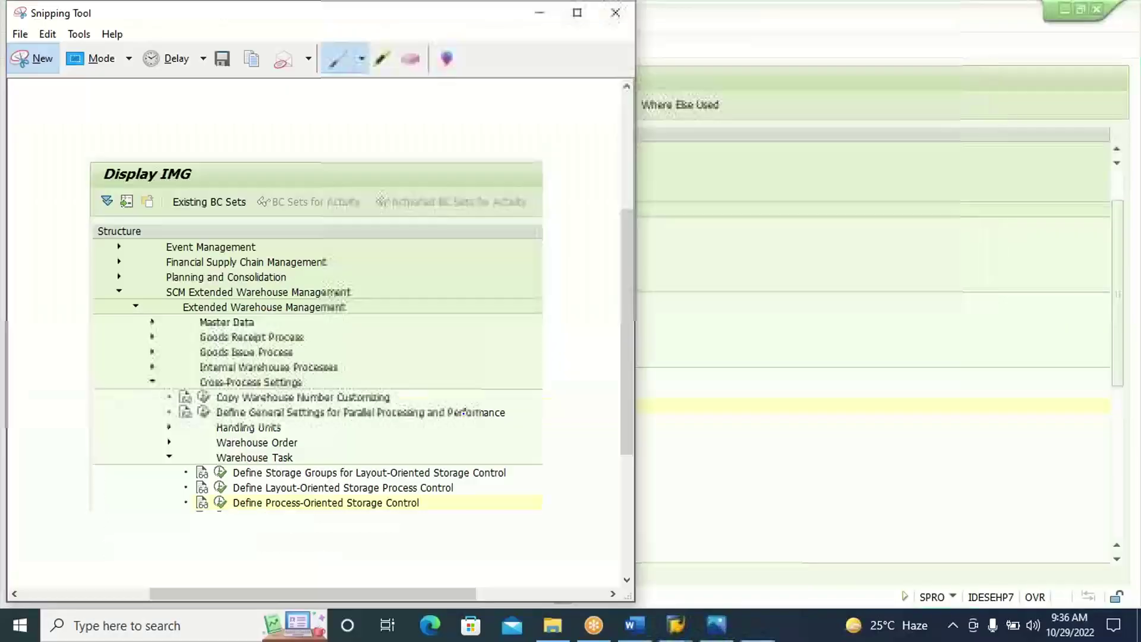
left_click(632, 635)
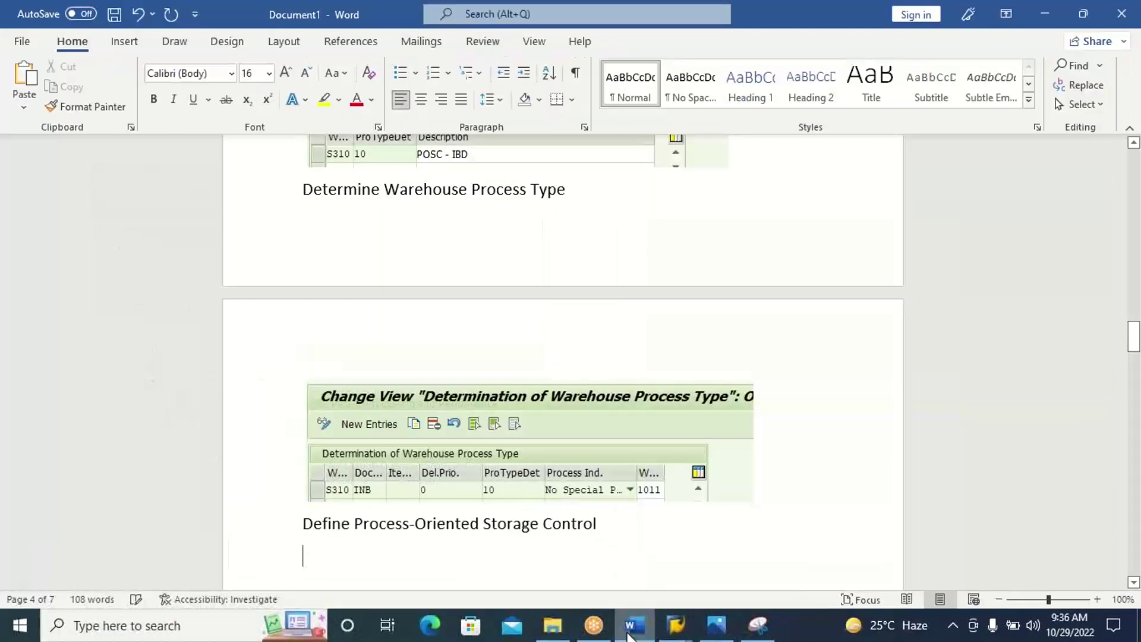
key("ctrl+v")
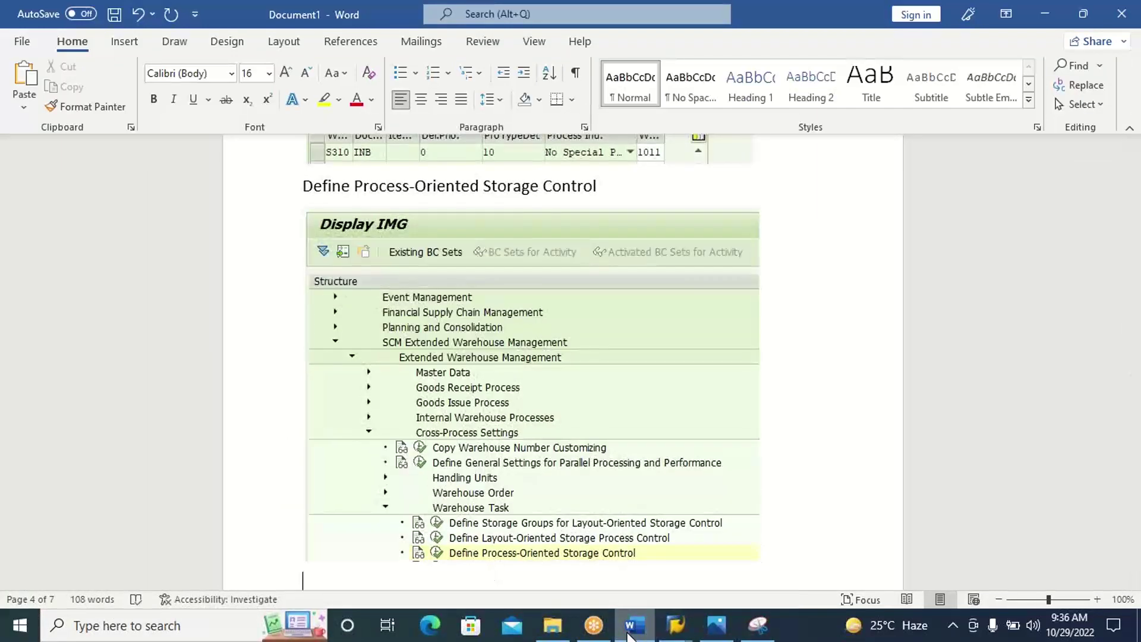
left_click(631, 635)
Execute Define Process-Oriented Storage Control again from the customizing tree.
left_click(721, 405)
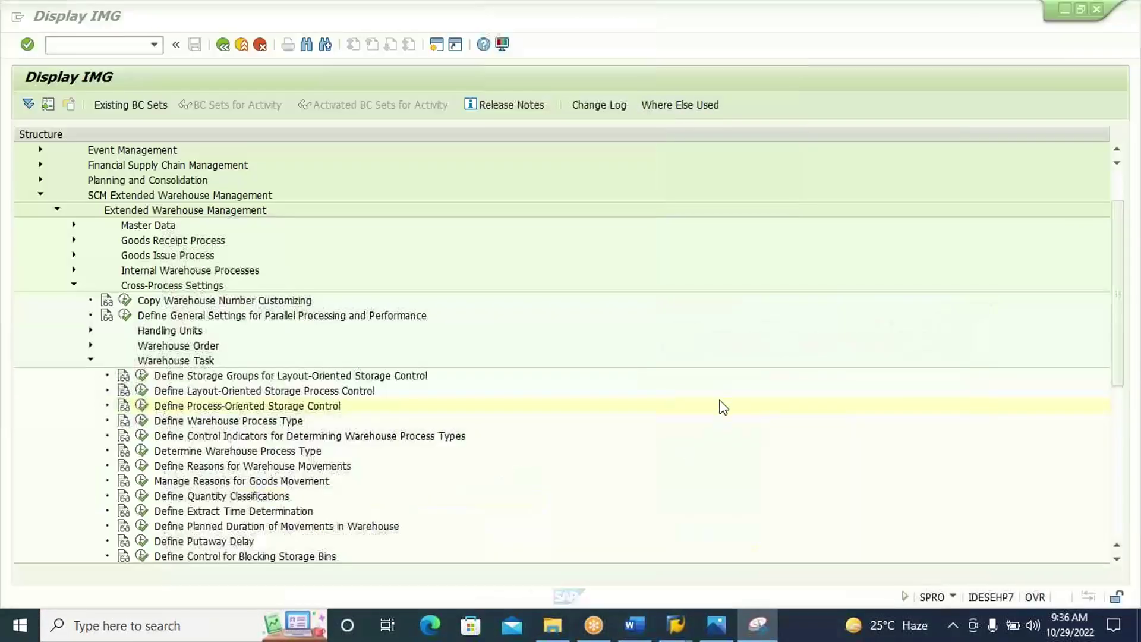
left_click(285, 410)
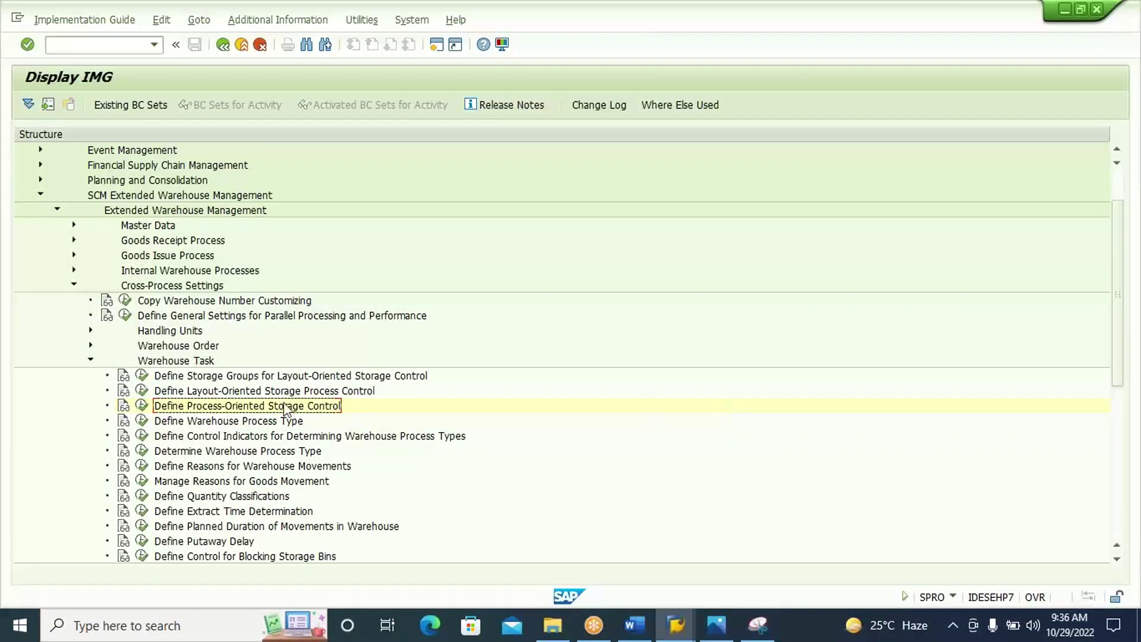
left_click(143, 405)
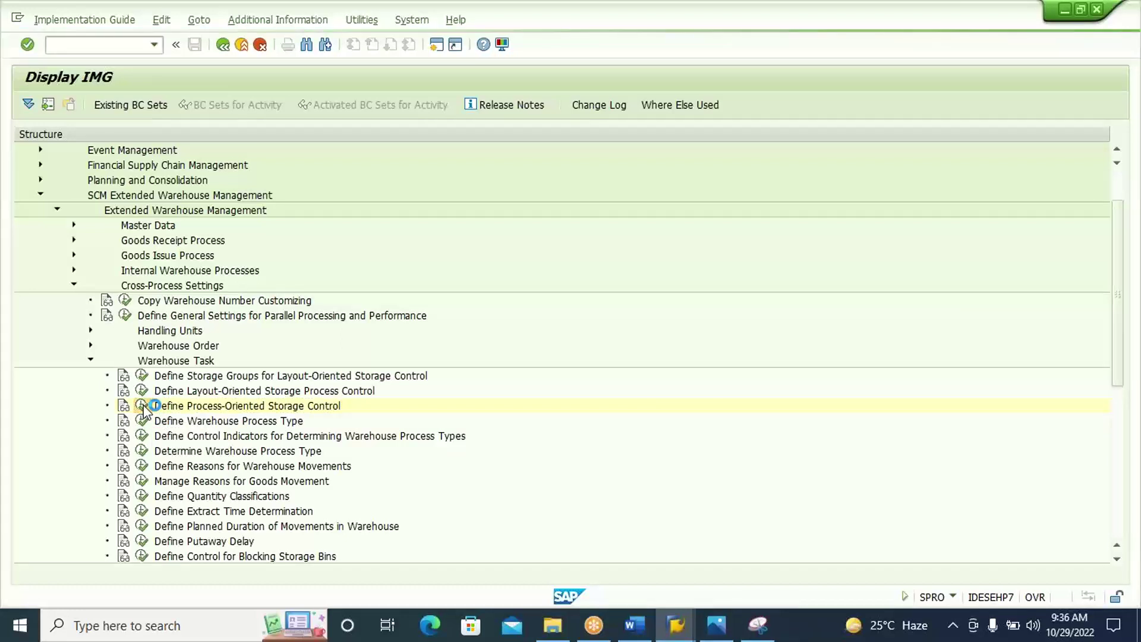
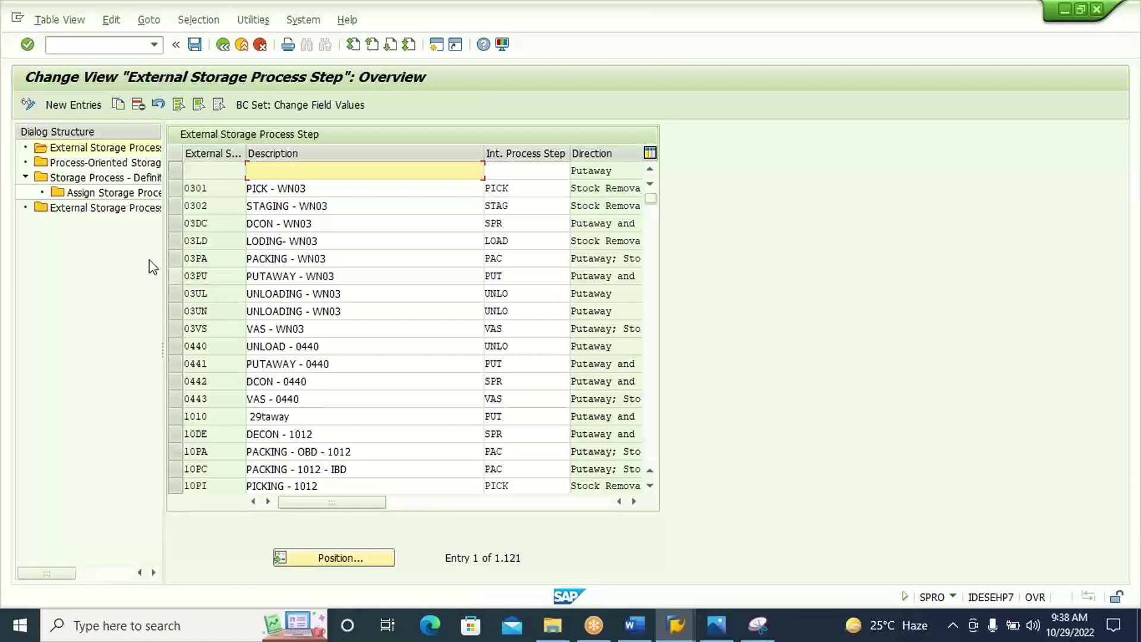
Add a new entry under External Storage Process Step with step code 310U.
double_click(132, 149)
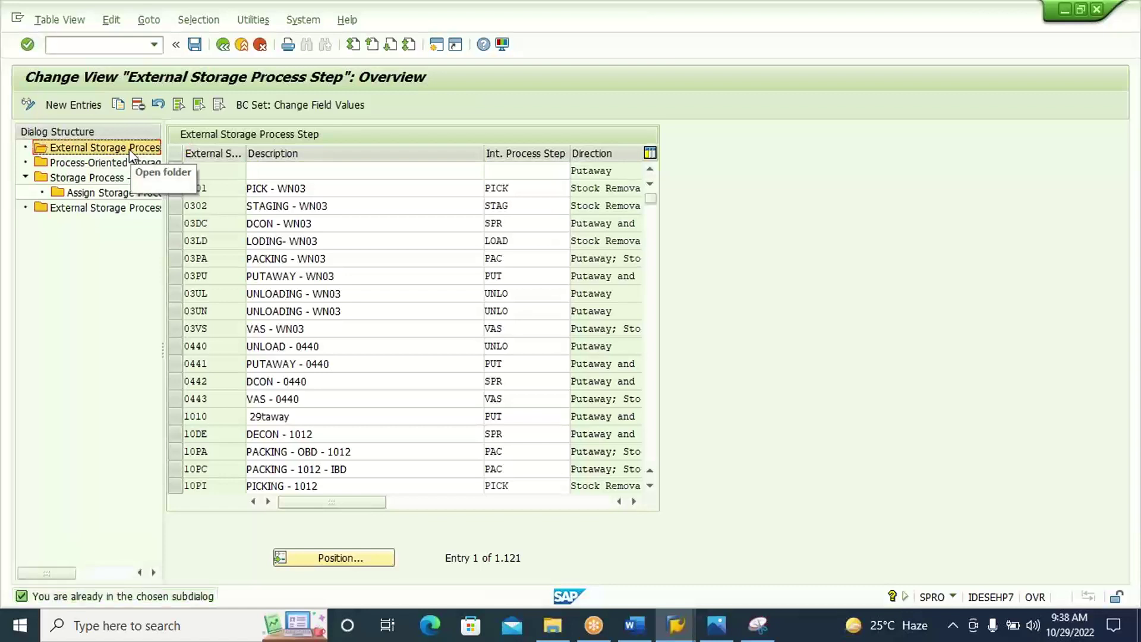
left_click(88, 105)
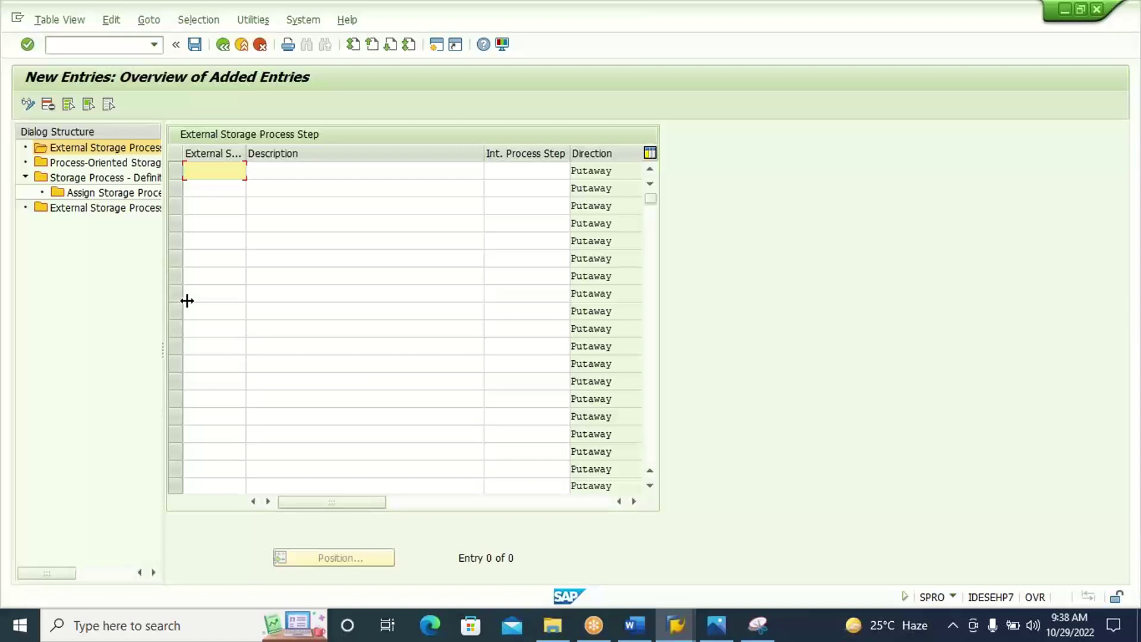
type("3100")
Enter 'UNLOADING - S310' as the description of step 310U.
left_click(281, 173)
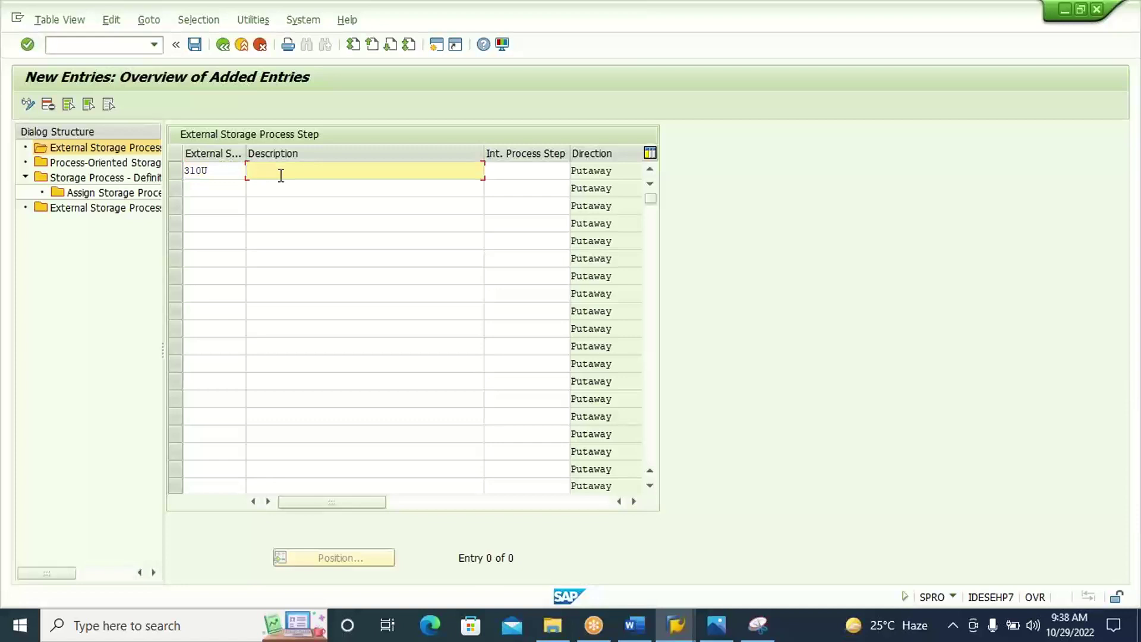
type("UNLOA")
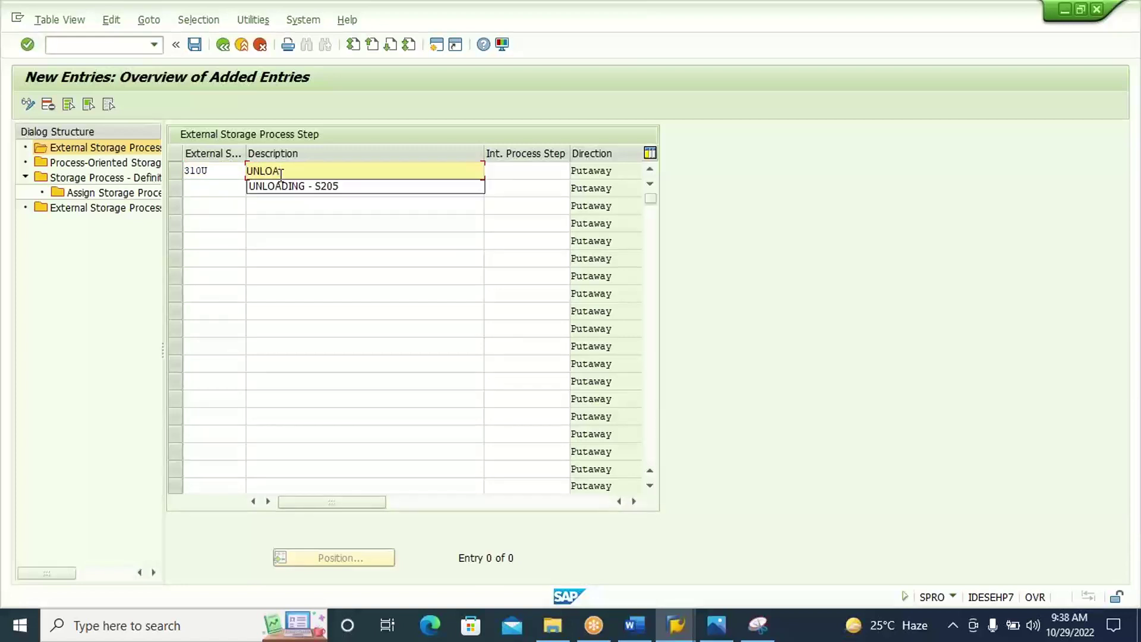
type("DING - S310")
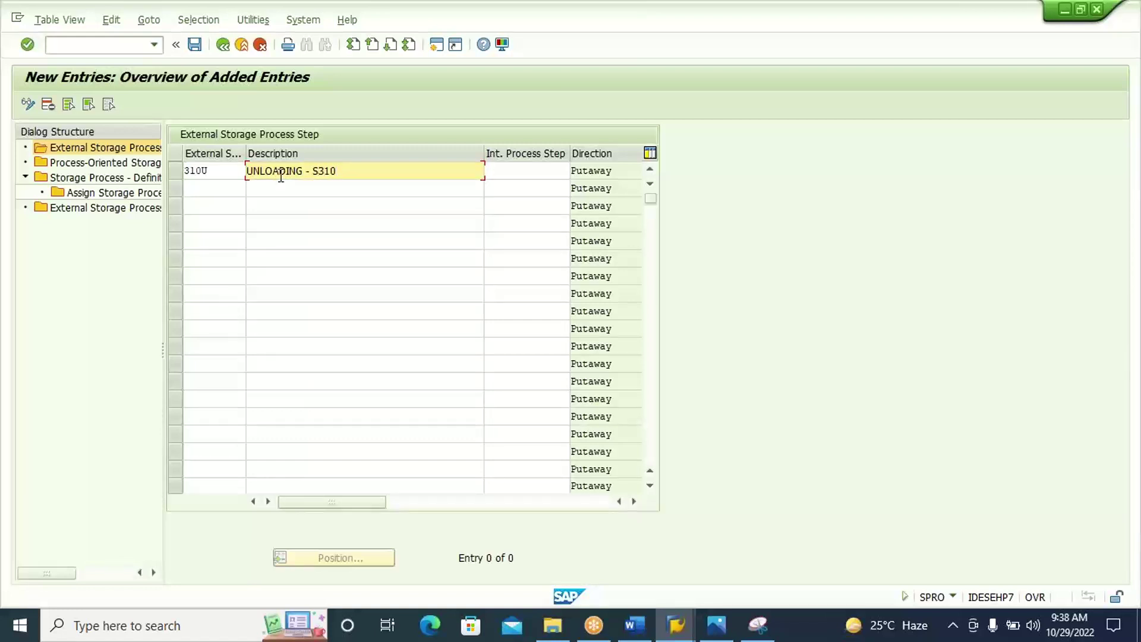
left_click(225, 171)
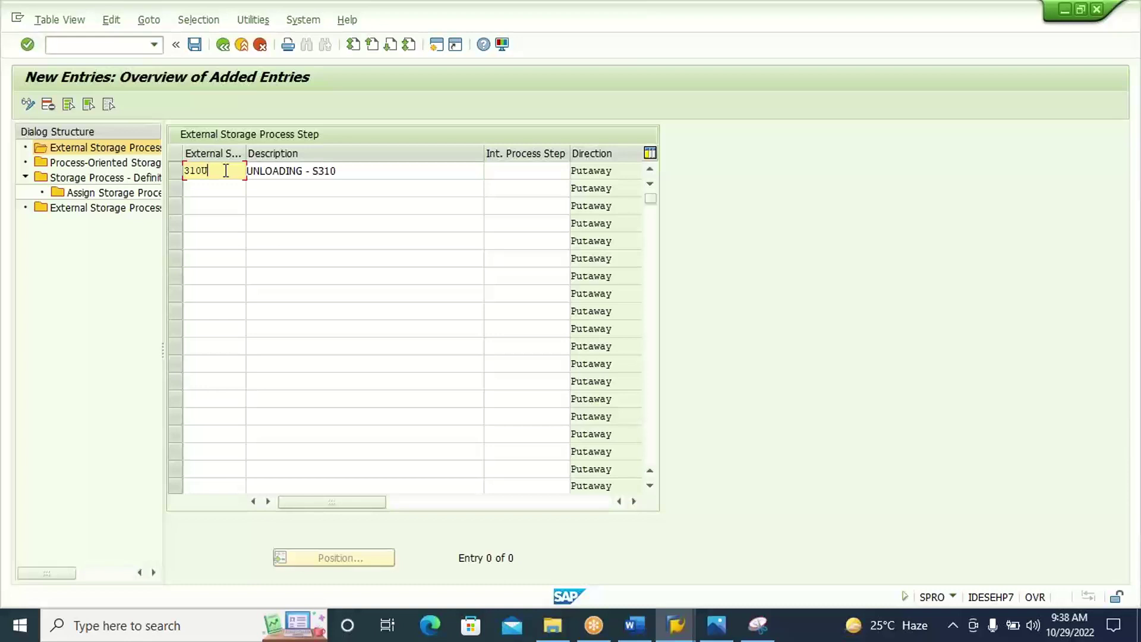
left_click(348, 171)
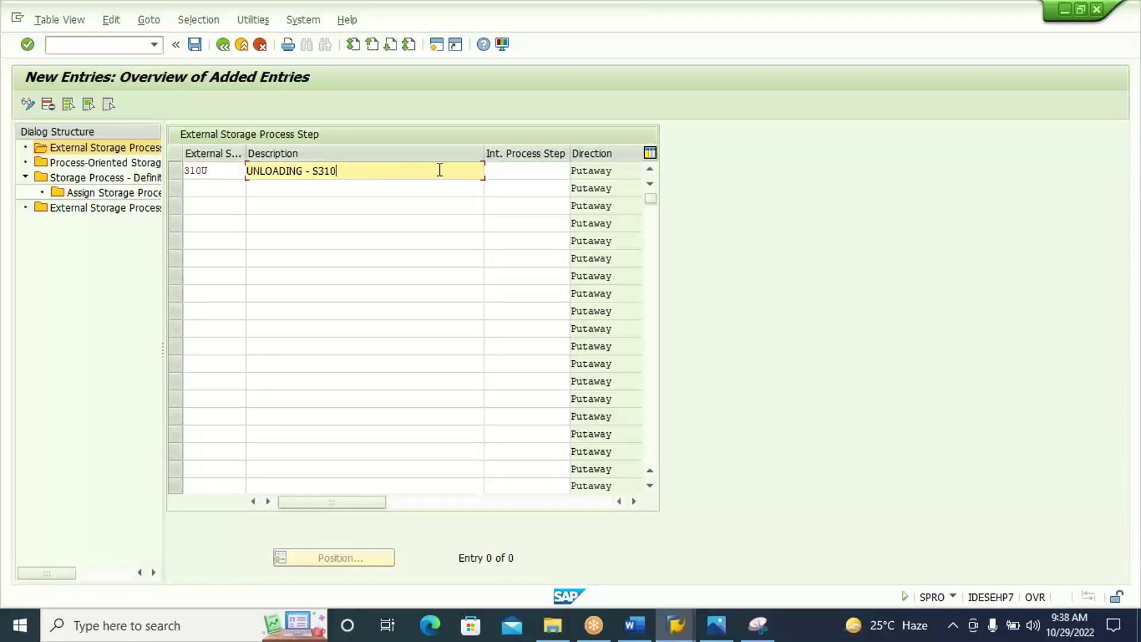
left_click(511, 170)
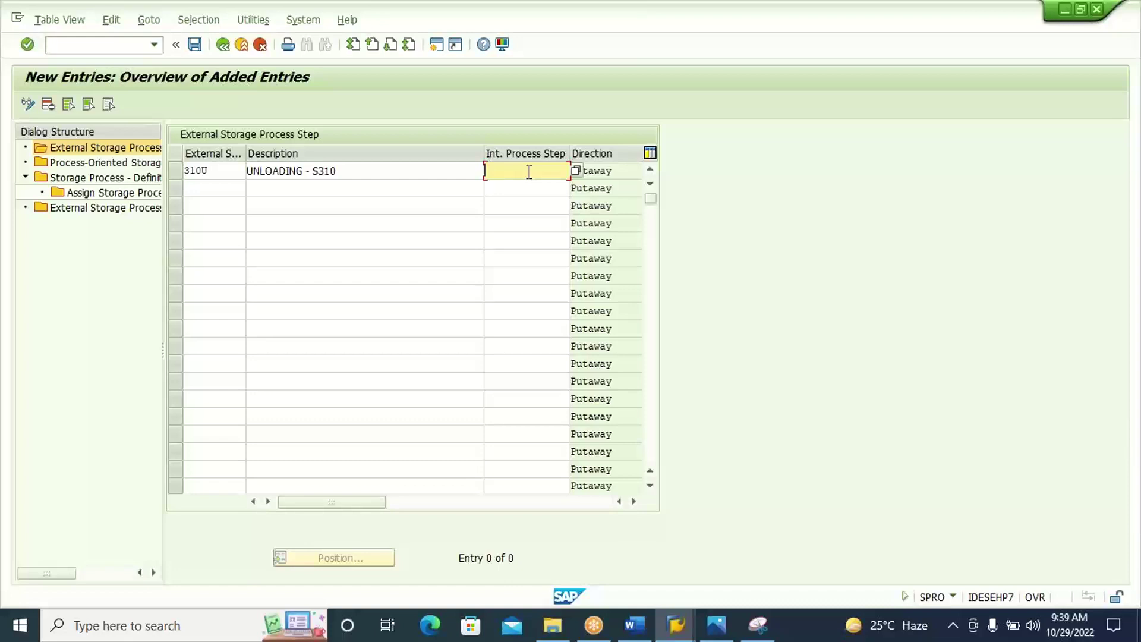
Choose UNLO (Unload) from the F4 value help as 310U's internal process step.
left_click(575, 170)
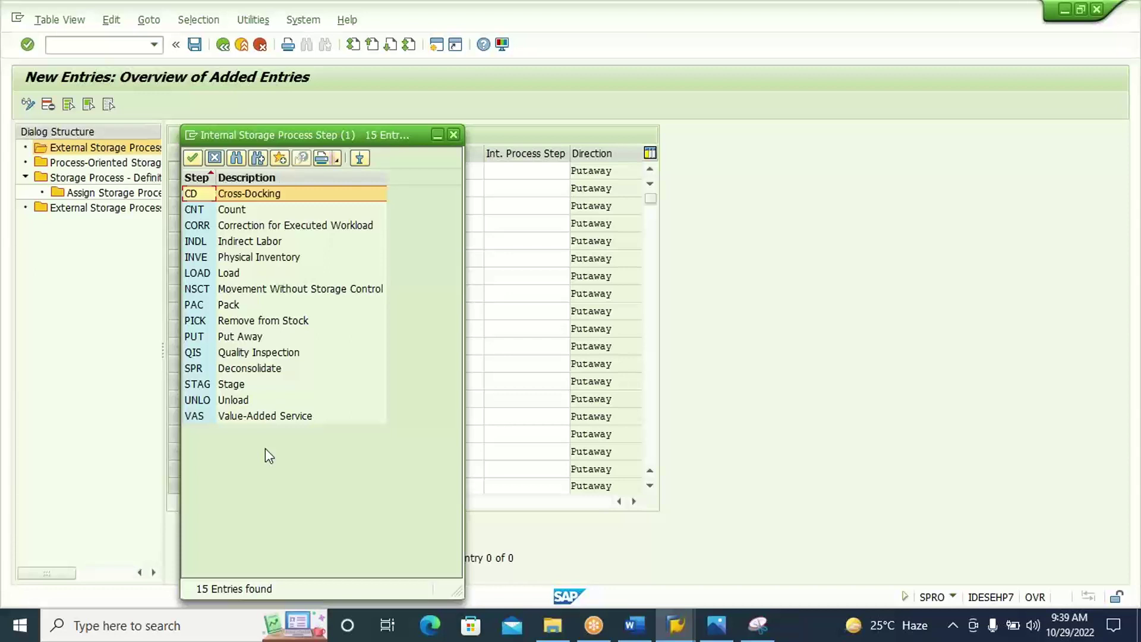
left_click(453, 135)
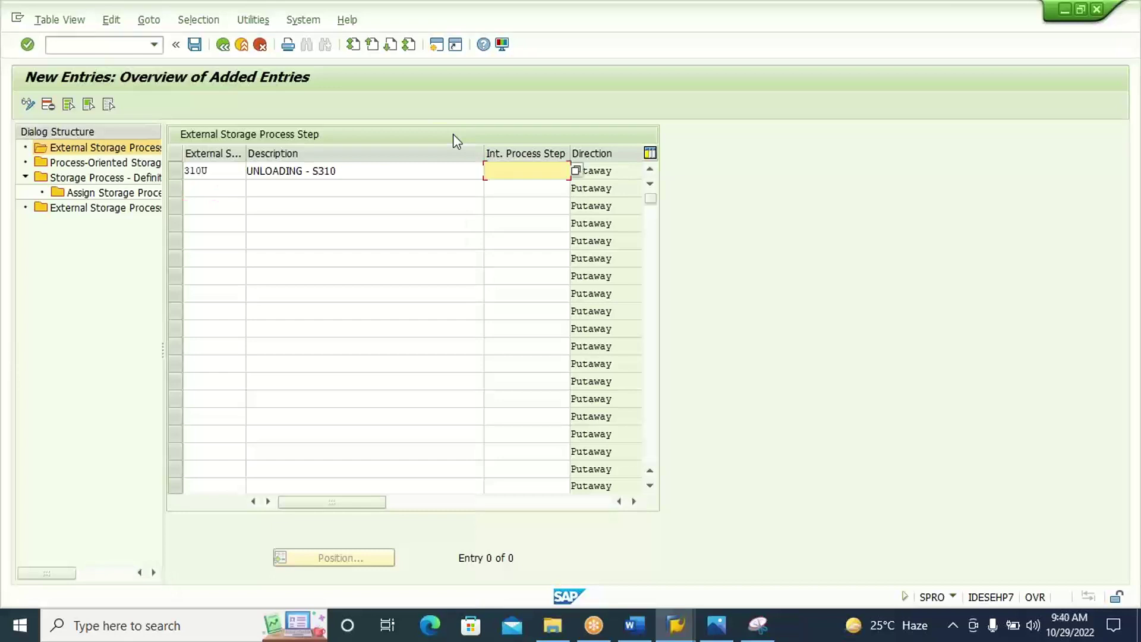
left_click(356, 170)
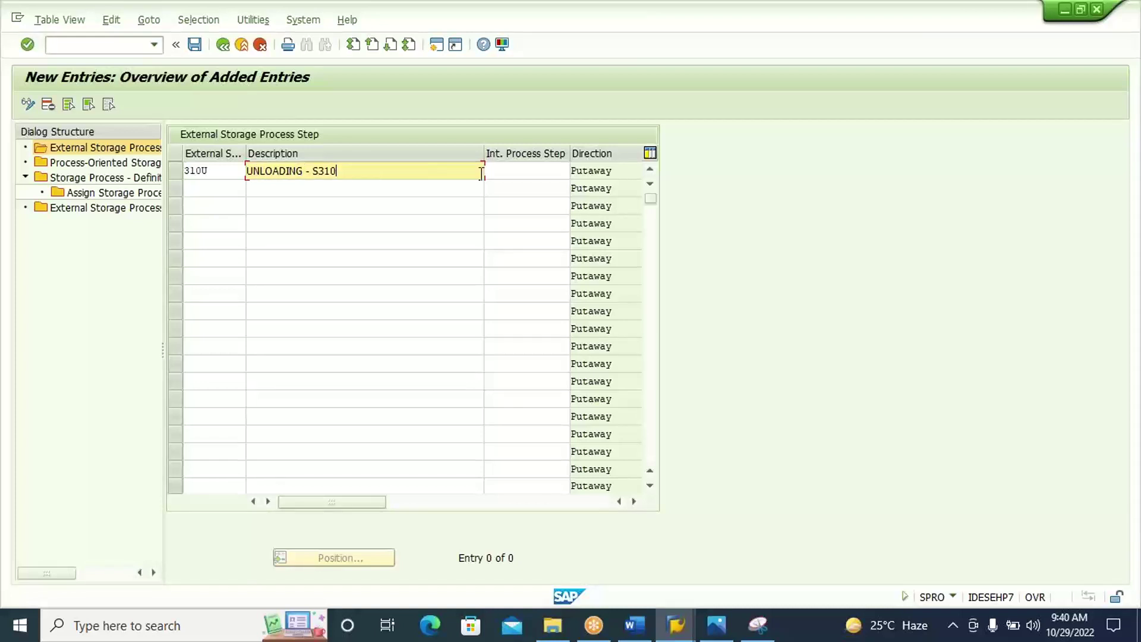
left_click(522, 173)
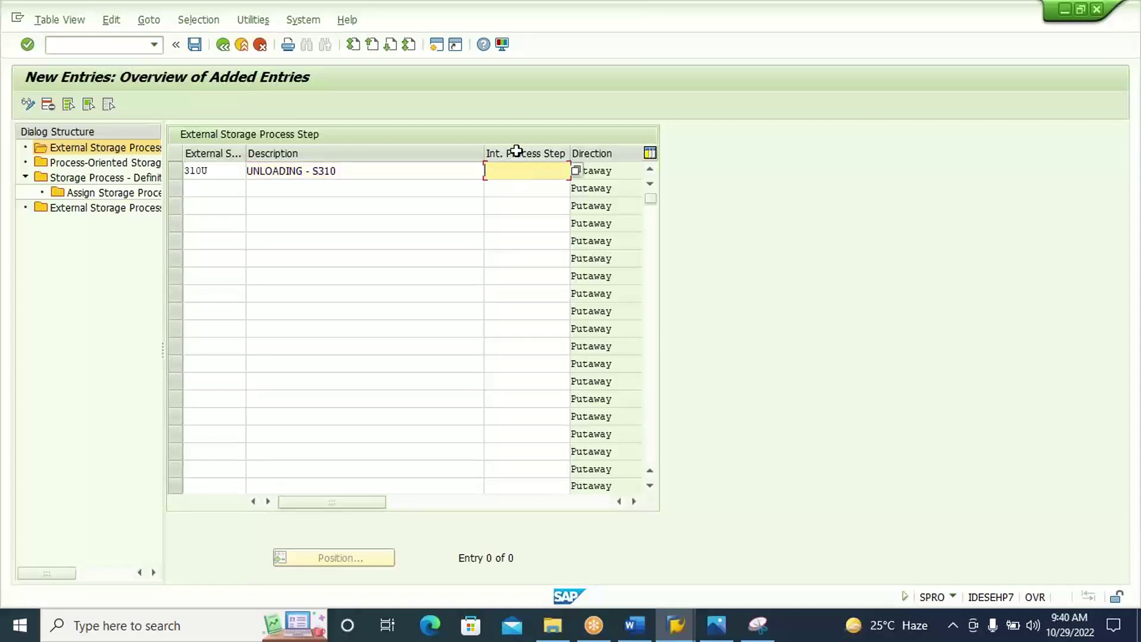
left_click(576, 172)
key("F4")
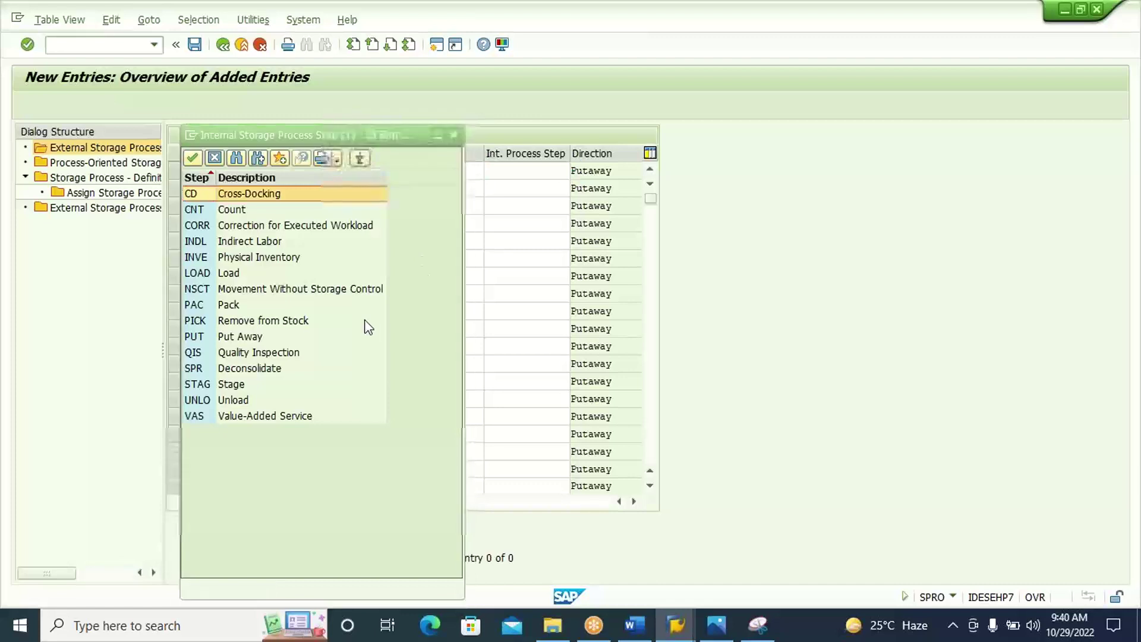
left_click(239, 400)
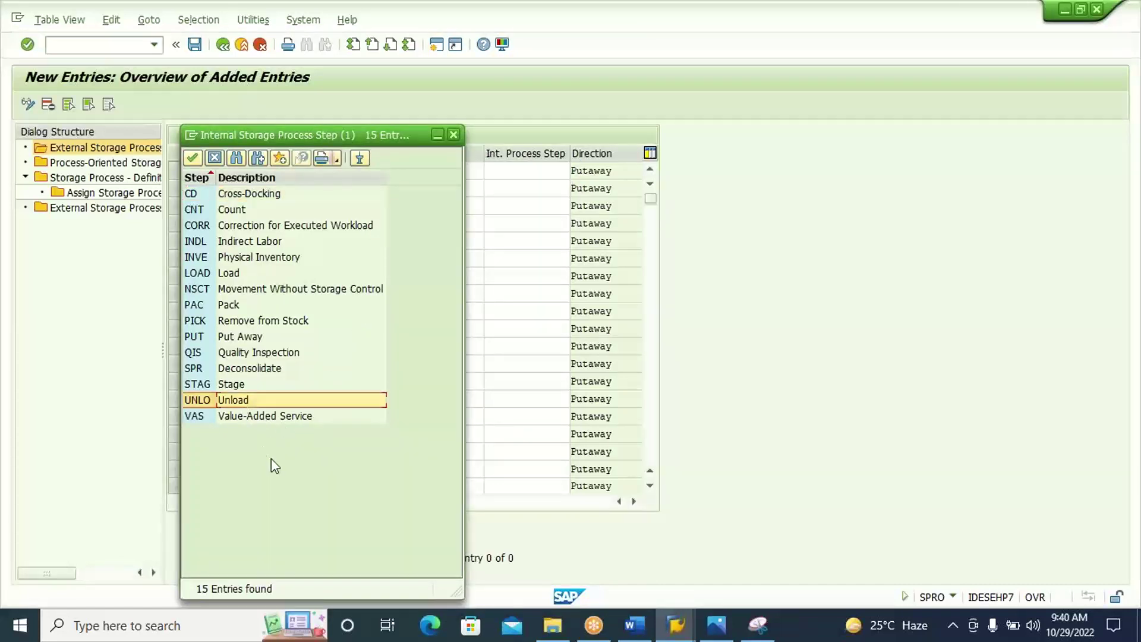
double_click(259, 402)
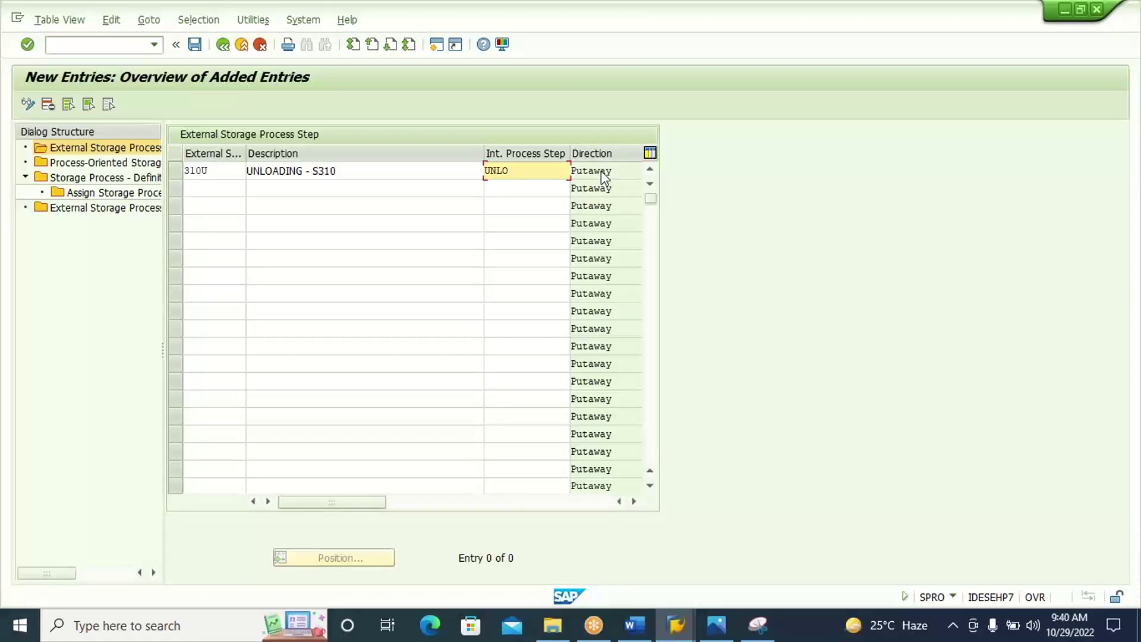
Confirm the 310U entry, keep direction Putaway, and narrow the Description column.
left_click(547, 171)
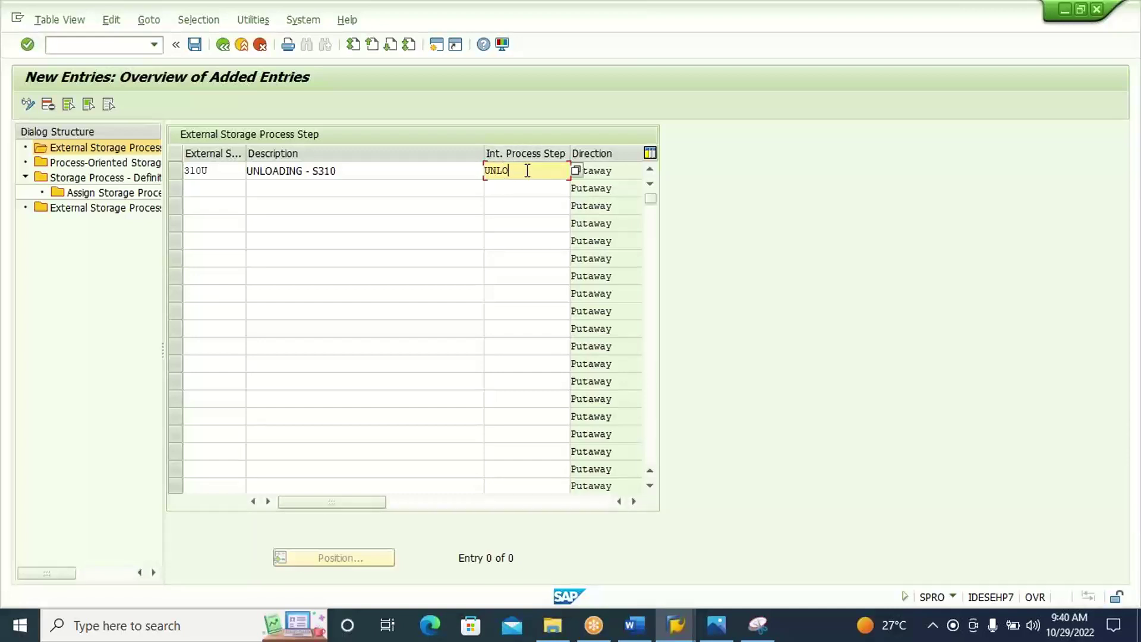
key("Return")
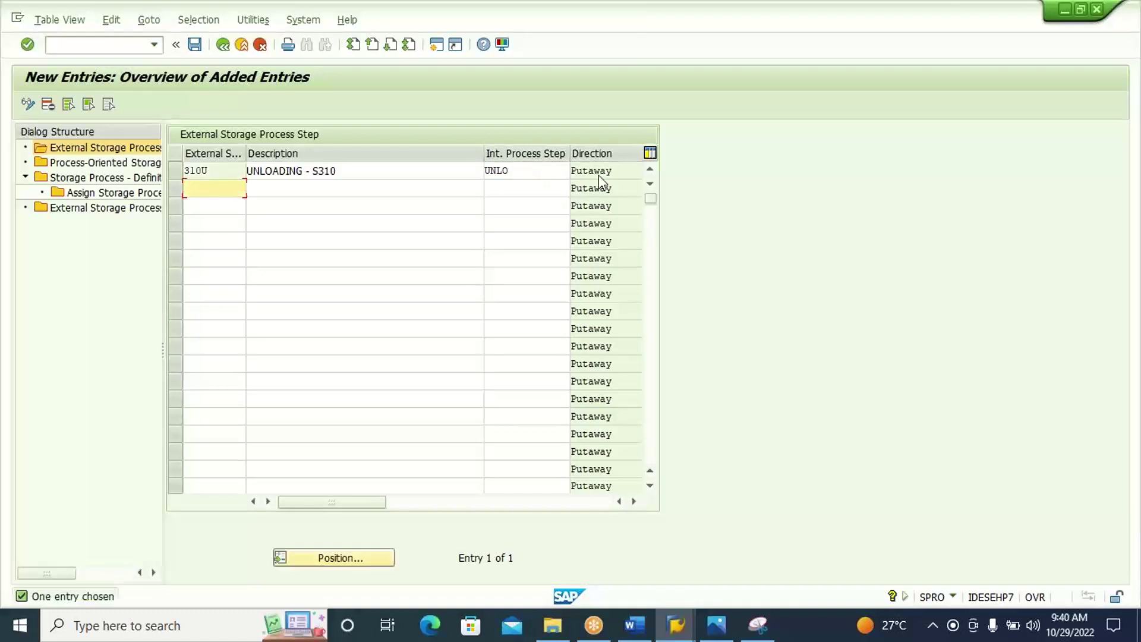
left_click(634, 501)
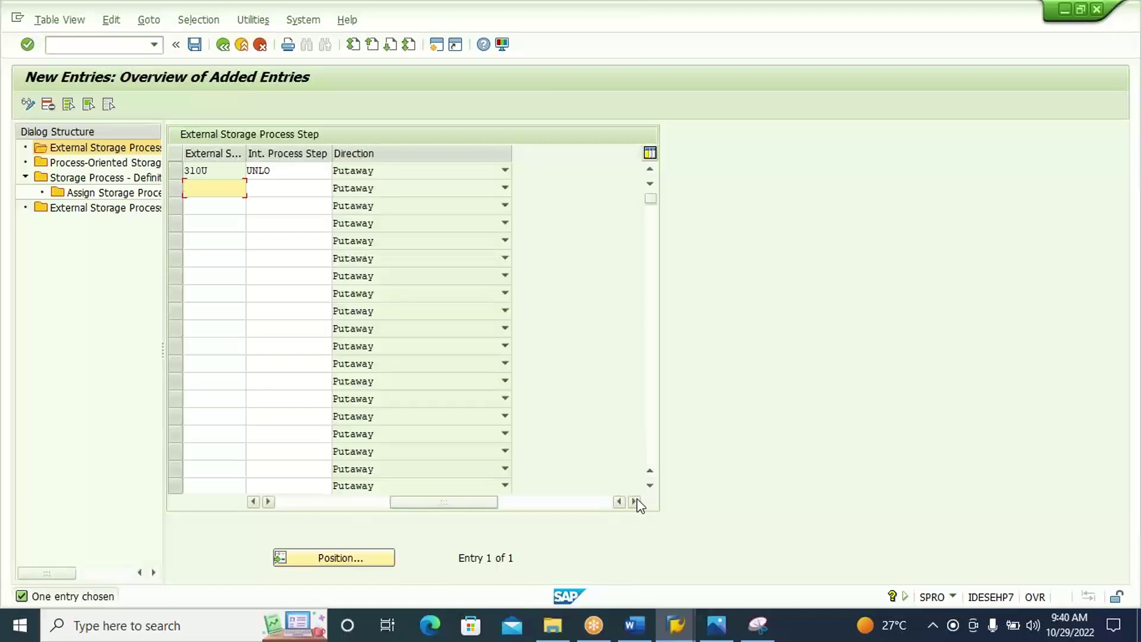
left_click(505, 172)
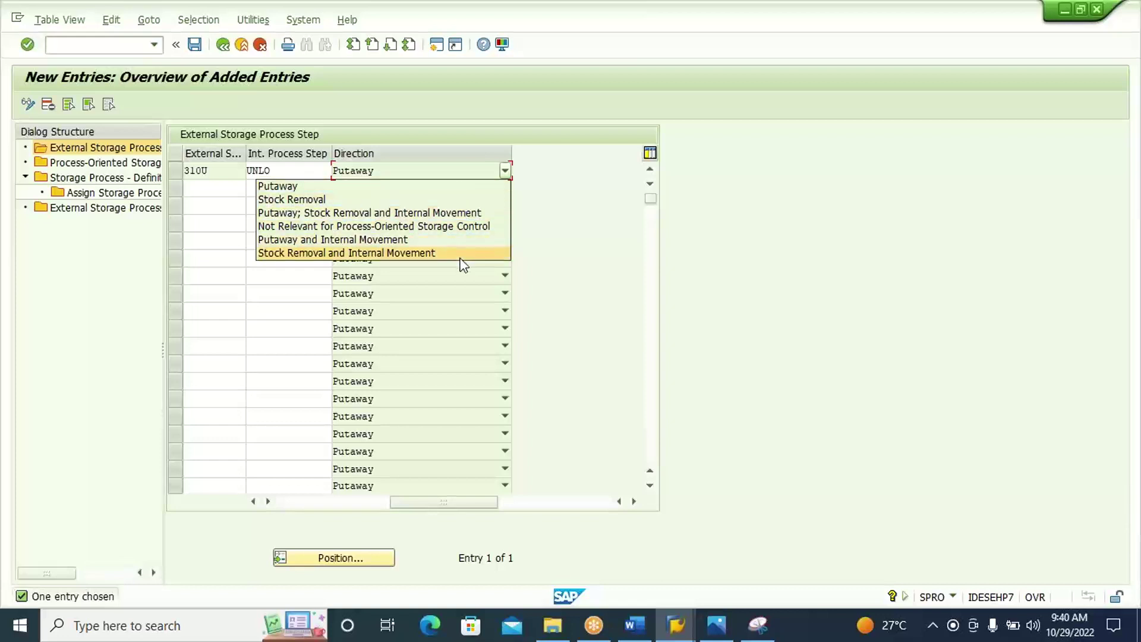
left_click(552, 199)
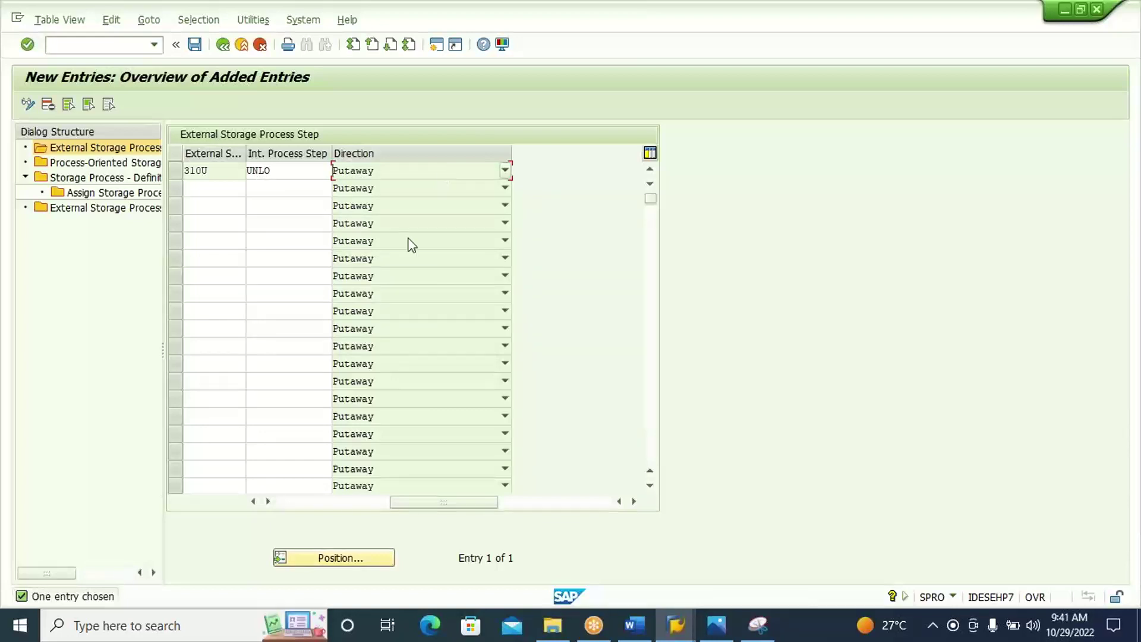
left_click(303, 504)
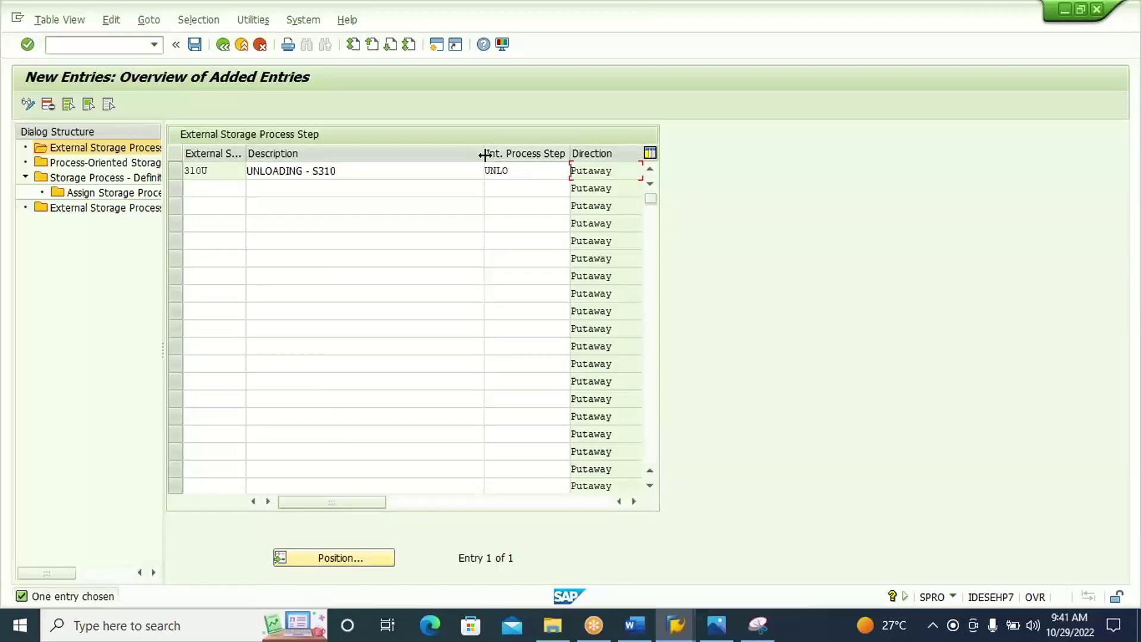
left_click_drag(483, 155, 361, 158)
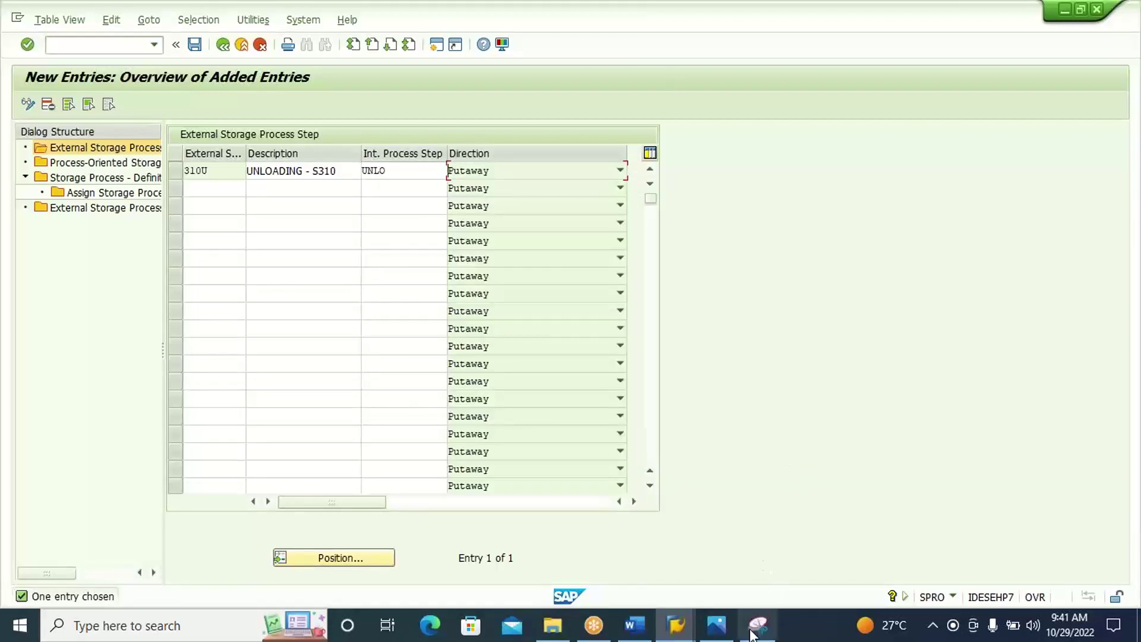
left_click(751, 631)
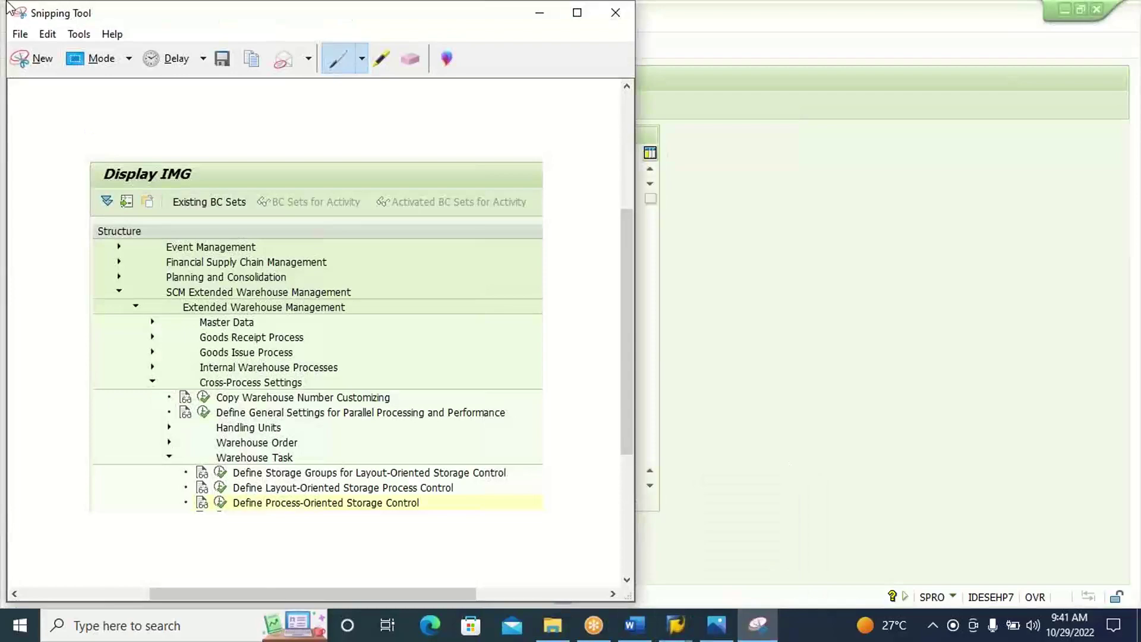
left_click(38, 60)
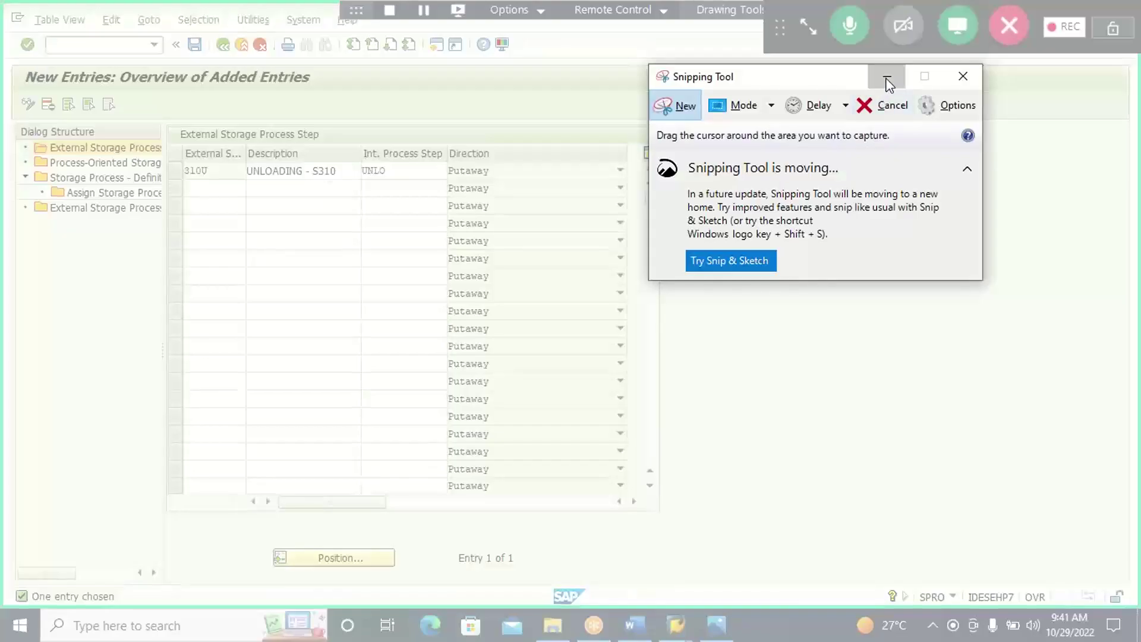
left_click(887, 78)
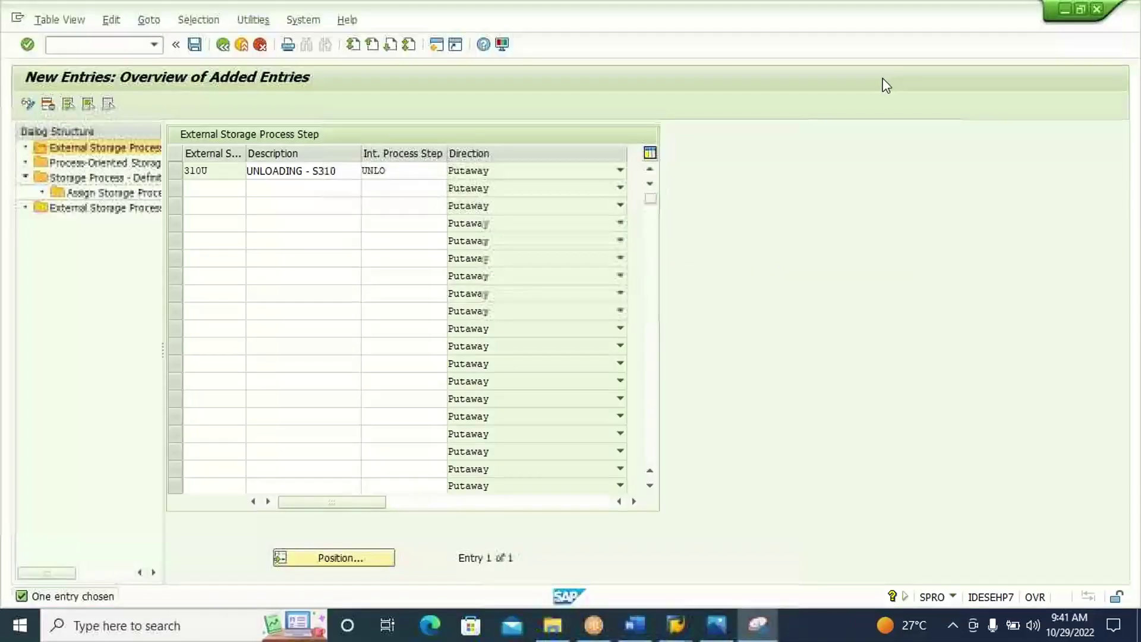
left_click(232, 190)
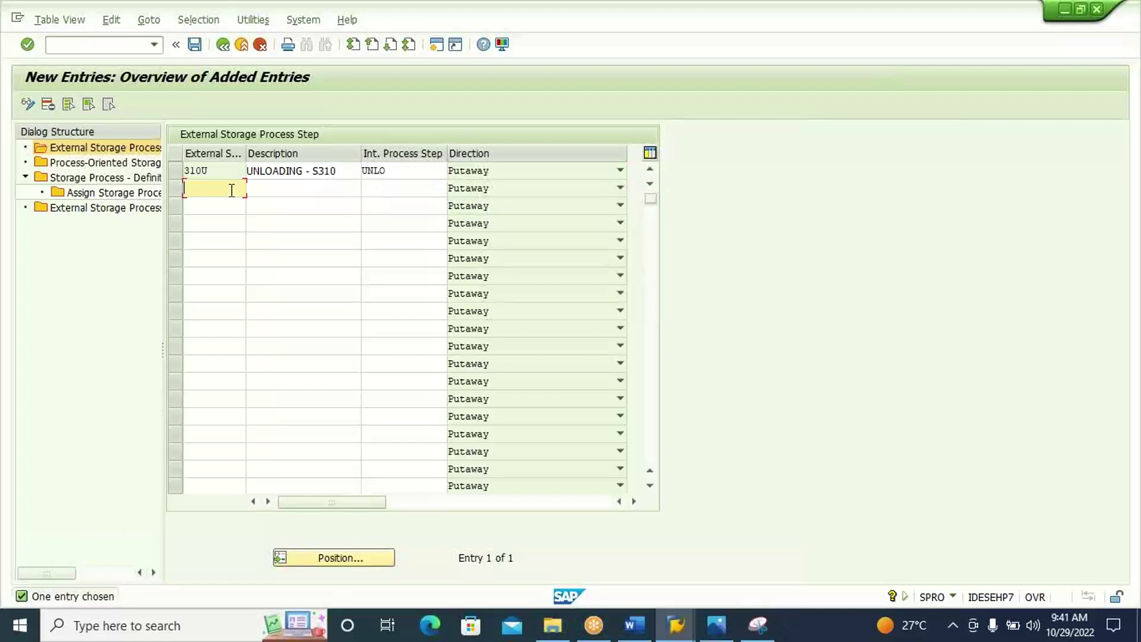
left_click(716, 625)
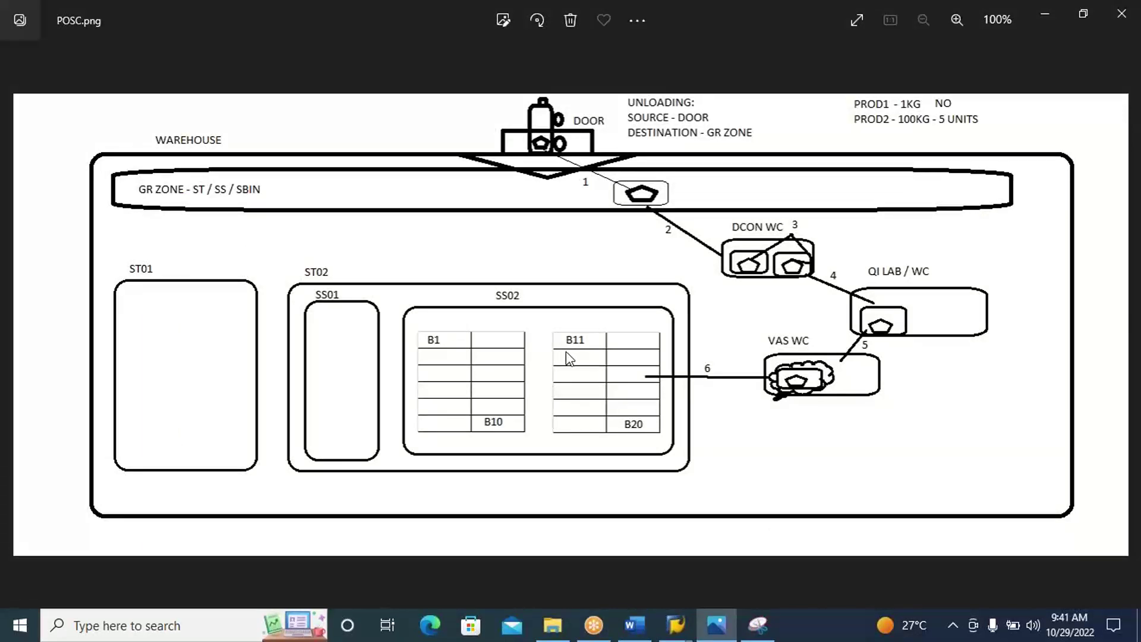
key("alt+Tab")
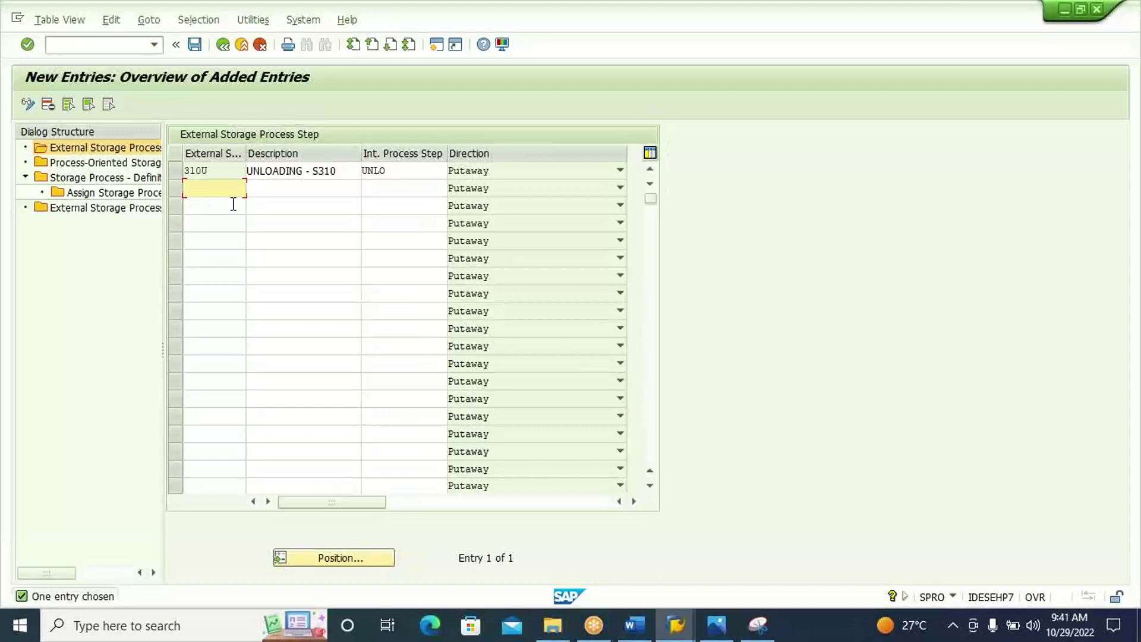
Add step 310P with description 'PUTAWAY - S310', adapted from the earlier S205 text.
type("310P")
left_click(283, 190)
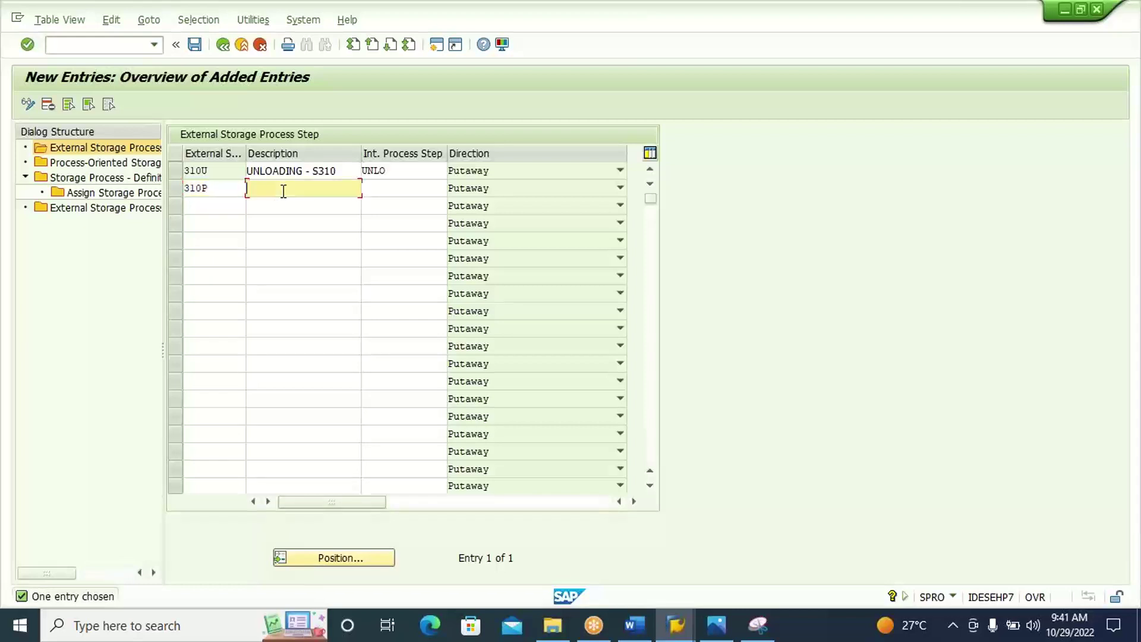
left_click(284, 191)
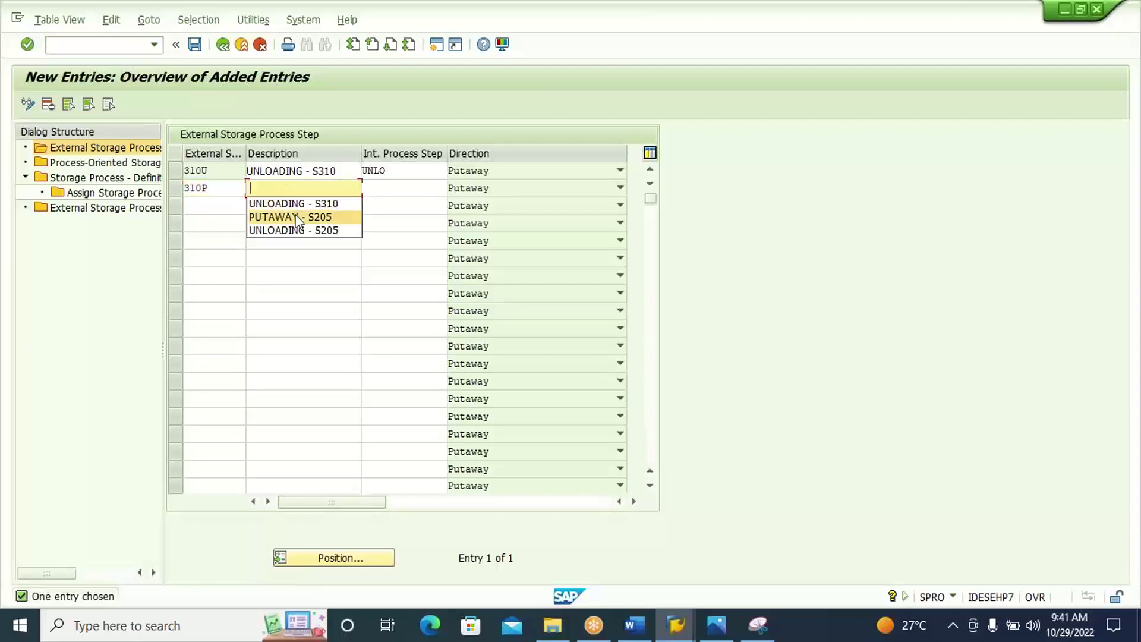
left_click(296, 218)
key("BackSpace")
key("BackSpace")
key("BackSpace")
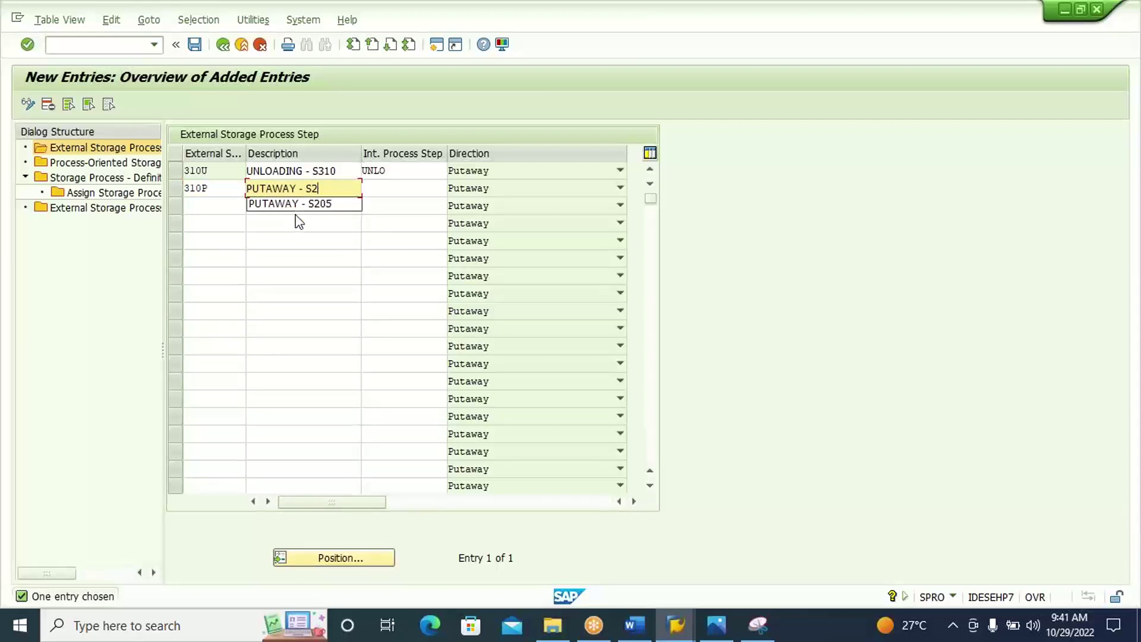
key("BackSpace")
type("S310")
left_click(217, 187)
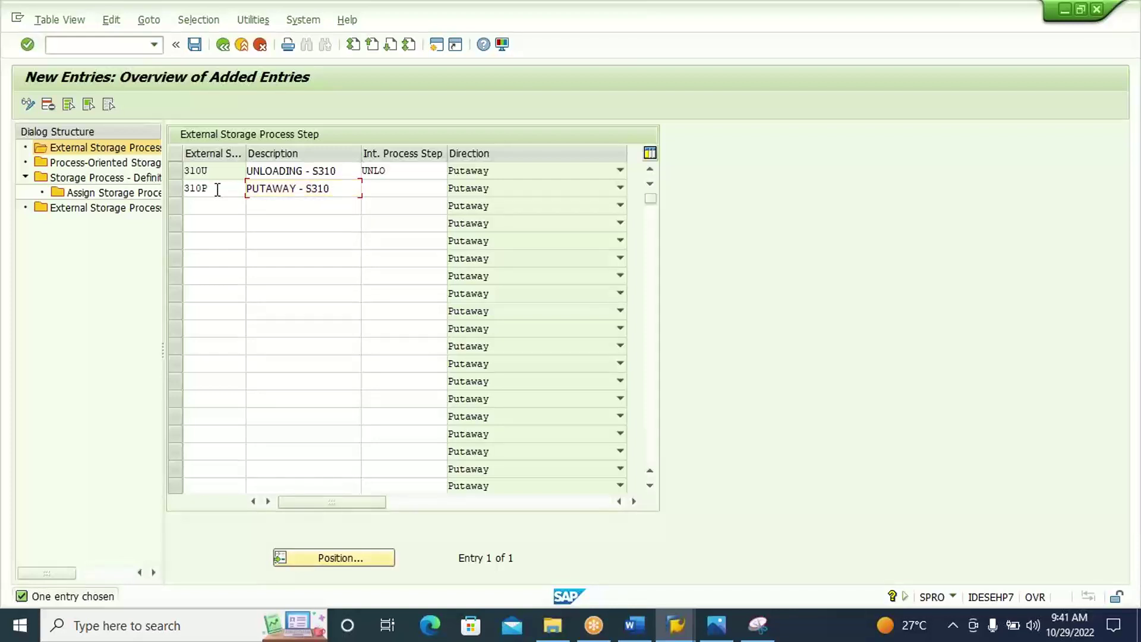
Give 310P internal step PUT and direction Putaway and Internal Movement, then confirm.
left_click(374, 188)
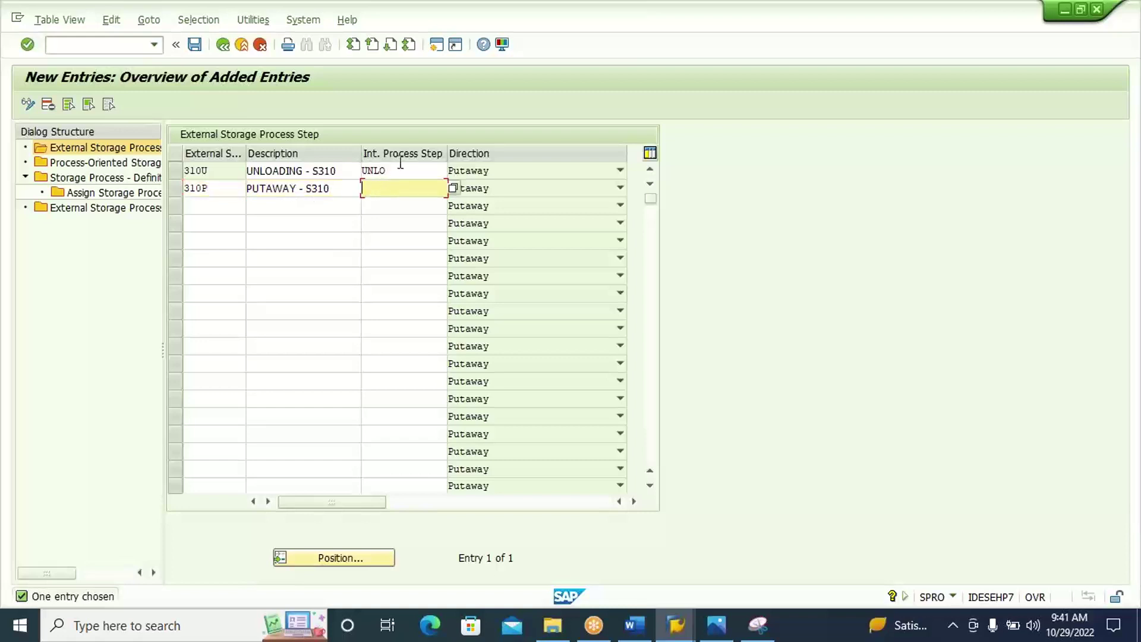
left_click(455, 190)
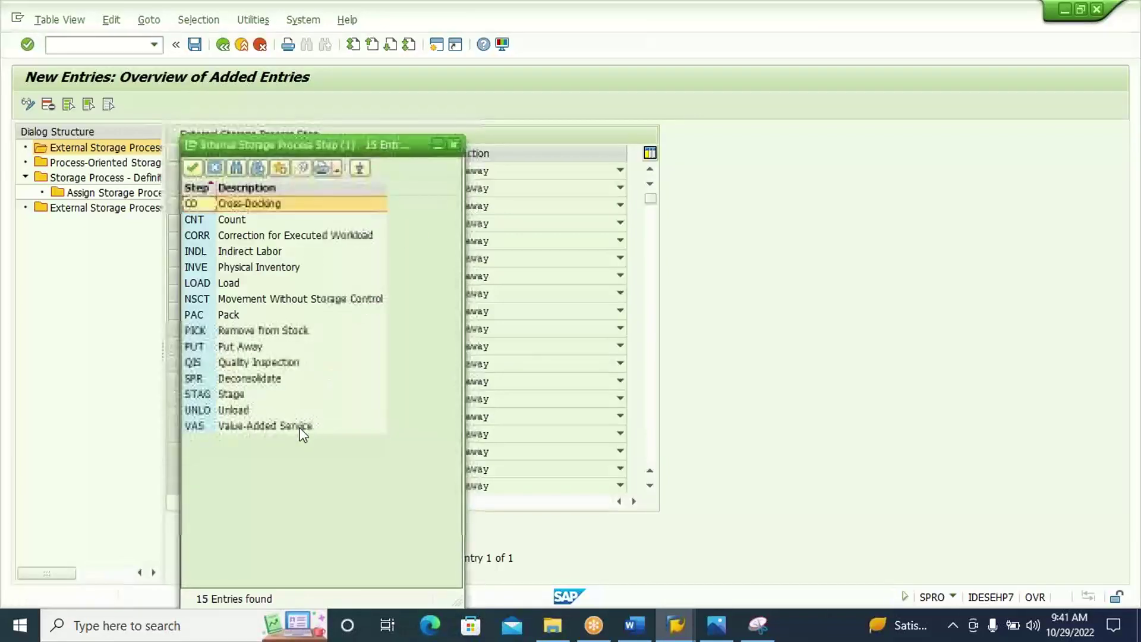
left_click(247, 347)
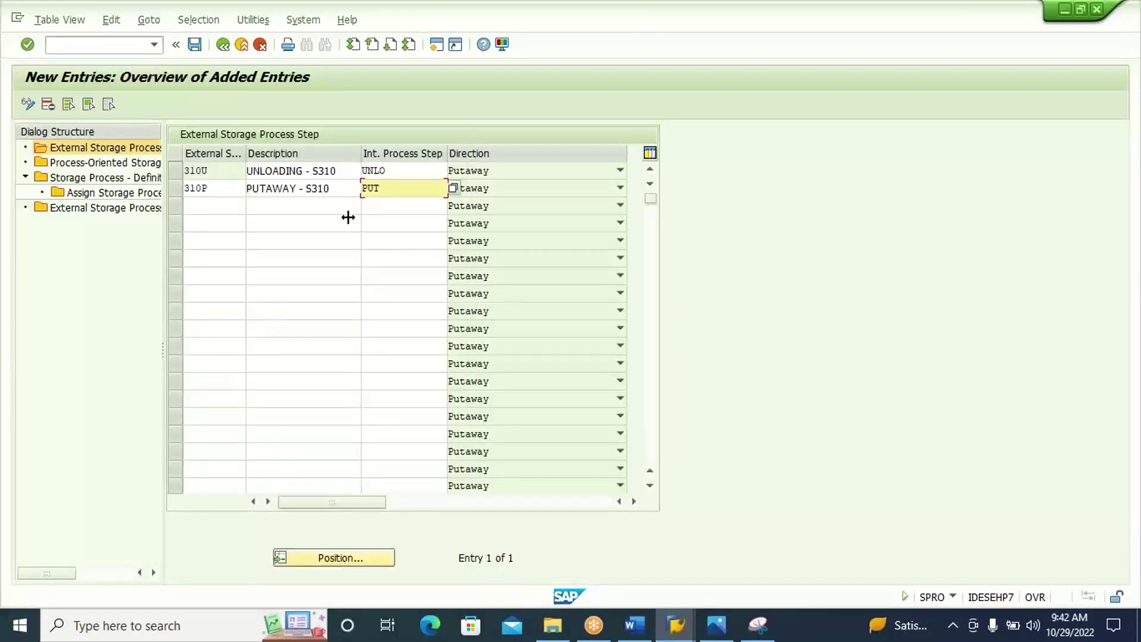
left_click(490, 188)
key("Return")
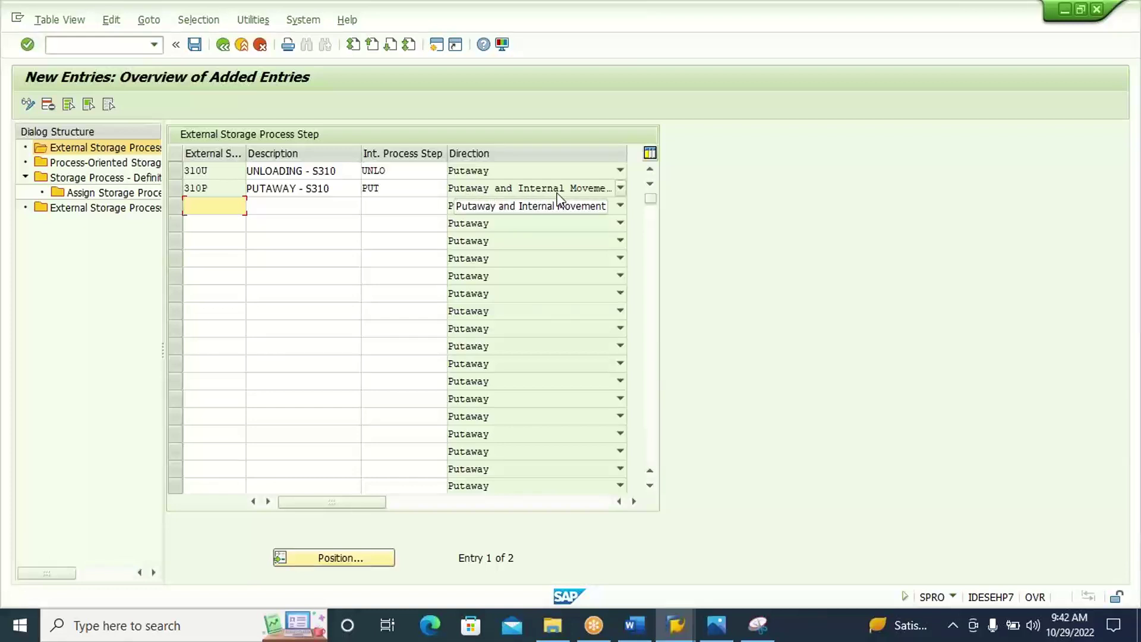
left_click(432, 188)
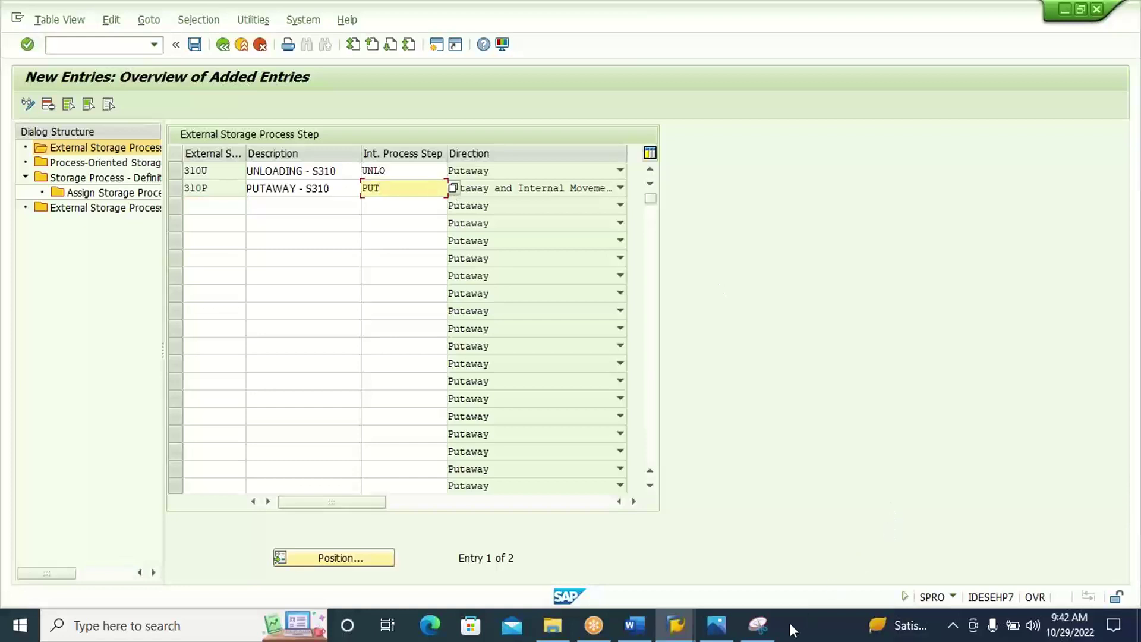
Snip the table showing steps 310U and 310P and paste it into the Word document.
left_click(759, 625)
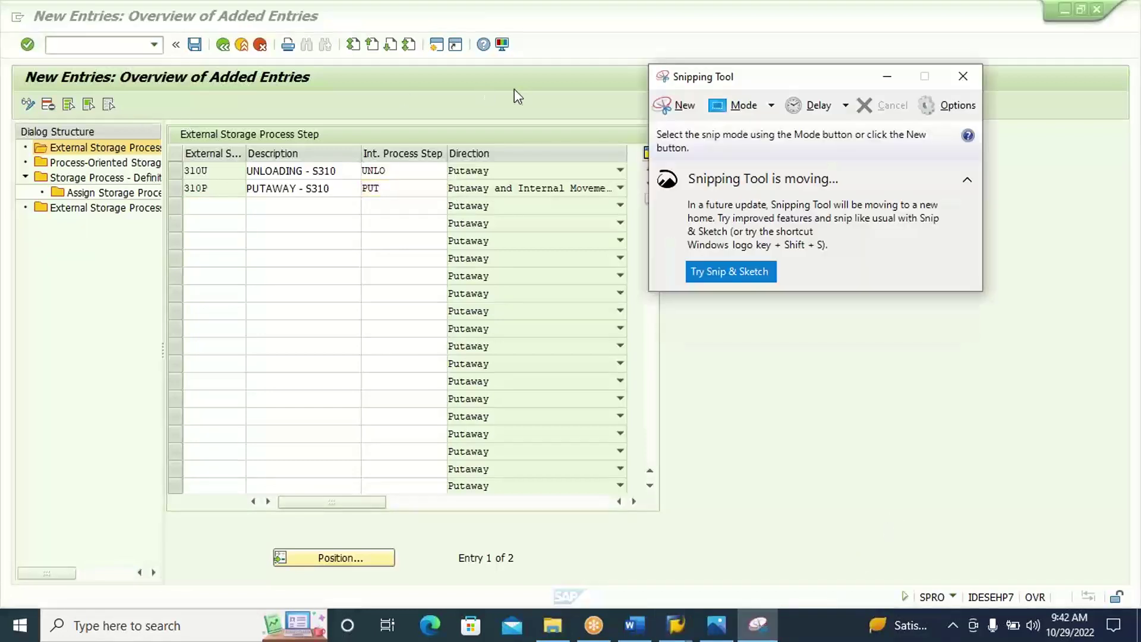
left_click(683, 106)
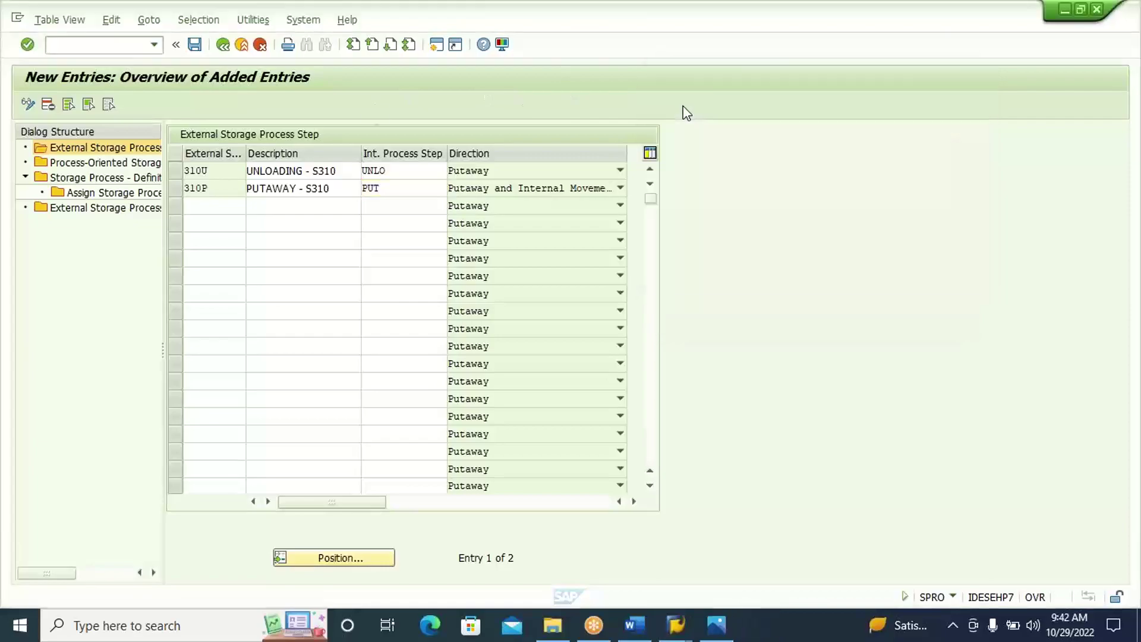
left_click_drag(5, 58, 688, 221)
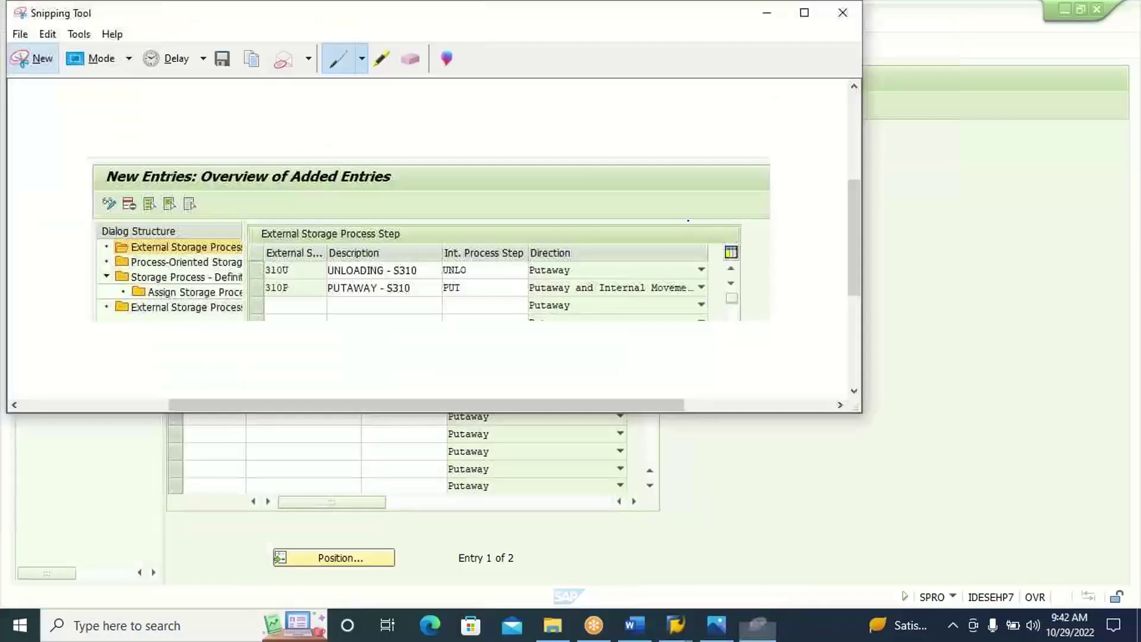
left_click(639, 628)
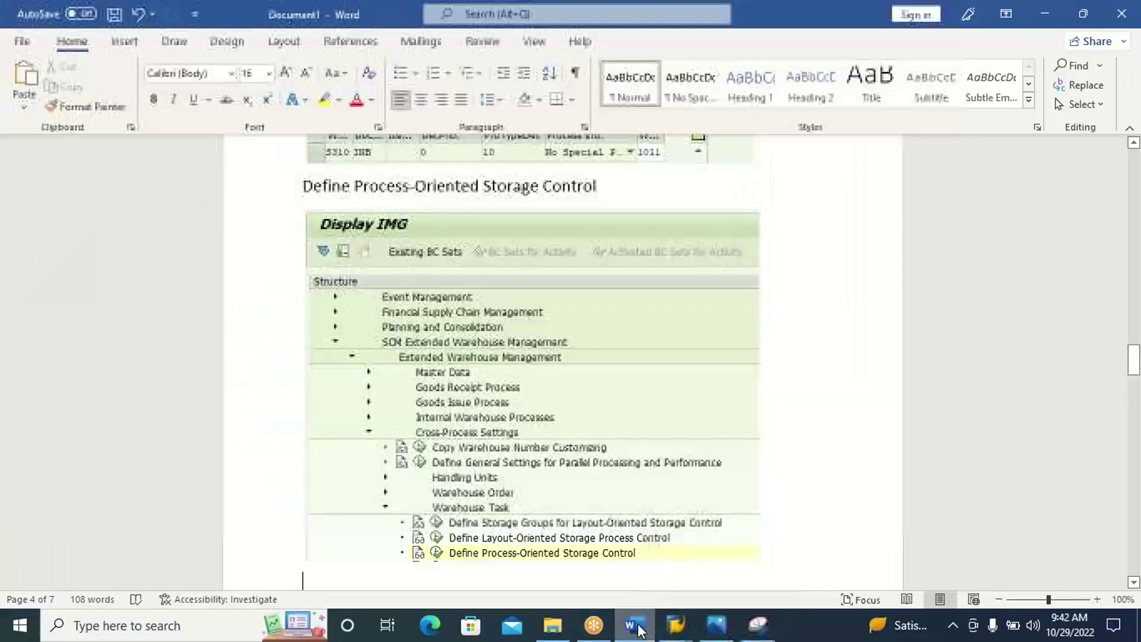
key("ctrl+v")
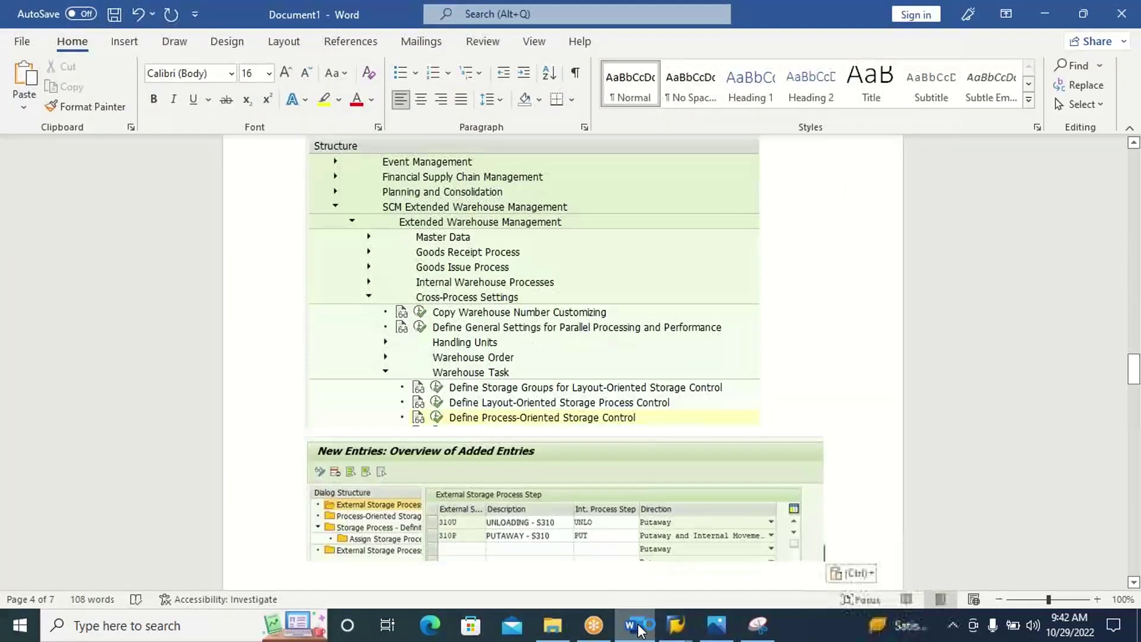
left_click(639, 629)
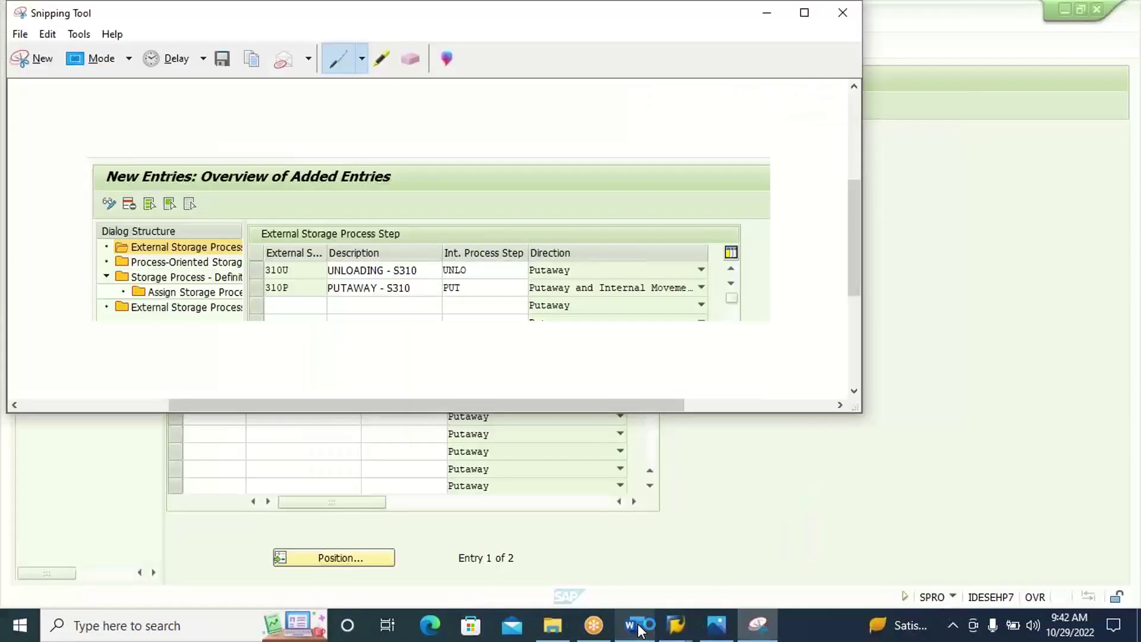
left_click(731, 516)
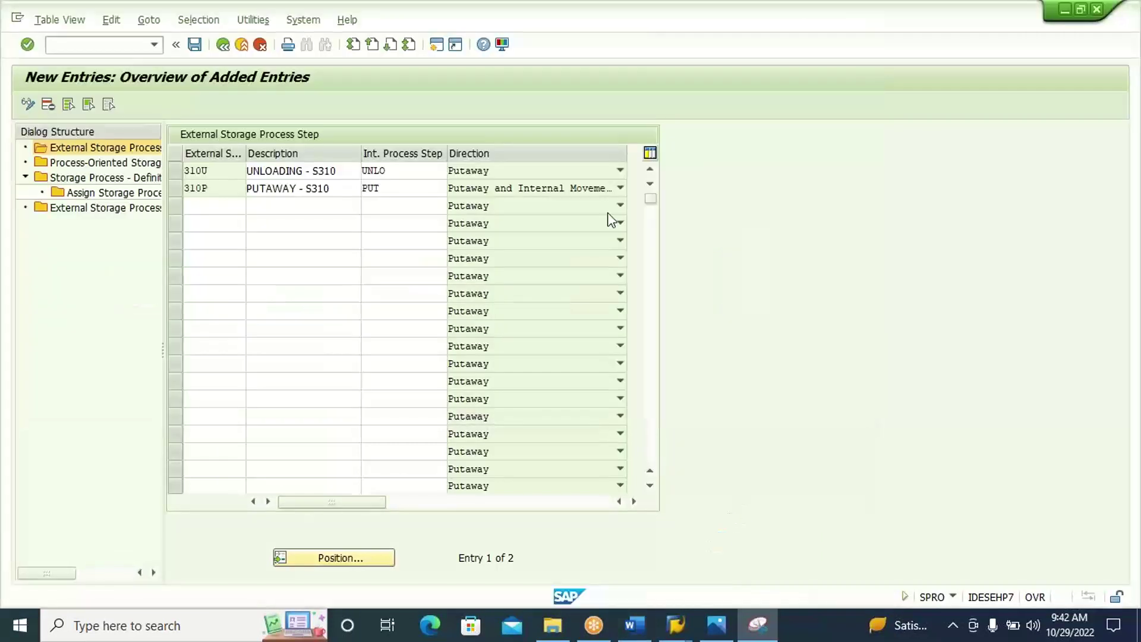
Save steps 310U and 310P, accepting the customizing request prompt.
left_click(196, 46)
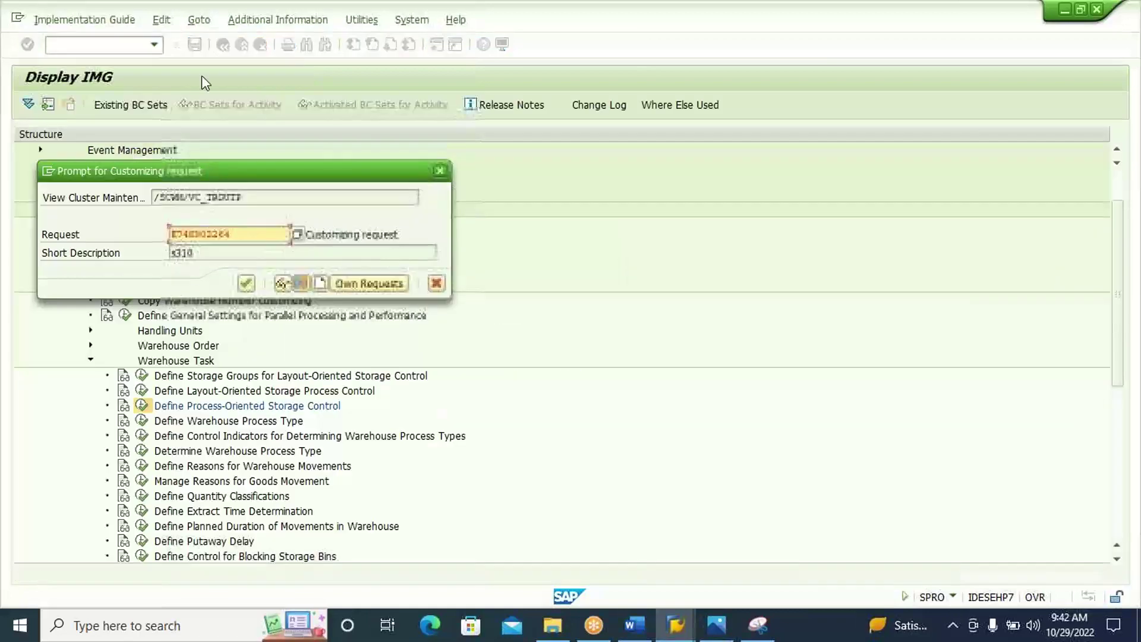
left_click(247, 284)
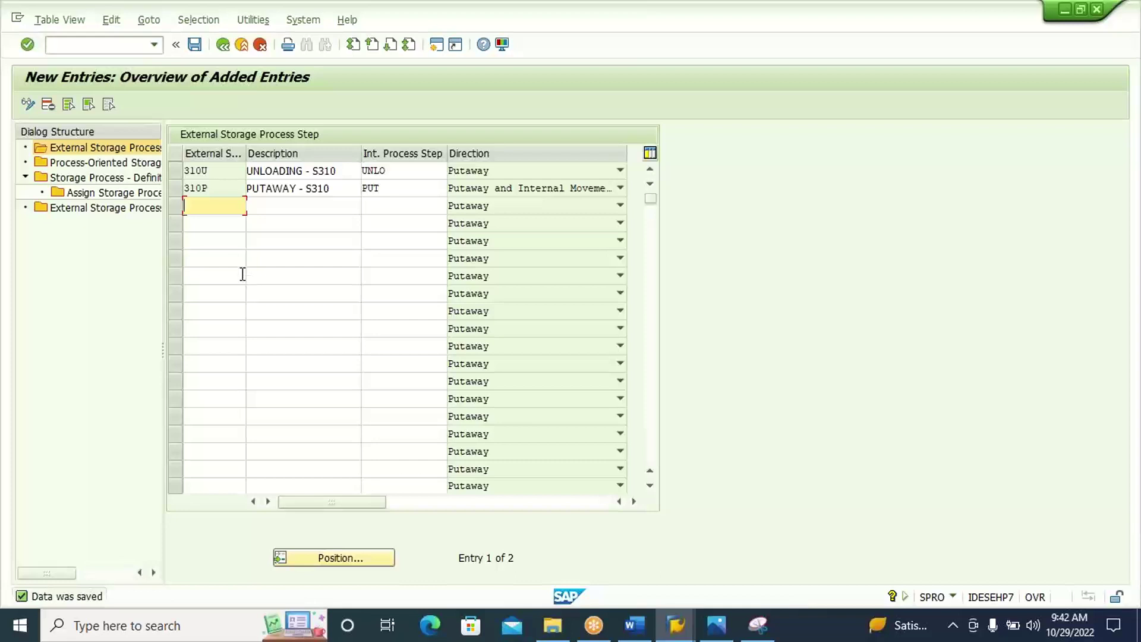
left_click(233, 172)
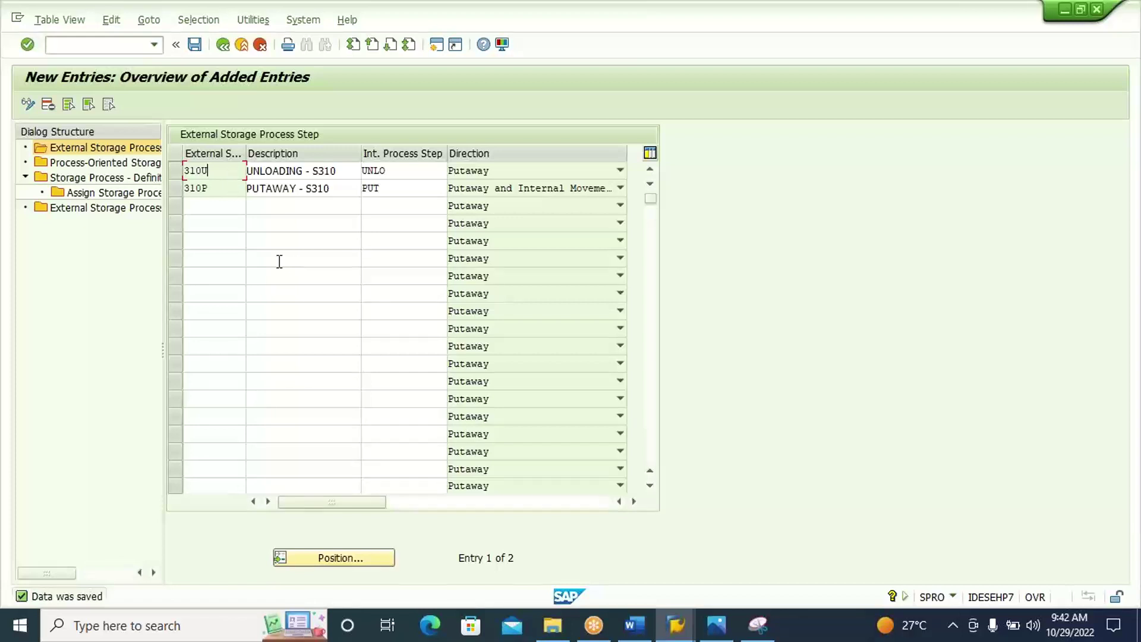
left_click(155, 181)
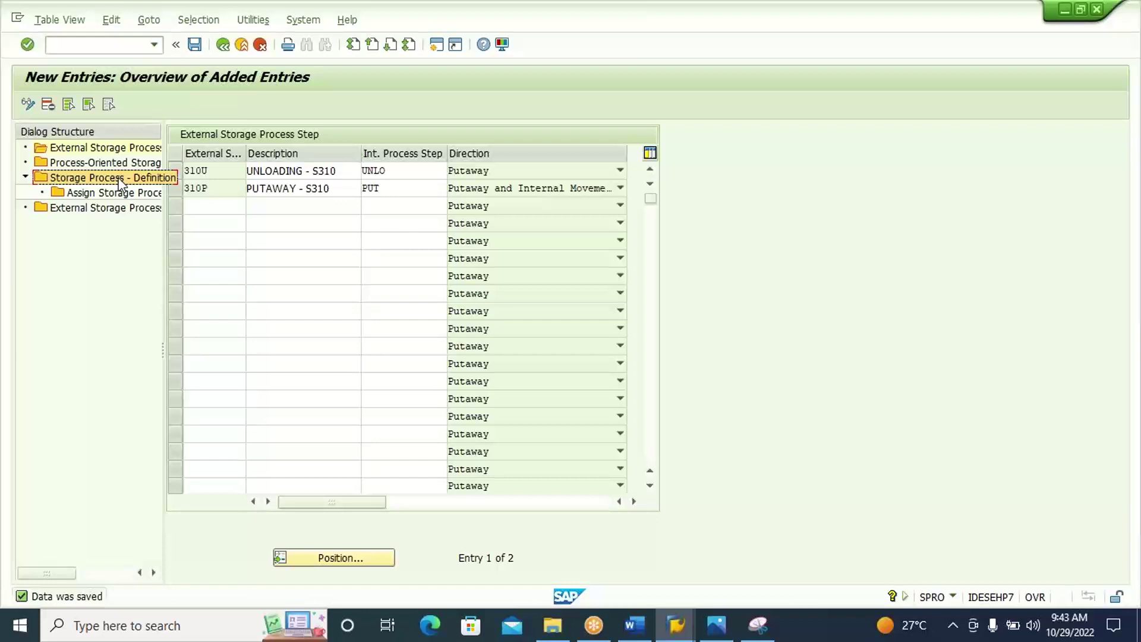
Add a storage process definition for warehouse S310 with storage process POSC.
double_click(120, 181)
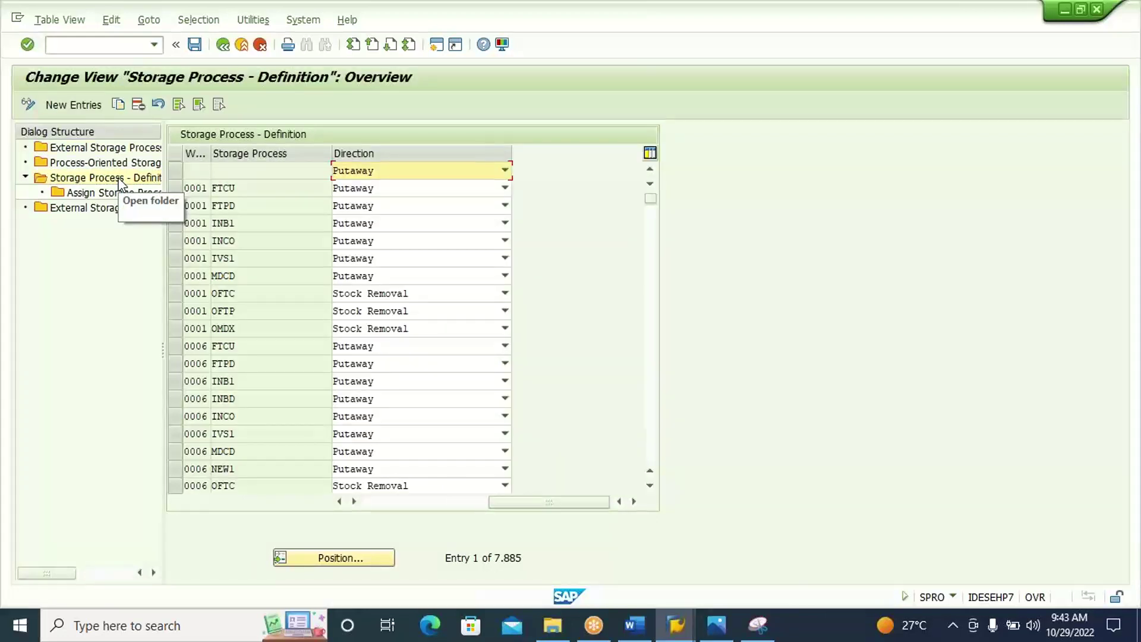
left_click(79, 104)
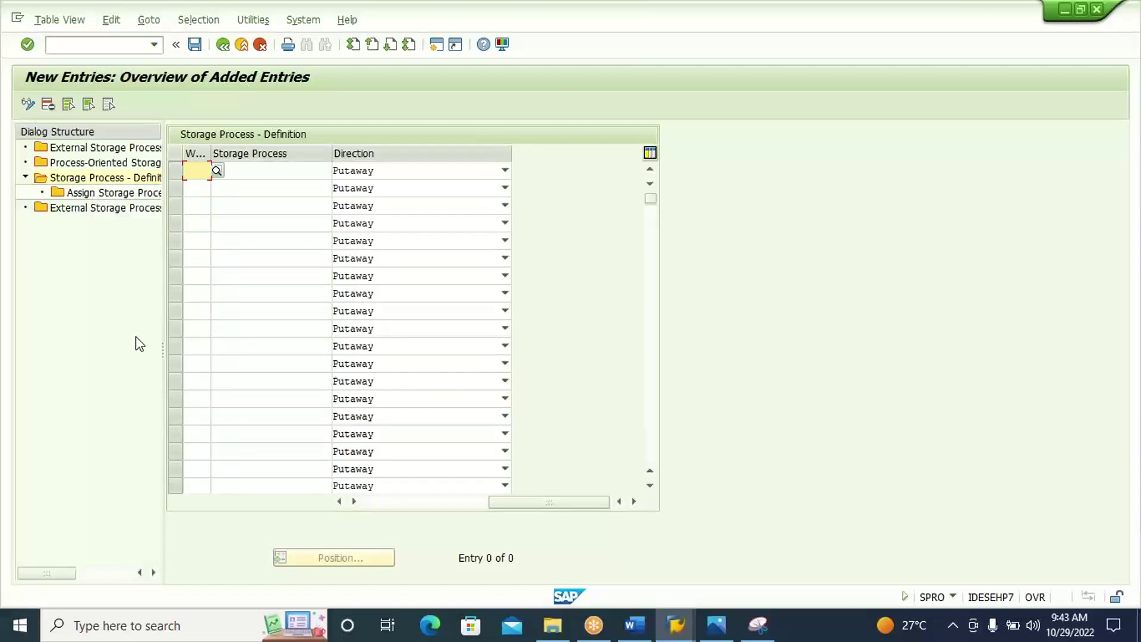
type("S310")
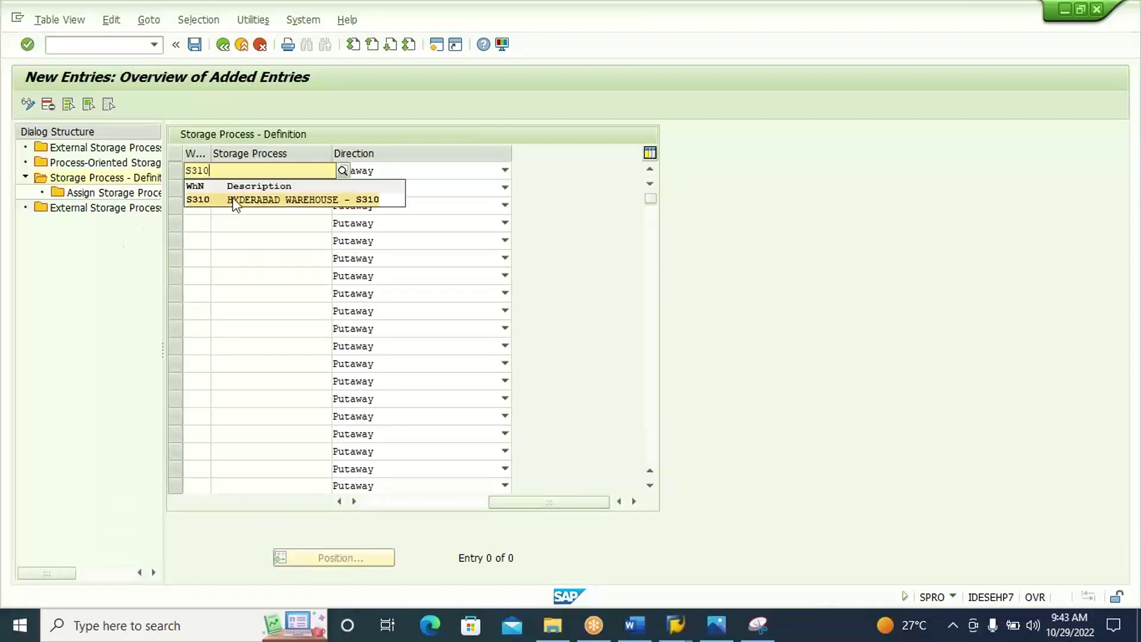
left_click(236, 201)
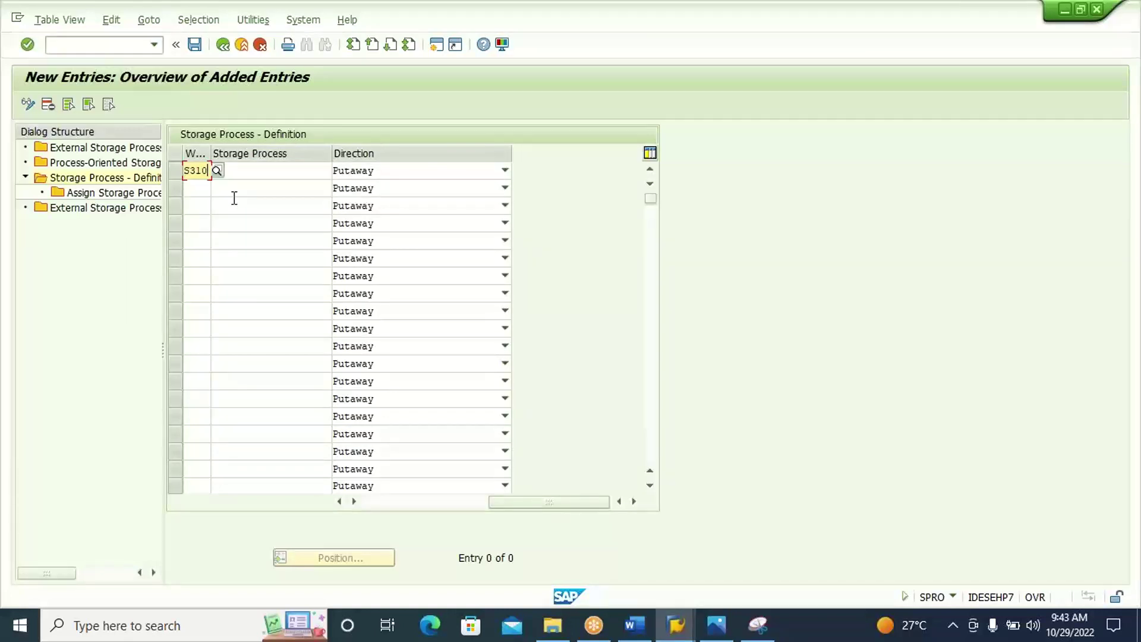
left_click(375, 505)
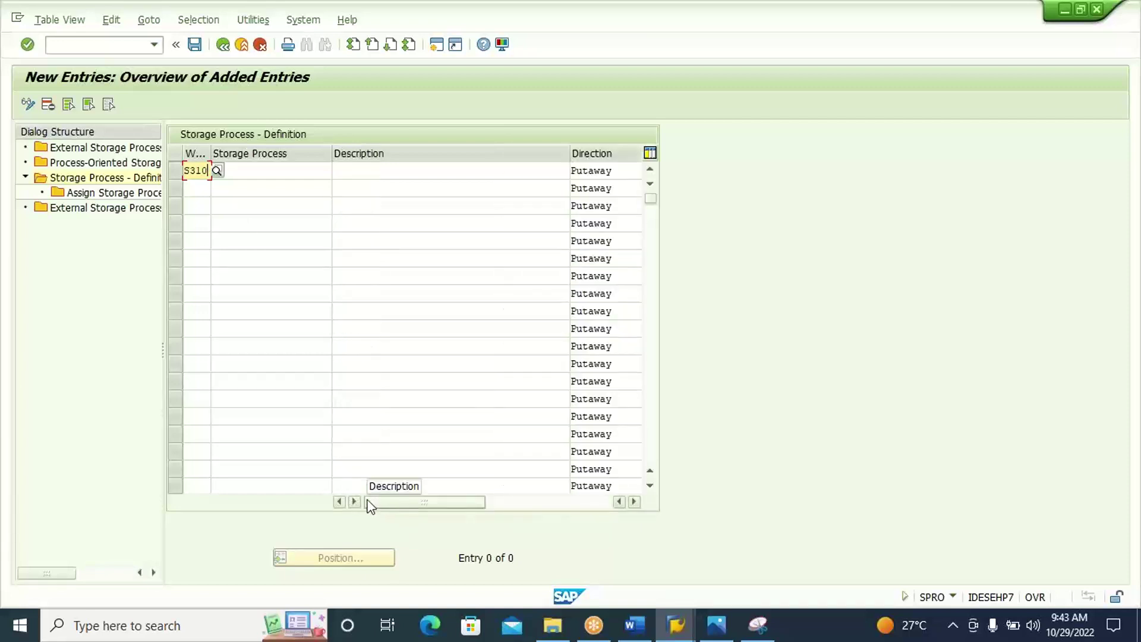
left_click(288, 170)
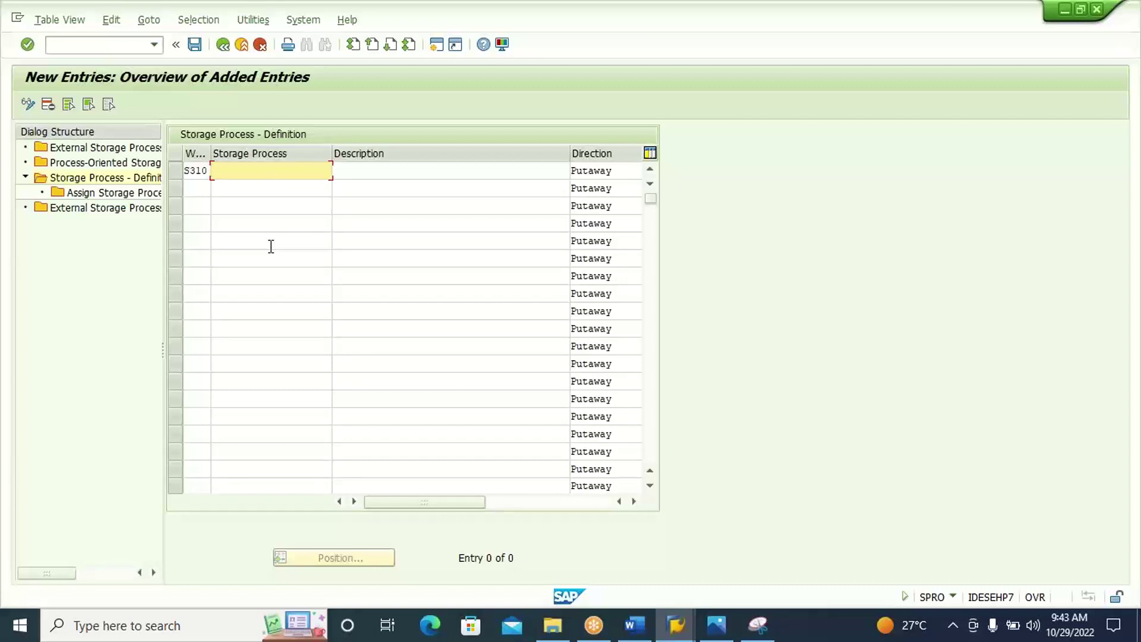
type("INB")
left_click(356, 173)
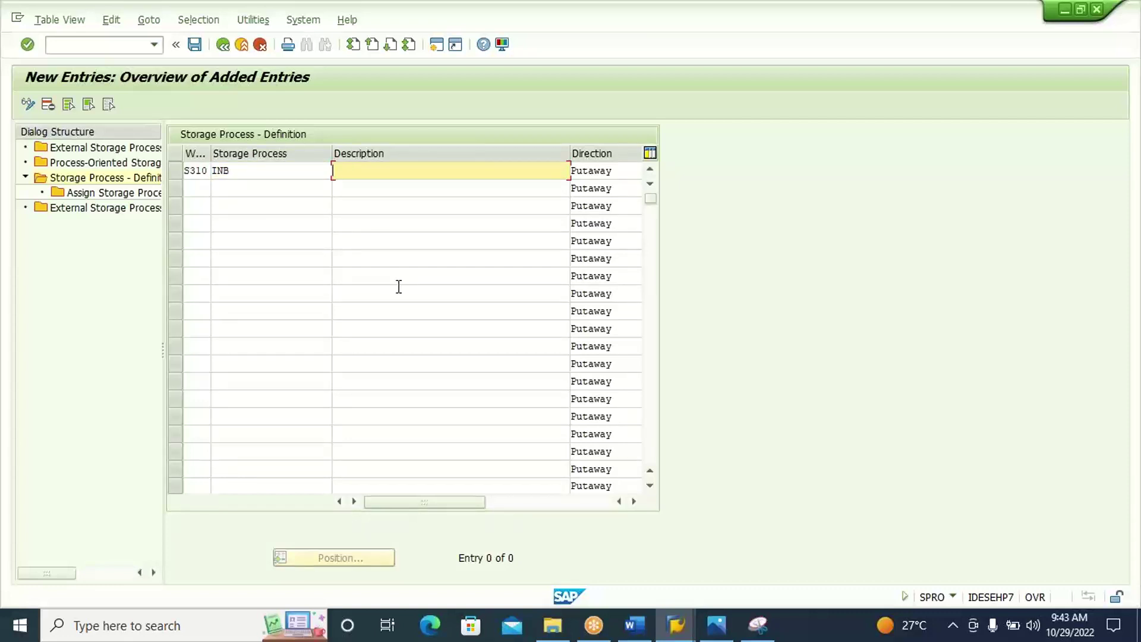
left_click(262, 174)
key("BackSpace")
key("BackSpace")
key("BackSpace")
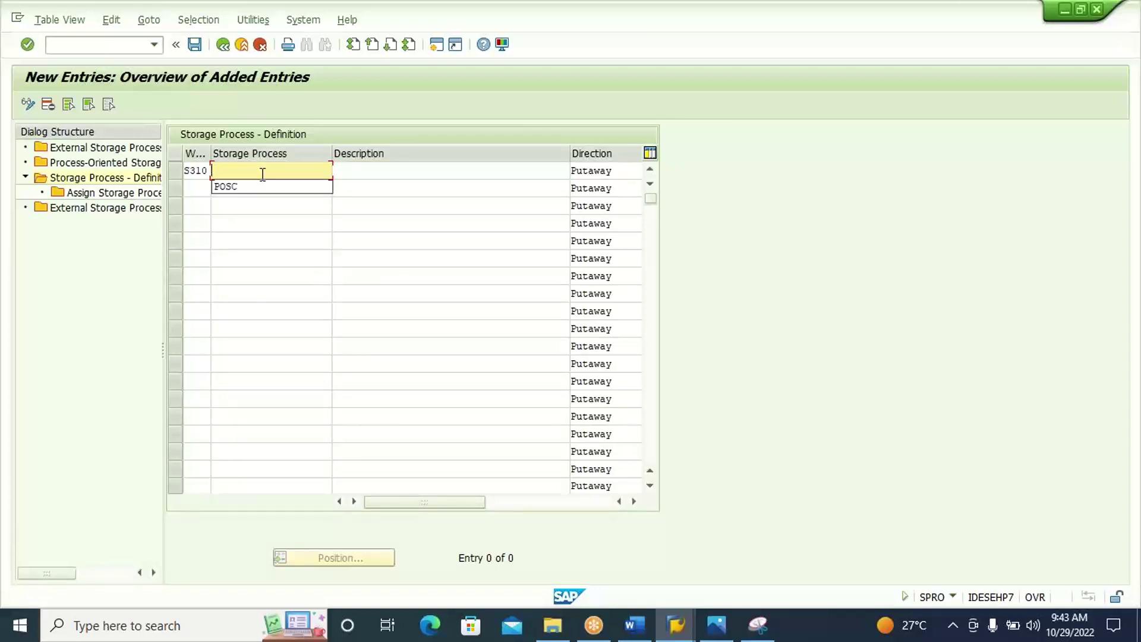
key("Down")
key("Return")
Describe POSC as 'UNLD > PTWY', keep direction Putaway, and narrow the Description column.
left_click(351, 171)
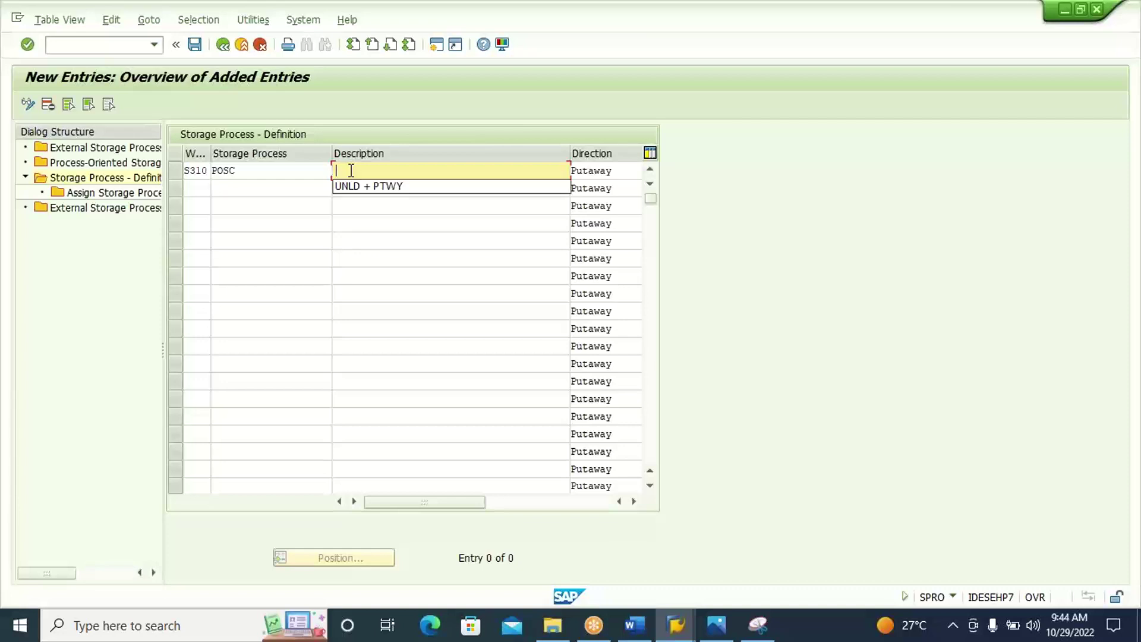
left_click(369, 188)
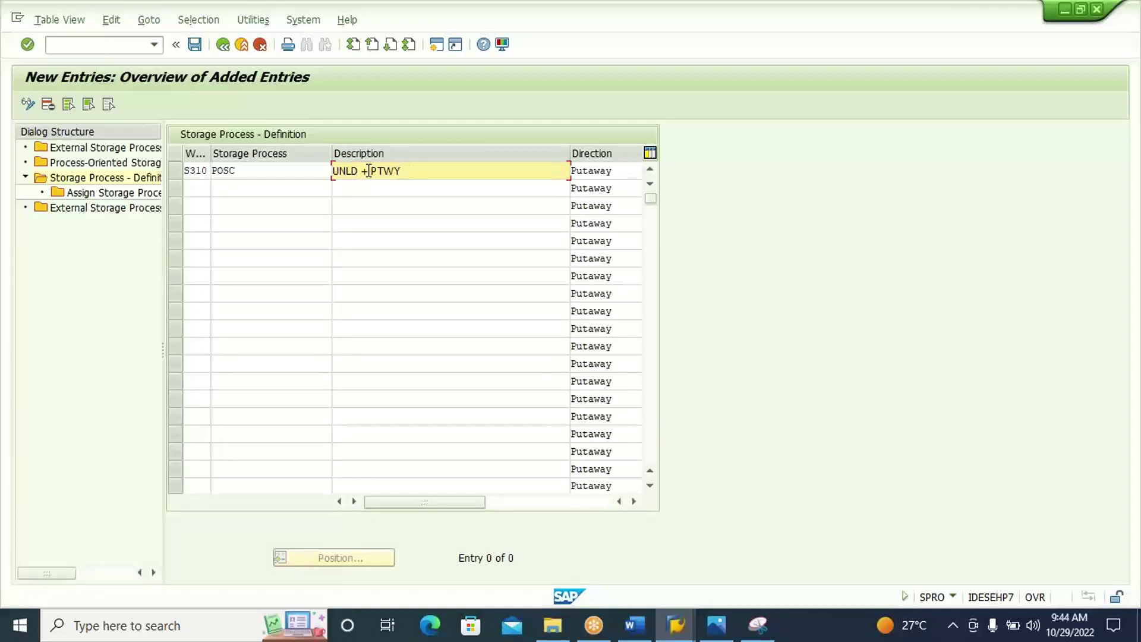
left_click(367, 171)
type(">")
left_click(636, 503)
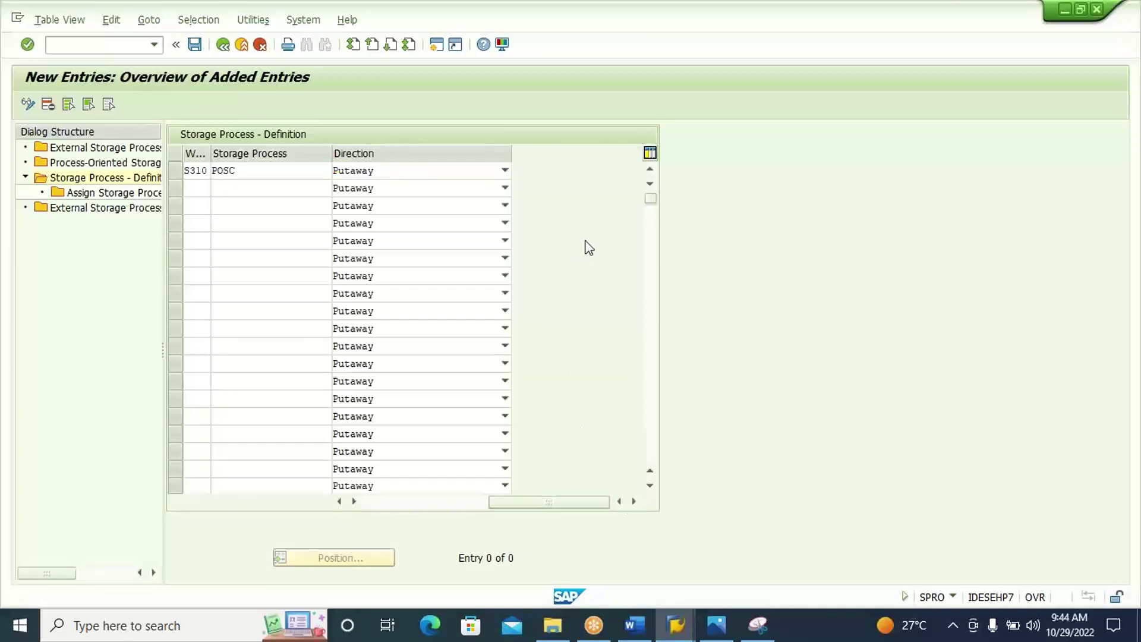
left_click(505, 172)
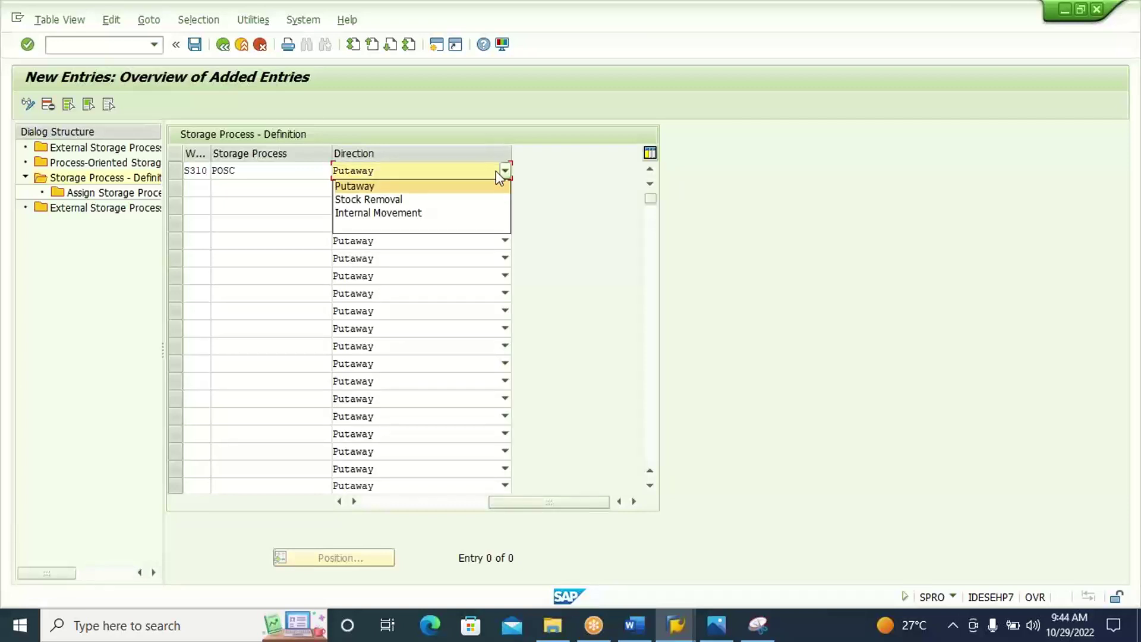
left_click(463, 191)
left_click(463, 190)
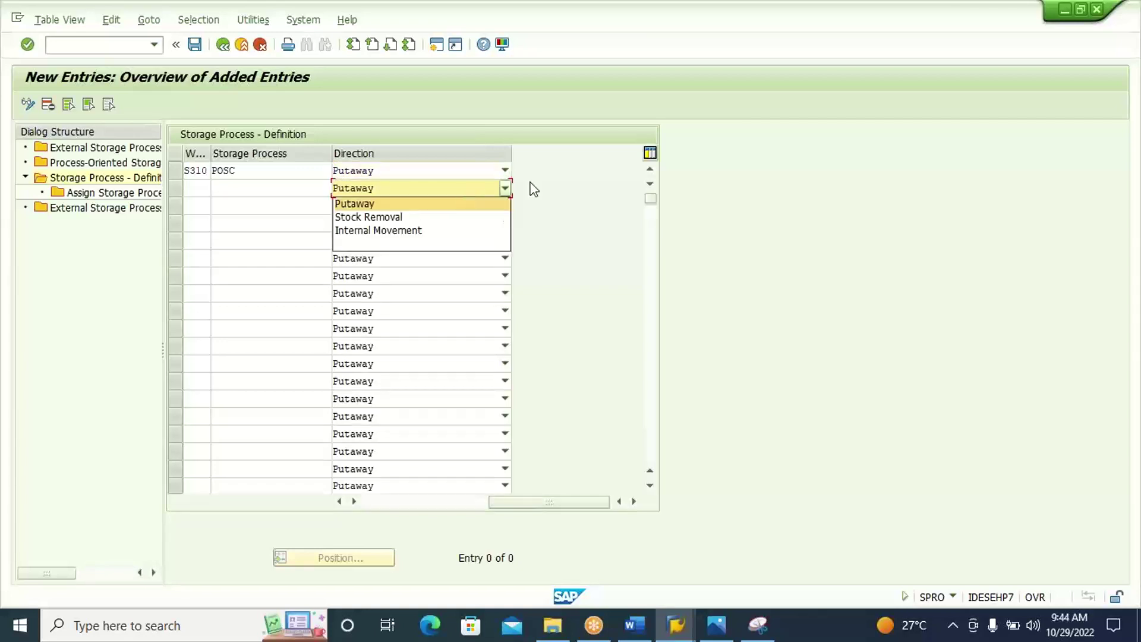
left_click(603, 185)
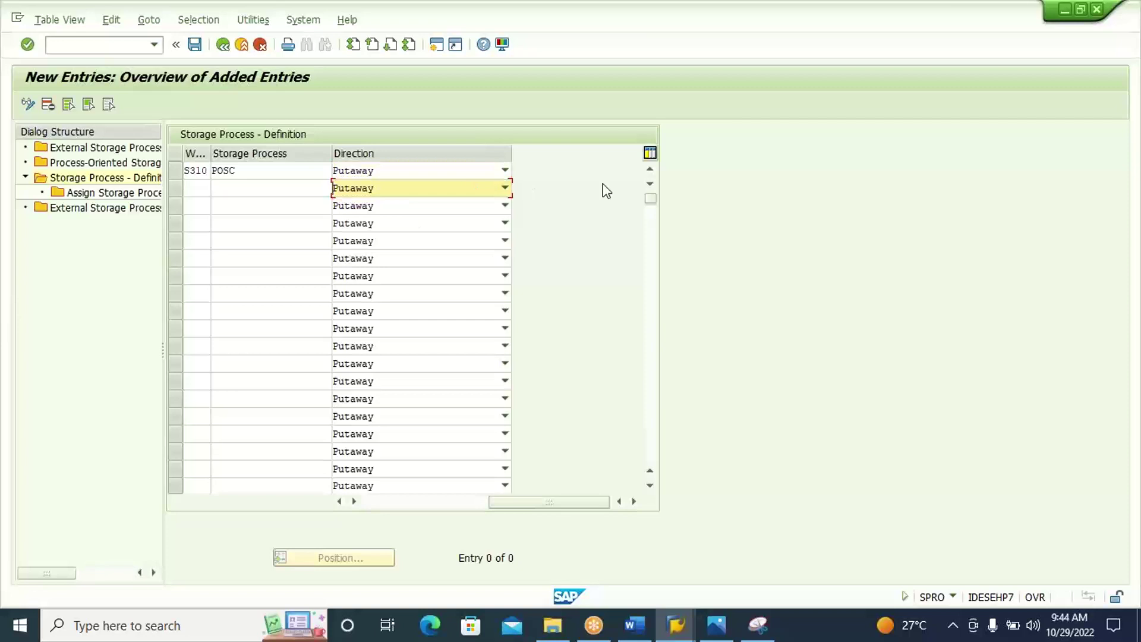
left_click(506, 171)
left_click(474, 186)
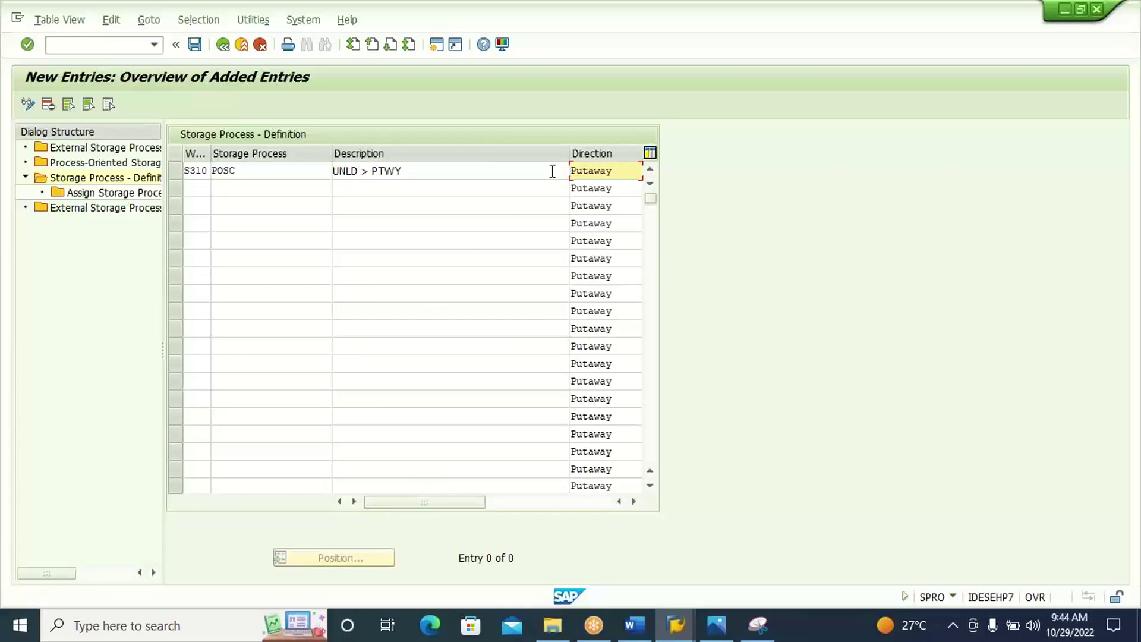
left_click_drag(570, 154, 436, 152)
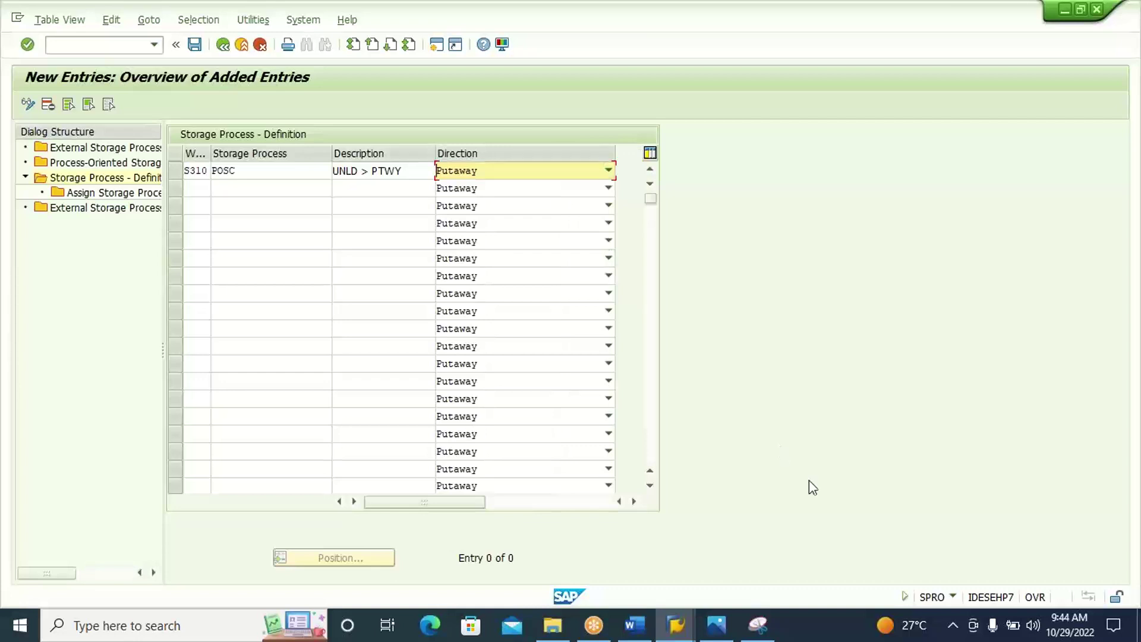
Snip the POSC storage process definition table and paste it into the Word document.
left_click(759, 626)
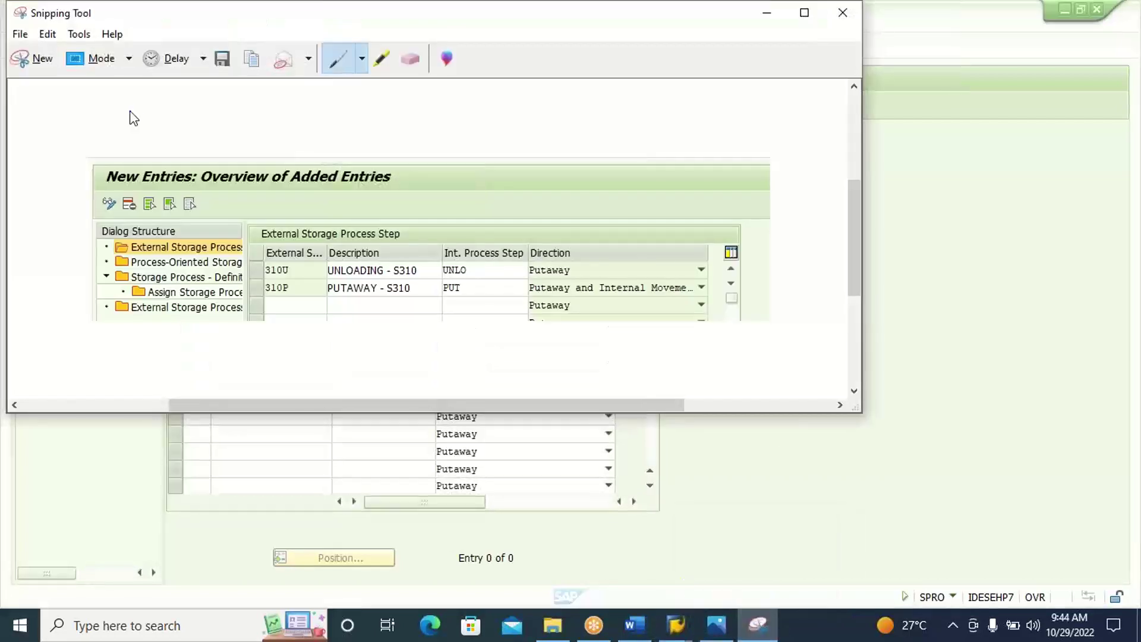
left_click(41, 59)
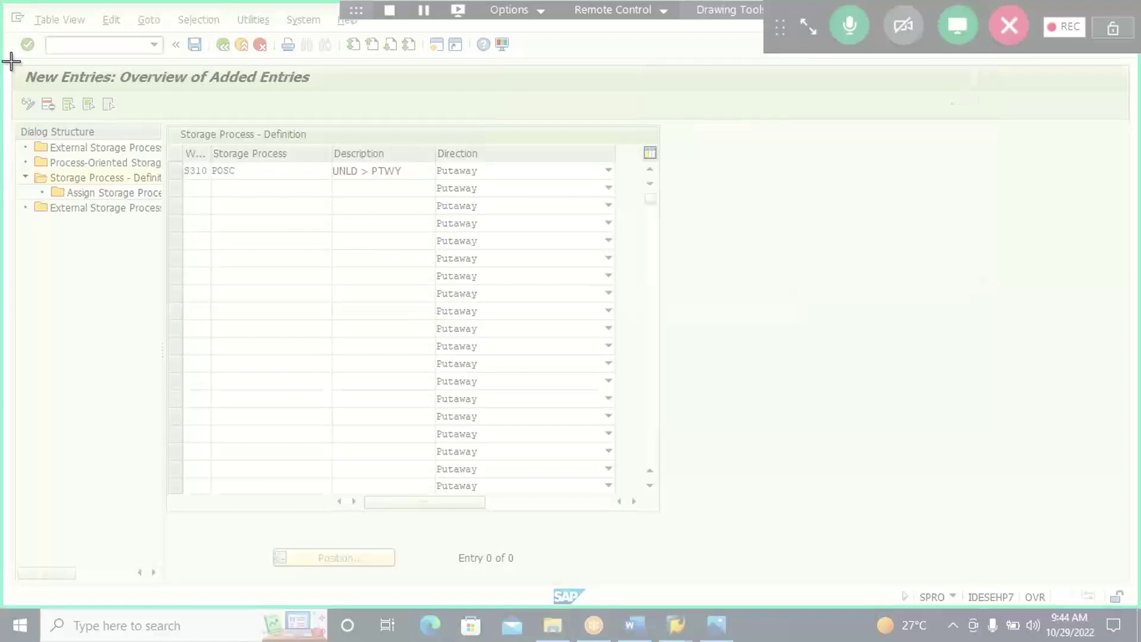
left_click_drag(9, 60, 681, 222)
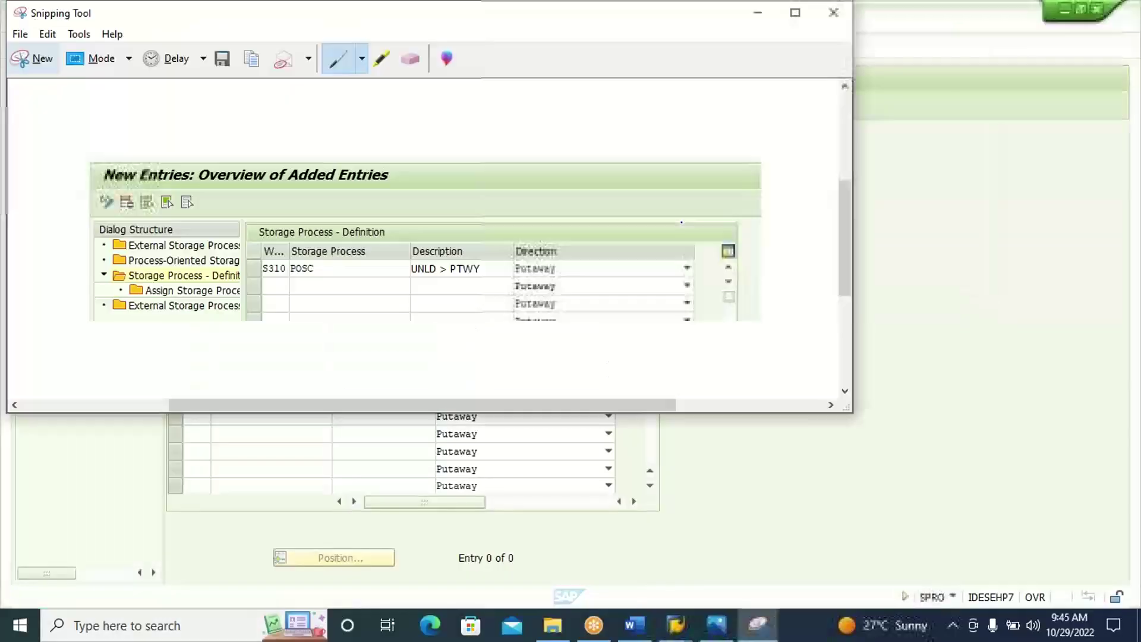
left_click(635, 627)
key("ctrl+v")
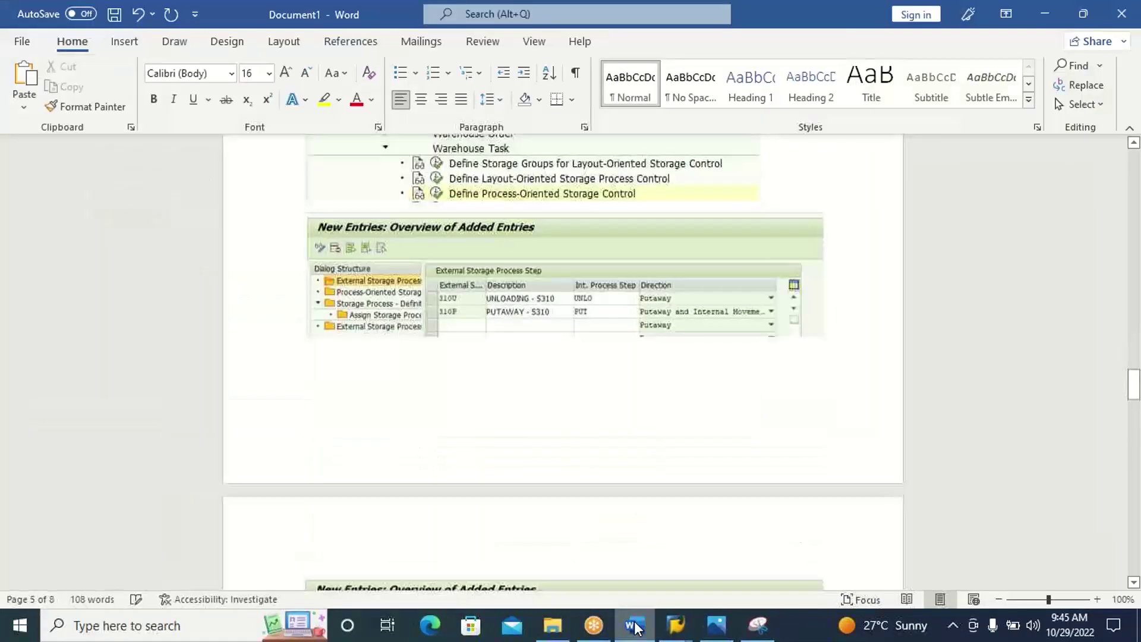
left_click(636, 624)
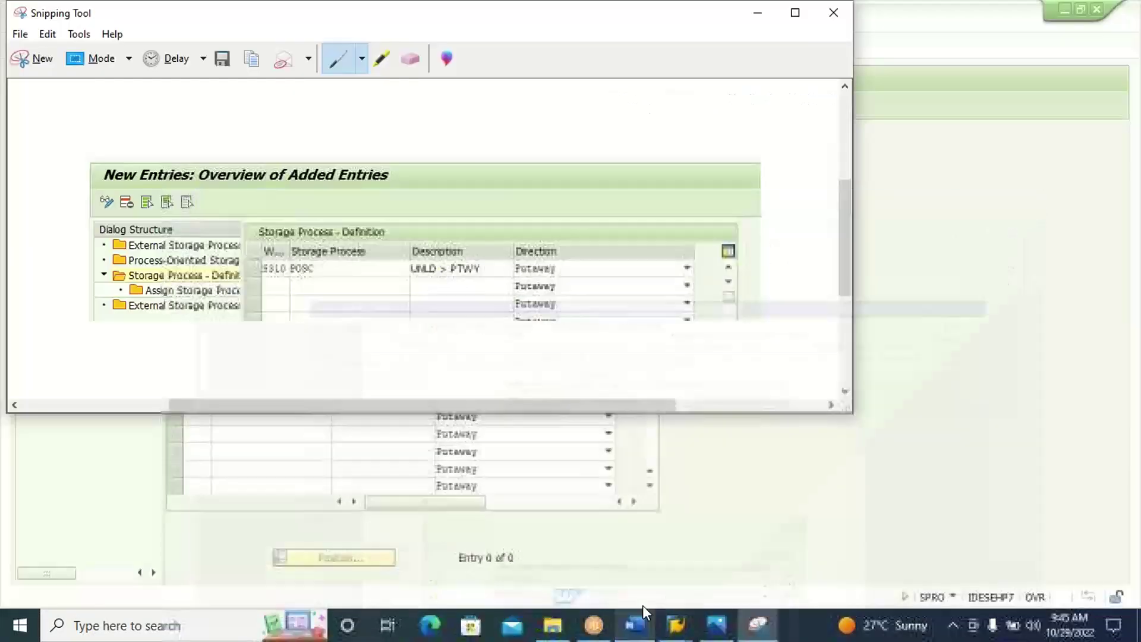
left_click(813, 466)
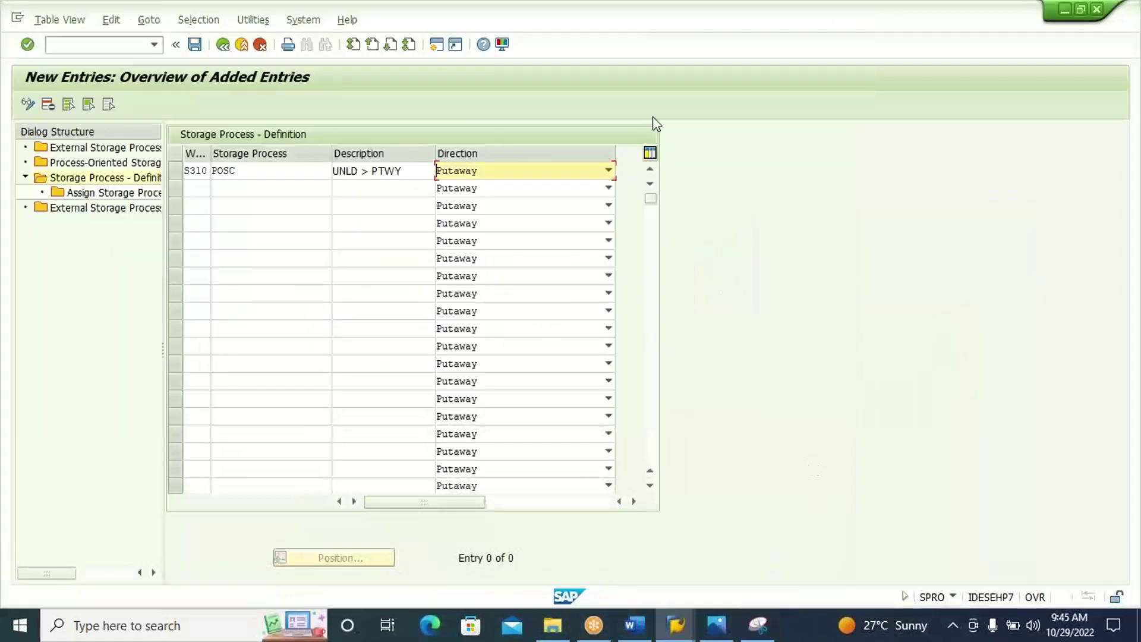
left_click(185, 173)
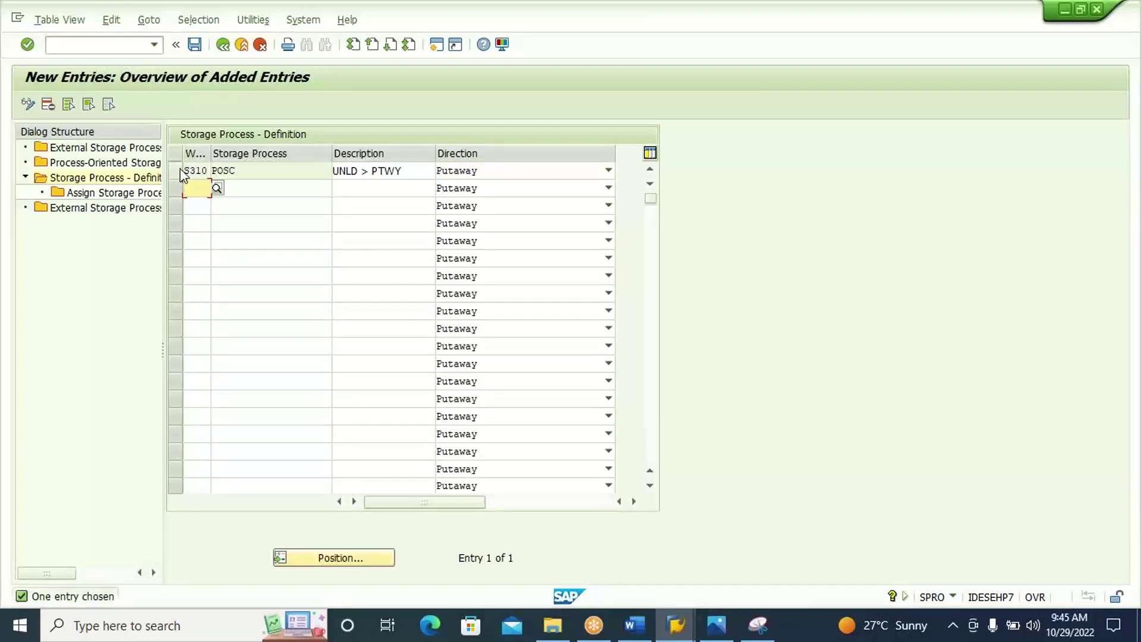
With POSC selected, open Assign Storage Process Step and start a blank new-entries table.
left_click(184, 173)
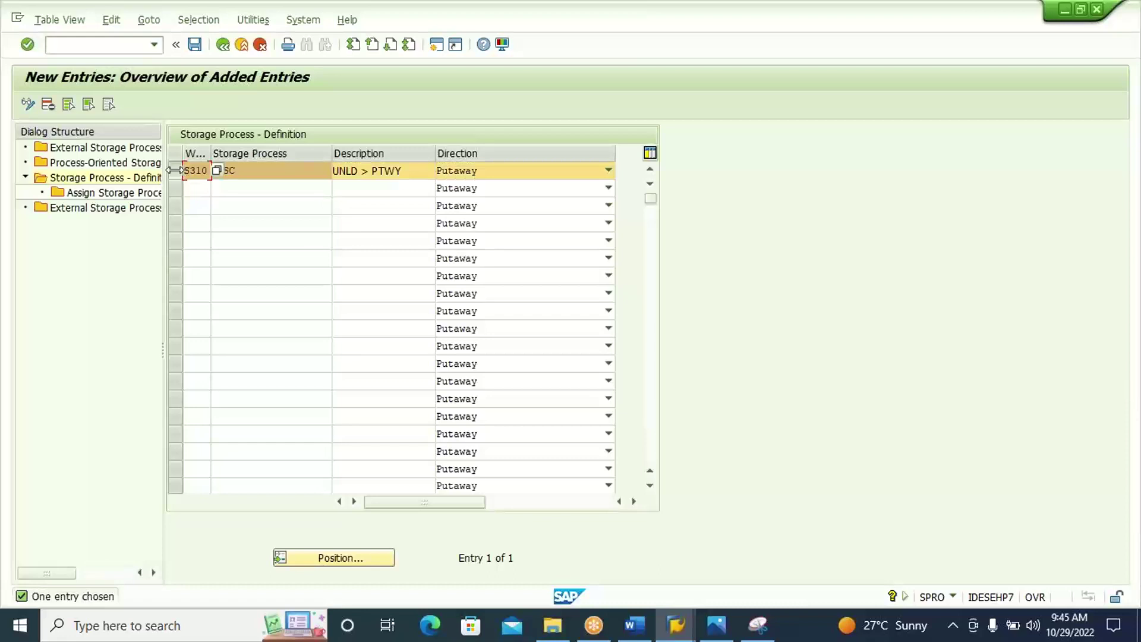
double_click(142, 198)
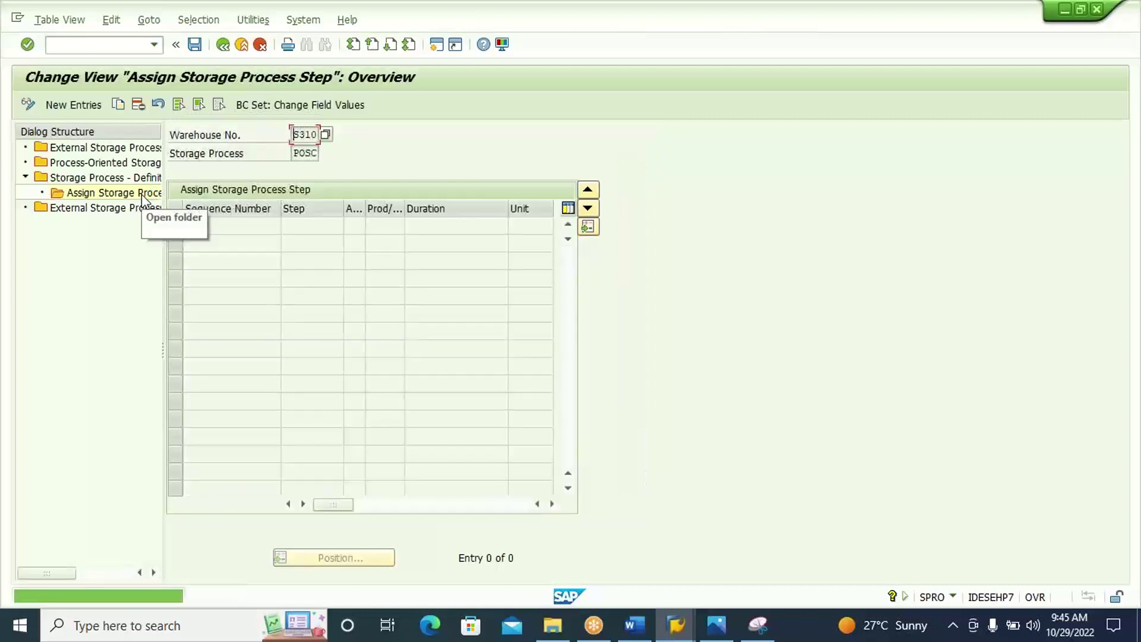
left_click(88, 110)
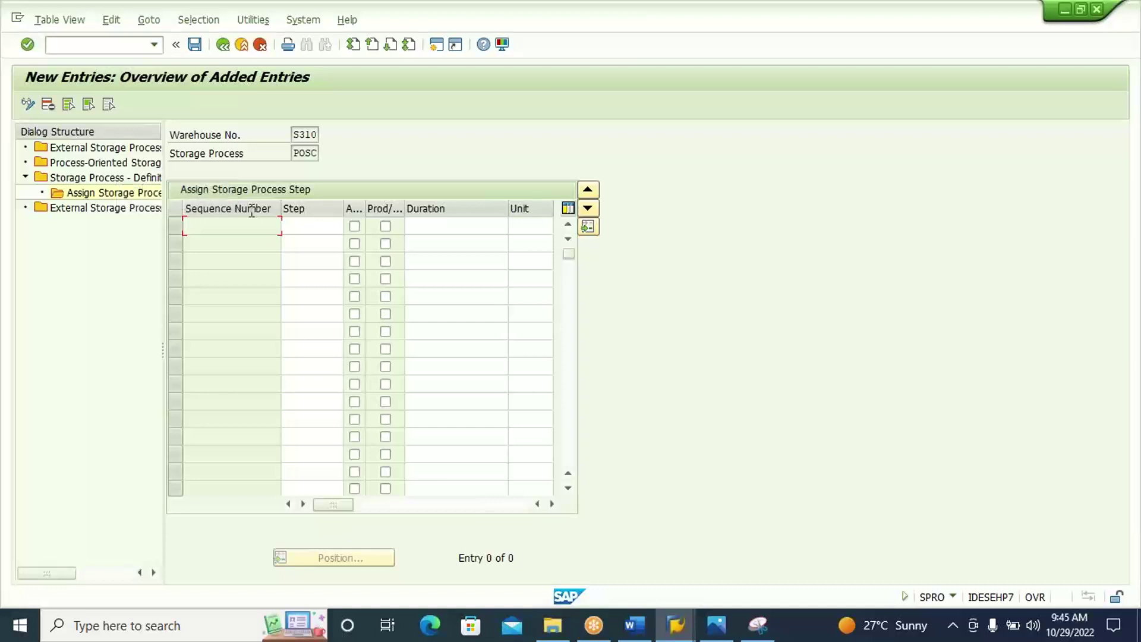
left_click(719, 631)
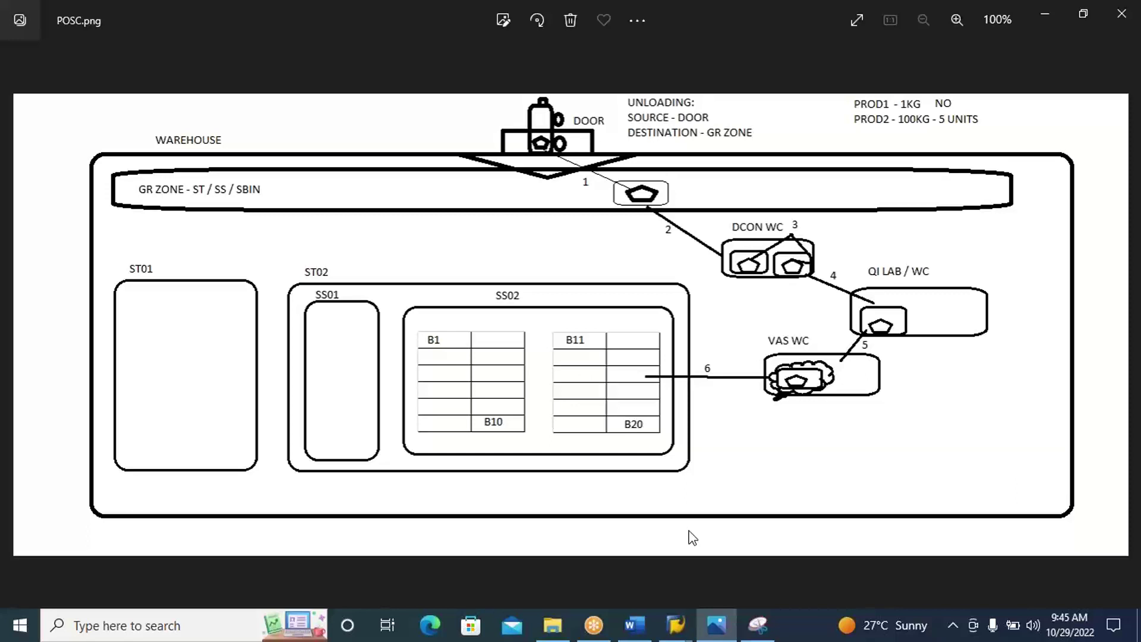
left_click(718, 638)
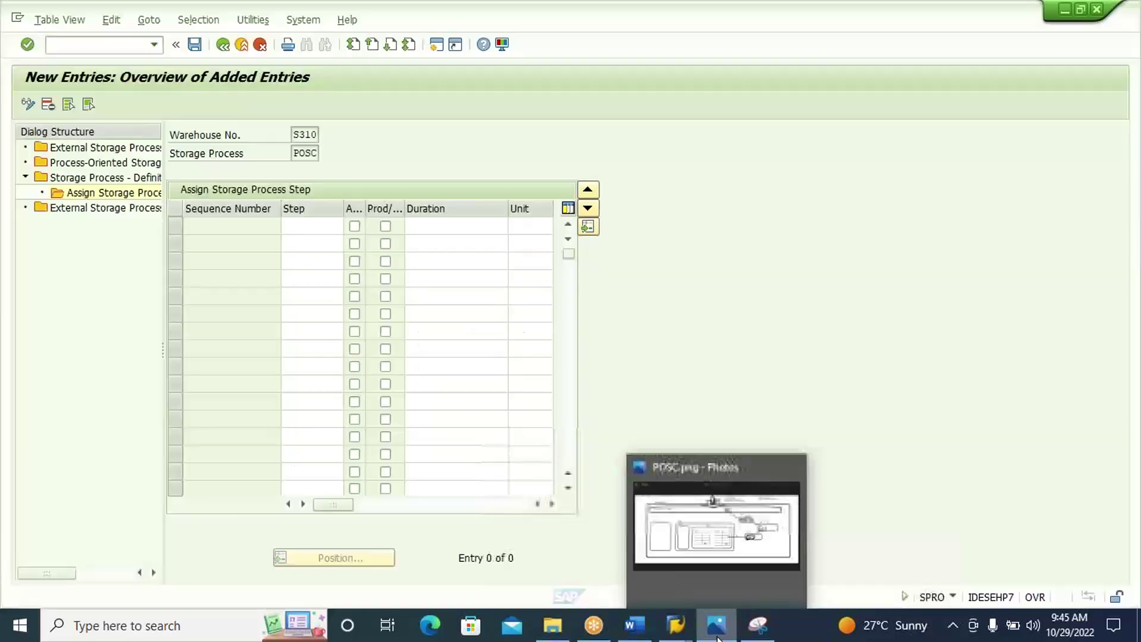
left_click(328, 228)
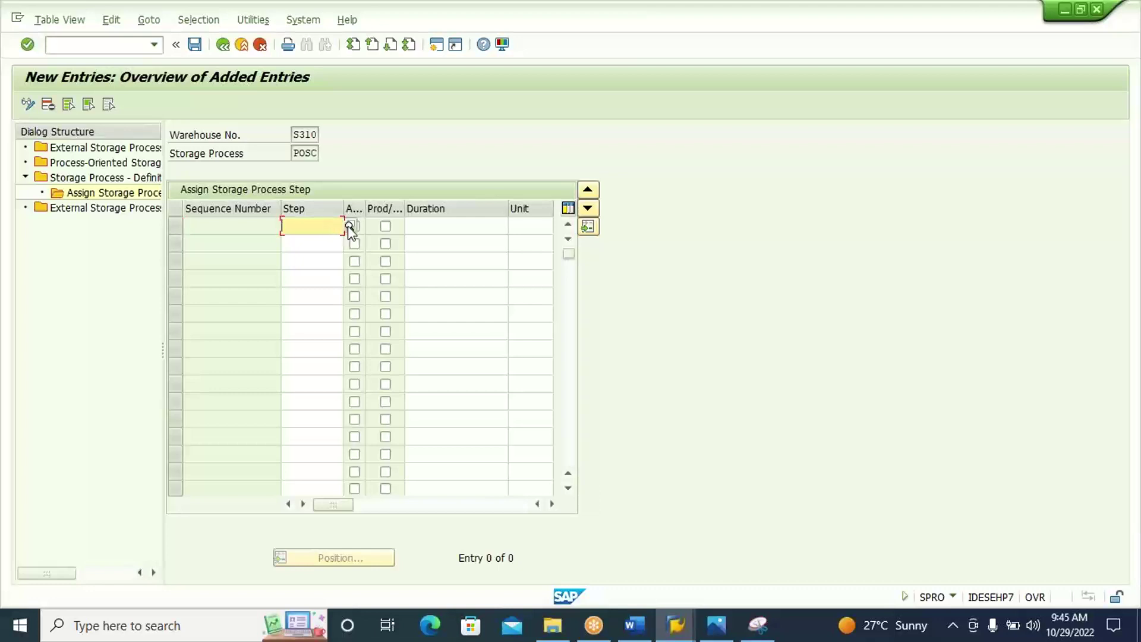
Enter steps 310U and 310P for POSC from the F4 list and confirm to number them.
type("310")
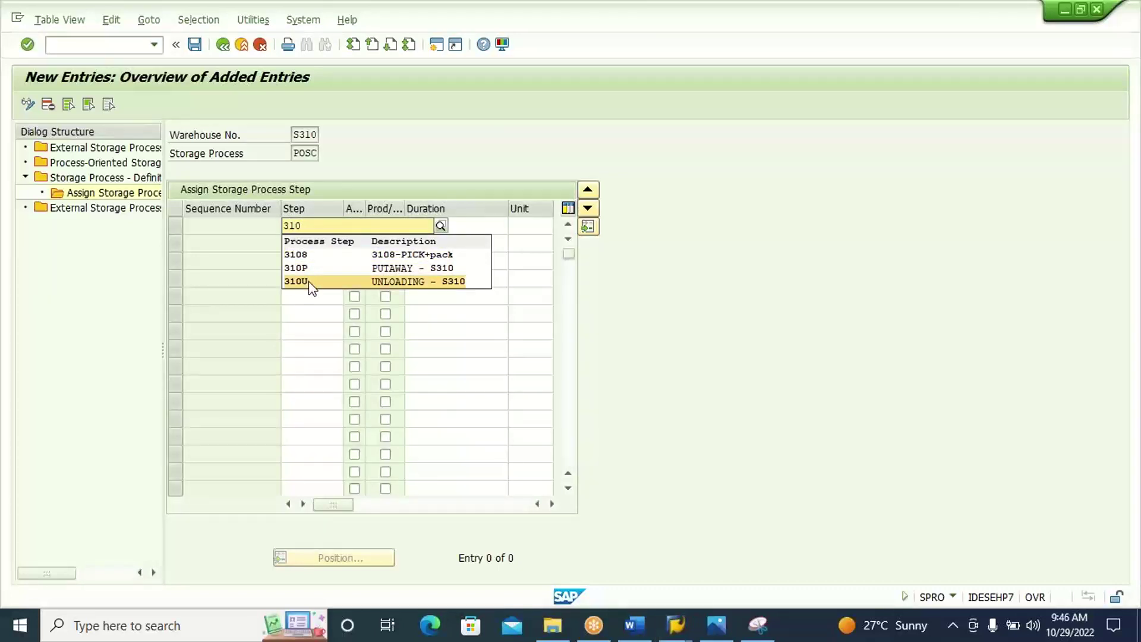
left_click(308, 280)
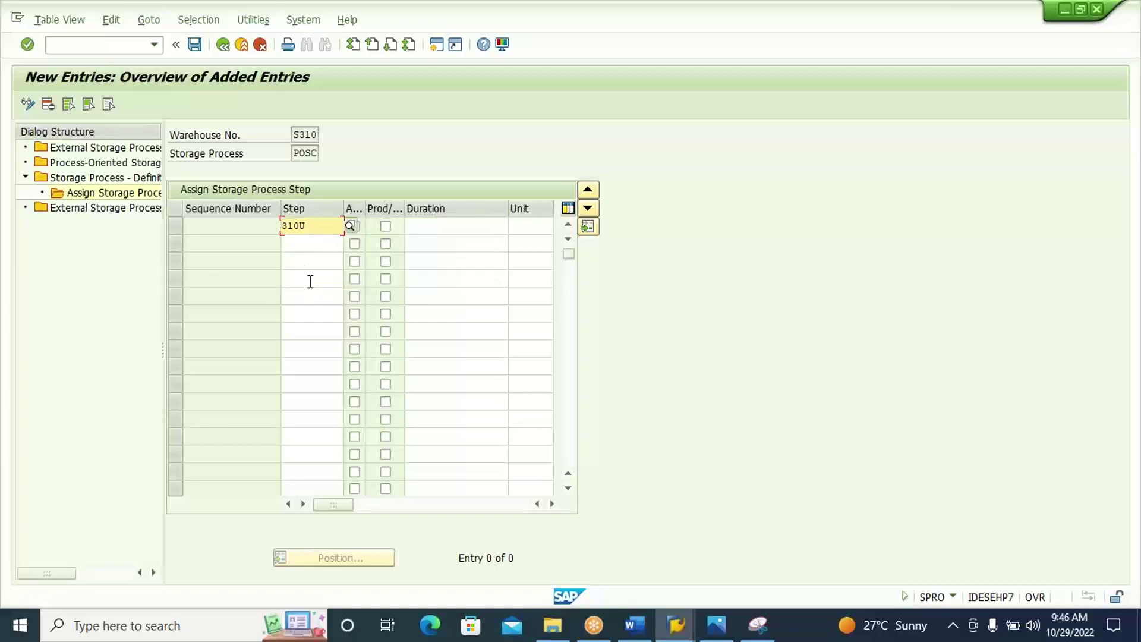
left_click(312, 244)
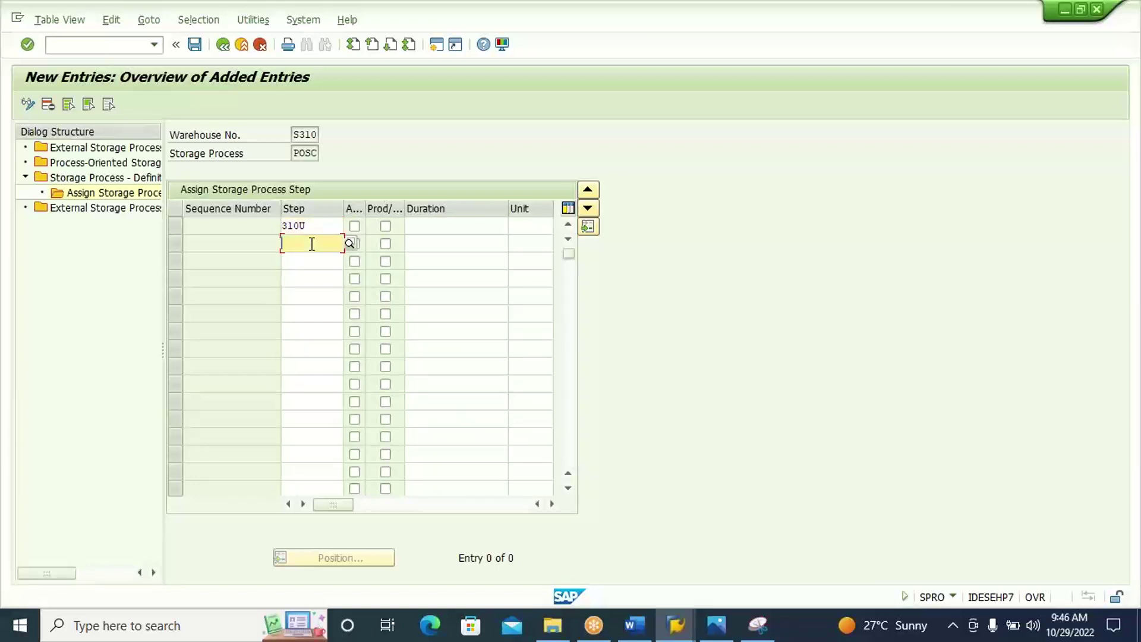
type("310")
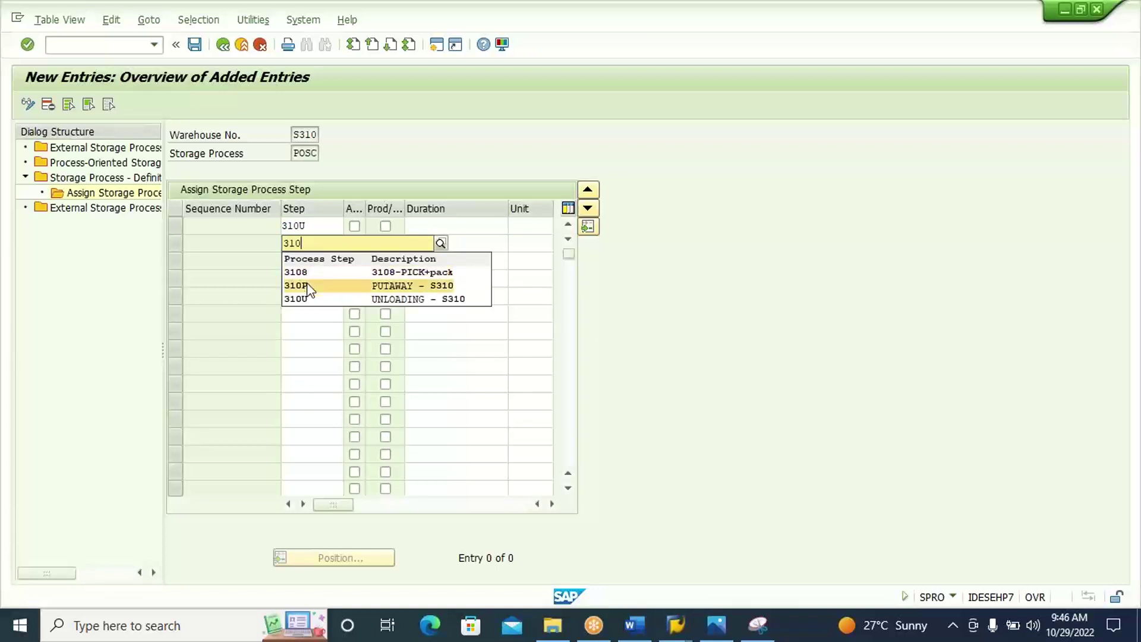
left_click(308, 291)
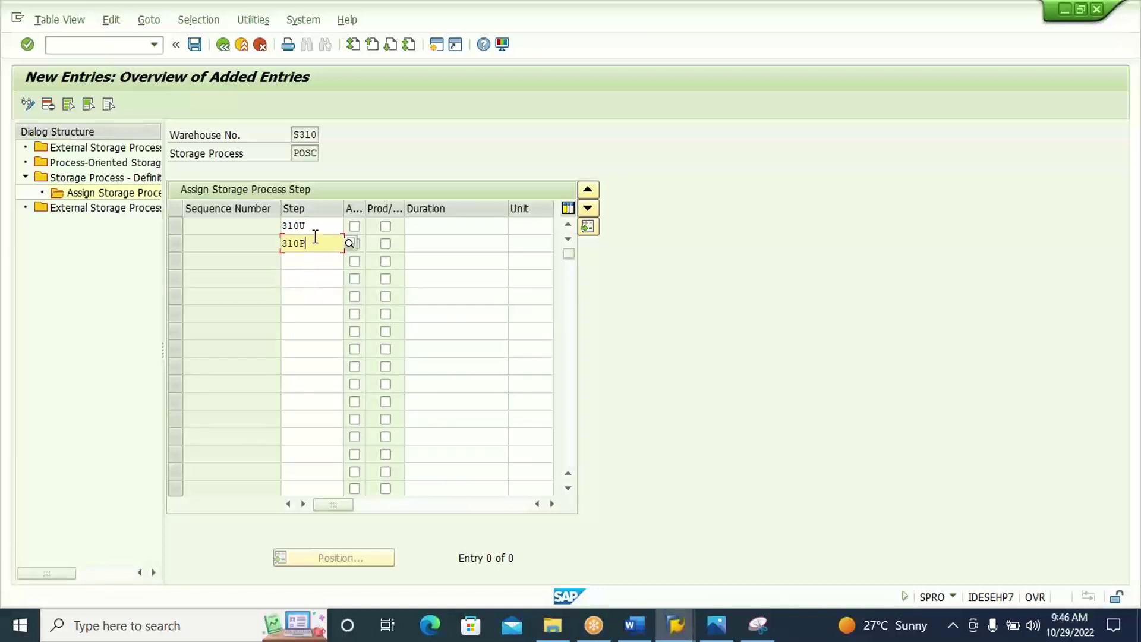
key("Return")
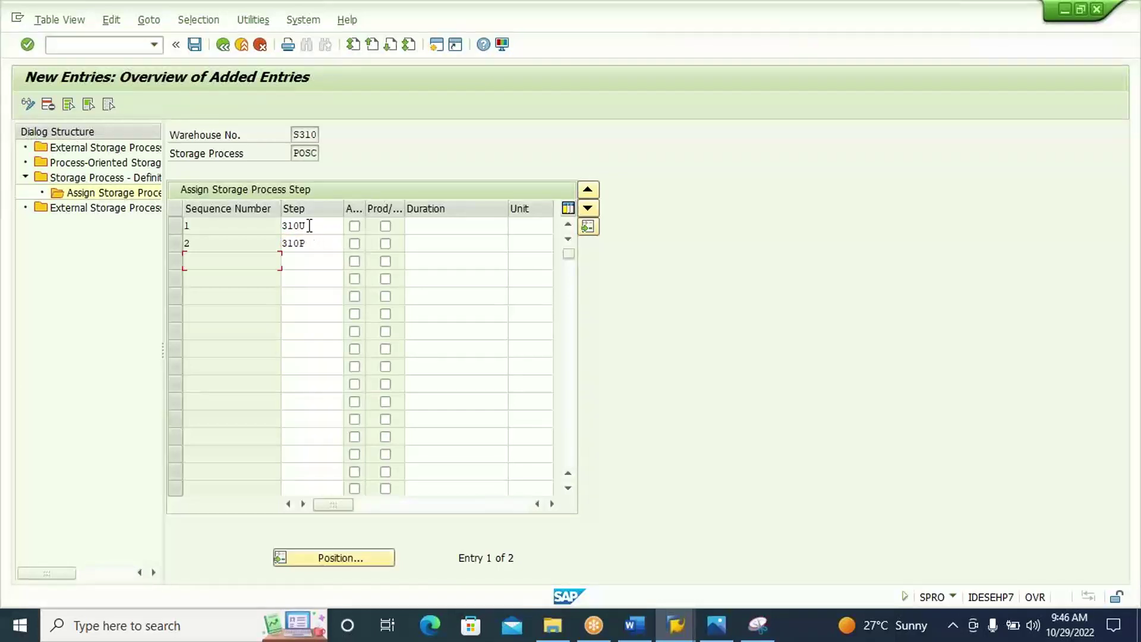
Tick Auto. WT for 310U and check sequence numbers 1 and 2.
left_click(234, 228)
left_click(309, 243)
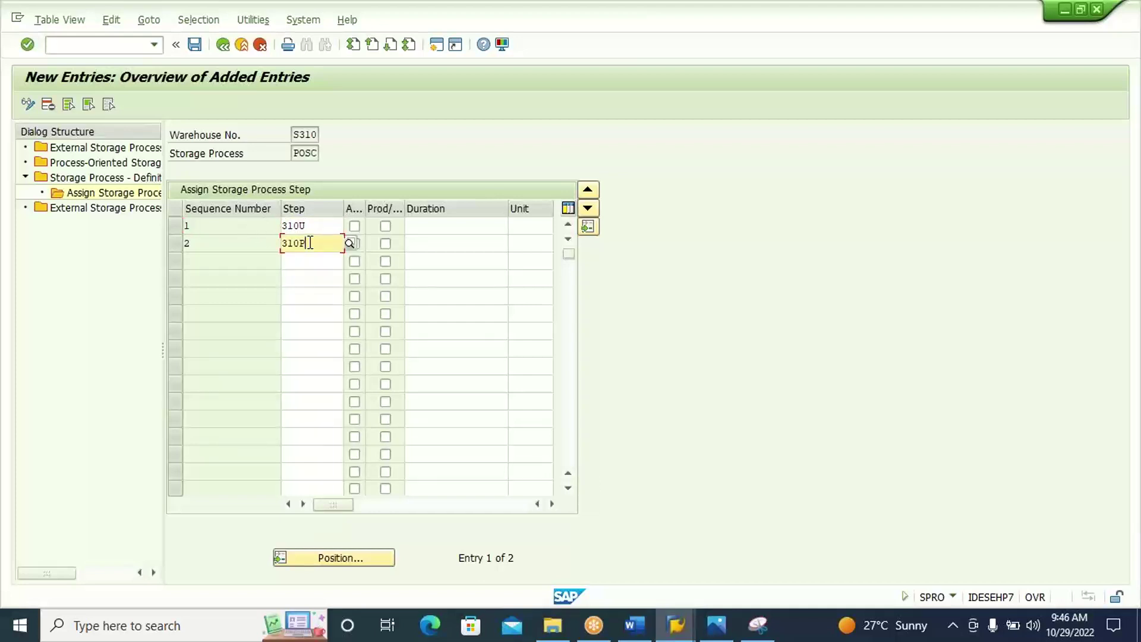
left_click(240, 242)
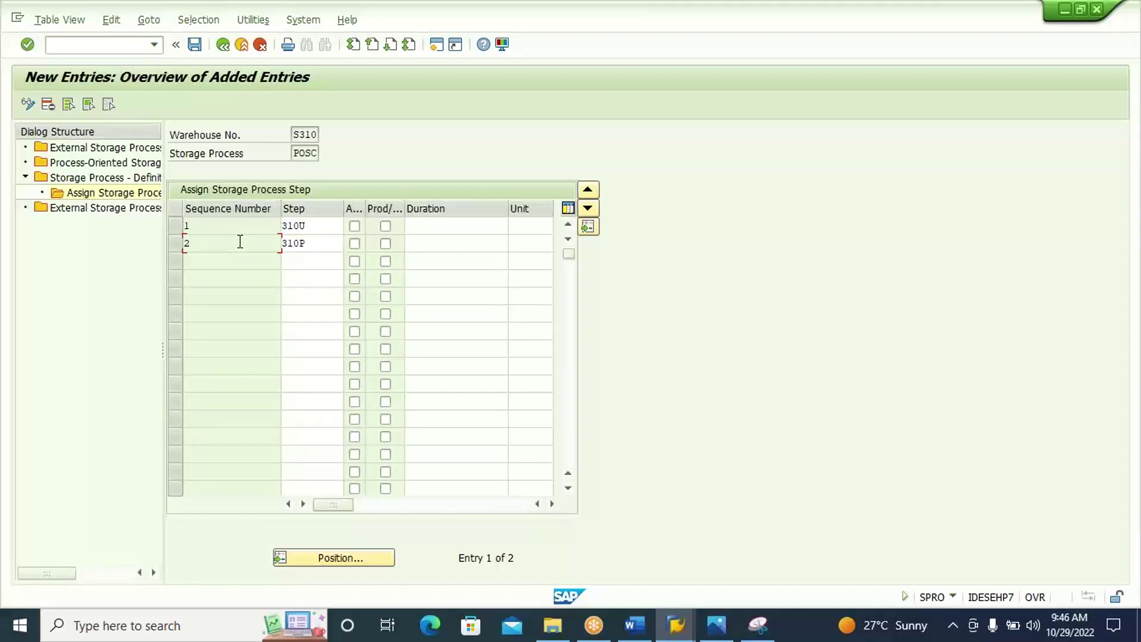
left_click(354, 227)
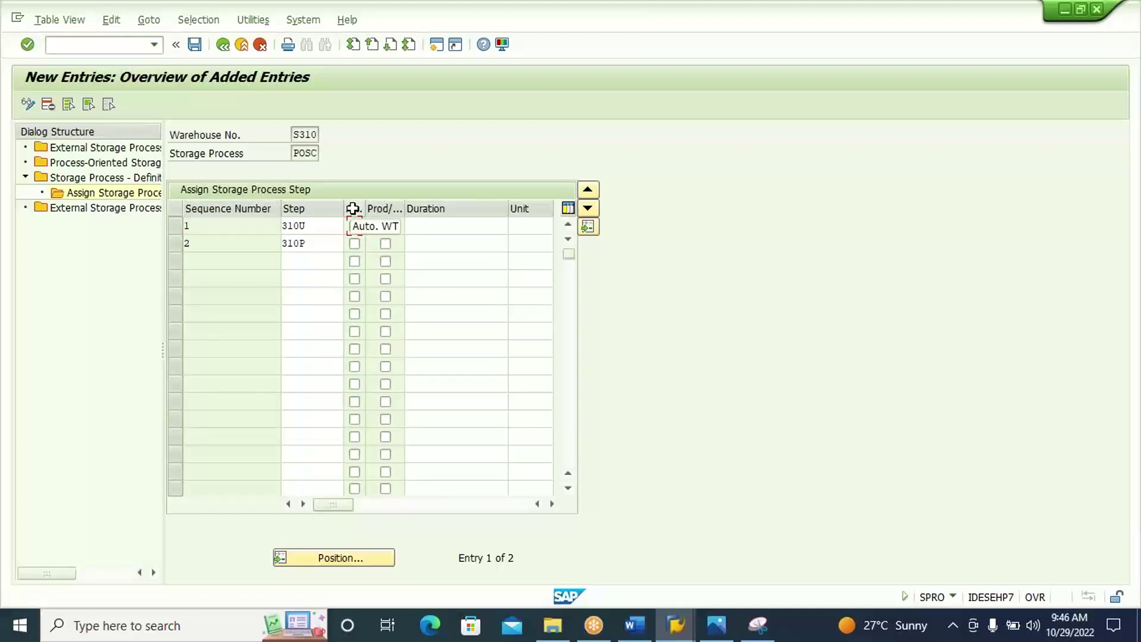
left_click(319, 225)
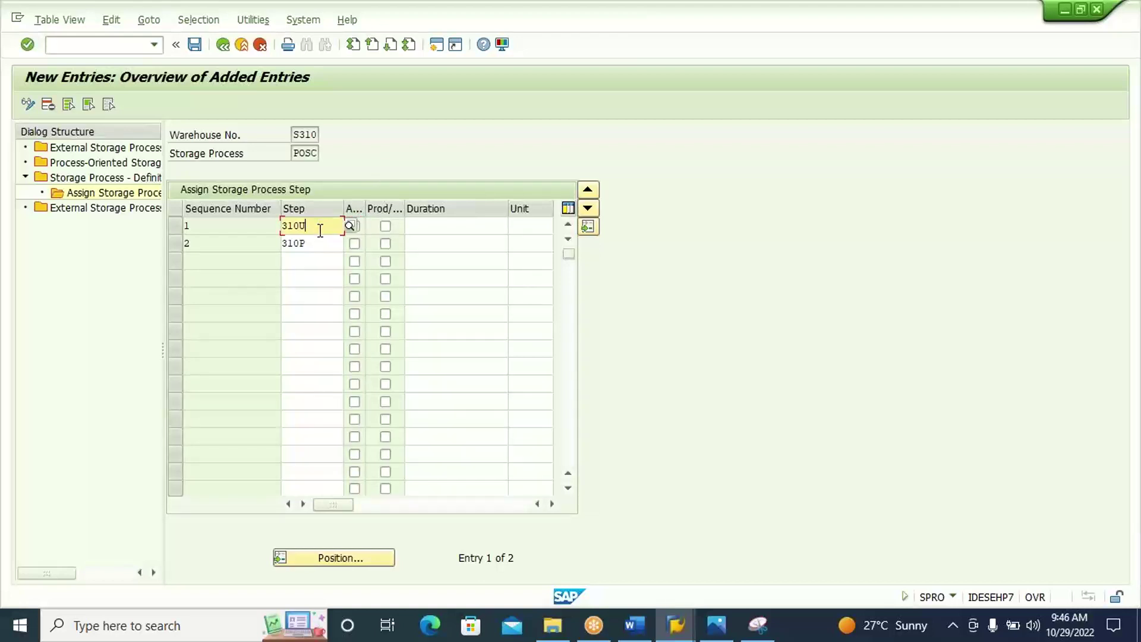
left_click(321, 243)
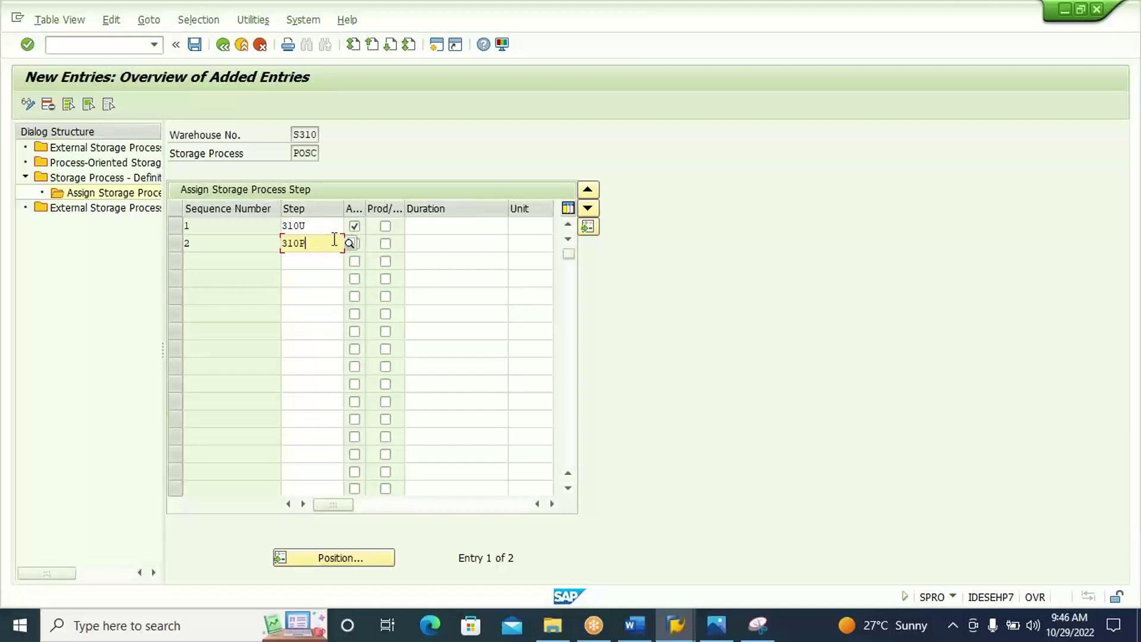
left_click(419, 245)
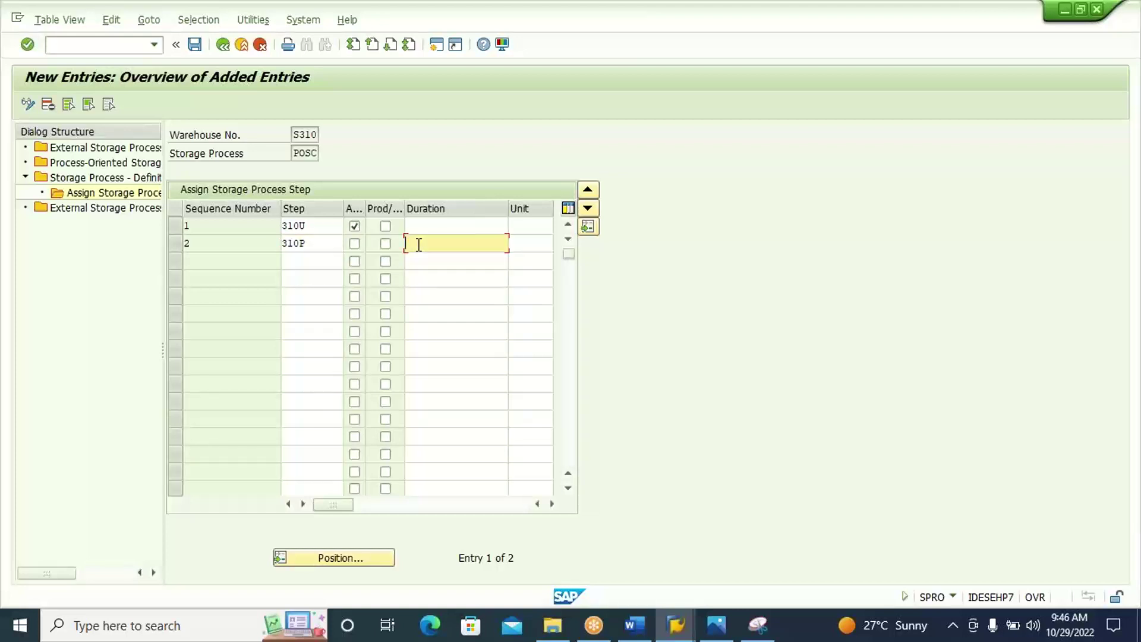
left_click(333, 238)
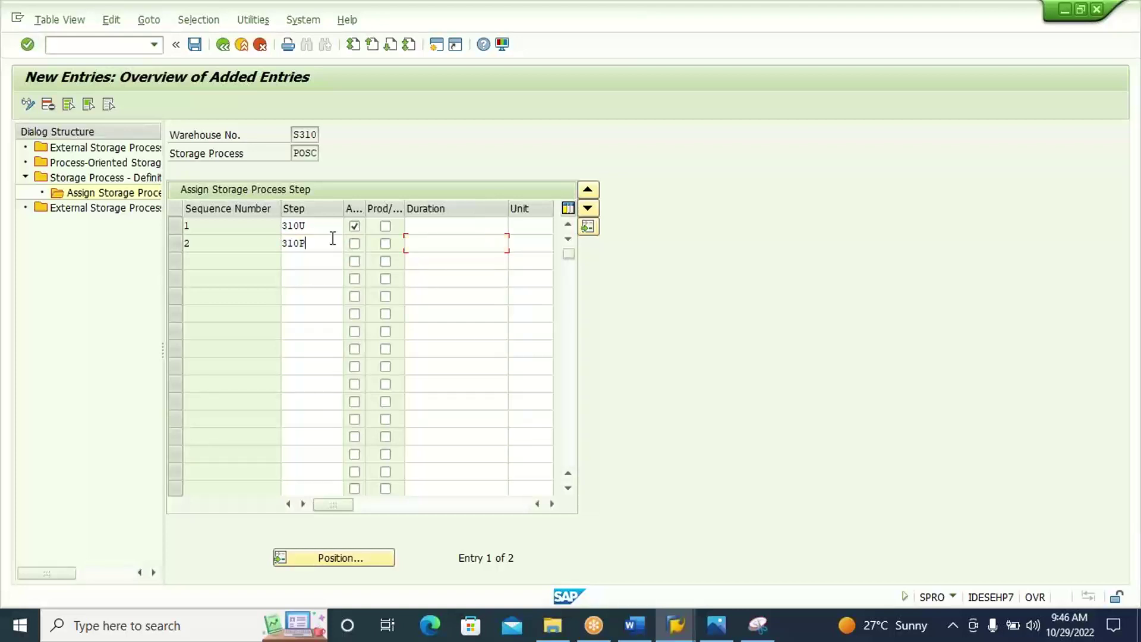
Paste a capture of the POSC step assignment table into the Word document.
left_click(424, 246)
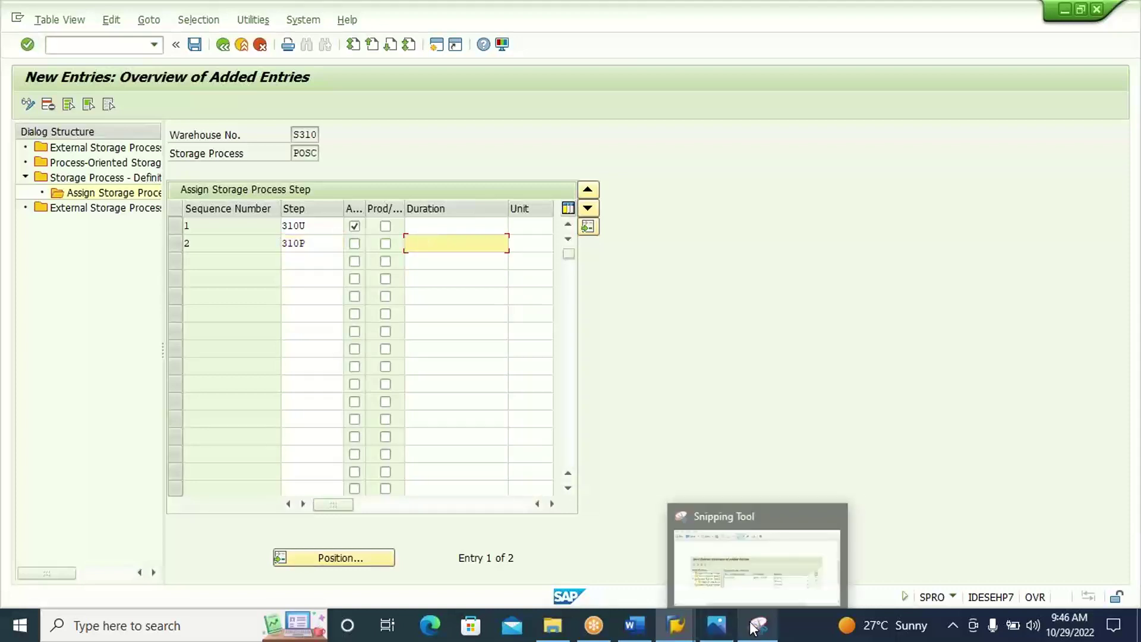
left_click(758, 624)
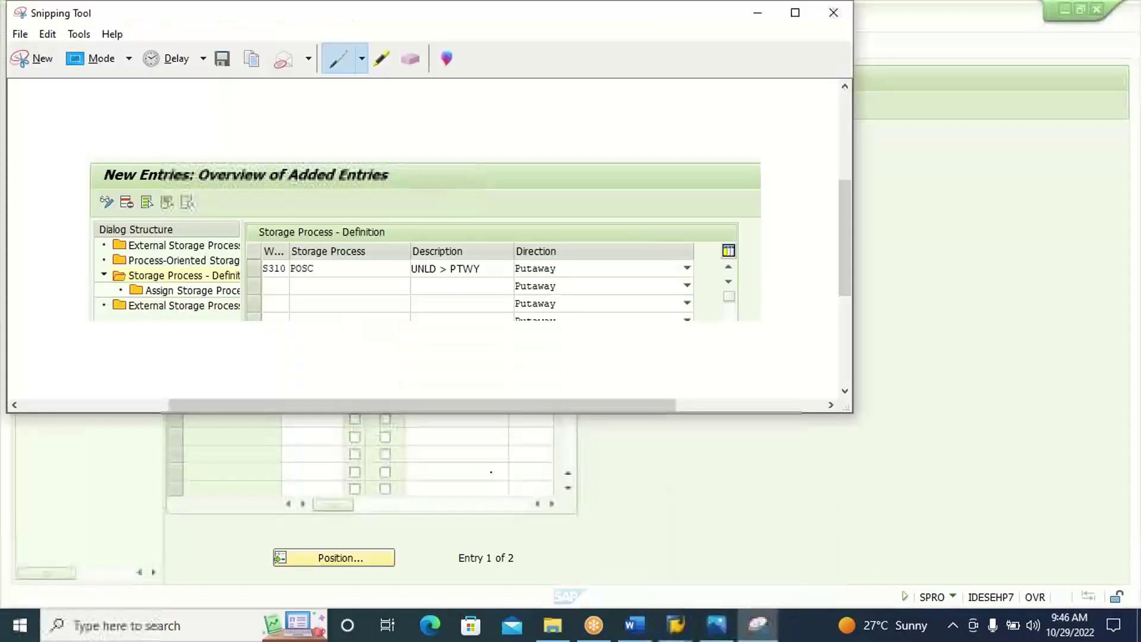
left_click(39, 59)
left_click_drag(19, 62, 630, 254)
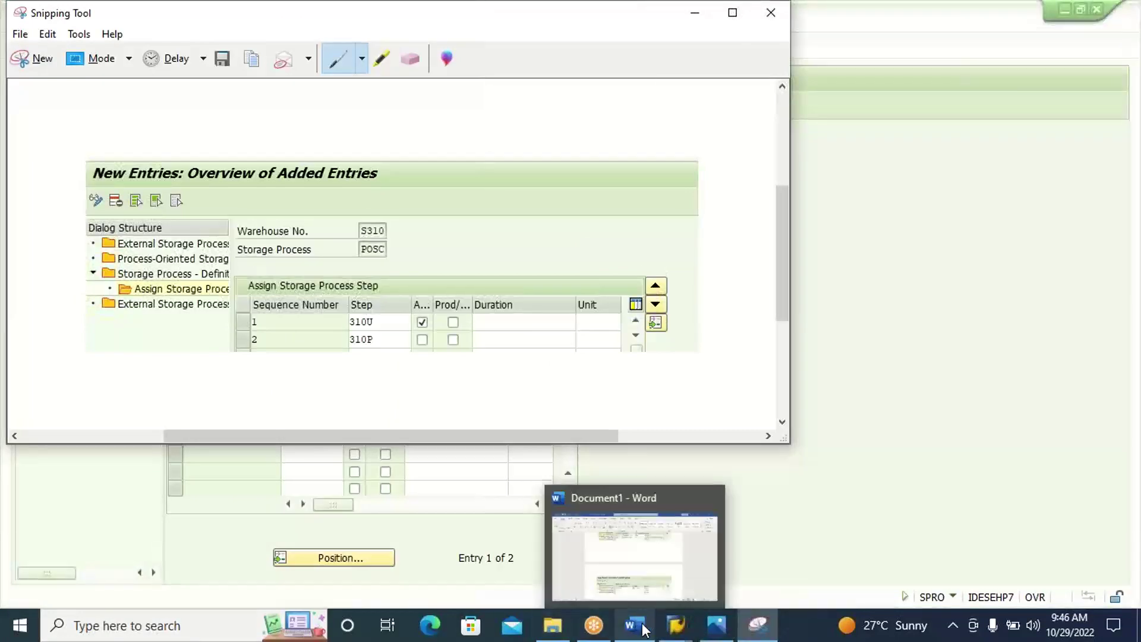
left_click(641, 628)
key("ctrl+v")
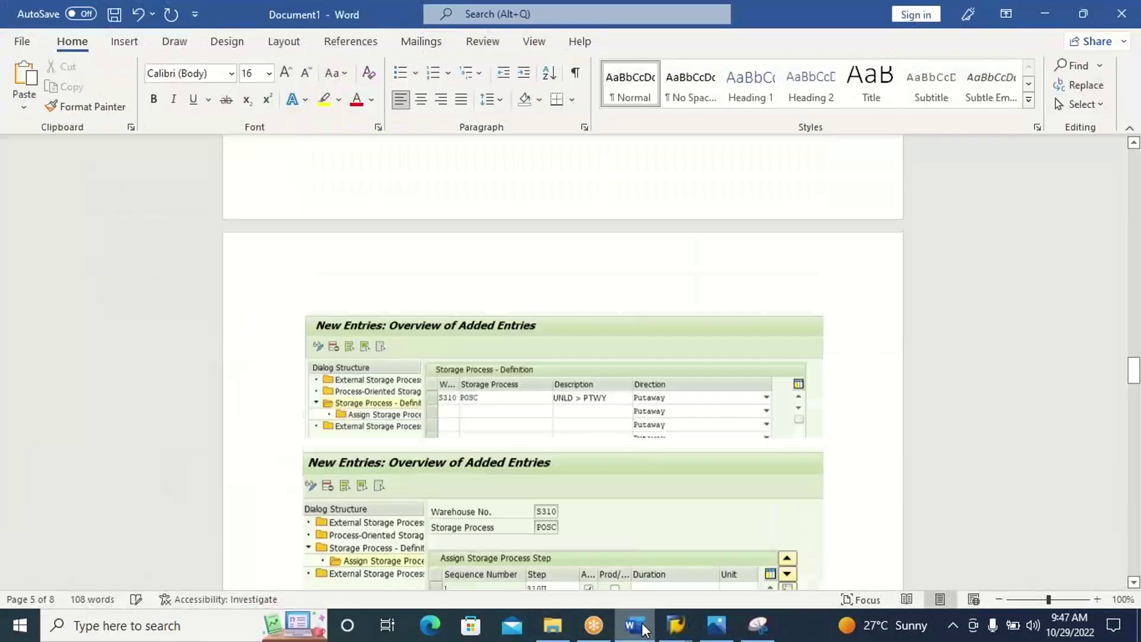
Save the POSC assignments of steps 310U and 310P in SAP.
left_click(642, 629)
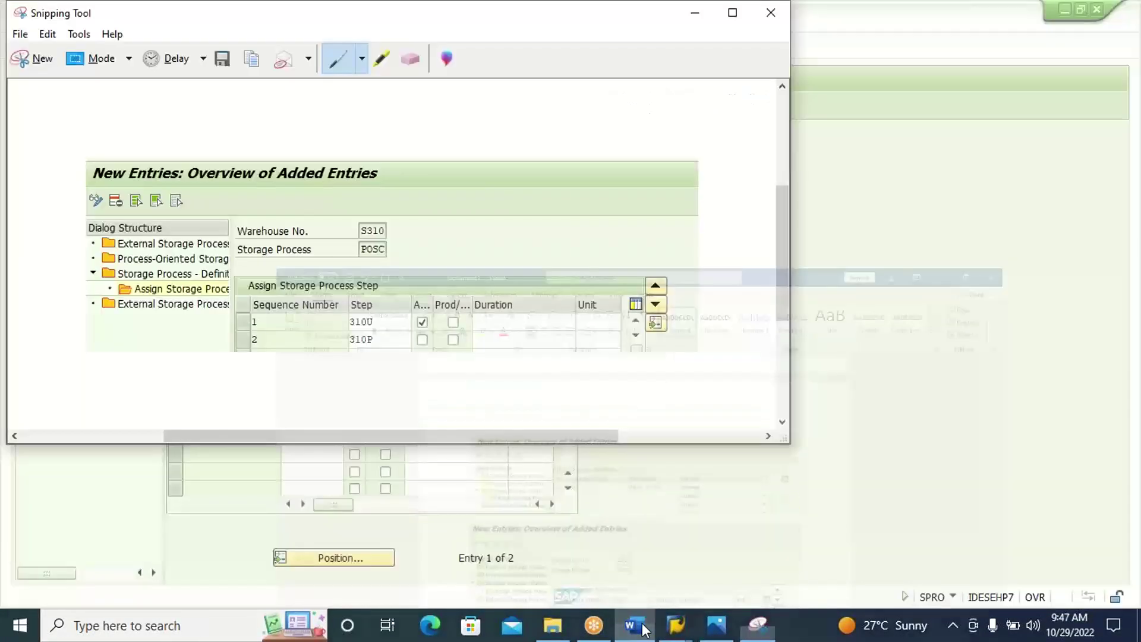
left_click(859, 395)
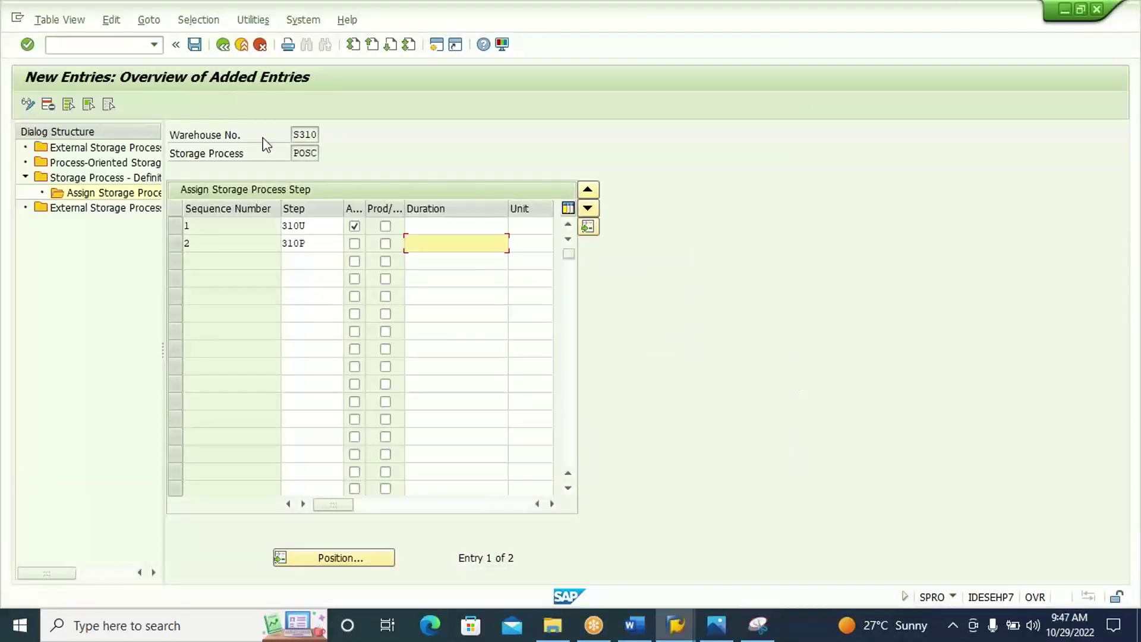
left_click(194, 45)
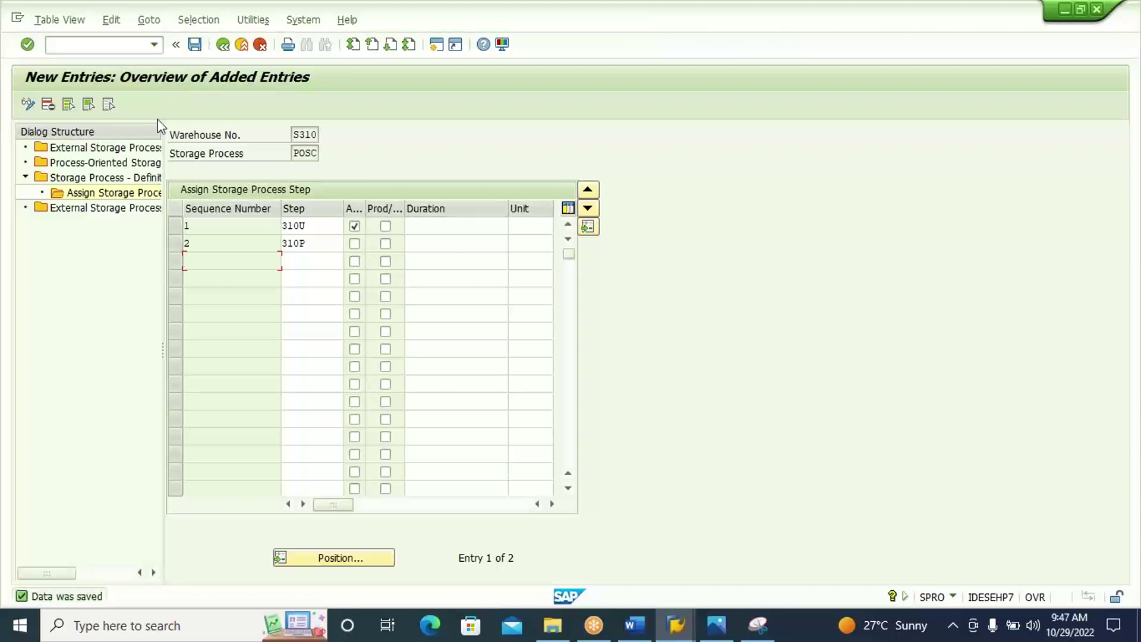
Open the Process-Oriented Storage Control entries and choose New Entries.
double_click(141, 164)
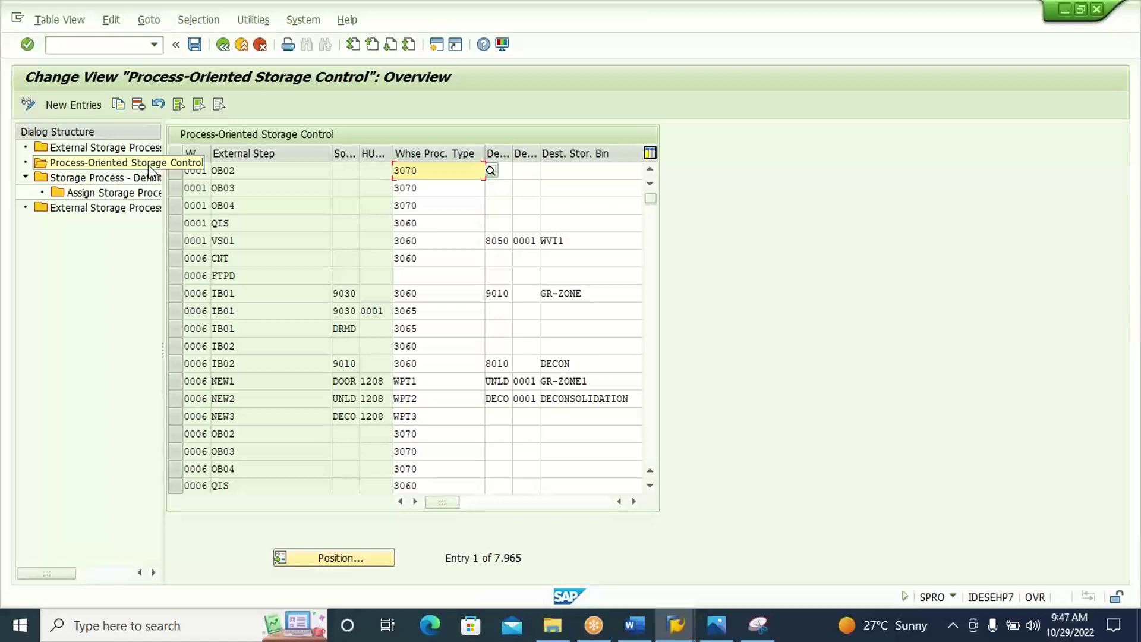
left_click(348, 169)
left_click(498, 172)
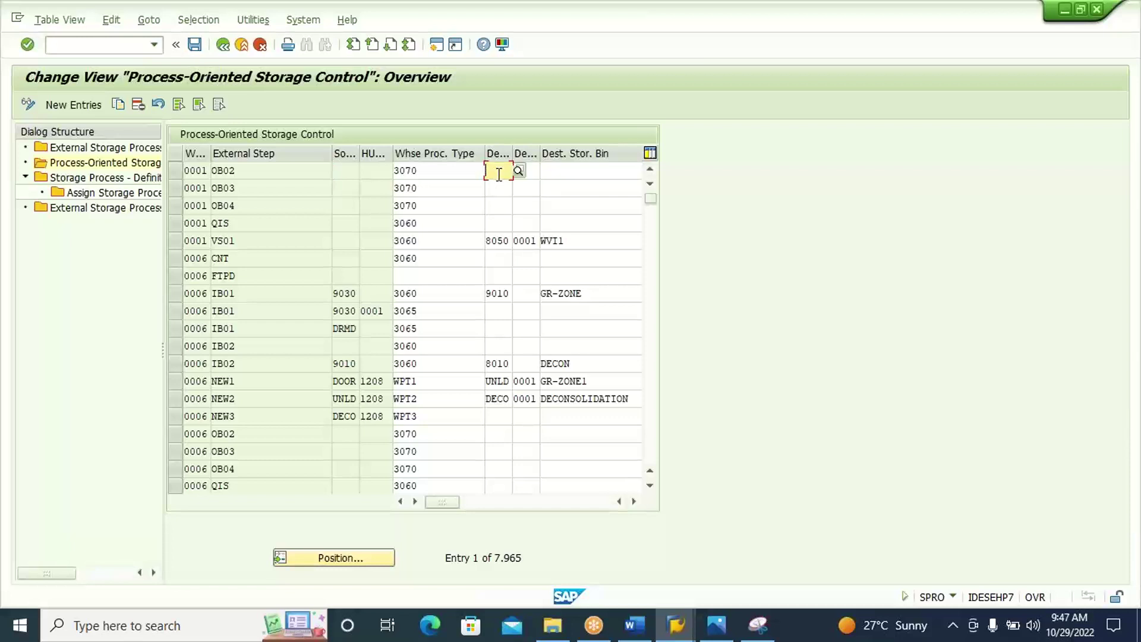
left_click(88, 104)
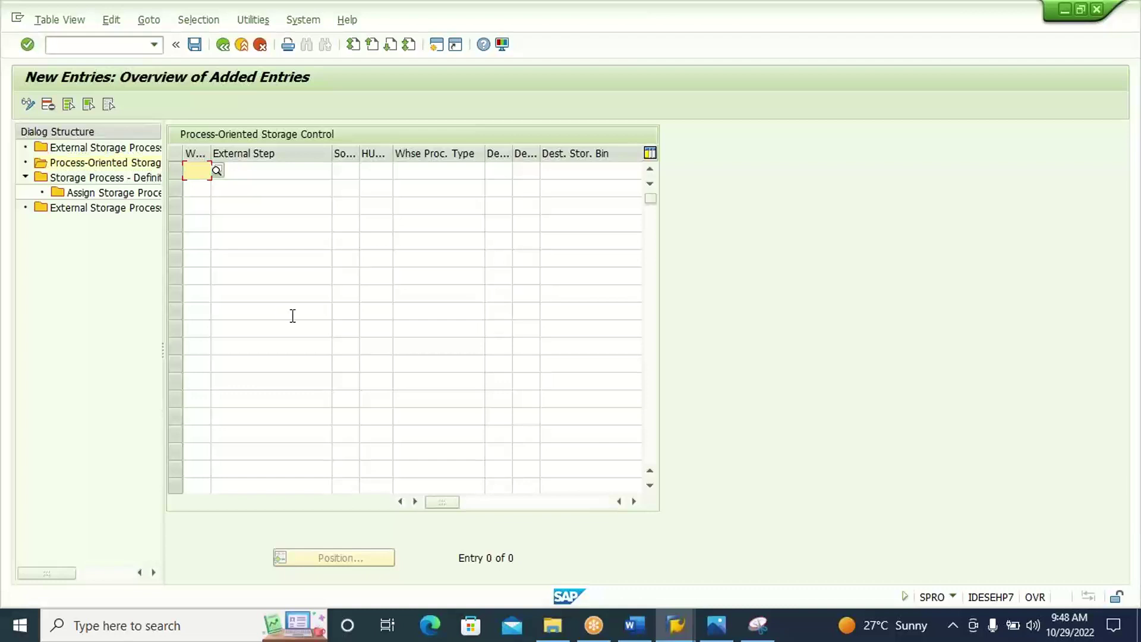
Fill the new row with warehouse S310, external step 310U and process type 1011 Putaway POSC.
type("S3")
type("10")
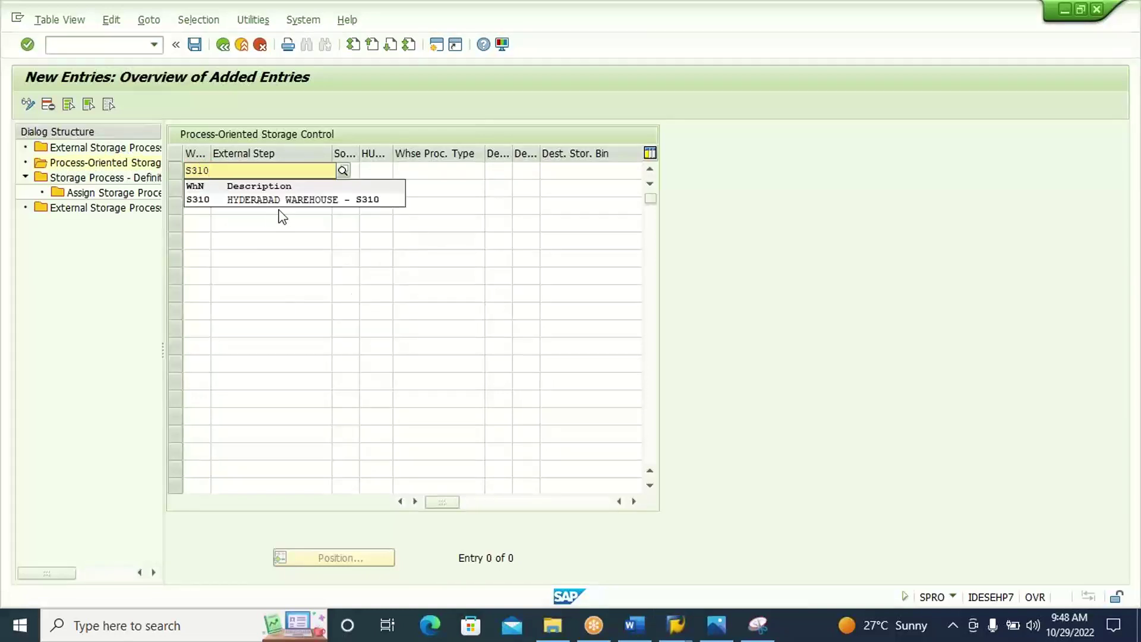
left_click(284, 201)
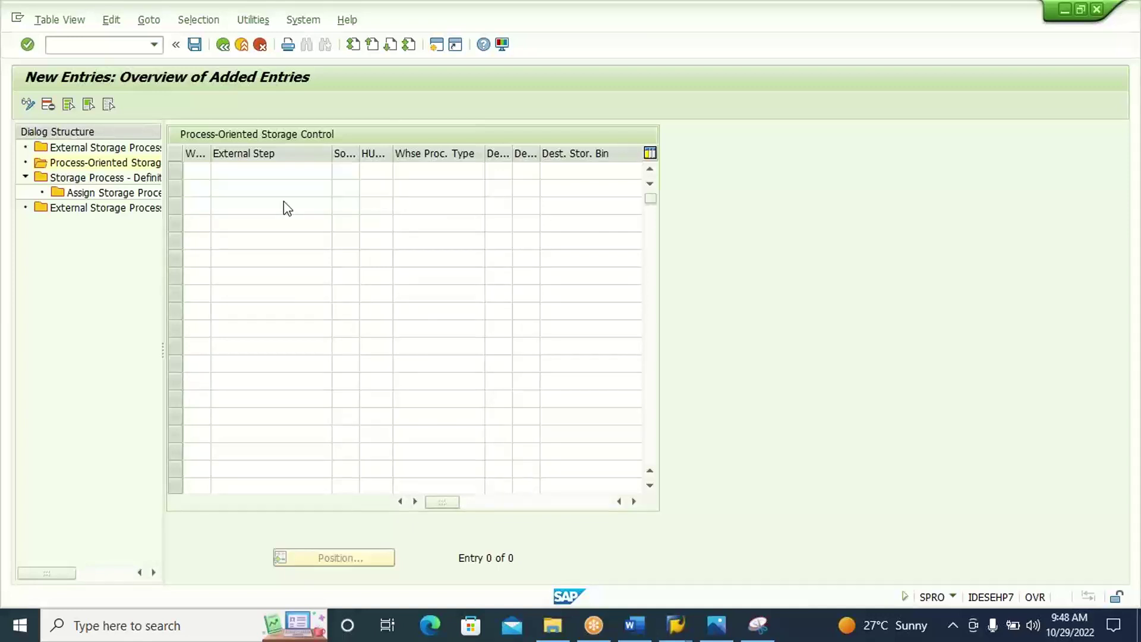
left_click(288, 171)
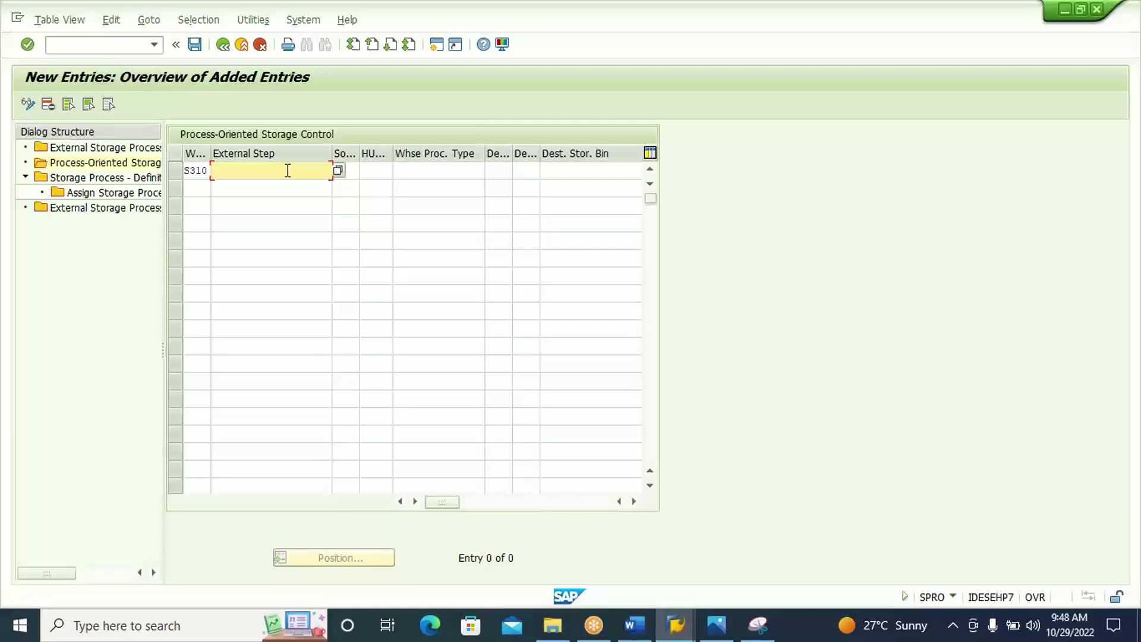
type("3100")
left_click(353, 171)
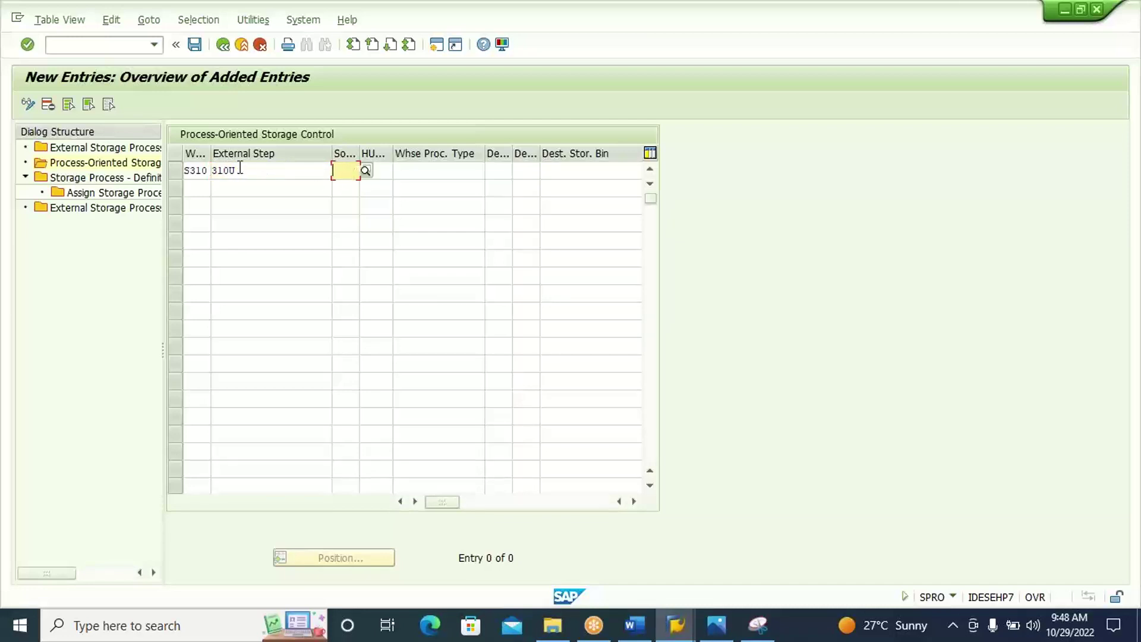
left_click(407, 169)
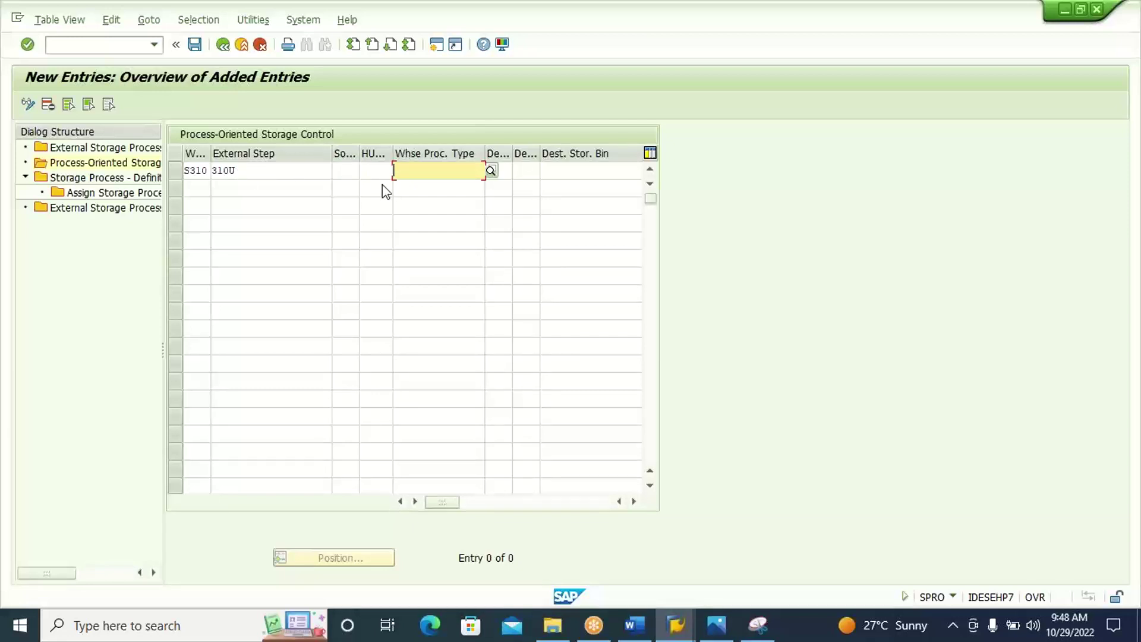
type("1011")
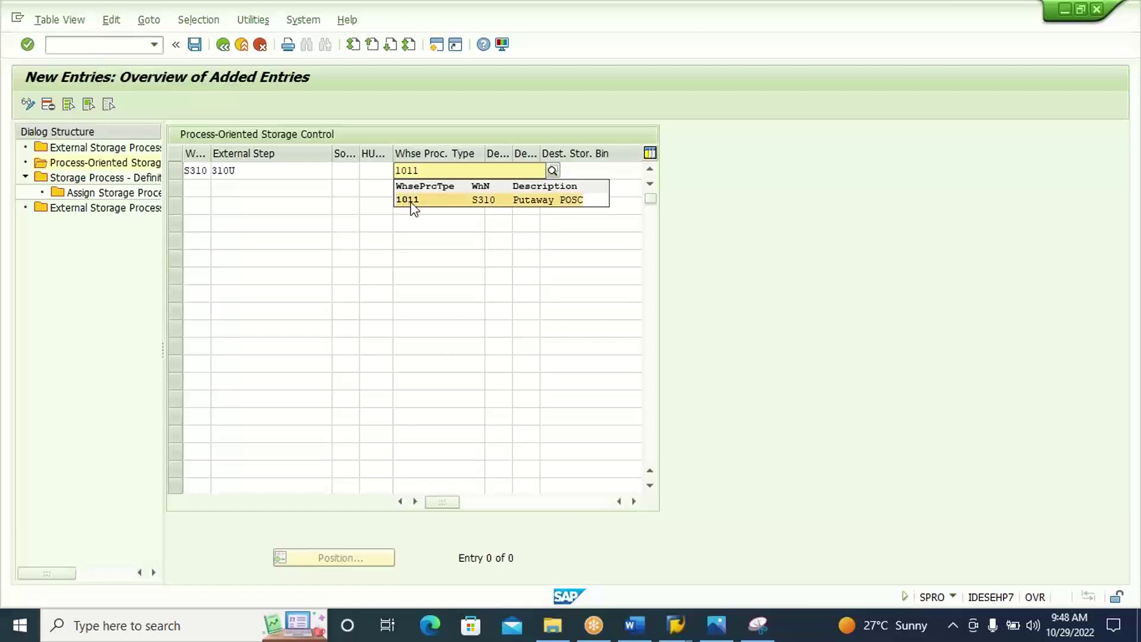
left_click(411, 201)
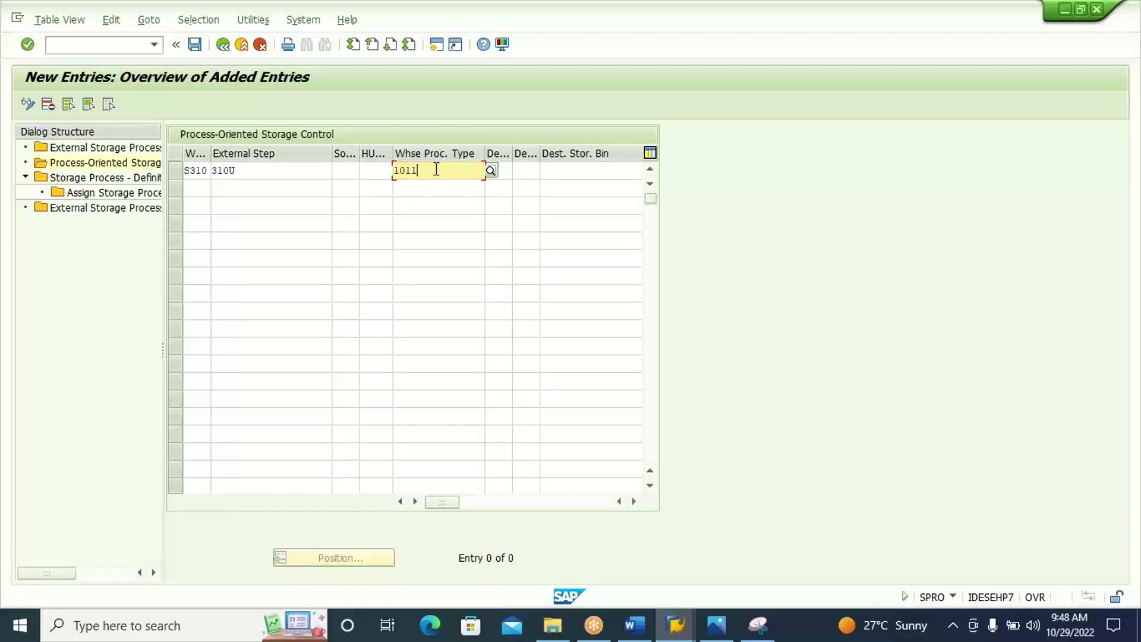
Enter /OSPRO in the command field to start Customizing in a new session.
left_click(350, 170)
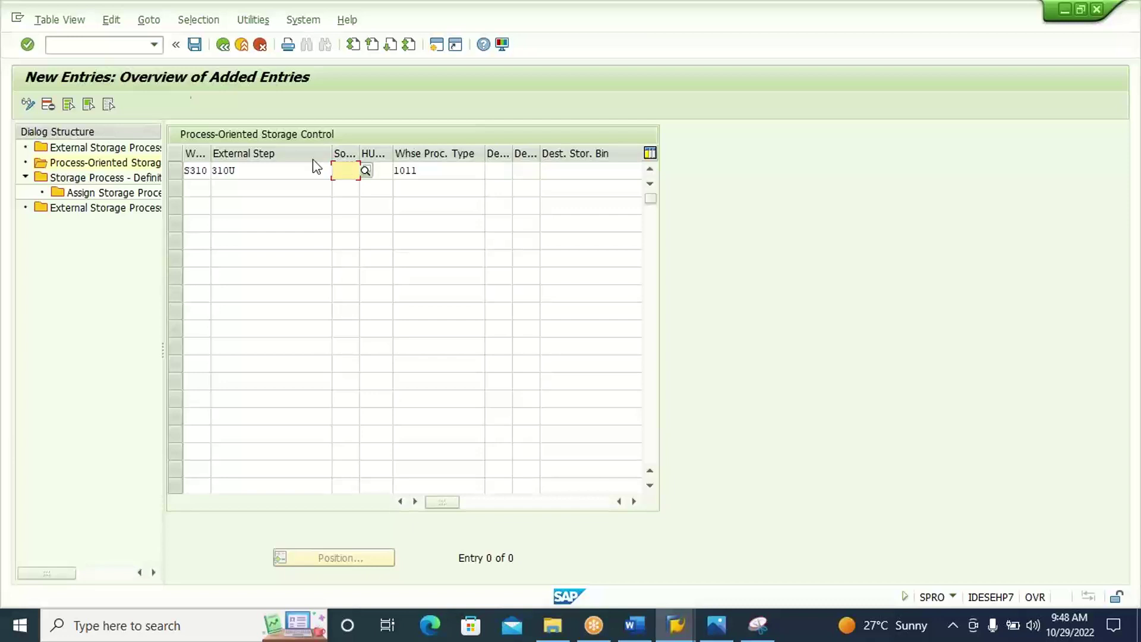
left_click(130, 48)
type("/OSPRO")
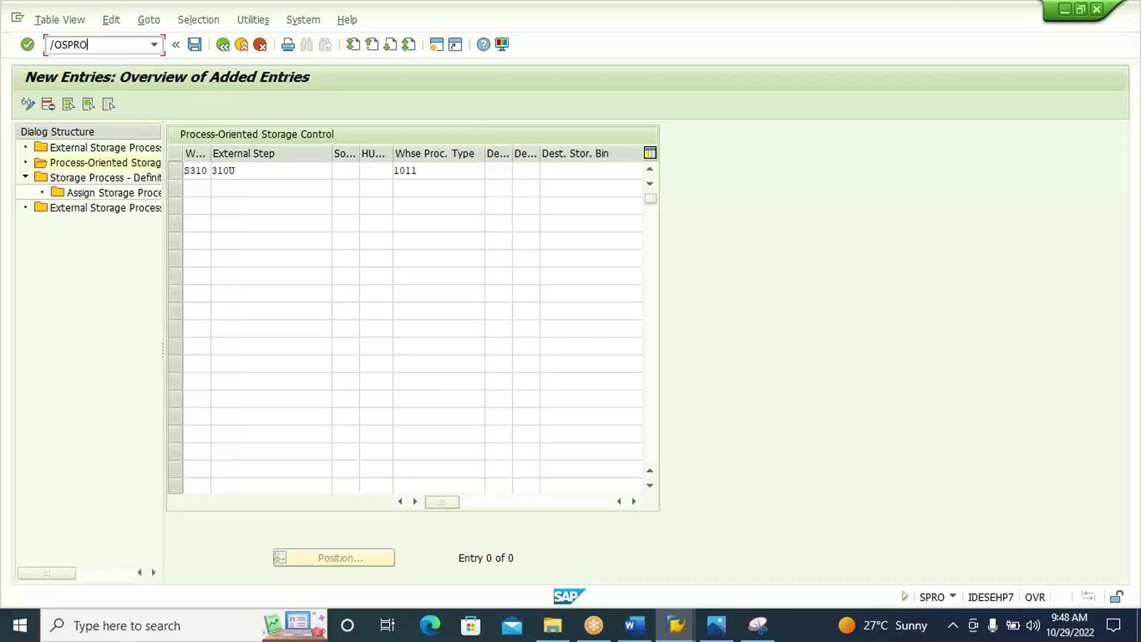
In the Reference IMG, run Cross-Process Settings > Warehouse Task > Define Warehouse Process Type.
key("Return")
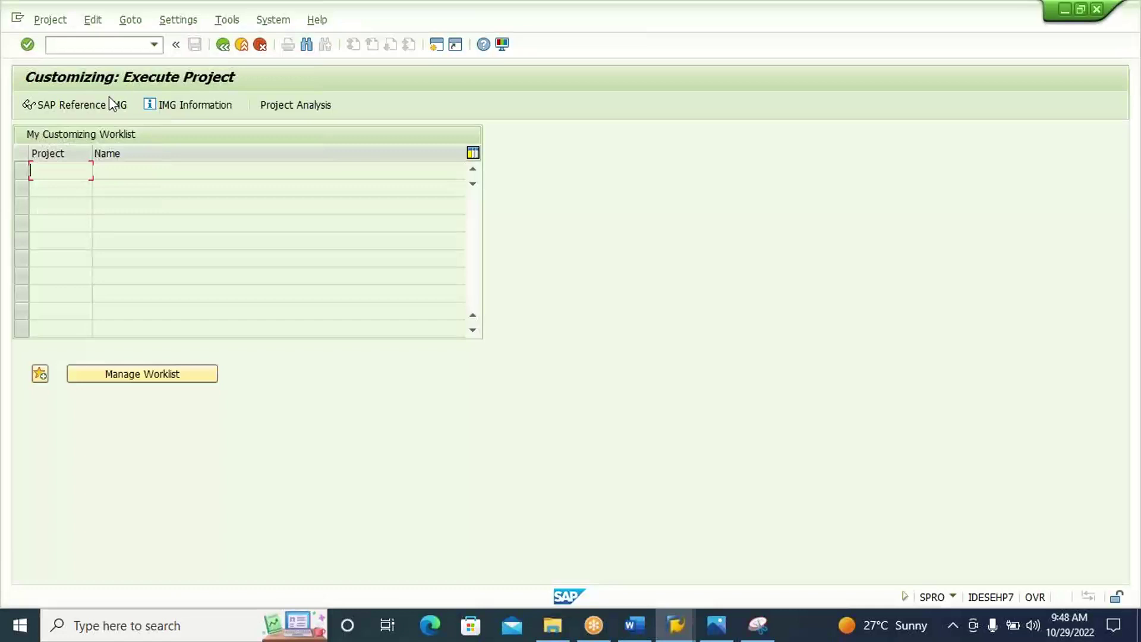
left_click(109, 101)
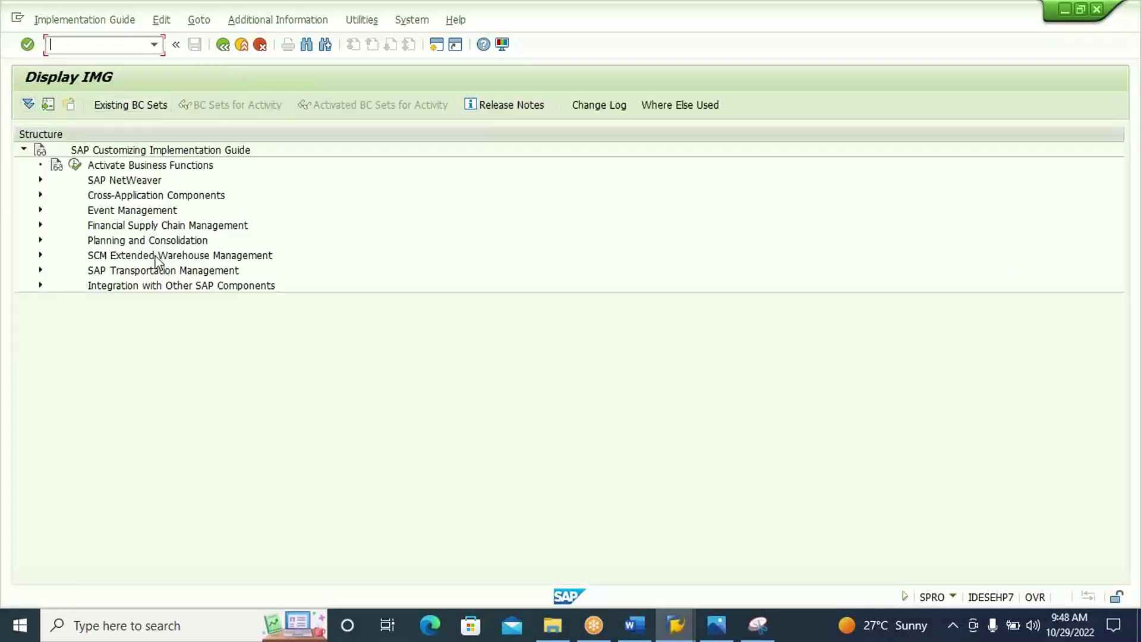
double_click(156, 256)
double_click(155, 269)
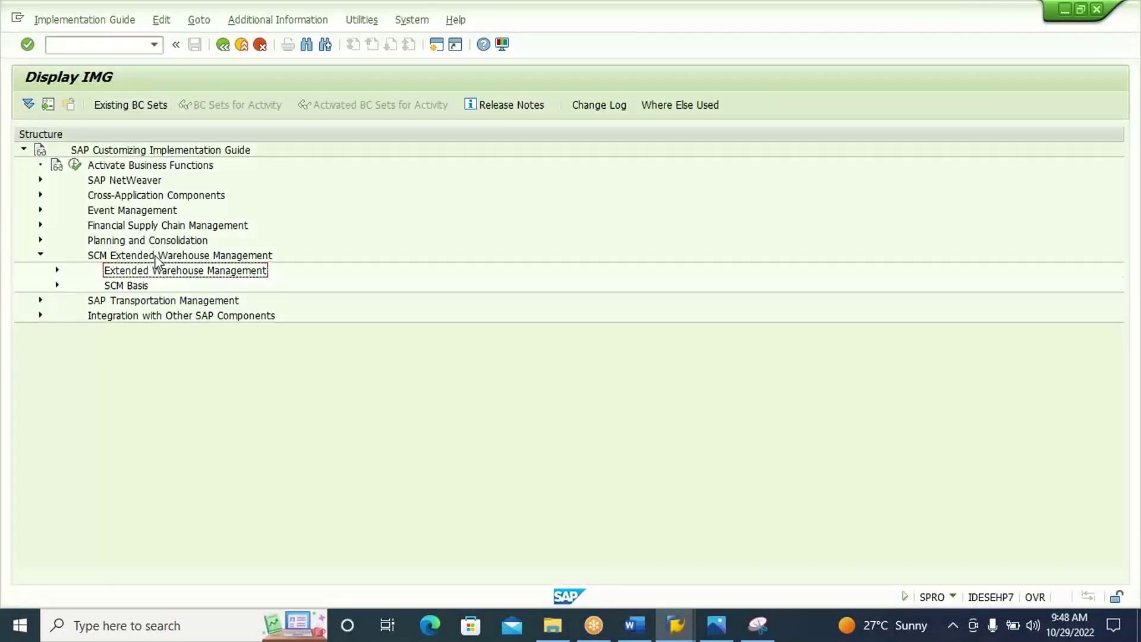
key("Down")
key("Down")
key("Down")
key("Down")
key("Down")
key("Right")
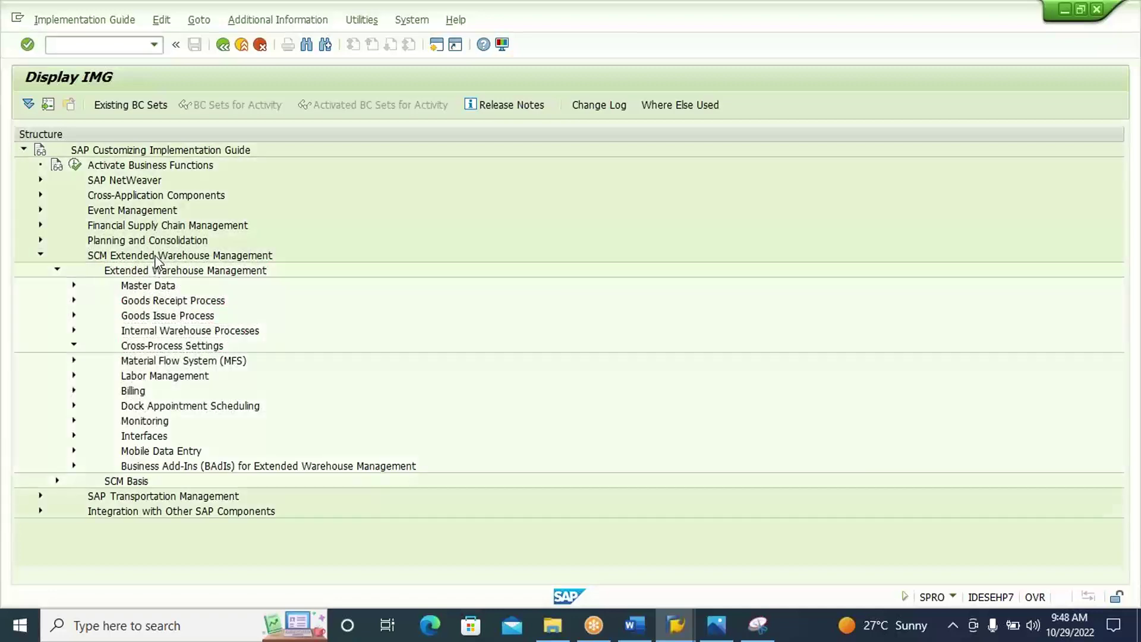
key("Down")
key("Down")
key("Down")
key("Down")
key("Down")
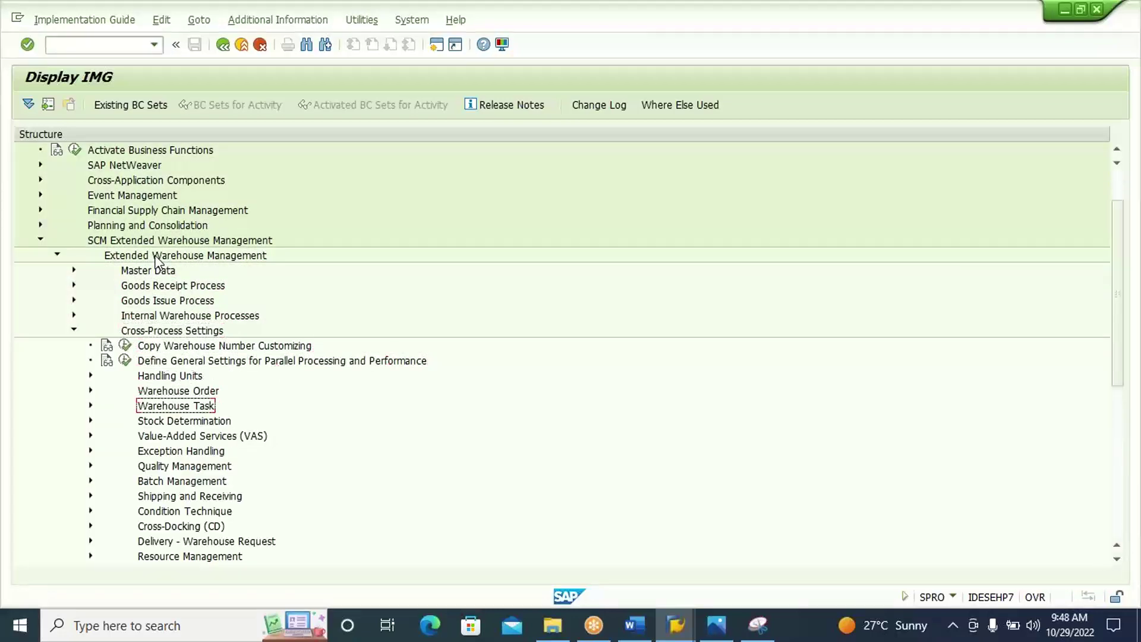
key("Right")
key("Down")
key("Down")
key("Down")
key("Down")
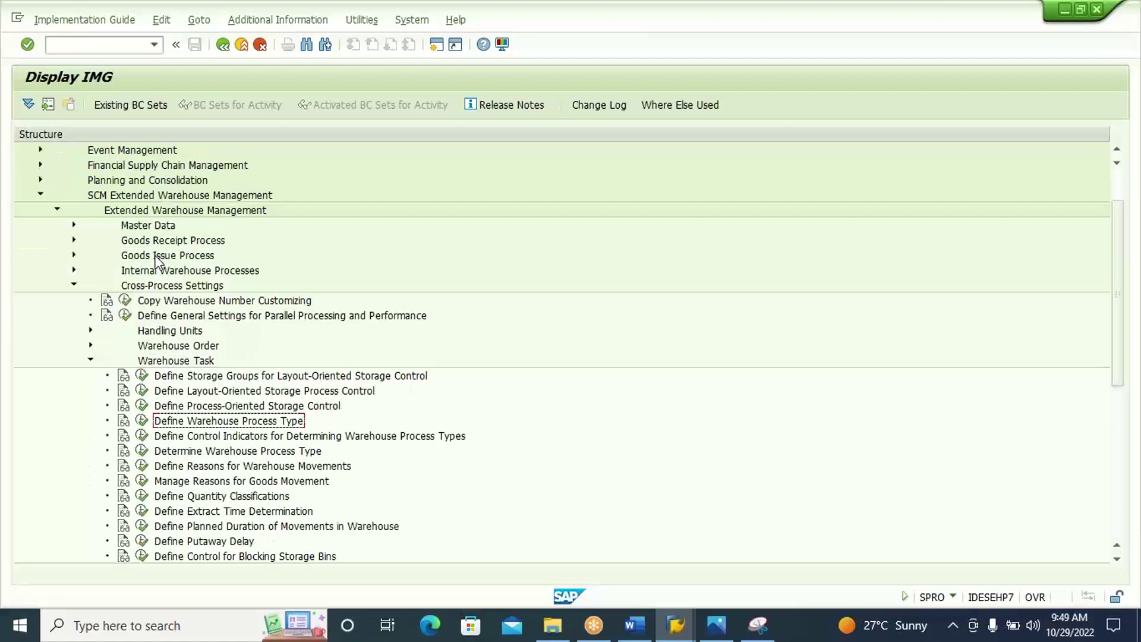
left_click(141, 421)
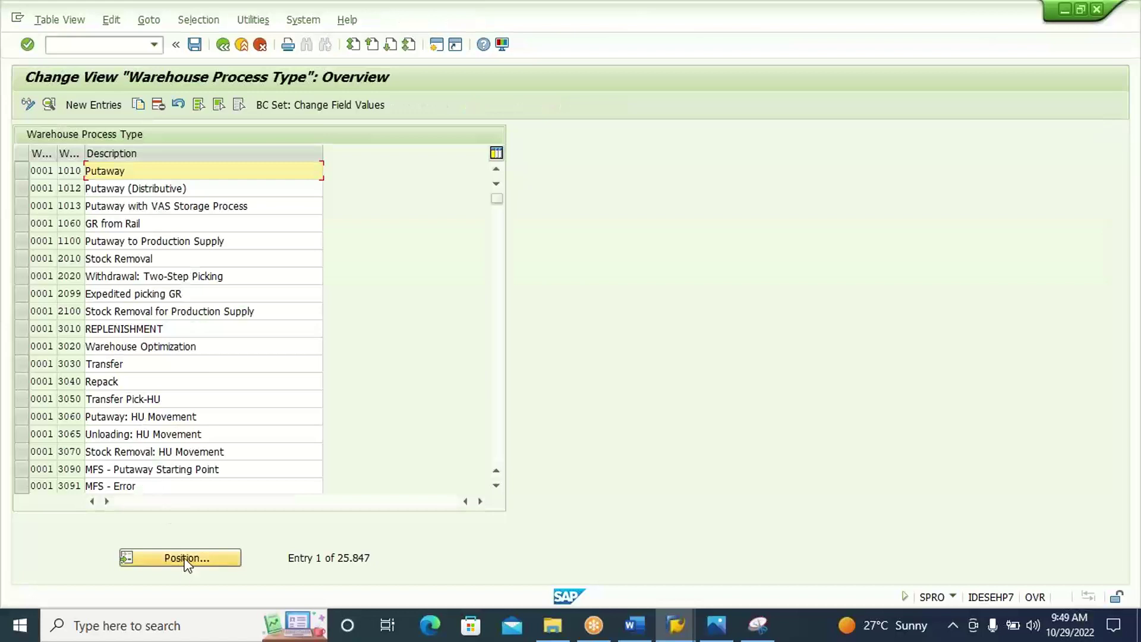
Position to S310, review process type 1011's source type DOR1 and bin DOOR1, then switch back.
left_click(186, 559)
type("S310")
key("Return")
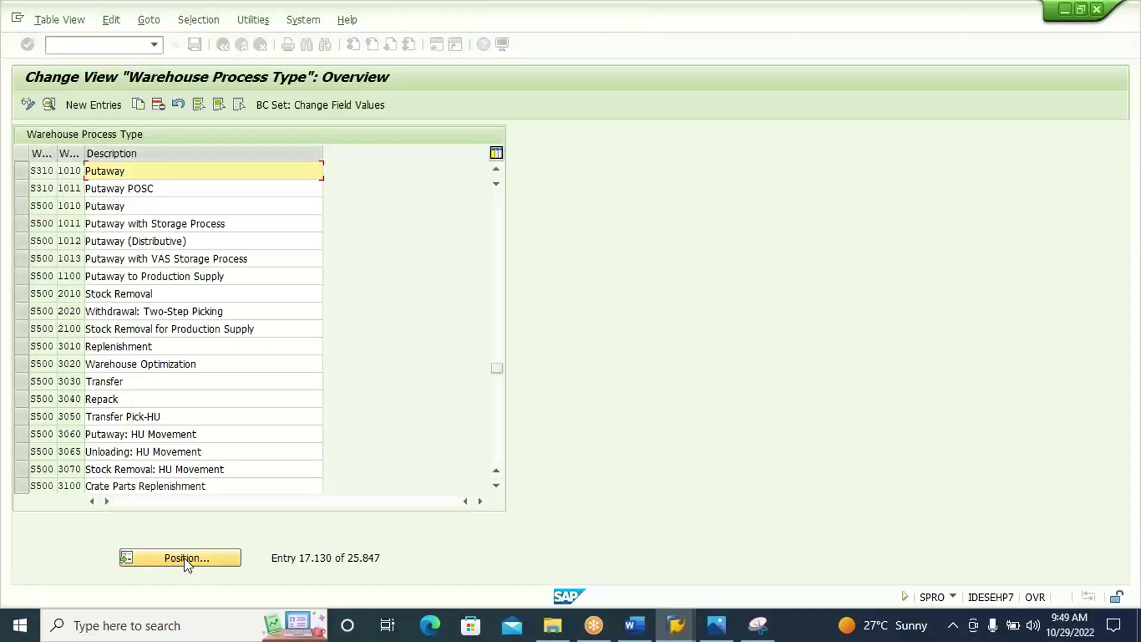
left_click(180, 189)
double_click(179, 188)
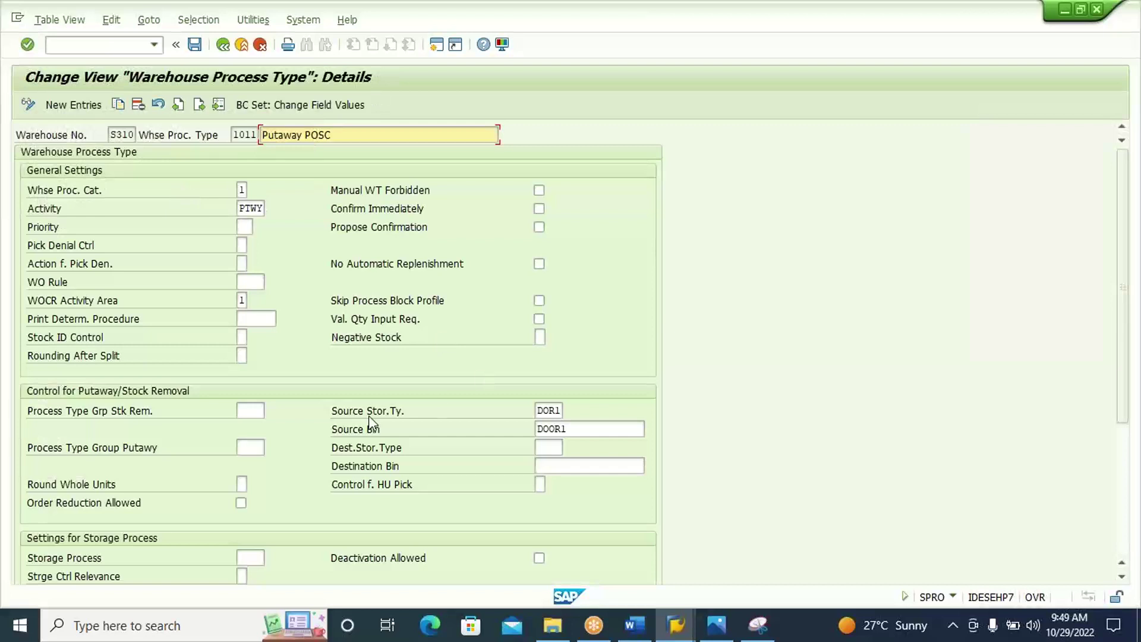
left_click(544, 411)
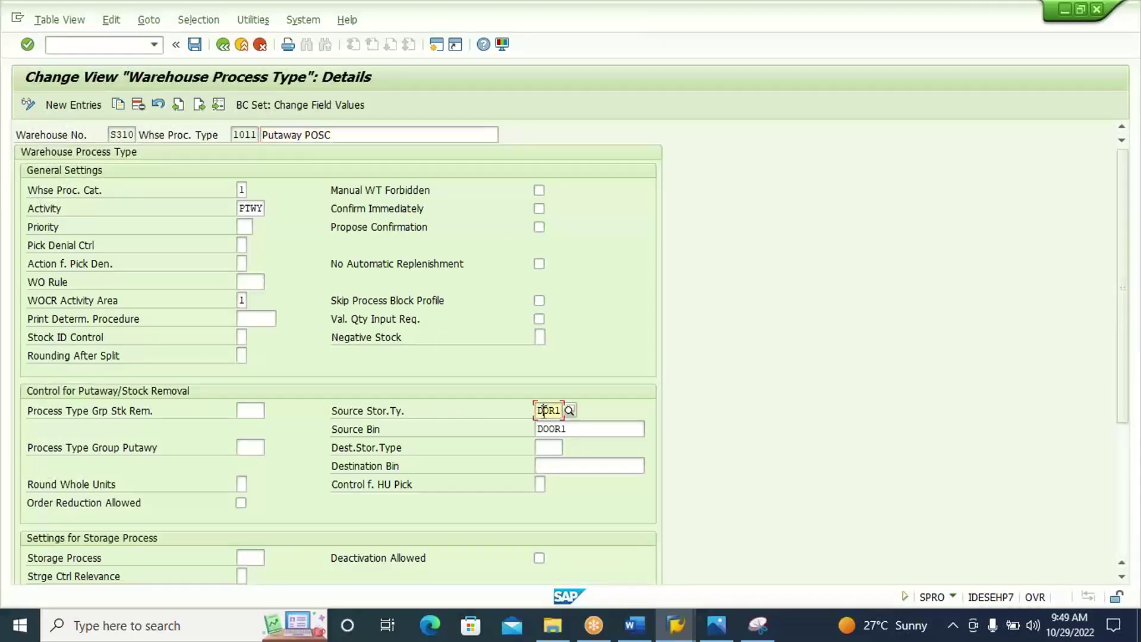
left_click(587, 429)
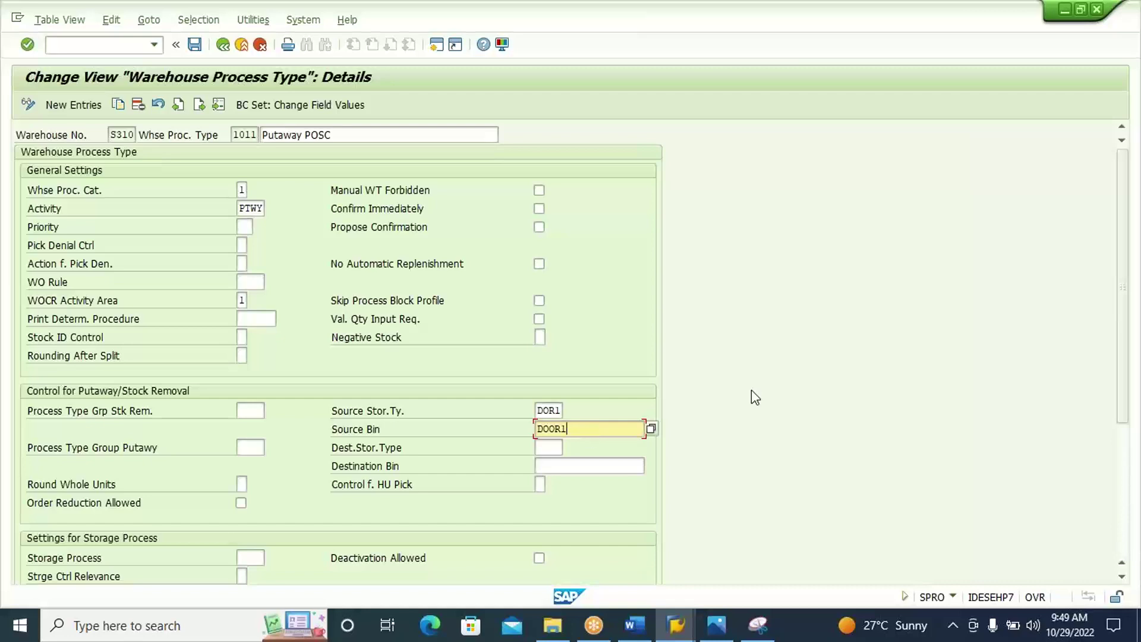
key("alt+Tab")
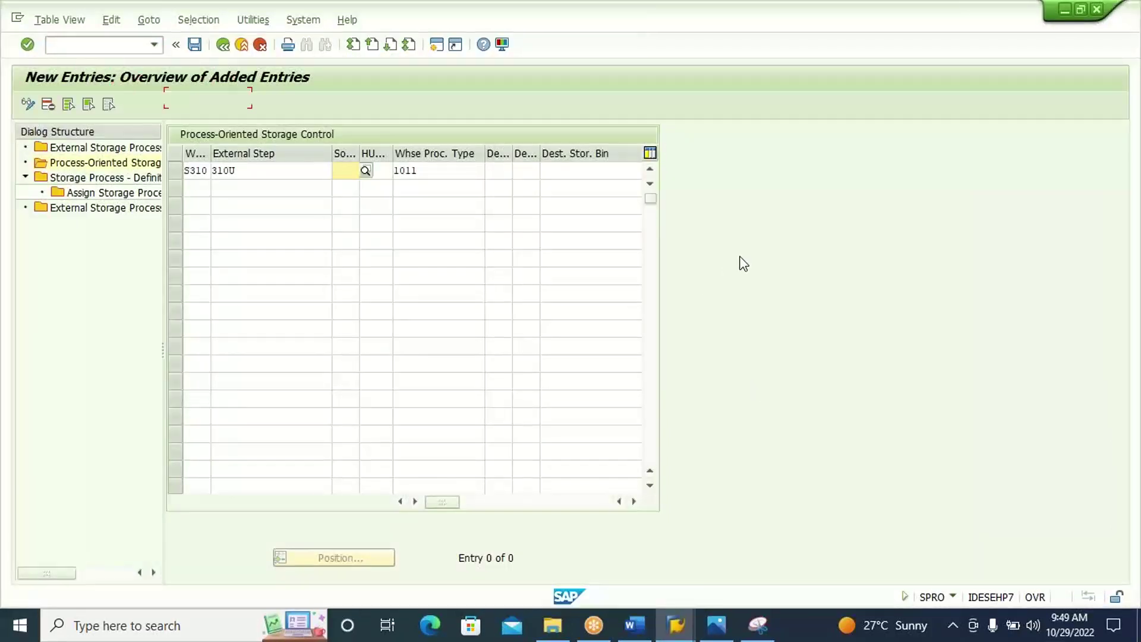
left_click(445, 169)
key("alt+Tab")
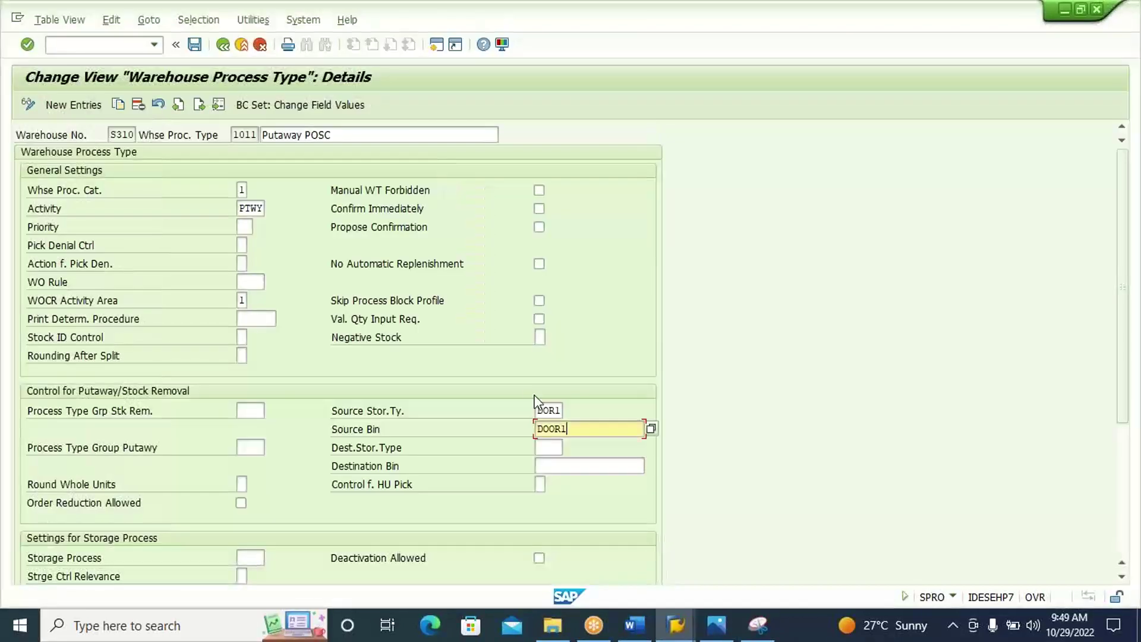
key("alt+Tab")
left_click(343, 170)
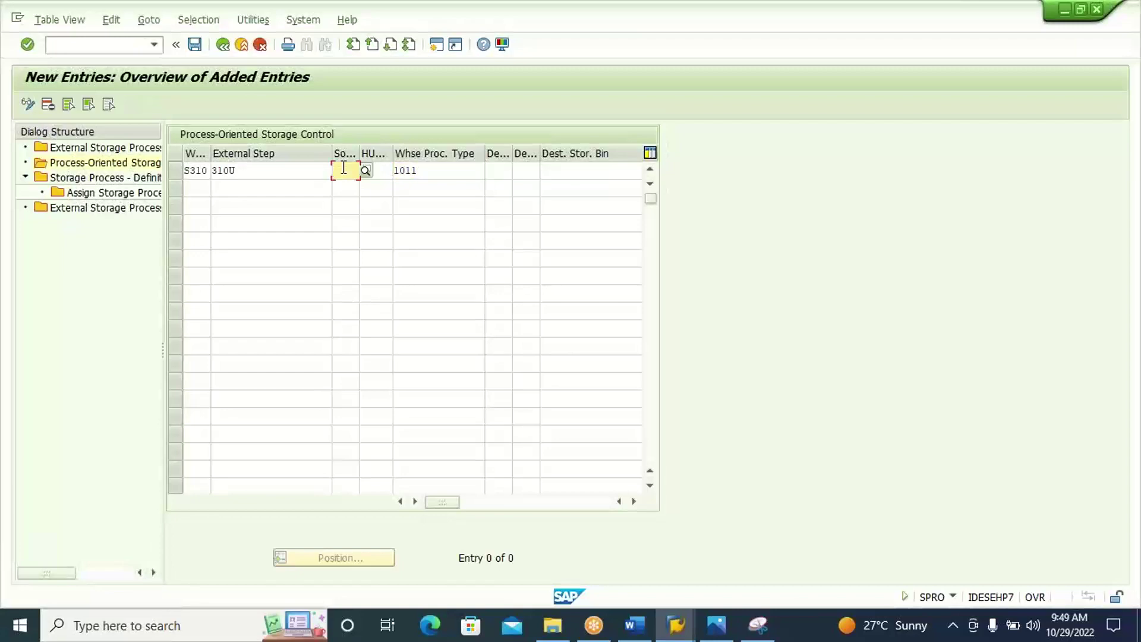
left_click(497, 171)
key("alt+Tab")
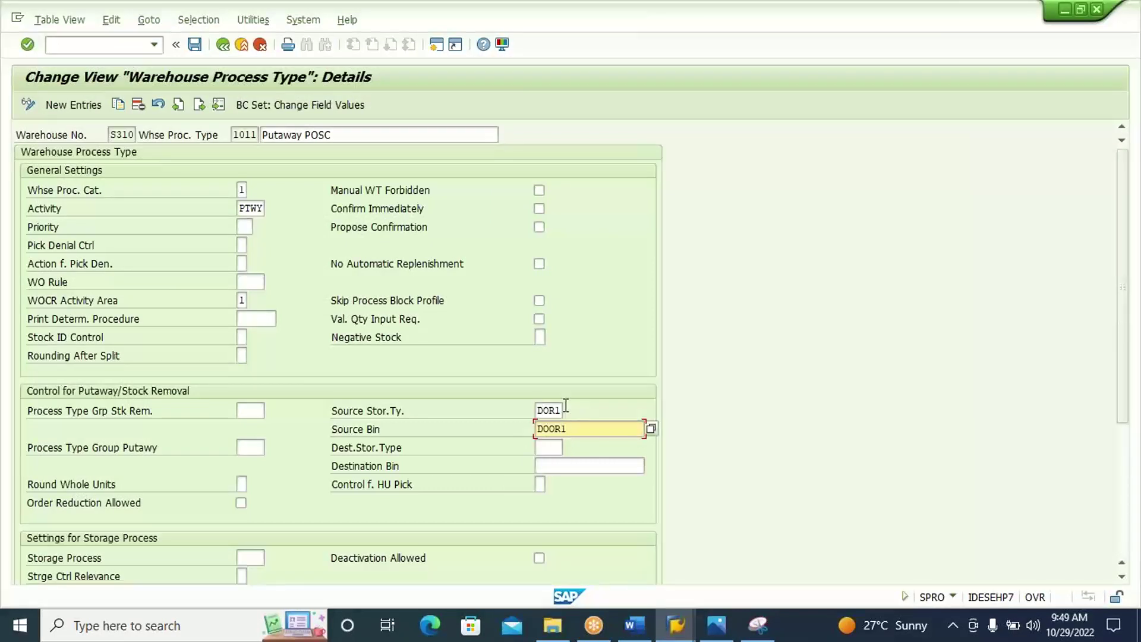
left_click(715, 626)
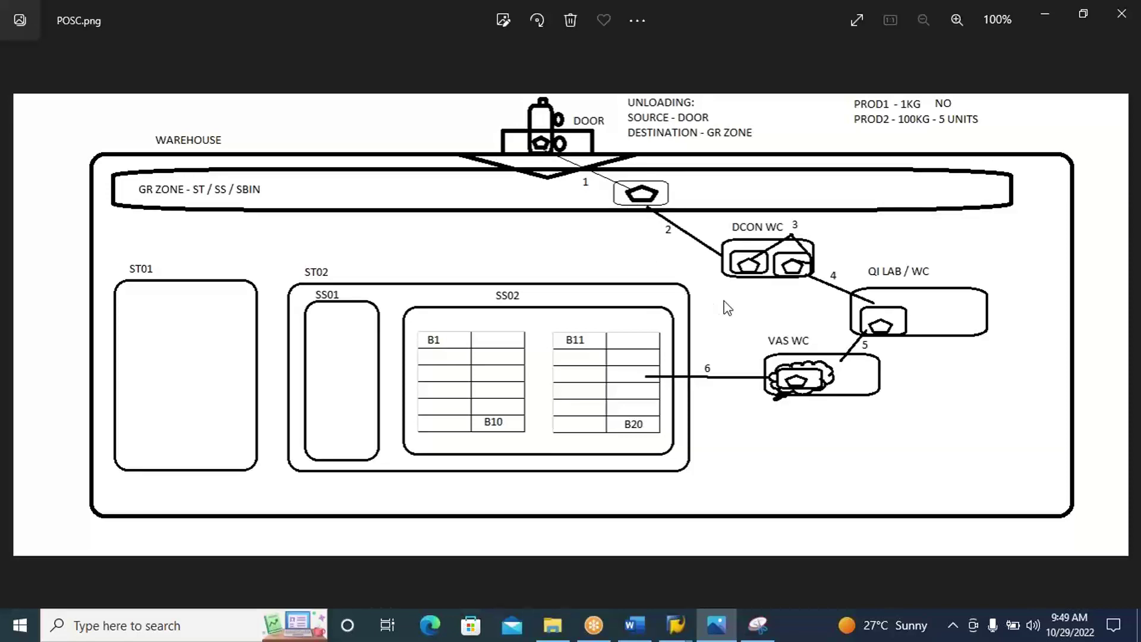
key("alt+Tab")
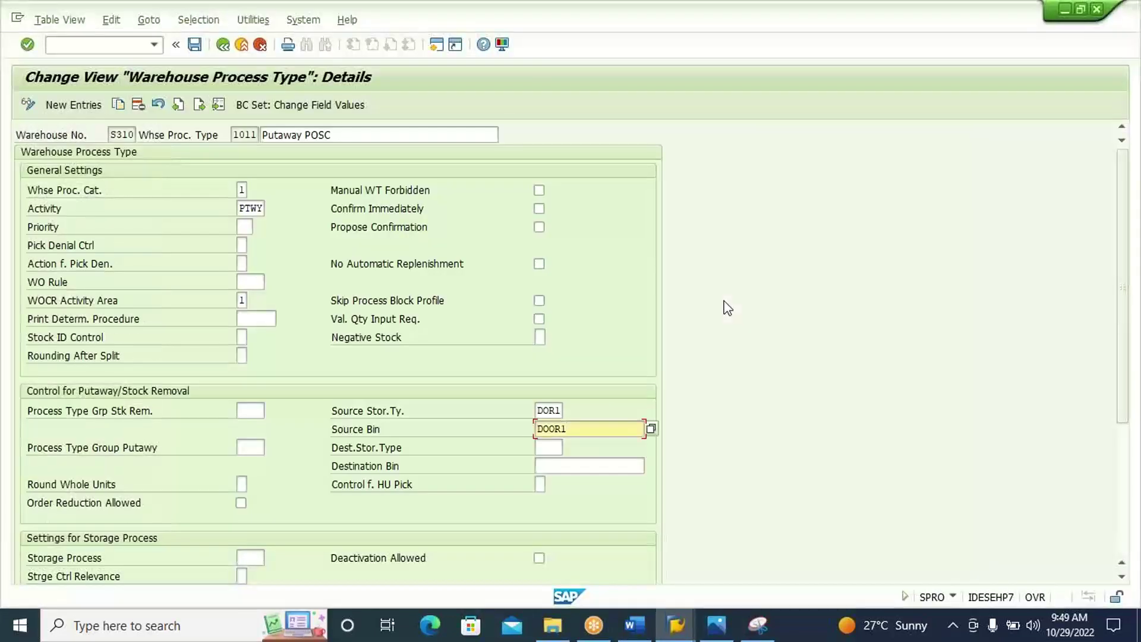
key("alt+Tab")
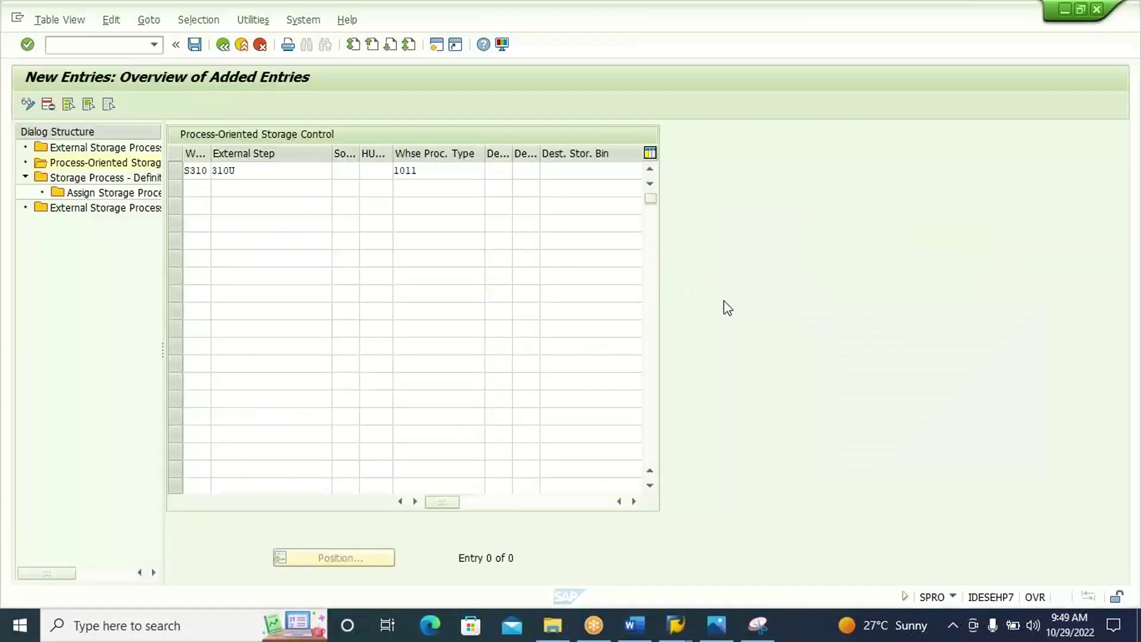
Set destination storage type 9010 and section 0001 on the 310U row.
left_click(518, 171)
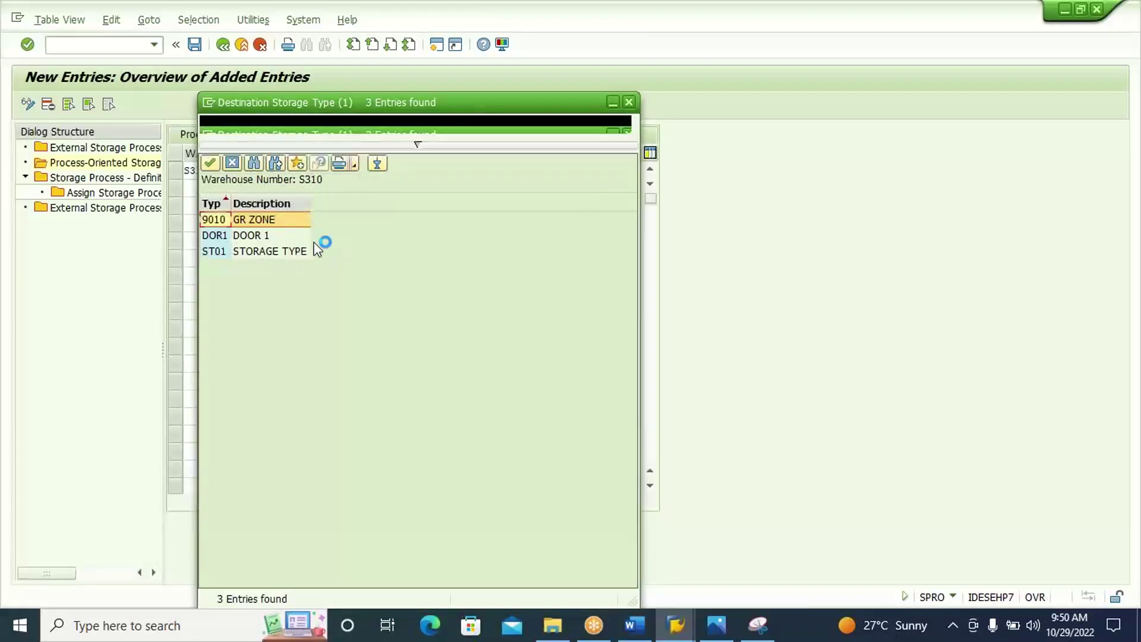
double_click(275, 224)
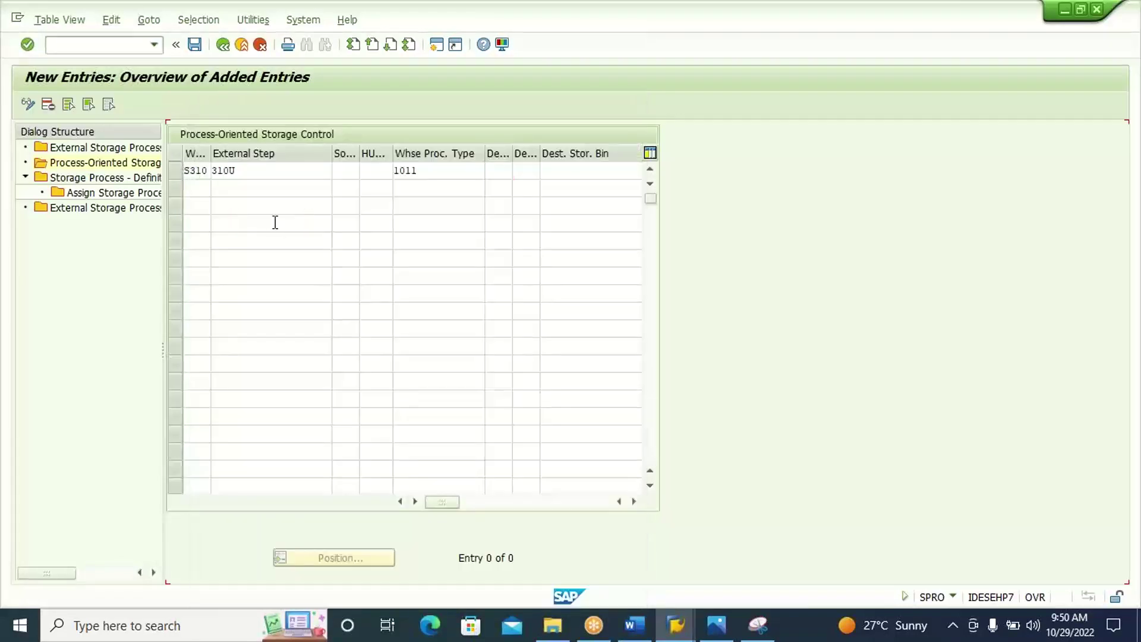
left_click(527, 171)
left_click(546, 172)
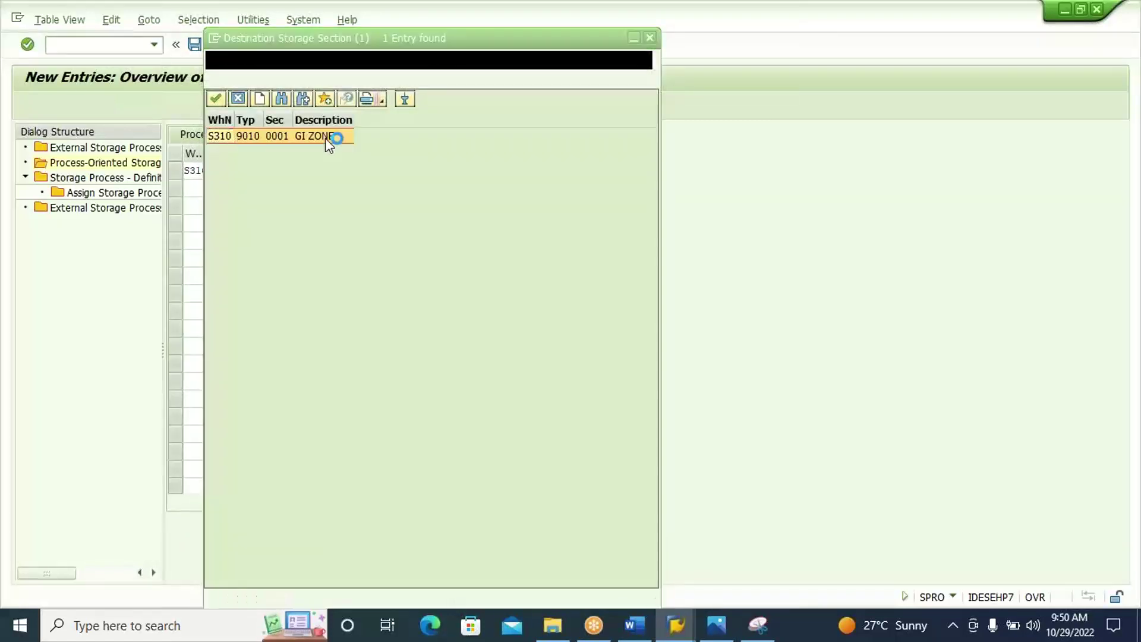
double_click(326, 138)
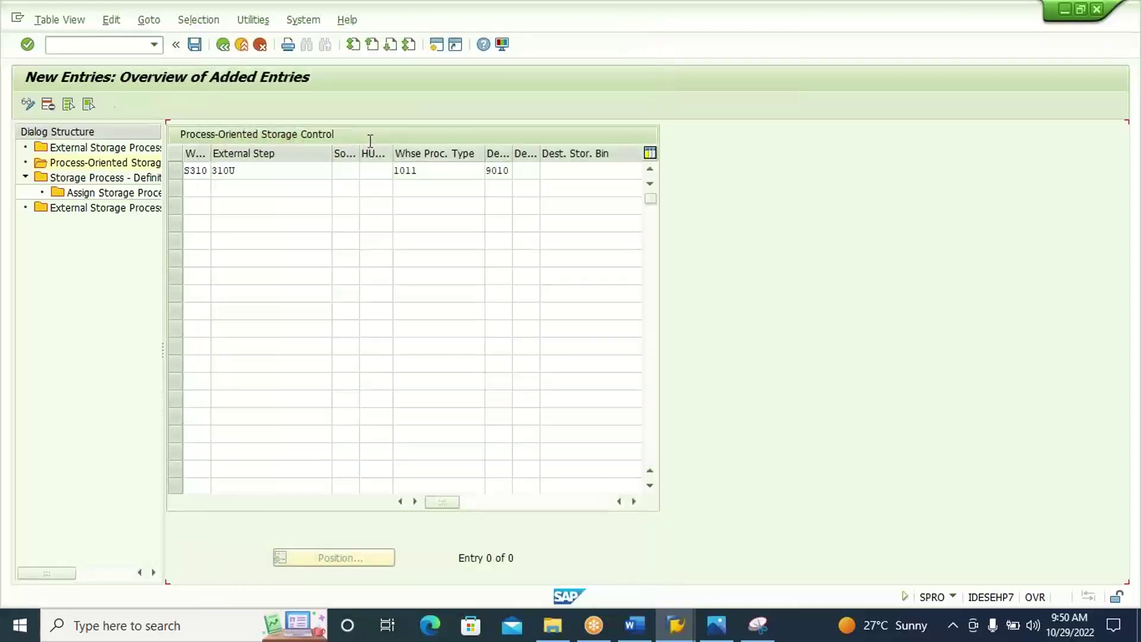
Set destination bin GR ZONE and confirm the completed row.
left_click(583, 171)
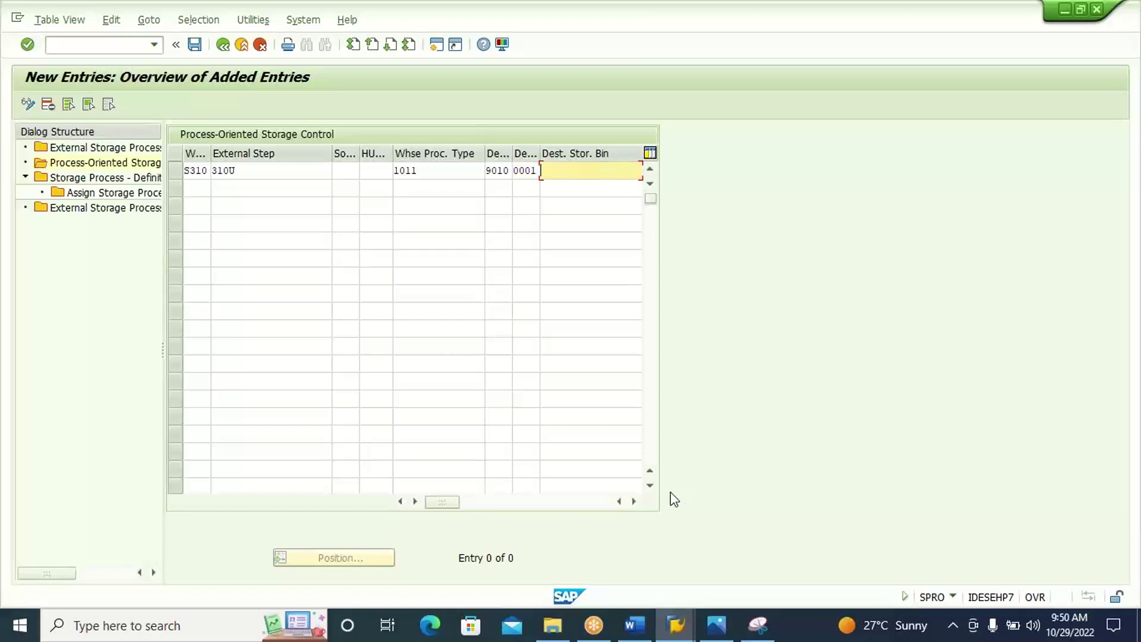
left_click(634, 502)
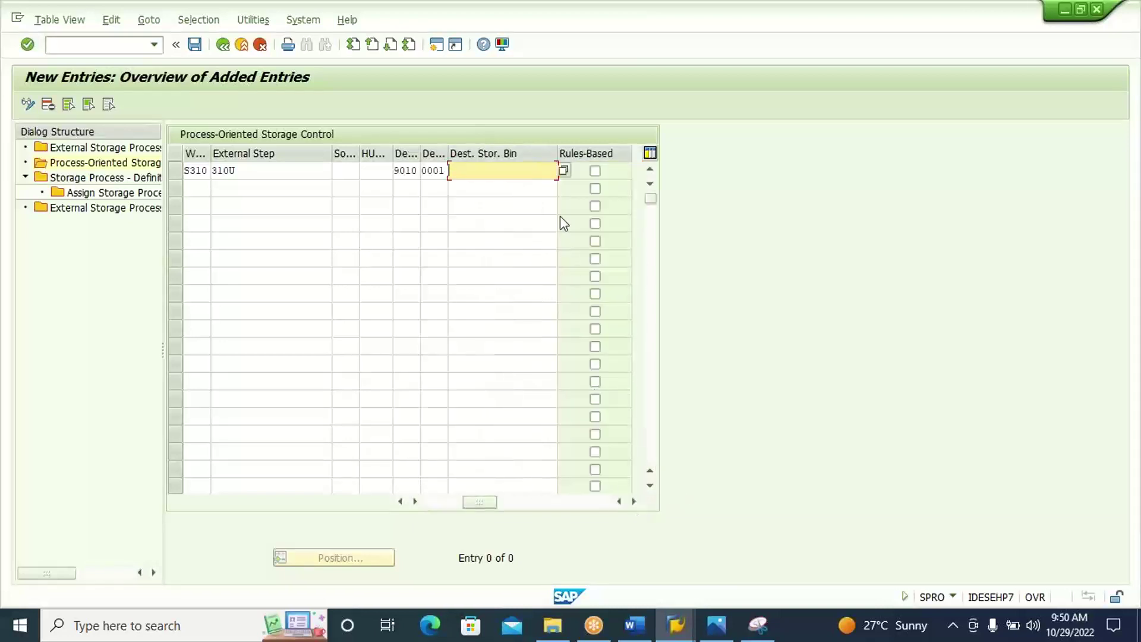
left_click(563, 171)
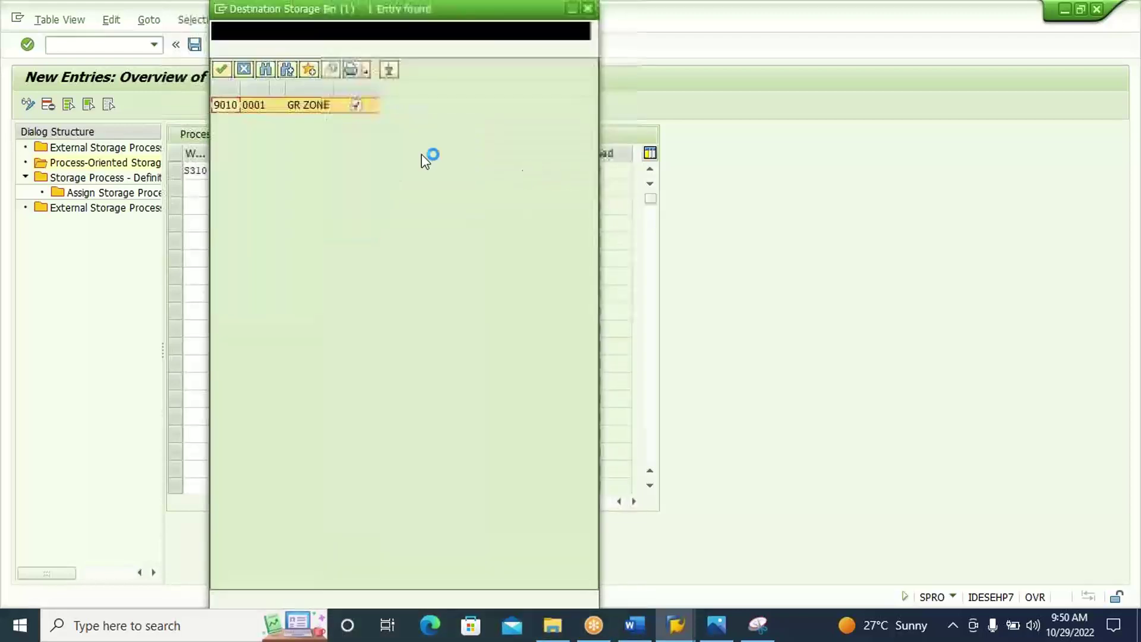
double_click(340, 108)
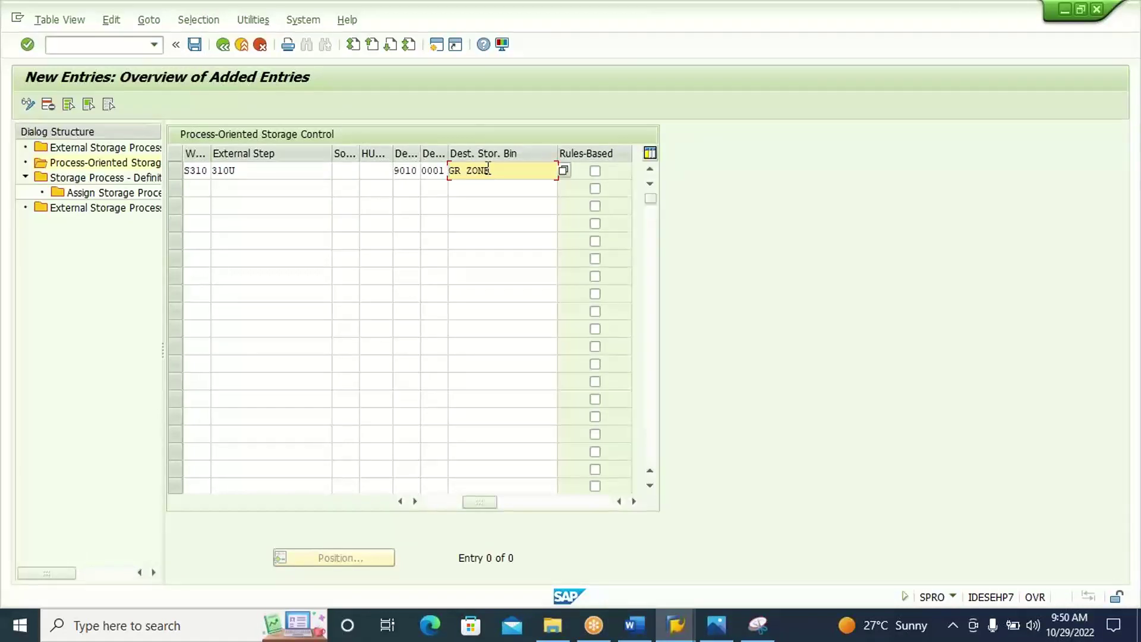
key("Return")
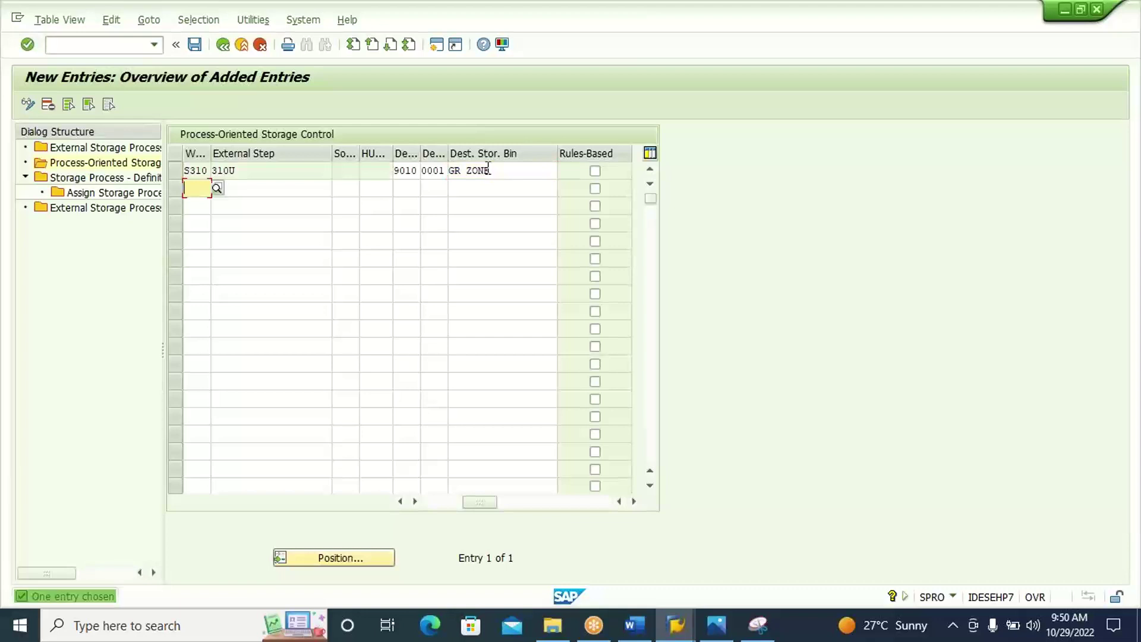
left_click(400, 502)
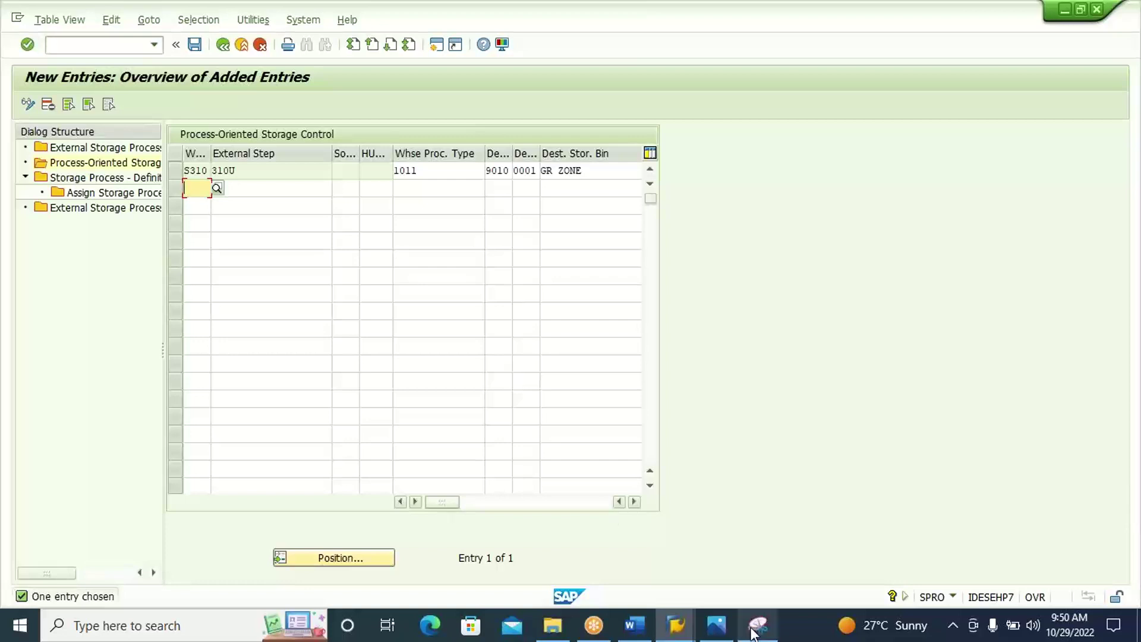
Enter warehouse S310 and process type 1010 Putaway in the second row.
mouse_move(753, 628)
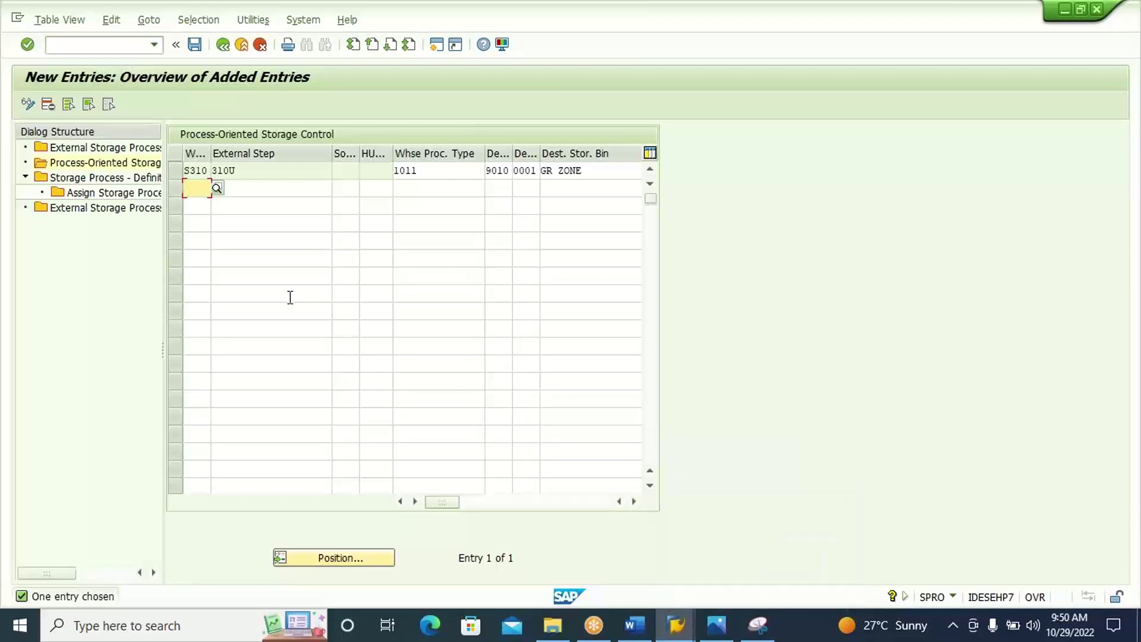
type("S310")
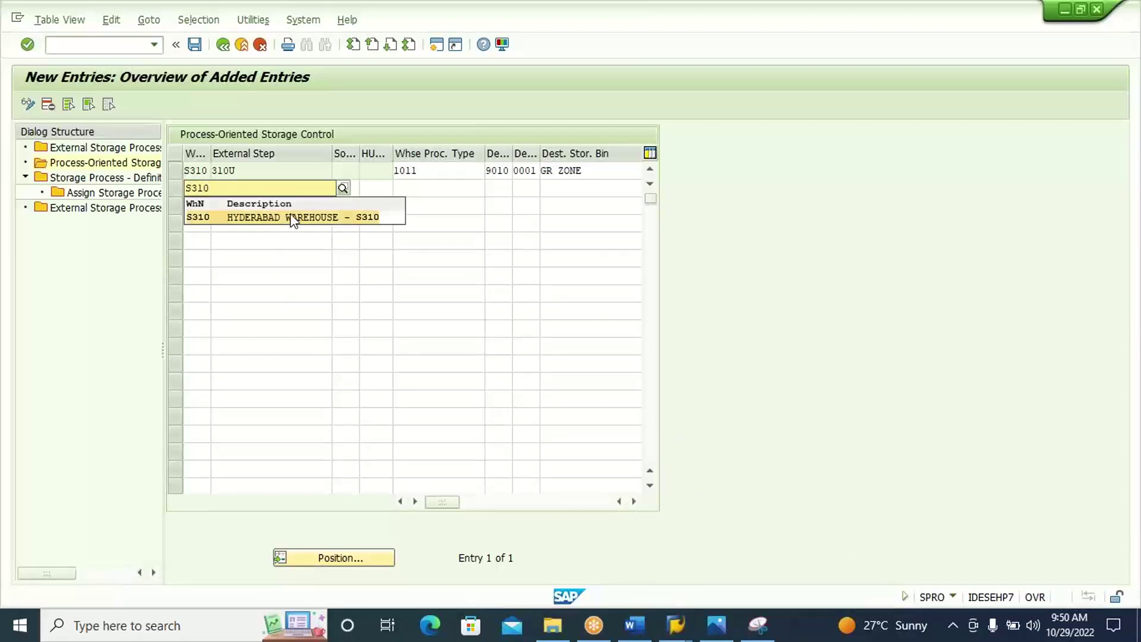
left_click(293, 218)
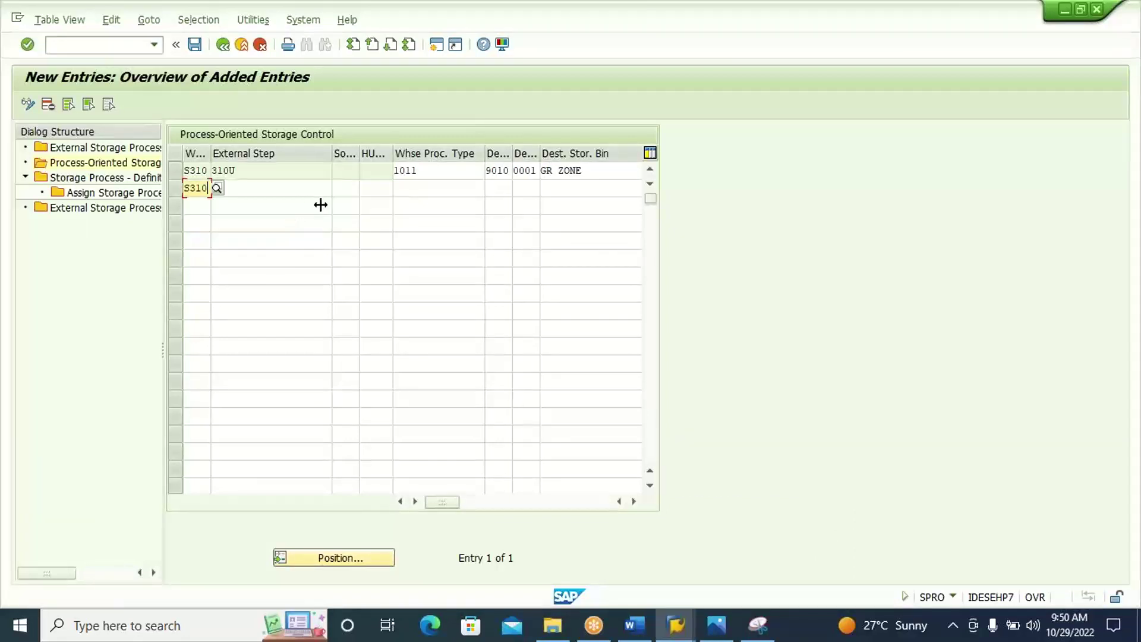
left_click(399, 189)
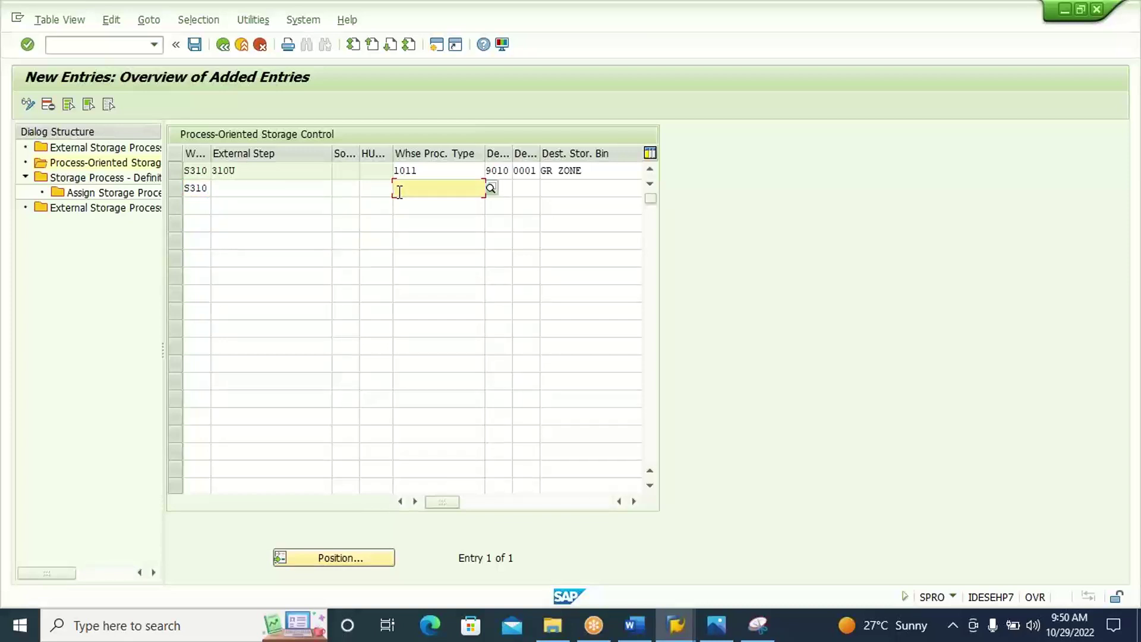
type("101")
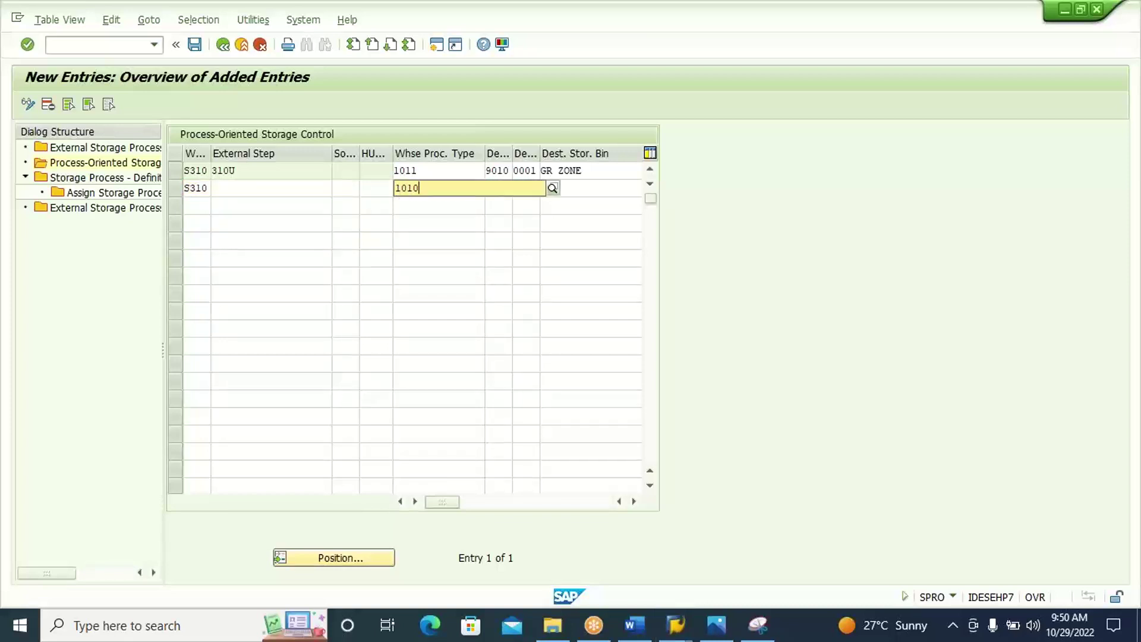
type("0")
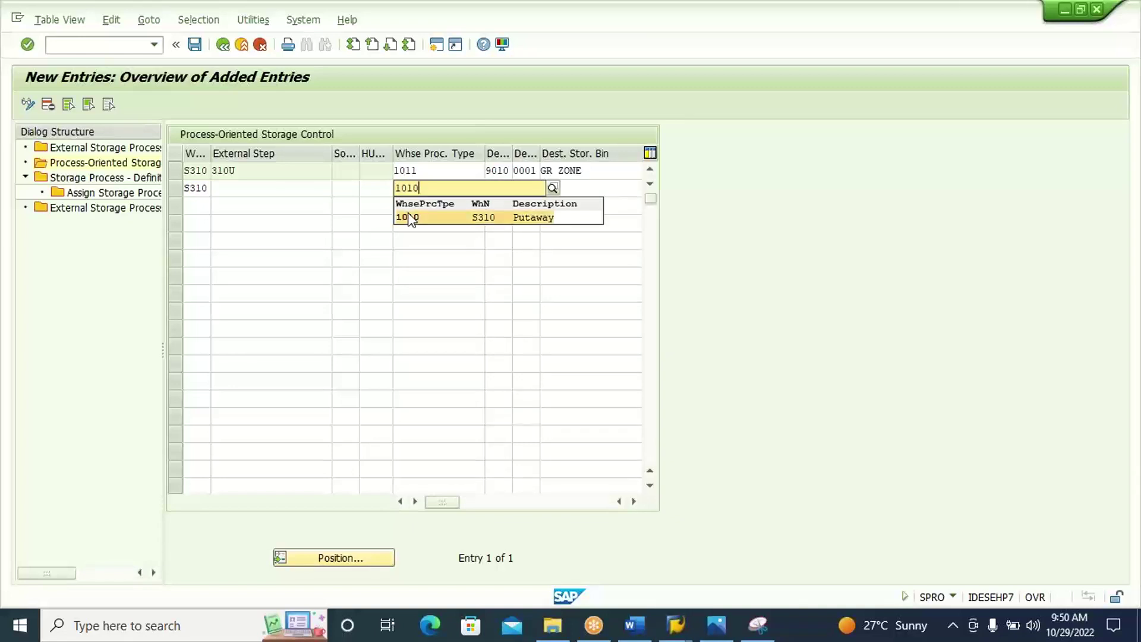
left_click(410, 219)
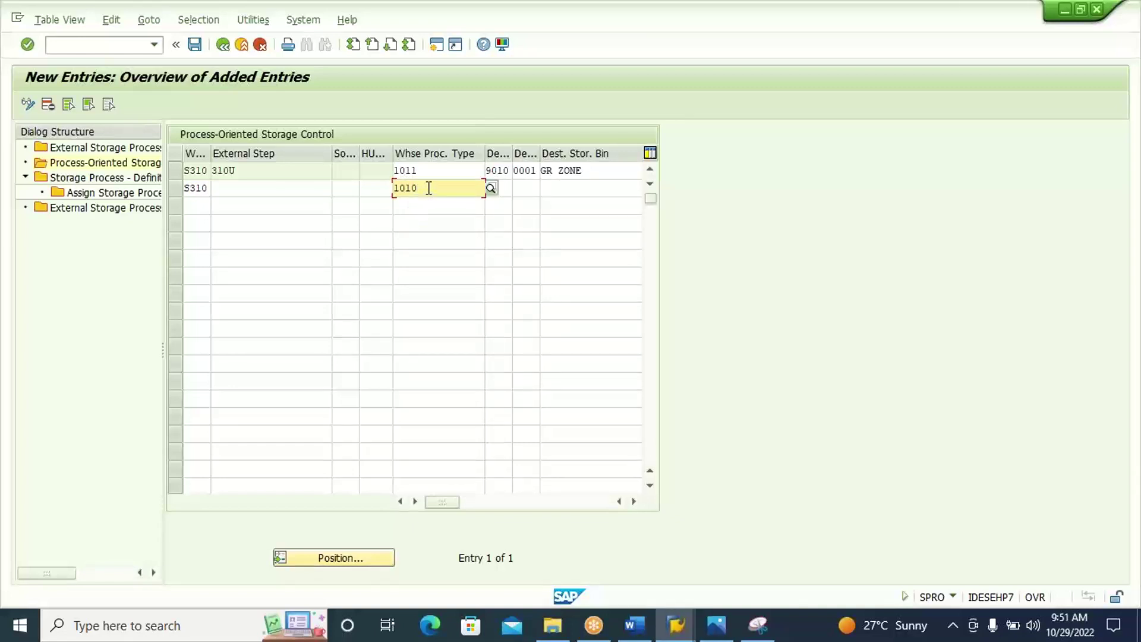
left_click(348, 189)
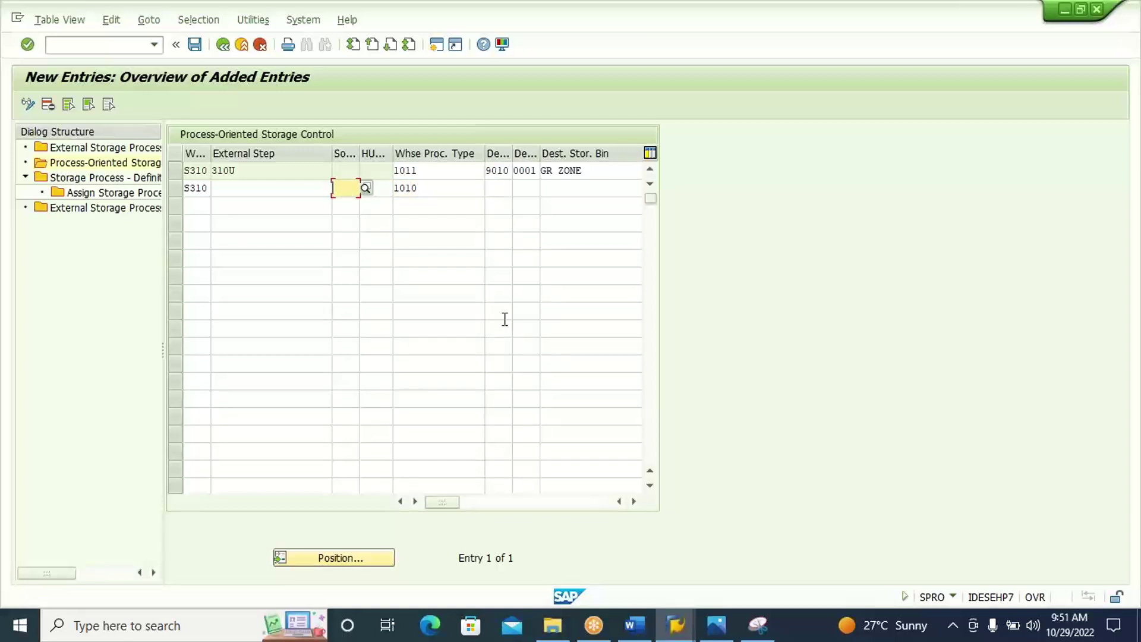
mouse_move(688, 629)
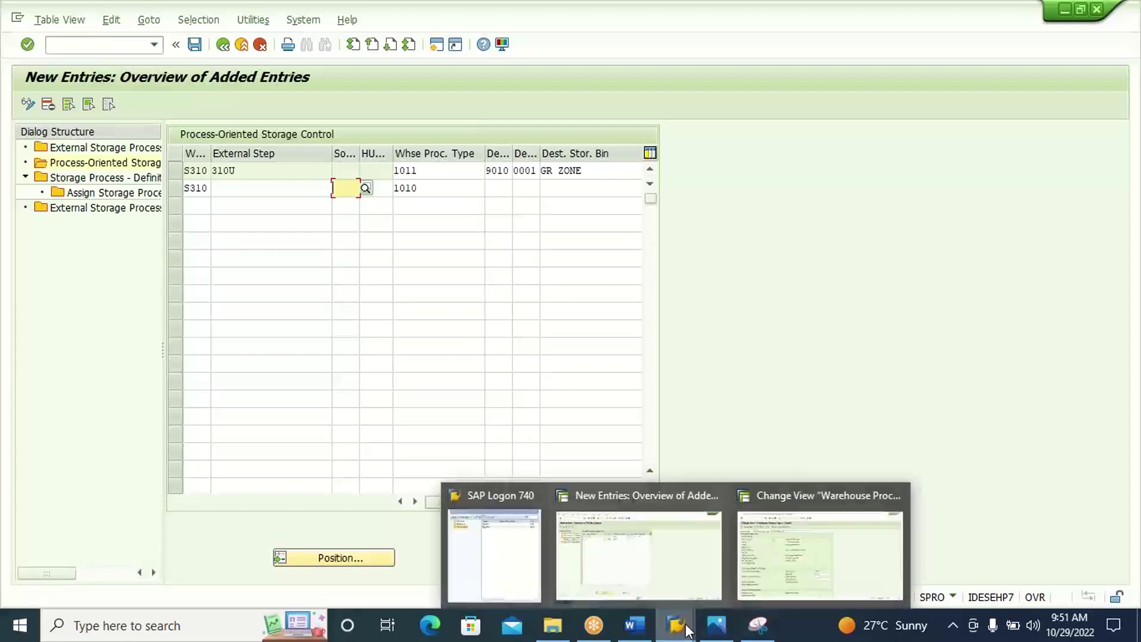
left_click(782, 554)
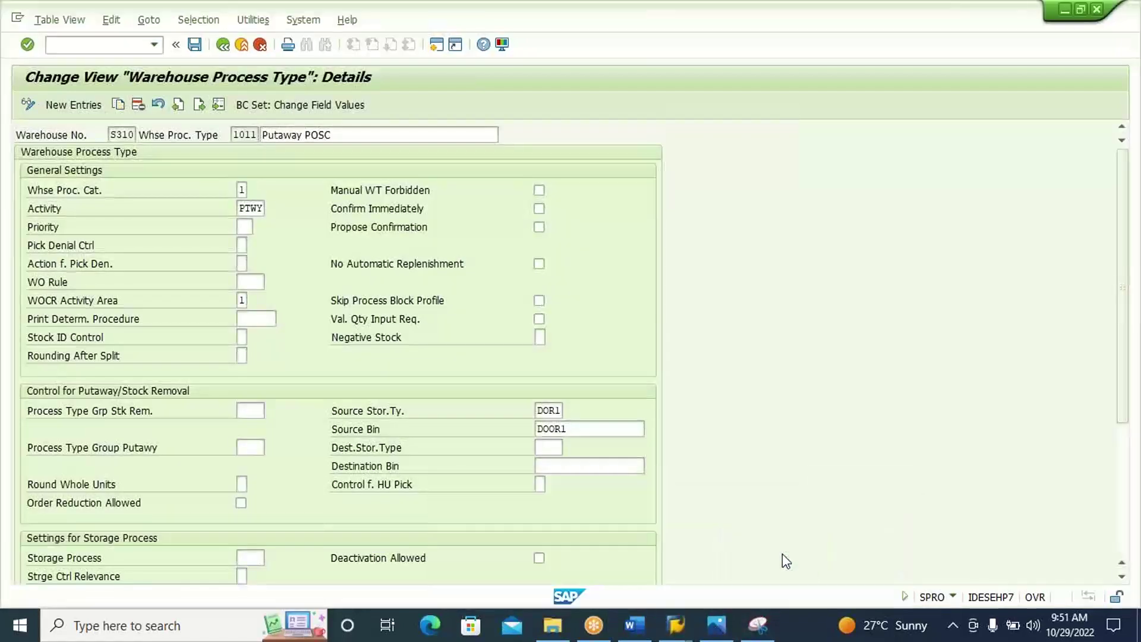
left_click(223, 45)
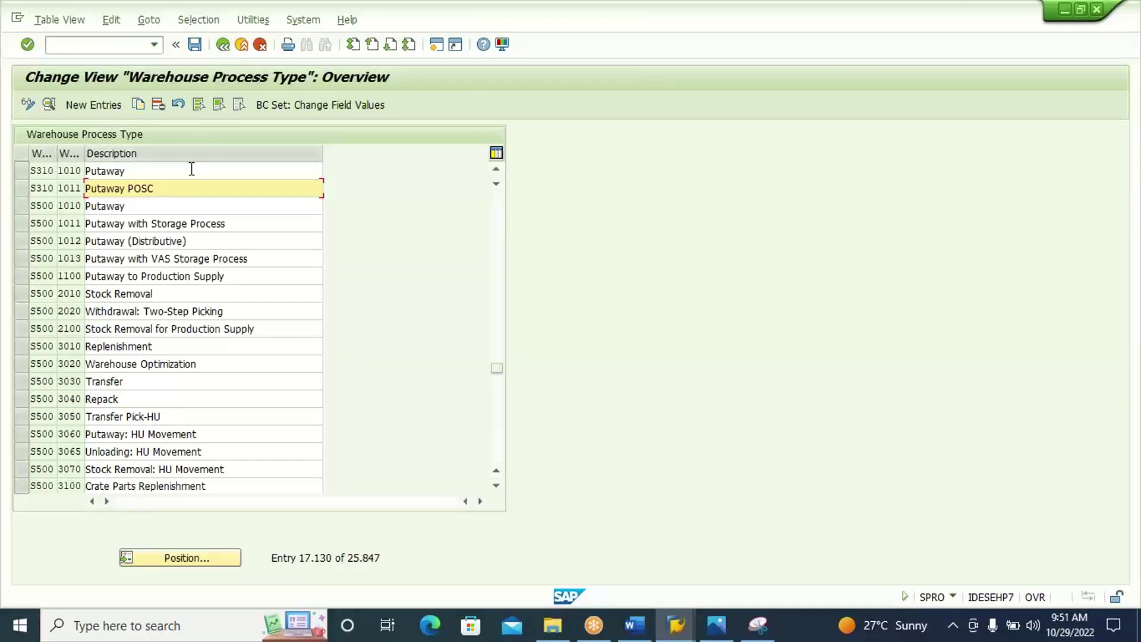
double_click(191, 170)
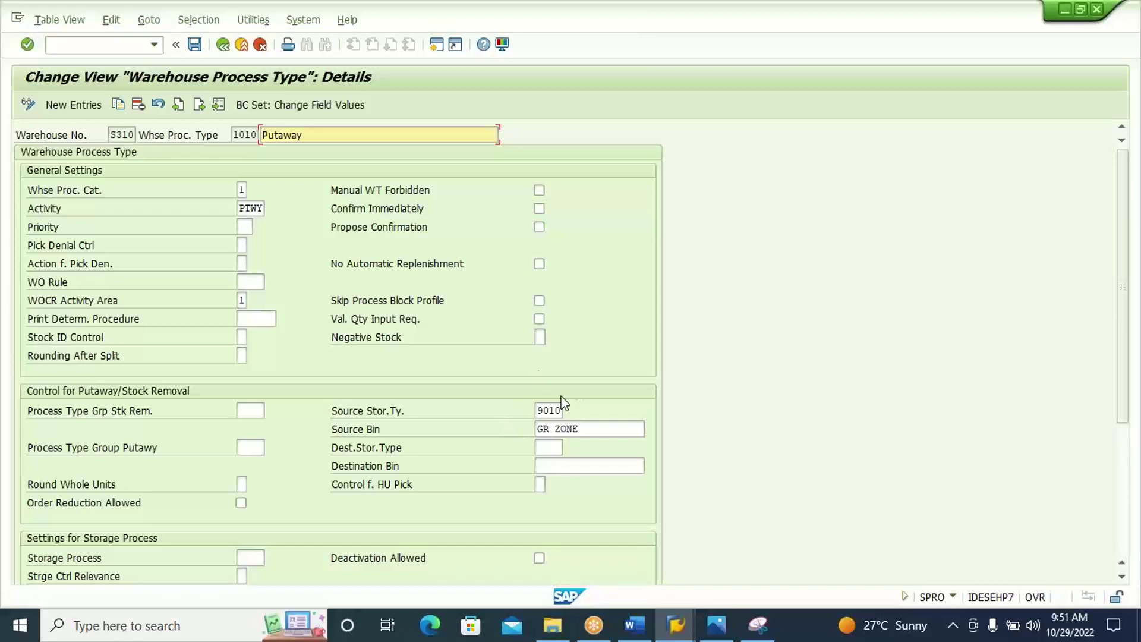
key("alt+Tab")
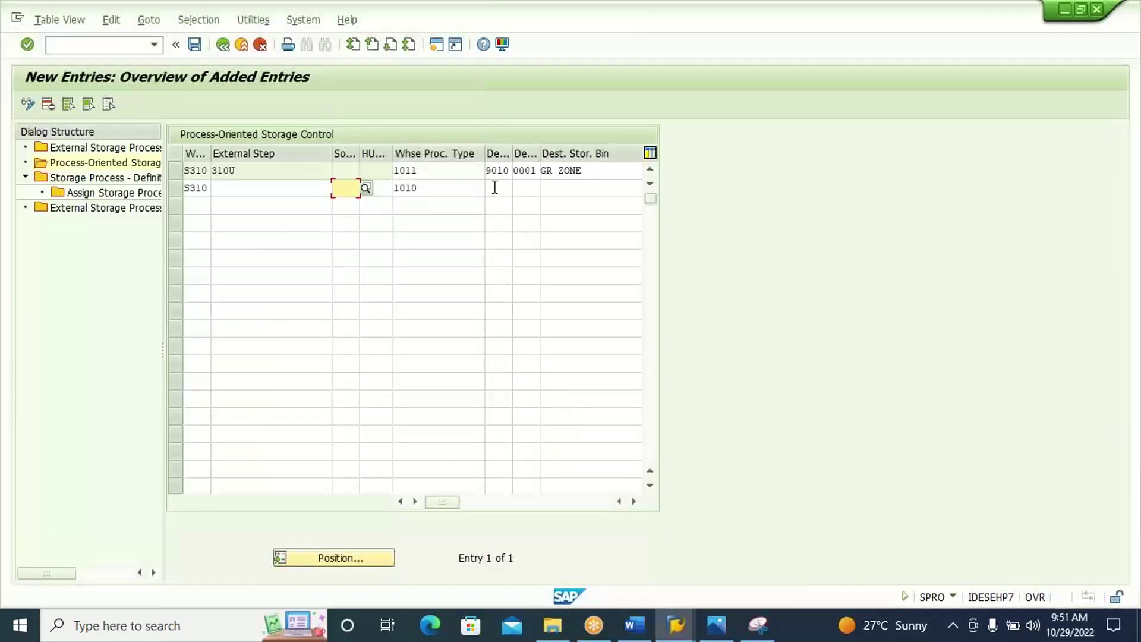
Enter external step 310P in row 2 and confirm the entry.
left_click(495, 188)
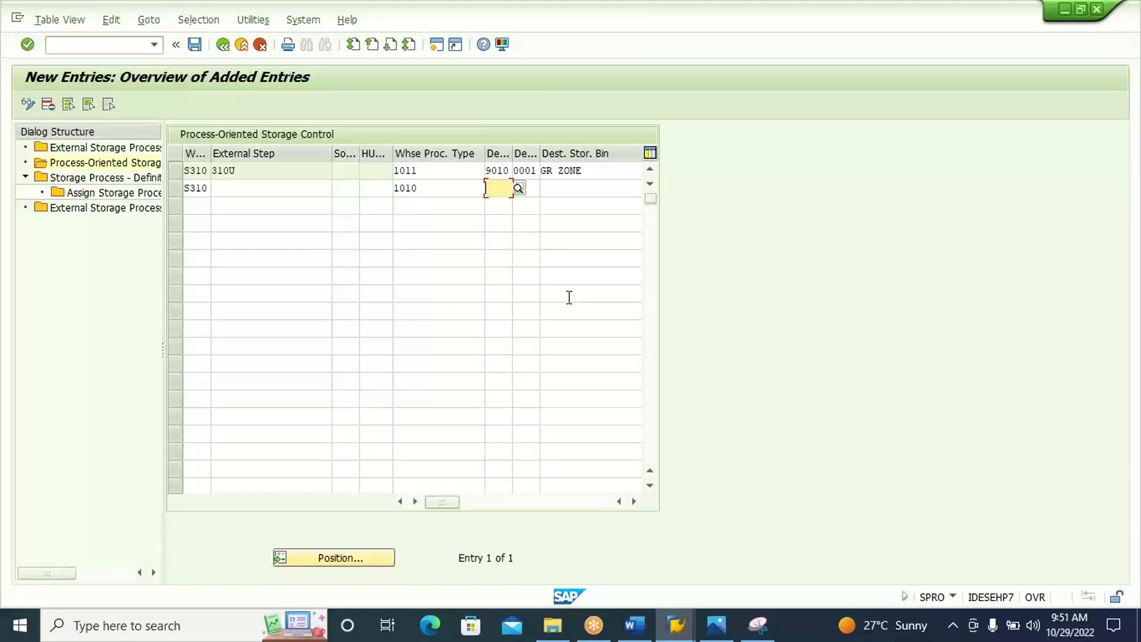
left_click(561, 188)
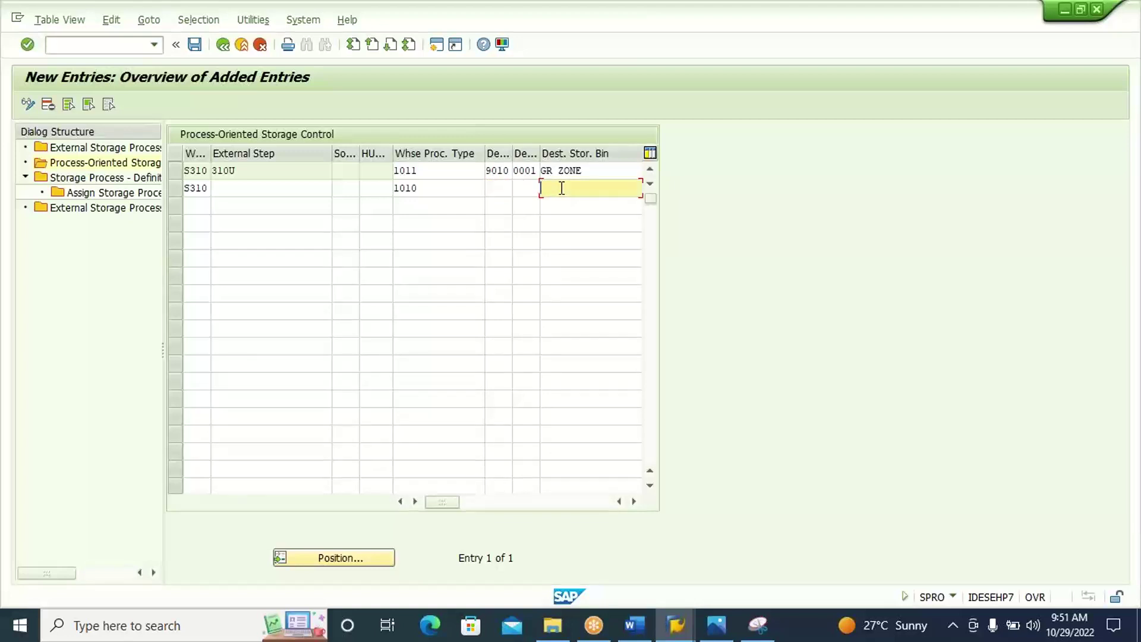
left_click(469, 188)
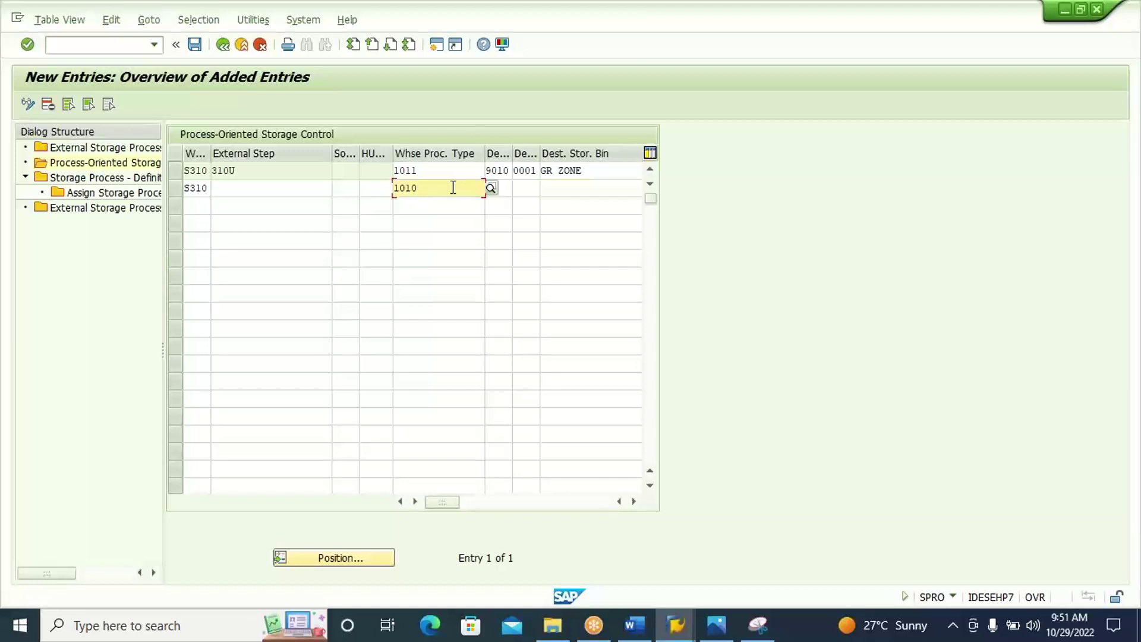
left_click(306, 188)
type("3")
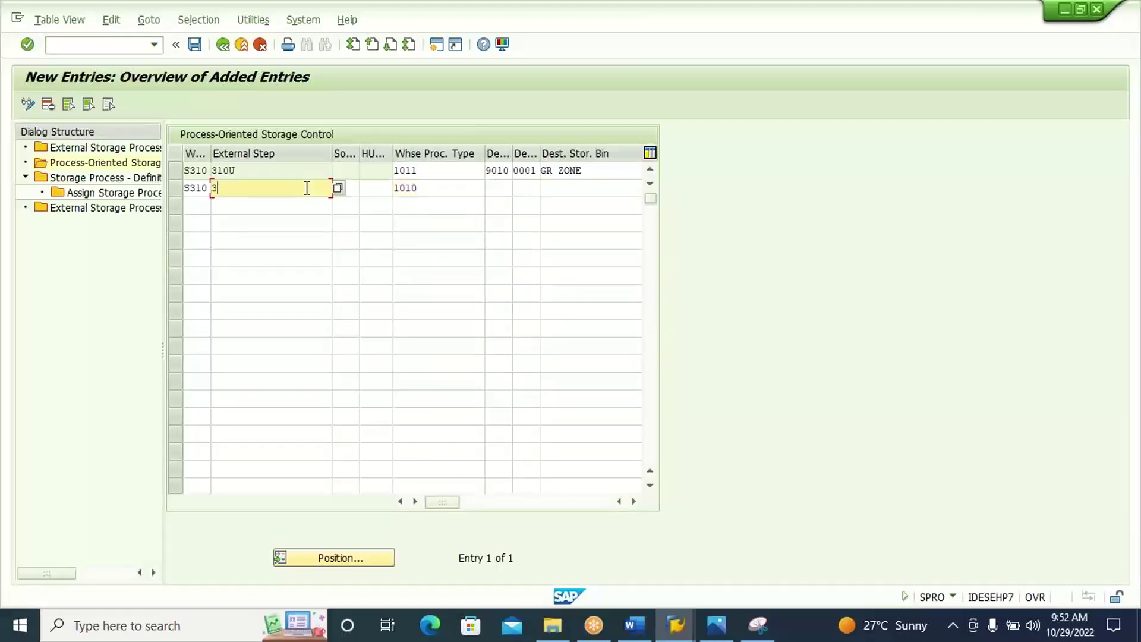
type("10P")
key("Return")
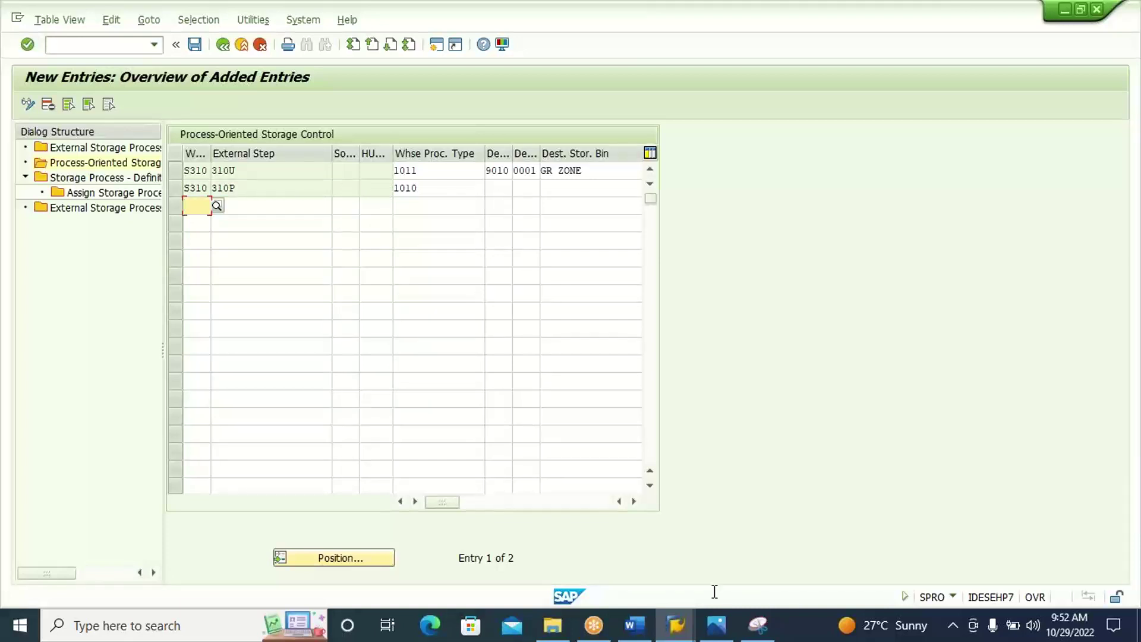
Paste a capture of the 310U and 310P storage control rows into Word, then return to SAP.
left_click(759, 626)
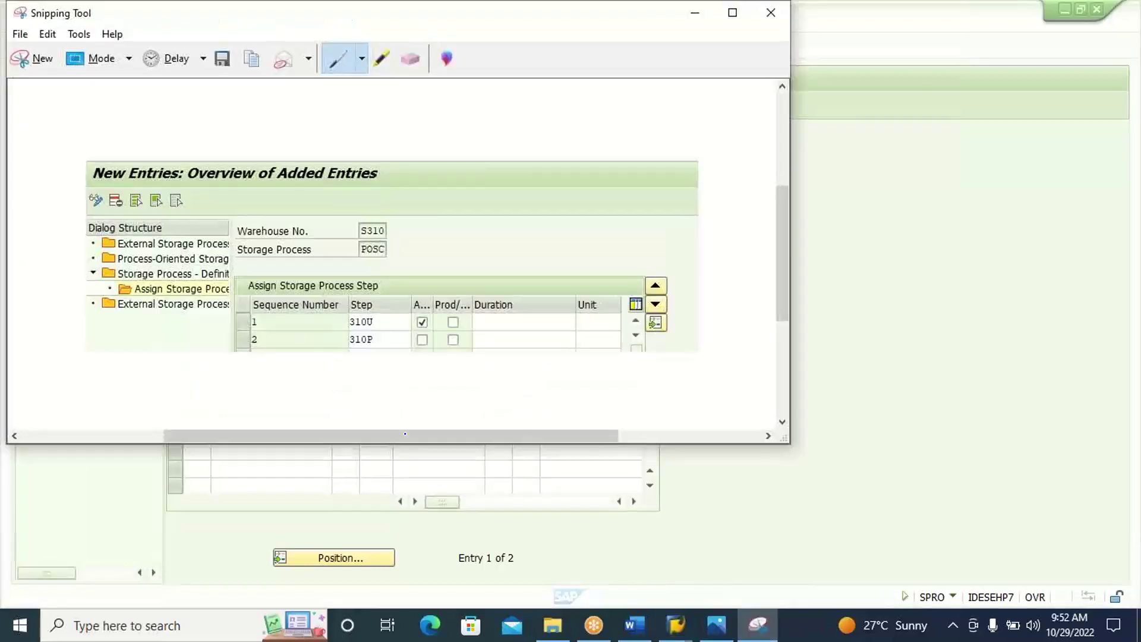
left_click(39, 59)
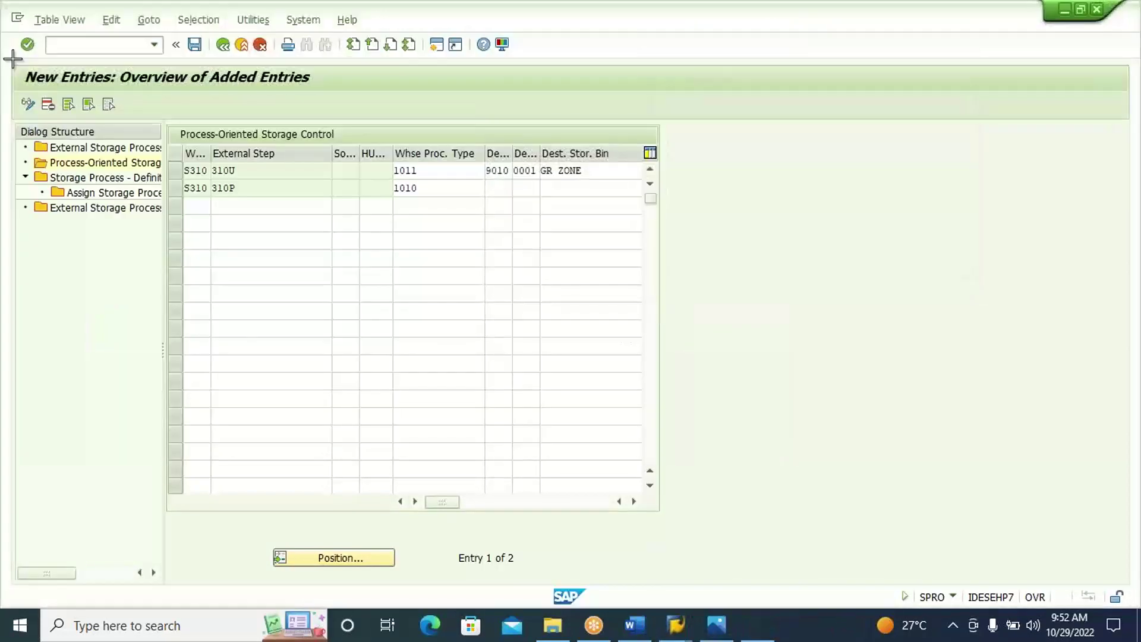
left_click_drag(7, 57, 683, 219)
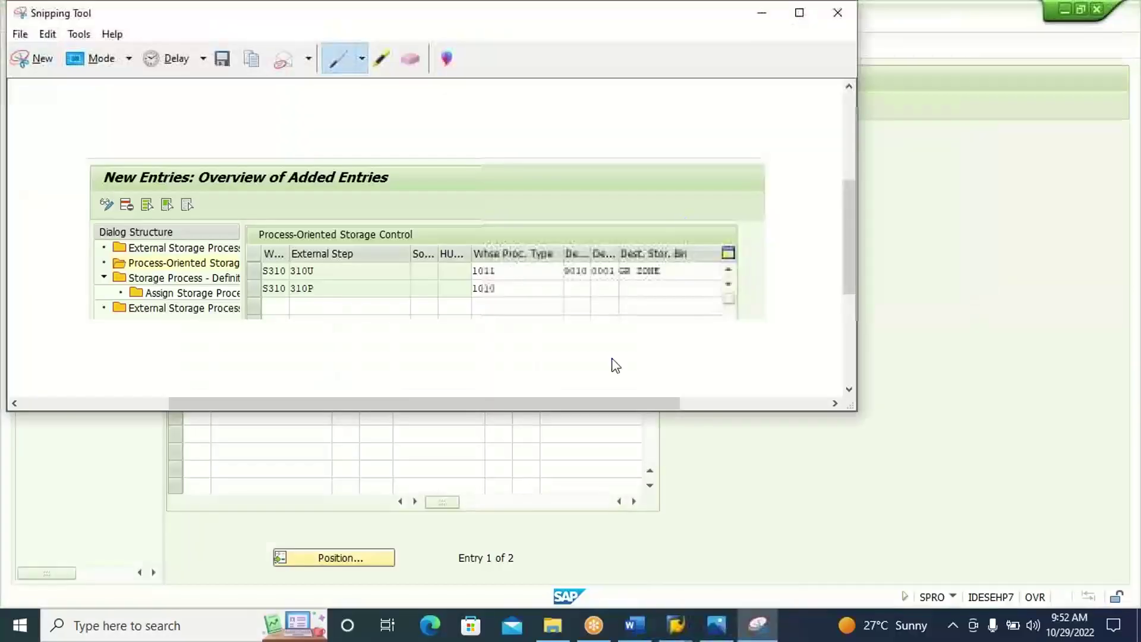
left_click(635, 625)
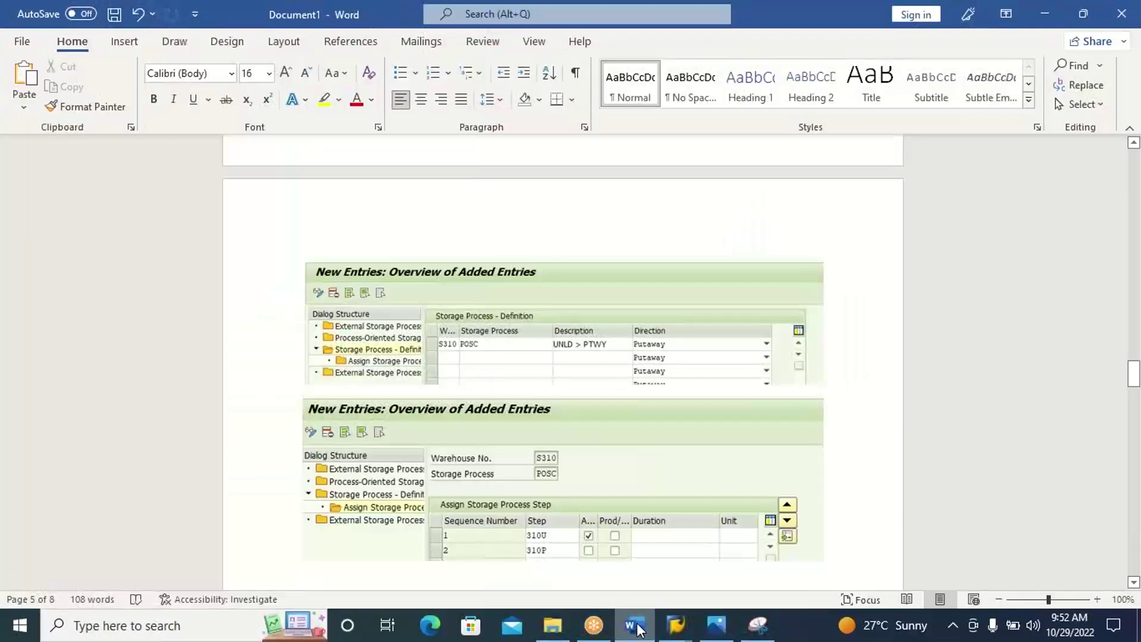
key("ctrl+v")
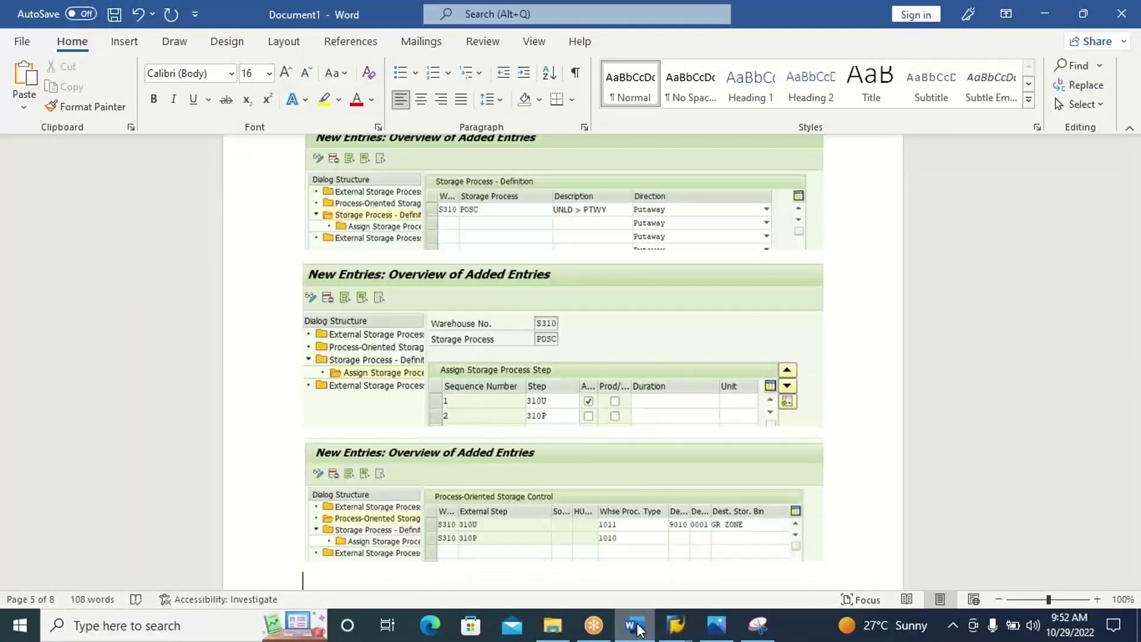
left_click(635, 625)
left_click(751, 542)
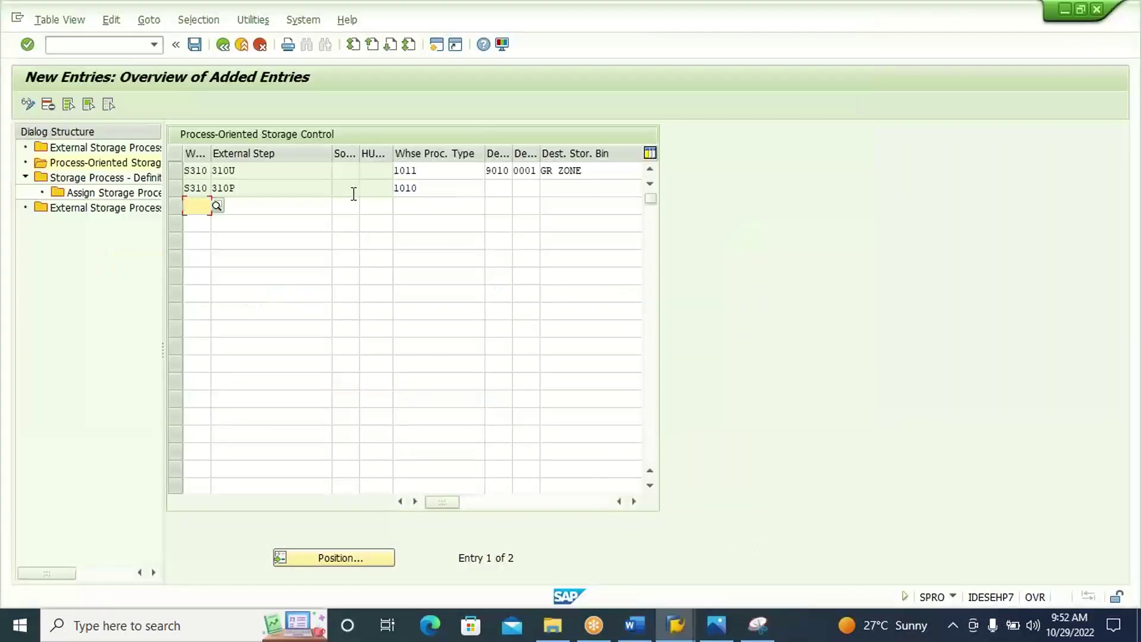
Save the new storage control entries and back out to the IMG guide.
left_click(195, 44)
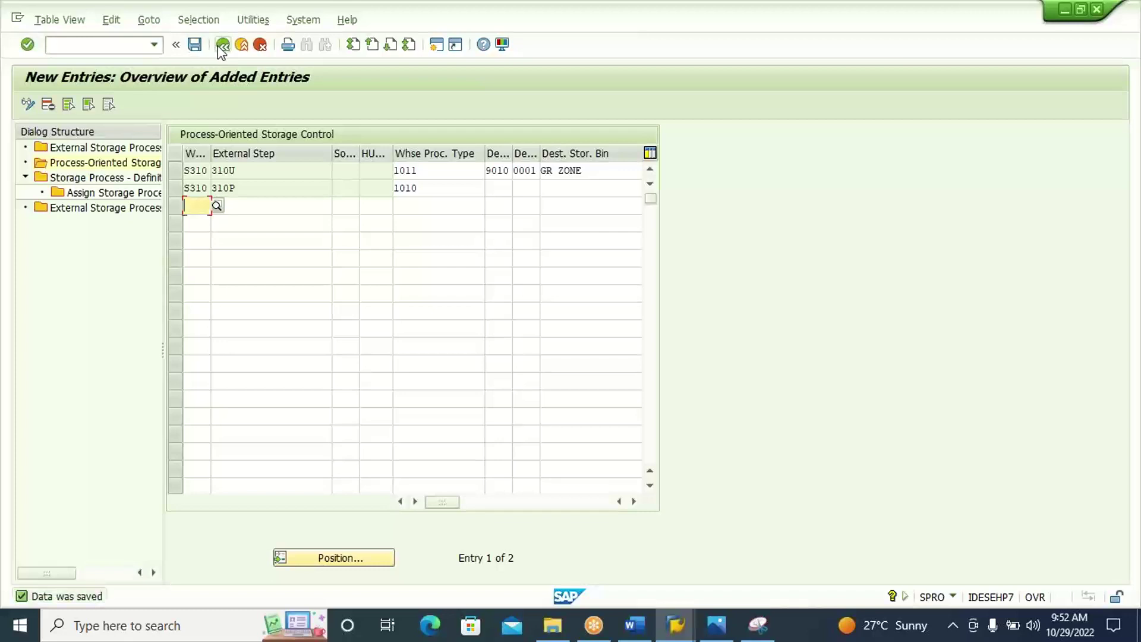
left_click(222, 47)
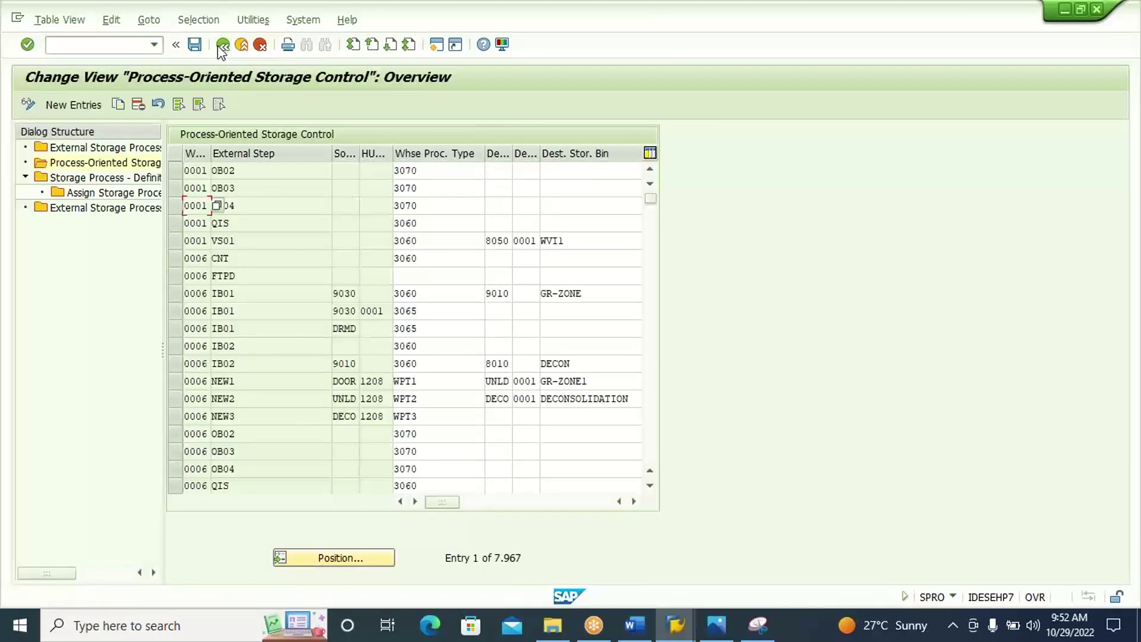
left_click(221, 46)
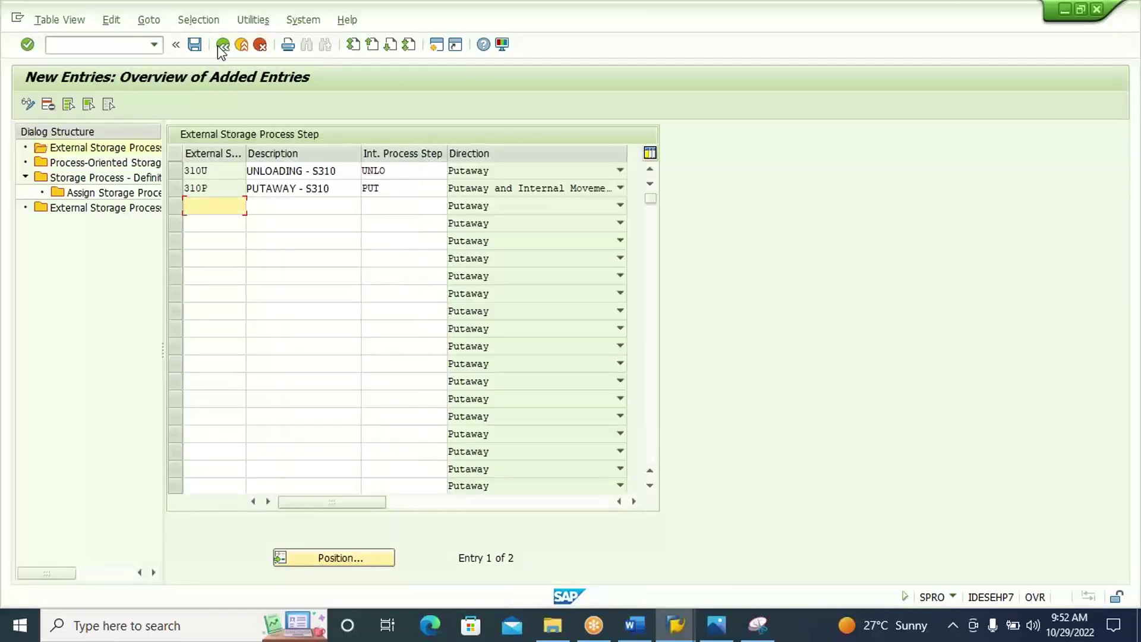
left_click(222, 46)
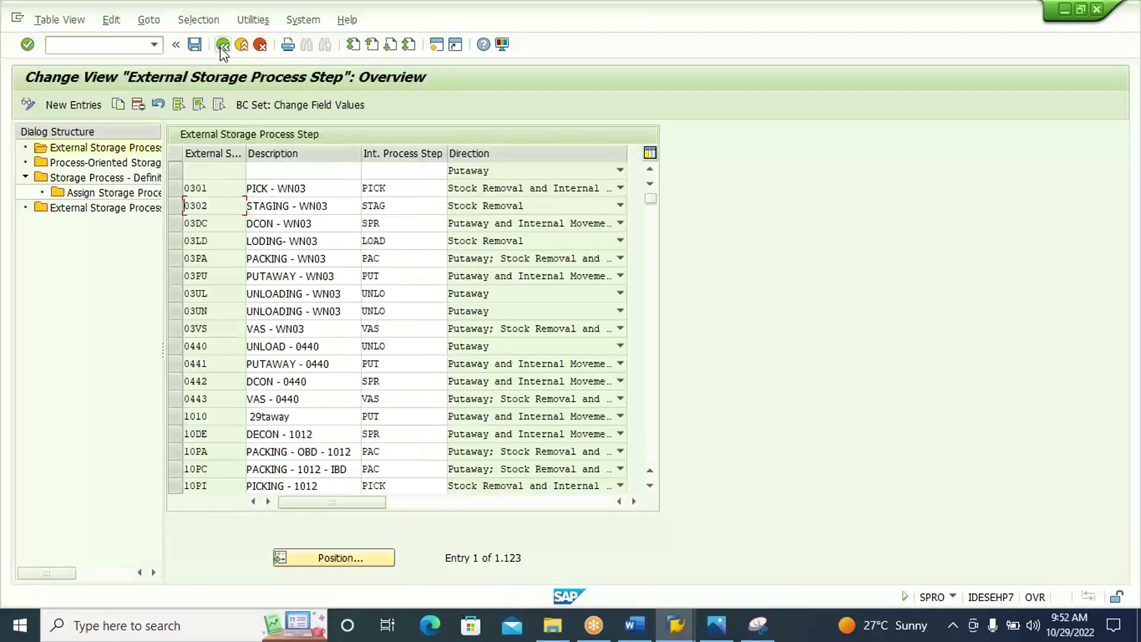
left_click(223, 46)
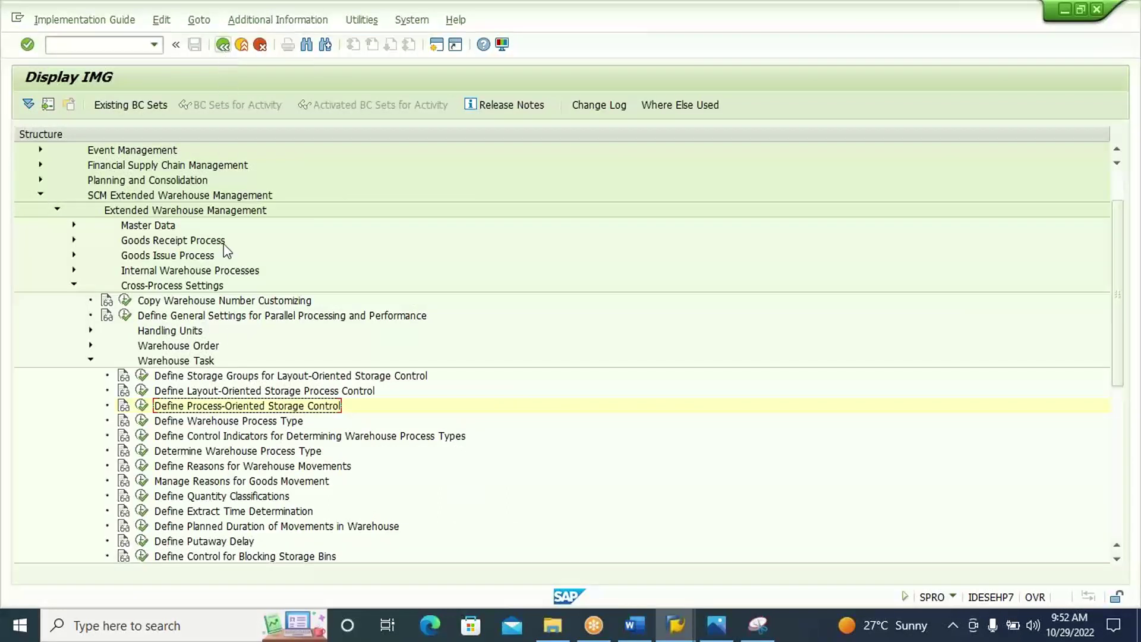
Run Define Warehouse Process Type and answer No to the Locked Data prompt.
left_click(242, 422)
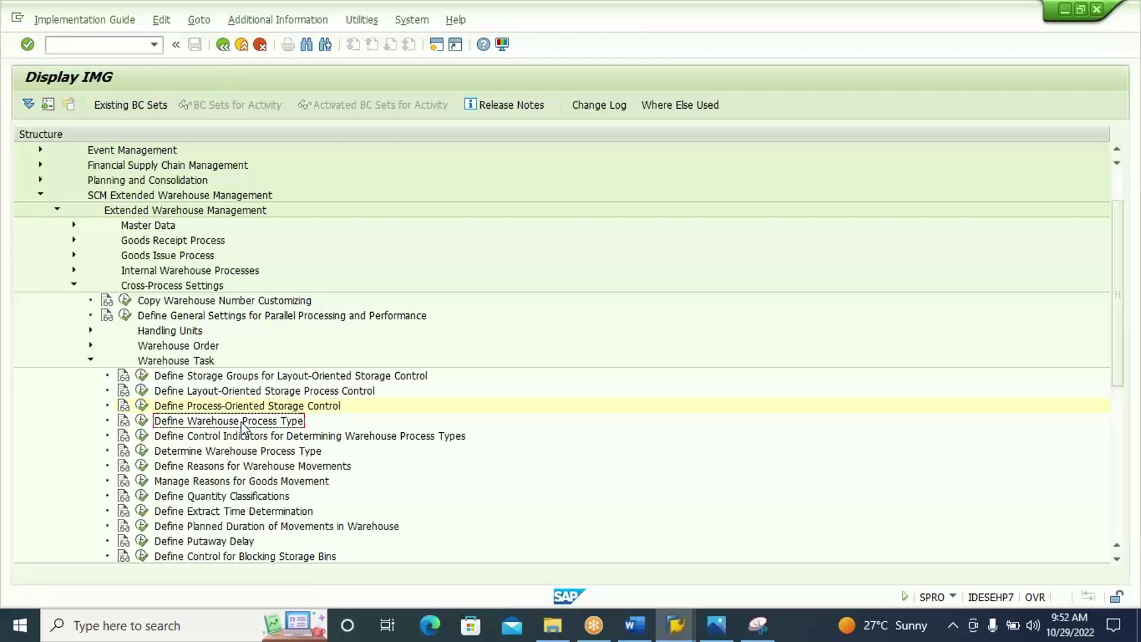
left_click(142, 421)
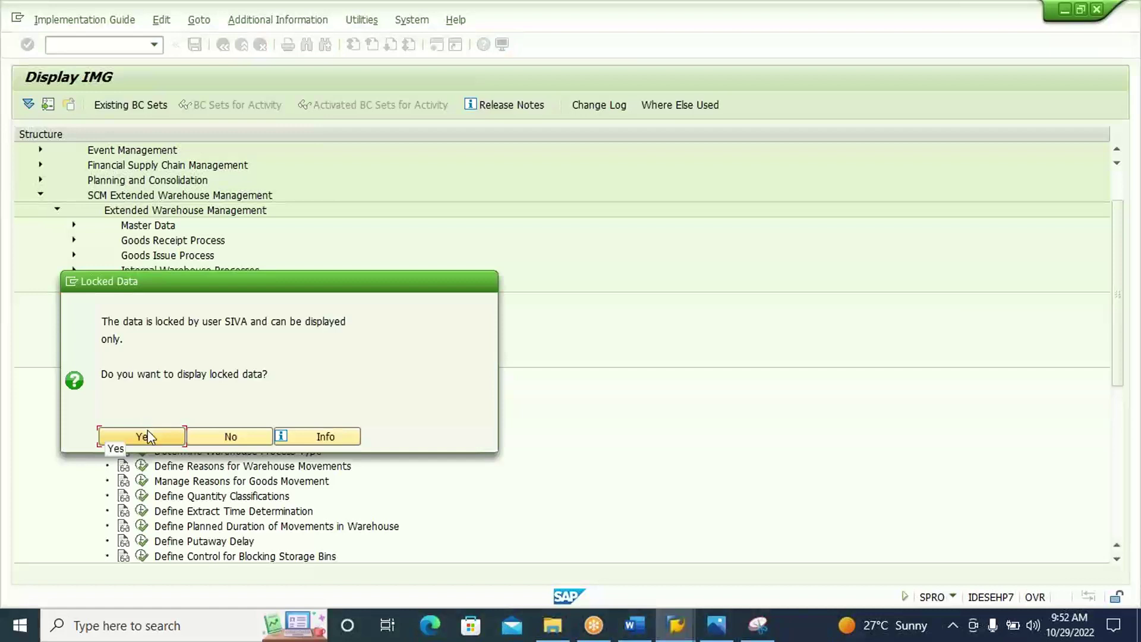
left_click(226, 437)
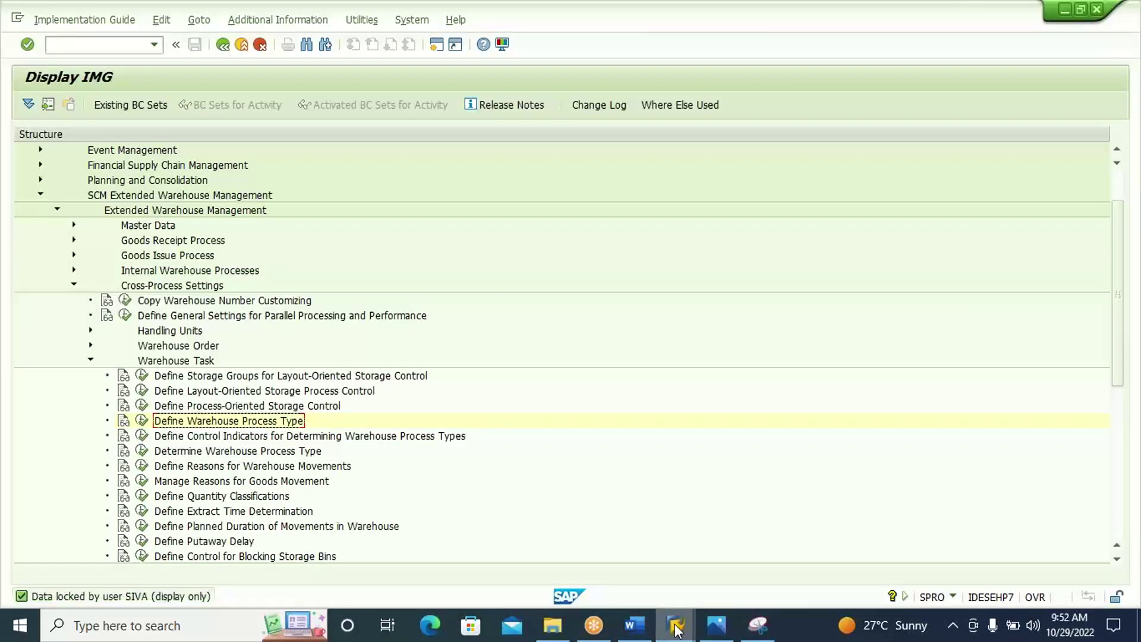
Open the details of warehouse process type 1011 Putaway POSC.
mouse_move(677, 625)
left_click(772, 565)
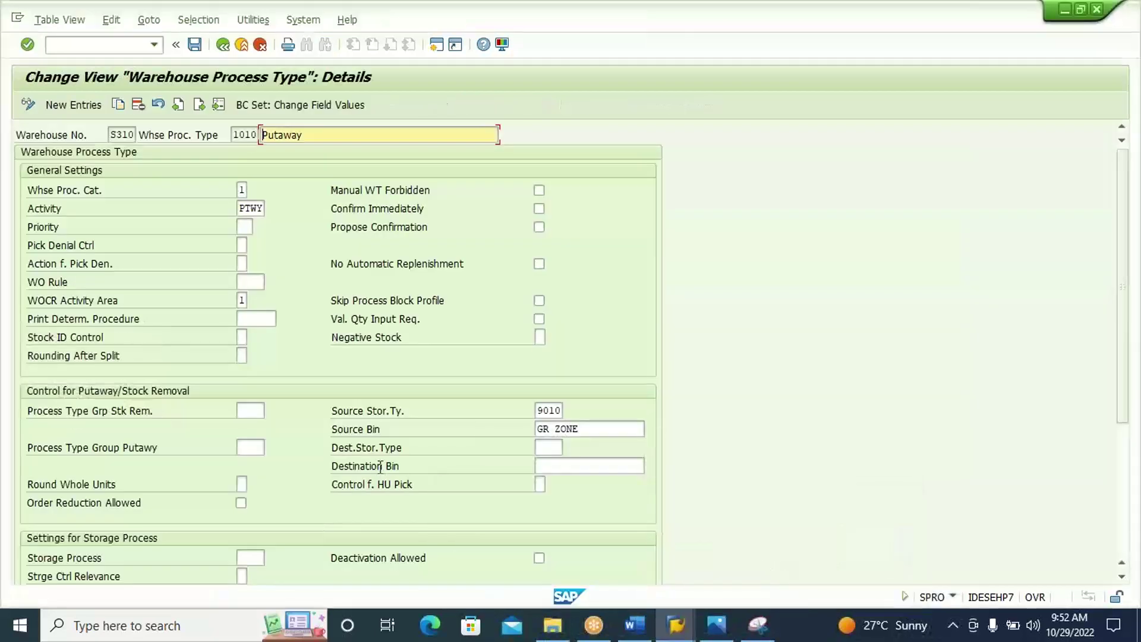
left_click(223, 46)
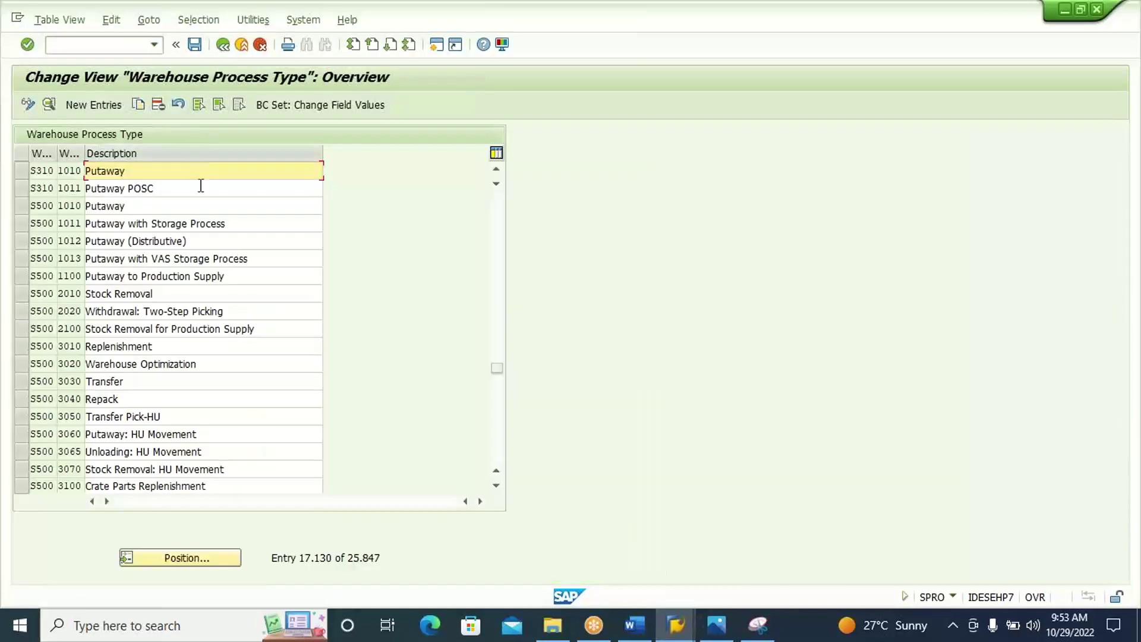
double_click(198, 188)
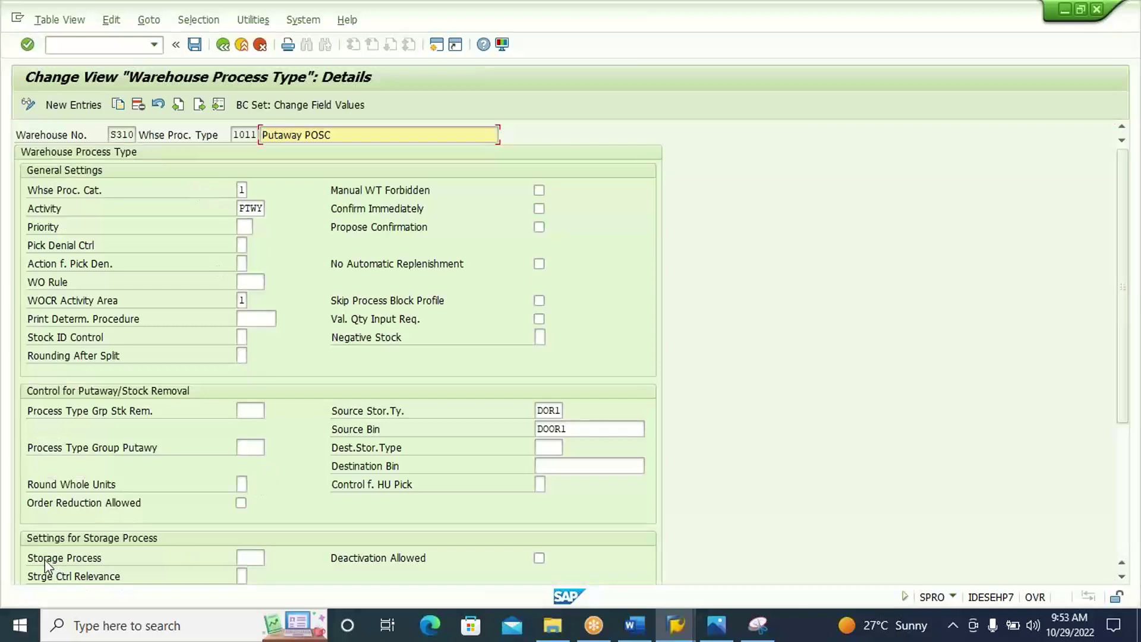
Set storage process POSC for 1011, then type the heading 'EDIT WPT - 1011' in Word.
left_click(252, 557)
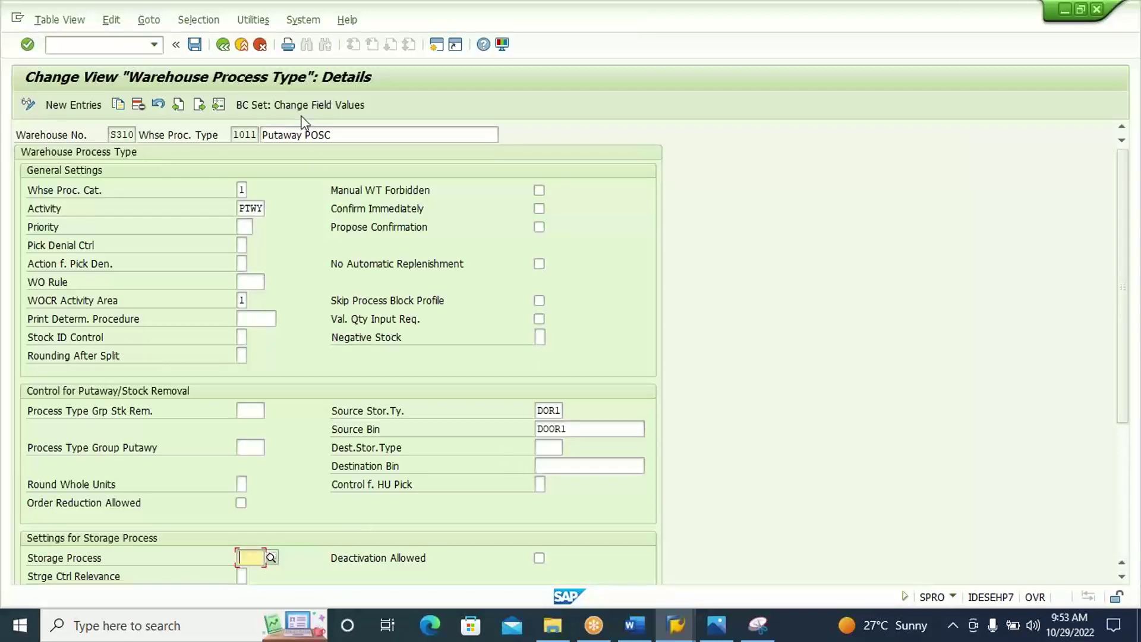
left_click(274, 562)
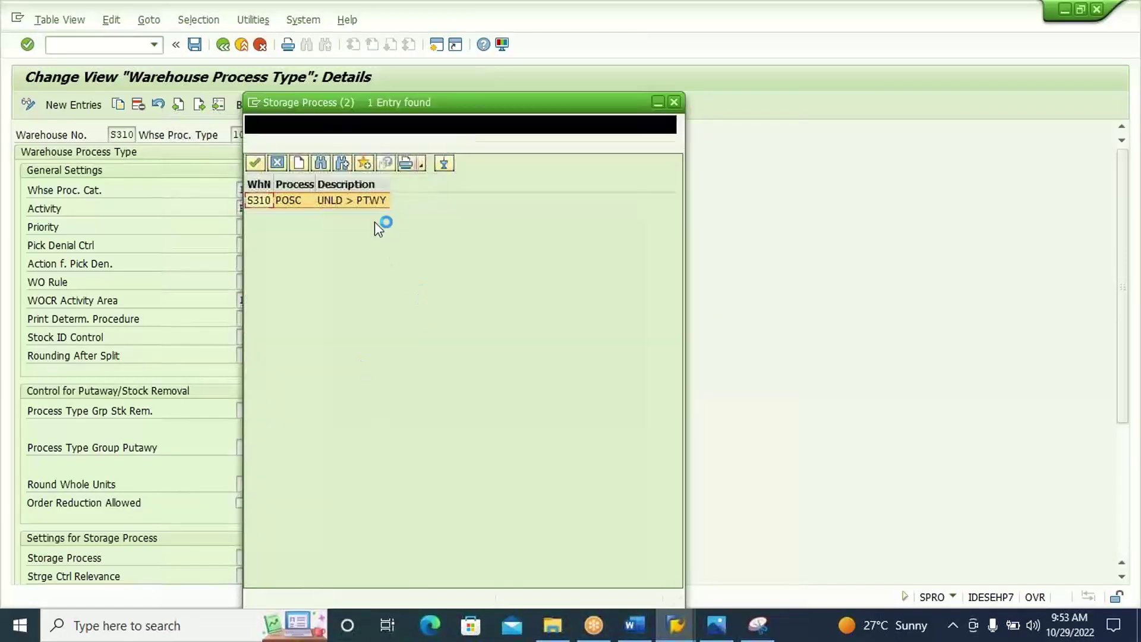
double_click(372, 203)
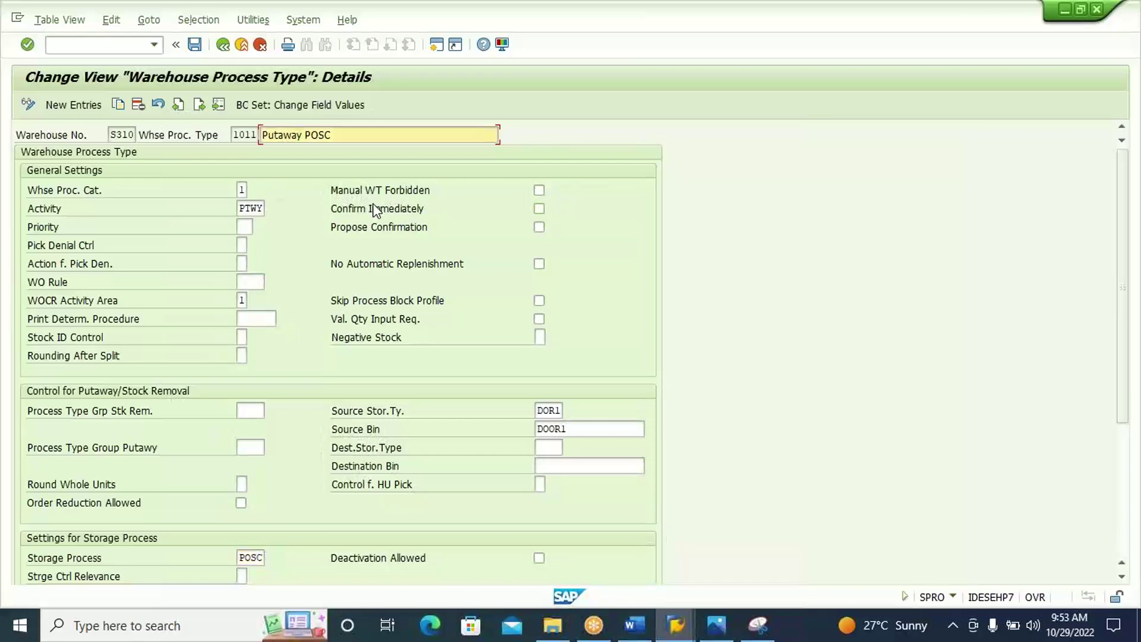
left_click(641, 629)
type("EDIT")
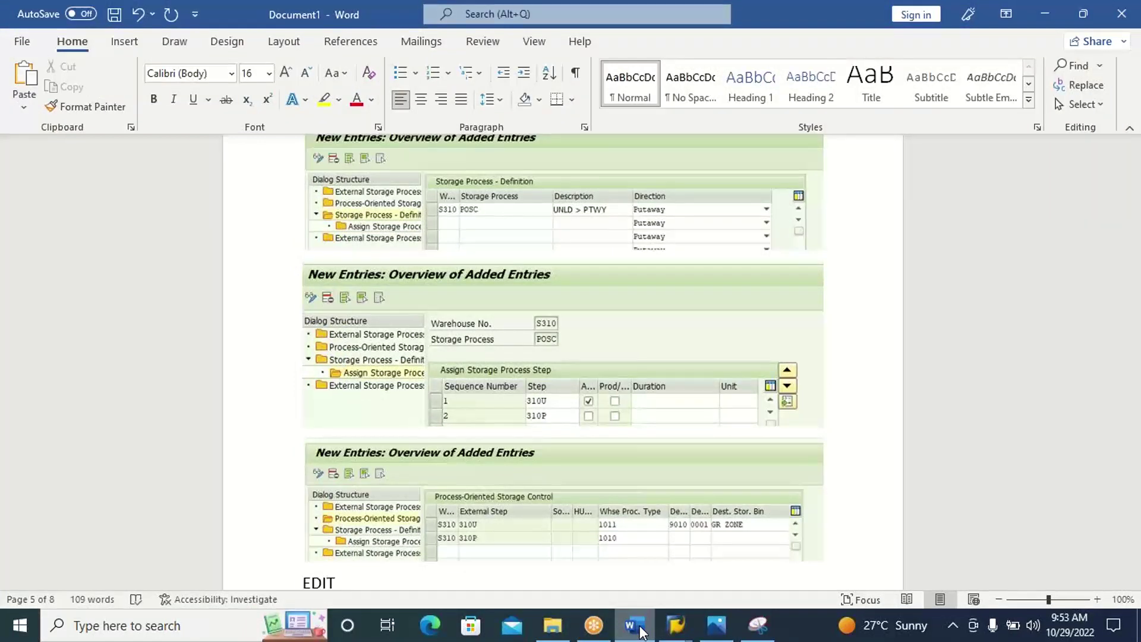
type(" WPT")
type(" - 10")
type("11")
End the 'EDIT WPT – 1011' heading with a new line and return to SAP.
key("Return")
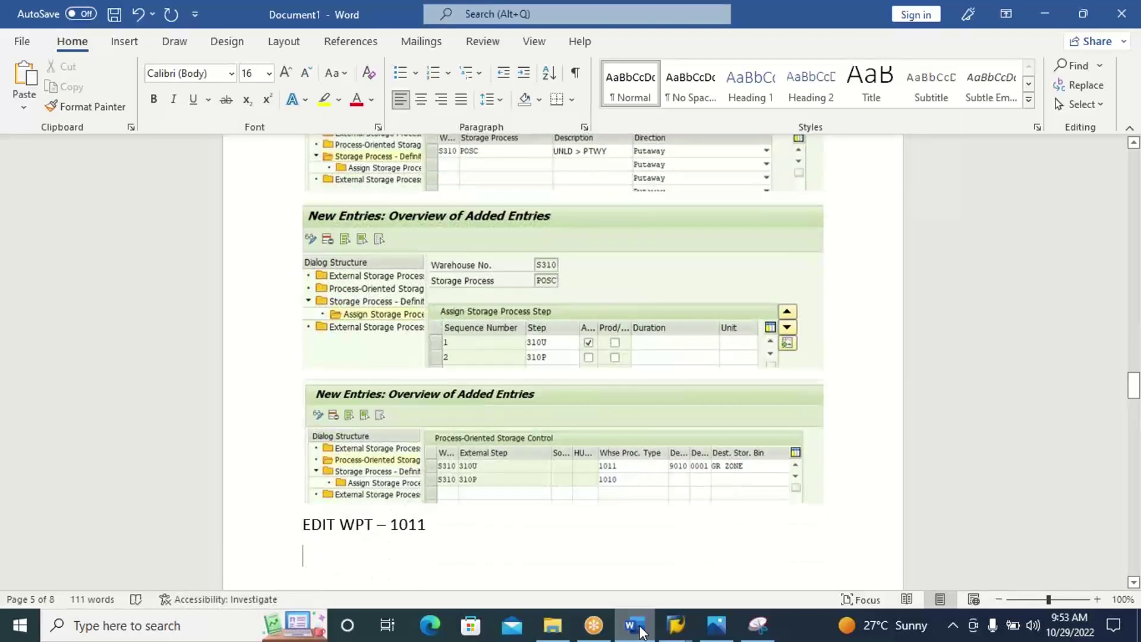
left_click(634, 626)
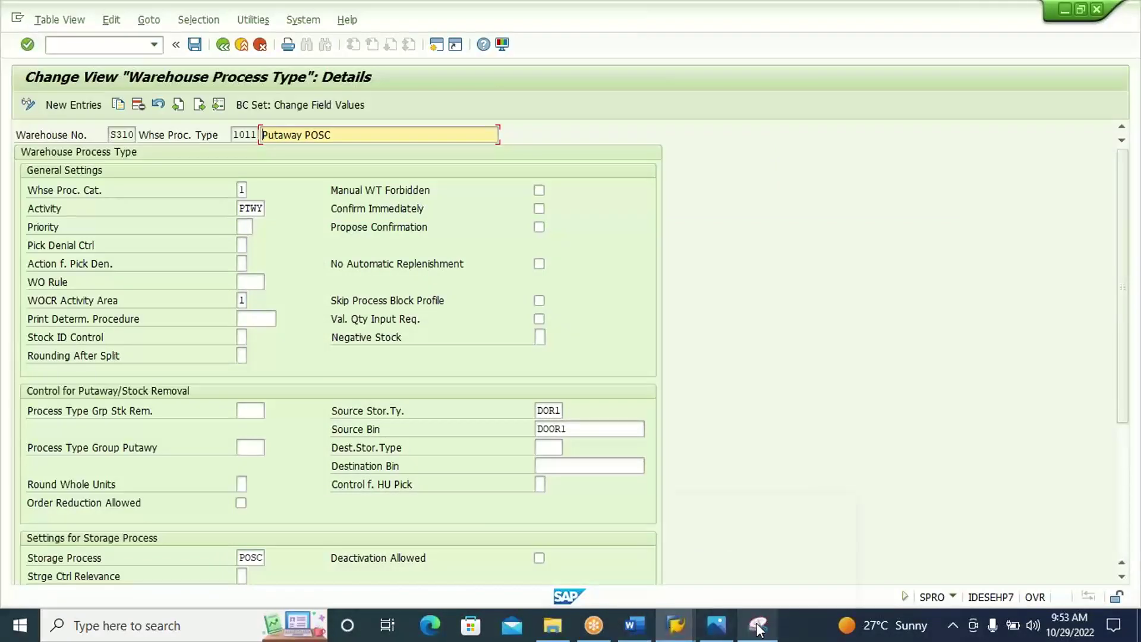
Take a Snipping Tool capture of the warehouse process type 1011 details screen.
left_click(758, 625)
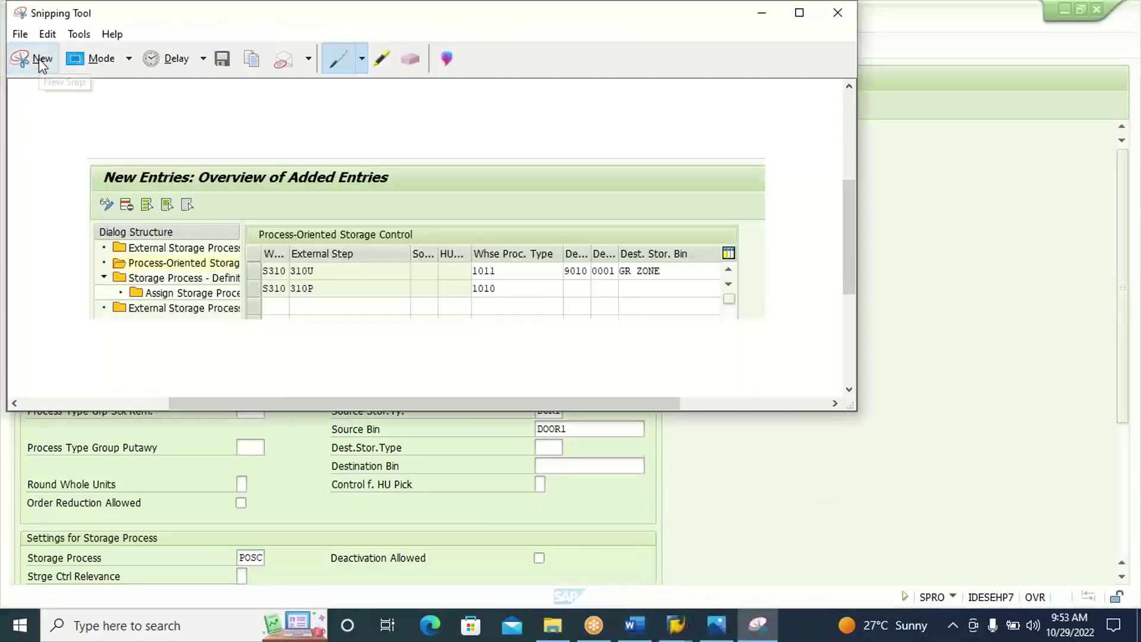
left_click(42, 59)
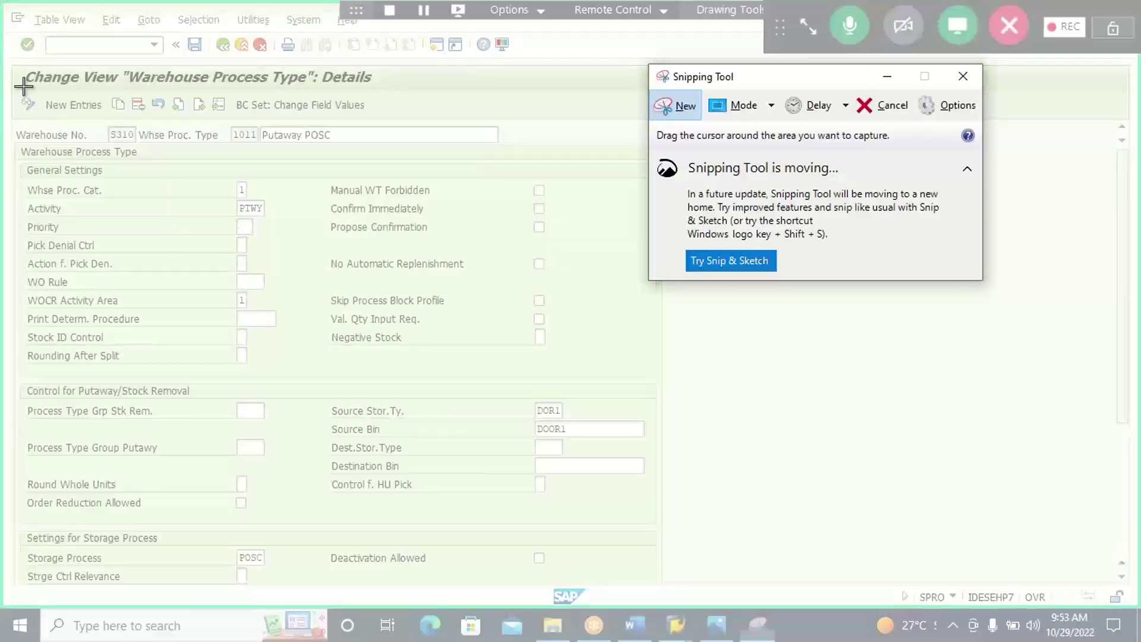
left_click_drag(5, 60, 244, 328)
left_click_drag(445, 525, 683, 588)
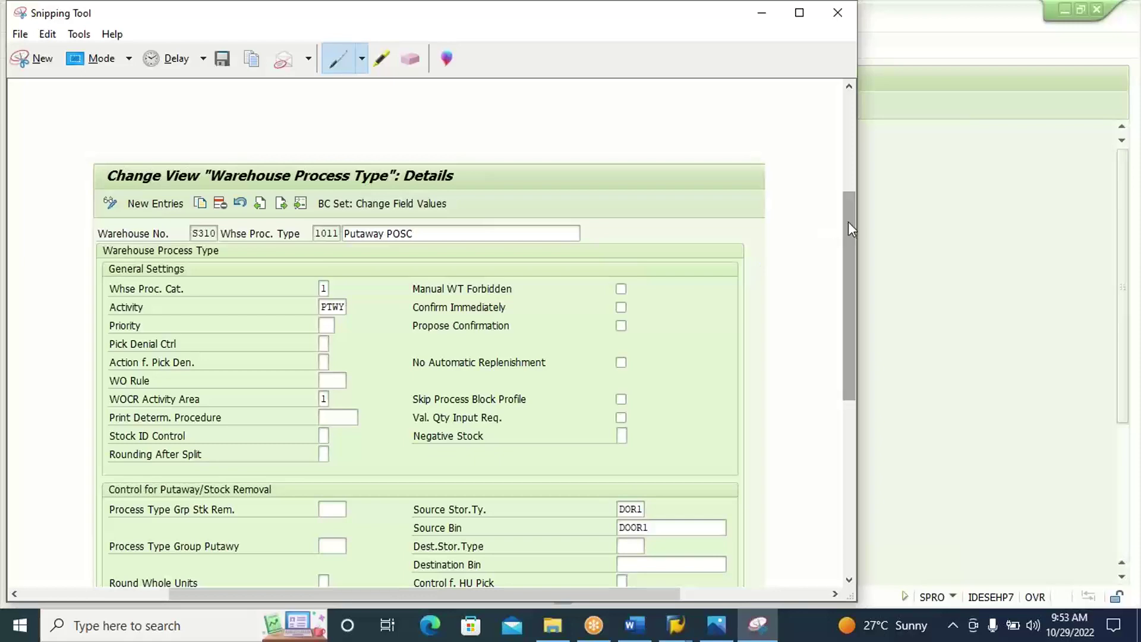
scroll(849, 237, "down", 2)
left_click_drag(850, 264, 854, 304)
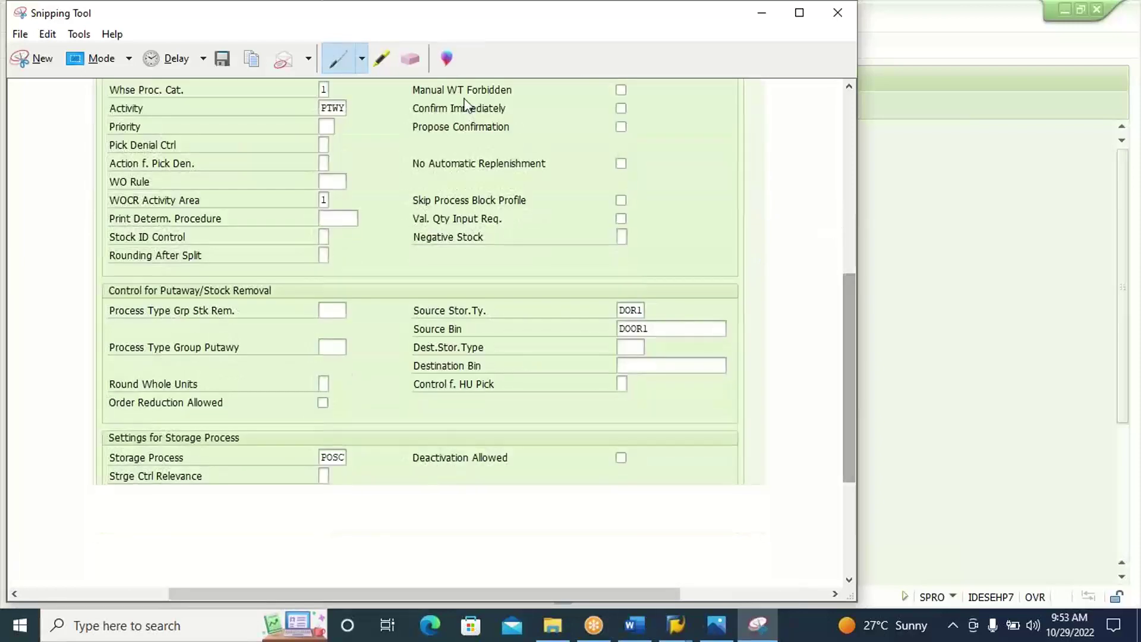
Highlight the Storage Process label and POSC value, then paste the capture into Word.
left_click(381, 55)
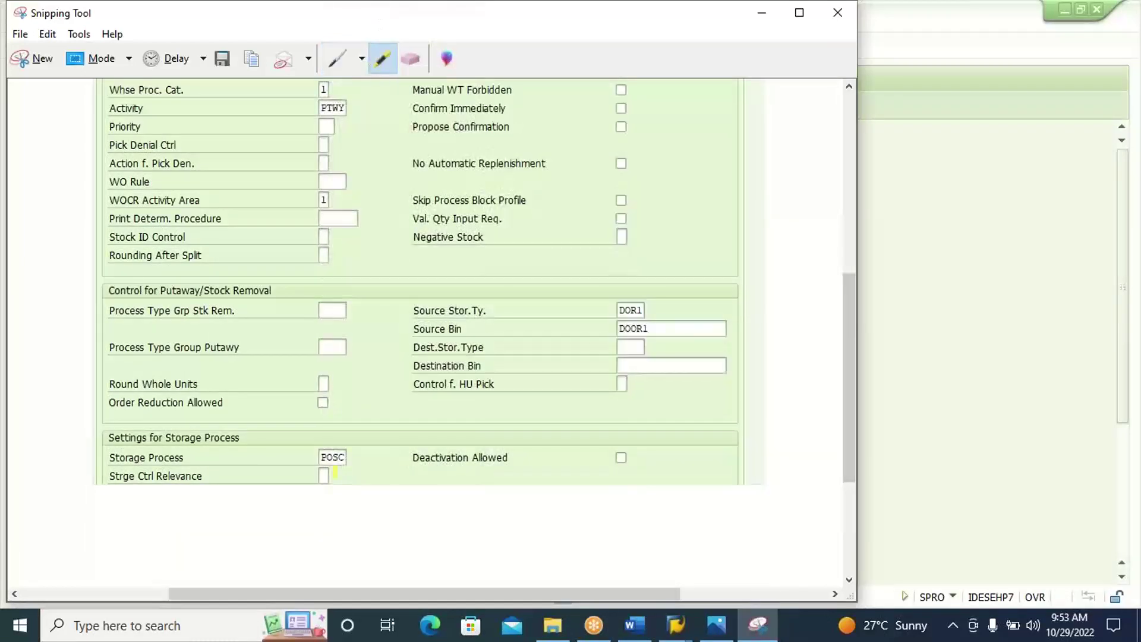
left_click_drag(308, 455, 359, 456)
left_click_drag(190, 458, 108, 458)
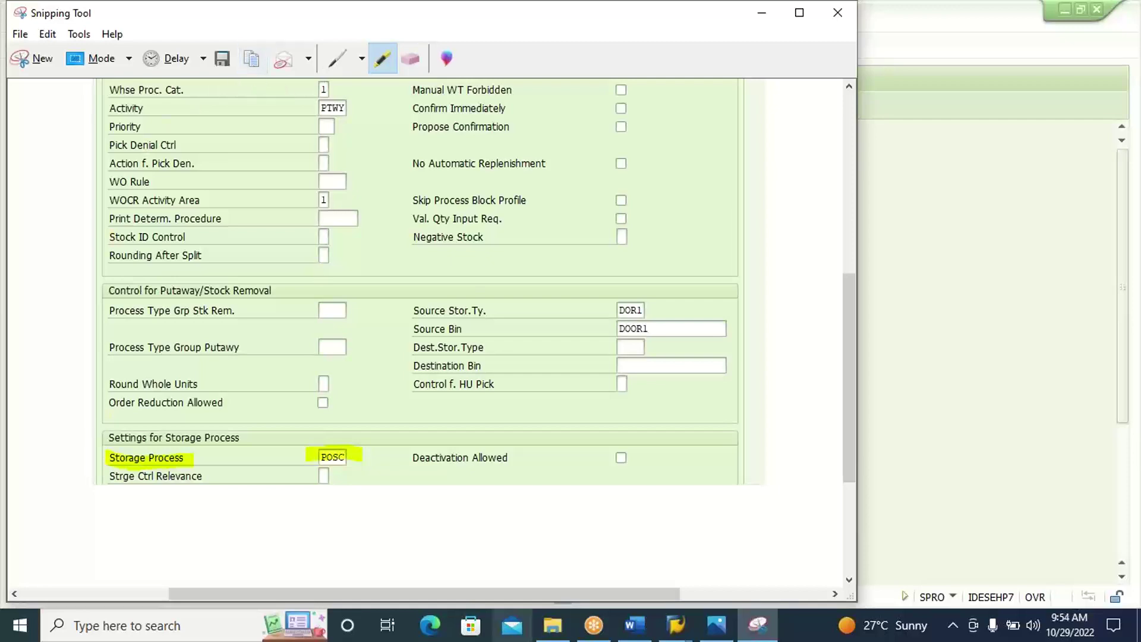
left_click(635, 626)
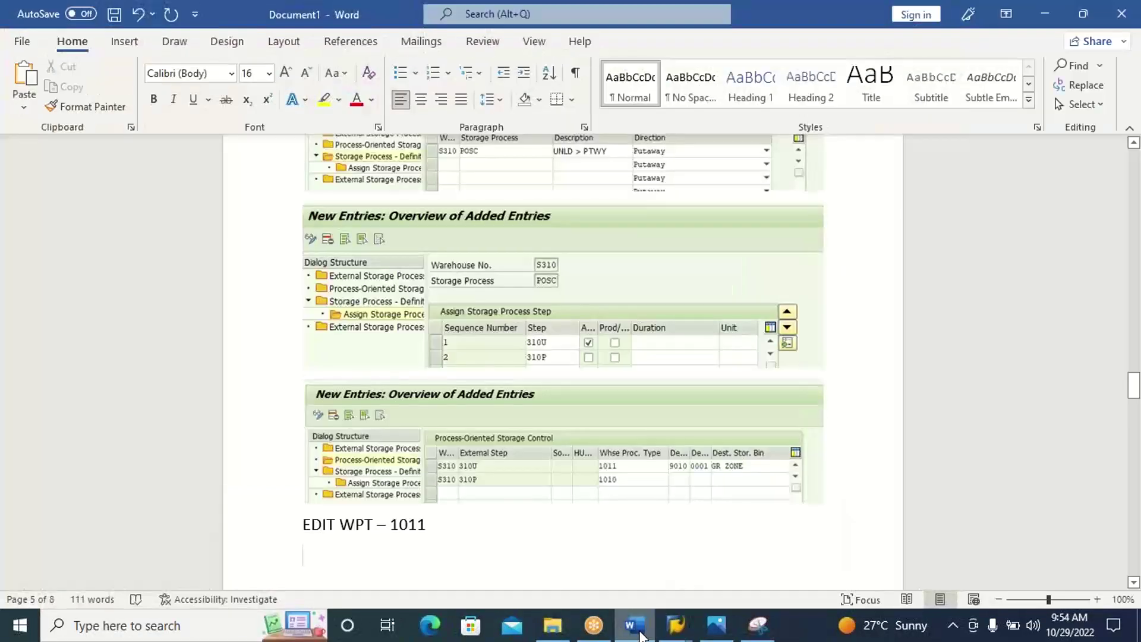
key("ctrl+v")
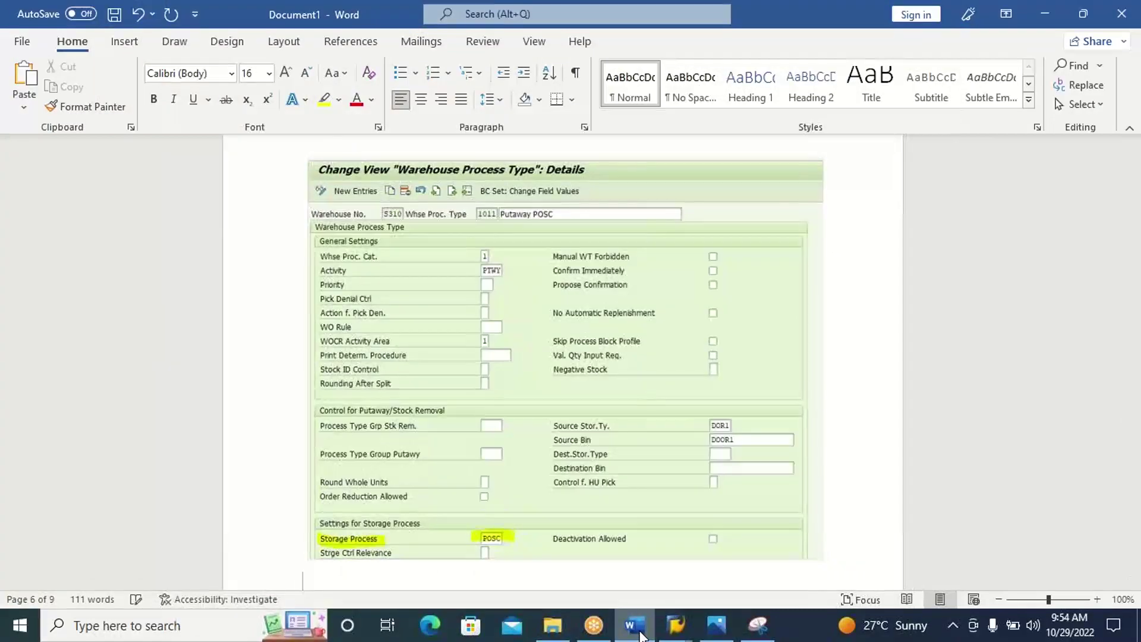
left_click(634, 626)
Save 1011 with storage process POSC under the customizing request and go back to the IMG tree.
left_click(757, 626)
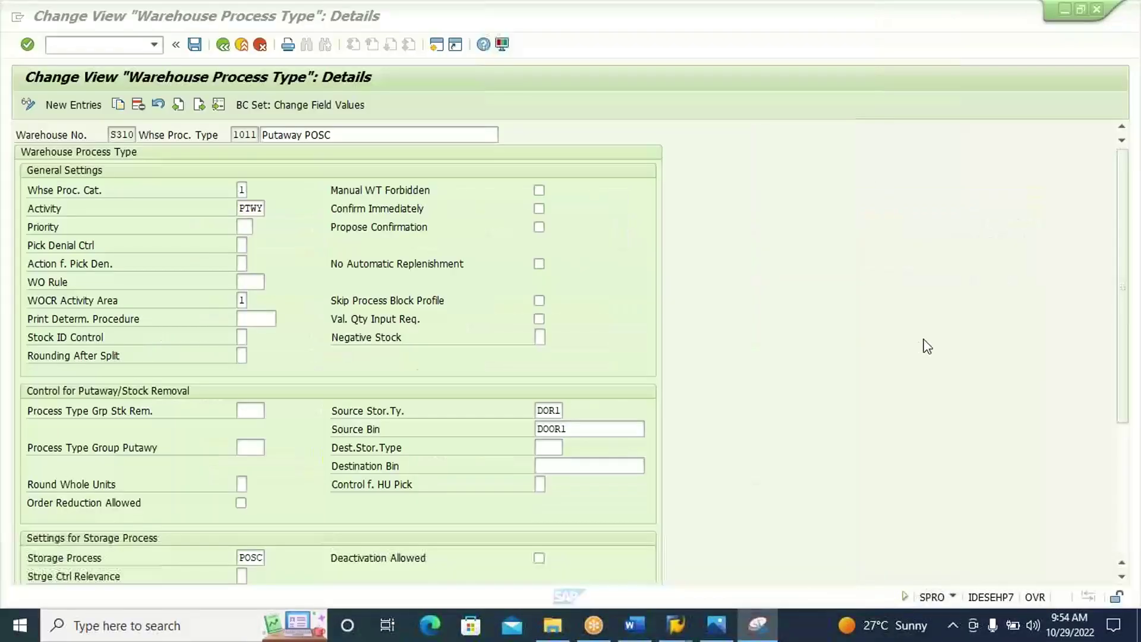
left_click(195, 45)
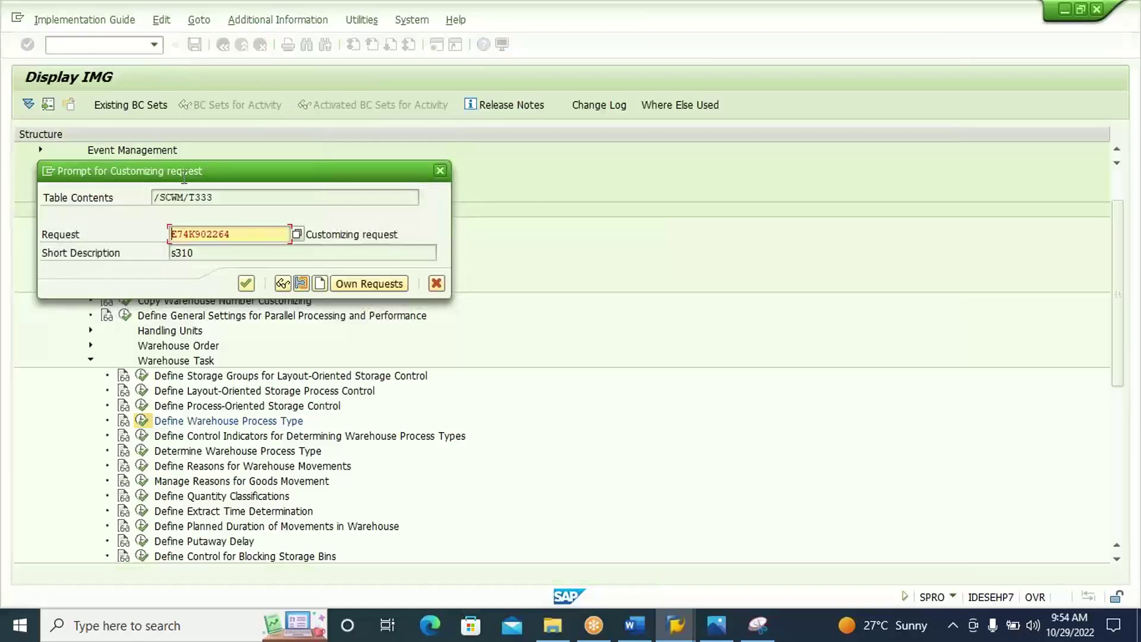
left_click(248, 287)
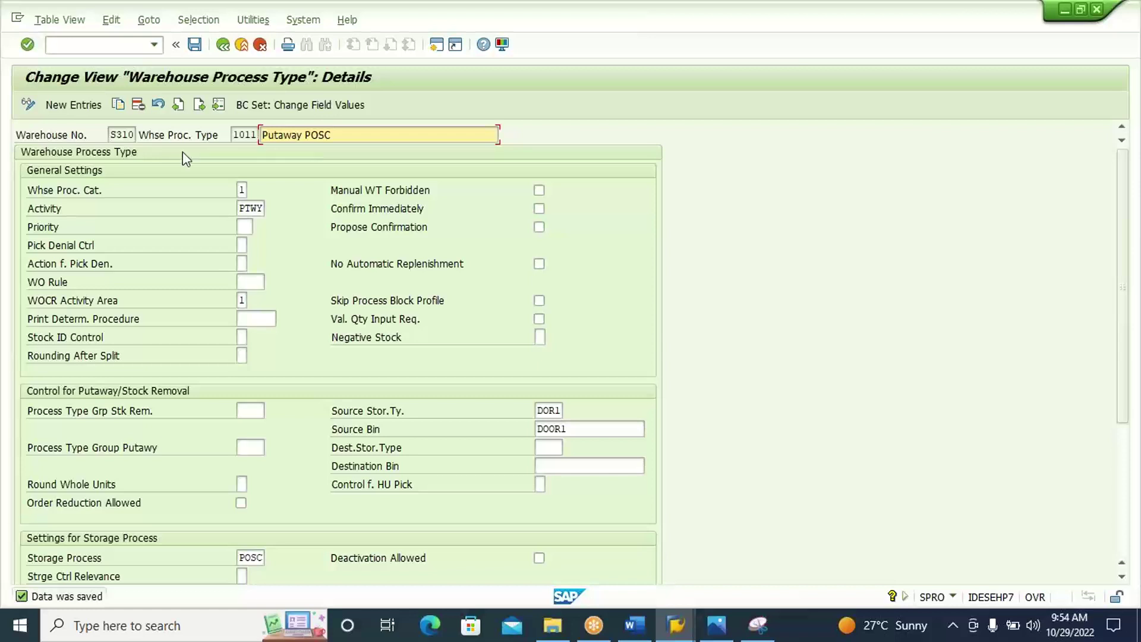
left_click(224, 46)
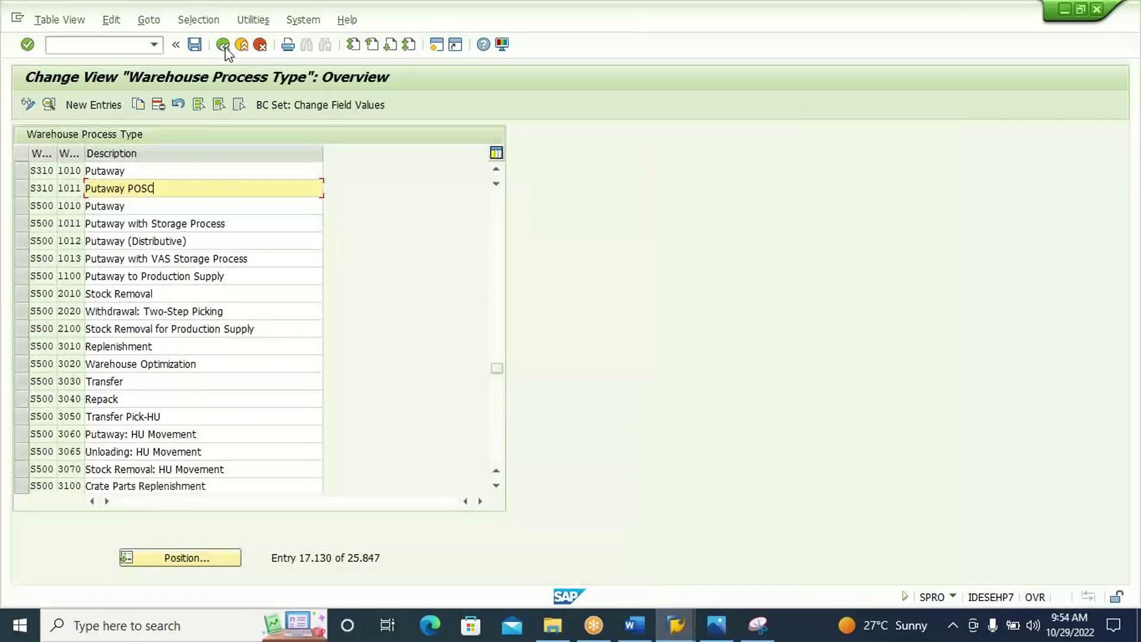
left_click(223, 46)
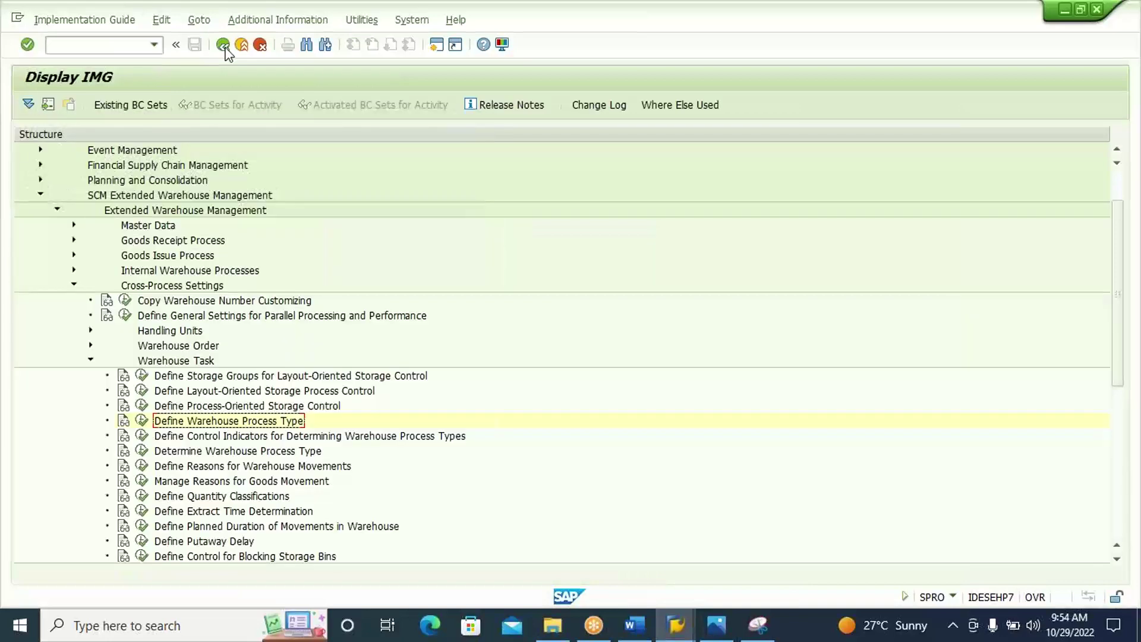
left_click(224, 46)
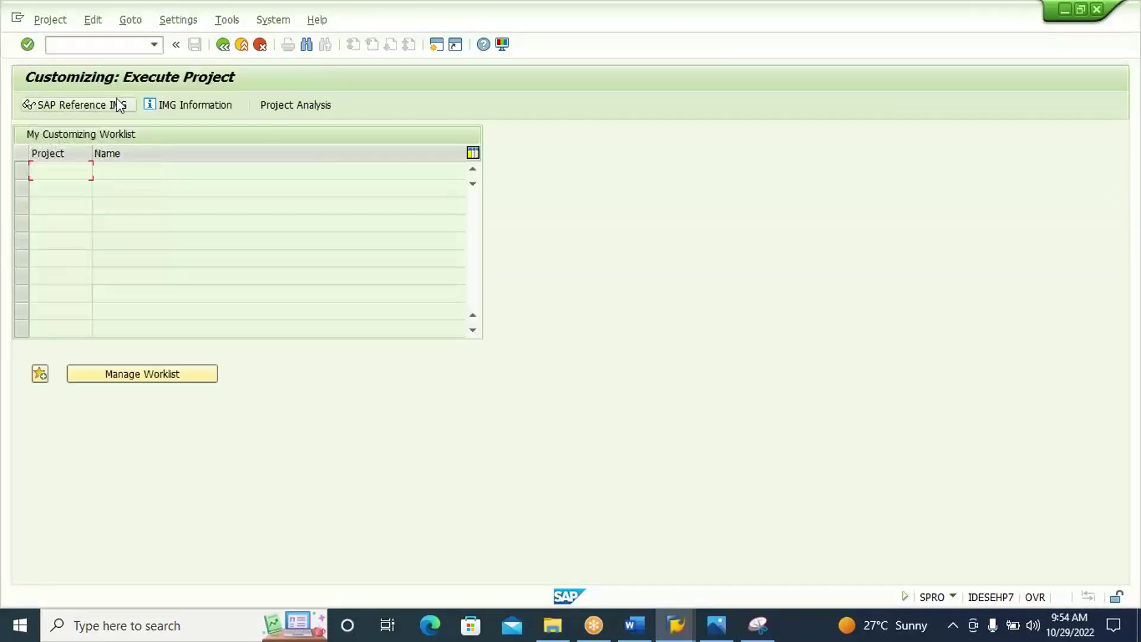
left_click(119, 106)
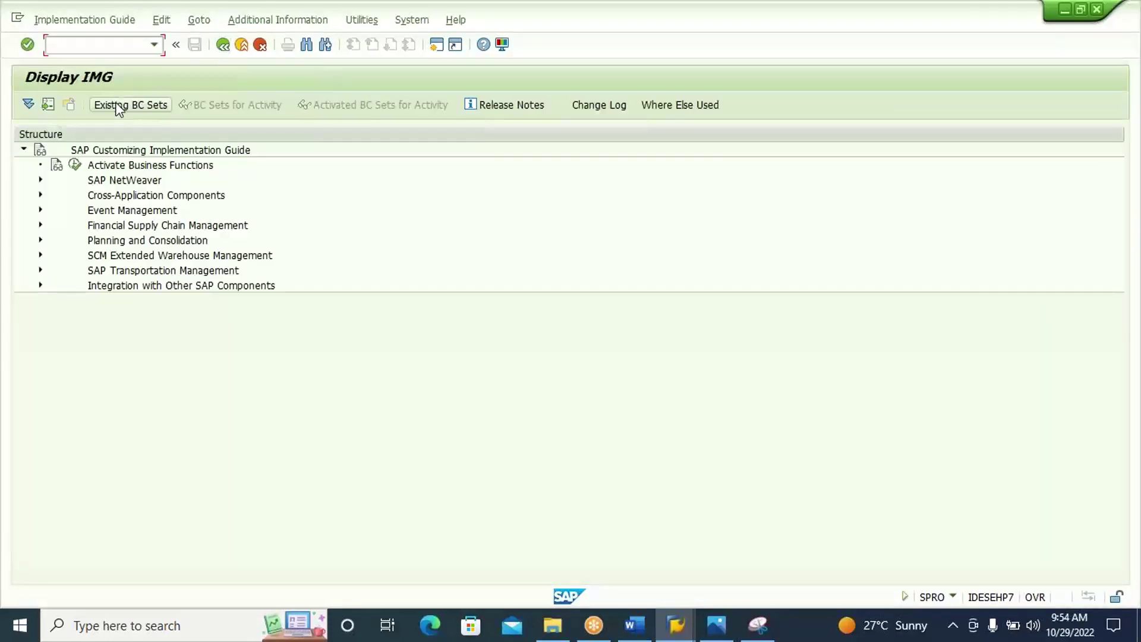
left_click(148, 257)
double_click(148, 259)
double_click(148, 262)
key("Down")
key("Right")
key("Down")
key("Down")
key("Down")
key("Down")
key("Right")
key("Down")
key("Down")
key("Down")
key("Down")
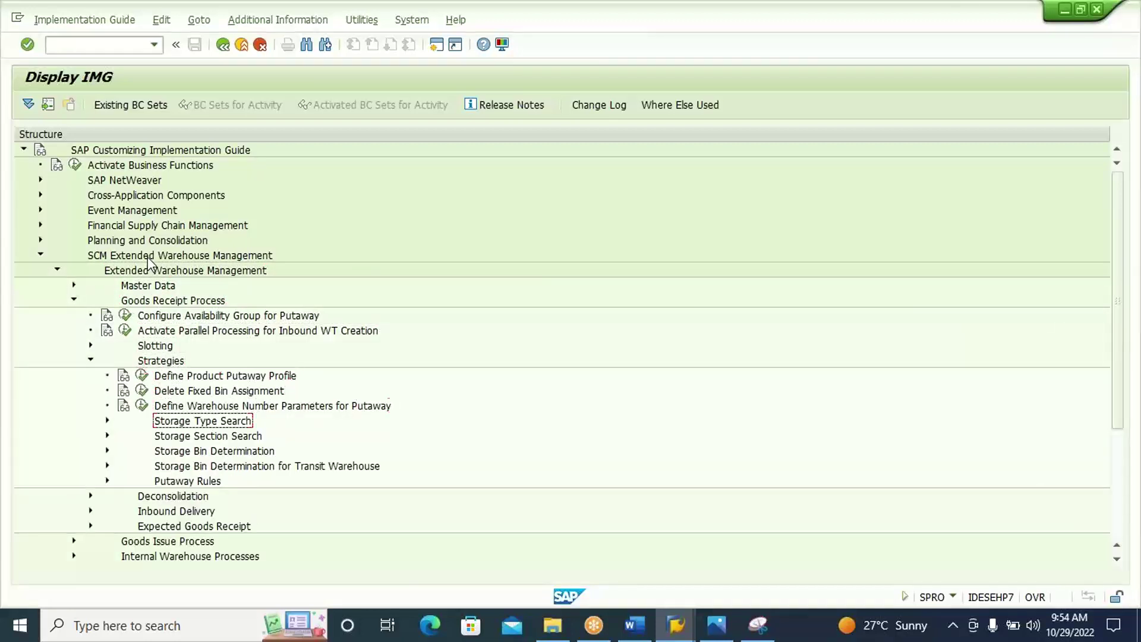
key("Right")
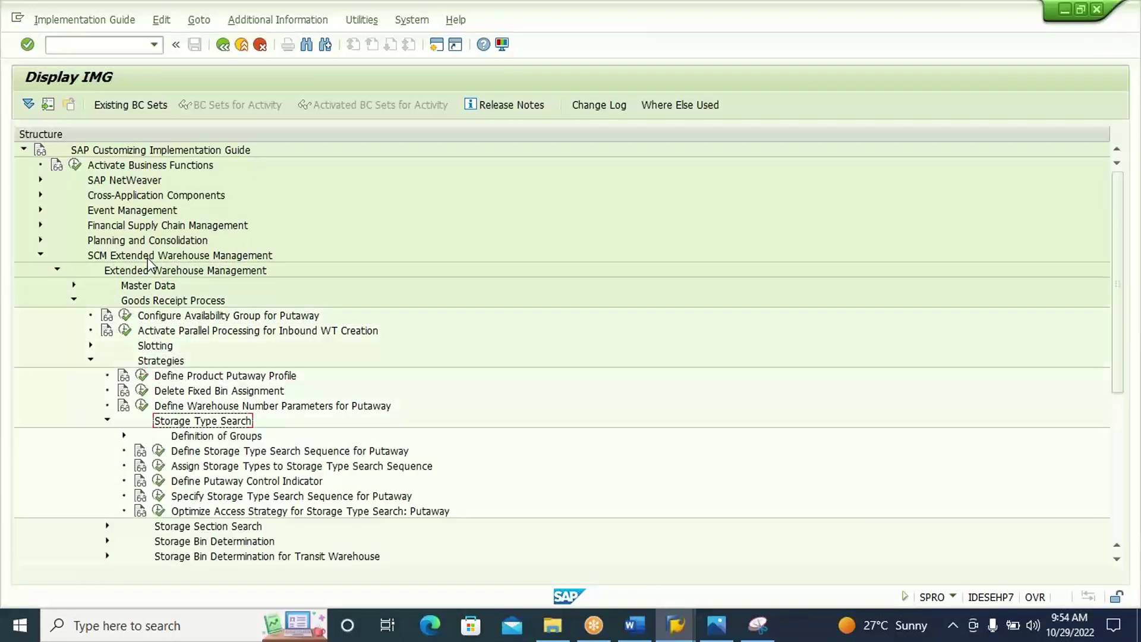
left_click(201, 497)
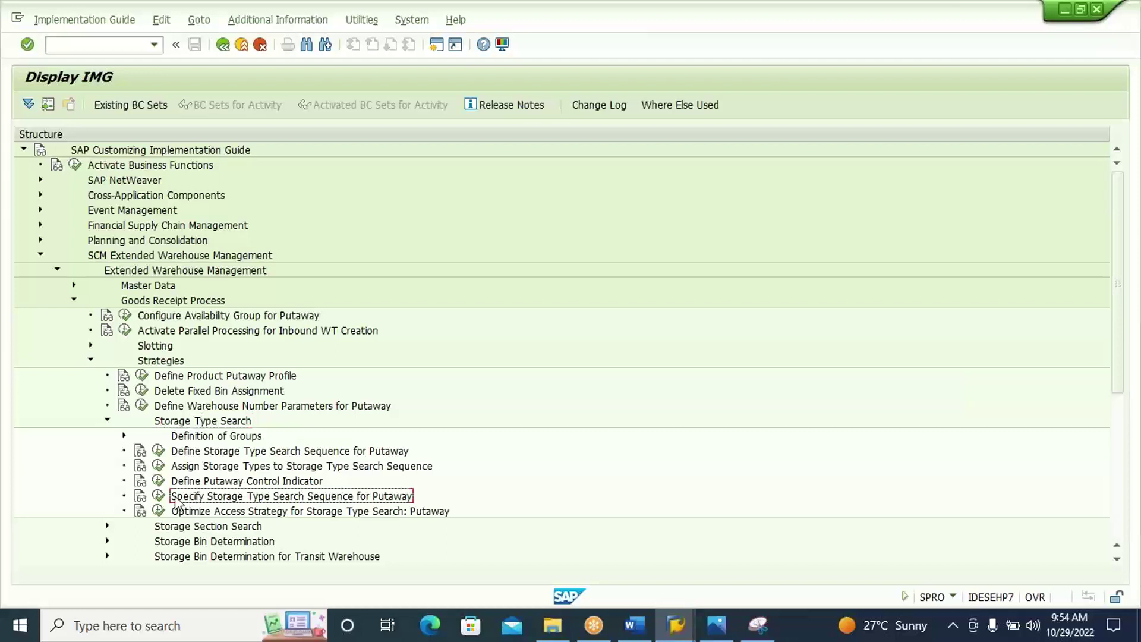
left_click(158, 496)
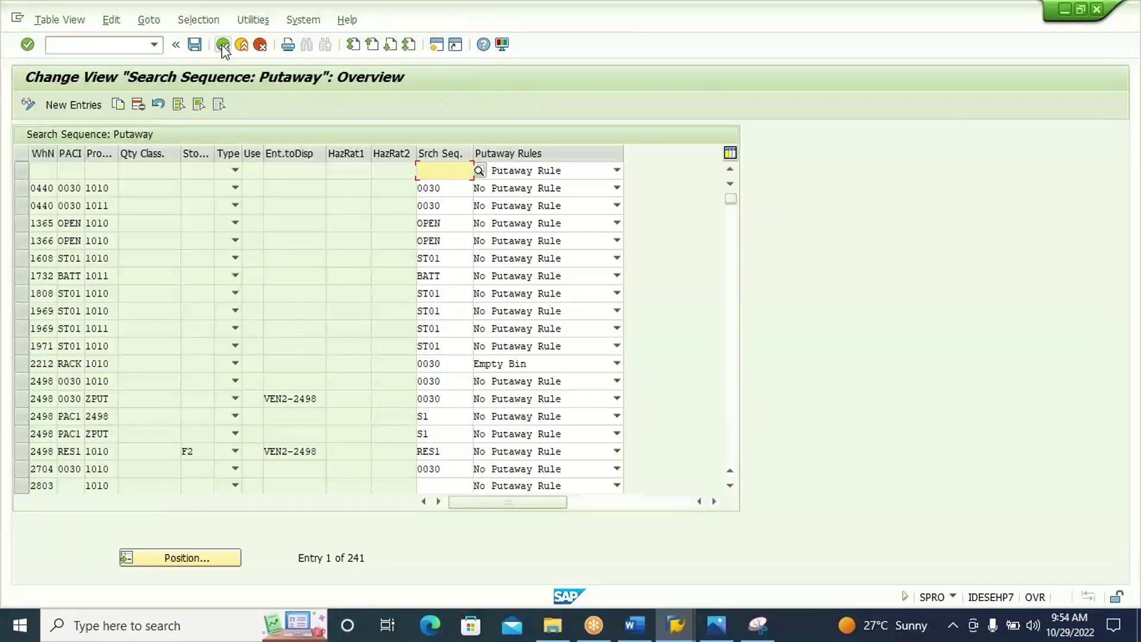
left_click(223, 45)
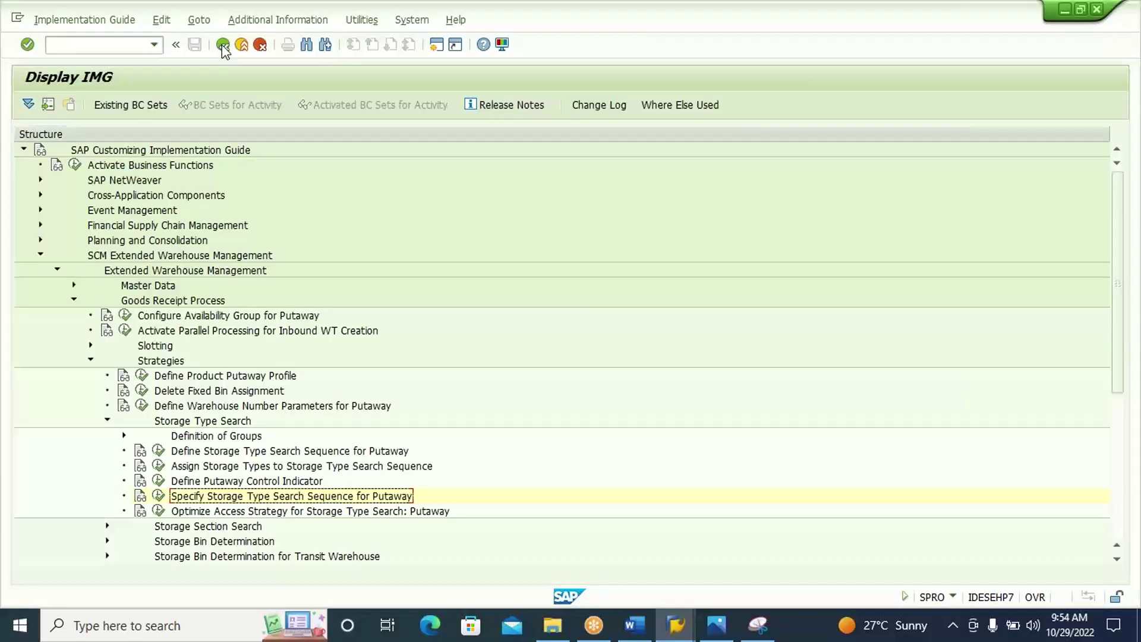
Add the caption 'Specify Storage Type Search Sequence for Putaway' to the Word notes.
left_click(634, 630)
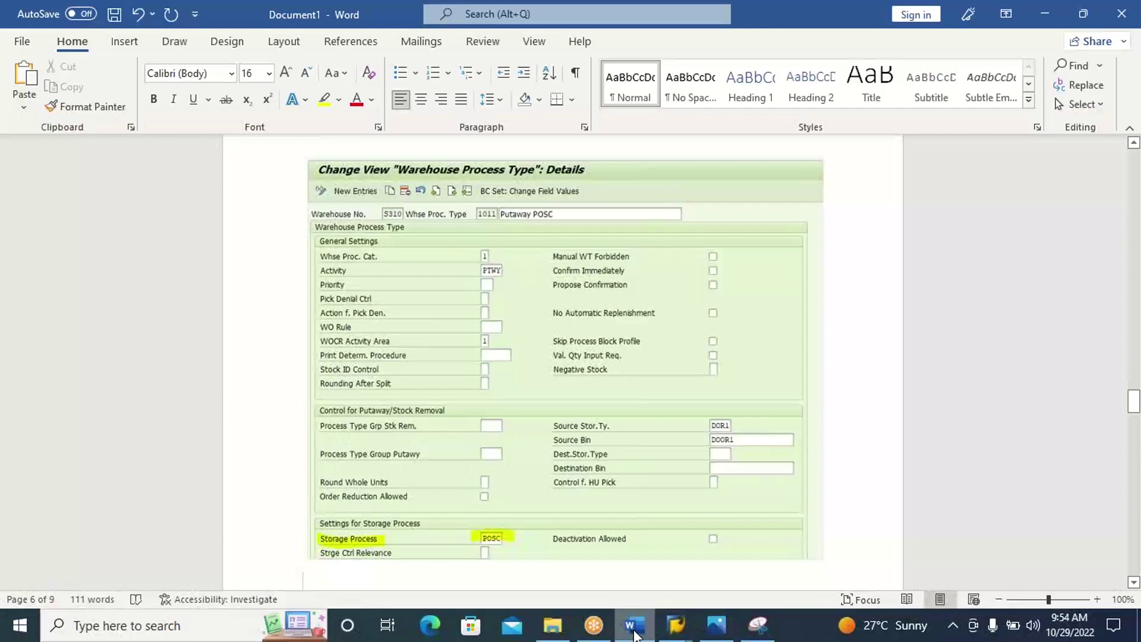
type("Specify Storage Type Search Sequence for Putaway")
key("Return")
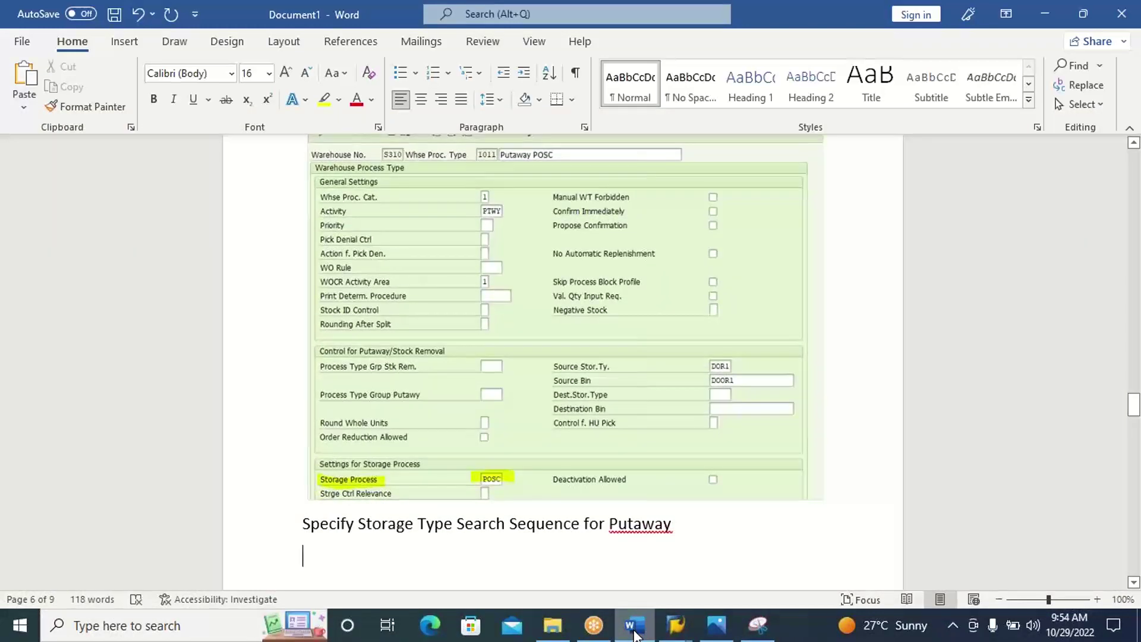
left_click(633, 631)
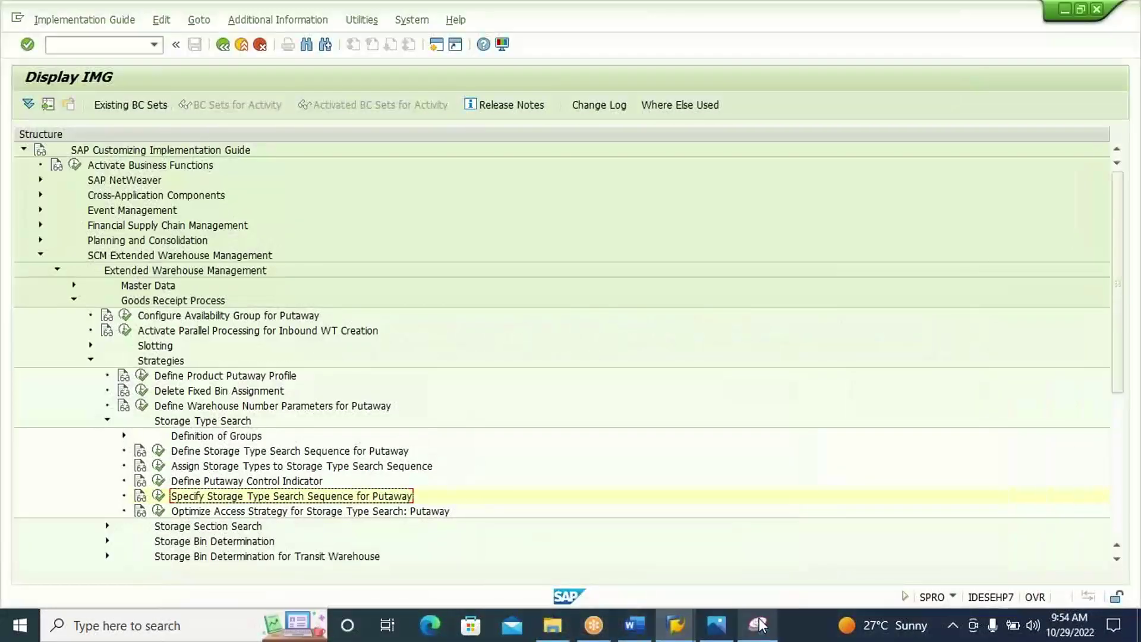
Capture the IMG tree path and paste it into Word below the caption.
left_click(759, 625)
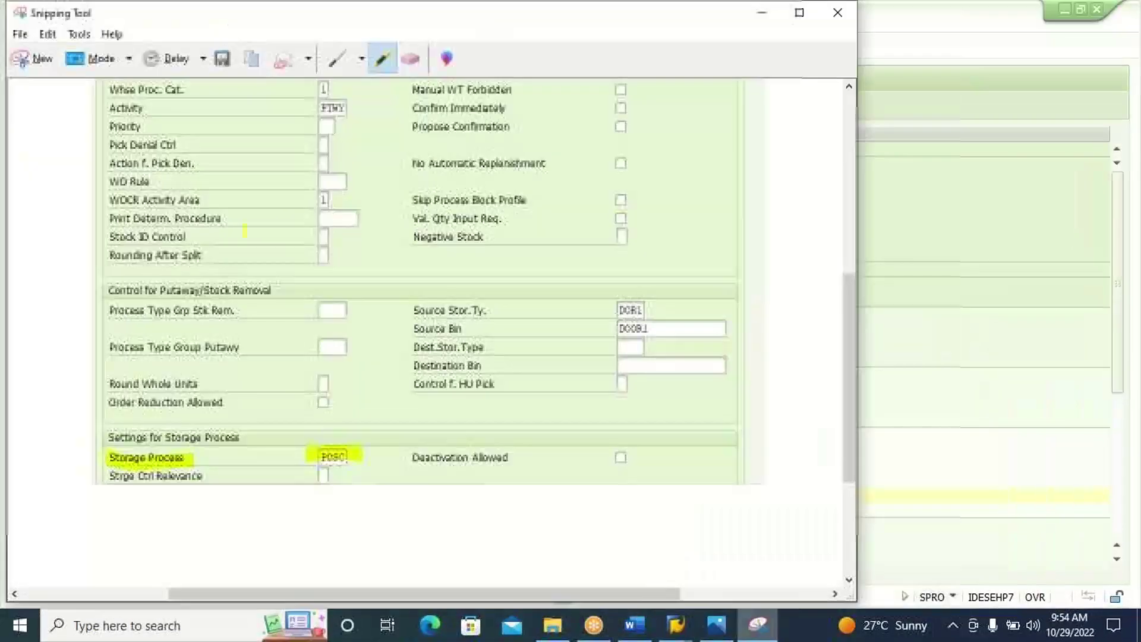
left_click(38, 60)
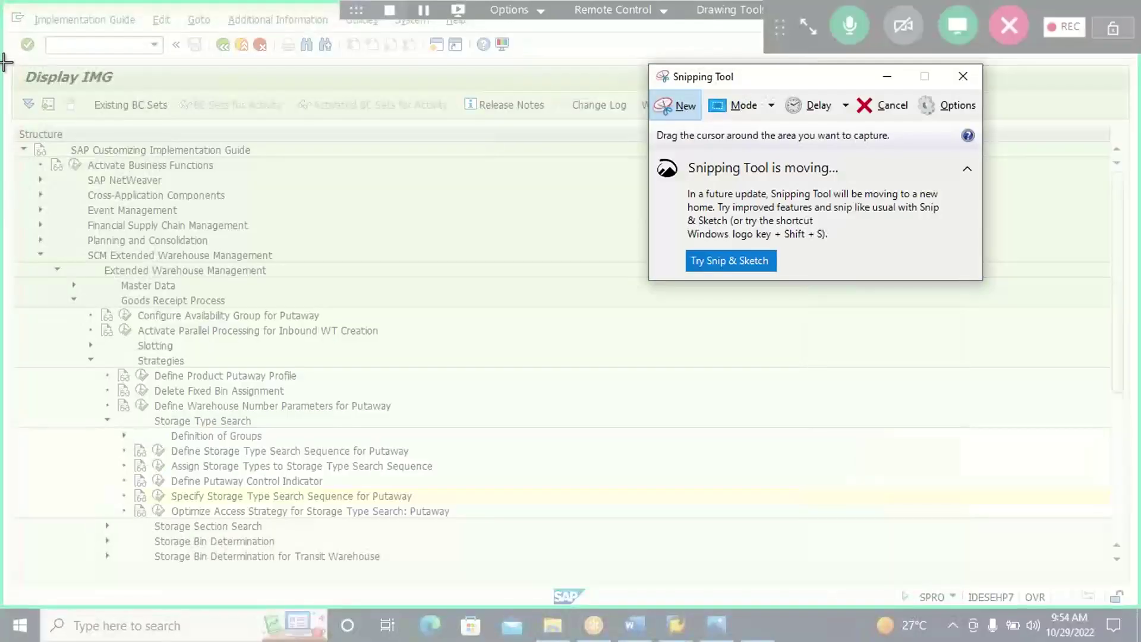
left_click_drag(10, 69, 545, 504)
left_click(634, 625)
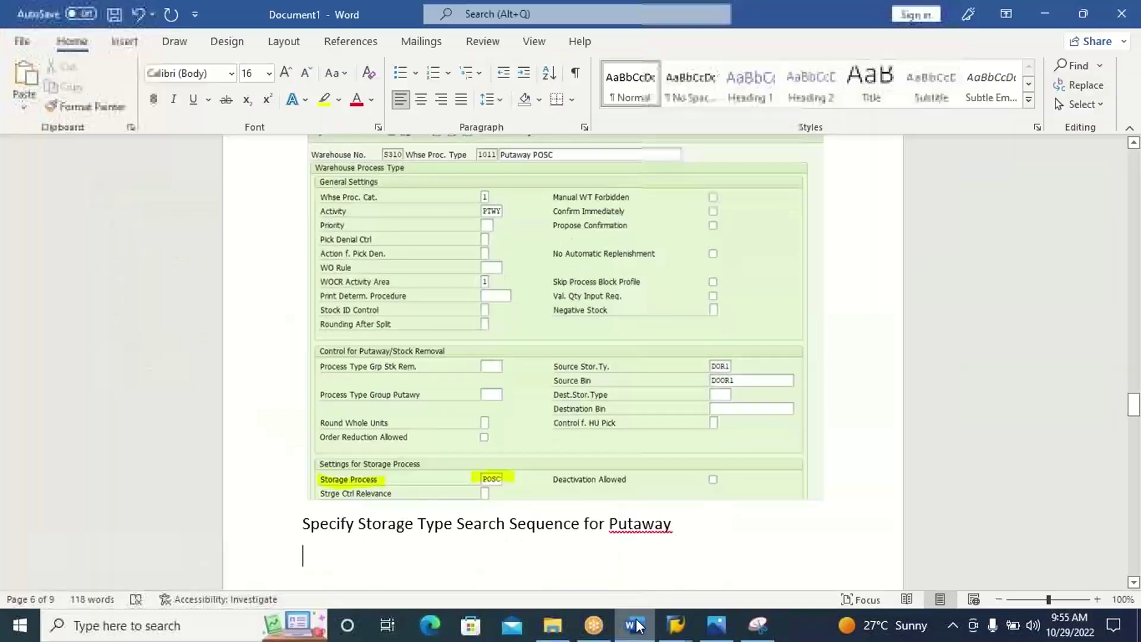
key("ctrl+v")
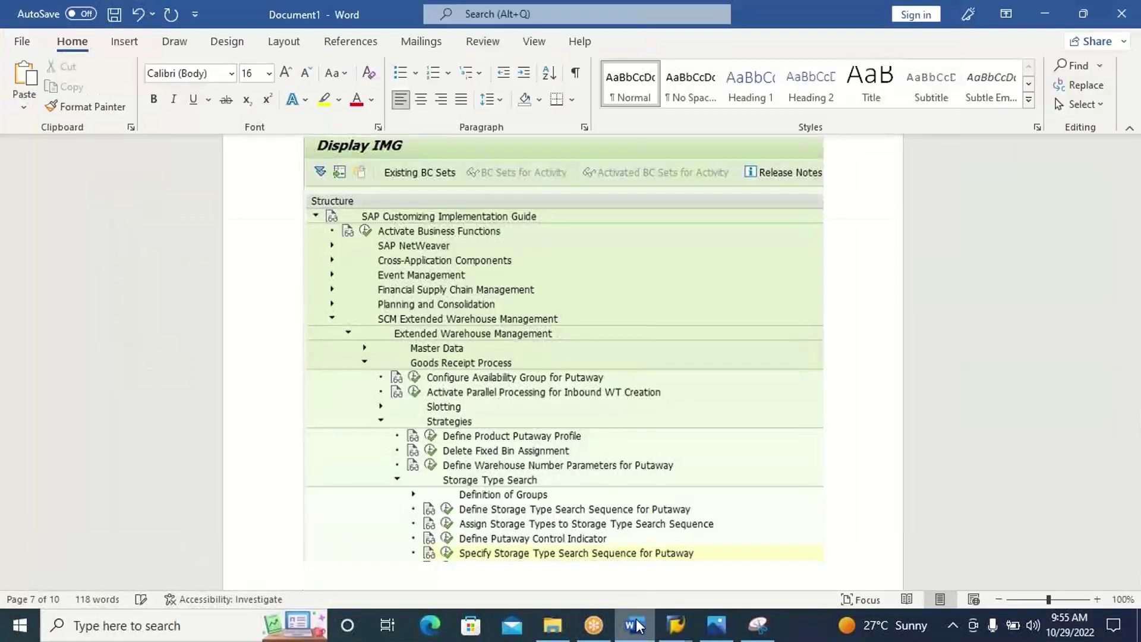
left_click(634, 625)
left_click(769, 392)
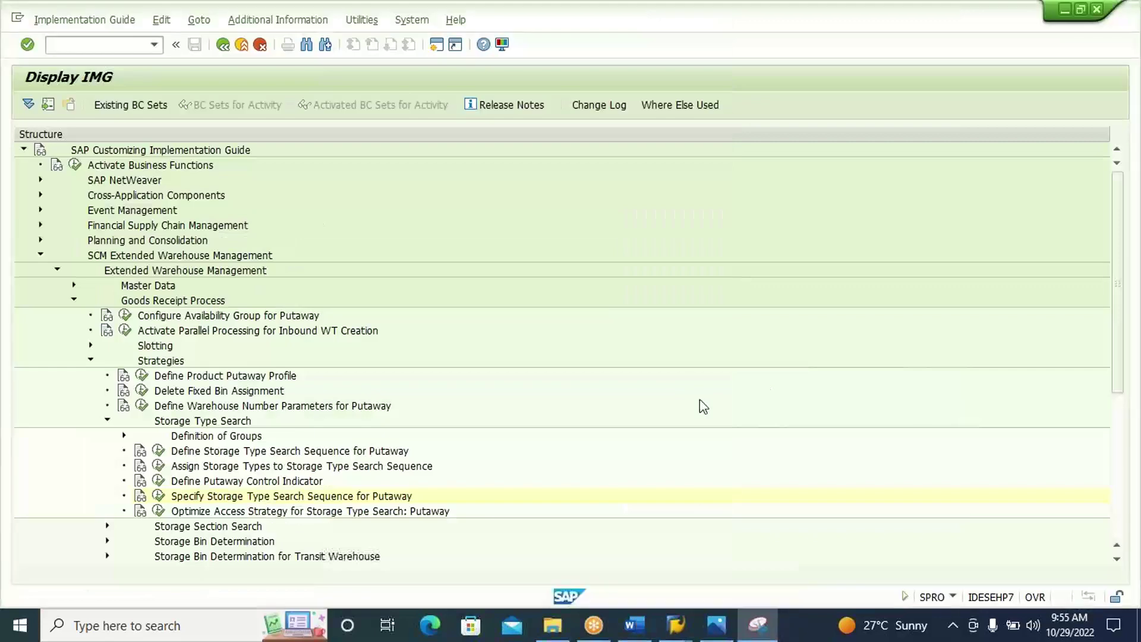
Open the putaway search sequence table, jump to S310 and select the ST01 1010 row.
left_click(159, 496)
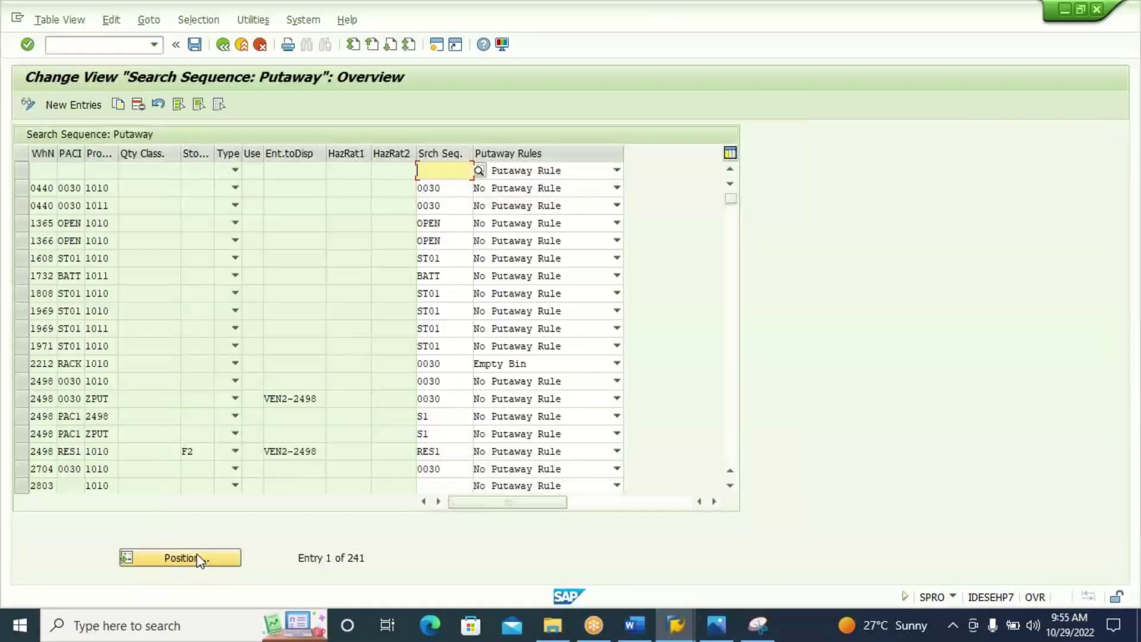
left_click(198, 560)
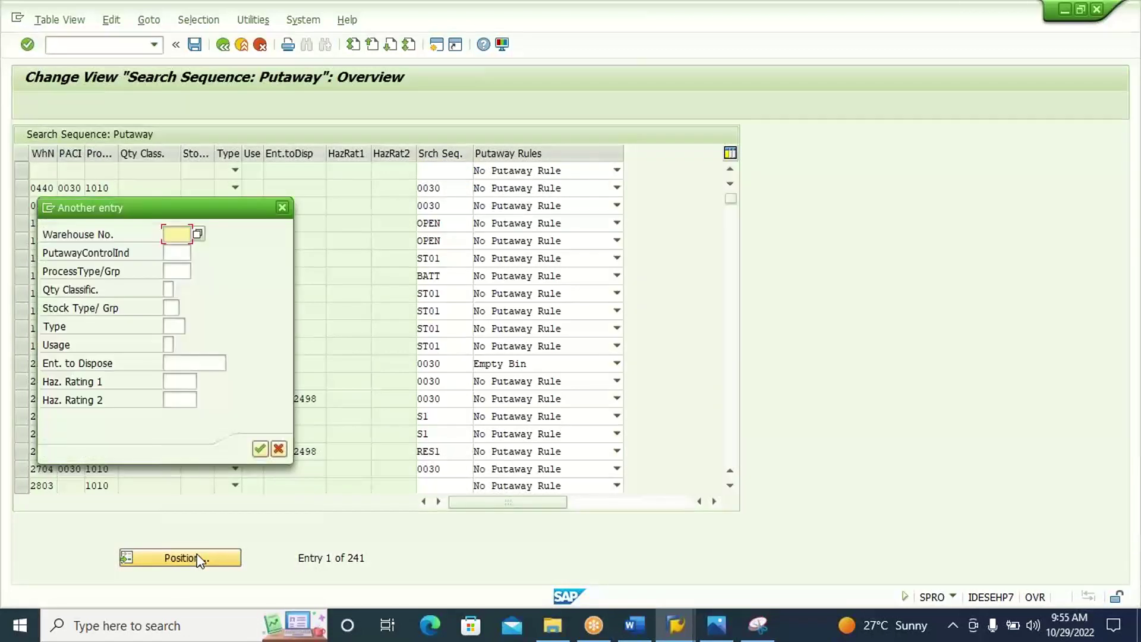
type("S")
key("Down")
key("Return")
key("Return")
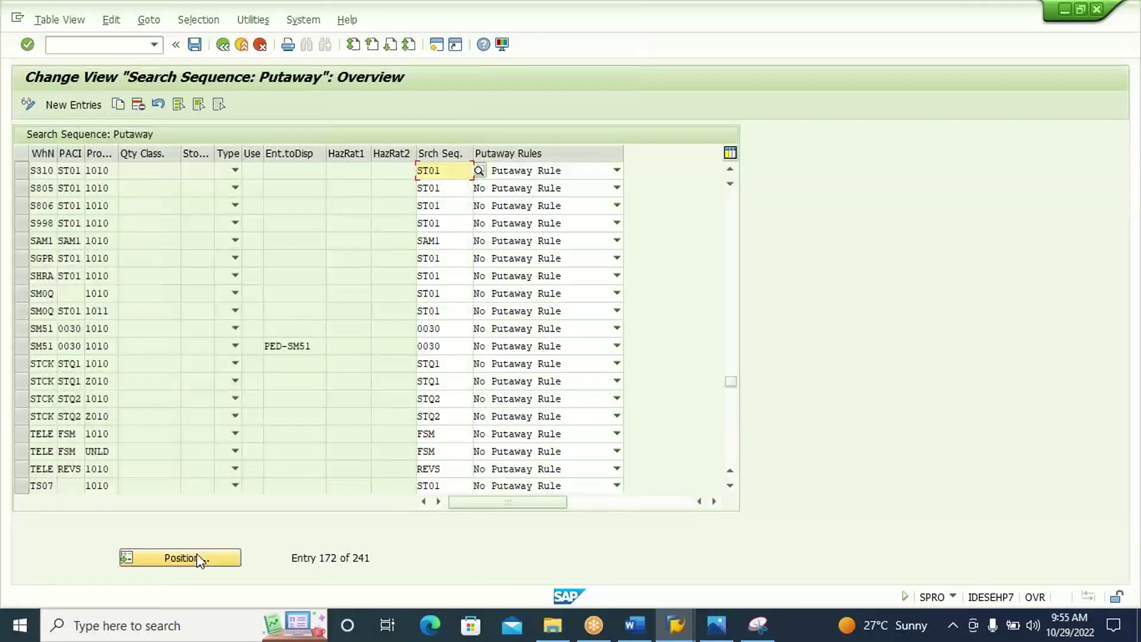
left_click(22, 171)
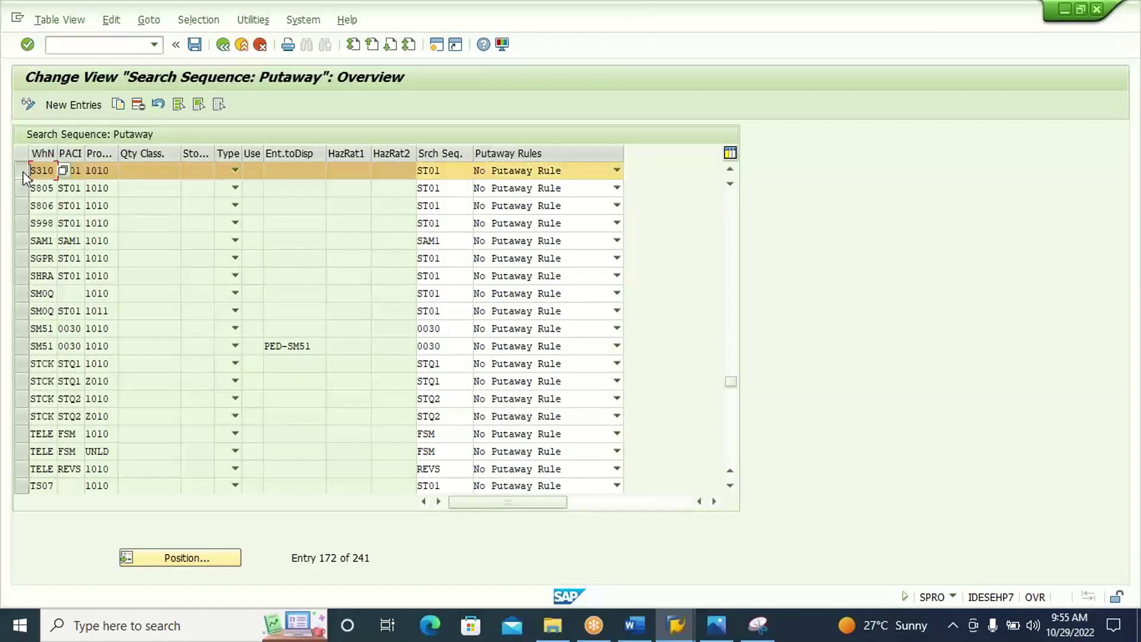
Copy the ST01 1010 row as a new entry with process type 1011.
left_click(119, 105)
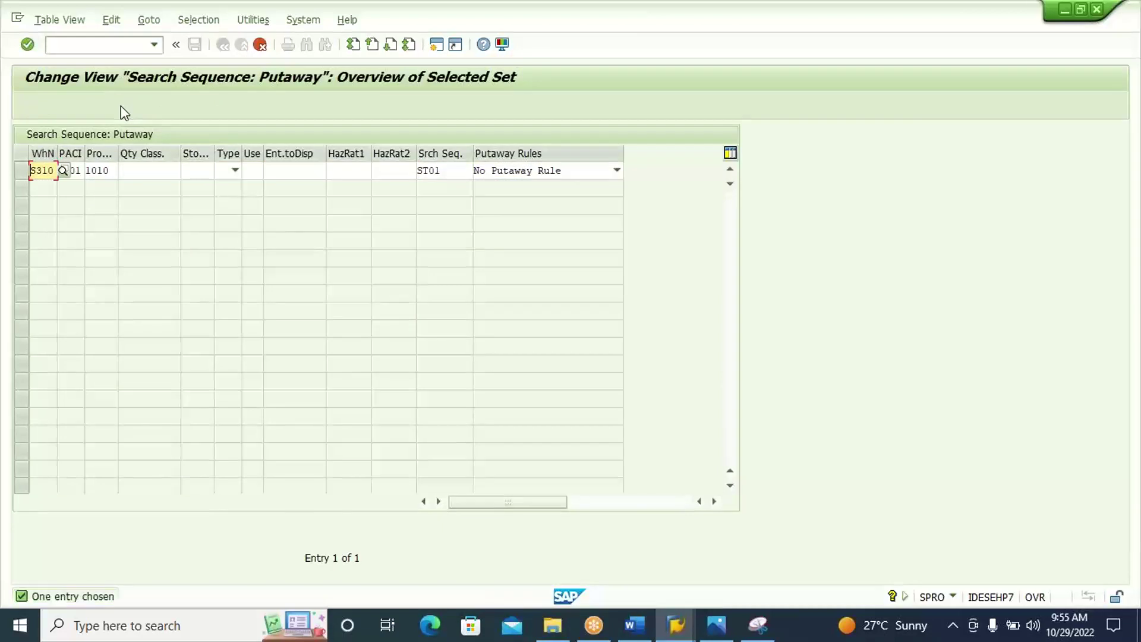
left_click(101, 169)
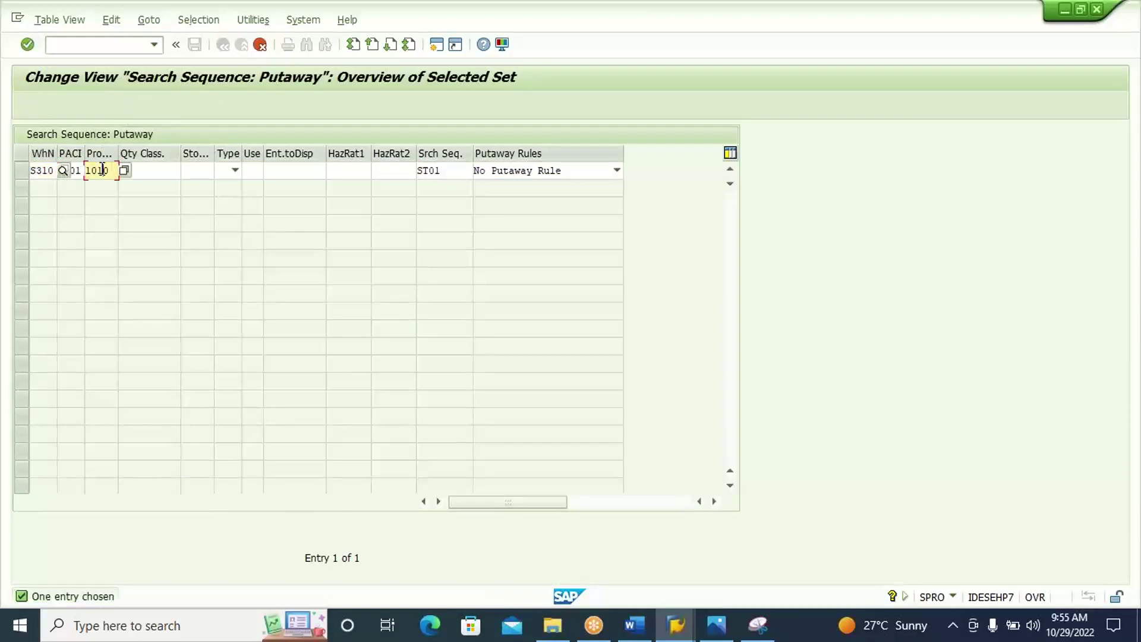
key("BackSpace")
type("1")
key("Return")
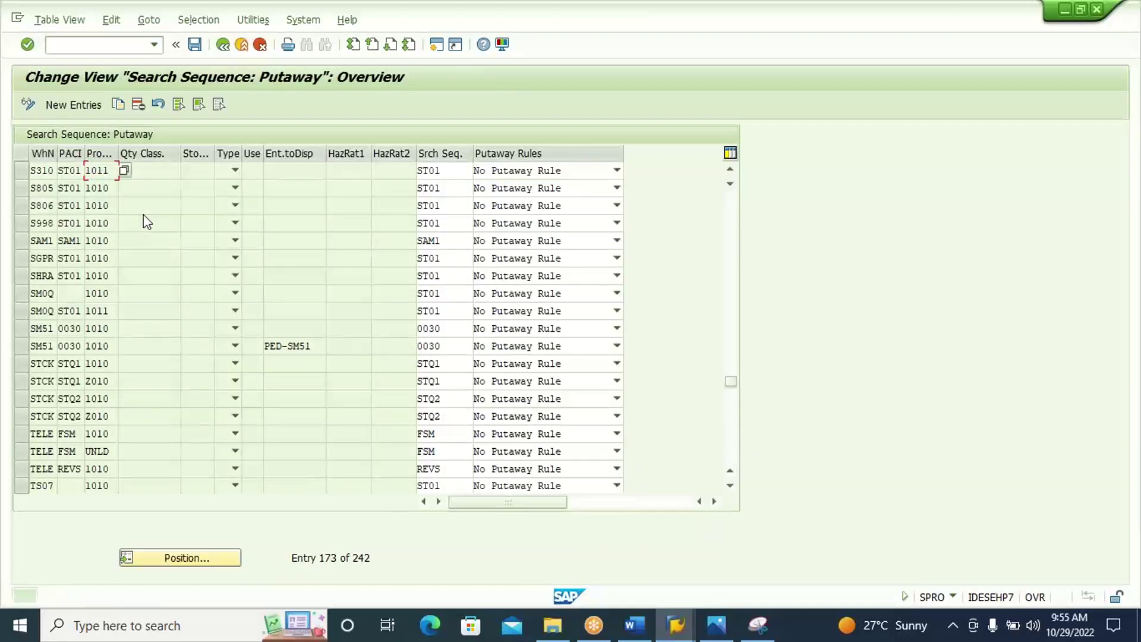
left_click(19, 169)
left_click(306, 176)
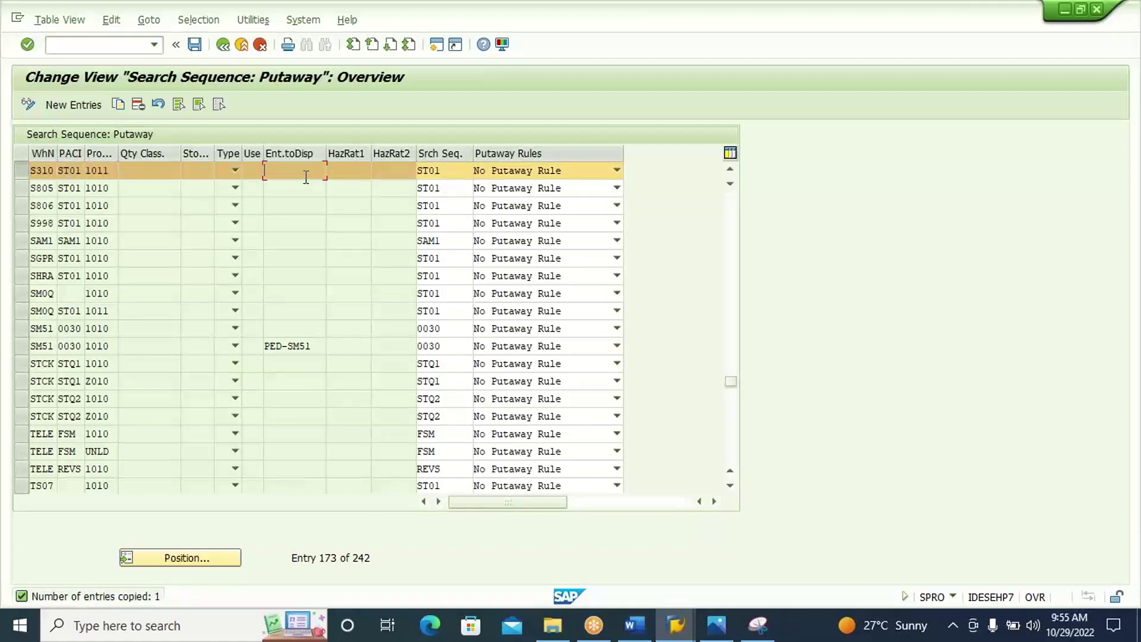
Capture the table header and the new S310 ST01 1011 row.
left_click(762, 631)
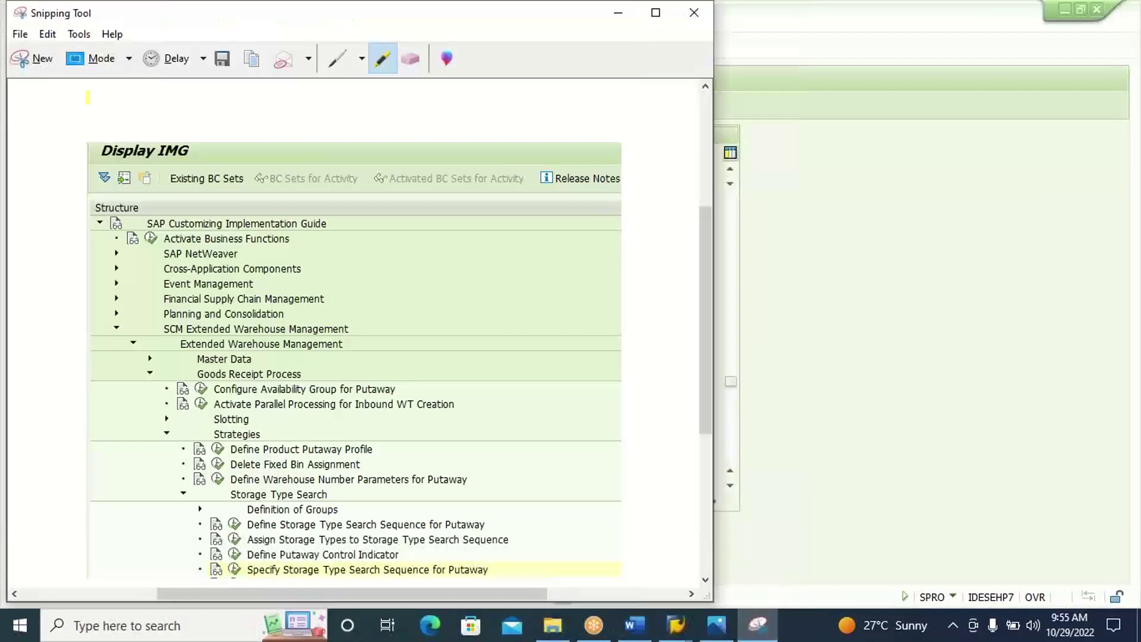
left_click(29, 58)
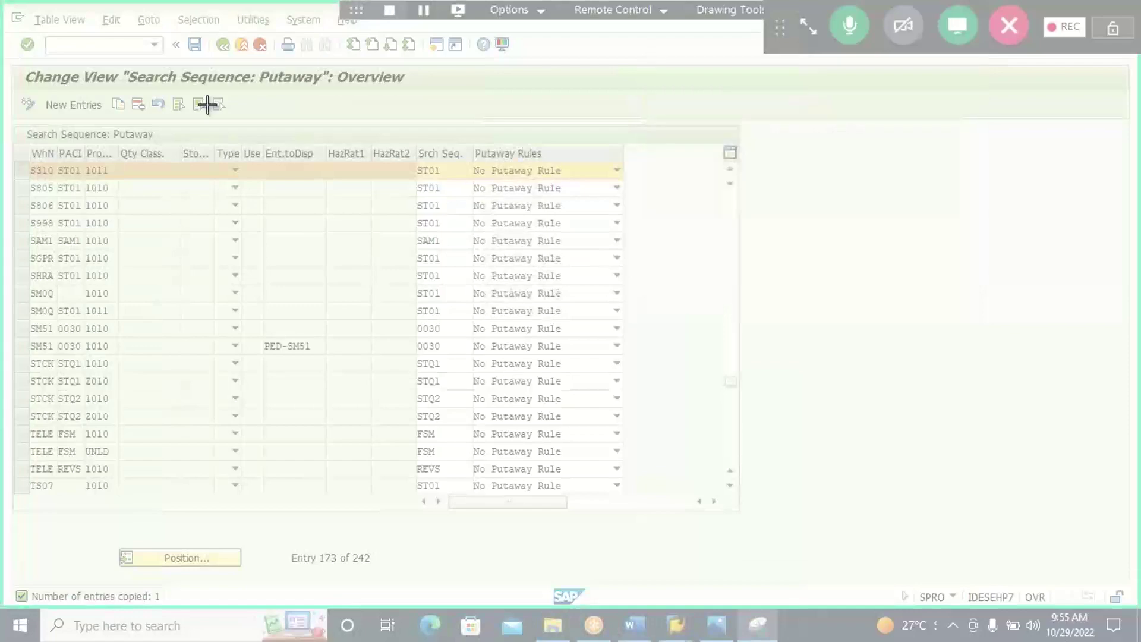
left_click_drag(6, 55, 688, 186)
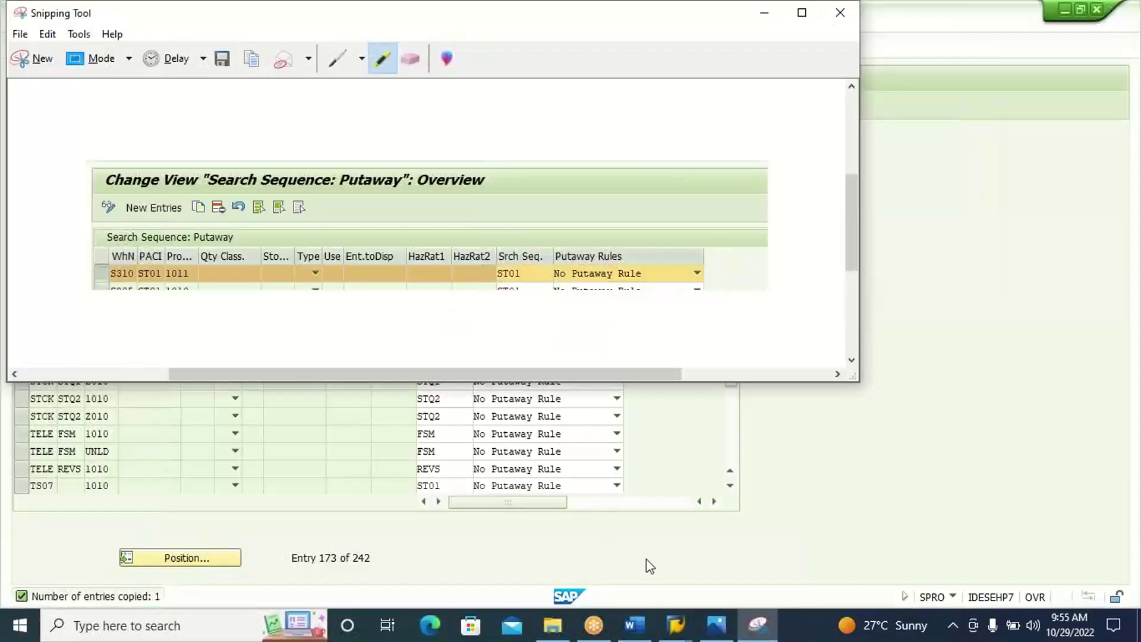
Paste the search sequence capture into Word, then save the new entry in SAP.
left_click(635, 630)
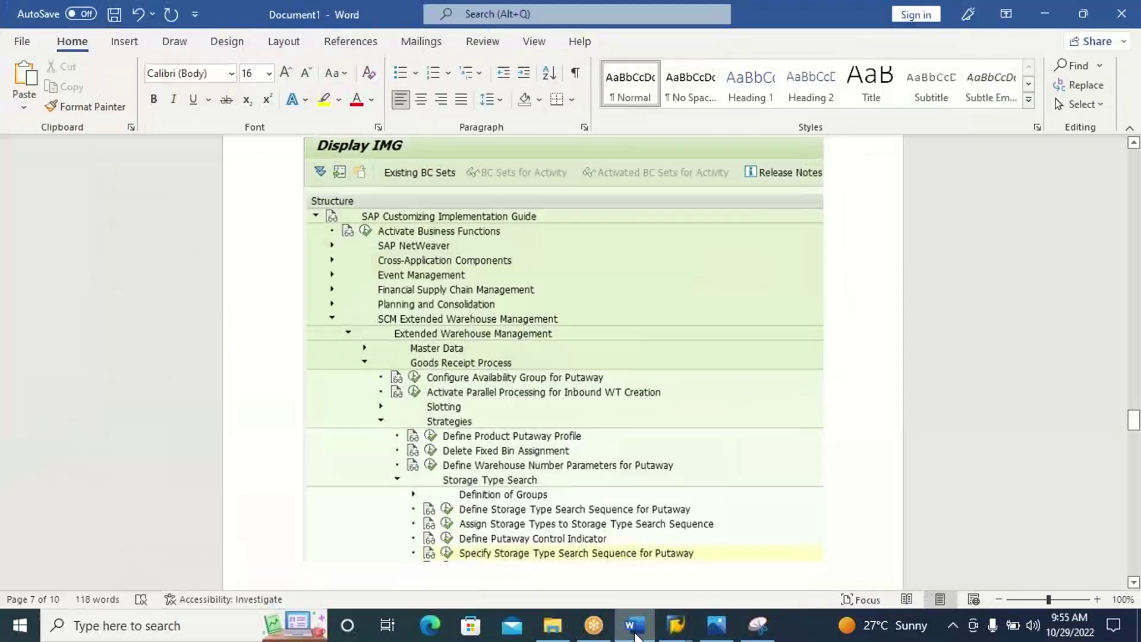
key("ctrl+v")
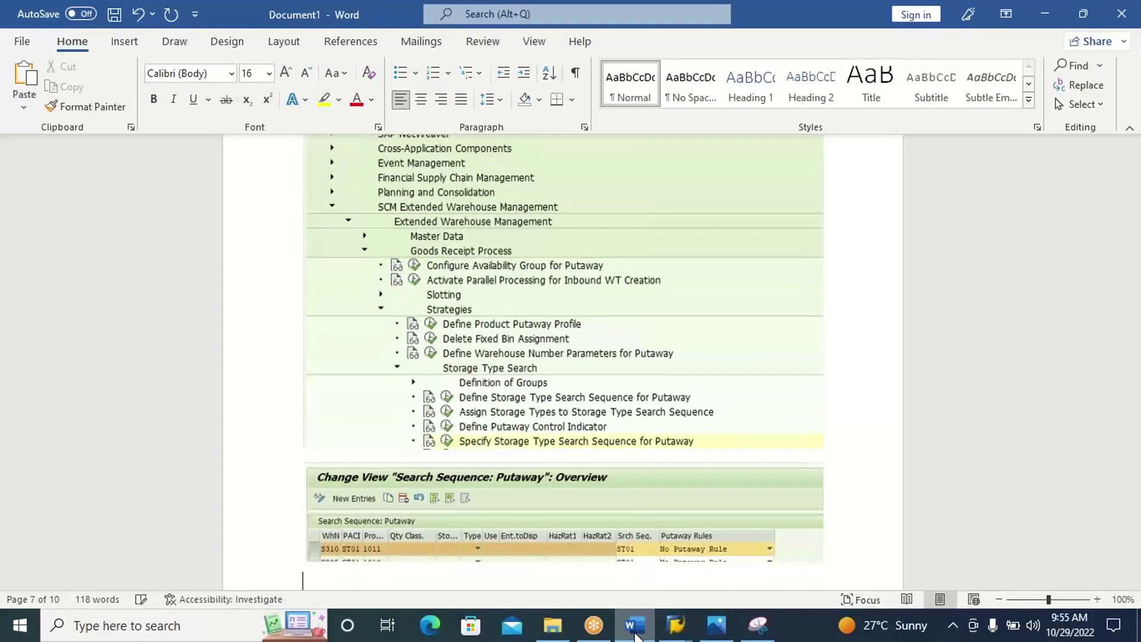
left_click(635, 630)
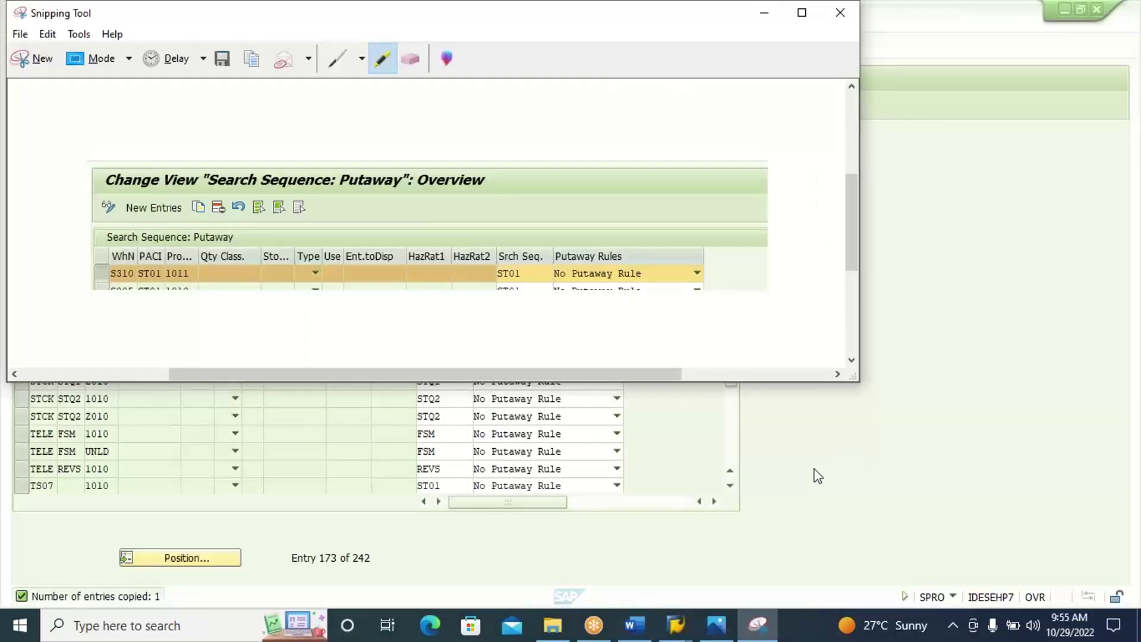
left_click(818, 476)
left_click(195, 45)
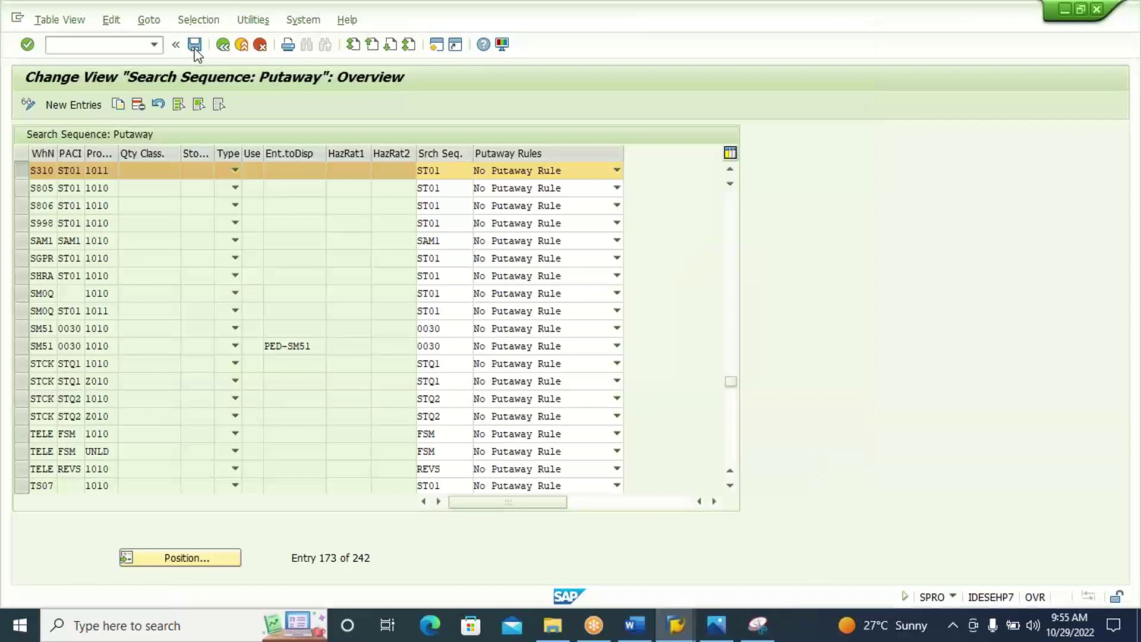
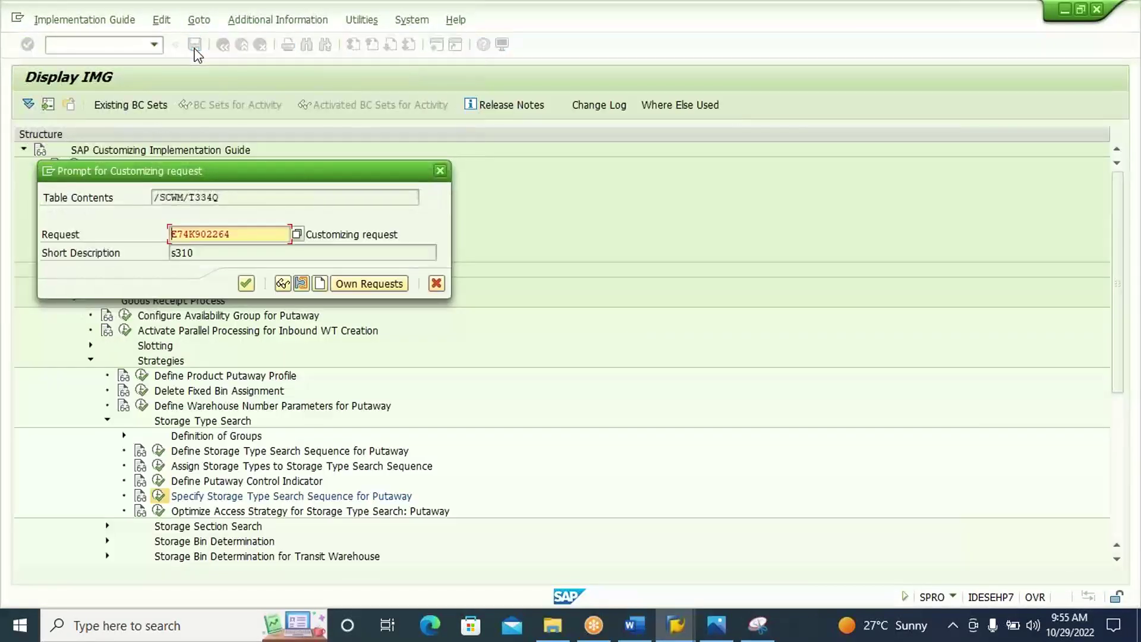
Save the search sequence change to the customizing request and return to SAP Easy Access with /N.
left_click(247, 284)
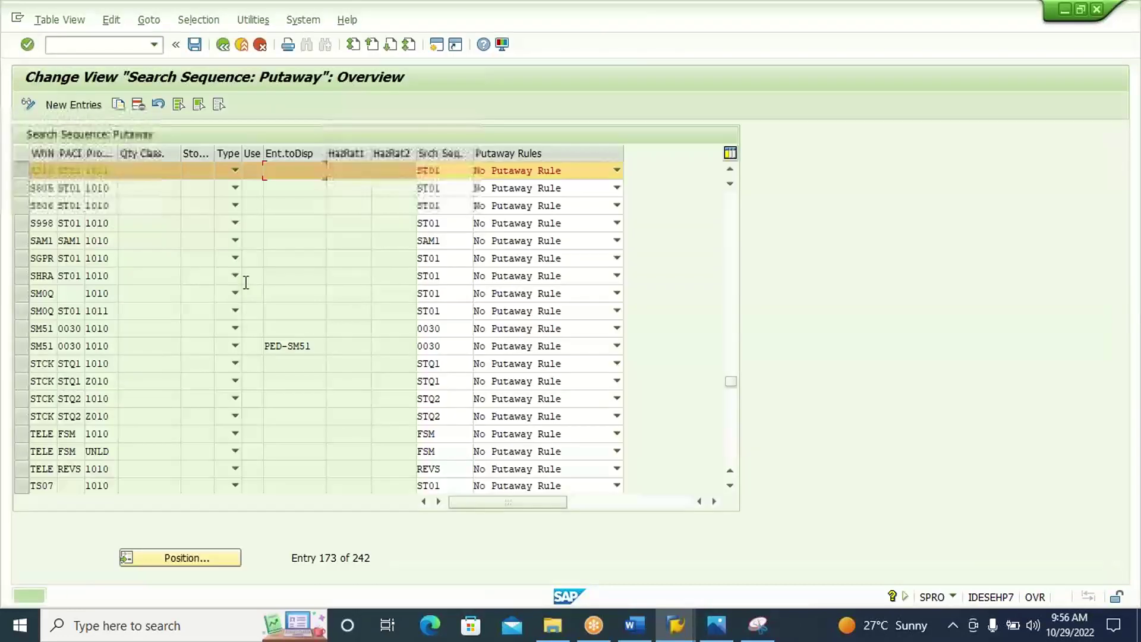
left_click(87, 44)
type("/N")
key("Return")
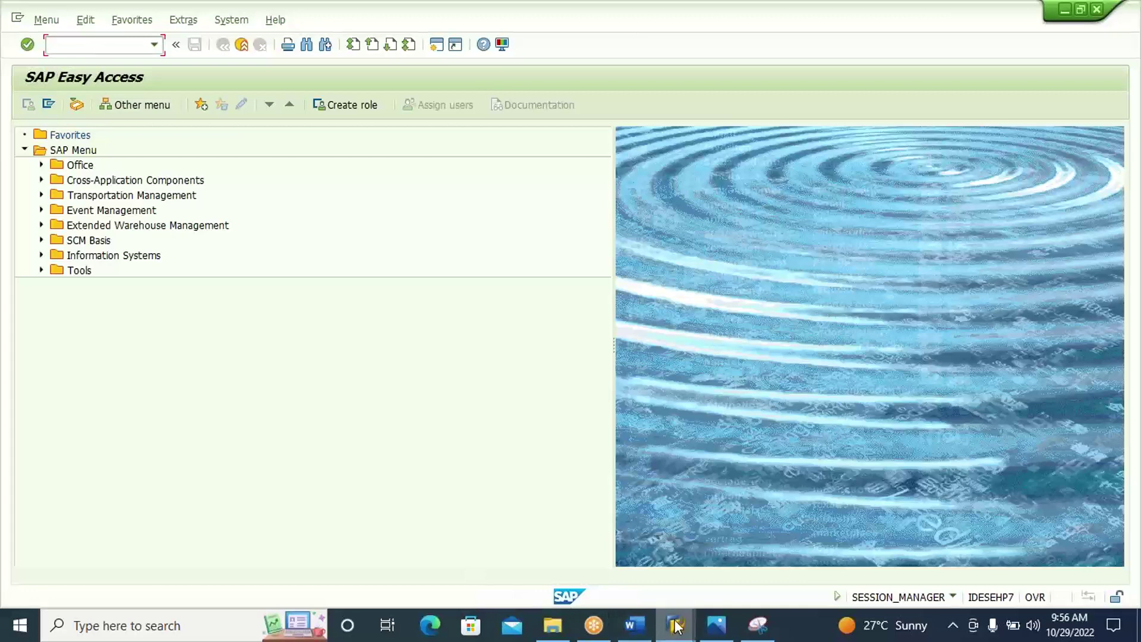
left_click(676, 626)
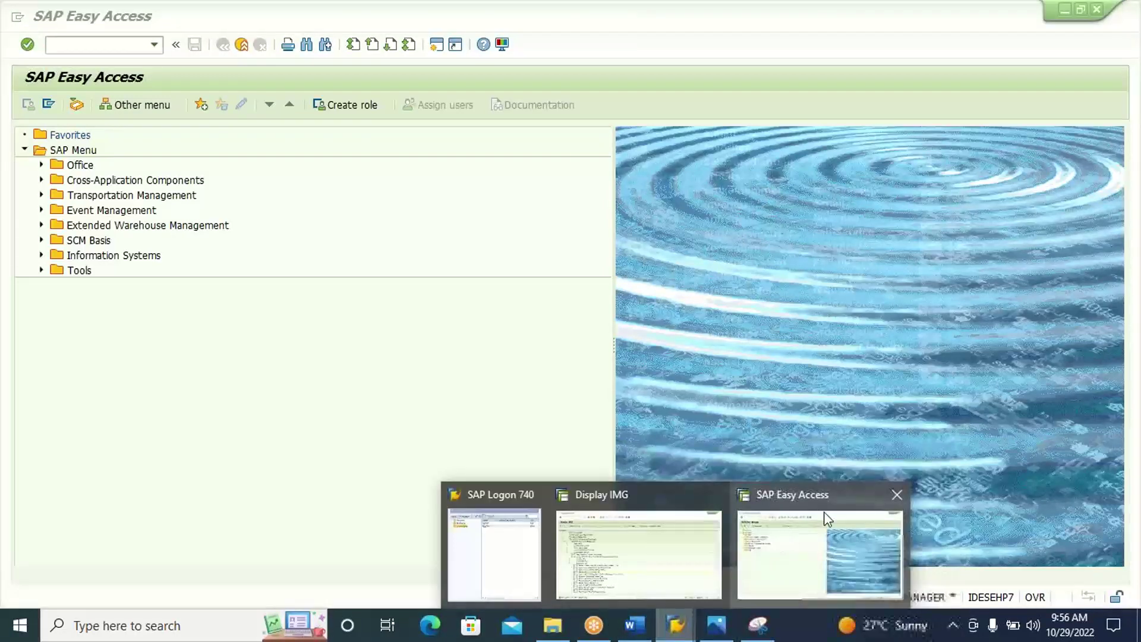
Close the EWM session and log on to the ECC system with the saved user.
left_click(897, 495)
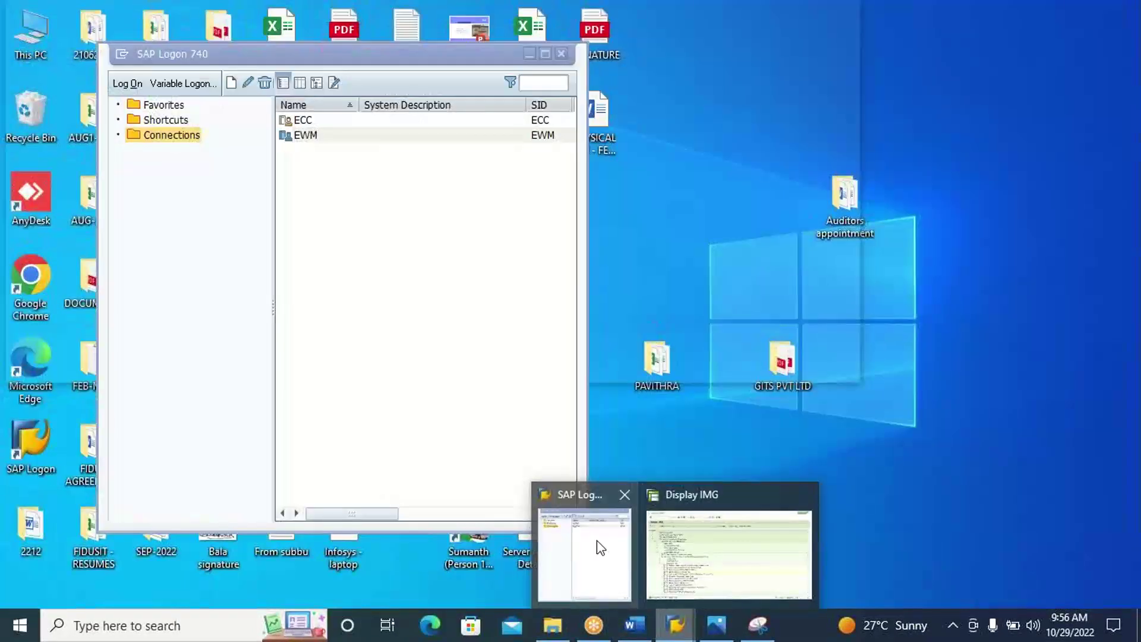
left_click(597, 541)
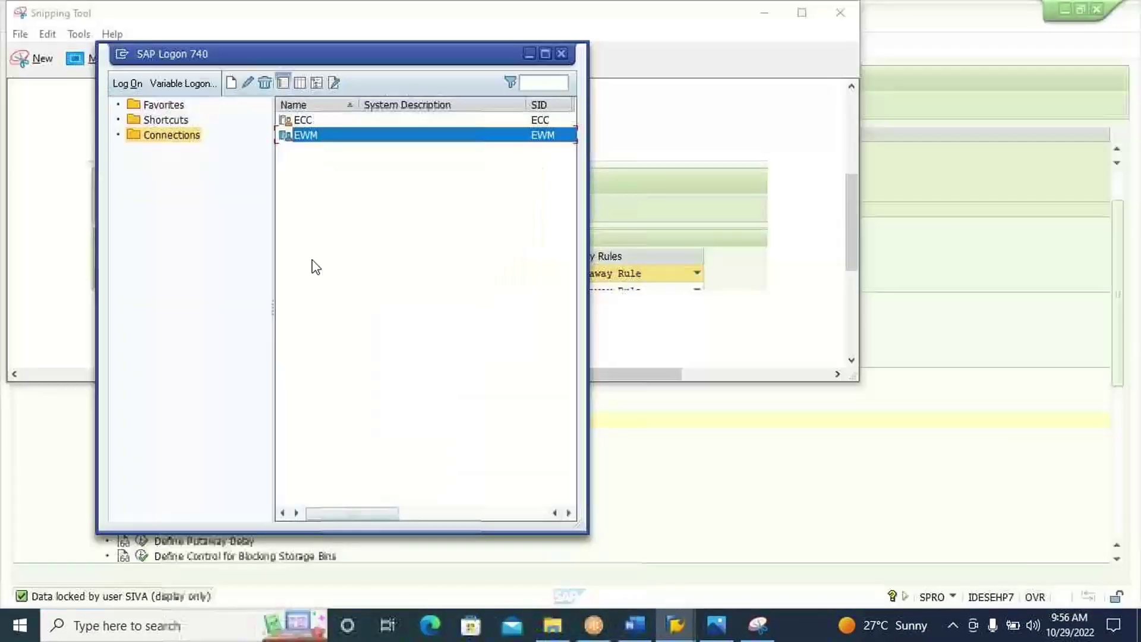
left_click(305, 119)
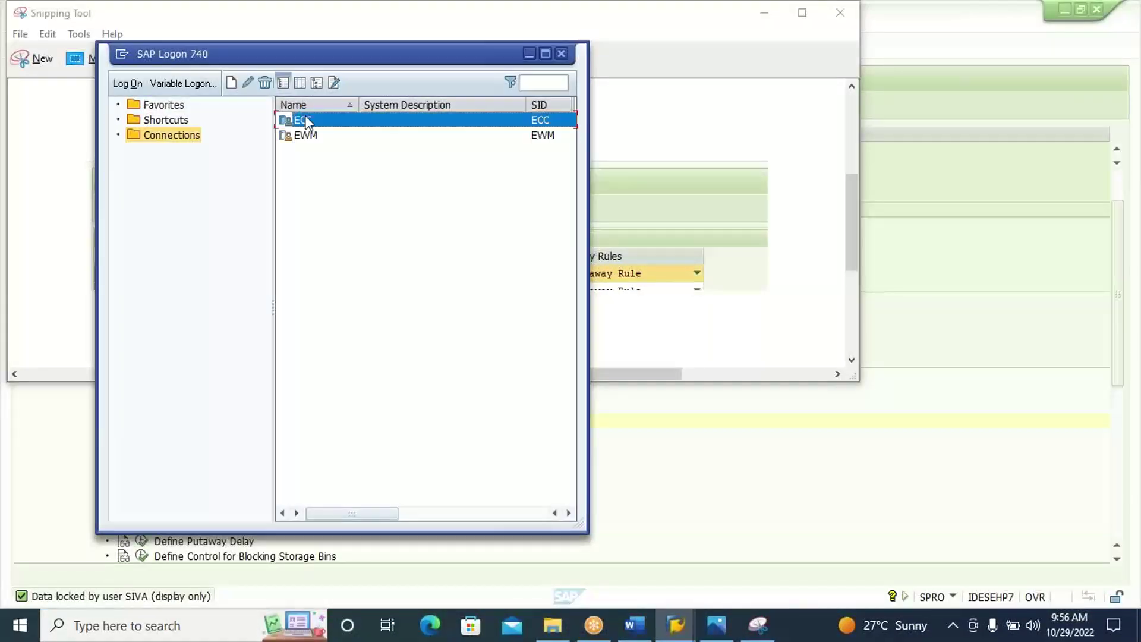
double_click(305, 118)
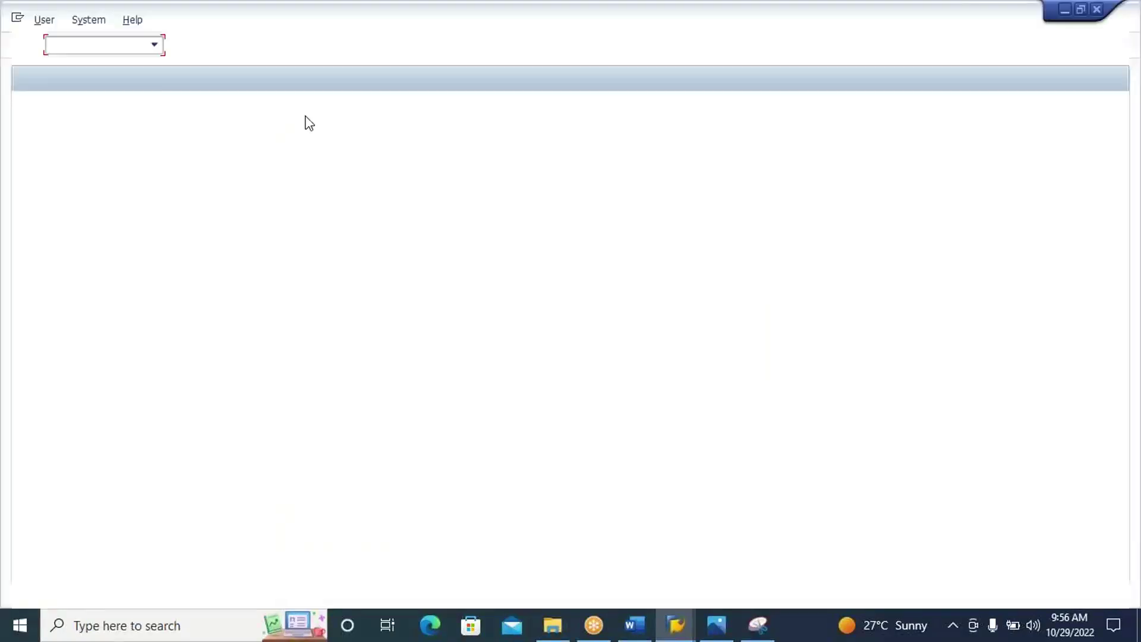
key("Down")
key("Tab")
key("Caps_Lock")
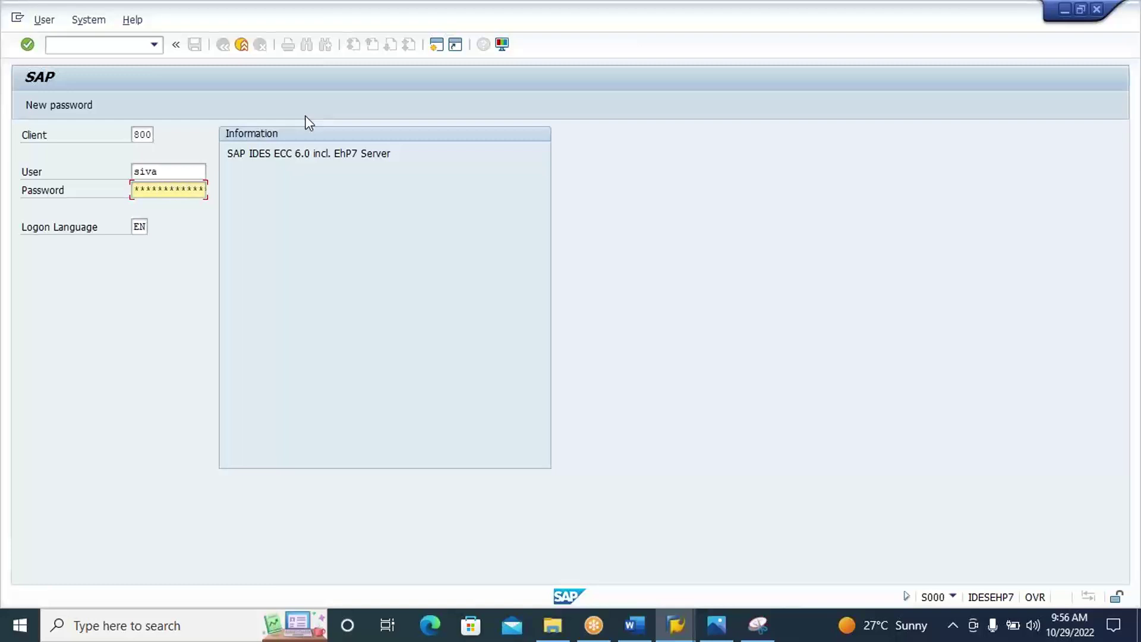
key("Return")
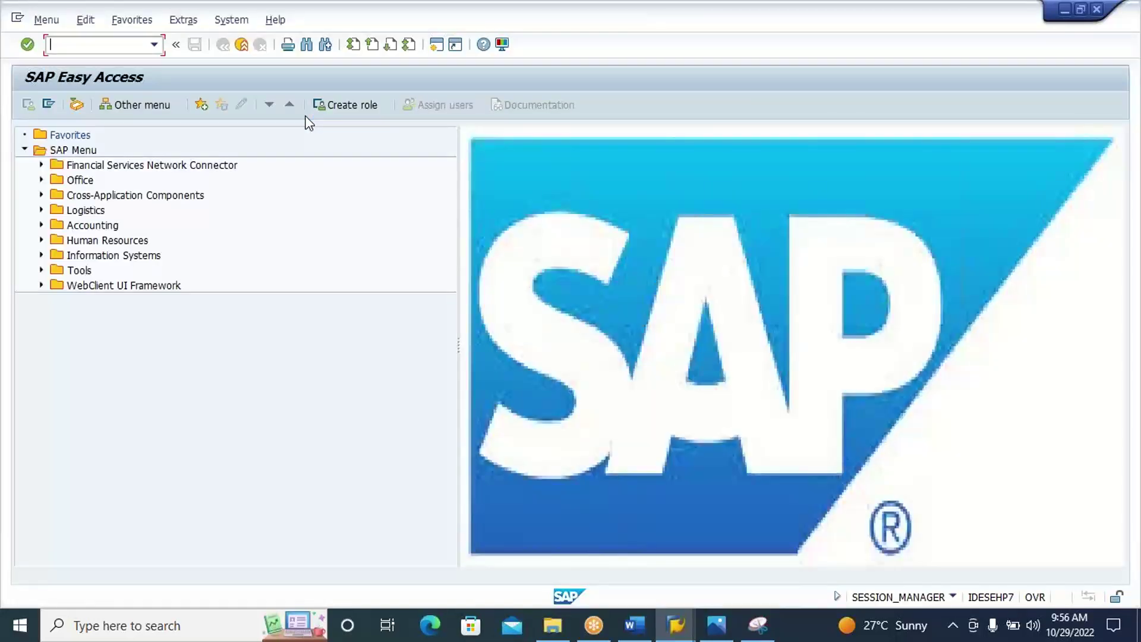
key("Tab")
Start material creation with transaction MM01.
left_click(121, 43)
type("mm01")
key("Return")
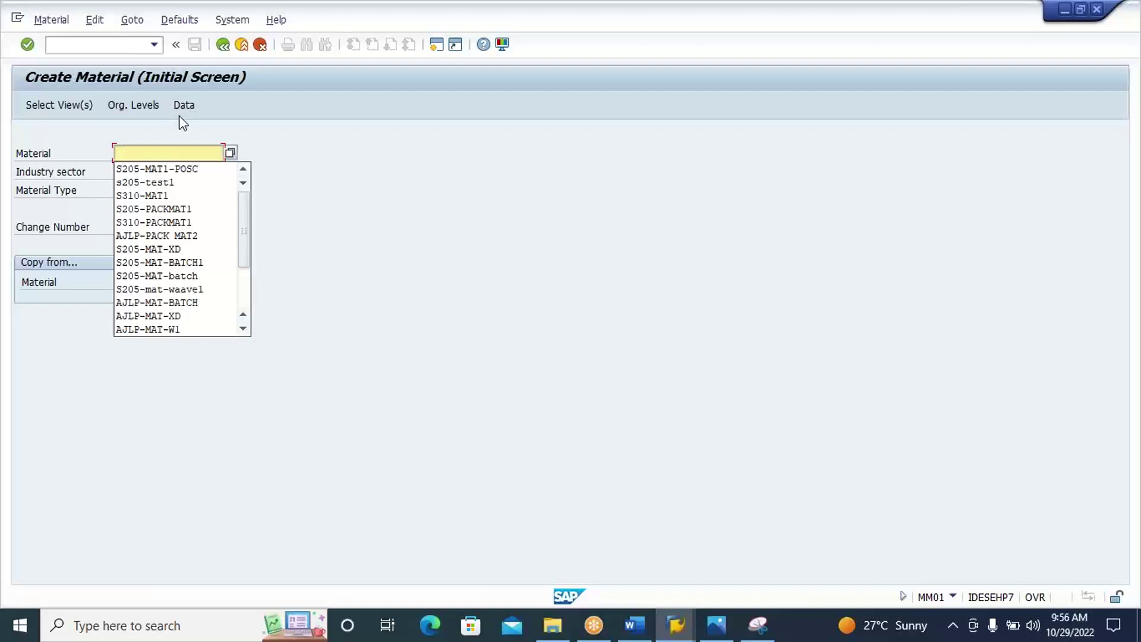
Enter new material S310-MAT1-POSC with reference material S310-MAT1.
left_click(187, 170)
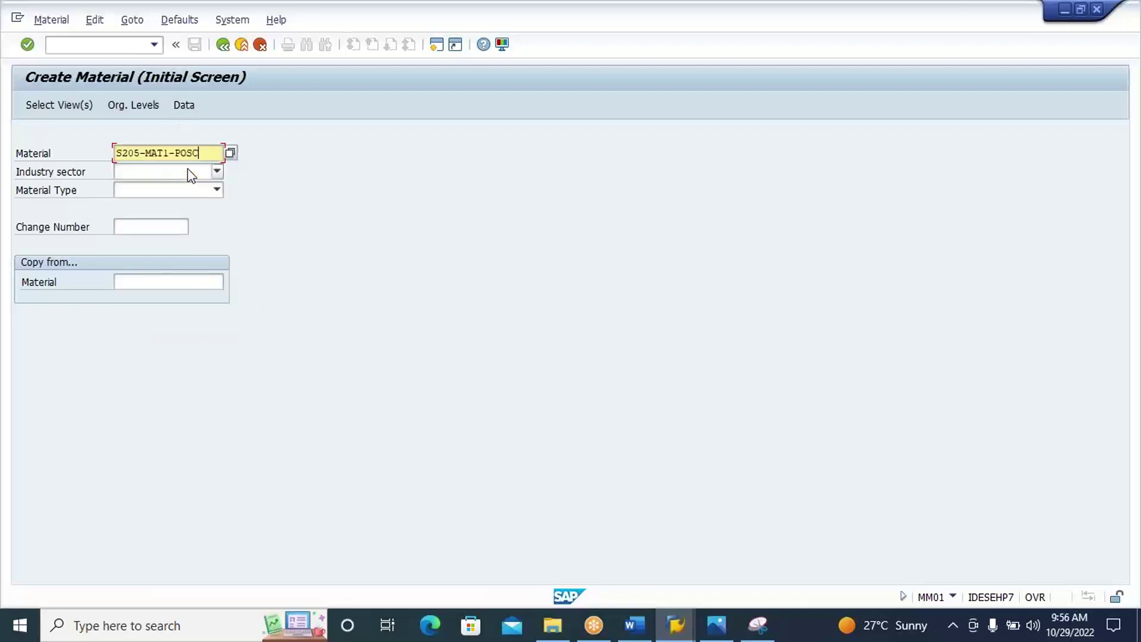
key("Return")
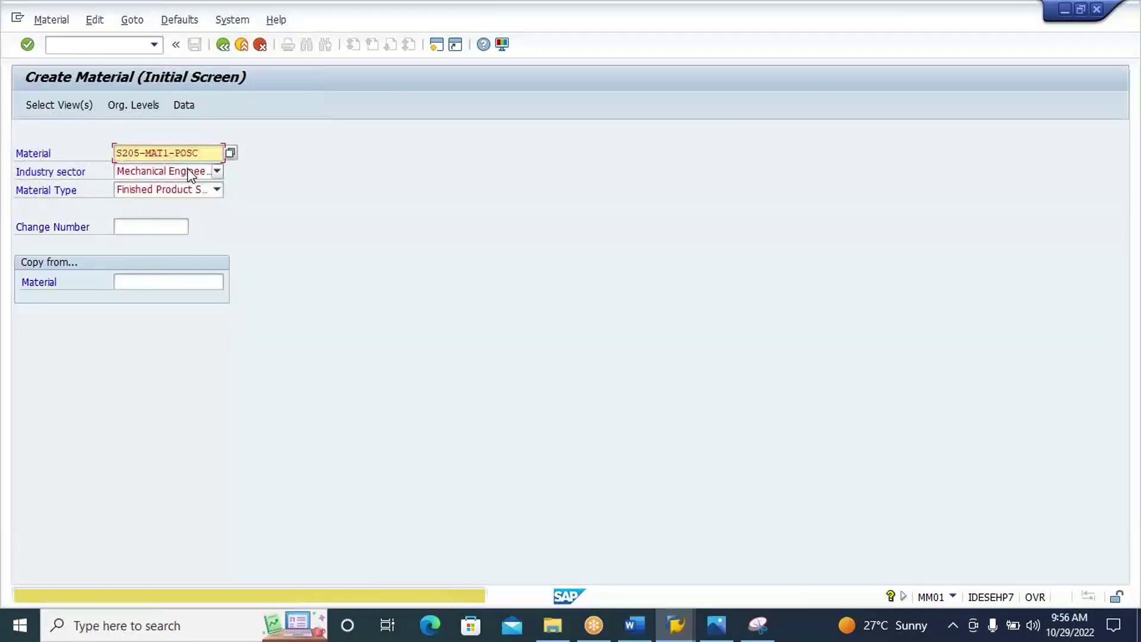
left_click(121, 149)
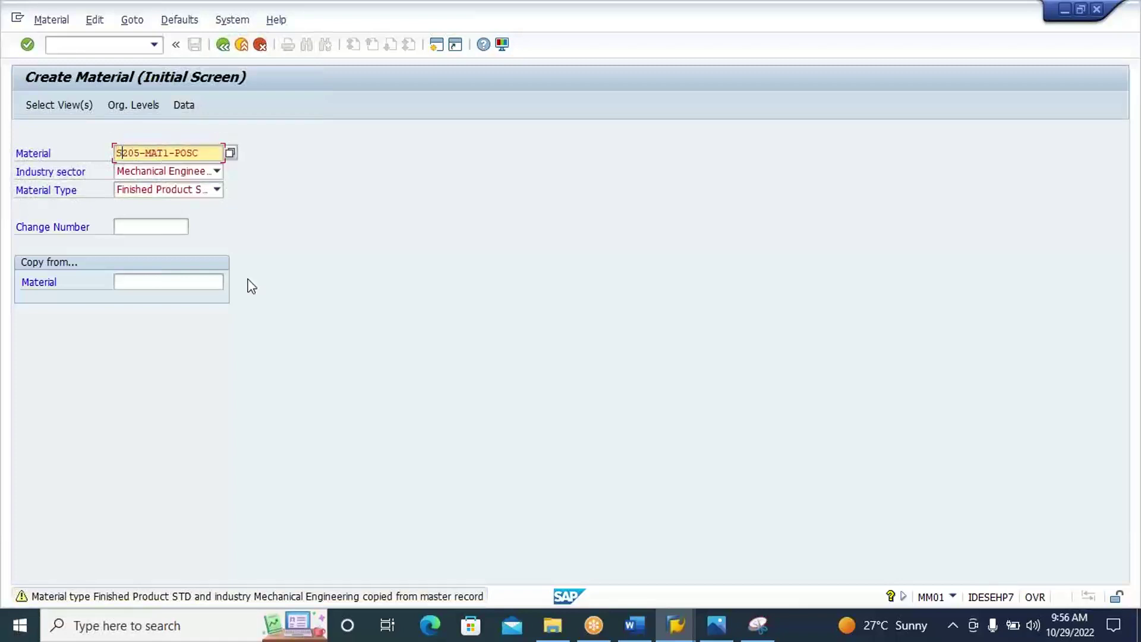
type("310")
left_click(179, 280)
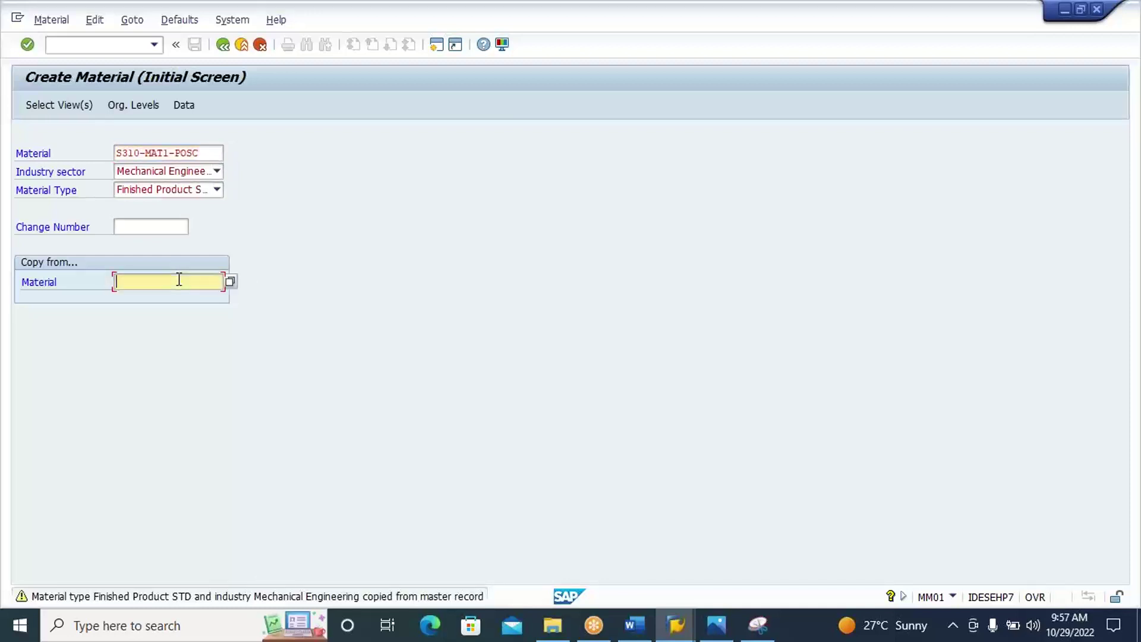
type("s310-mat1")
key("Return")
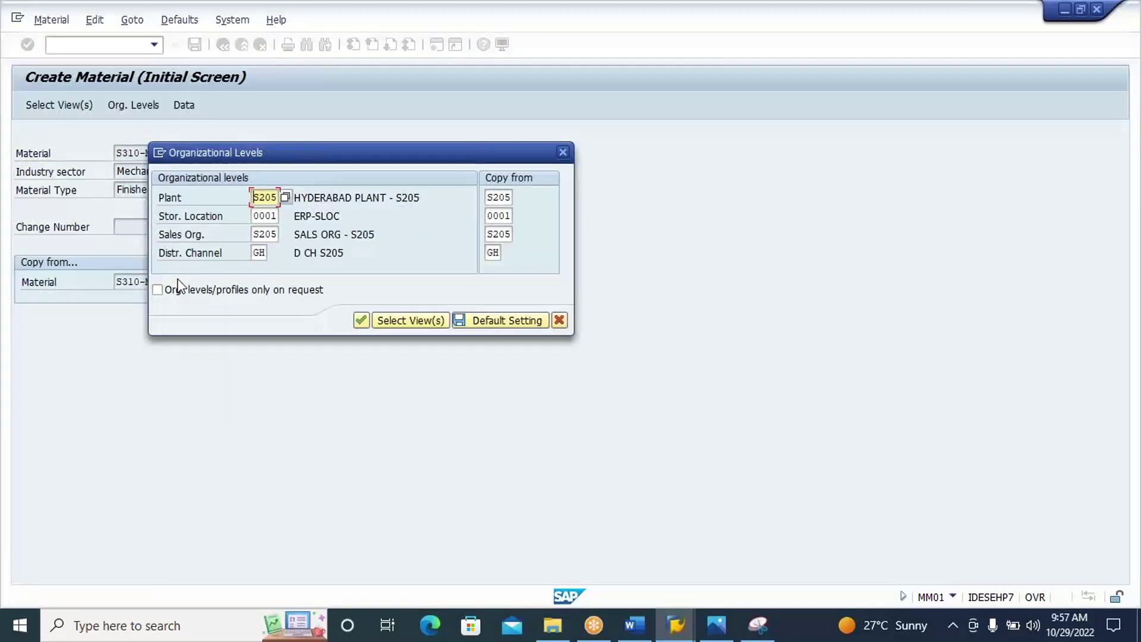
Set organizational levels to plant S310, sales org S310 and distribution channel 3S.
type("S310")
left_click(259, 234)
type("310")
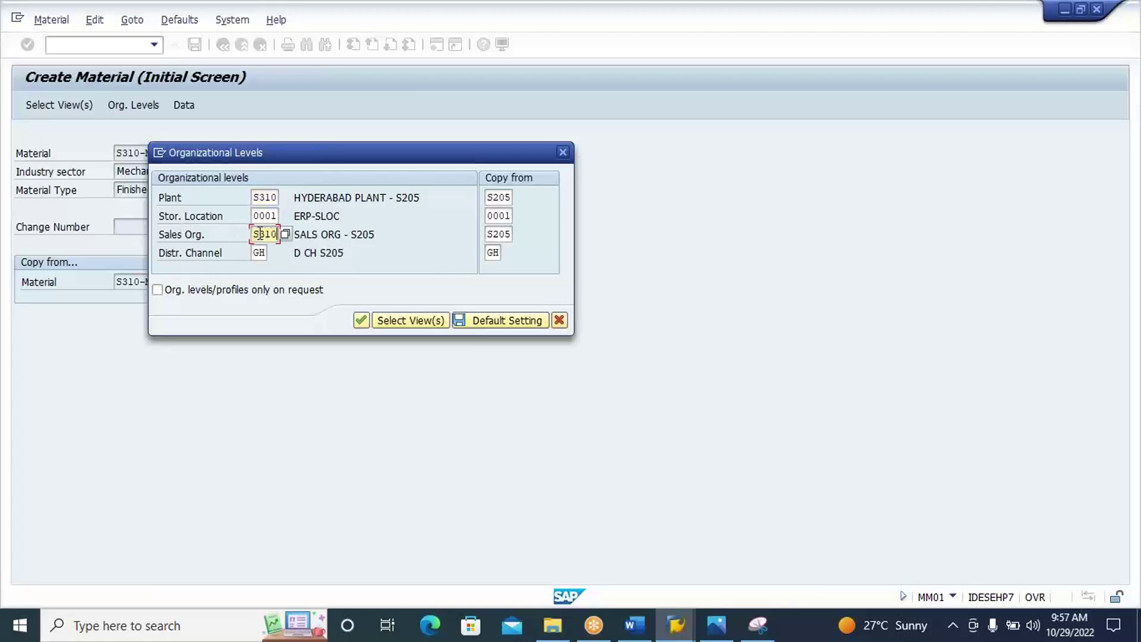
left_click(257, 251)
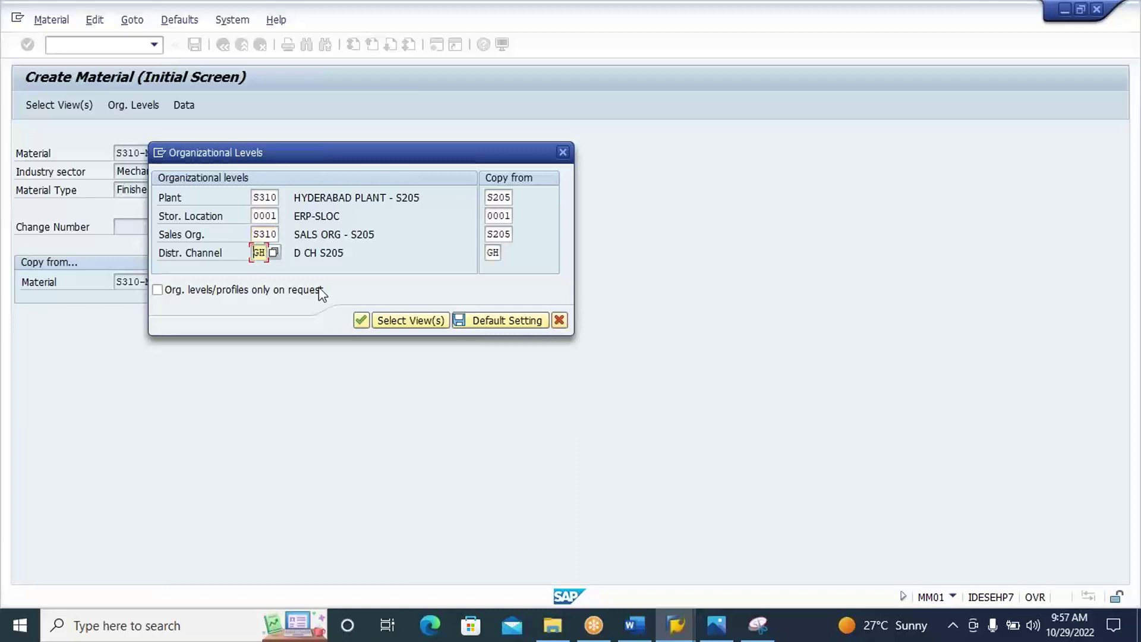
key("Delete")
key("Delete")
key("BackSpace")
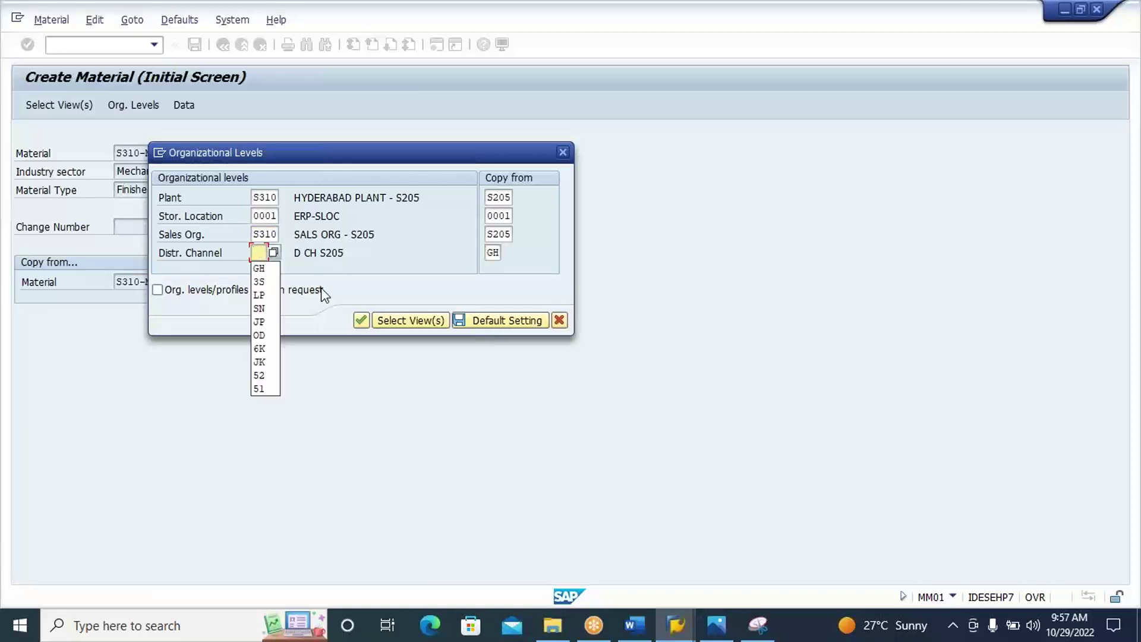
left_click(270, 282)
Set the copy-from levels to plant S310, sales org S310 and distribution channel 3S.
left_click(492, 198)
type("S310")
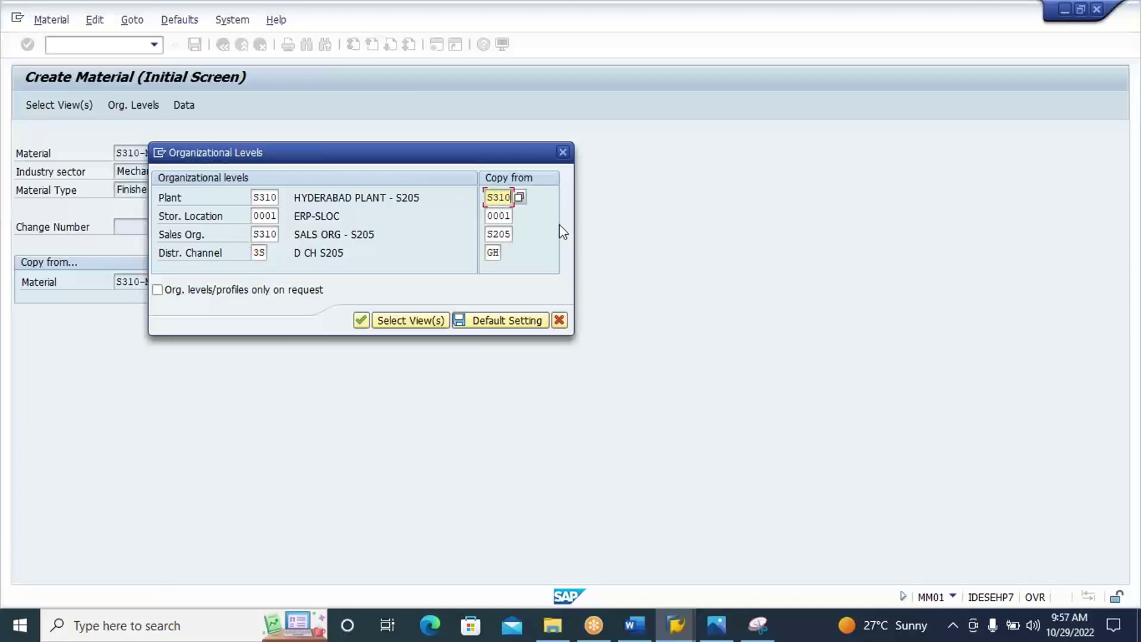
left_click(496, 235)
type("310")
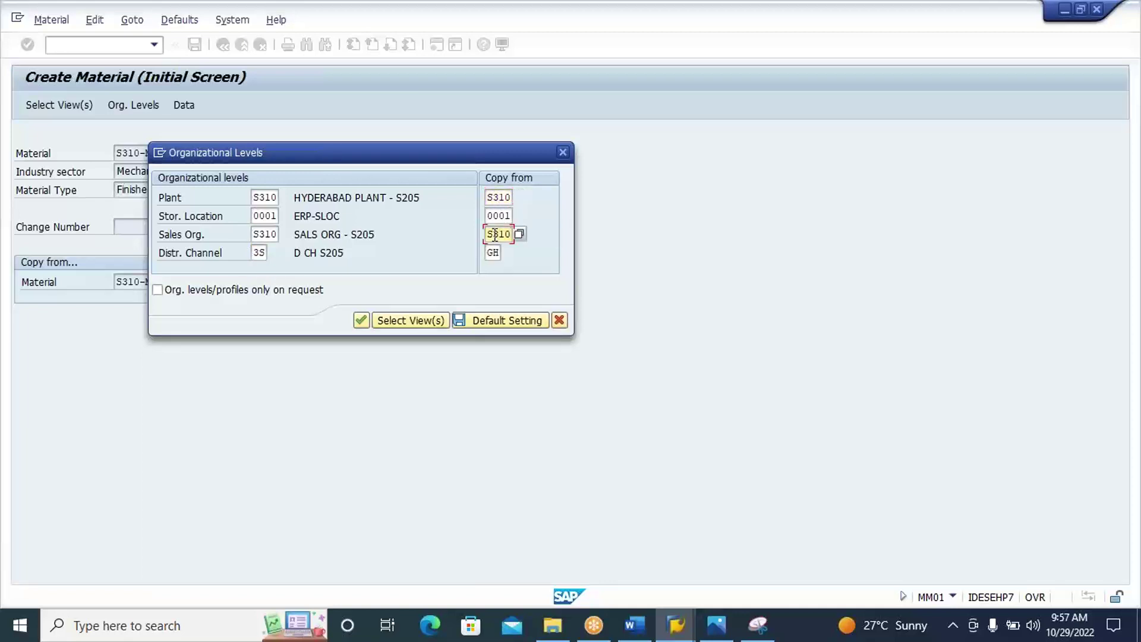
left_click(491, 250)
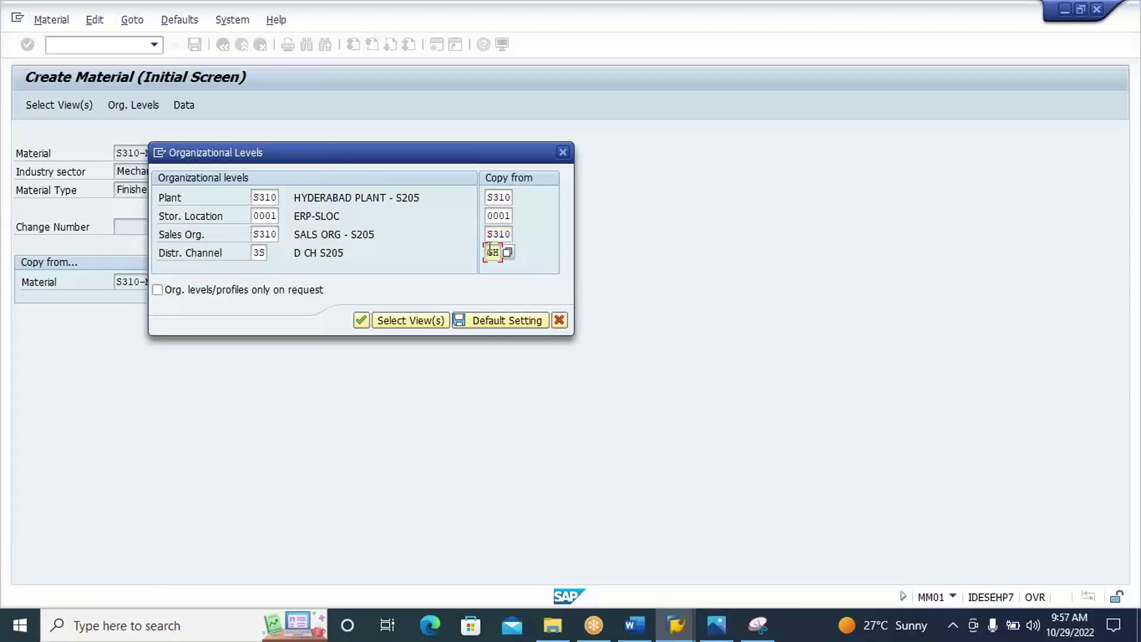
key("Delete")
key("Delete")
type("3s")
Replace the material description with S310-MAT1-POSC.
key("Return")
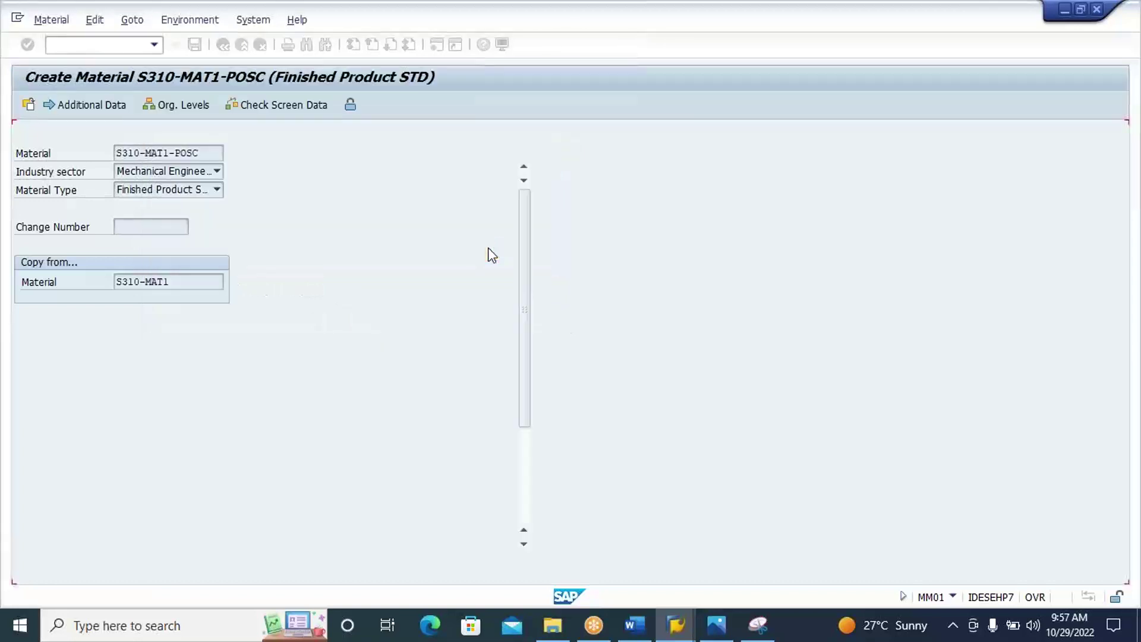
left_click_drag(188, 170, 72, 167)
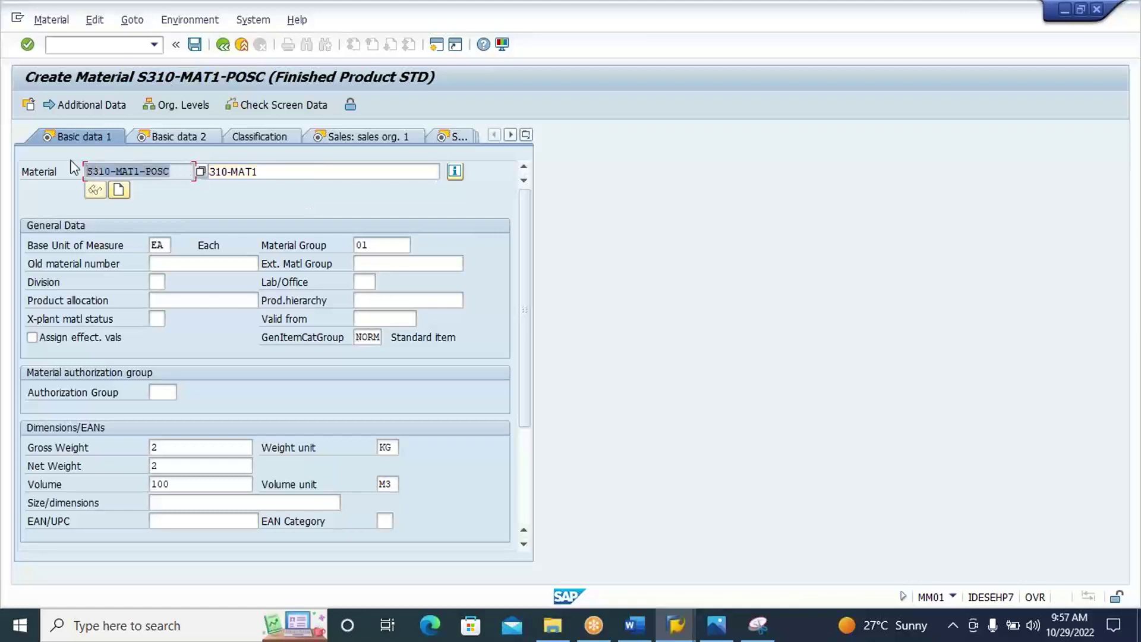
key("ctrl+c")
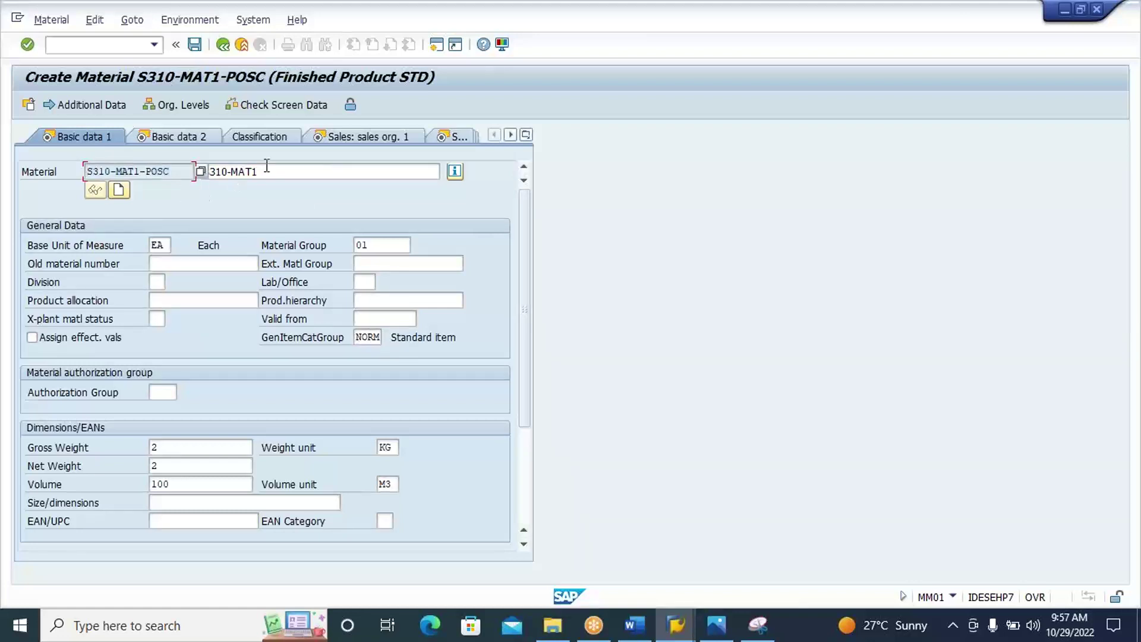
left_click(267, 166)
key("BackSpace")
key("BackSpace")
key("BackSpace")
key("BackSpace")
key("BackSpace")
key("BackSpace")
key("BackSpace")
key("BackSpace")
key("BackSpace")
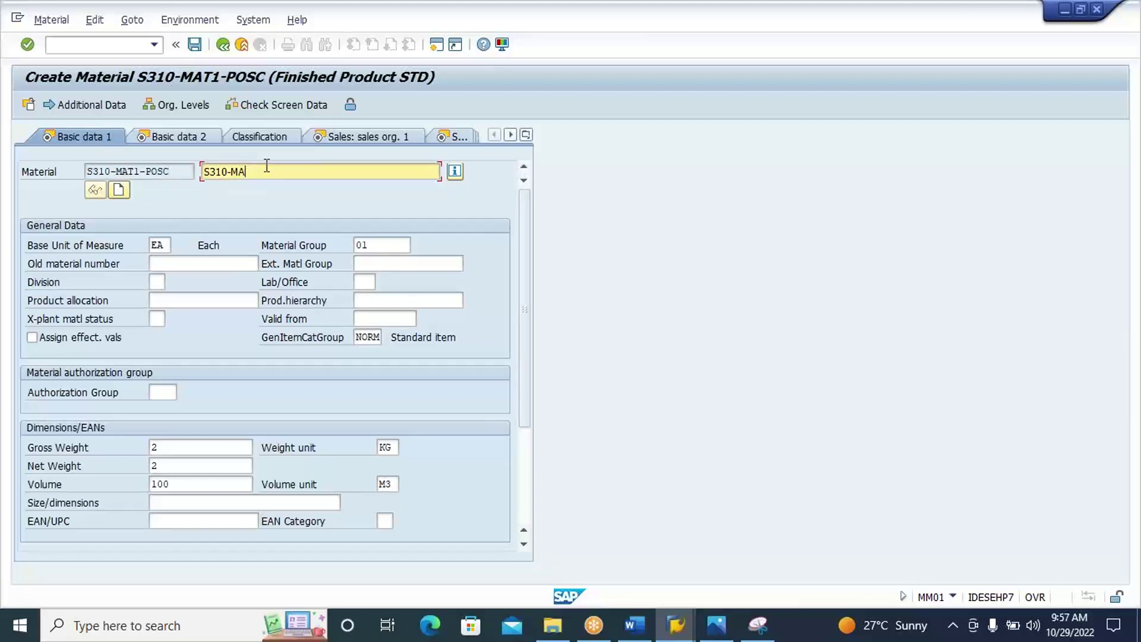
key("ctrl+v")
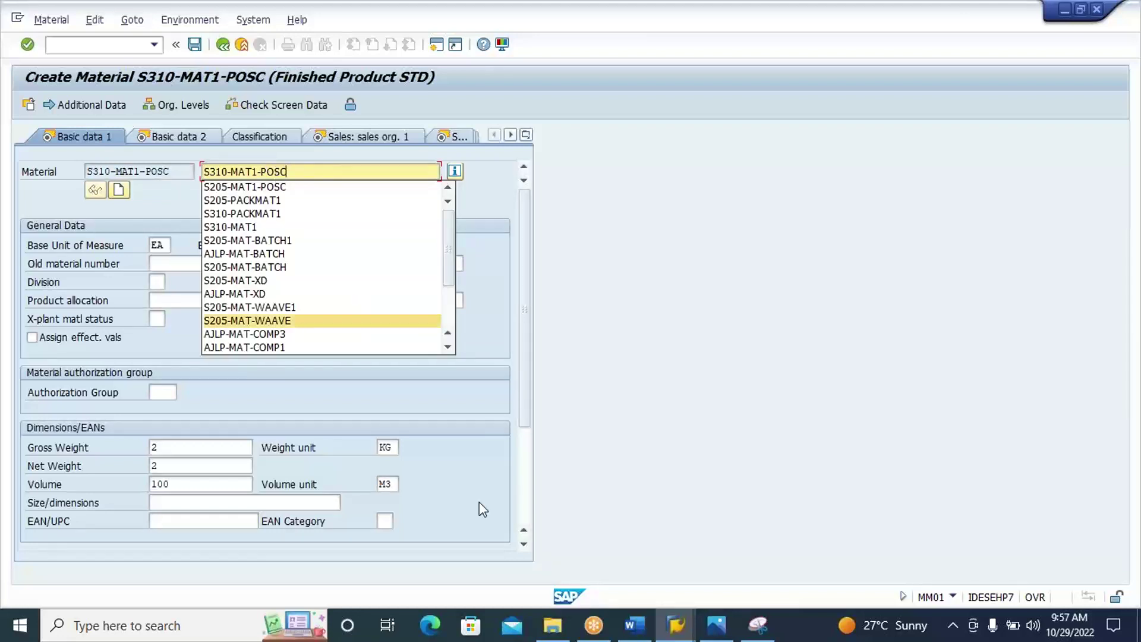
left_click(522, 495)
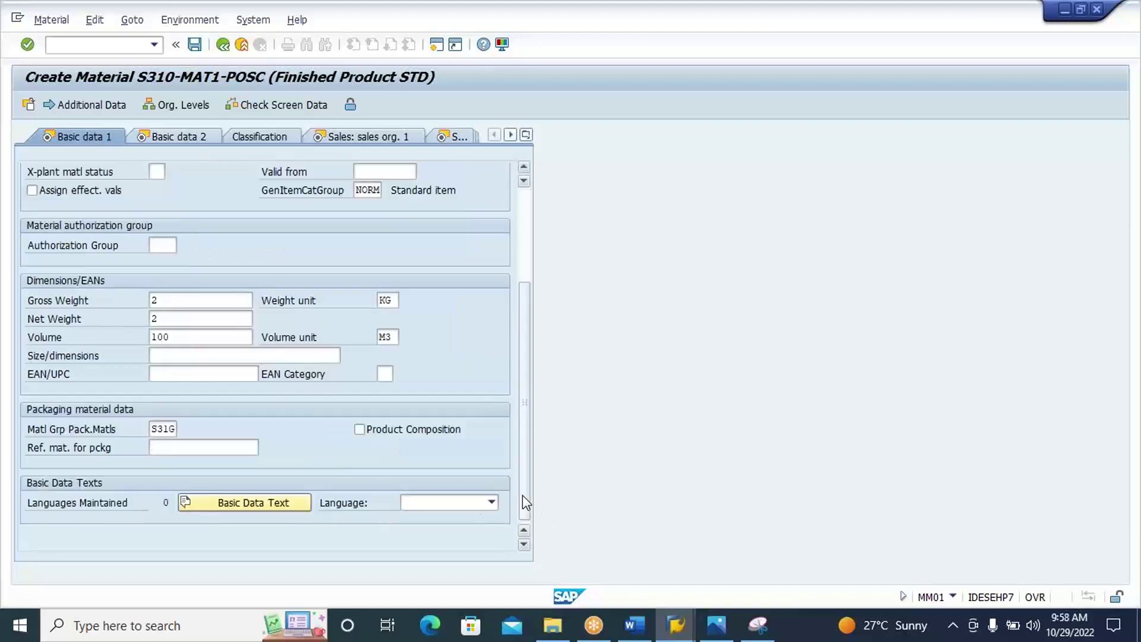
Step through the remaining material views to create the material and check the creation message.
key("Return")
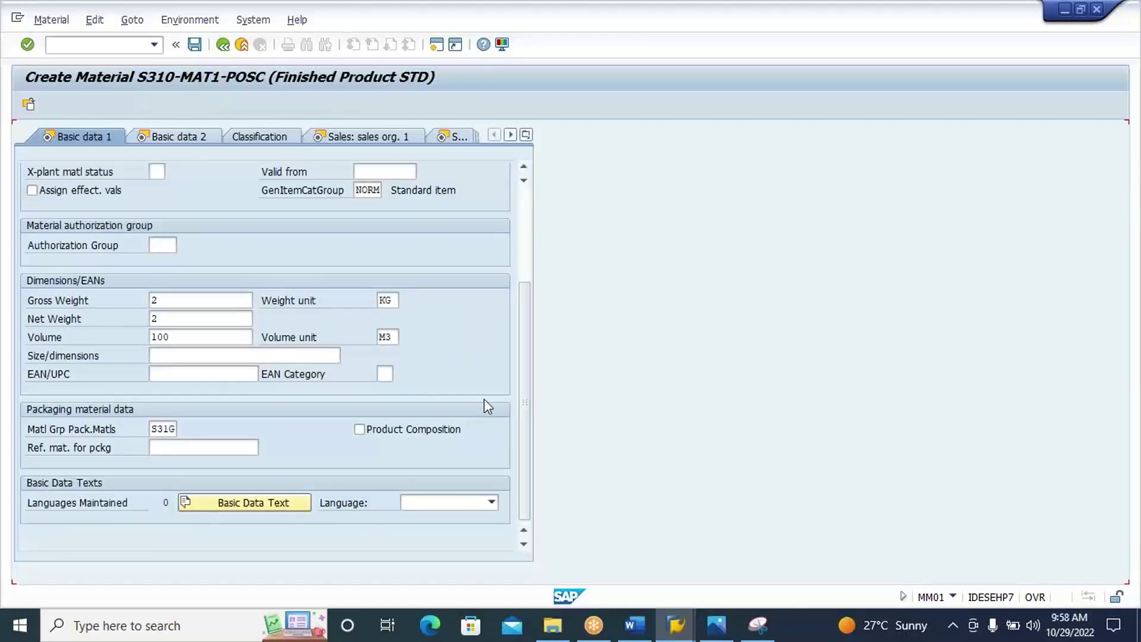
key("Return")
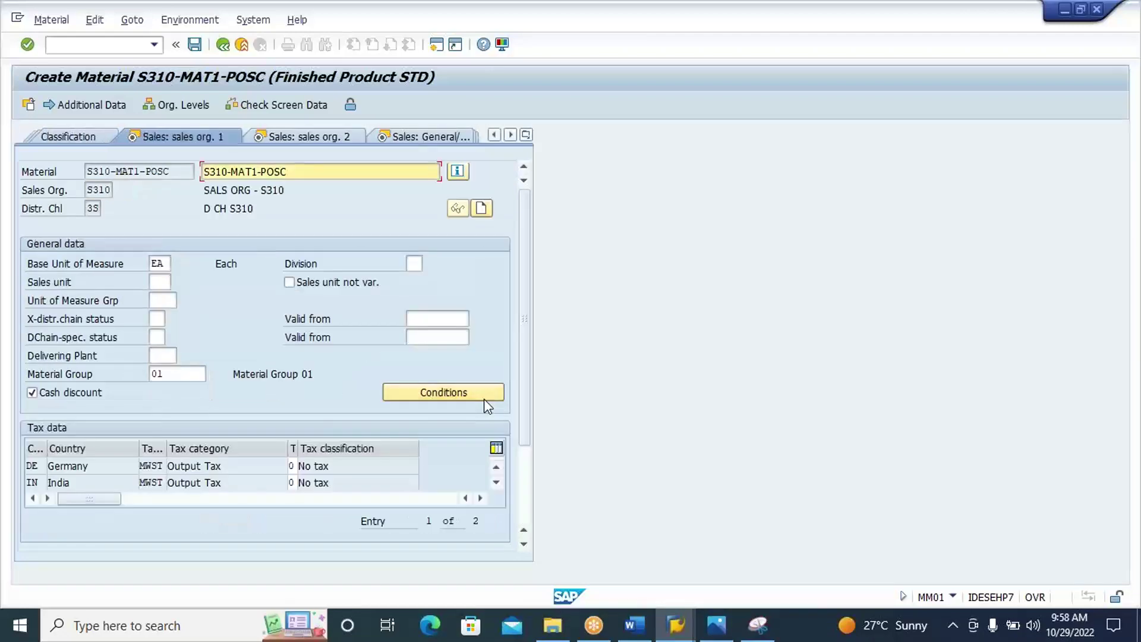
key("Return")
key("Return")
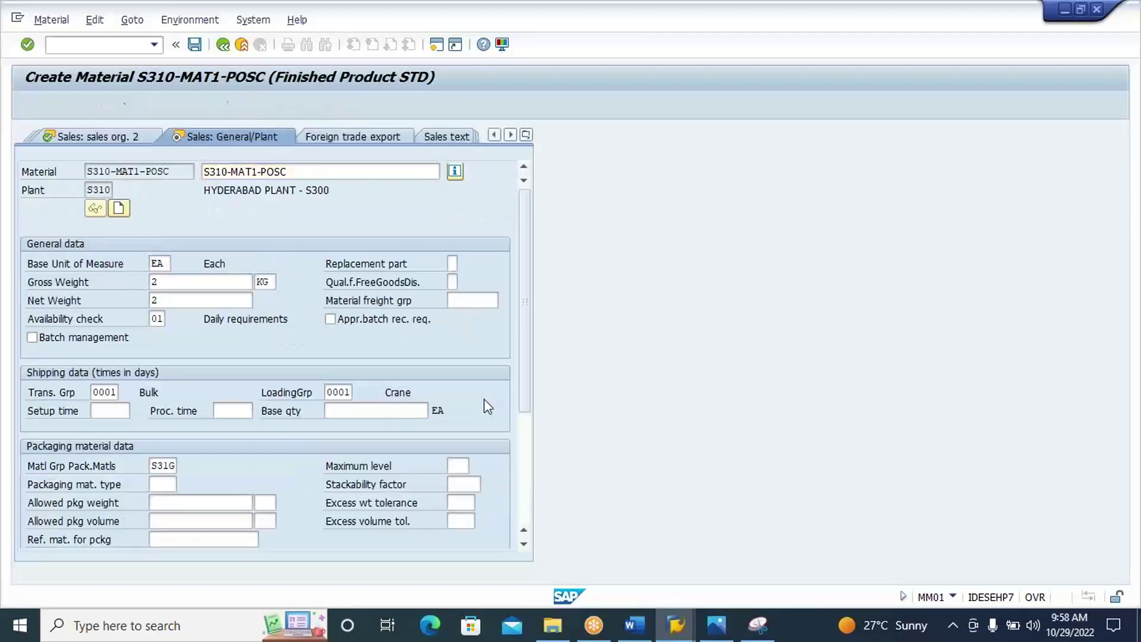
key("Return")
key("Return")
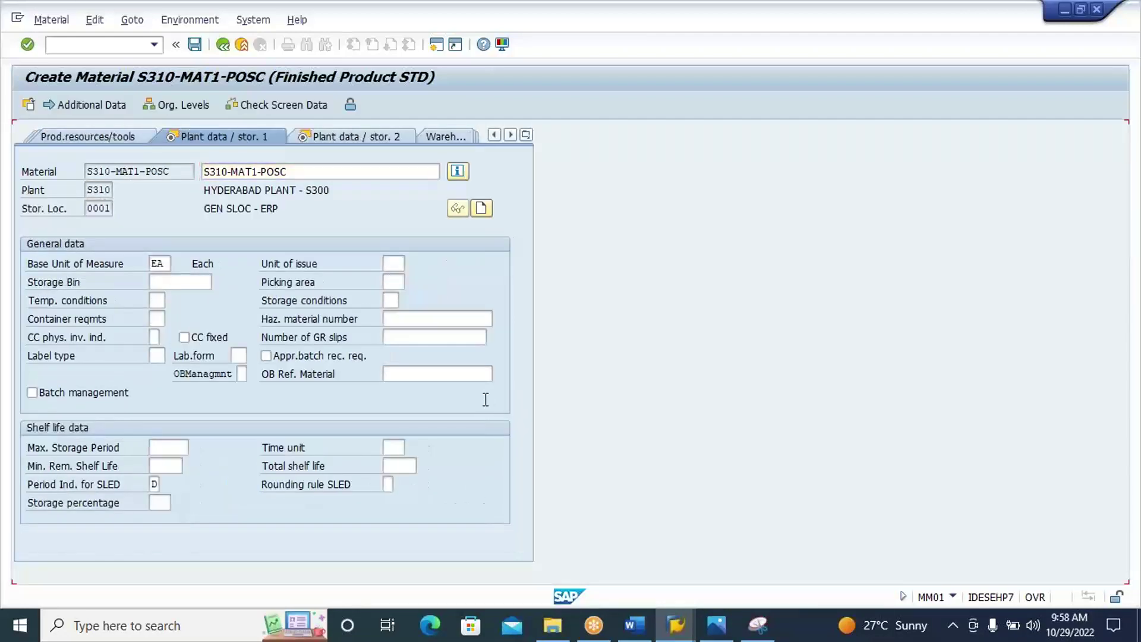
key("Return")
key("Return")
key("Return")
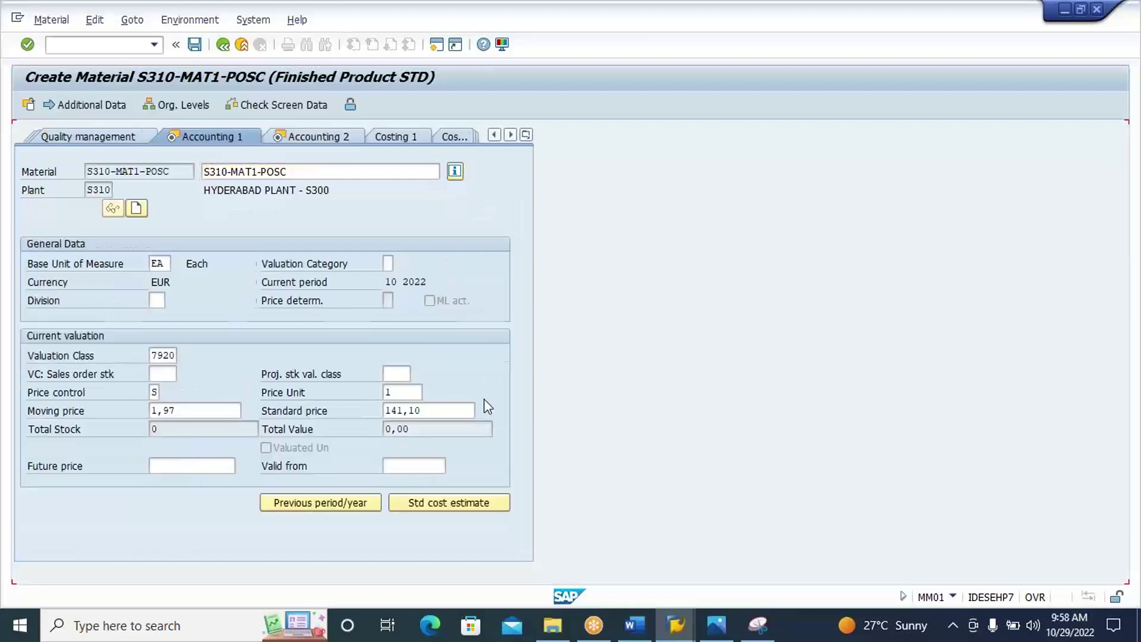
key("Return")
key("Return")
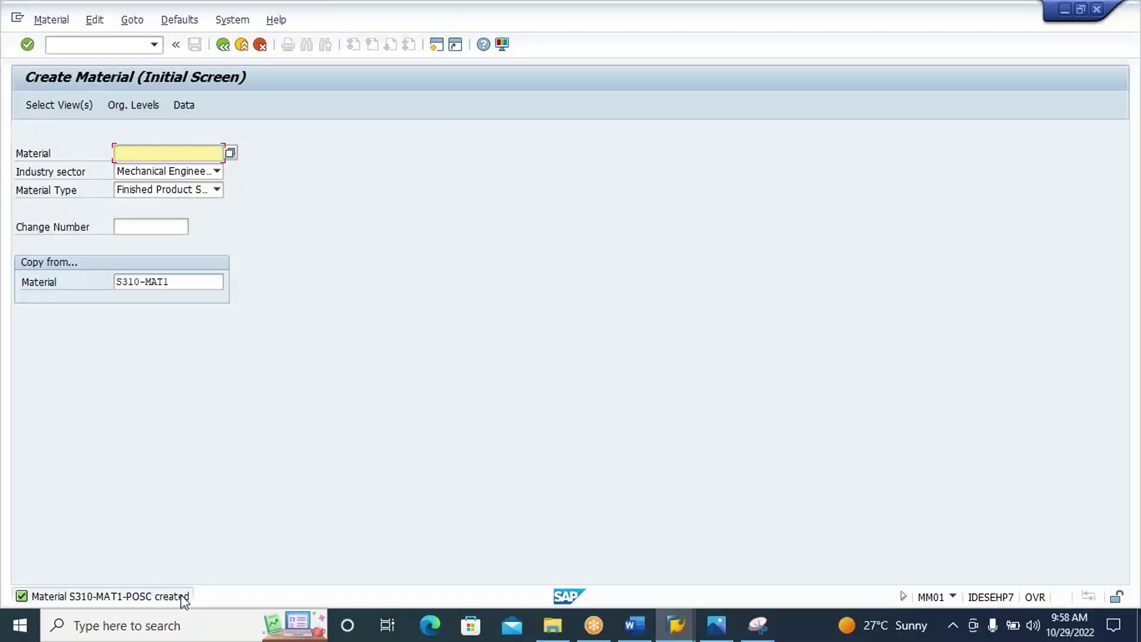
left_click(181, 596)
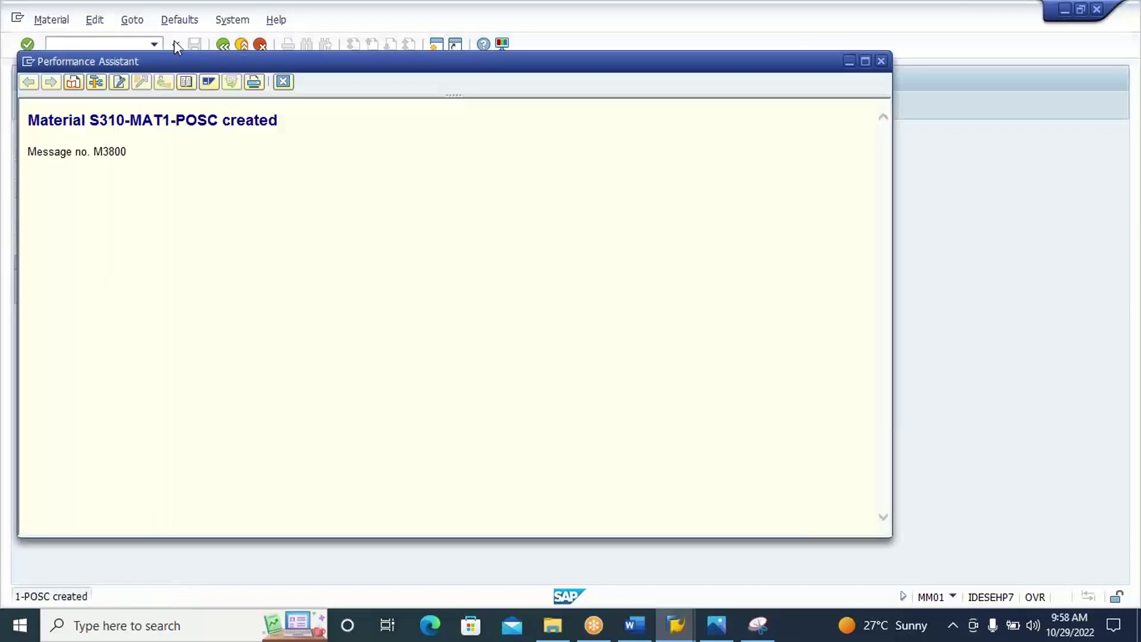
left_click_drag(218, 119, 90, 119)
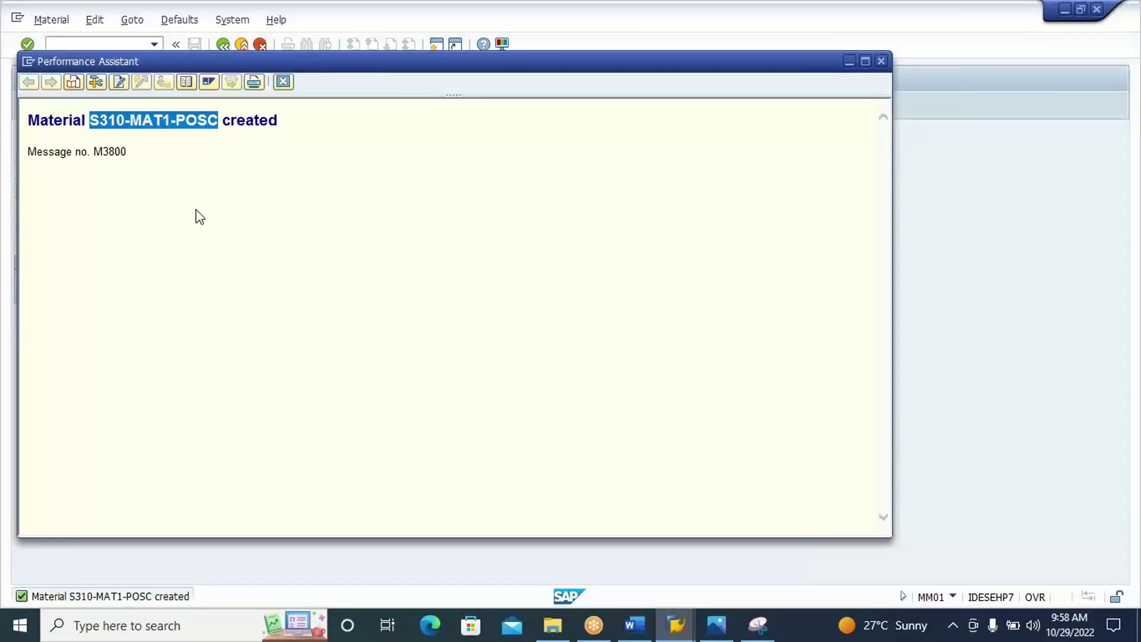
left_click(283, 81)
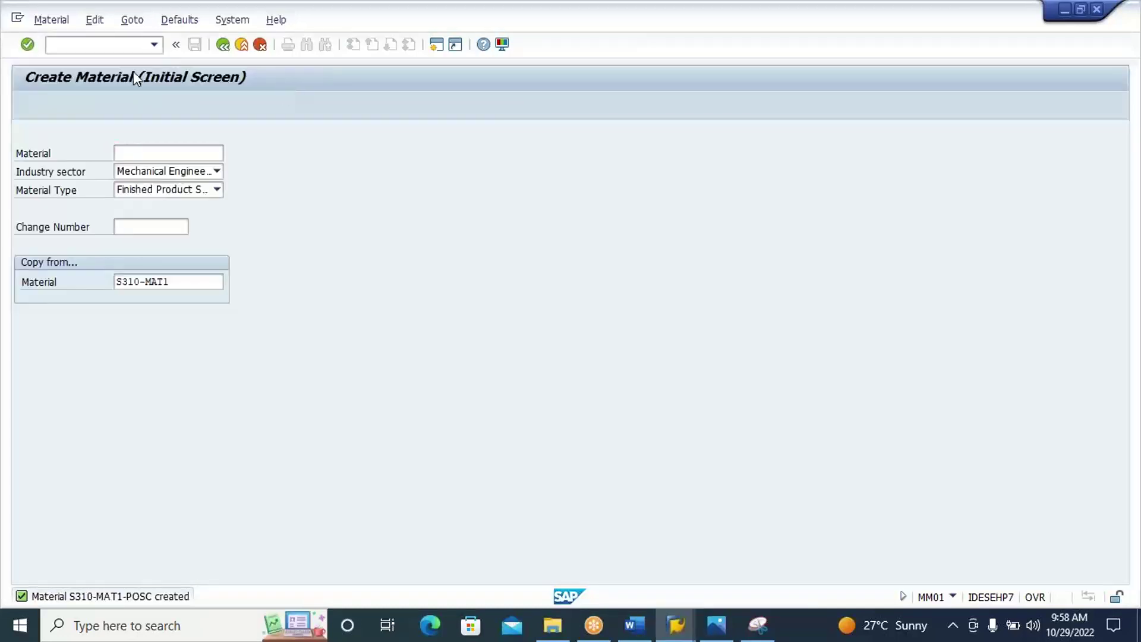
Return to SAP Easy Access with /n and enter the collective storage location transaction code.
left_click(116, 47)
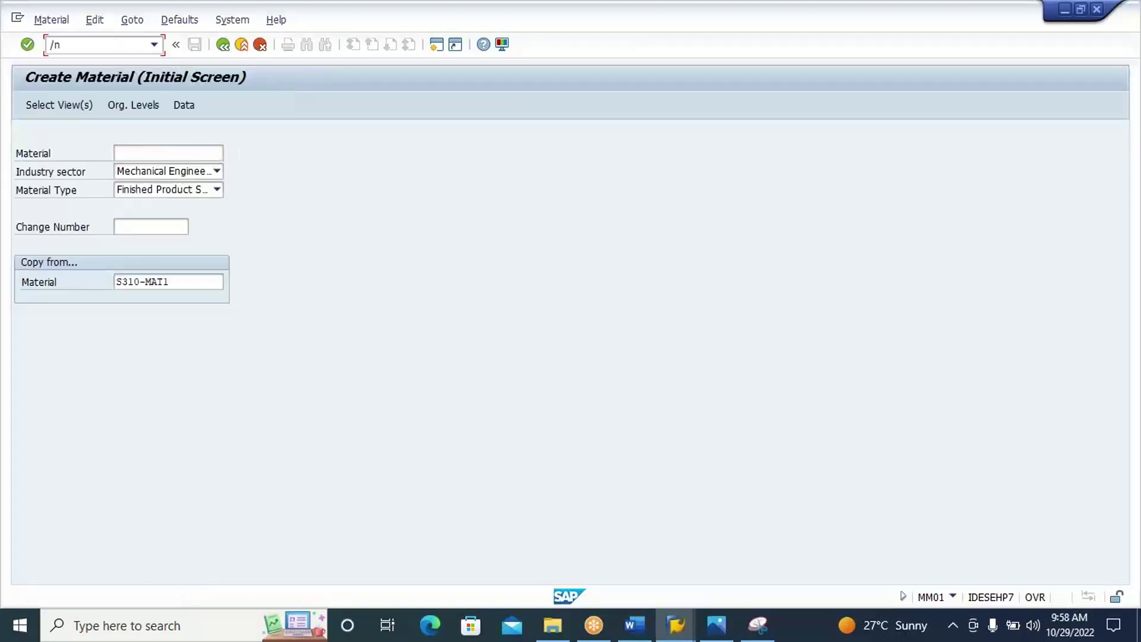
type("/n")
key("Return")
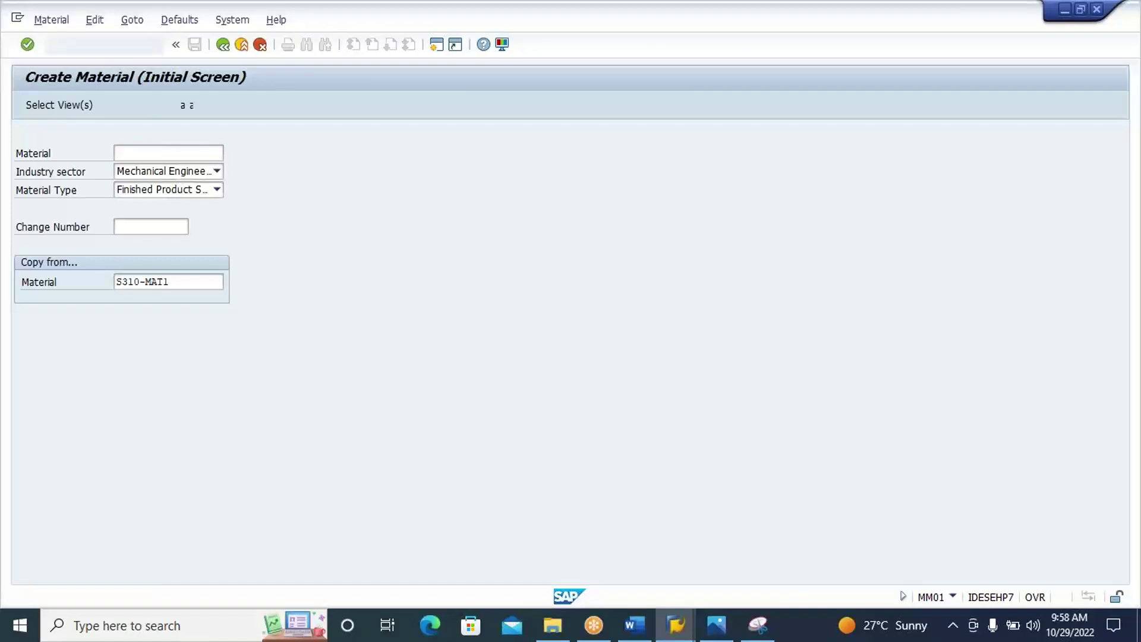
type("mms")
type("d")
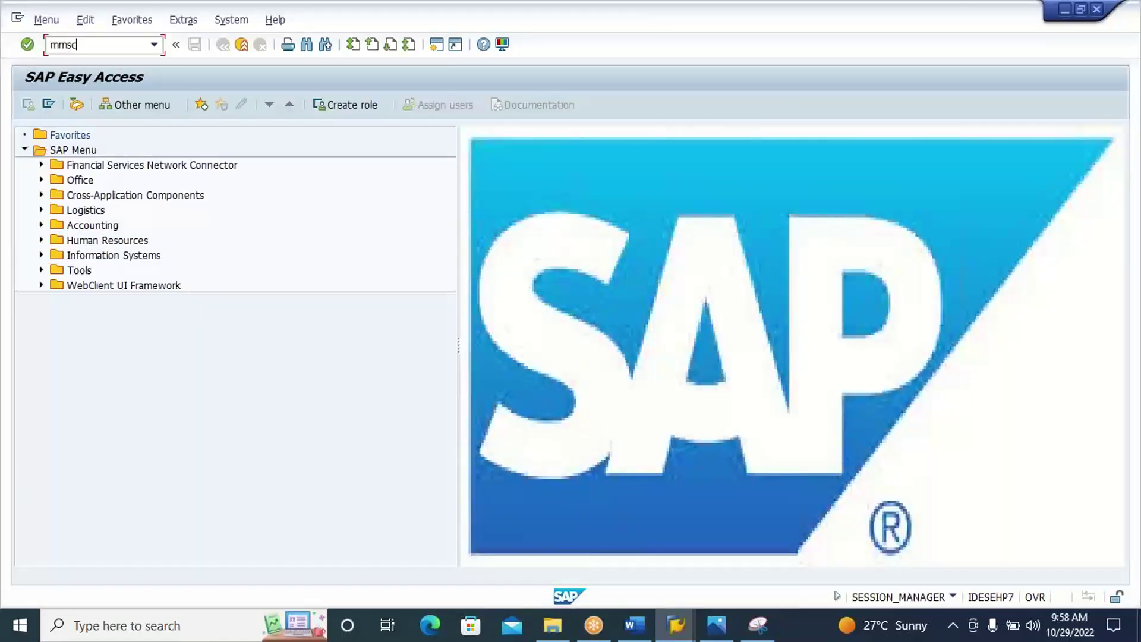
Add storage locations AFS1 and ROD1 for S310-MAT1-POSC at plant S310 and save.
key("Return")
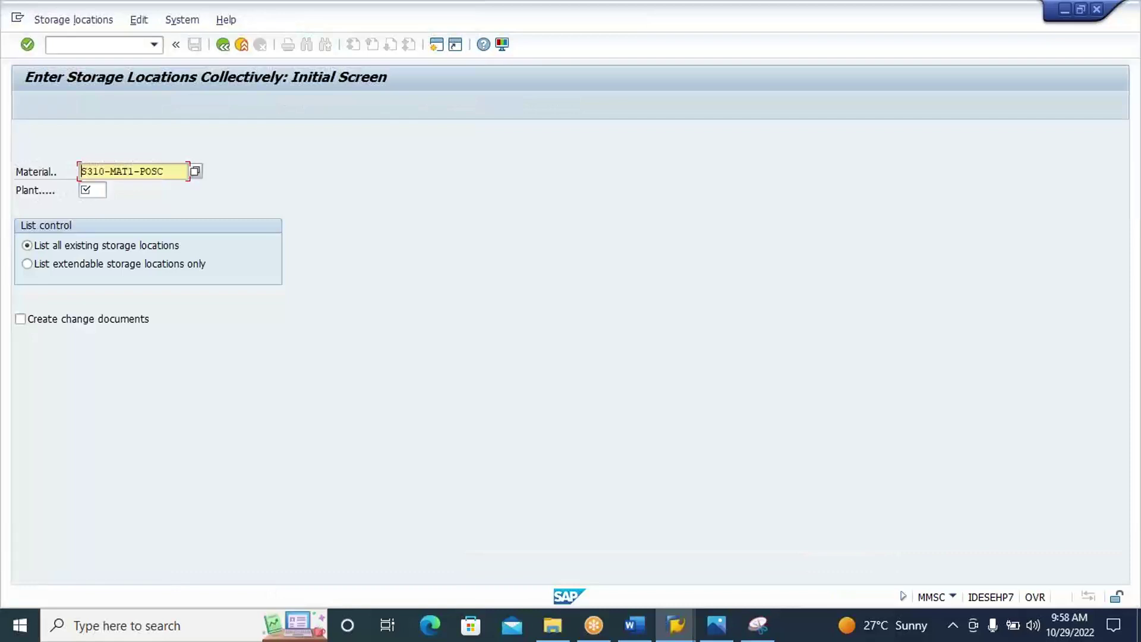
left_click(95, 192)
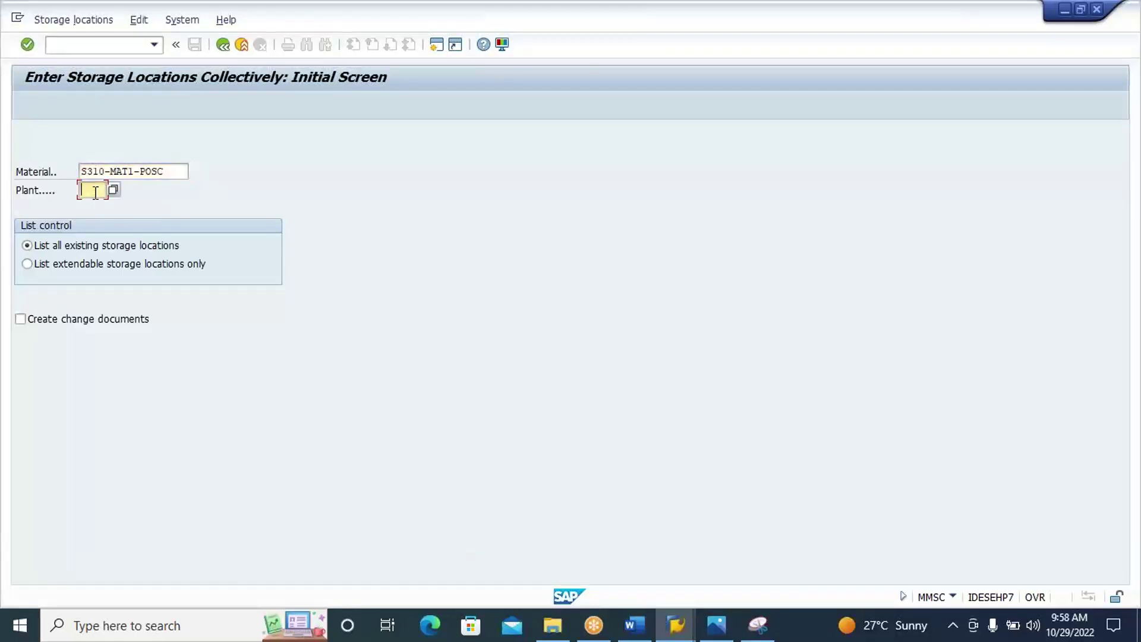
type("s310")
key("Return")
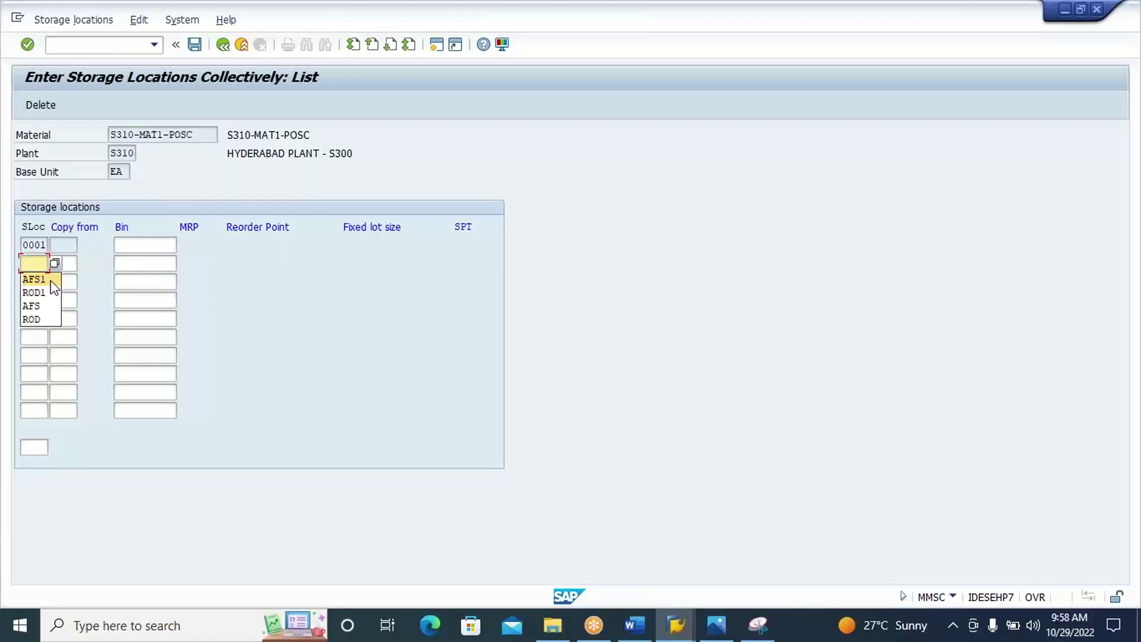
left_click(51, 279)
left_click(43, 280)
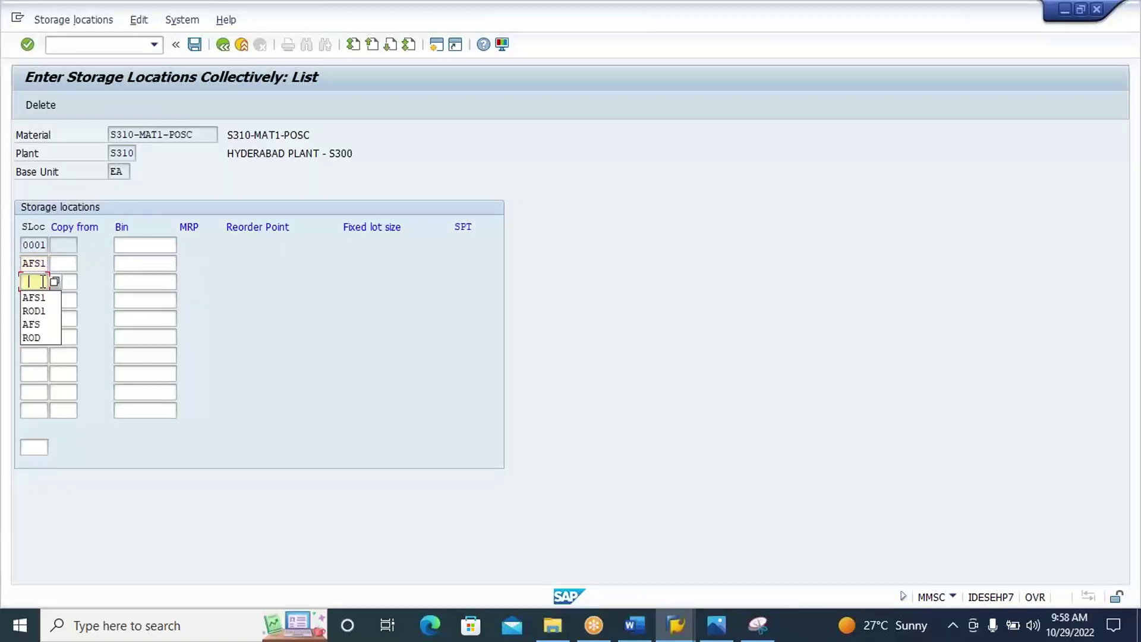
left_click(42, 308)
left_click(43, 307)
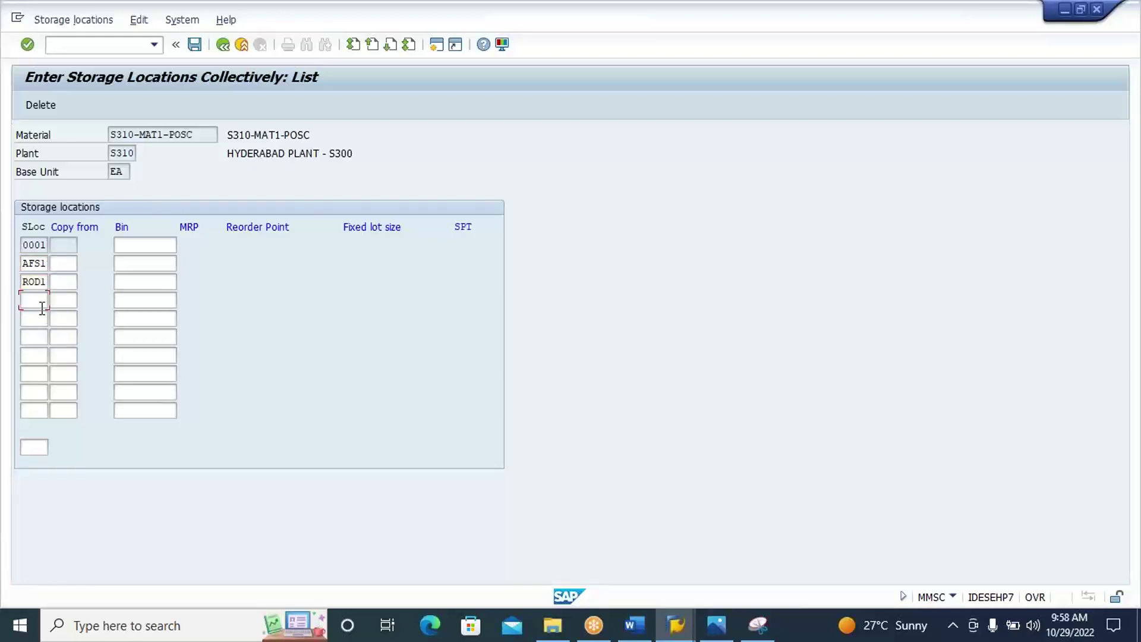
left_click(194, 45)
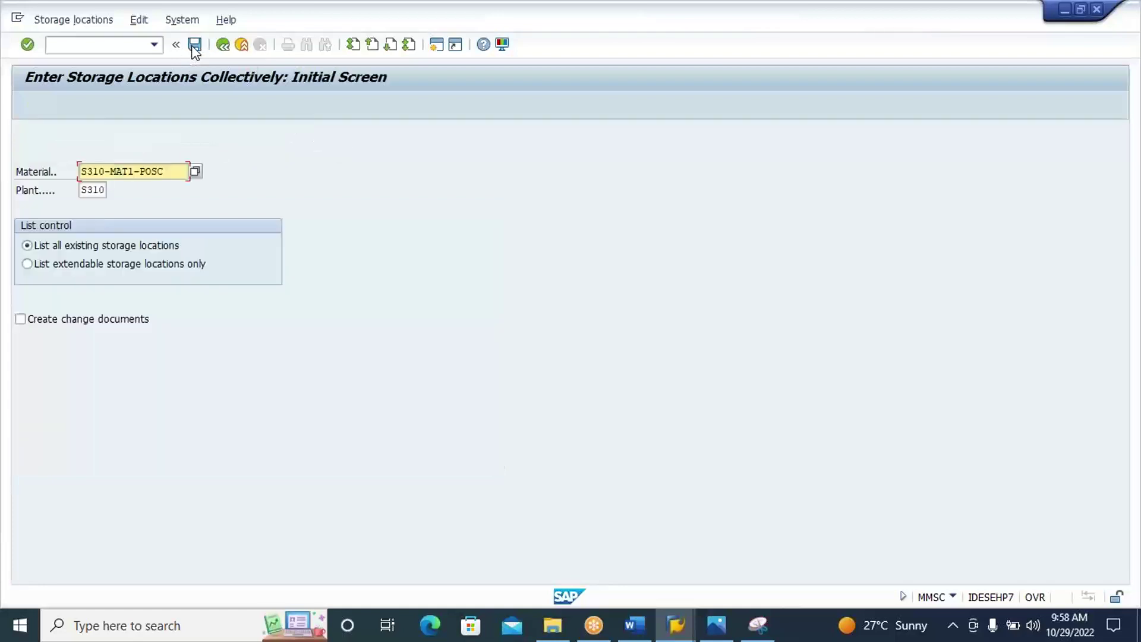
left_click(126, 47)
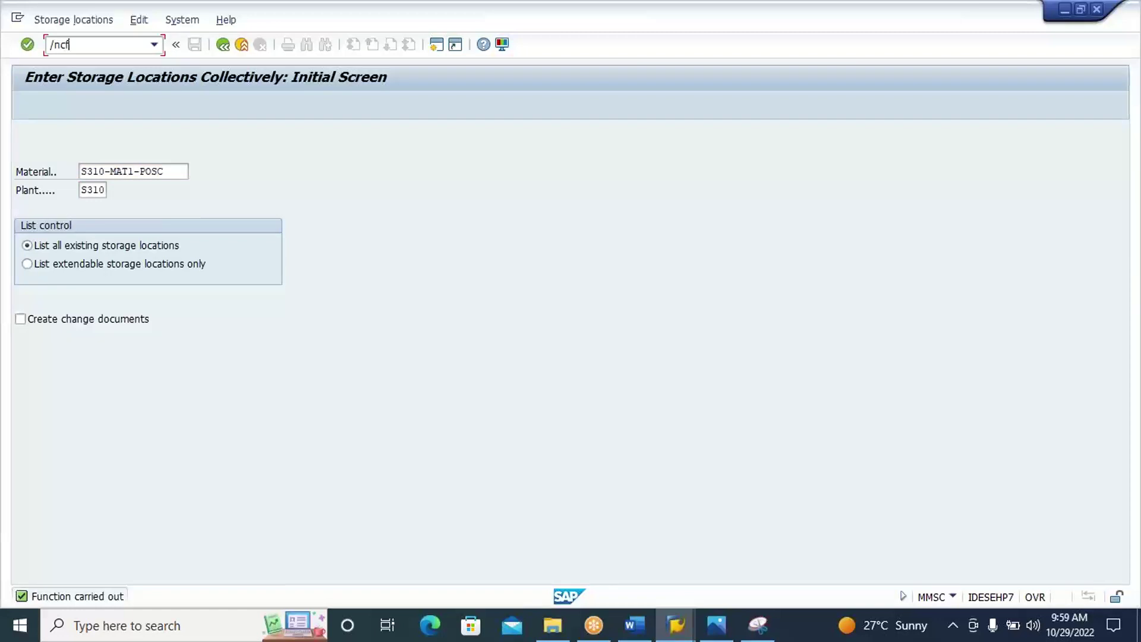
key("Return")
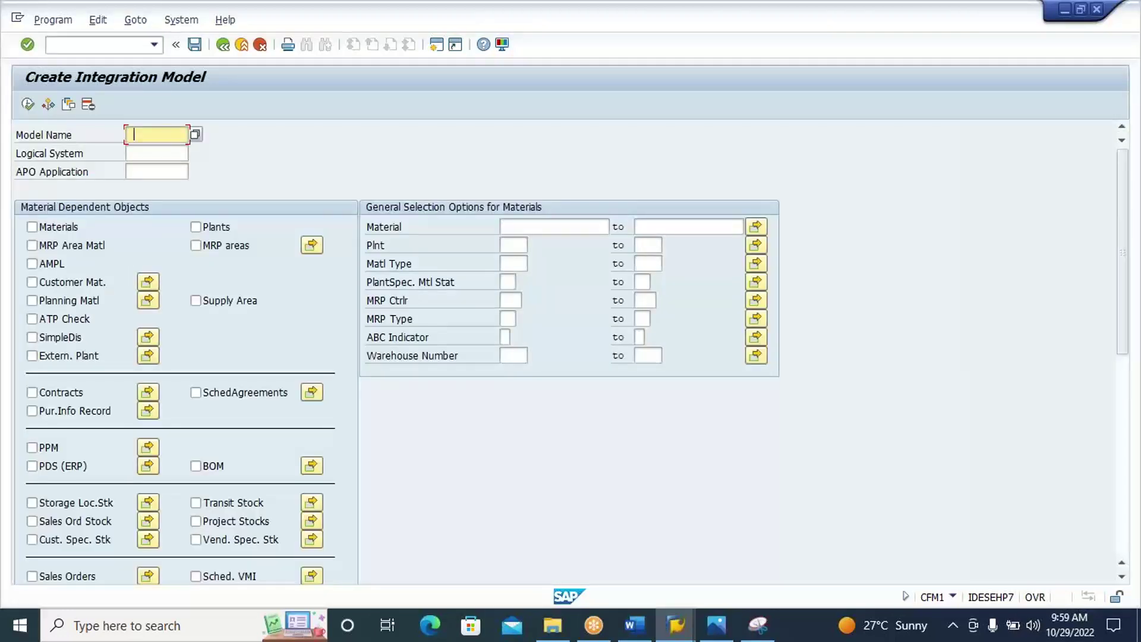
Enter model name S310, logical system E74CLNT300 and APO application POSC2.
left_click(134, 134)
key("Down")
key("Down")
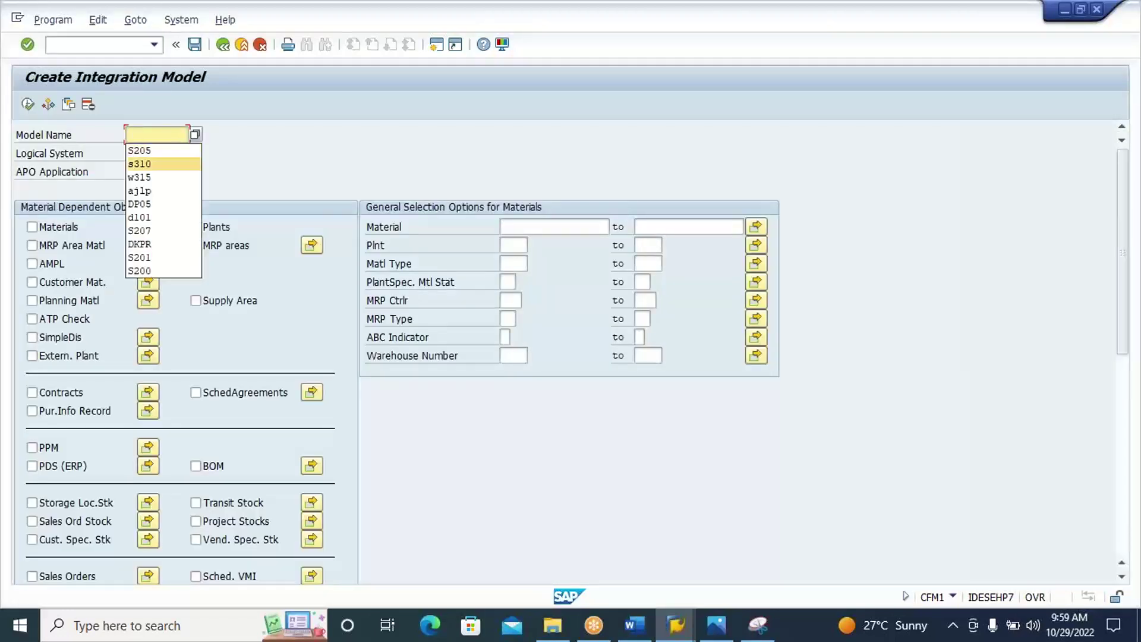
key("Return")
left_click(134, 153)
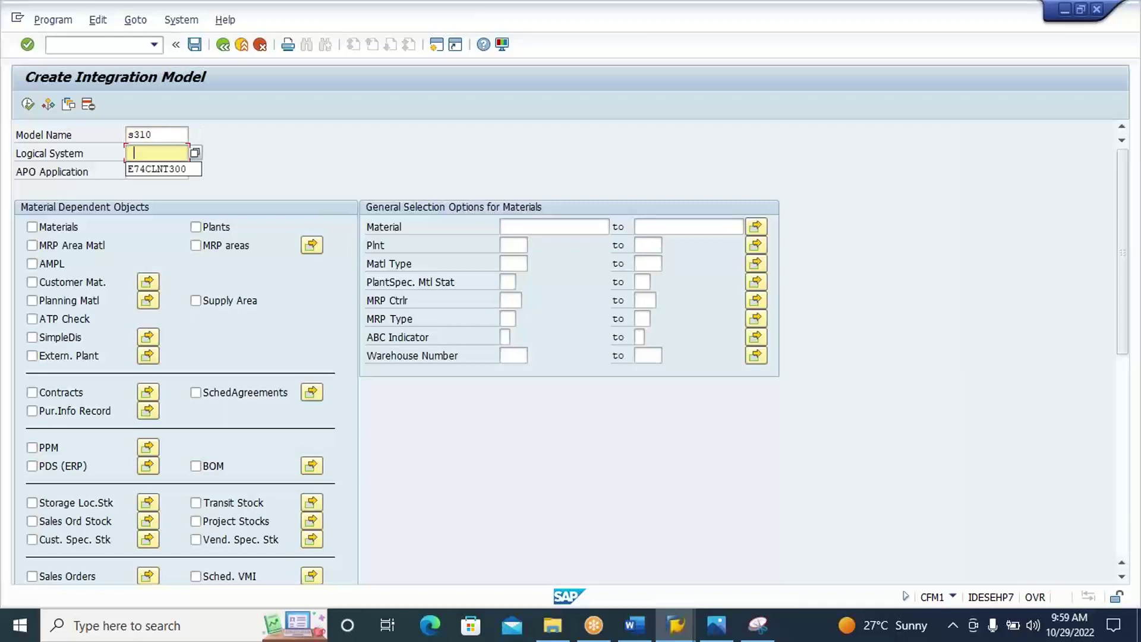
key("Down")
key("Return")
key("Tab")
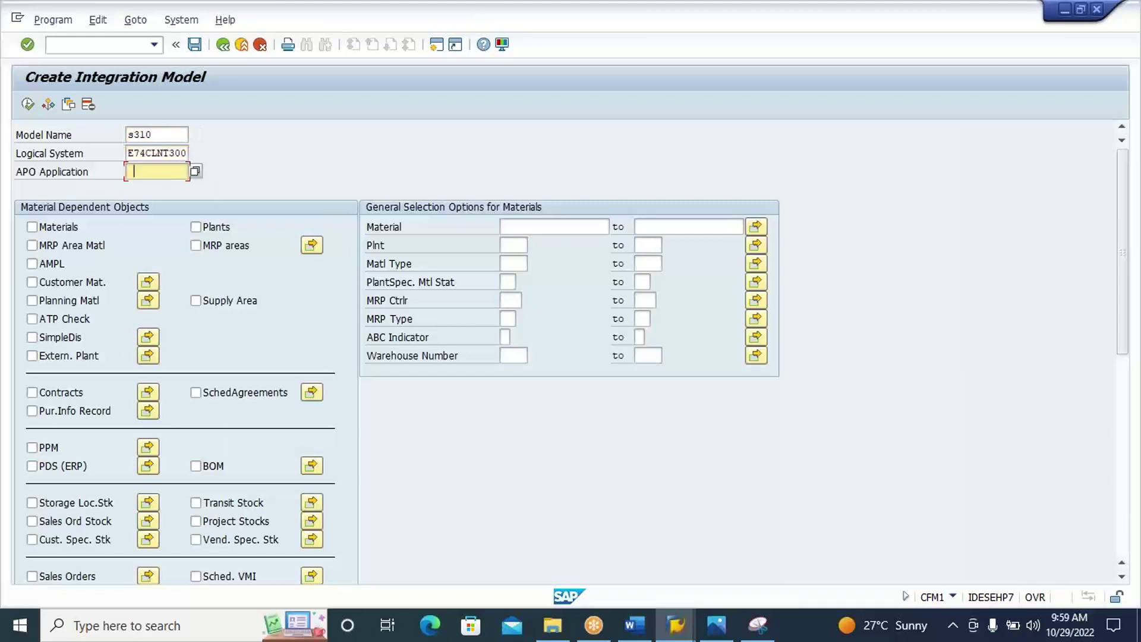
left_click(134, 172)
key("Down")
key("Return")
type("2")
Include material S310-MAT1-POSC, execute the selection and generate the integration model.
left_click(73, 228)
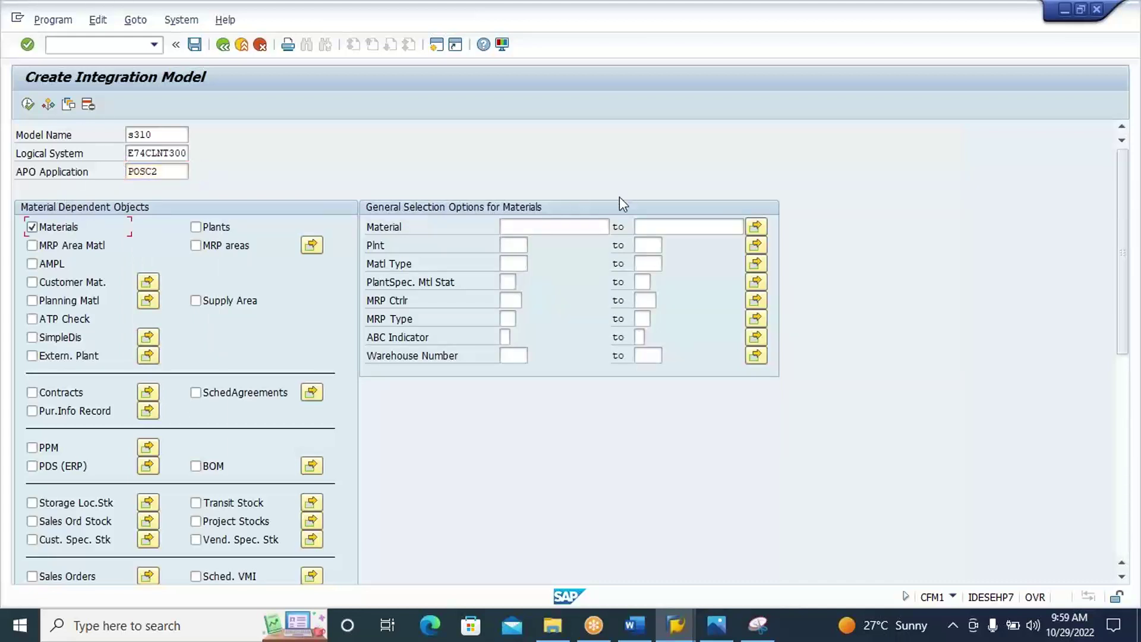
left_click(587, 223)
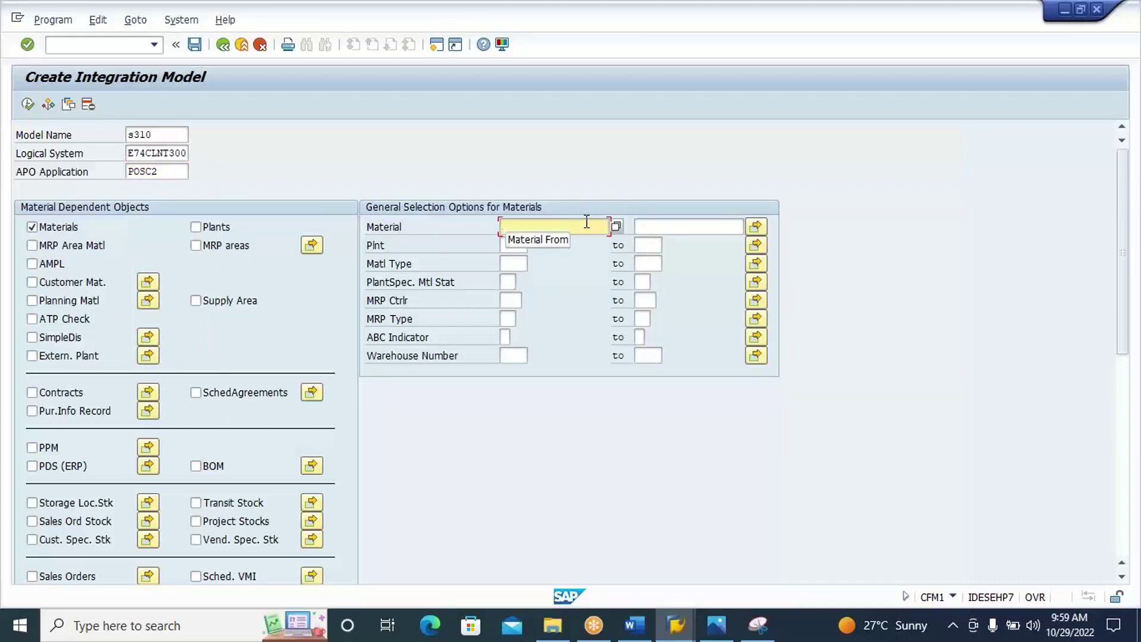
type("S310-MAT1-POSC")
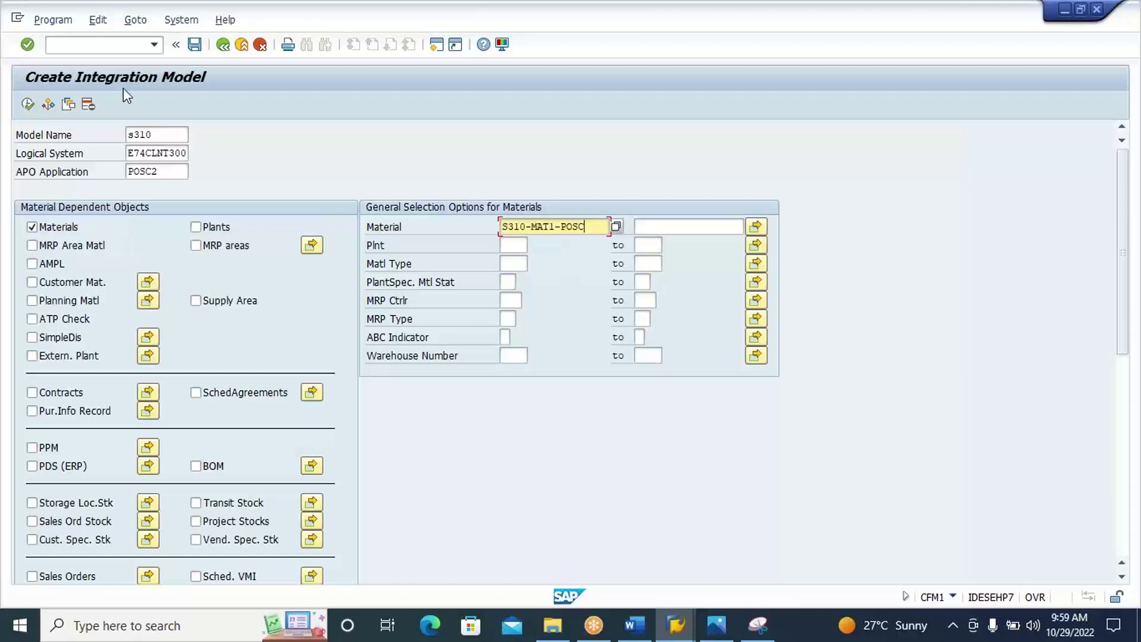
left_click(28, 105)
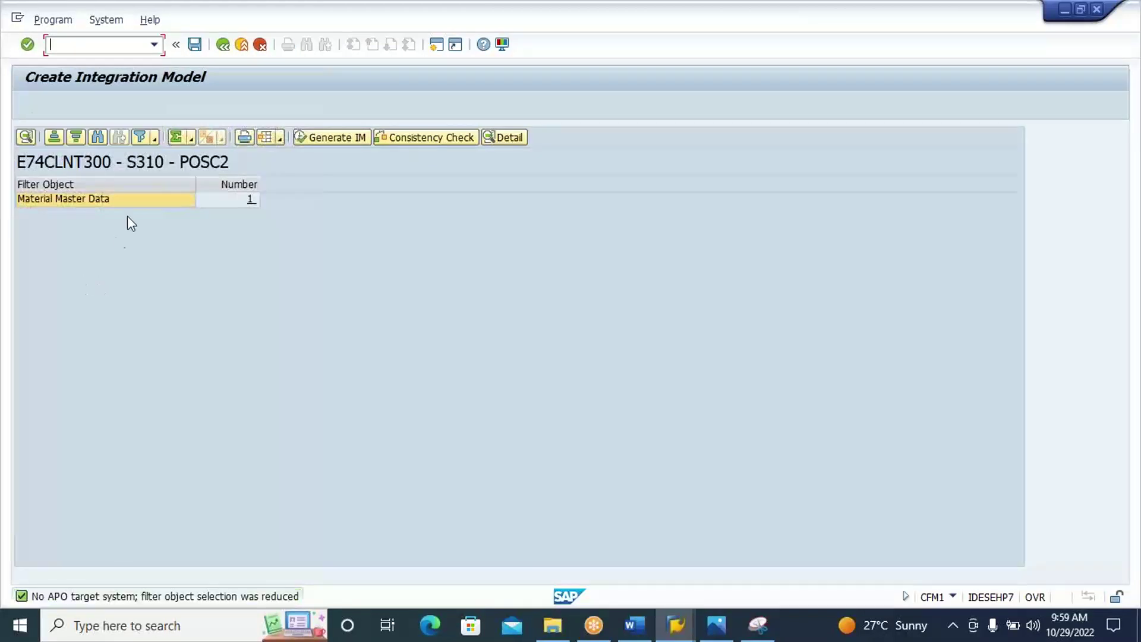
left_click(140, 198)
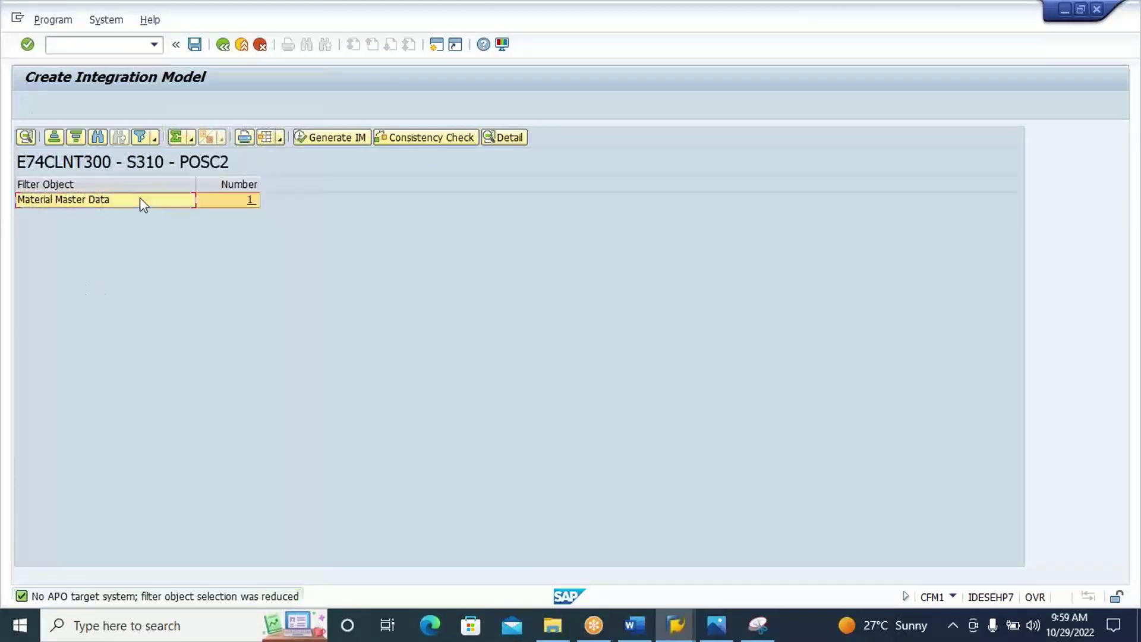
left_click(324, 138)
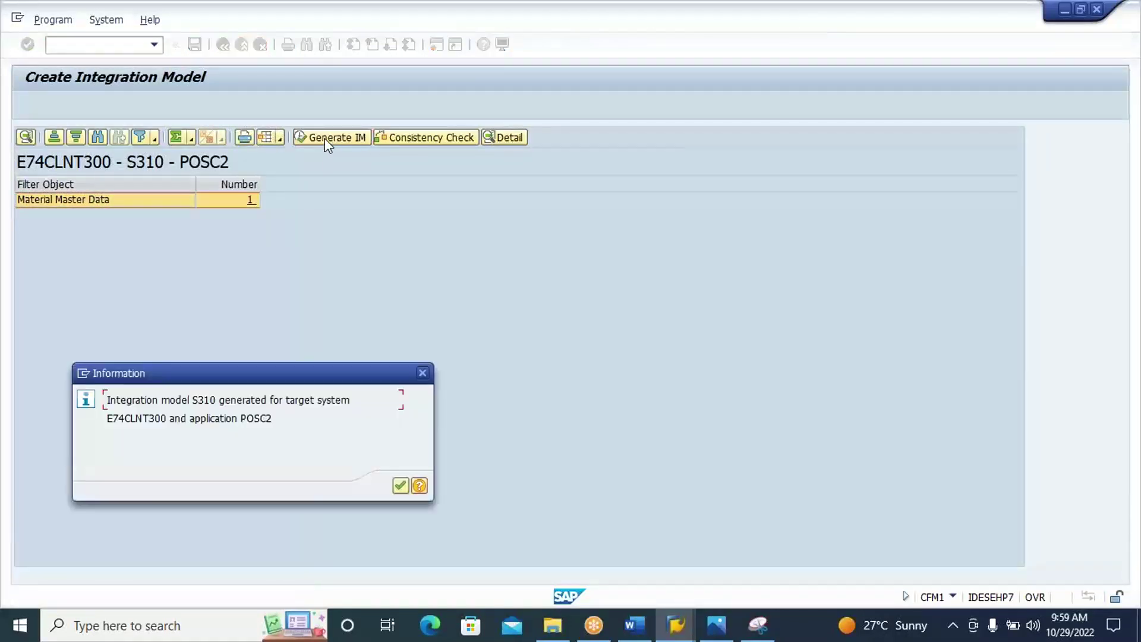
key("Return")
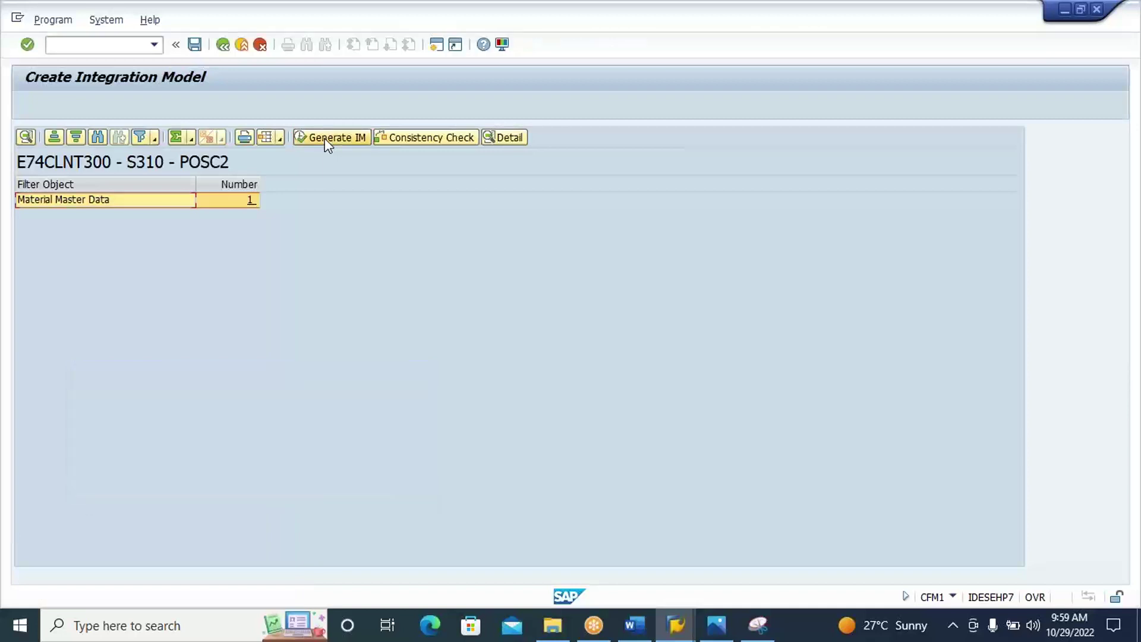
Open CFM2, run the selection for model S310 and select the POSC2 entry.
left_click(128, 45)
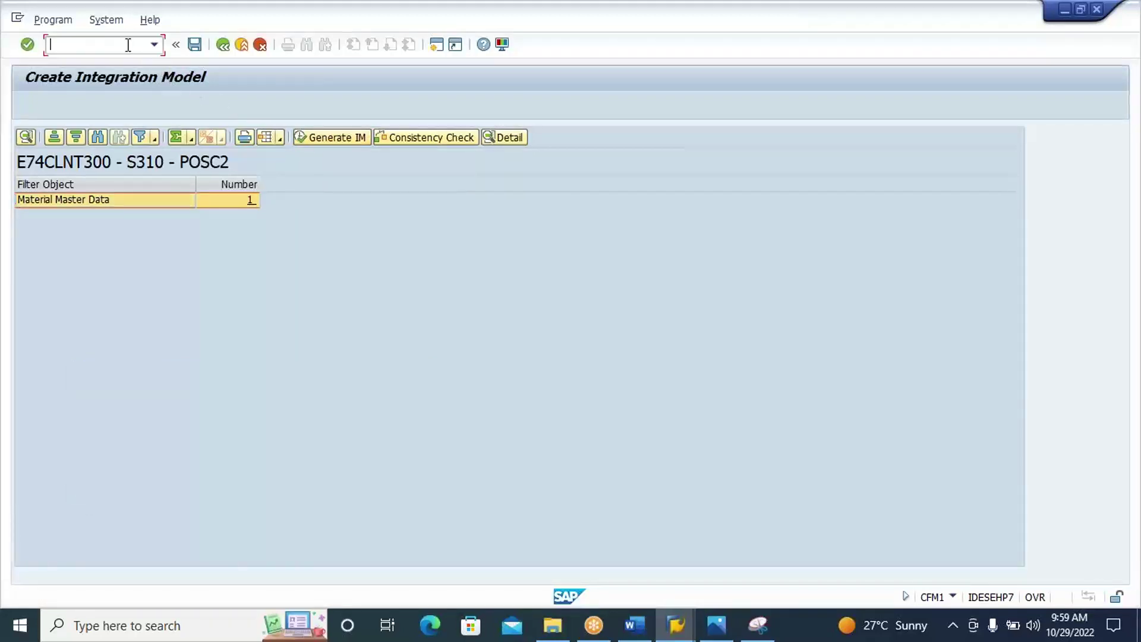
type("/ncfm2")
key("Return")
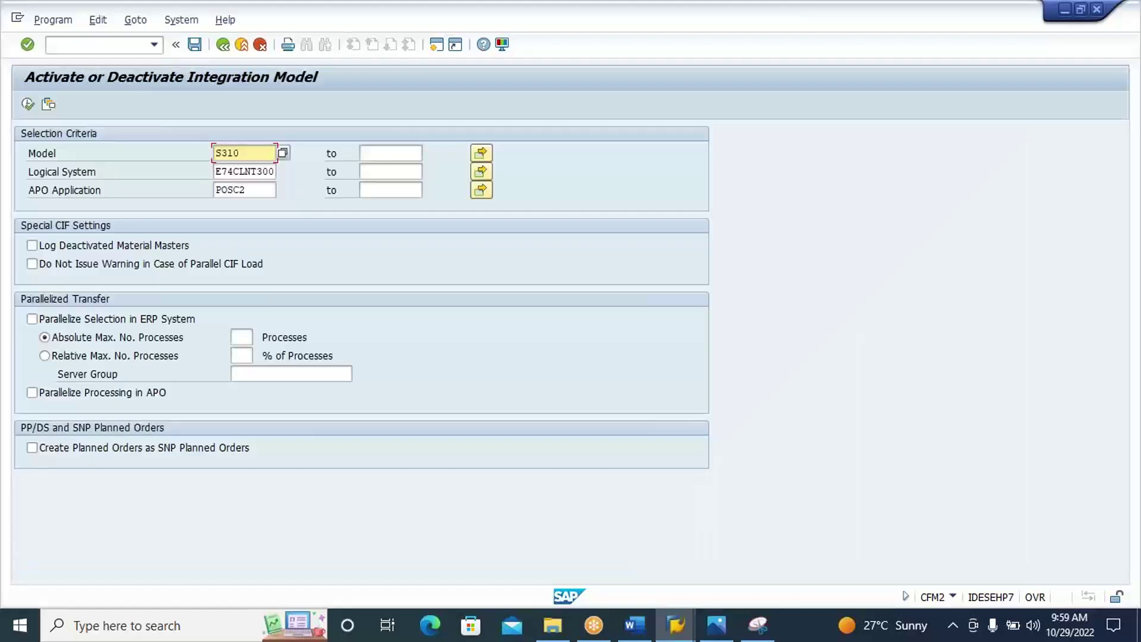
left_click(27, 106)
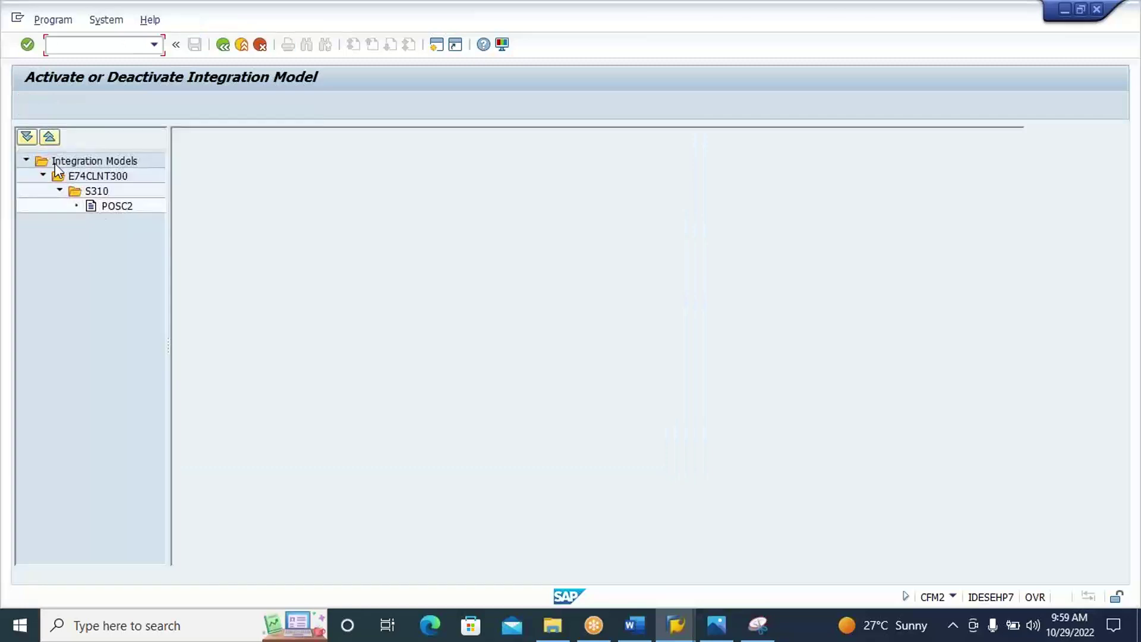
double_click(117, 206)
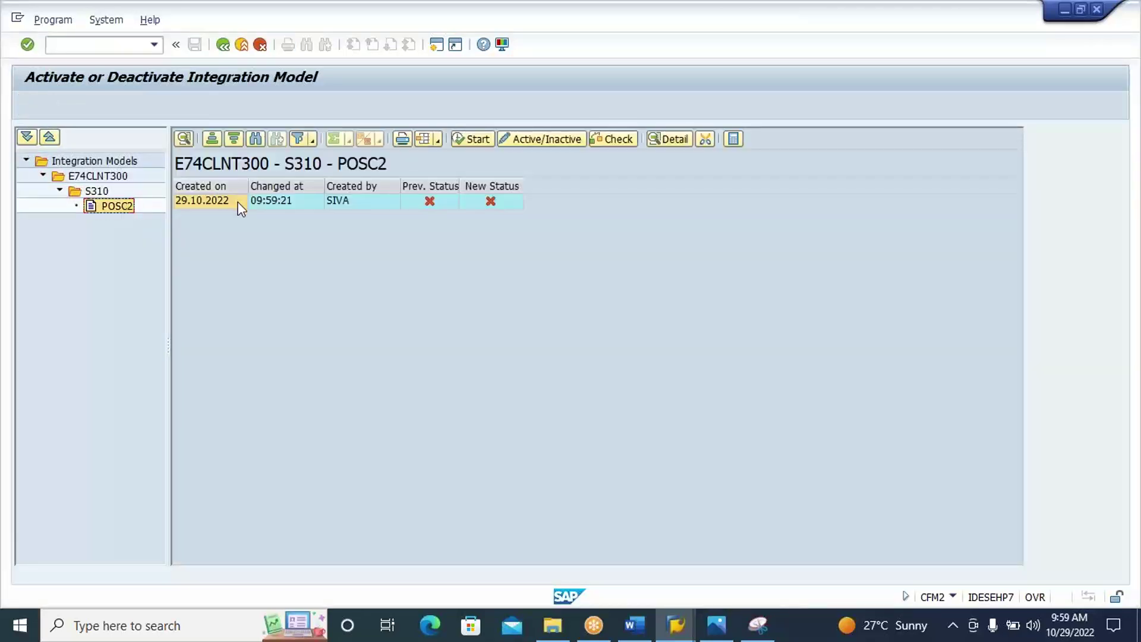
left_click(239, 203)
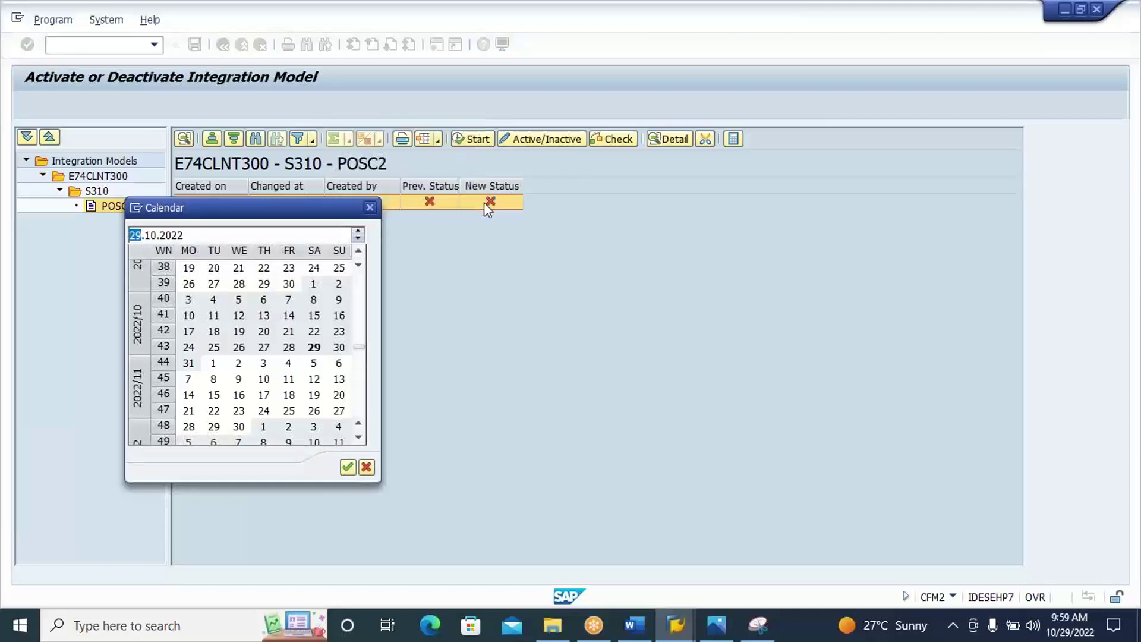
left_click(370, 207)
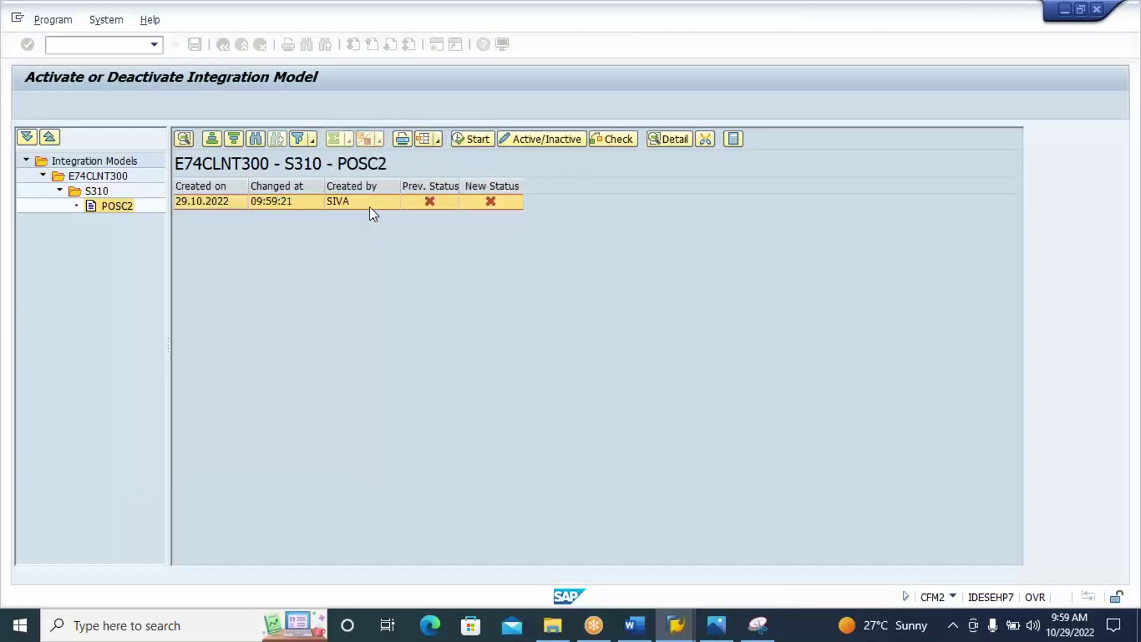
Set POSC2 to Active and start activation, ignoring the blocked queue warnings.
left_click(491, 203)
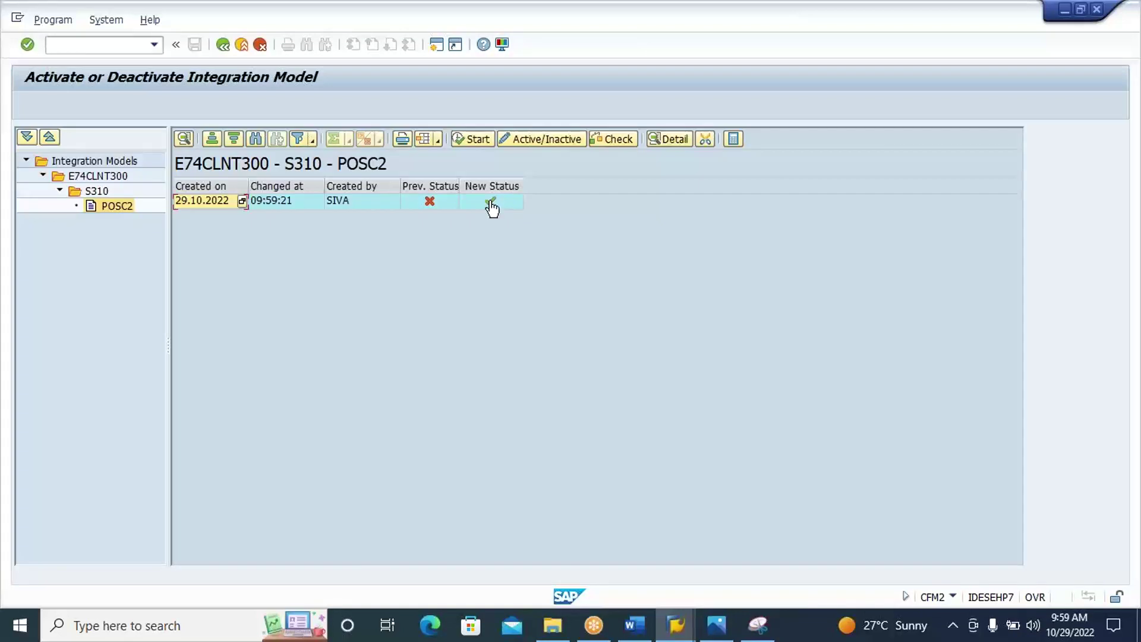
left_click(476, 140)
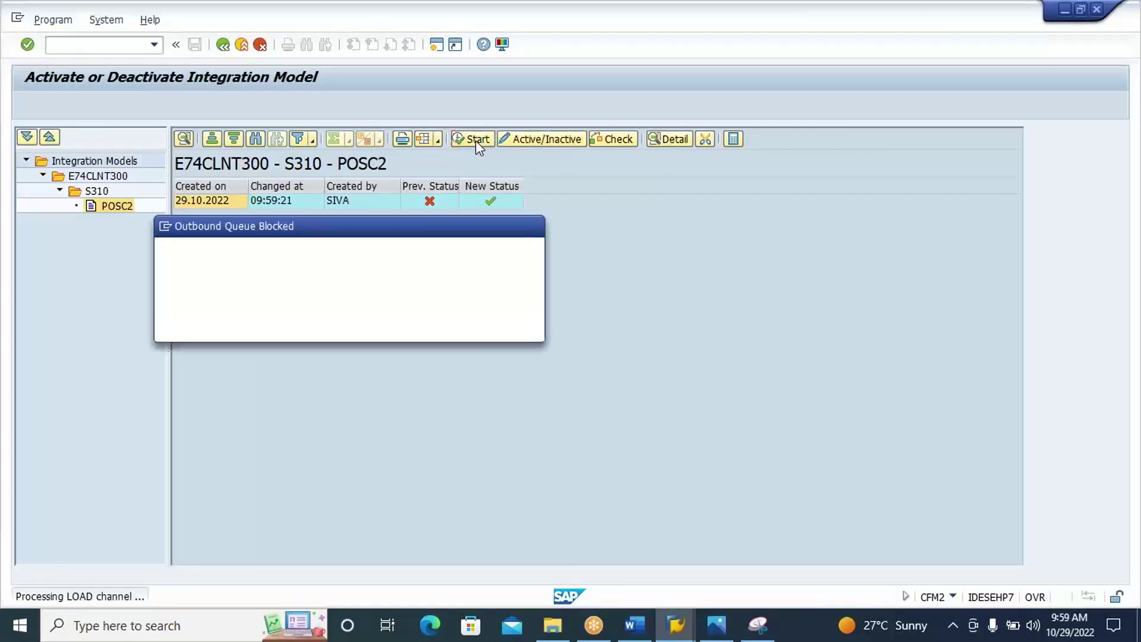
left_click(343, 322)
left_click(344, 321)
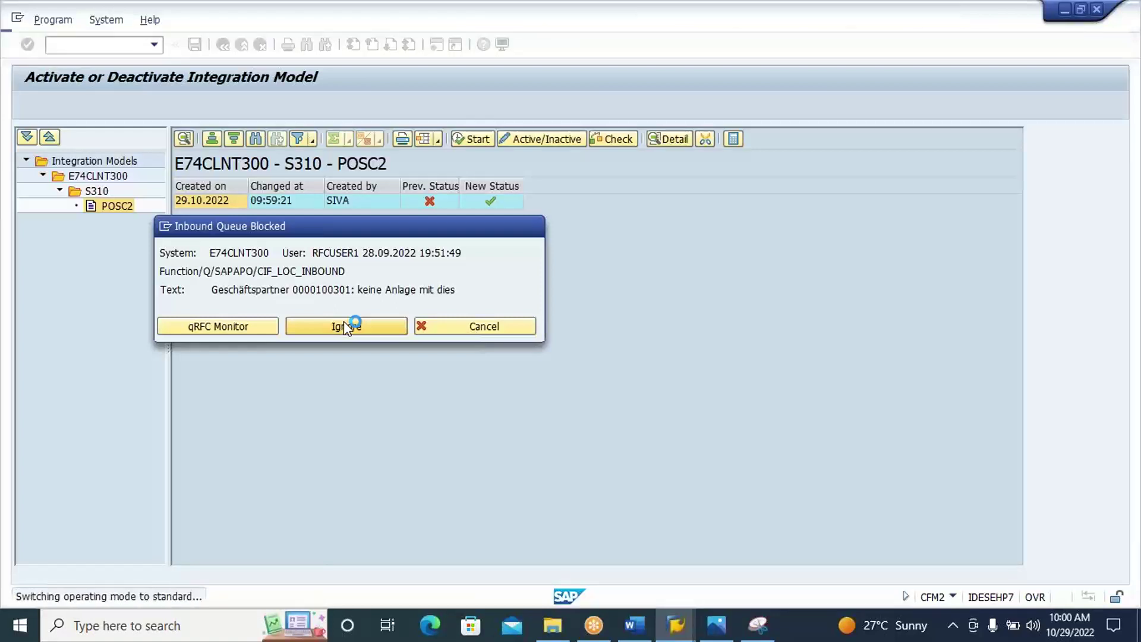
left_click(251, 329)
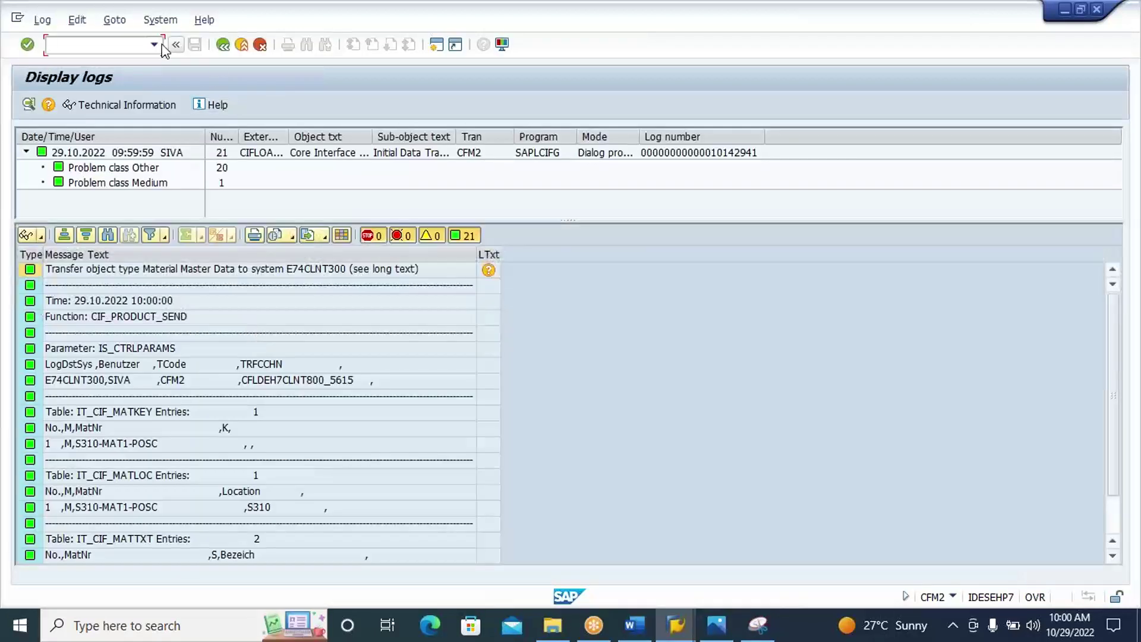
left_click(222, 45)
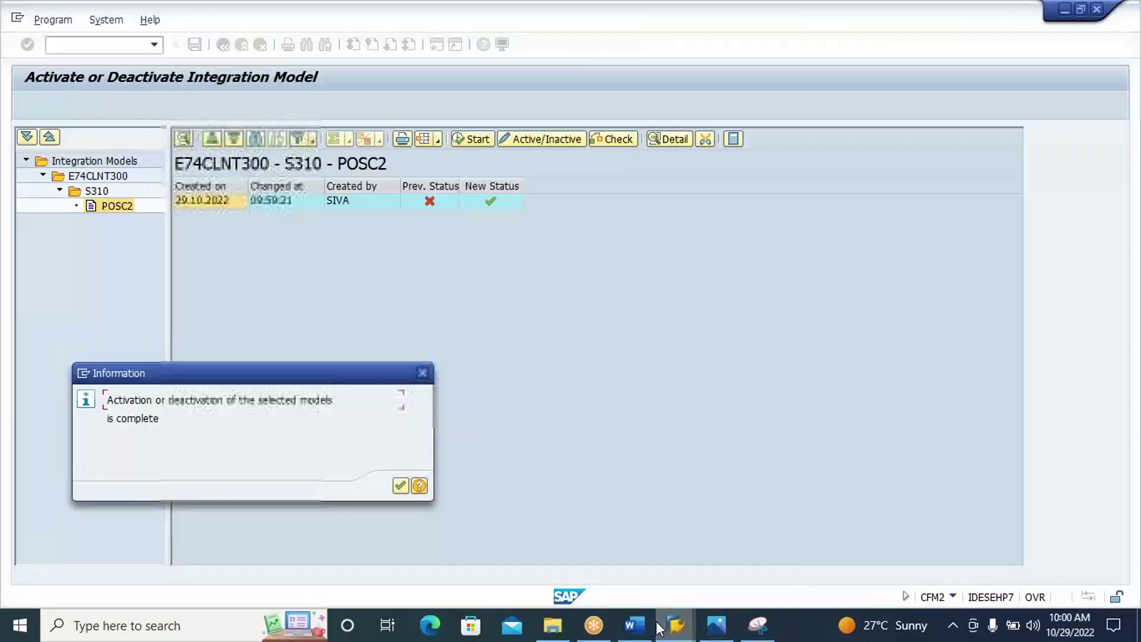
left_click(400, 486)
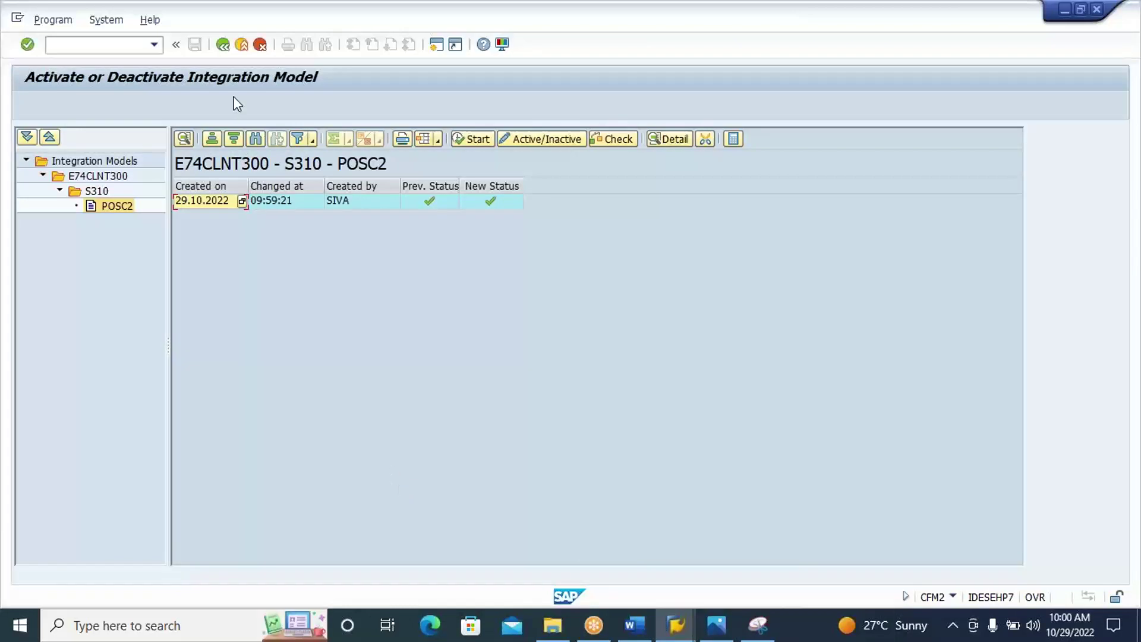
left_click(224, 51)
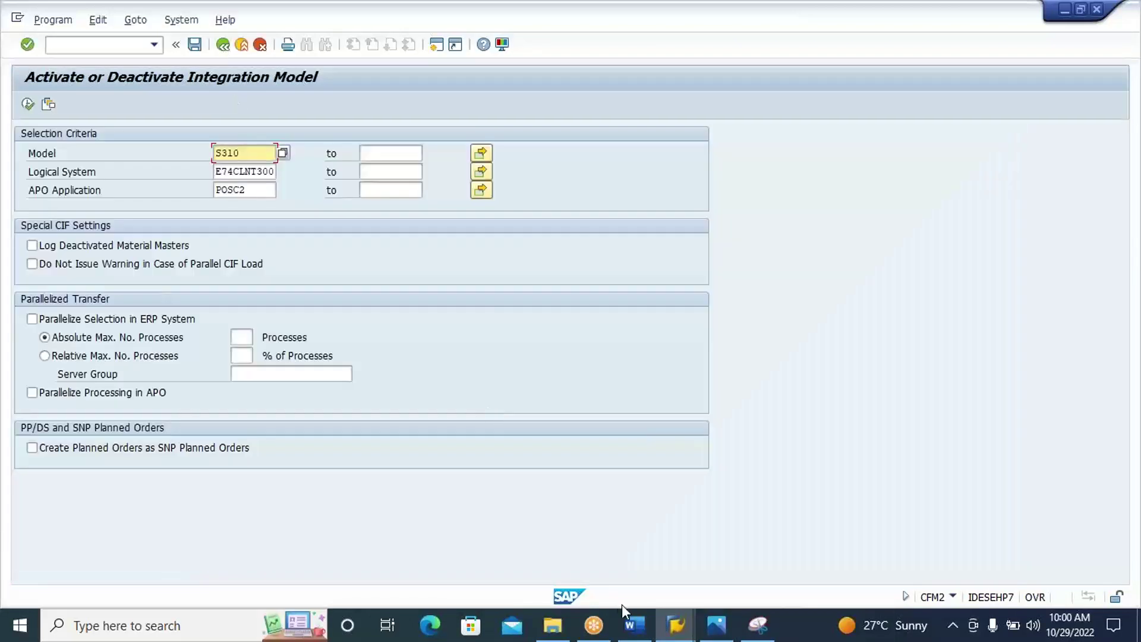
Switch to the EWM session and open warehouse product maintenance /n/scwm/mat1.
mouse_move(681, 627)
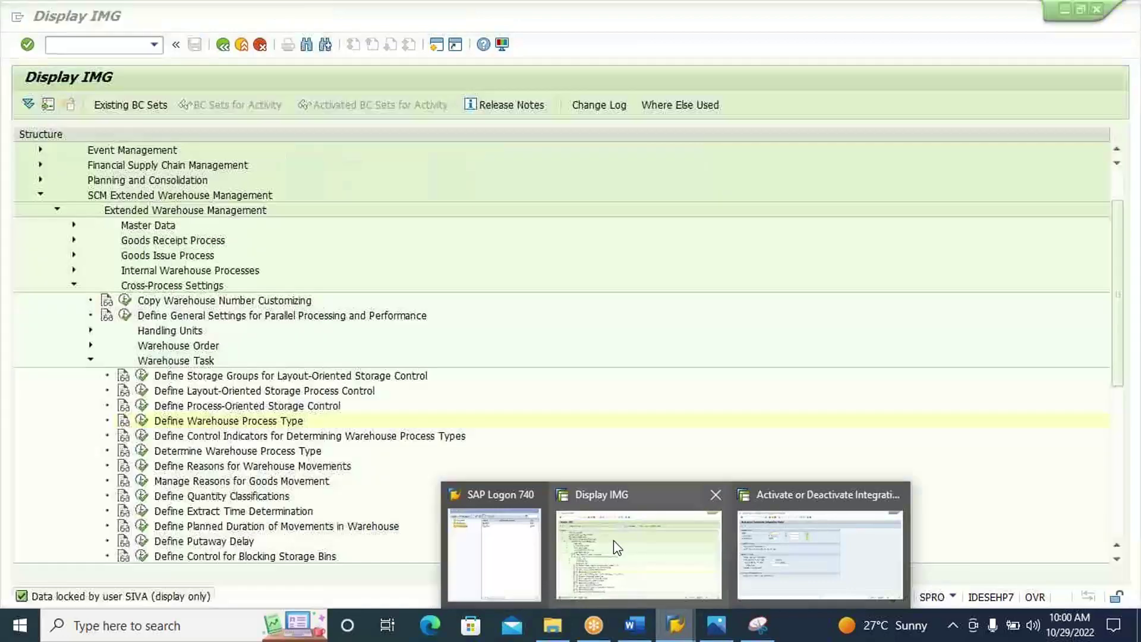
left_click(618, 548)
left_click(110, 45)
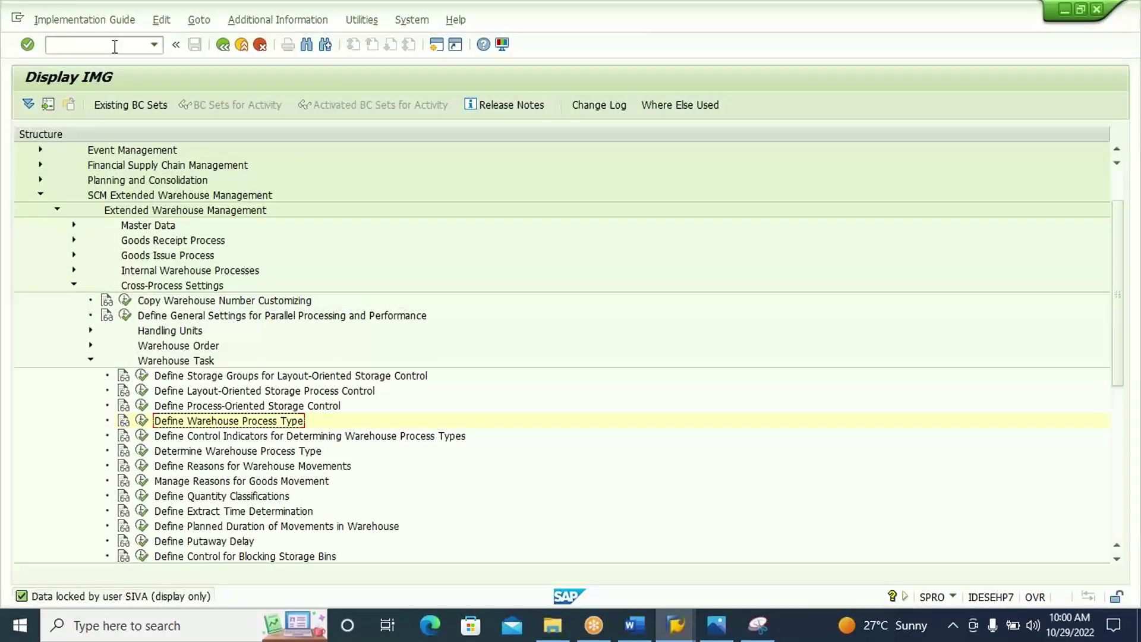
type("/n/scwm/mat")
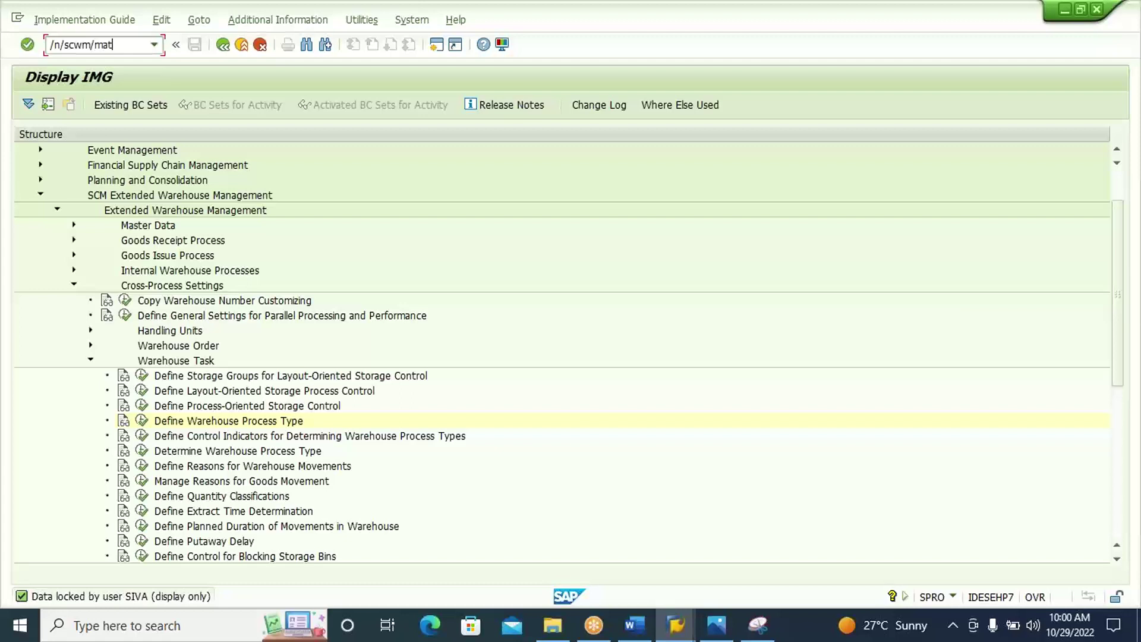
type("1")
key("Return")
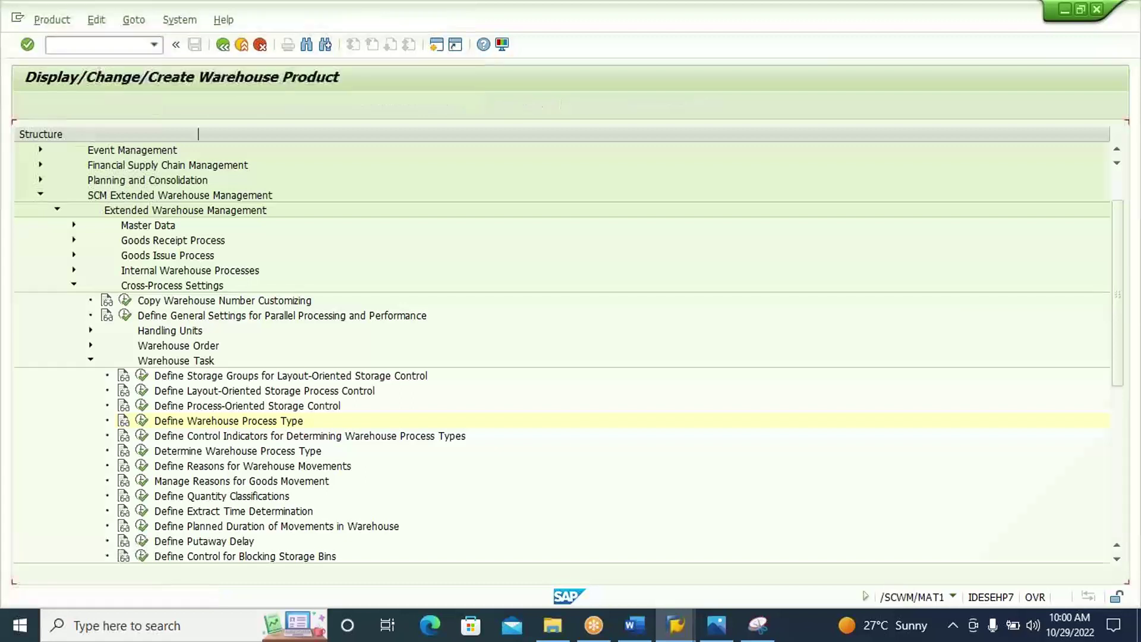
Search for product S310-MAT1-POSC, pick it, and create its warehouse data.
key("Delete")
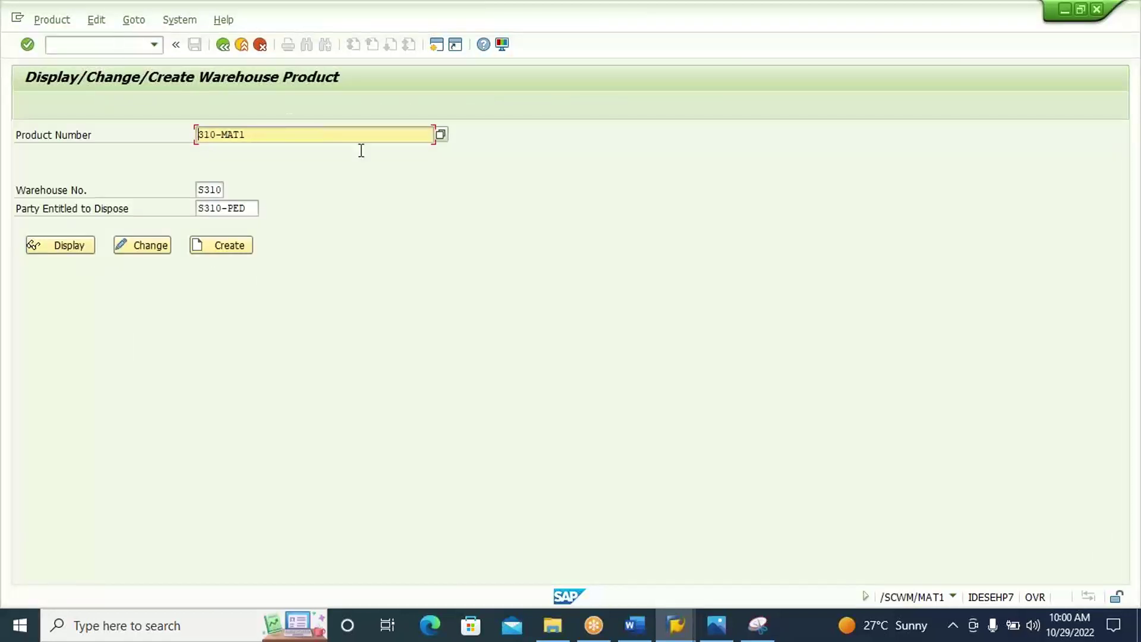
key("Delete")
key("Delete")
key("Delete")
key("Delete")
key("Delete")
key("Delete")
key("Delete")
left_click(440, 135)
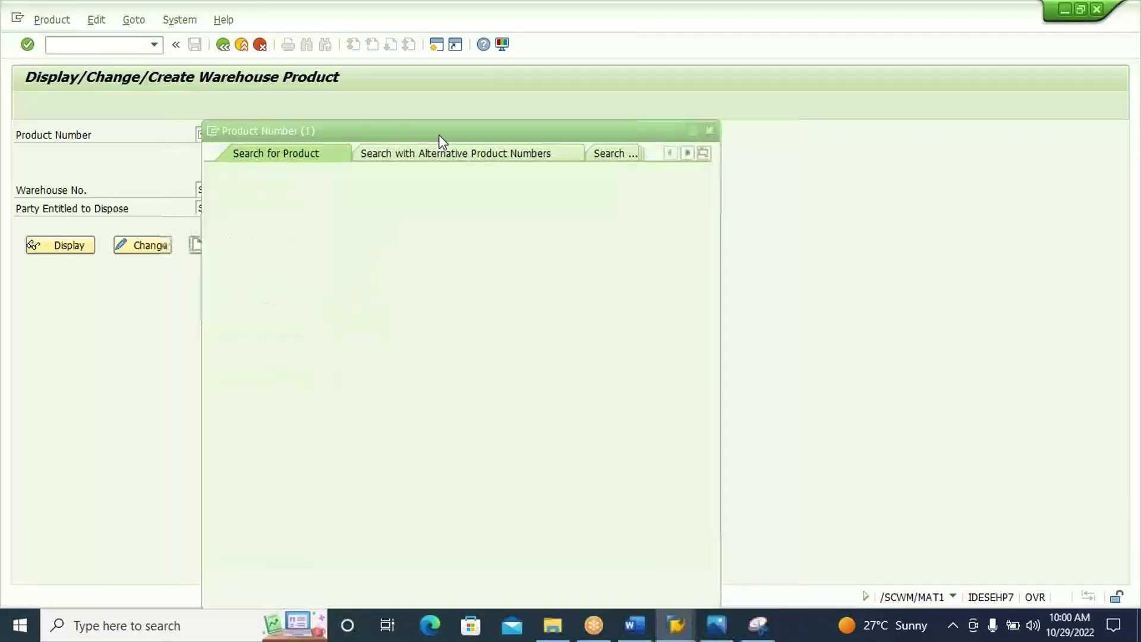
type("S310-MAT1-POSC")
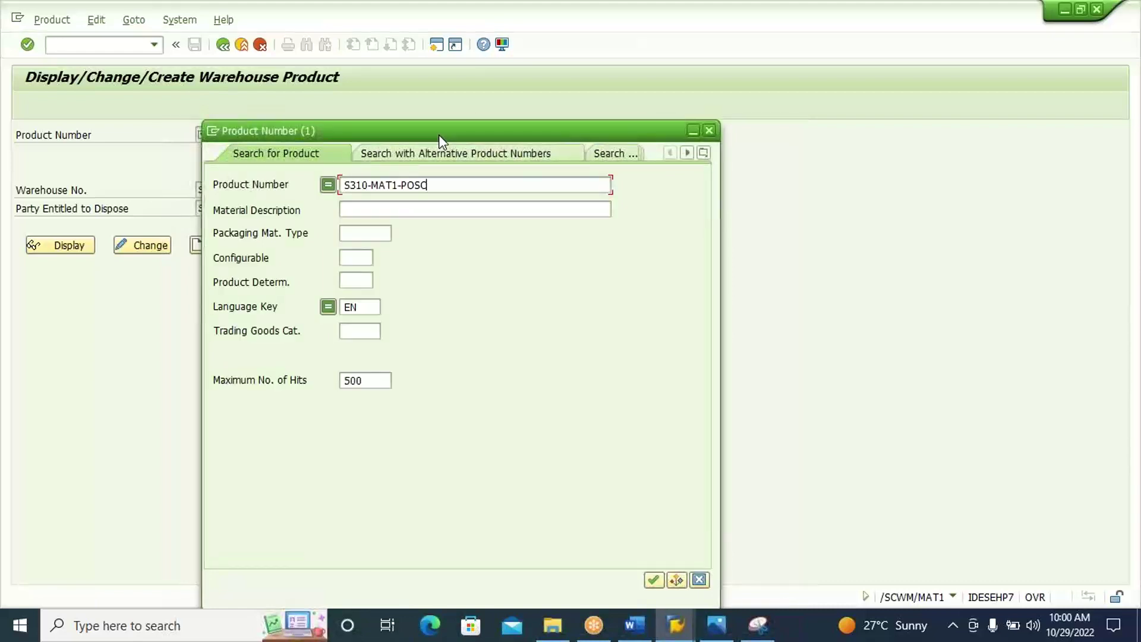
key("Return")
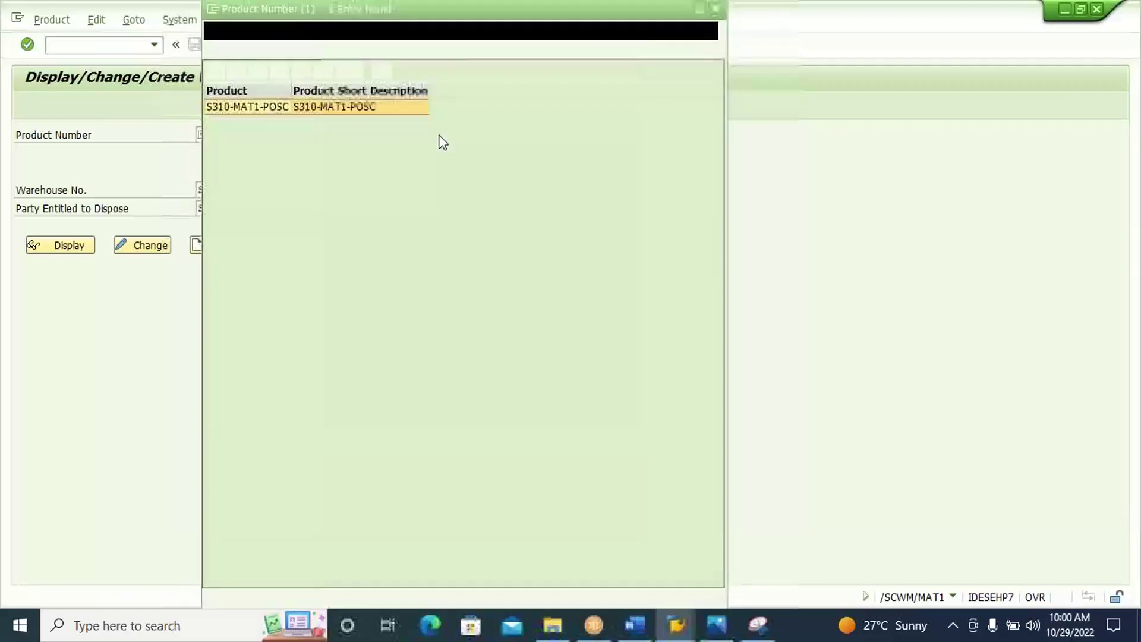
double_click(376, 114)
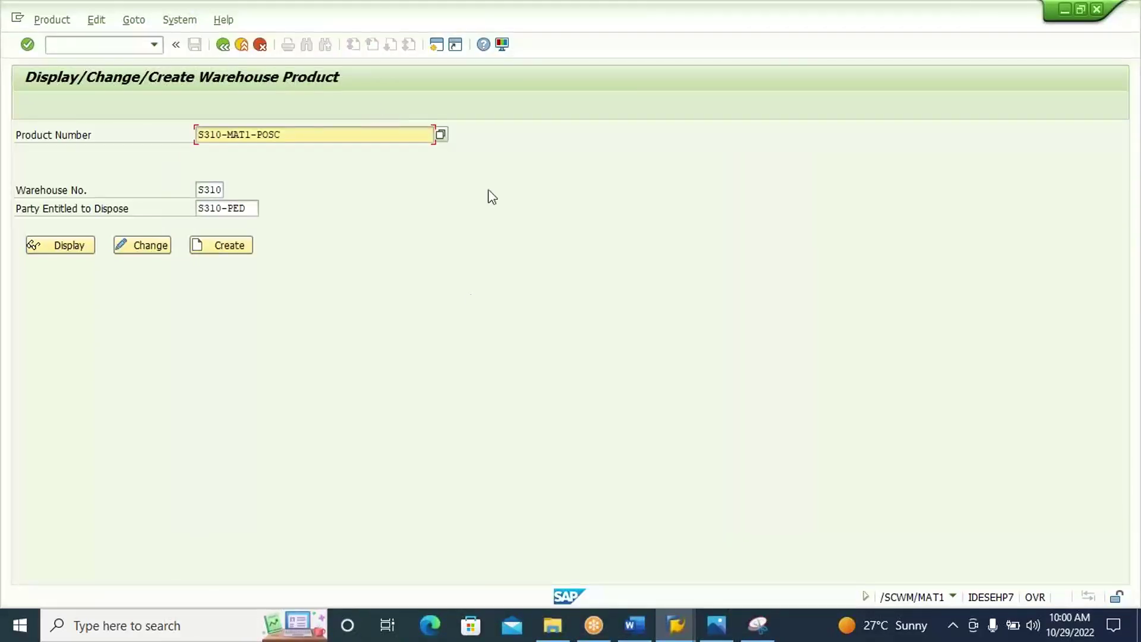
left_click(144, 249)
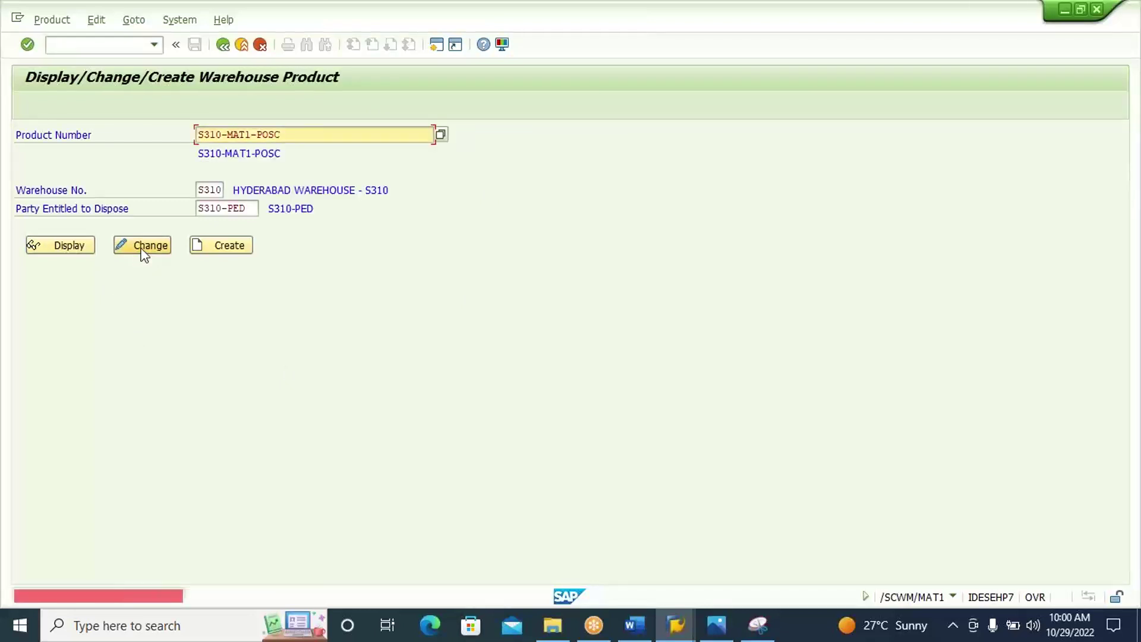
left_click(230, 250)
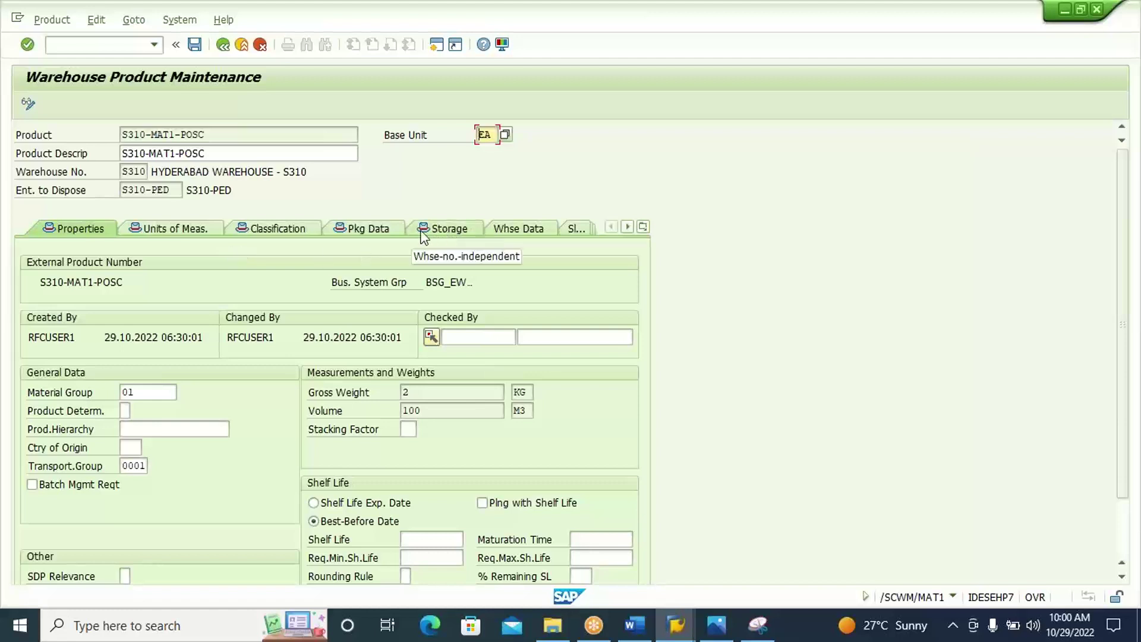
Set the process type determination indicator to 10 on the warehouse data tab.
left_click(381, 232)
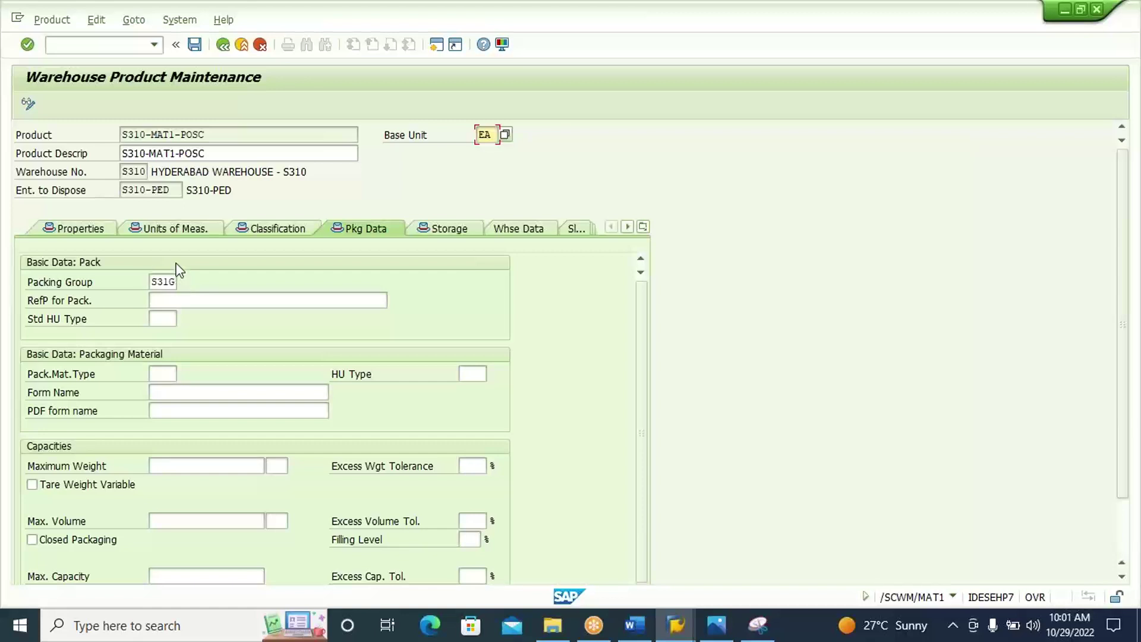
left_click(515, 229)
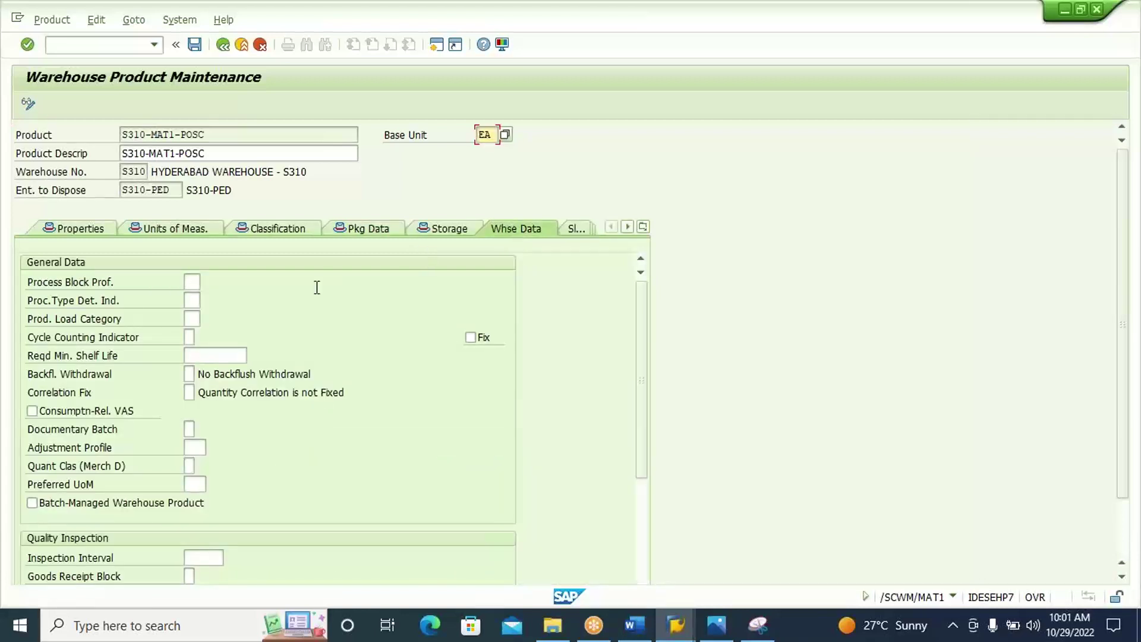
left_click(193, 300)
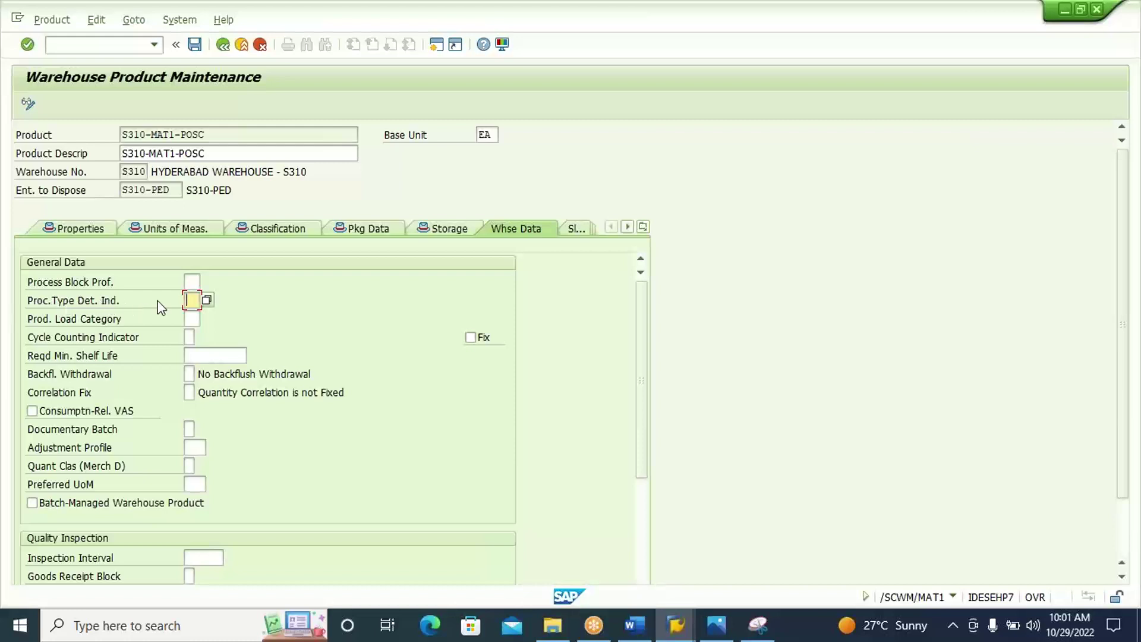
left_click(207, 301)
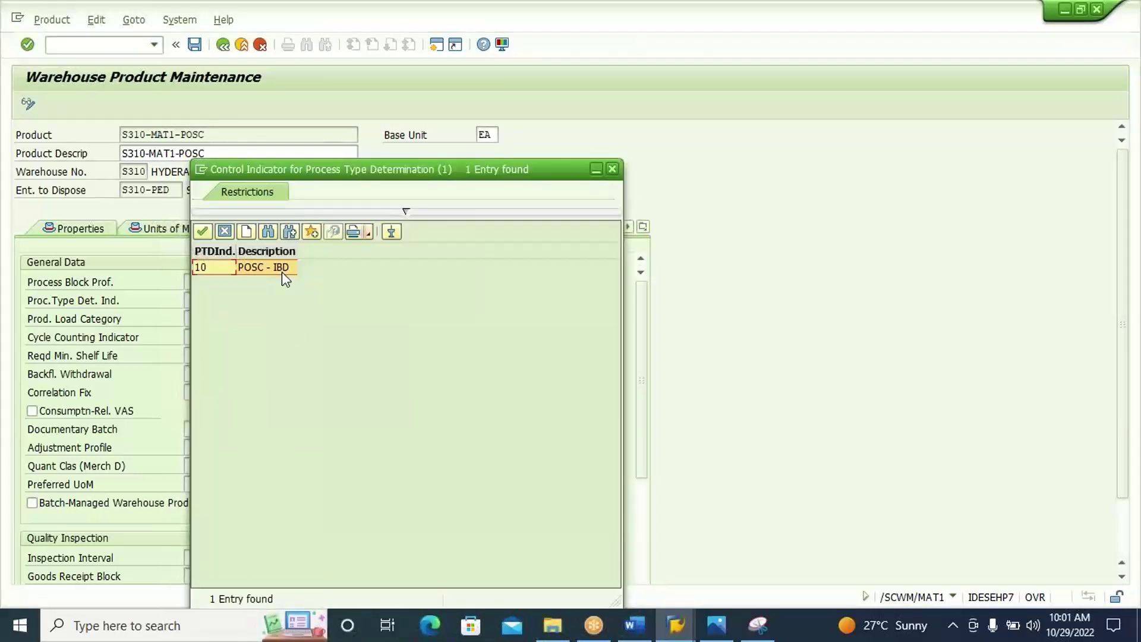
double_click(282, 269)
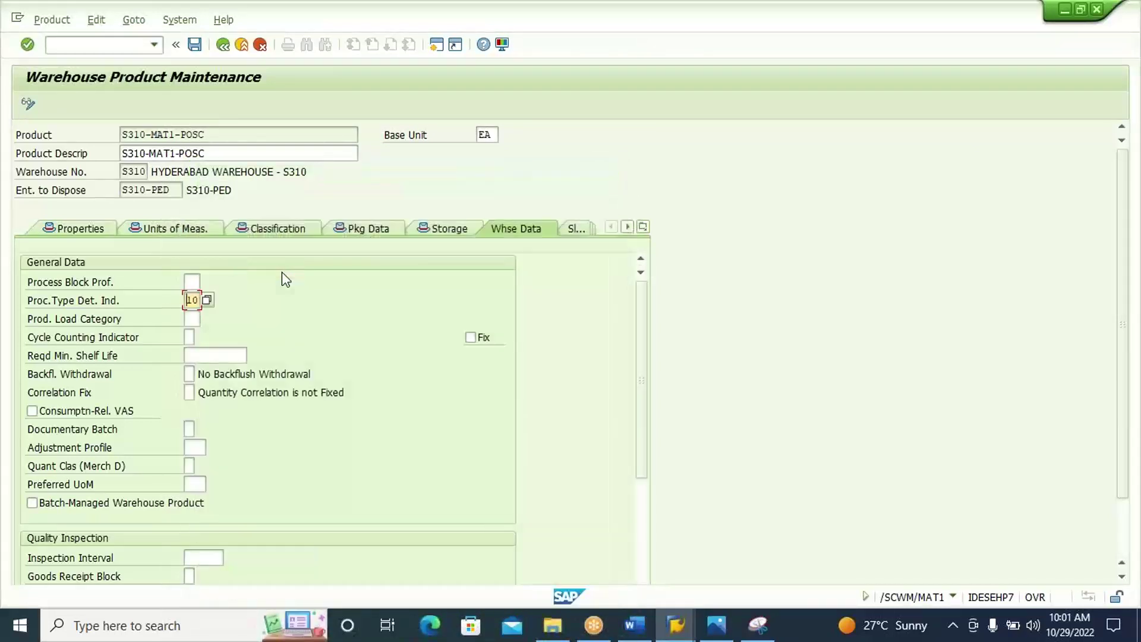
left_click(644, 539)
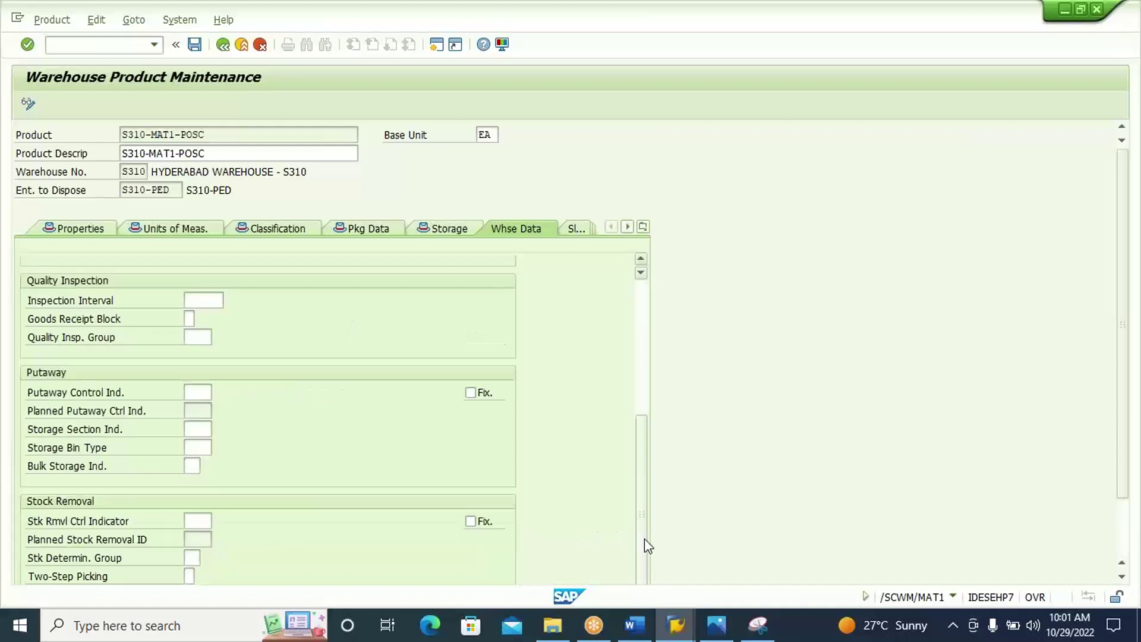
Set putaway control indicator ST01 and confirm it.
left_click(205, 398)
left_click(219, 393)
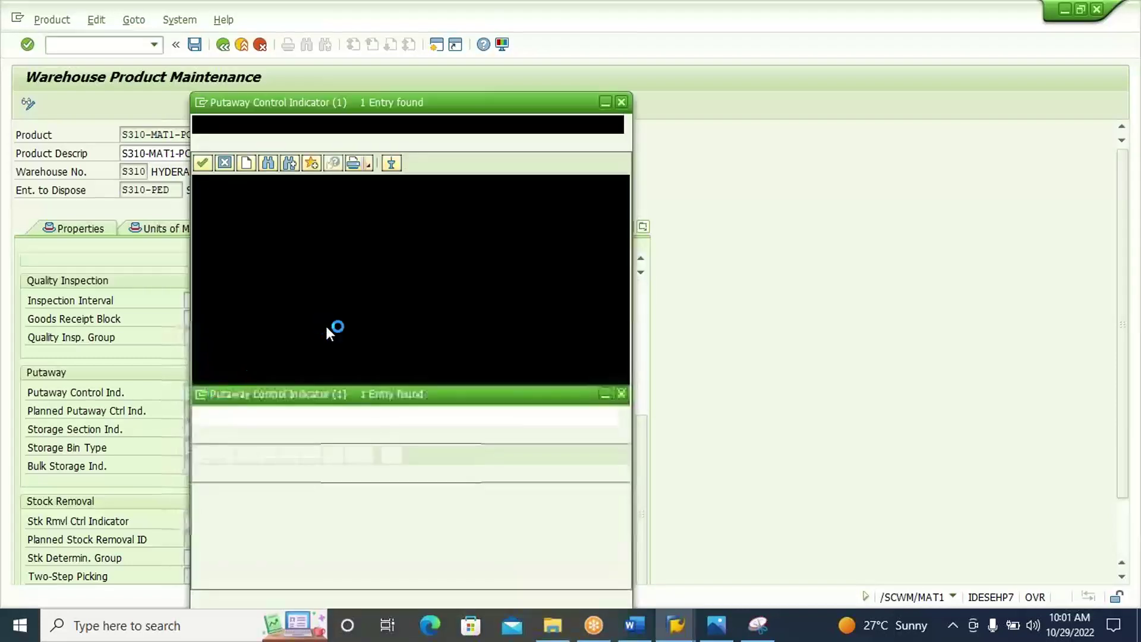
left_click(290, 202)
double_click(290, 201)
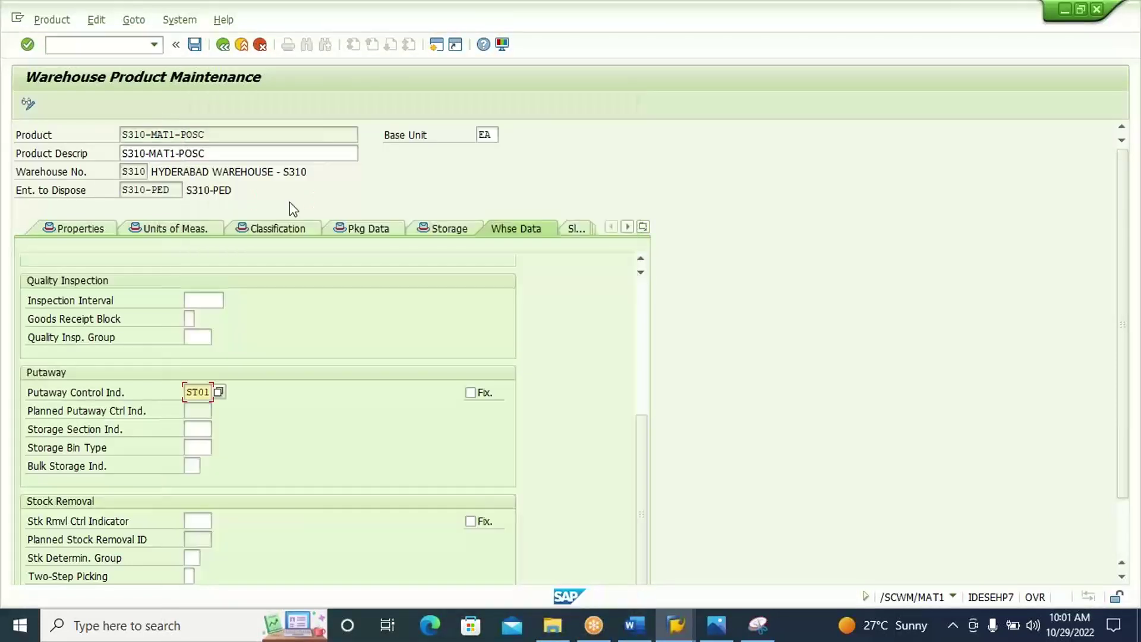
key("Return")
scroll(645, 345, "up", 5)
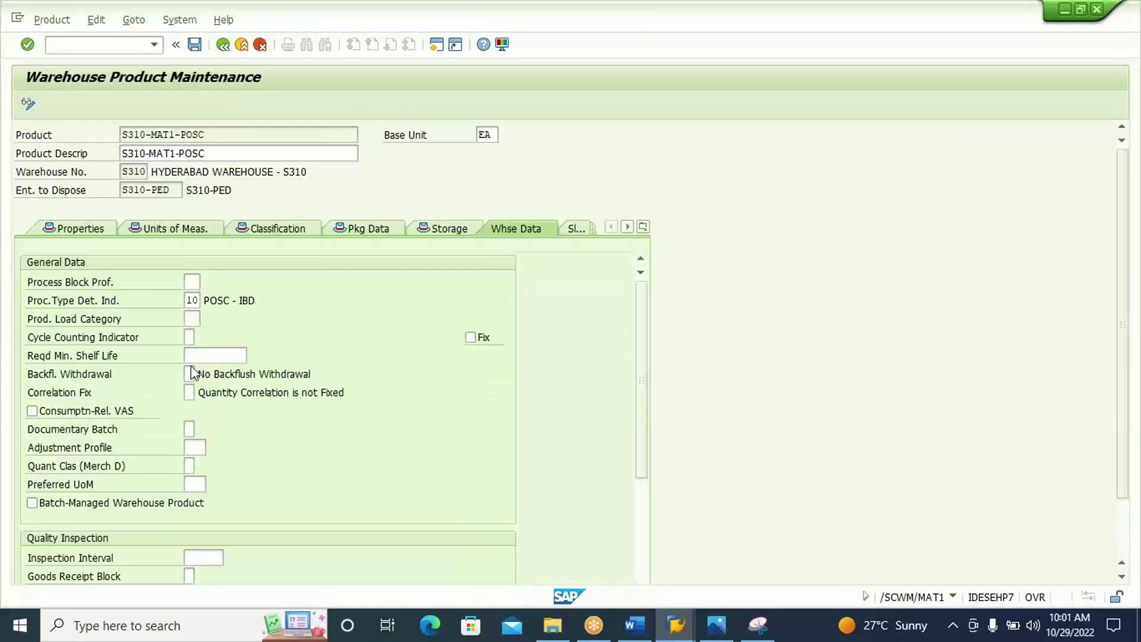
Capture the product maintenance screen, highlight the indicator 10 field, and copy the image.
left_click(758, 624)
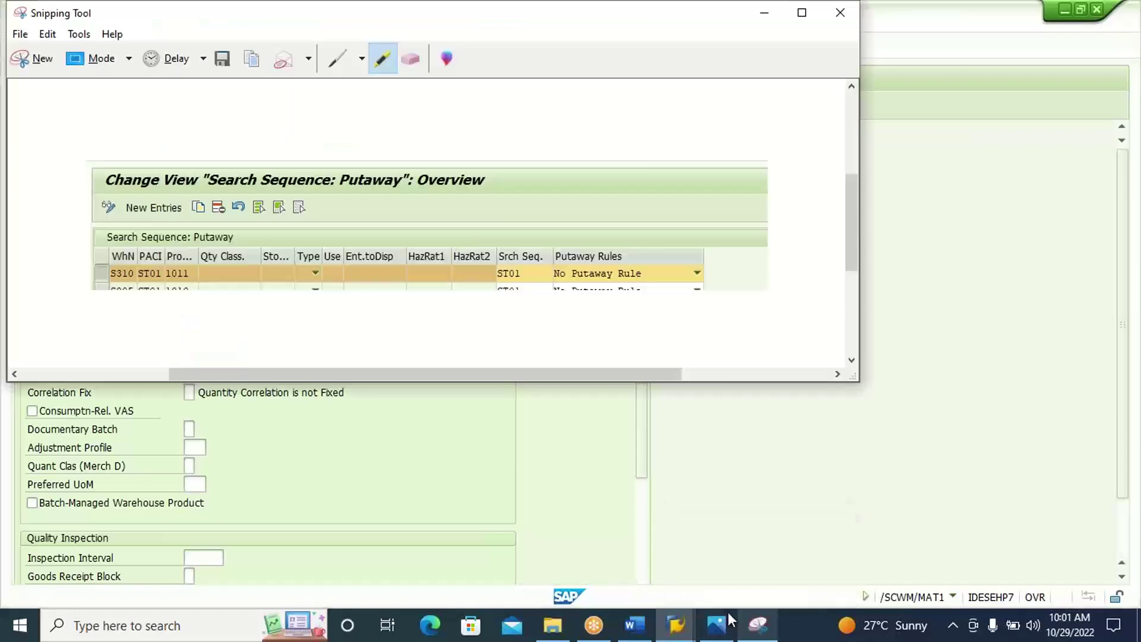
left_click(33, 59)
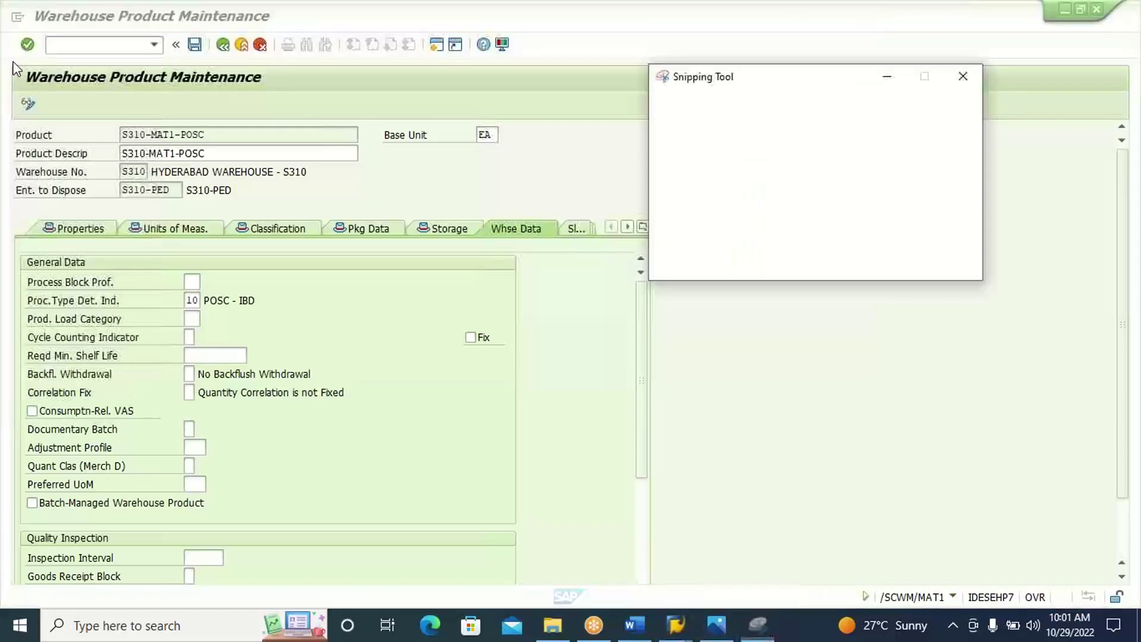
left_click_drag(3, 59, 690, 337)
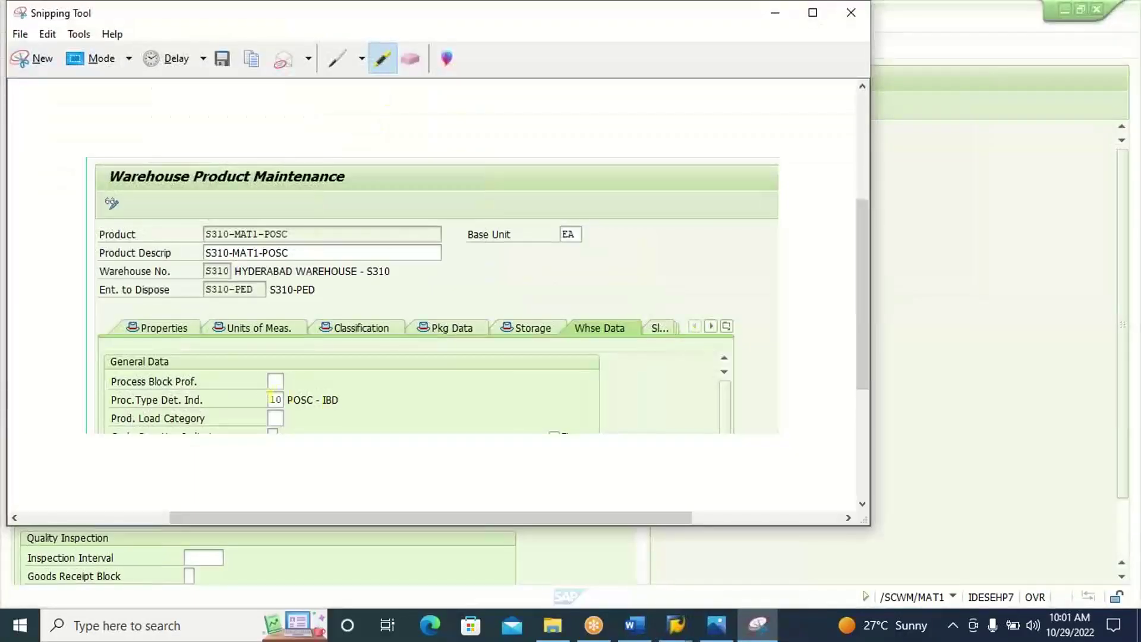
left_click_drag(264, 399, 291, 400)
left_click(249, 60)
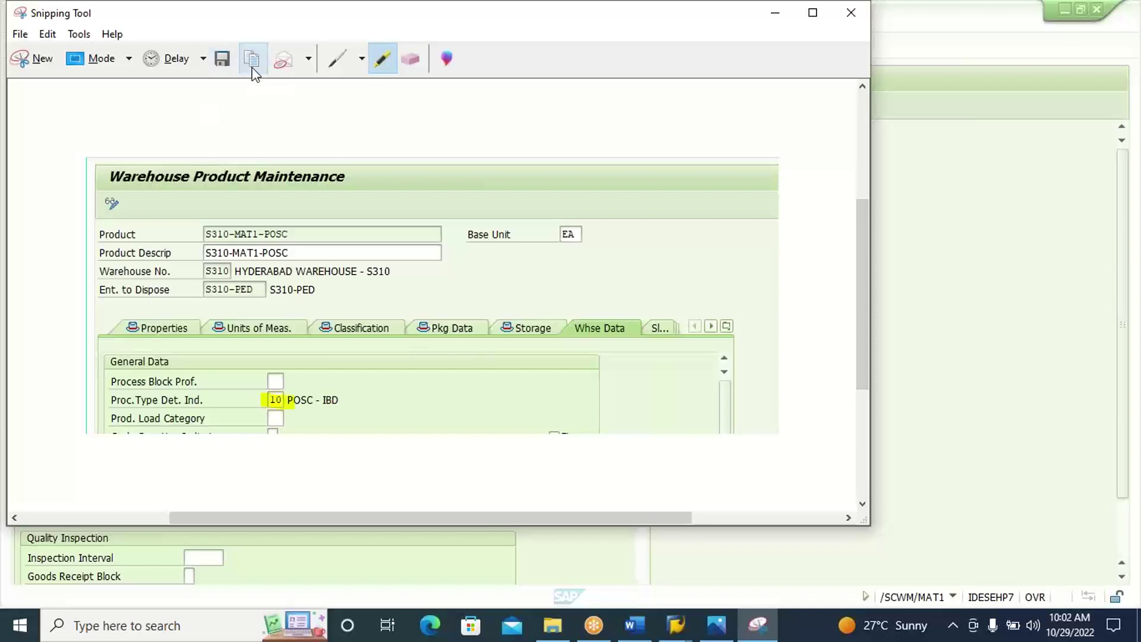
Add a MASTER DATA heading in Word and paste the capture below it.
left_click(634, 625)
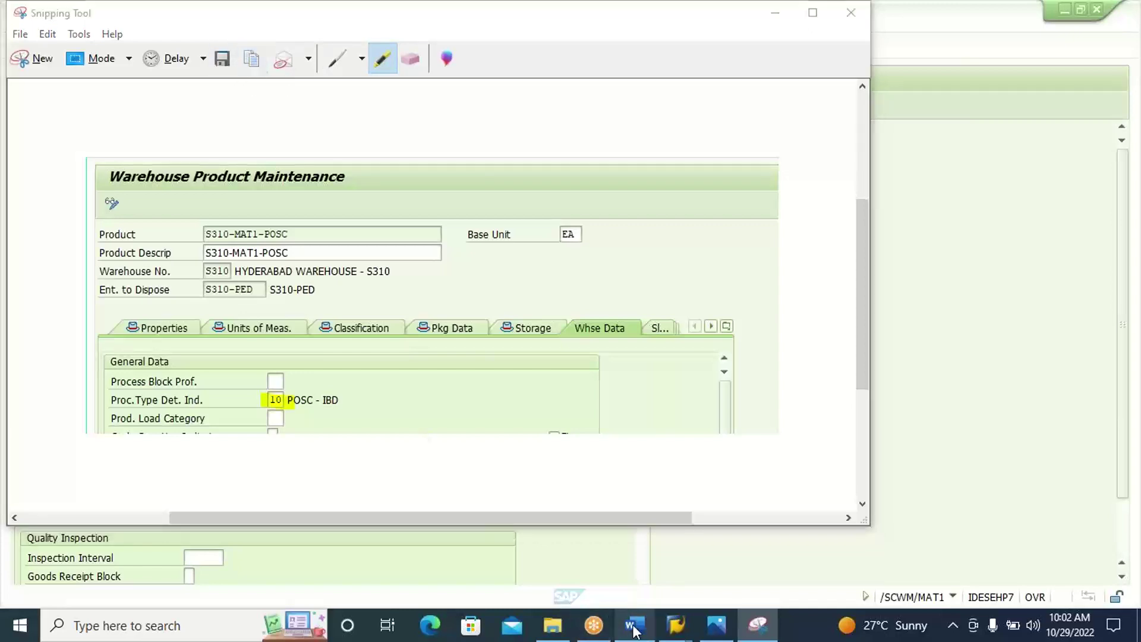
type("MASTER")
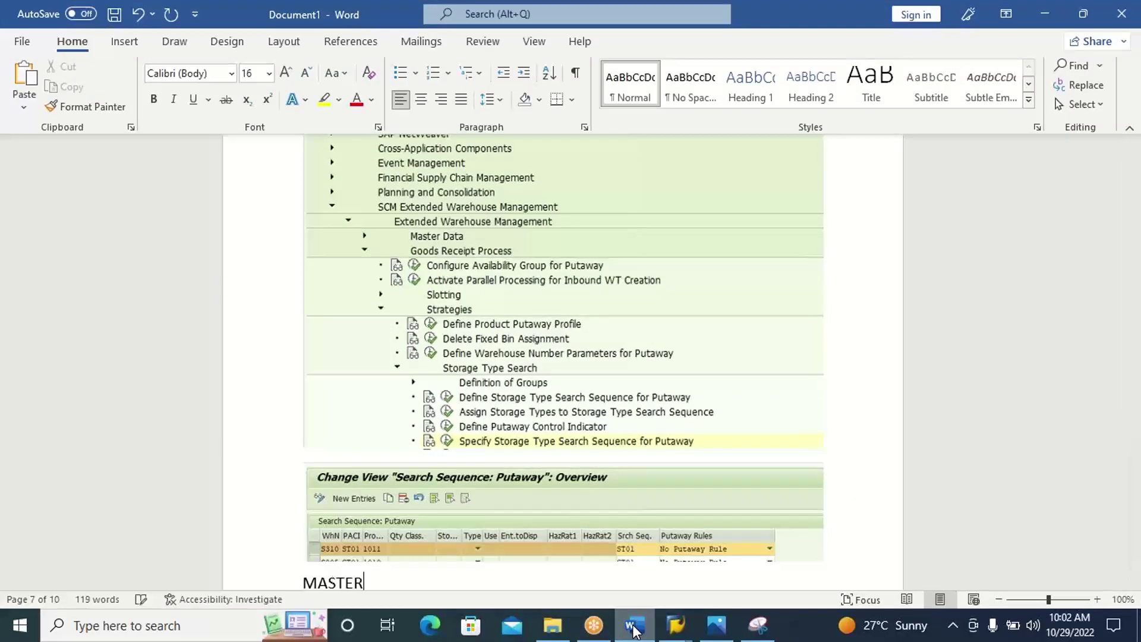
type(" DATA")
key("Return")
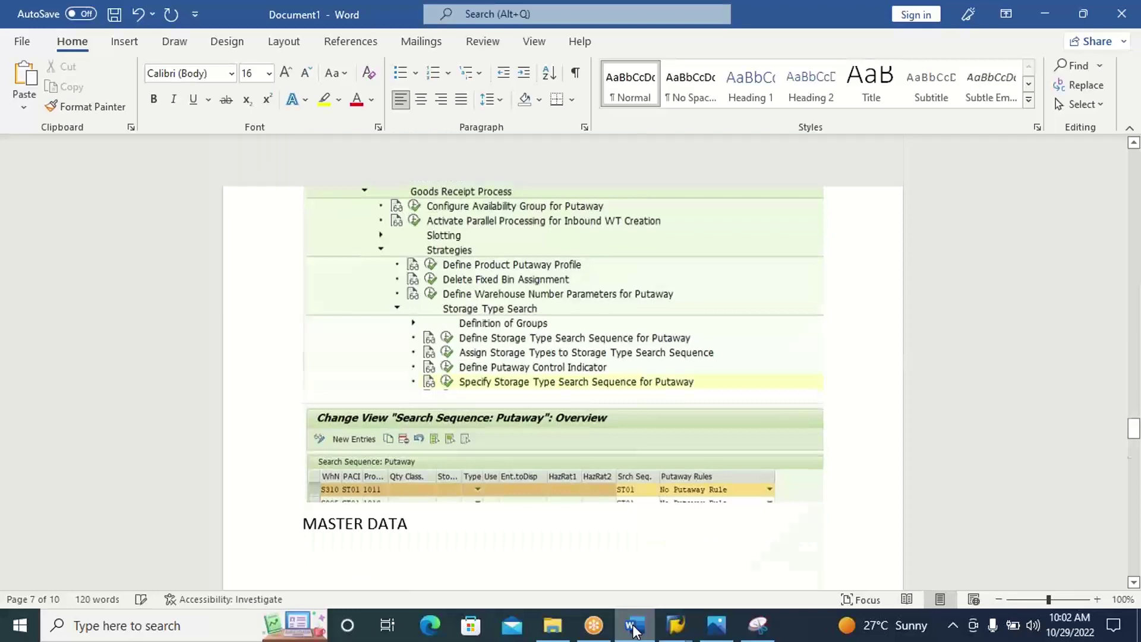
key("ctrl+v")
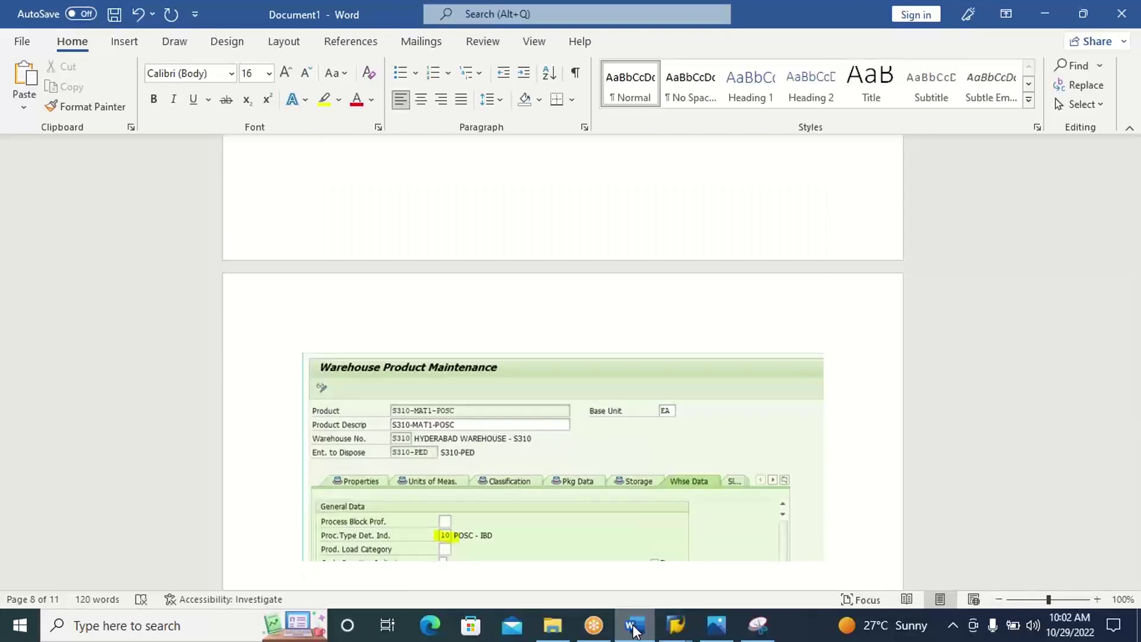
left_click(634, 629)
Save warehouse product S310-MAT1-POSC and leave to the main menu with /N.
left_click(1044, 134)
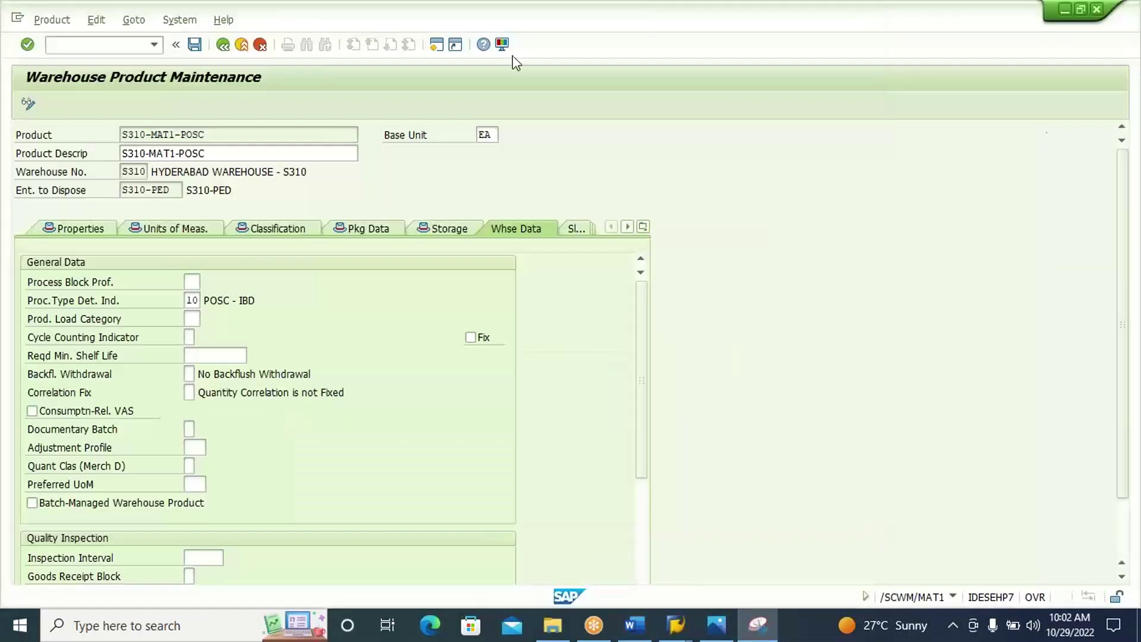
left_click(195, 44)
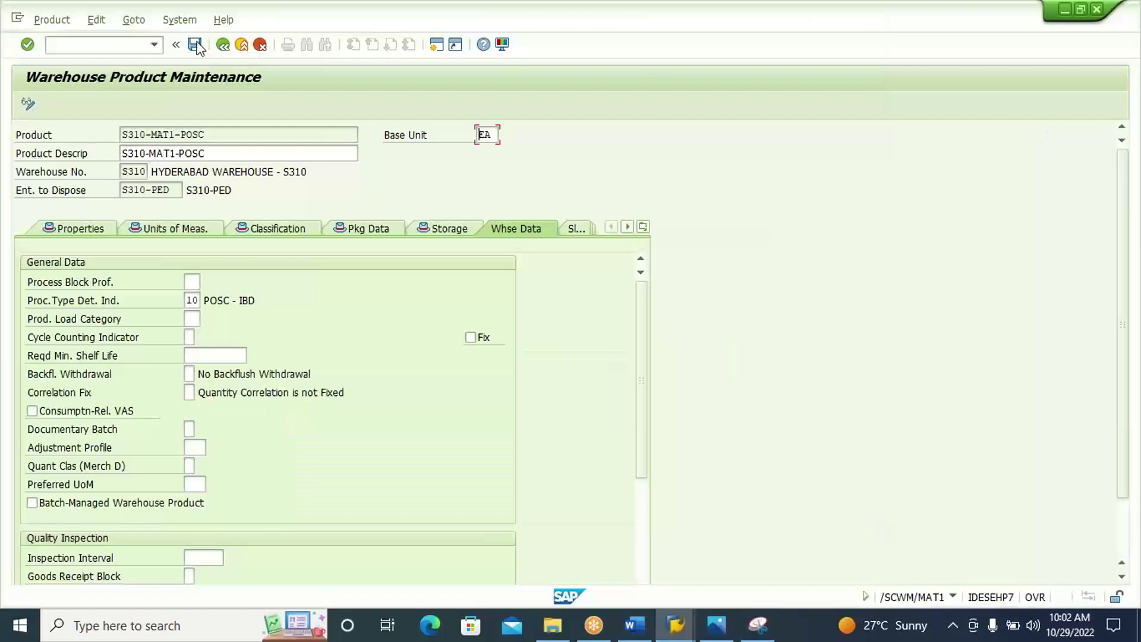
left_click(127, 44)
type("/N")
key("Return")
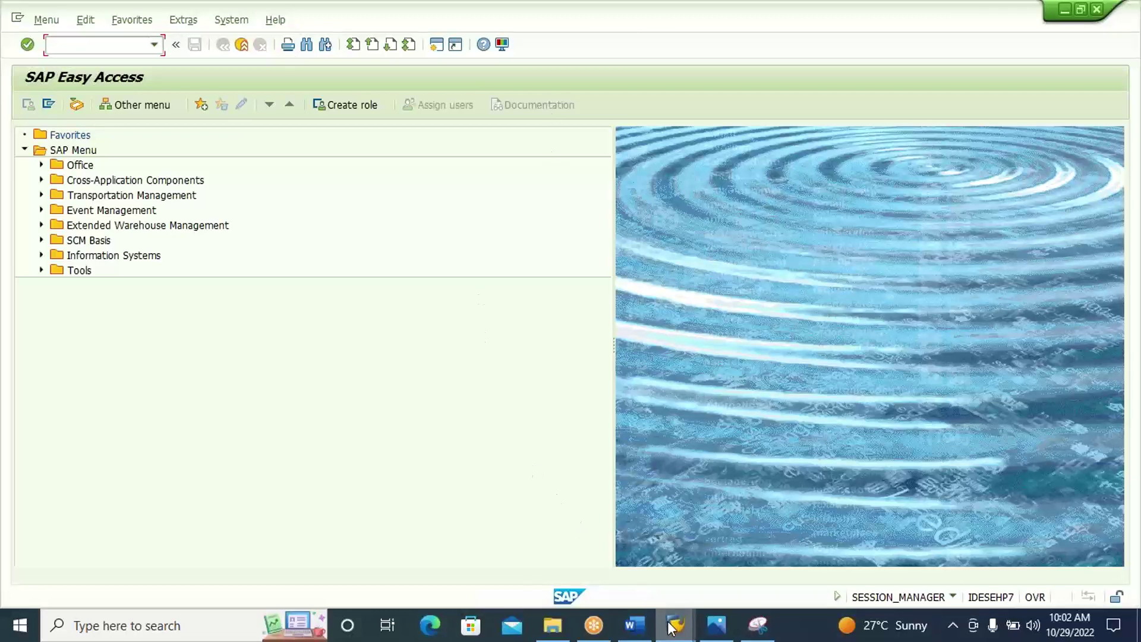
In the ECC integration model session, begin entering the ME21N transaction.
mouse_move(670, 624)
left_click(805, 538)
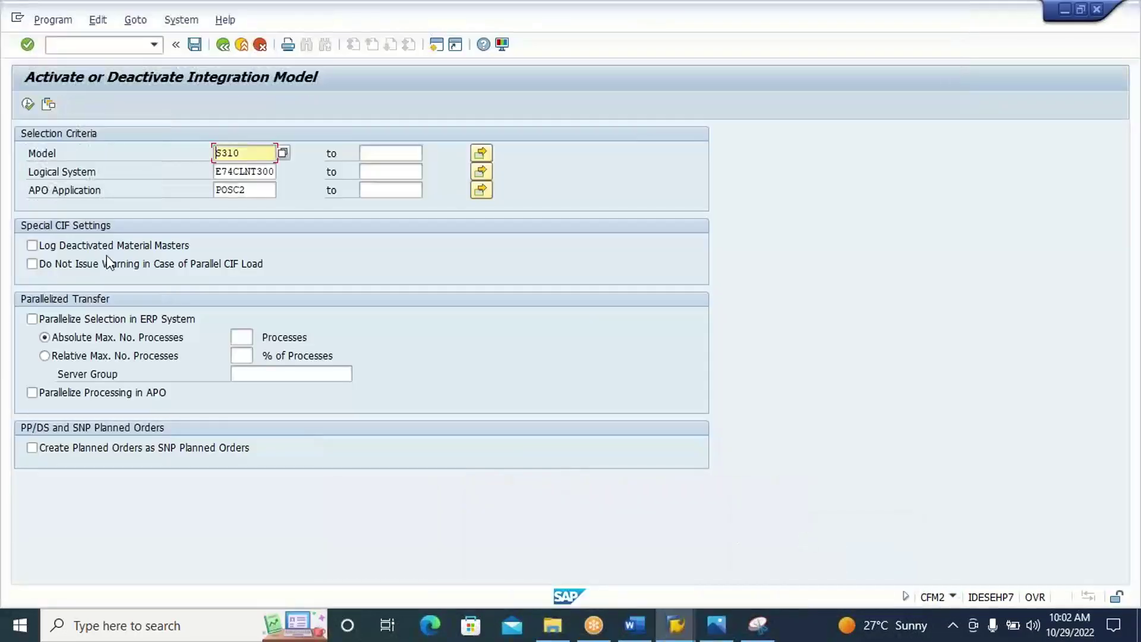
left_click(91, 44)
type("/NME21N")
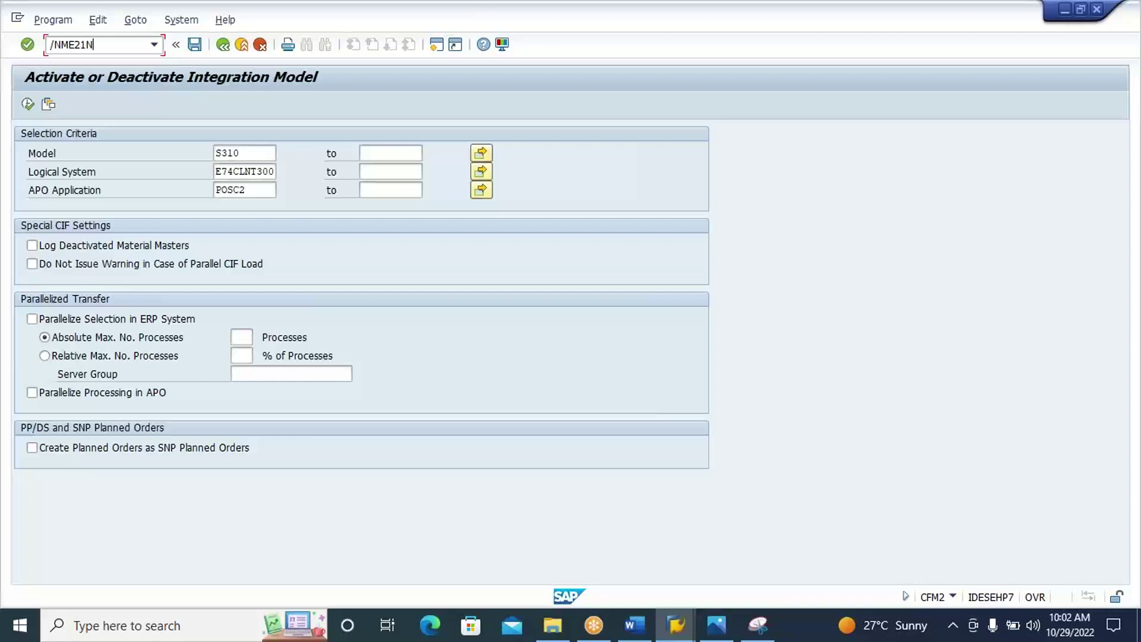
Start a purchase order for vendor VEN1-S310, purchasing org S310, group 000, company code WM63.
key("Return")
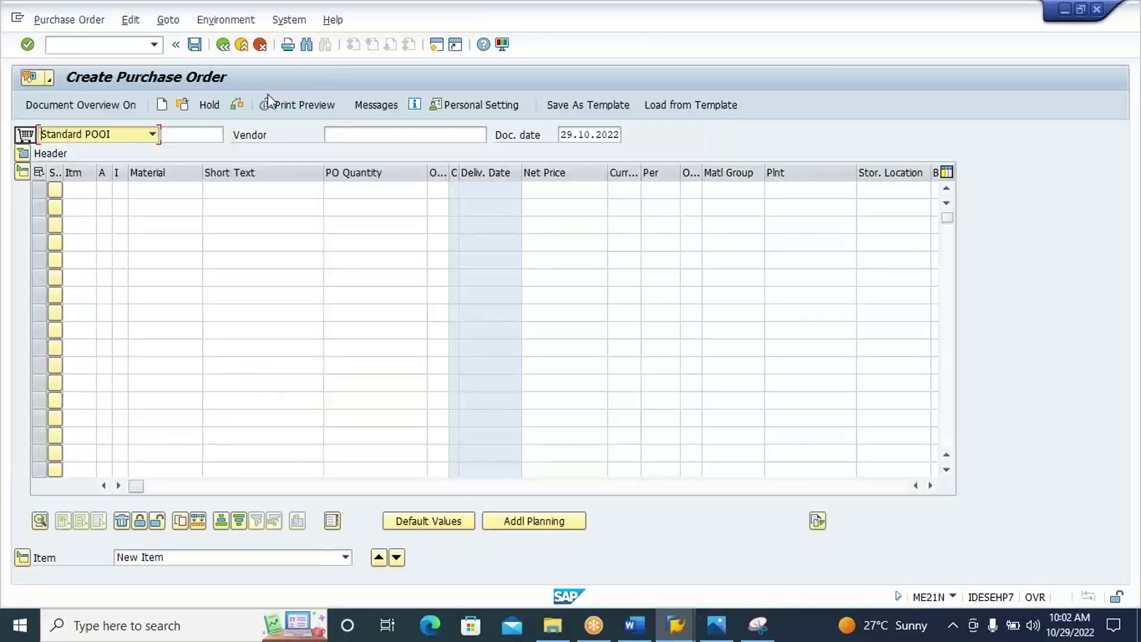
left_click(357, 133)
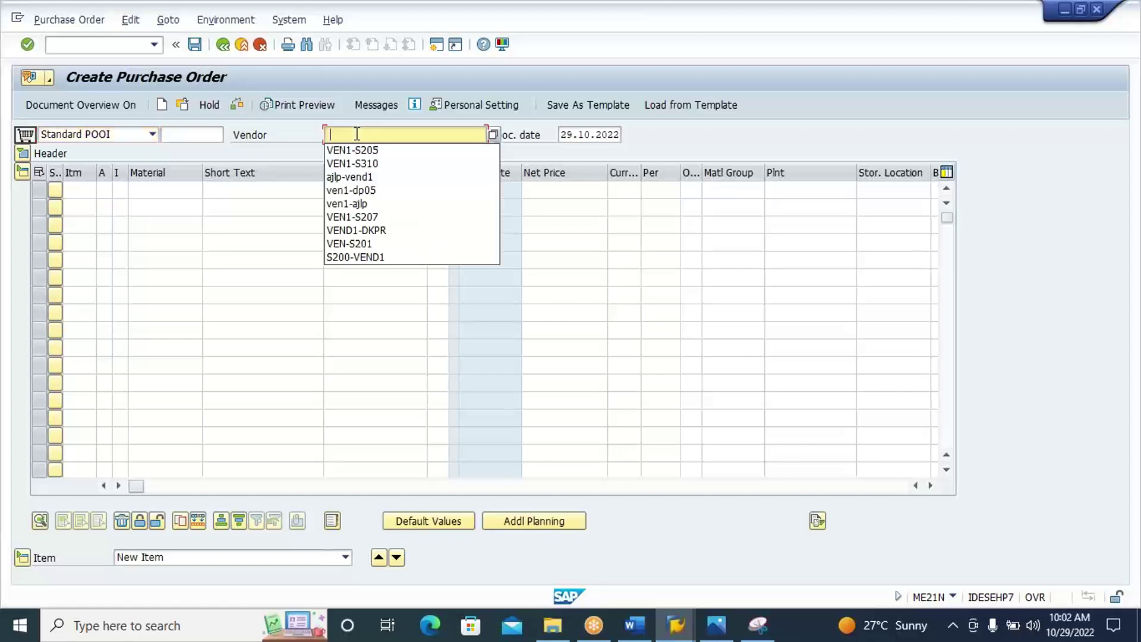
left_click(381, 161)
key("Return")
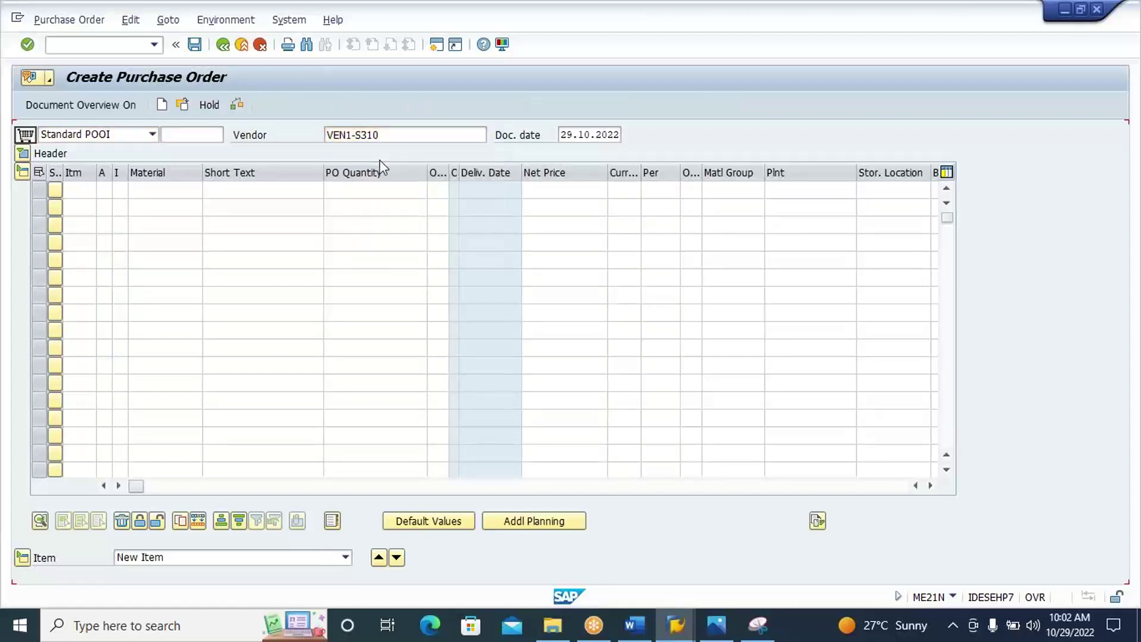
left_click(144, 190)
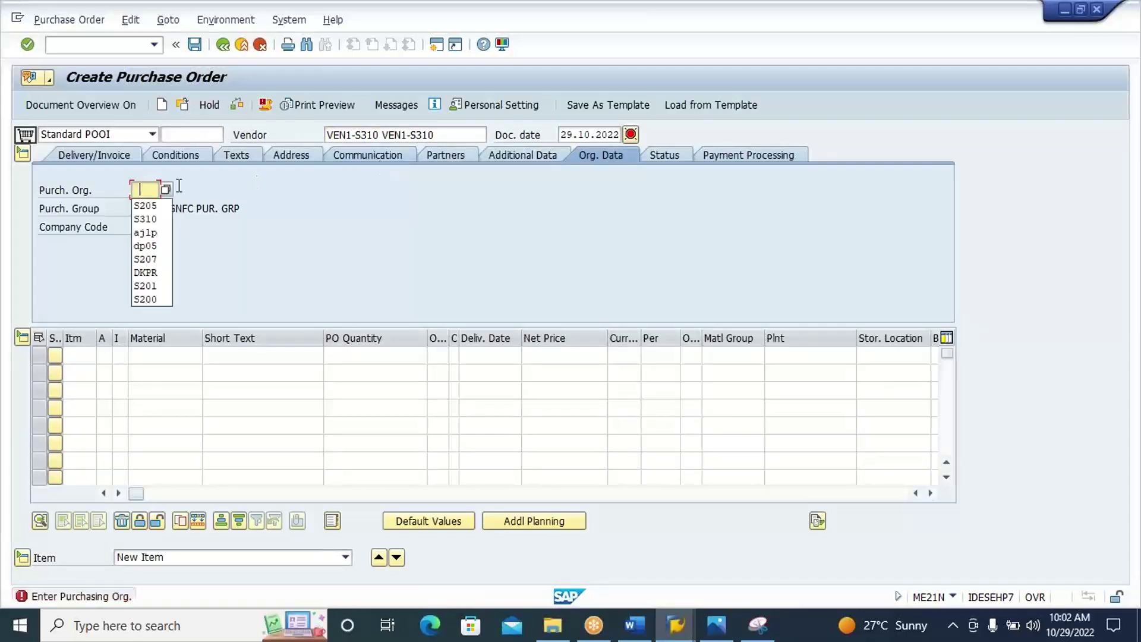
left_click(152, 220)
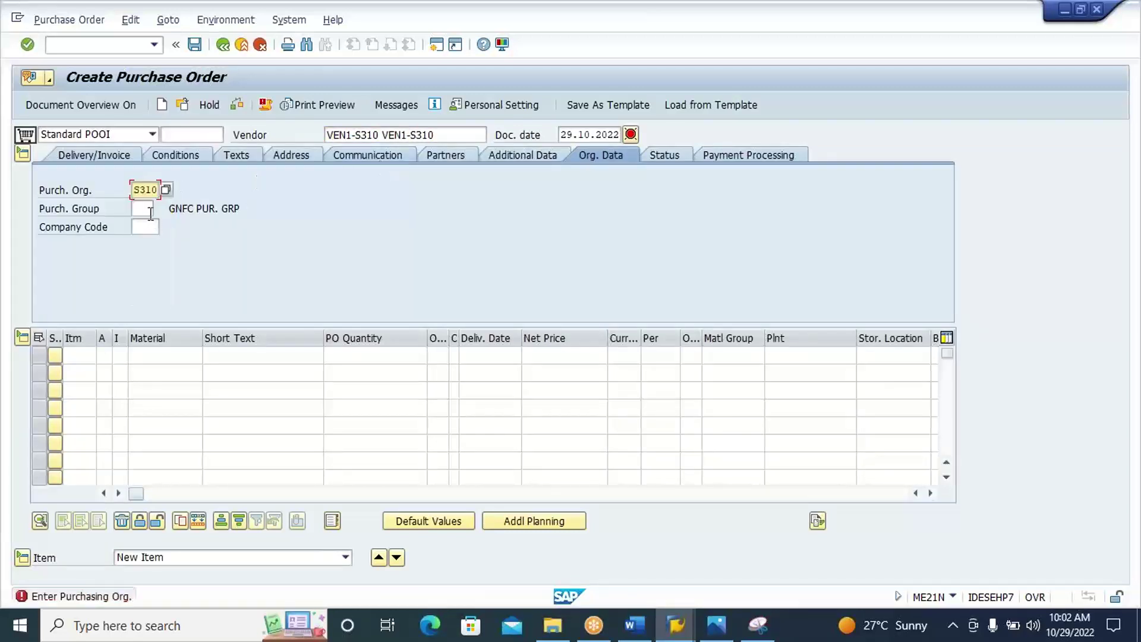
left_click(150, 211)
left_click(148, 223)
left_click(150, 225)
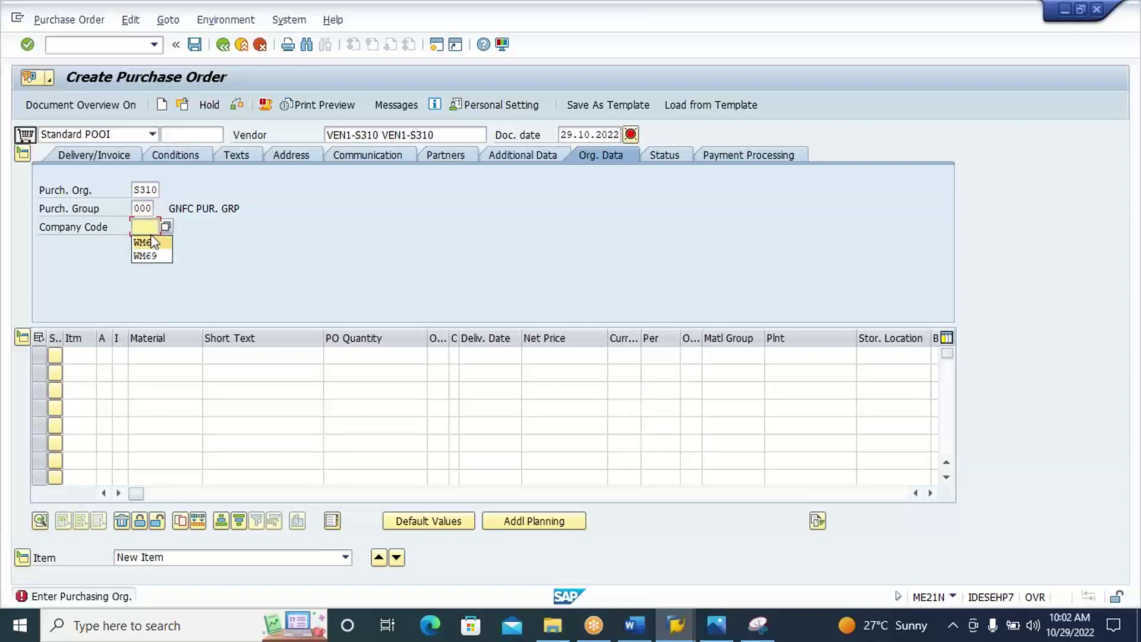
left_click(153, 244)
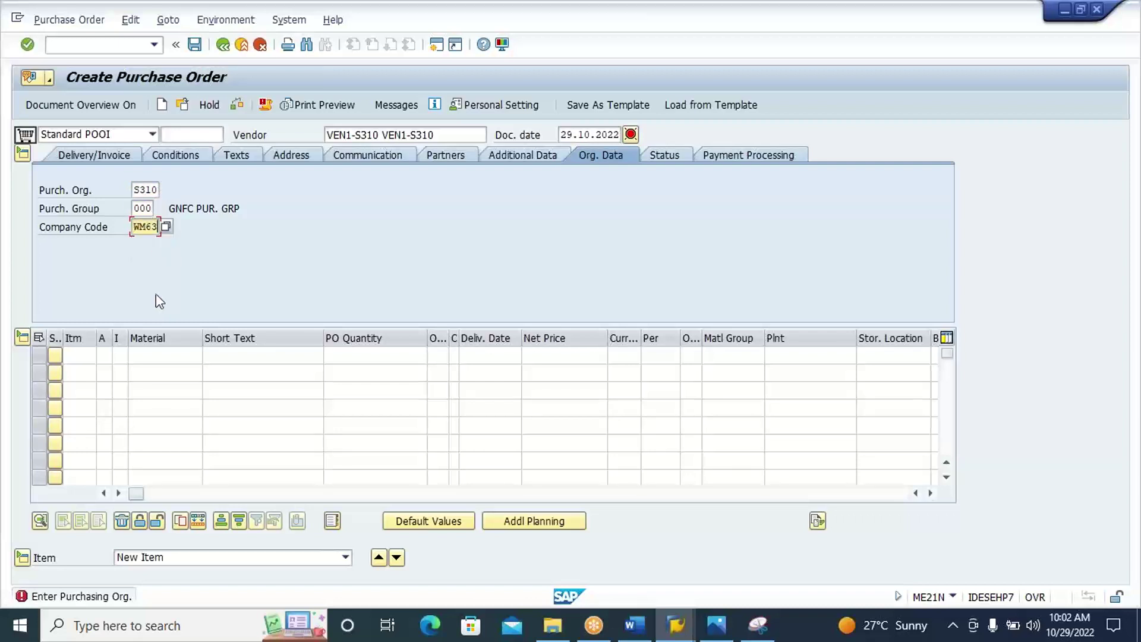
Search materials matching S310* and choose S310-MAT1-POSC for the first item.
left_click(164, 355)
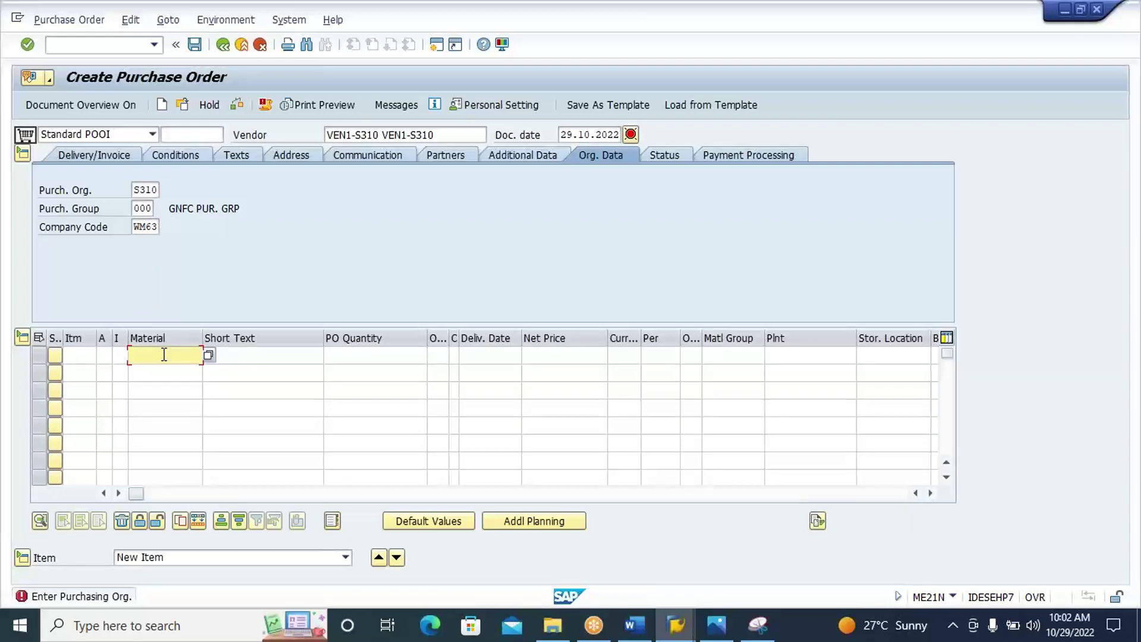
left_click(635, 627)
left_click(635, 627)
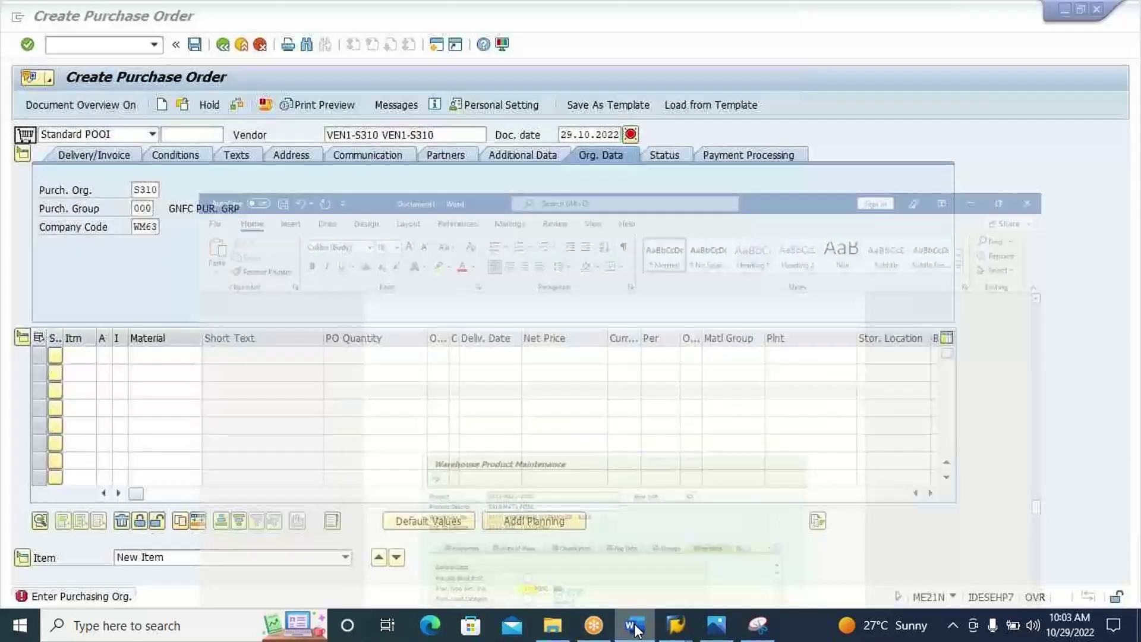
type("S")
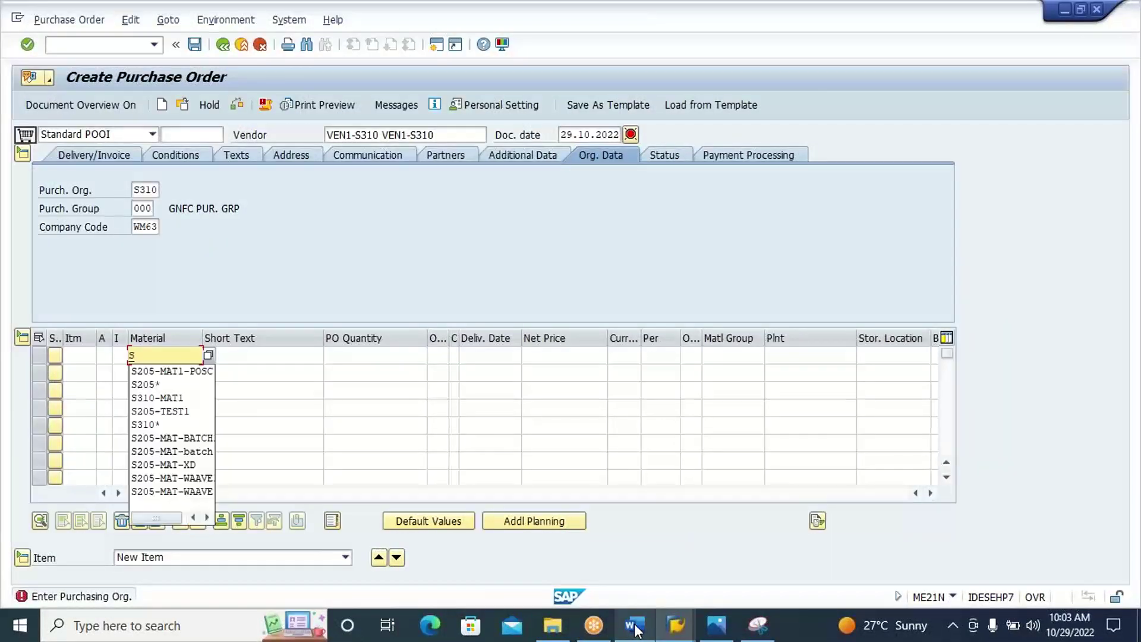
type("310")
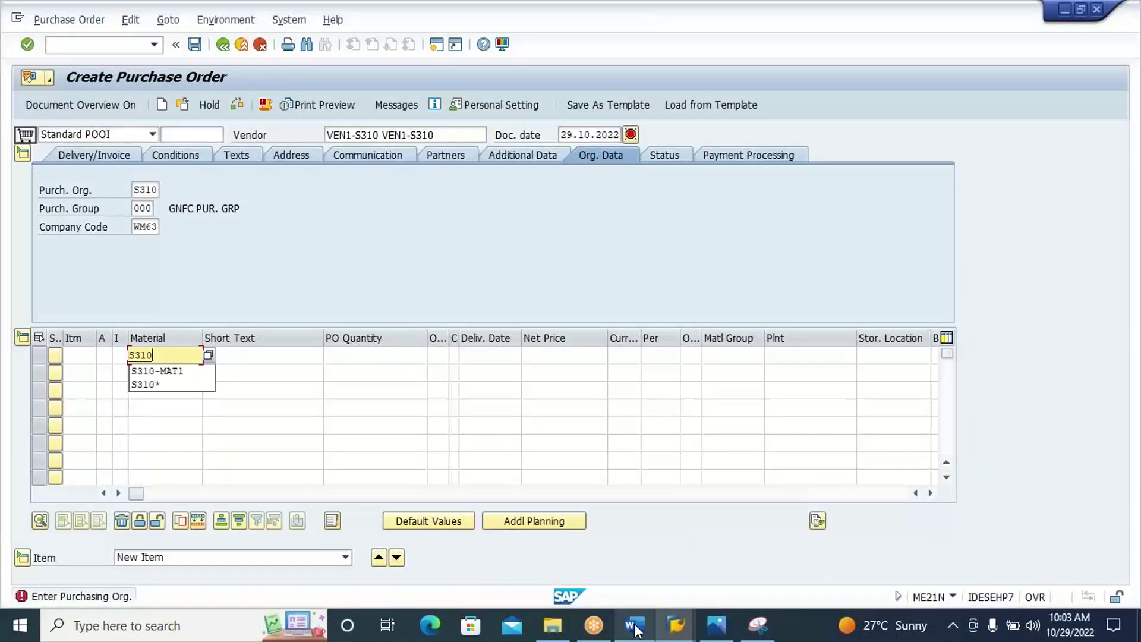
type("*")
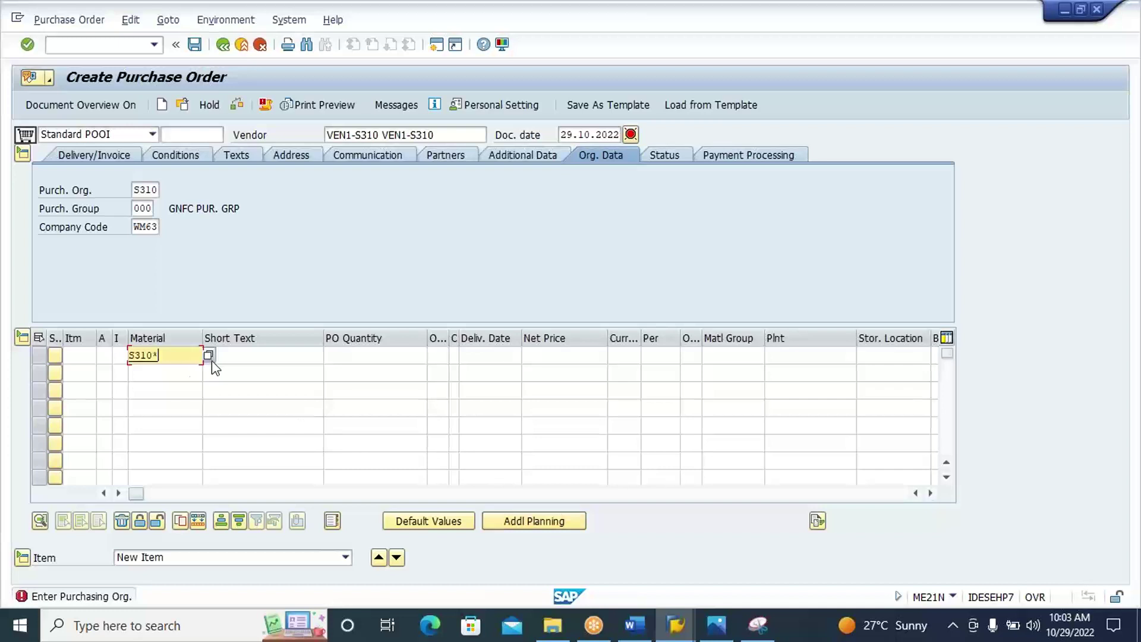
left_click(209, 355)
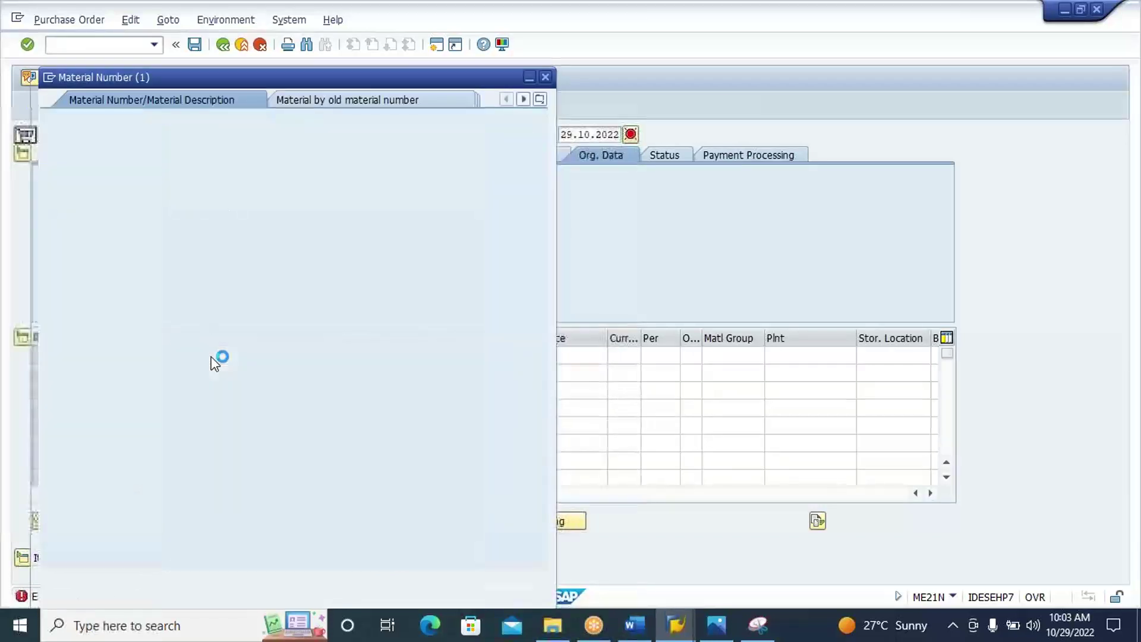
key("Return")
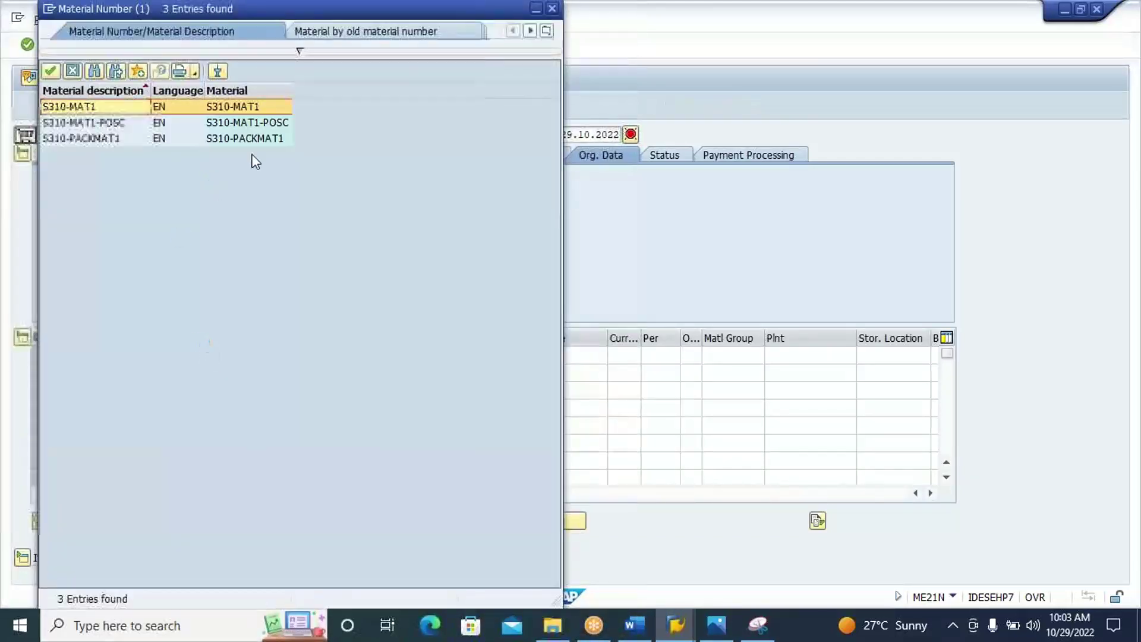
double_click(274, 123)
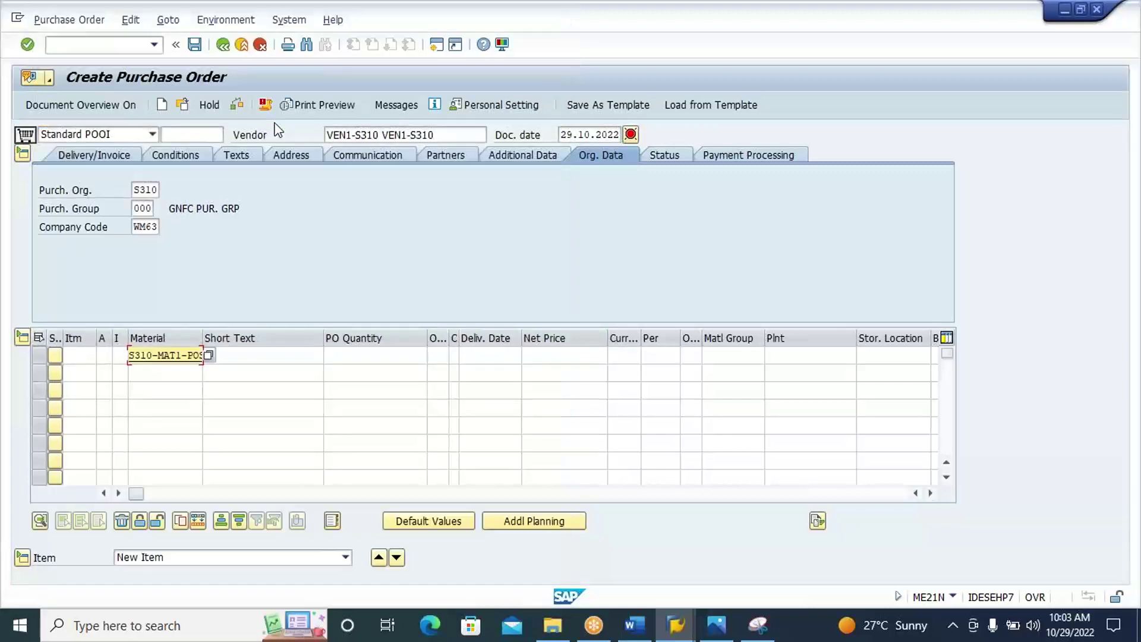
Give the item plant S310 and storage location rod1.
left_click(390, 354)
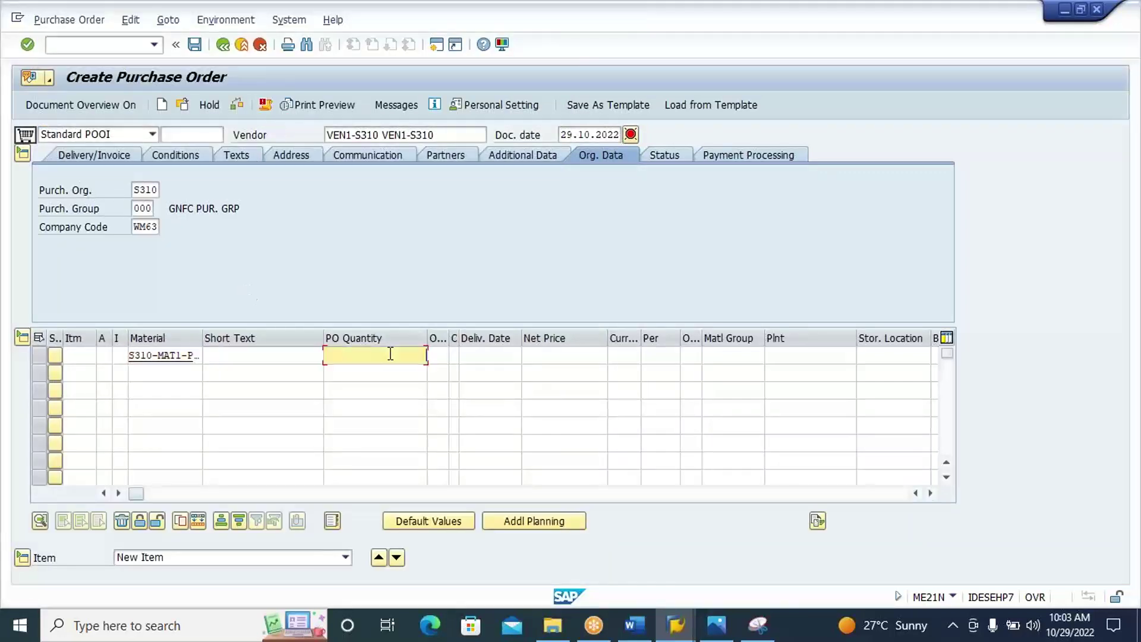
key("Tab")
key("Tab")
key("Tab")
key("Tab")
key("Tab")
key("Tab")
key("Tab")
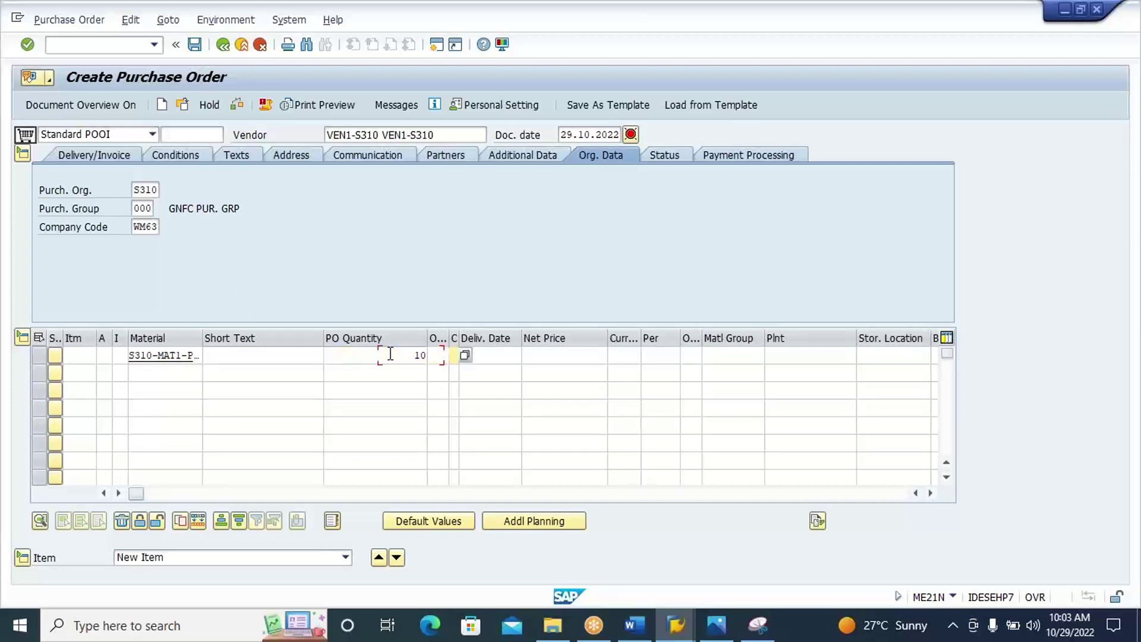
key("Tab")
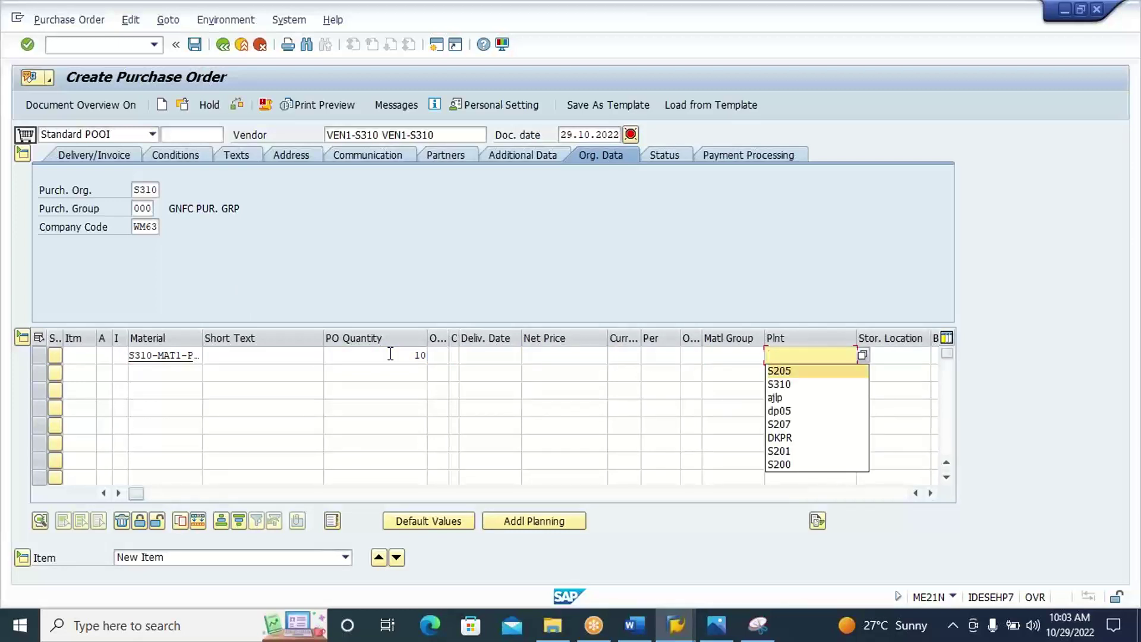
key("Down")
key("Down")
key("Return")
key("Tab")
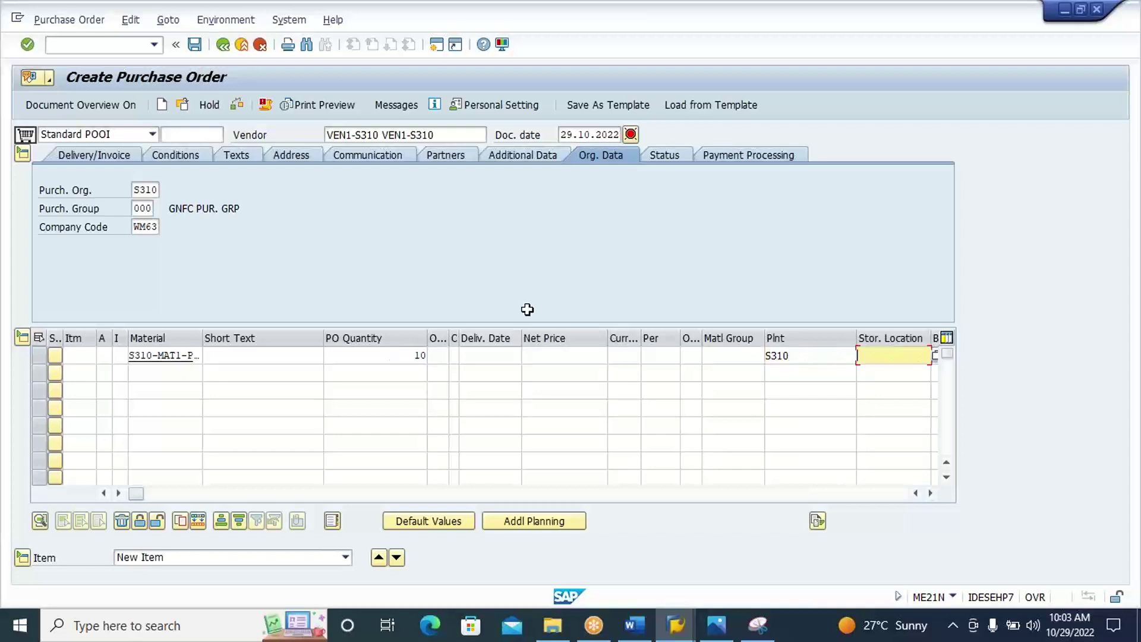
type("RO")
key("Down")
key("Return")
key("Return")
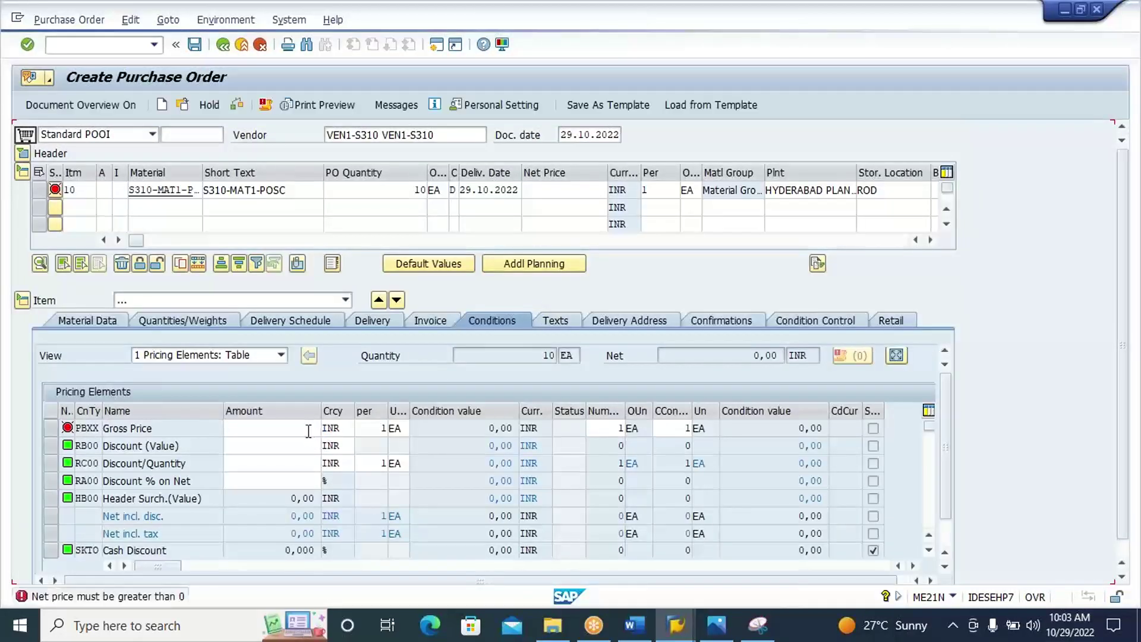
Set the item's gross price to 100 and confirmation control to Inbound Delivery WMS.
left_click(309, 428)
type("1")
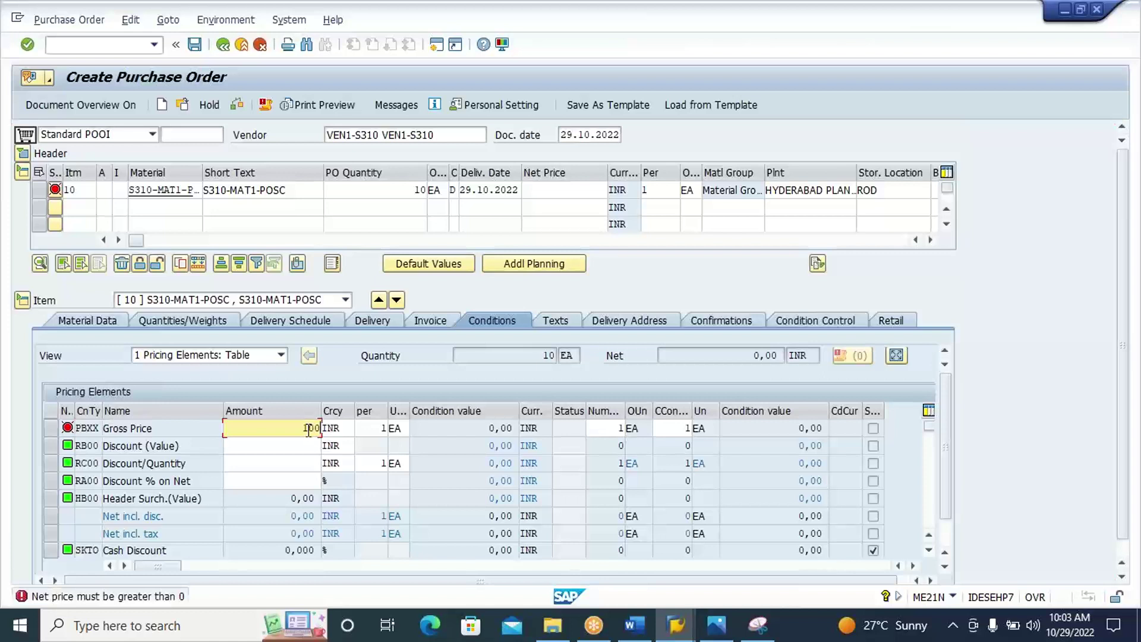
type("00")
key("Return")
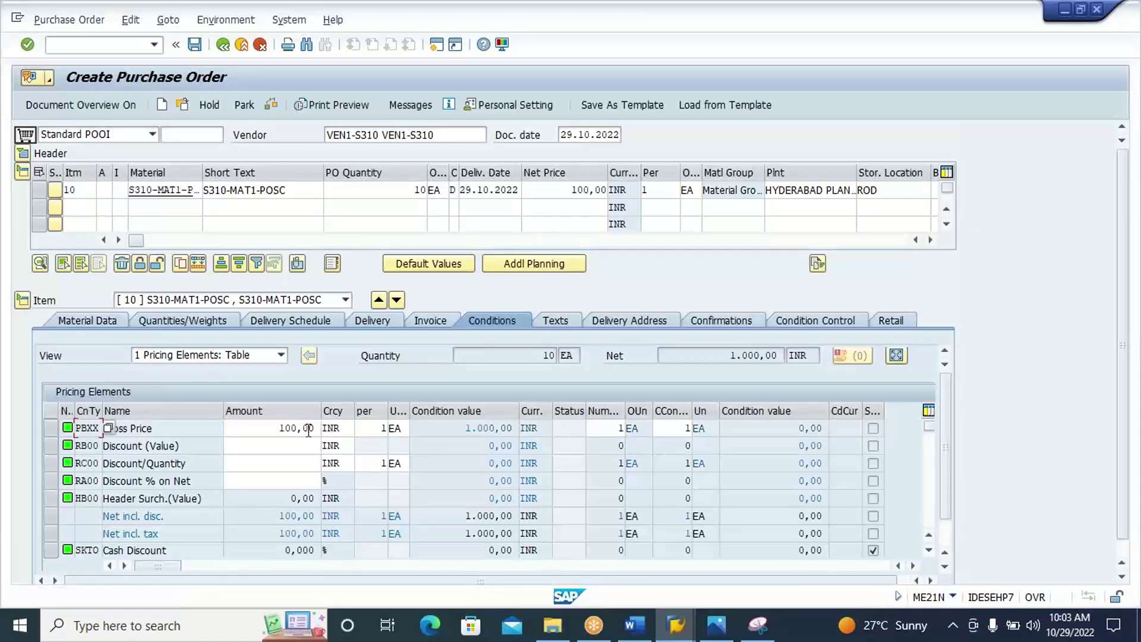
left_click(715, 322)
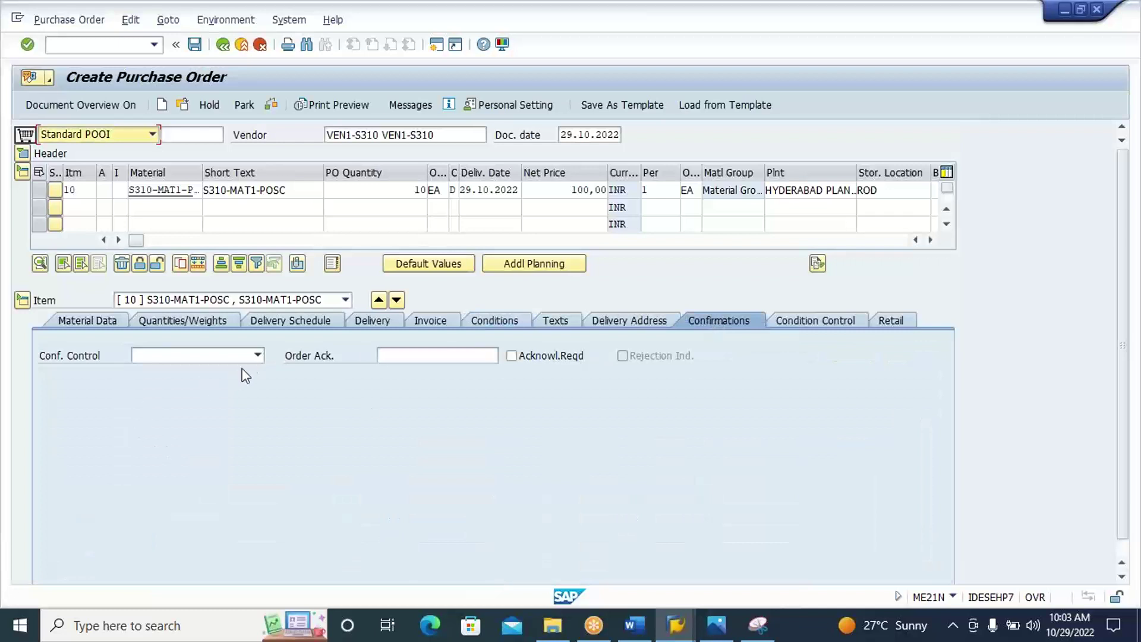
left_click(259, 355)
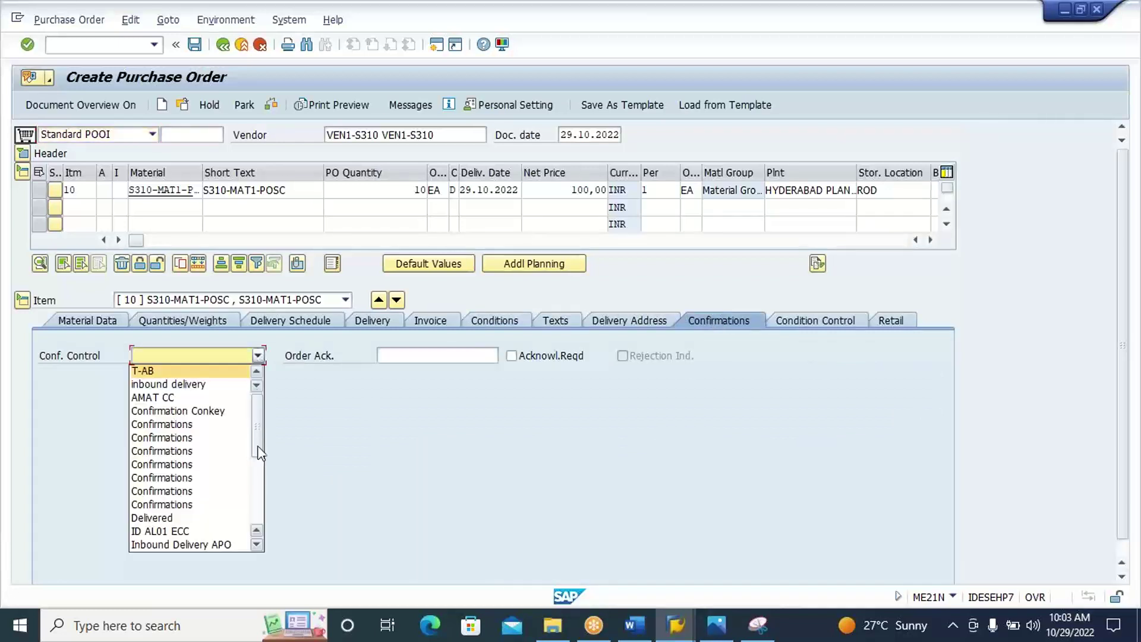
scroll(258, 469, "down", 4)
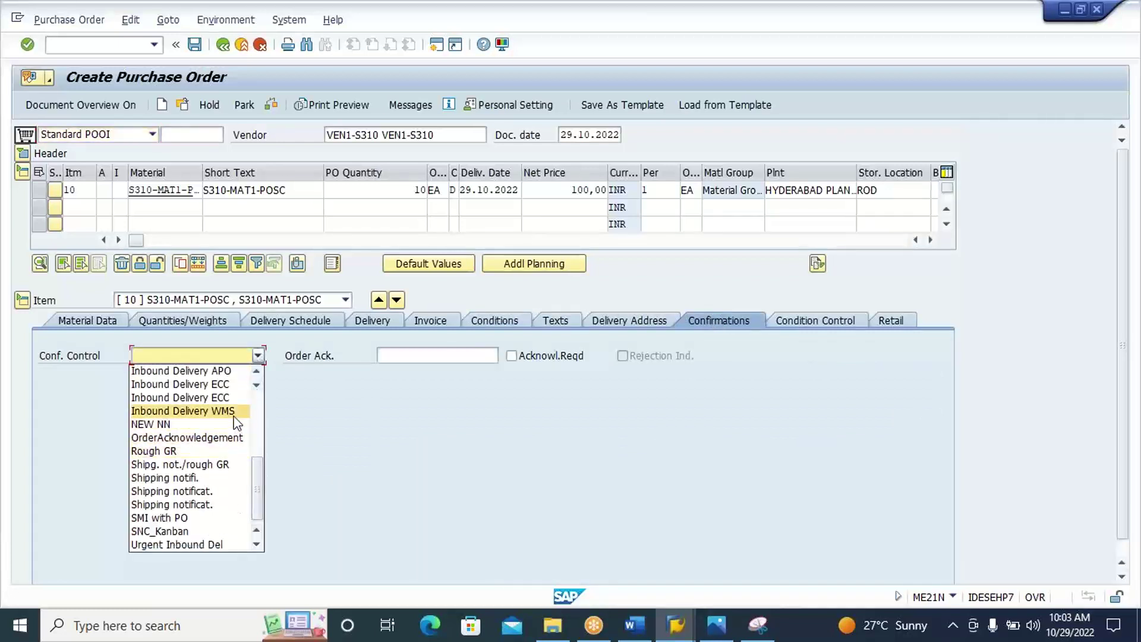
left_click(237, 411)
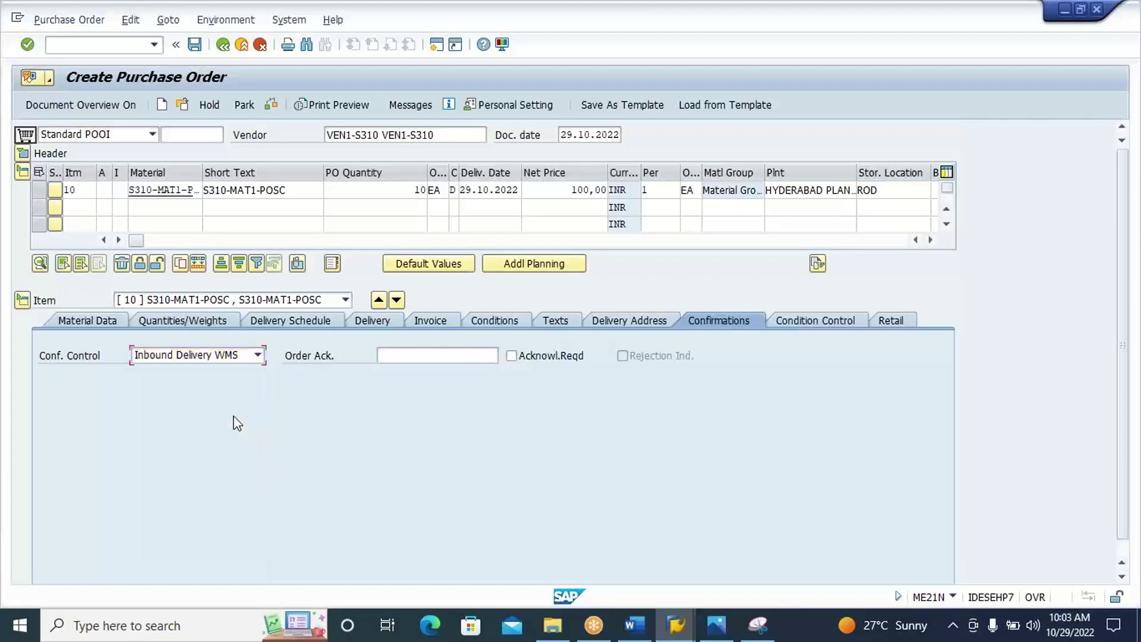
Save the purchase order and copy its creation message text.
left_click(194, 45)
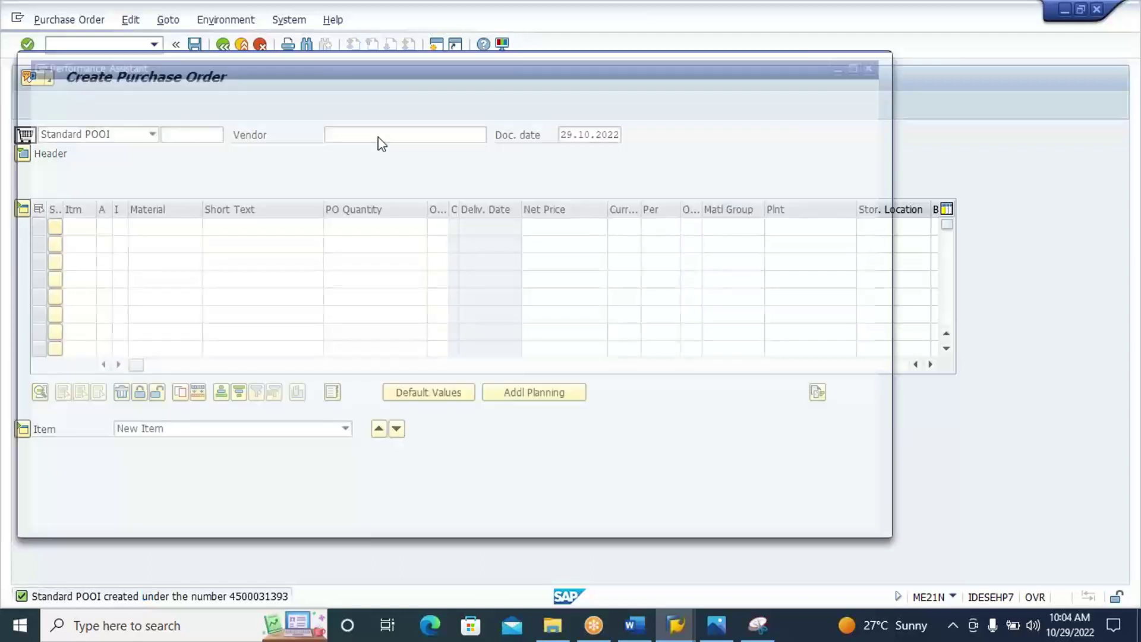
left_click_drag(419, 122, 66, 123)
key("ctrl+c")
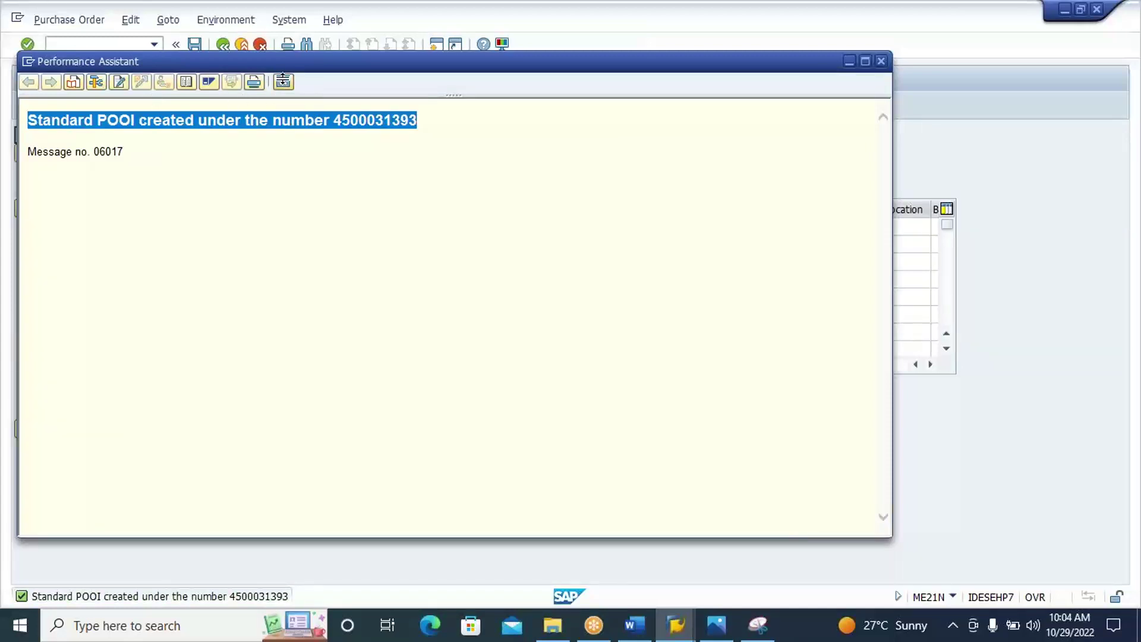
left_click(881, 61)
Add a TESTING: line in the Word notes with the purchase order message pasted beneath it.
left_click(635, 627)
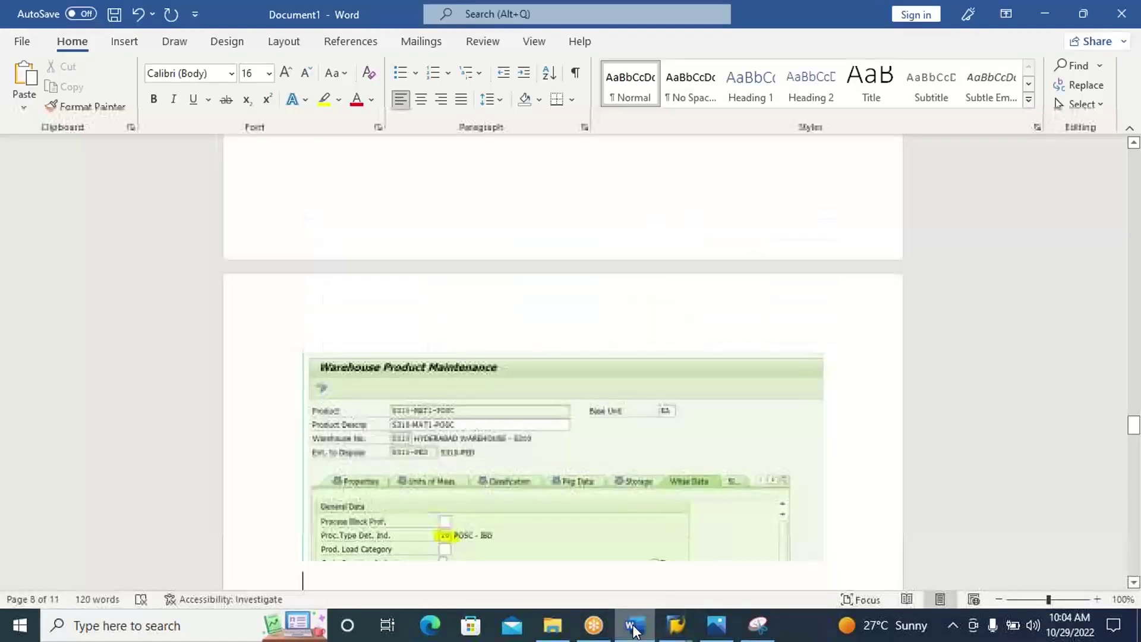
type("TE")
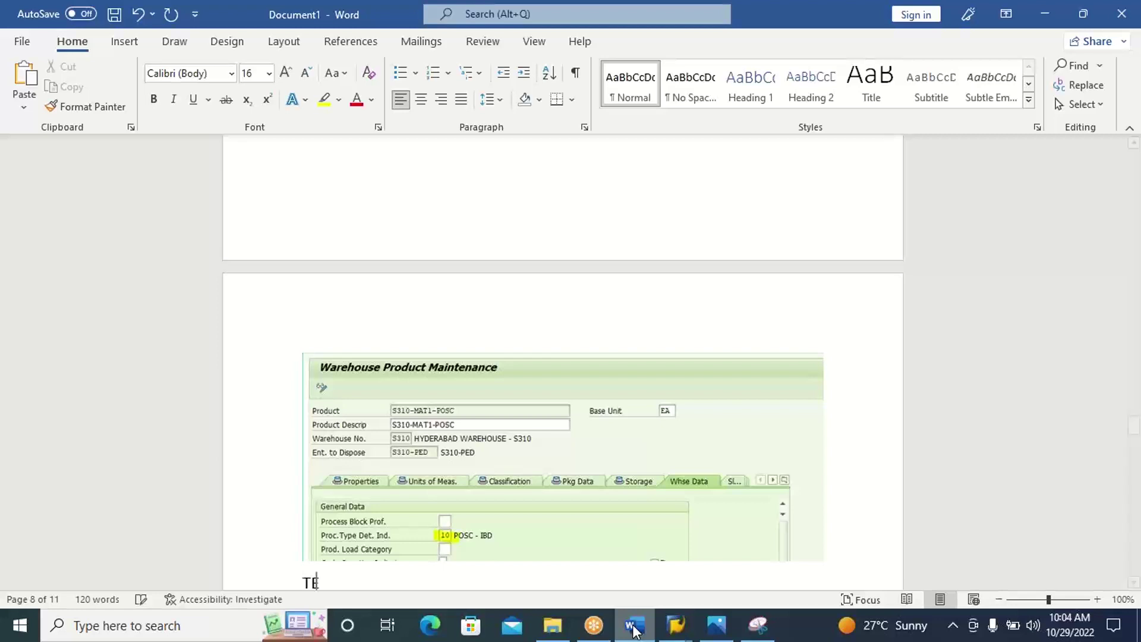
type("STING:")
key("Return")
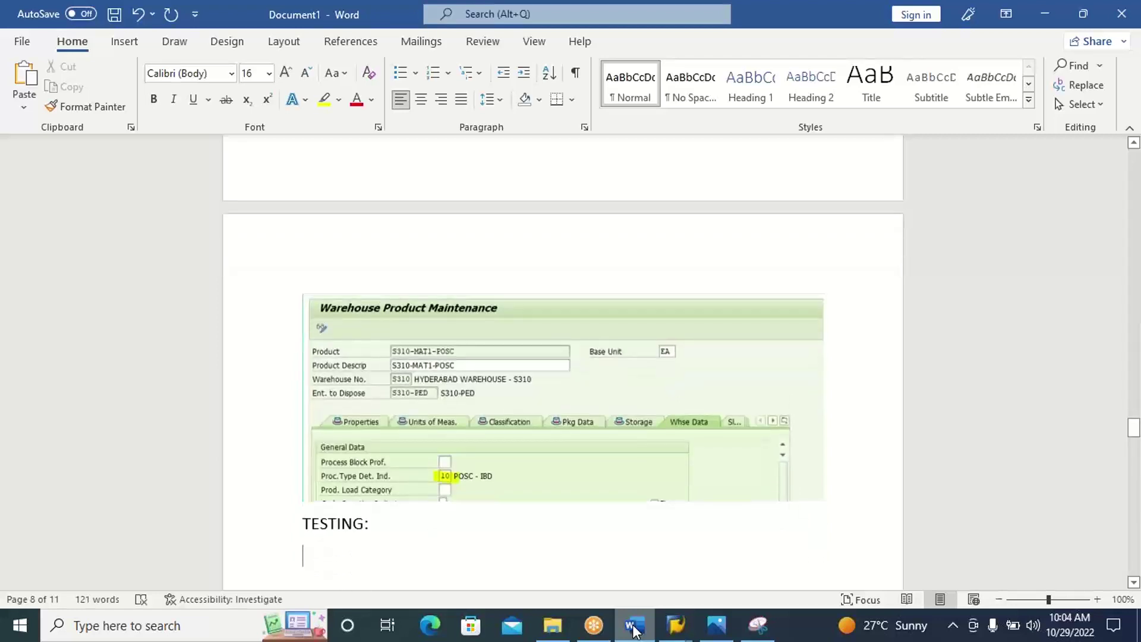
key("ctrl+v")
key("Return")
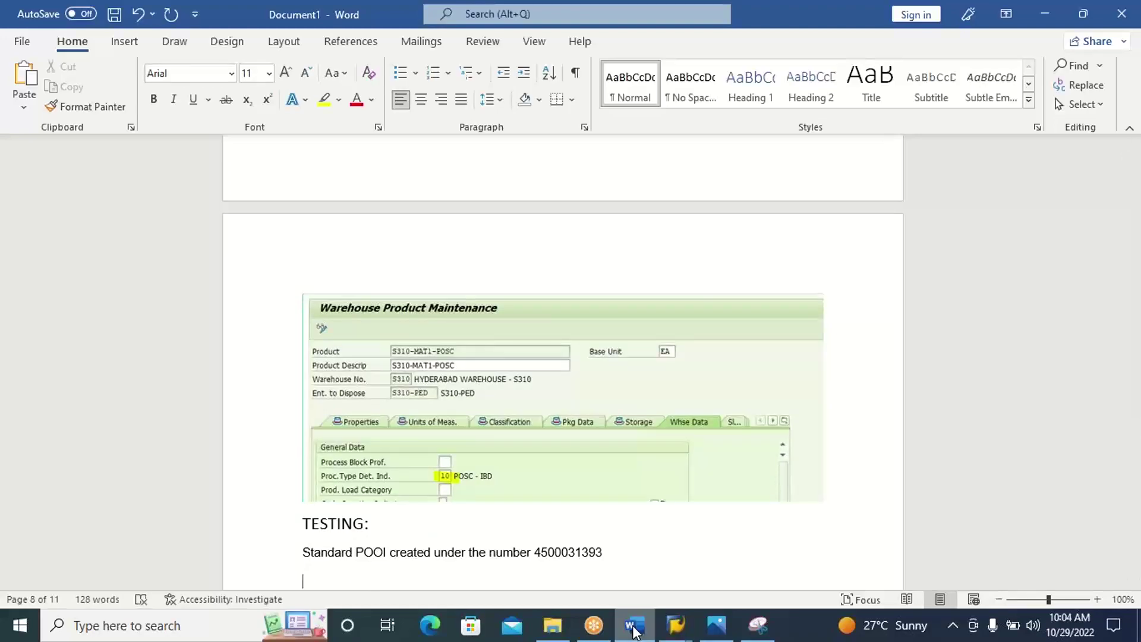
left_click(634, 629)
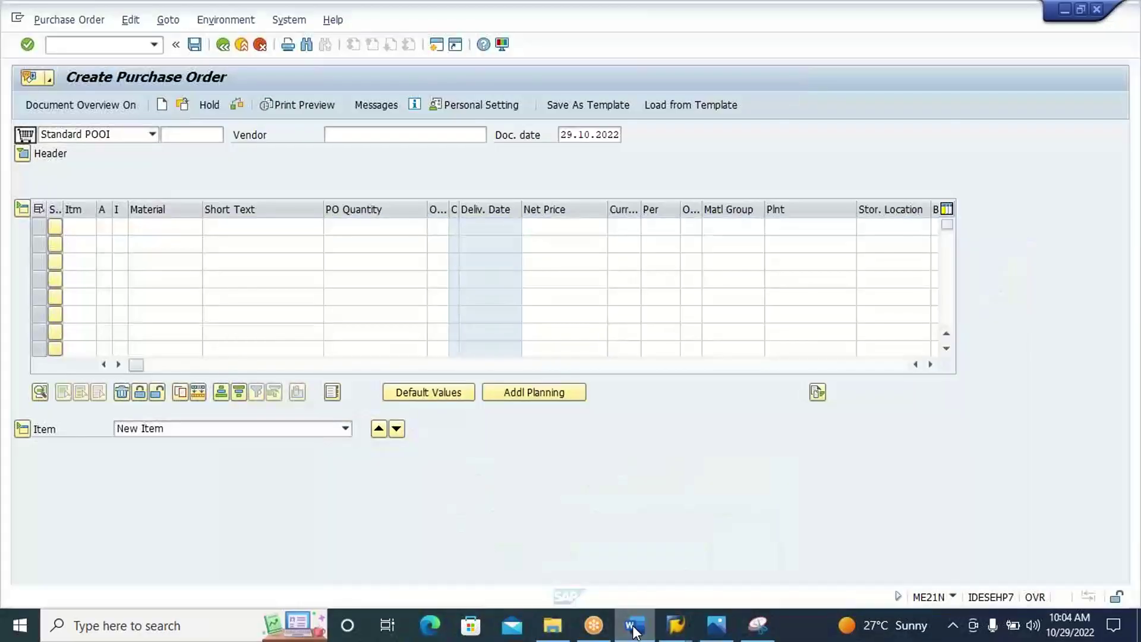
Create an inbound delivery from the purchase order with VL31N.
left_click(130, 47)
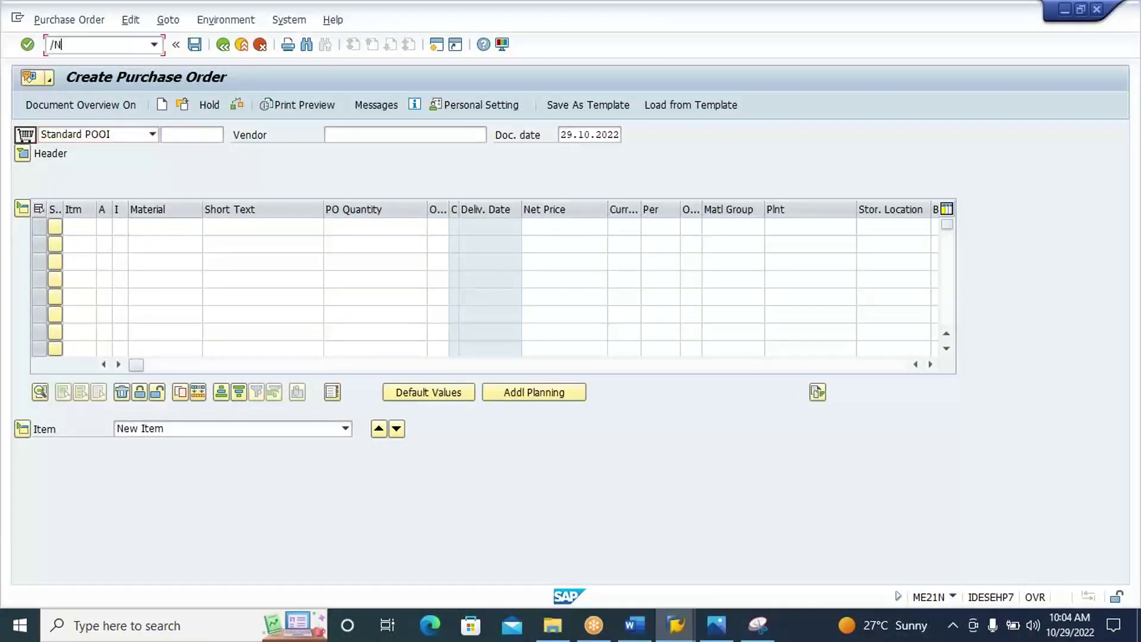
key("Return")
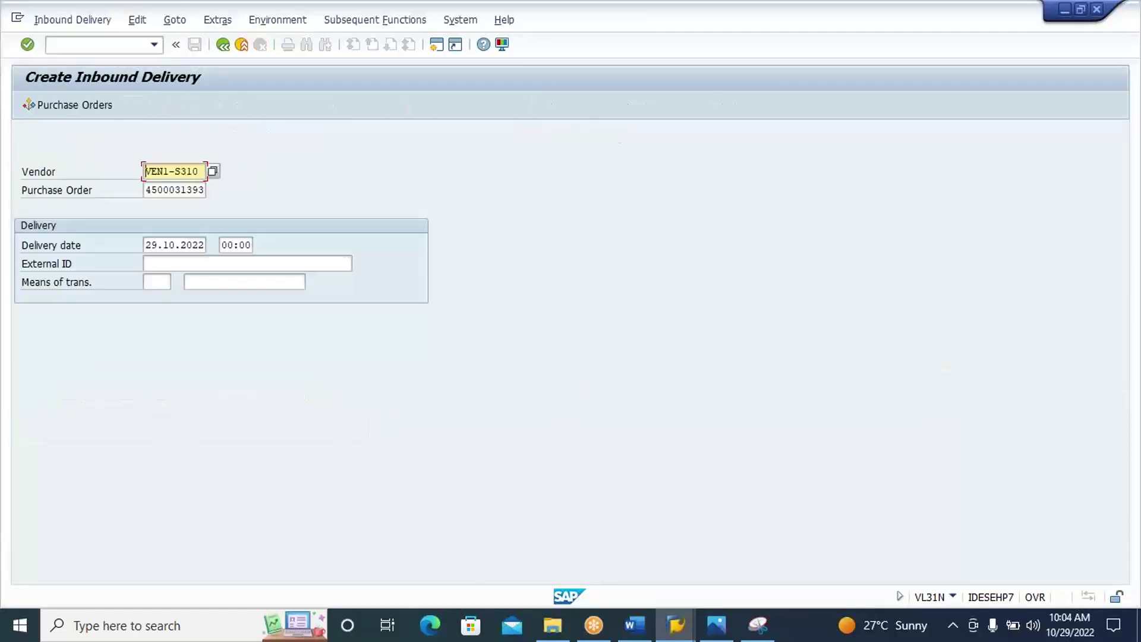
key("Return")
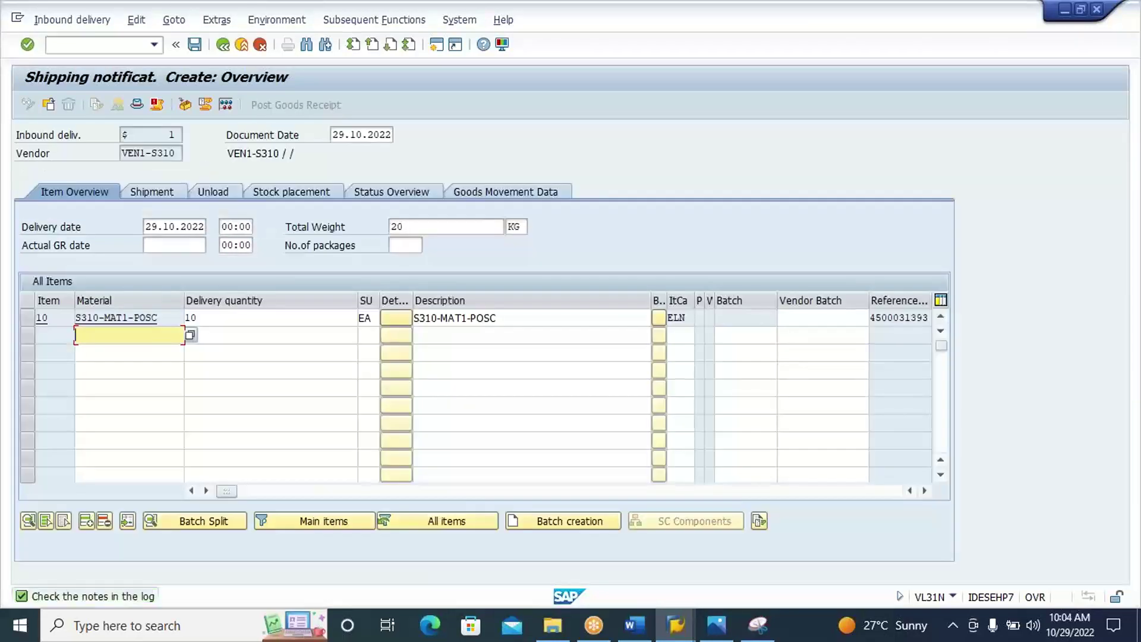
left_click(186, 107)
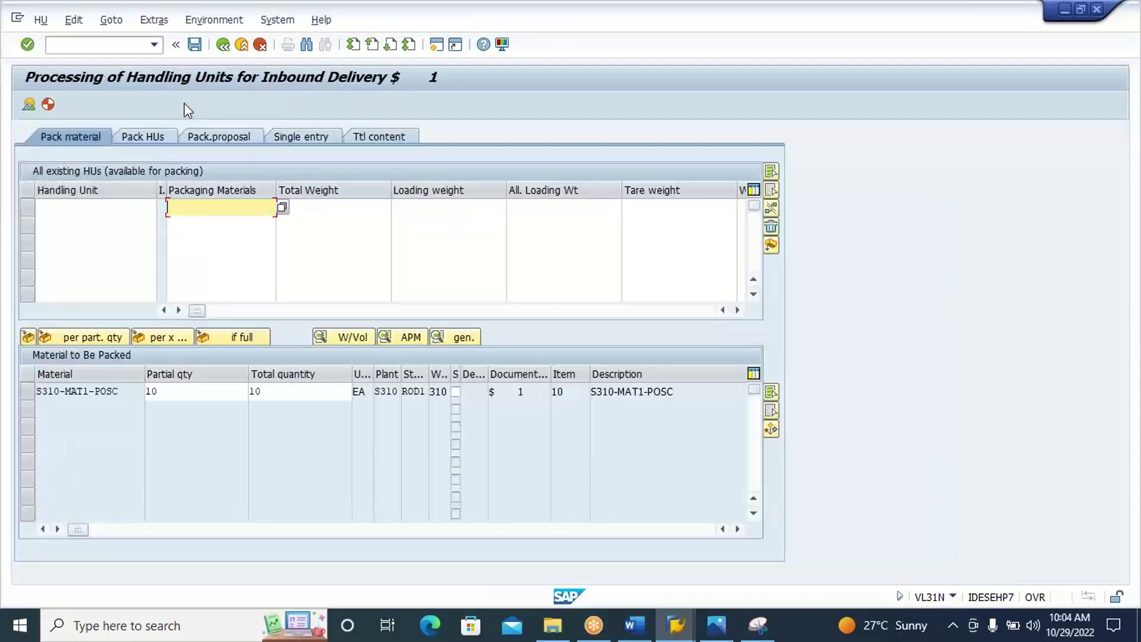
key("Down")
key("Return")
key("Return")
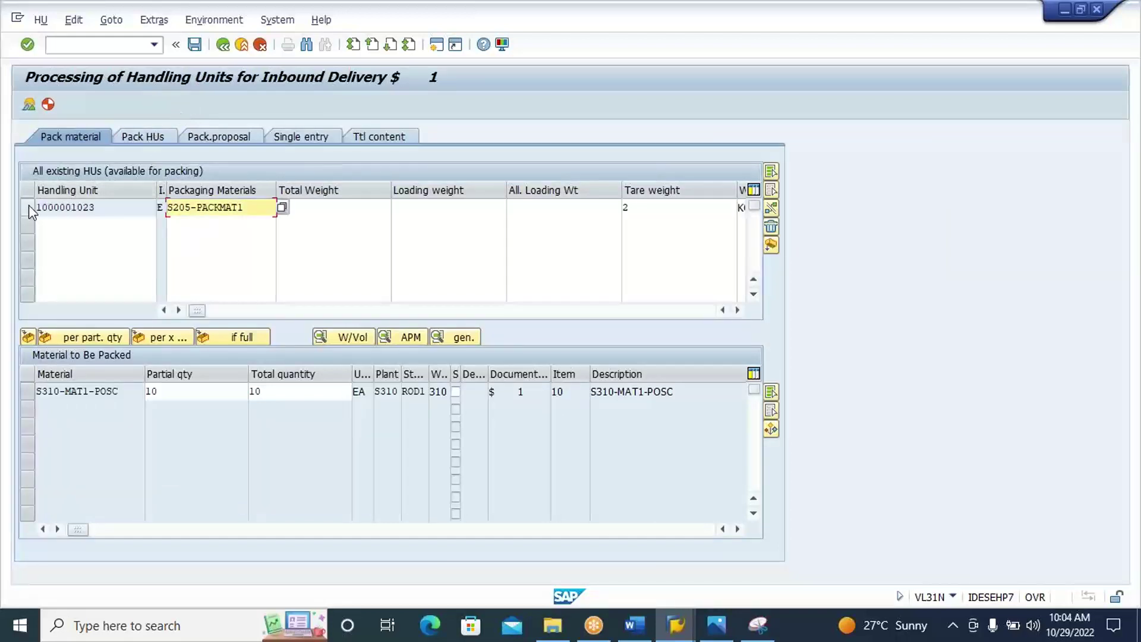
left_click(28, 209)
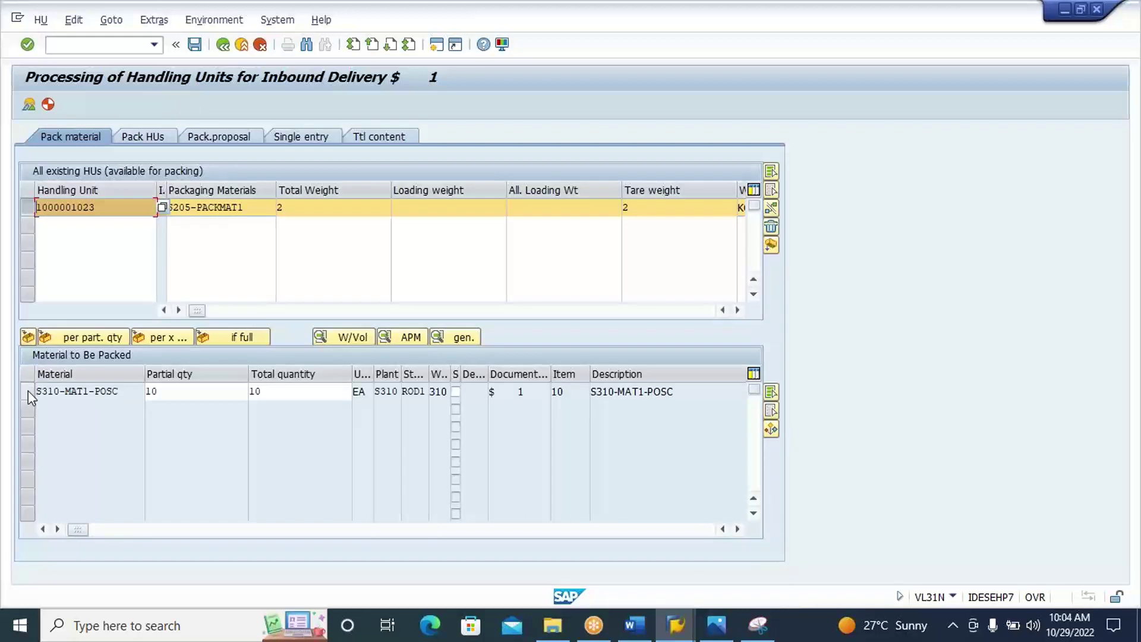
left_click(27, 392)
left_click(27, 338)
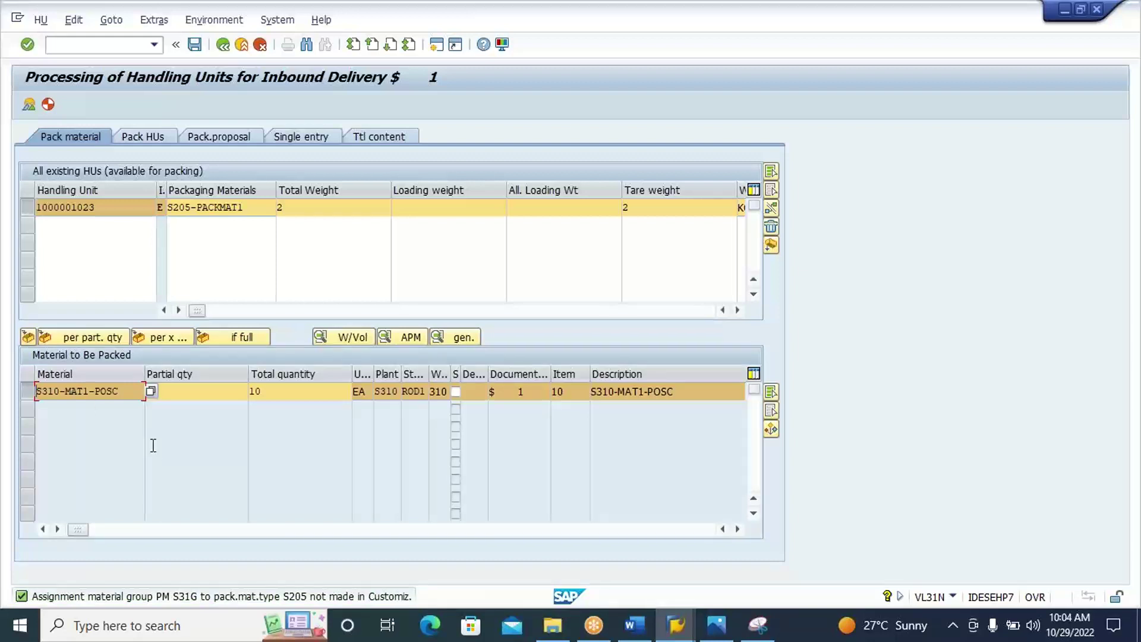
Change the handling unit's packaging to S310-PACKMAT1, pack the 10 EA, and save the delivery.
left_click(254, 208)
key("BackSpace")
key("BackSpace")
key("BackSpace")
key("BackSpace")
key("BackSpace")
key("BackSpace")
key("BackSpace")
key("BackSpace")
key("BackSpace")
key("BackSpace")
key("BackSpace")
key("BackSpace")
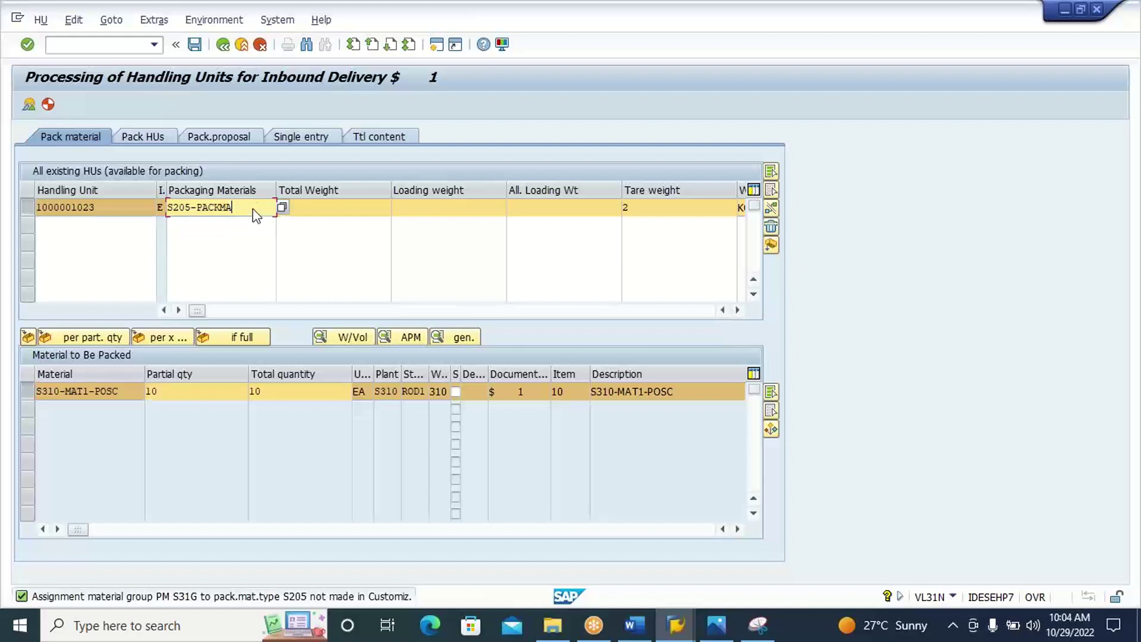
key("BackSpace")
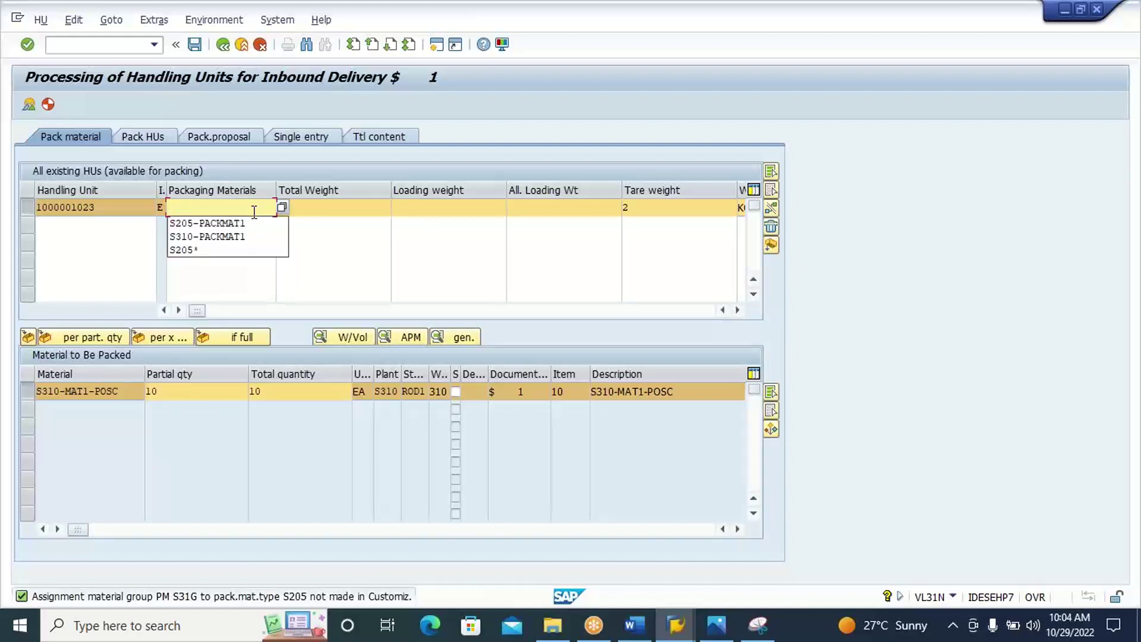
left_click(251, 235)
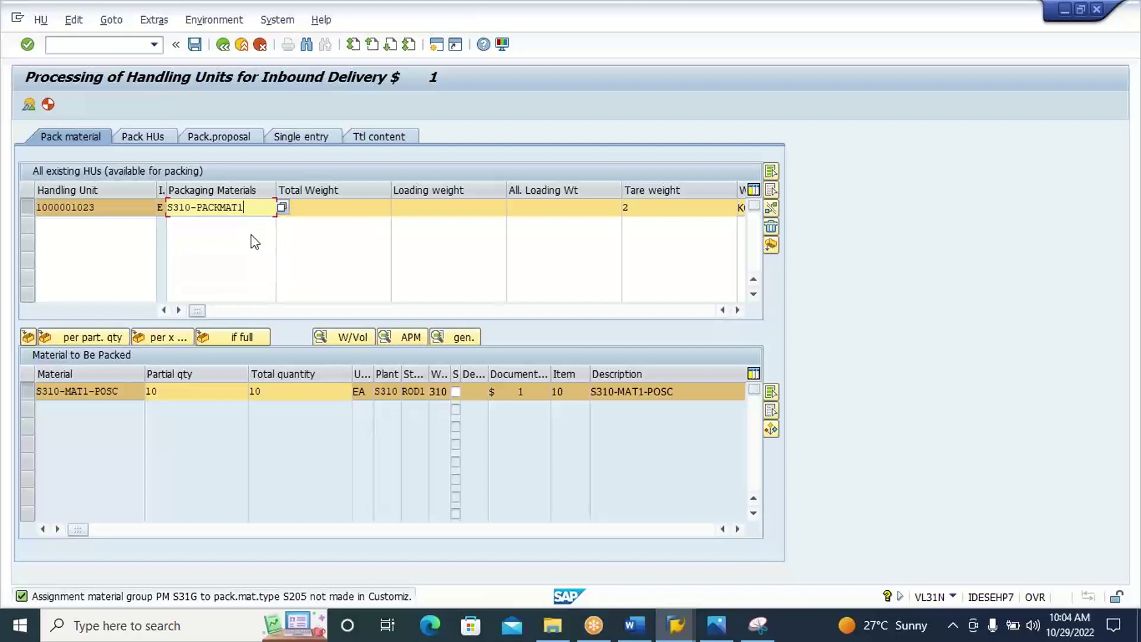
key("Return")
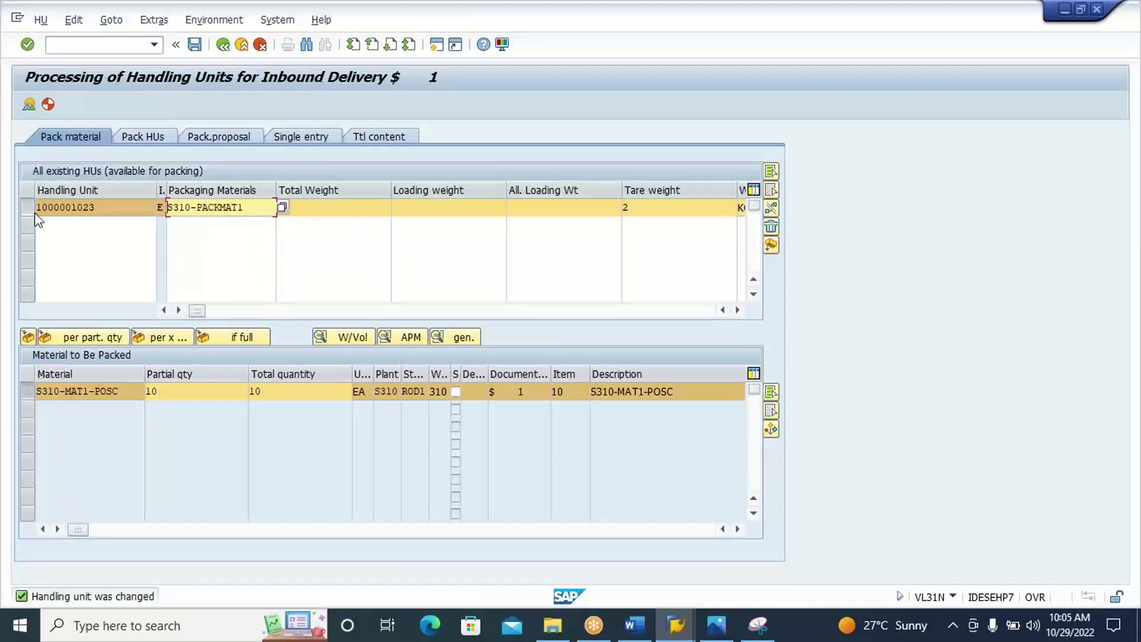
left_click(28, 336)
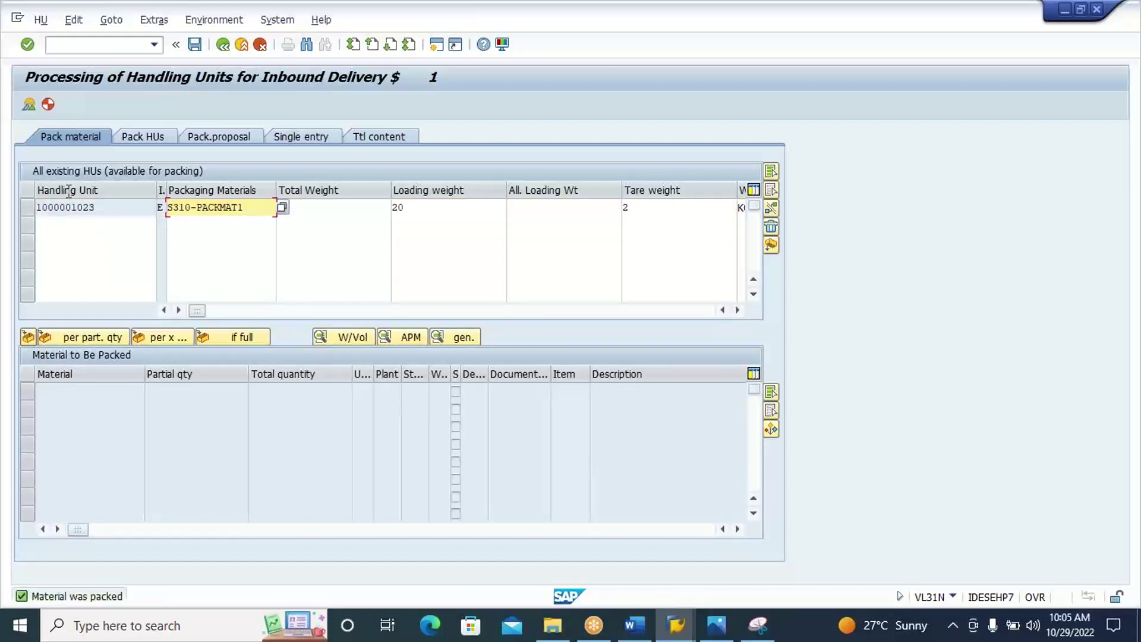
left_click(195, 51)
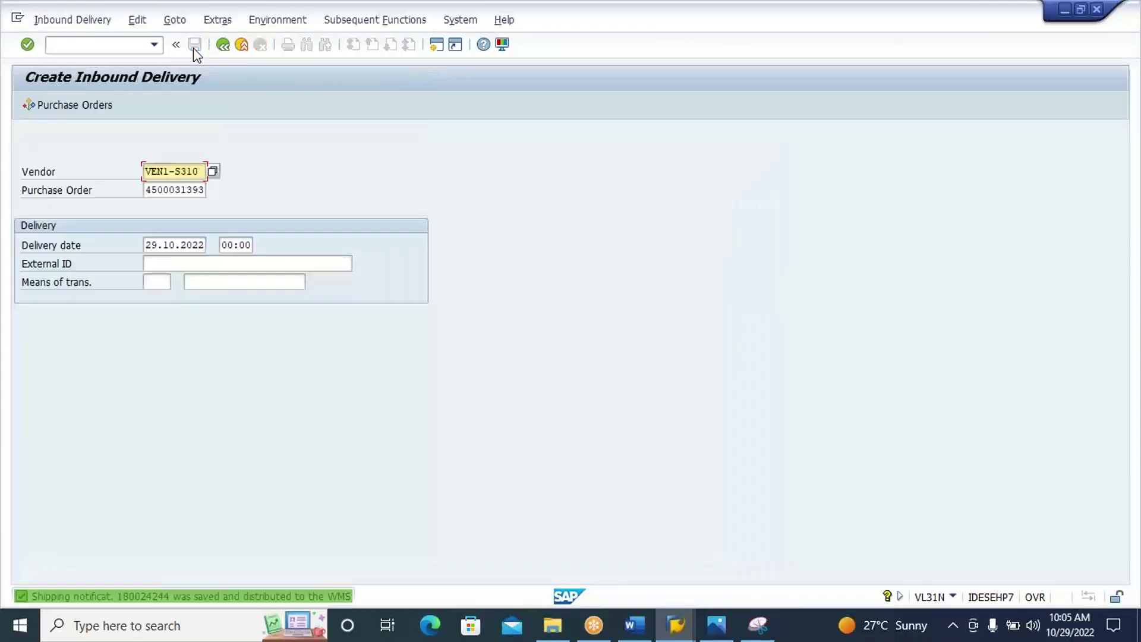
Copy shipping notification number 180024244 from the save message details.
left_click(188, 599)
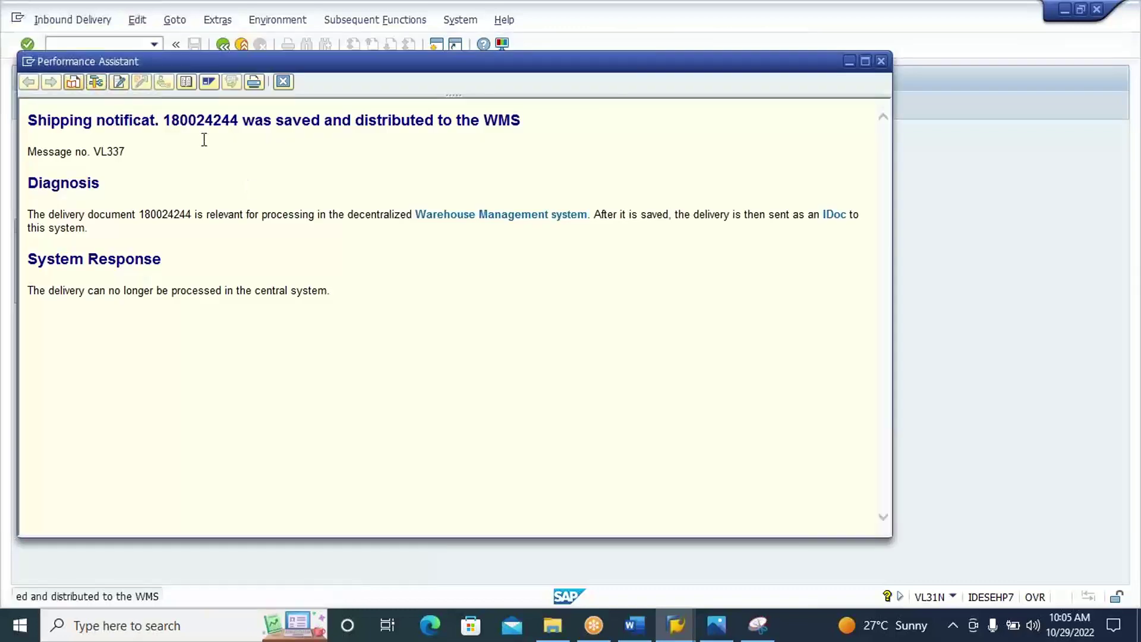
double_click(209, 119)
key("ctrl+c")
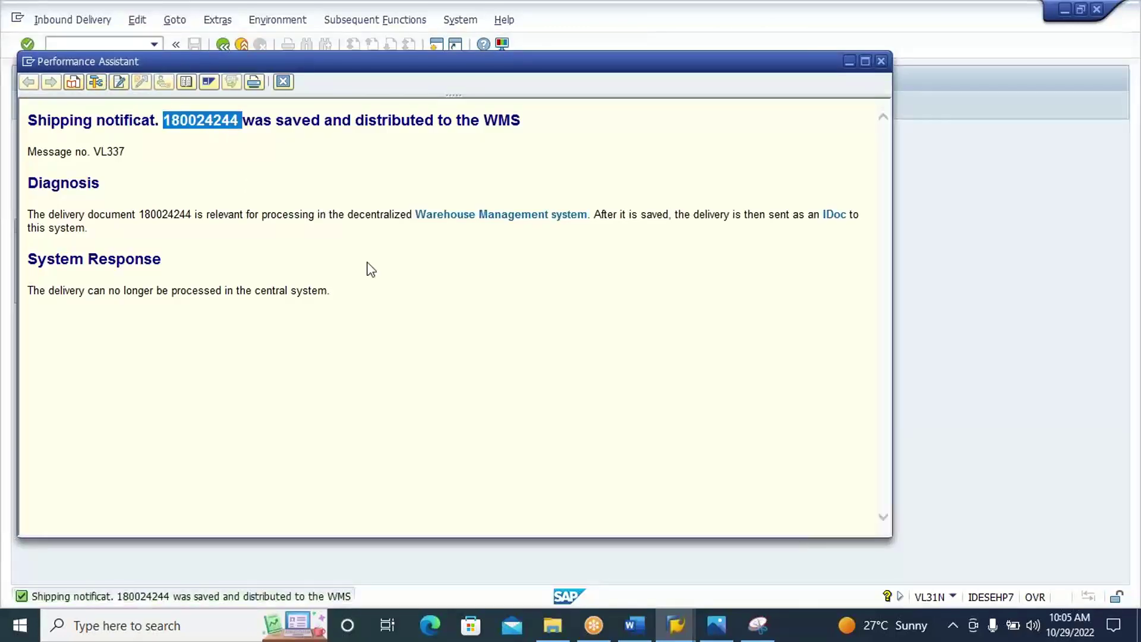
left_click(283, 81)
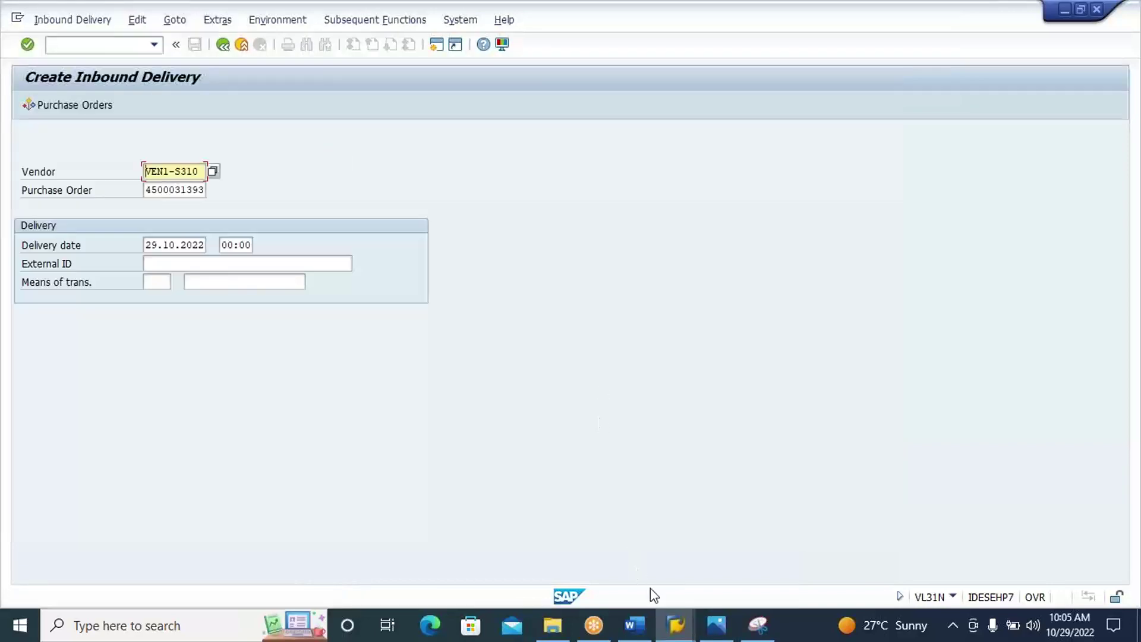
In the EWM session, run /N/SCWM/PRDI to maintain inbound deliveries.
mouse_move(675, 629)
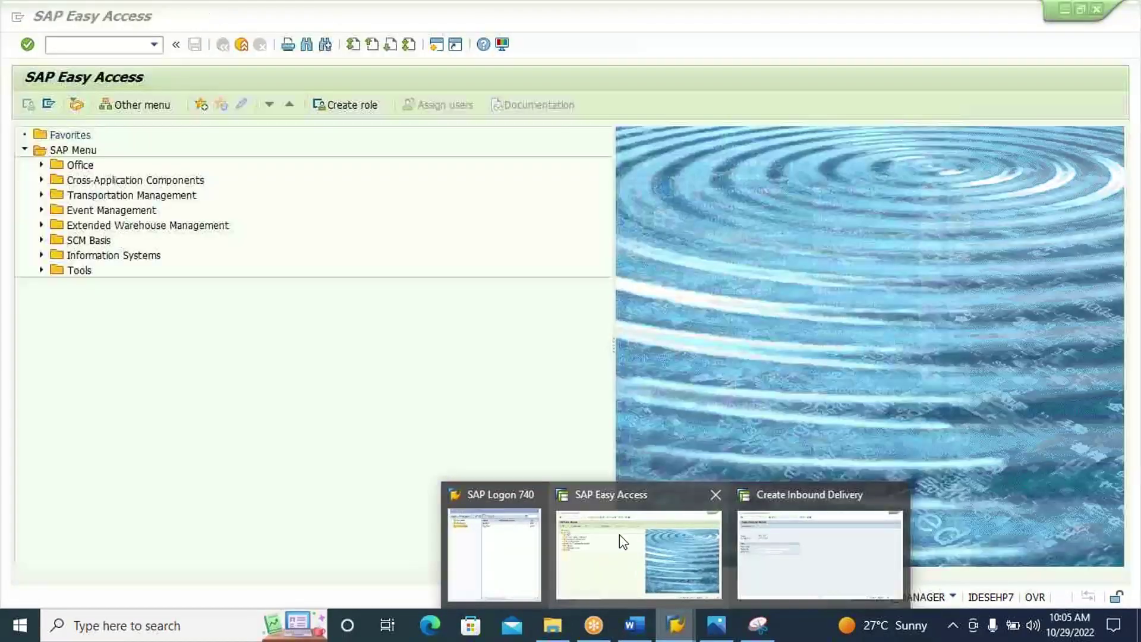
left_click(619, 534)
type("/N/")
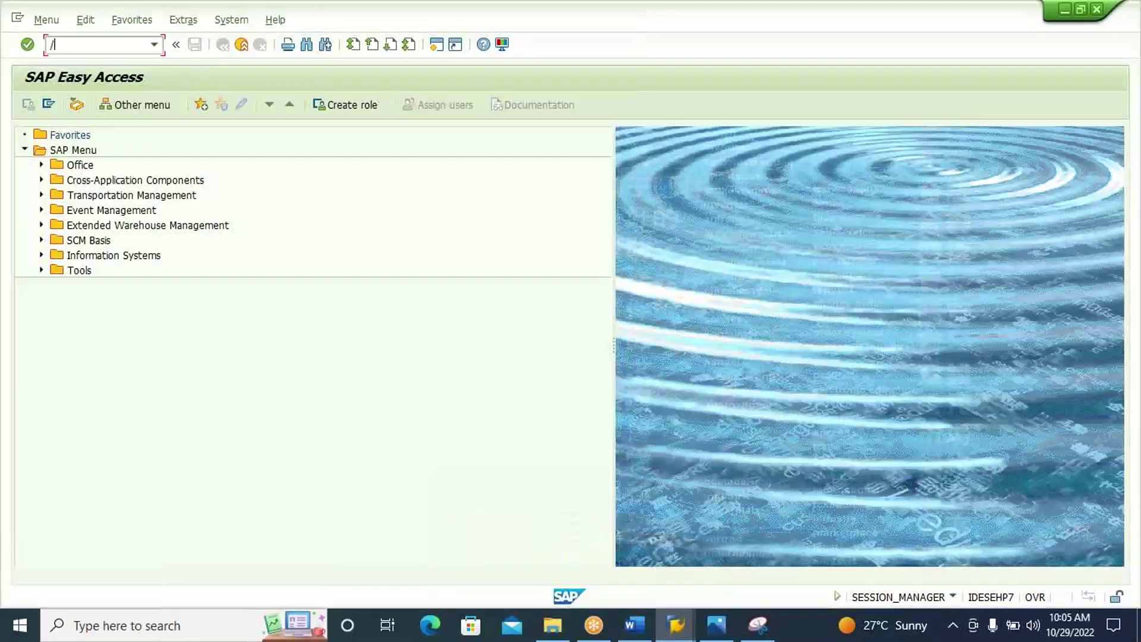
type("SCWM/PRDI")
key("Return")
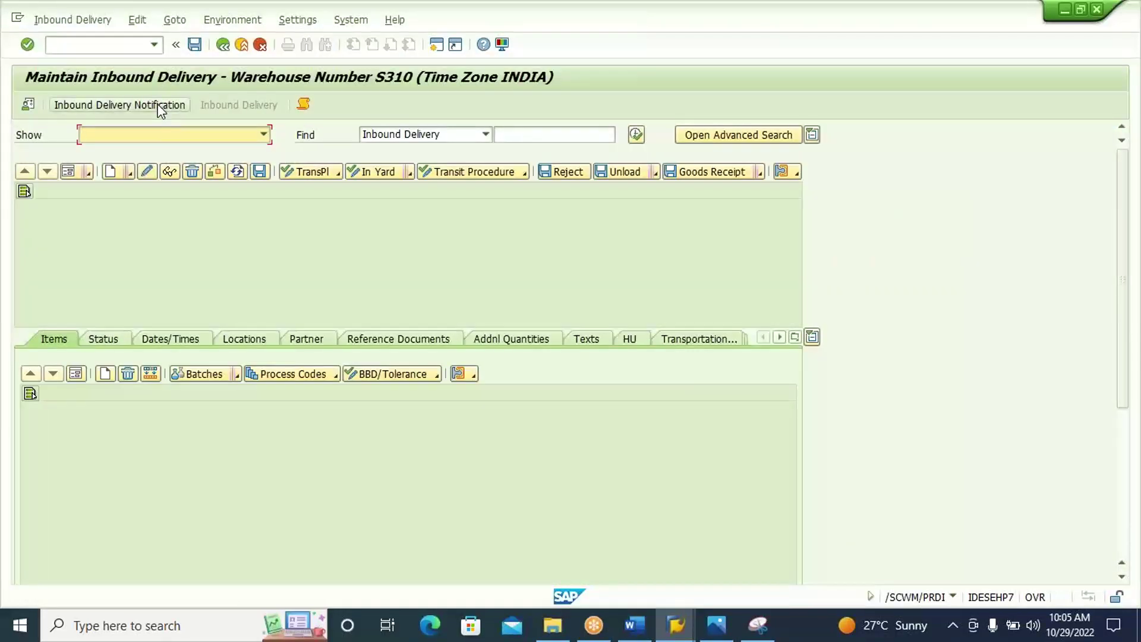
Confirm warehouse S310 and search among inactive inbound delivery notifications.
left_click(28, 105)
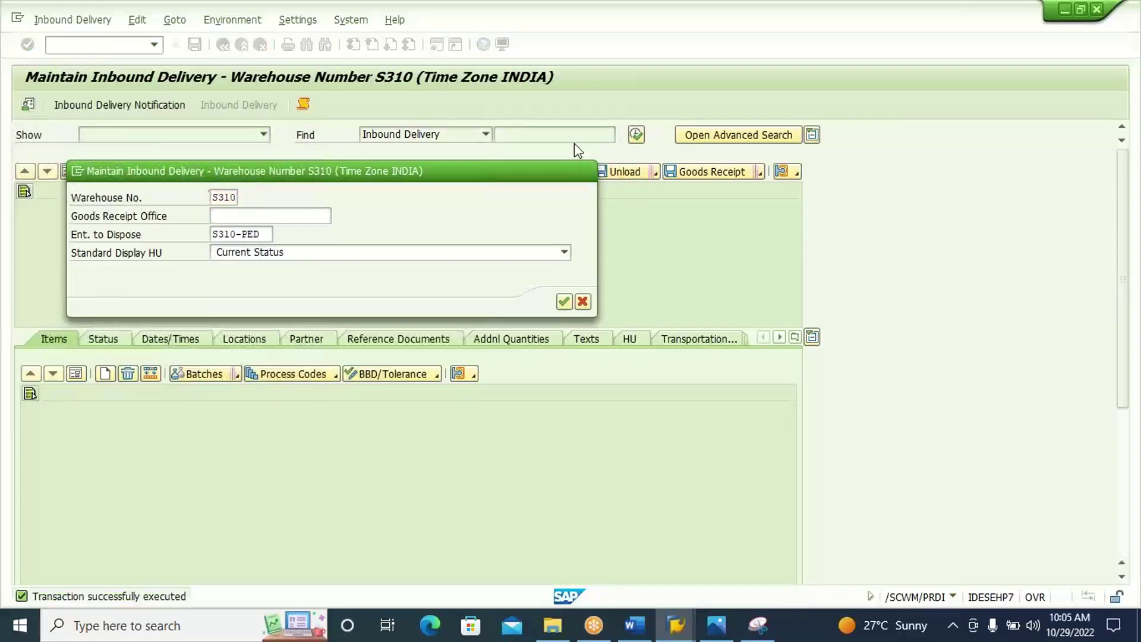
key("Return")
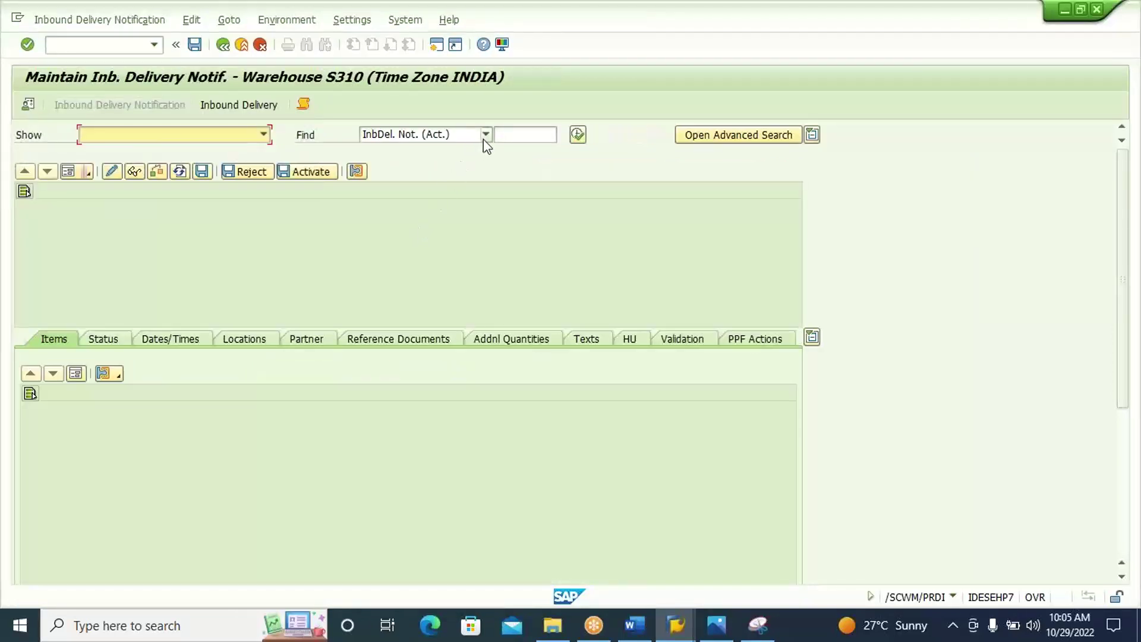
left_click(486, 134)
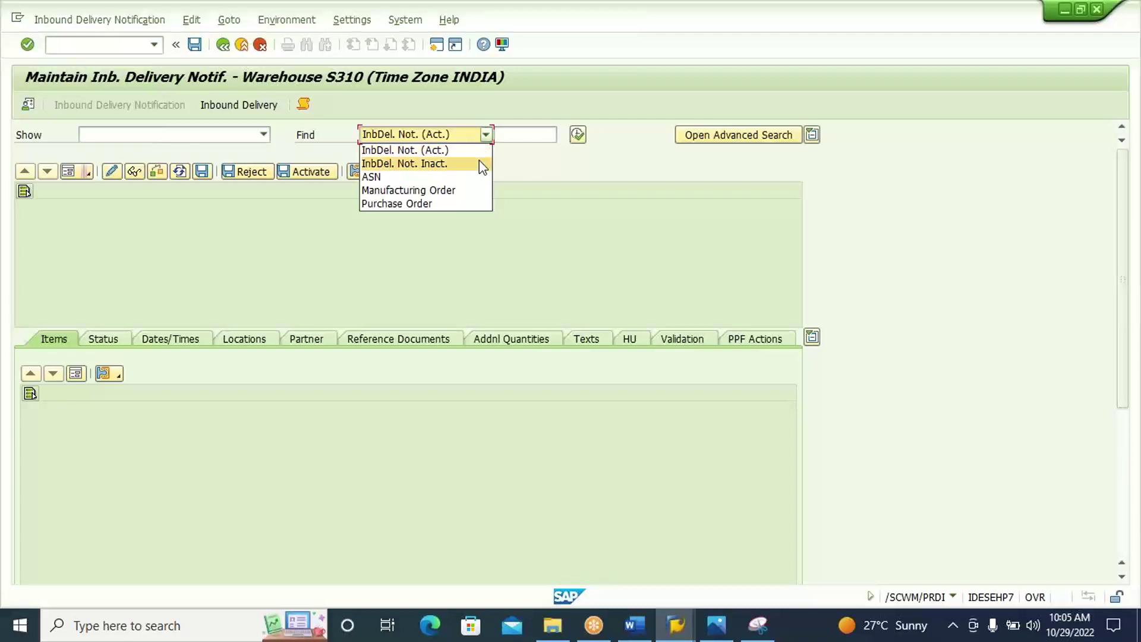
left_click(482, 164)
Find notification 180024244, activate it, and view the resulting inbound delivery.
left_click(505, 132)
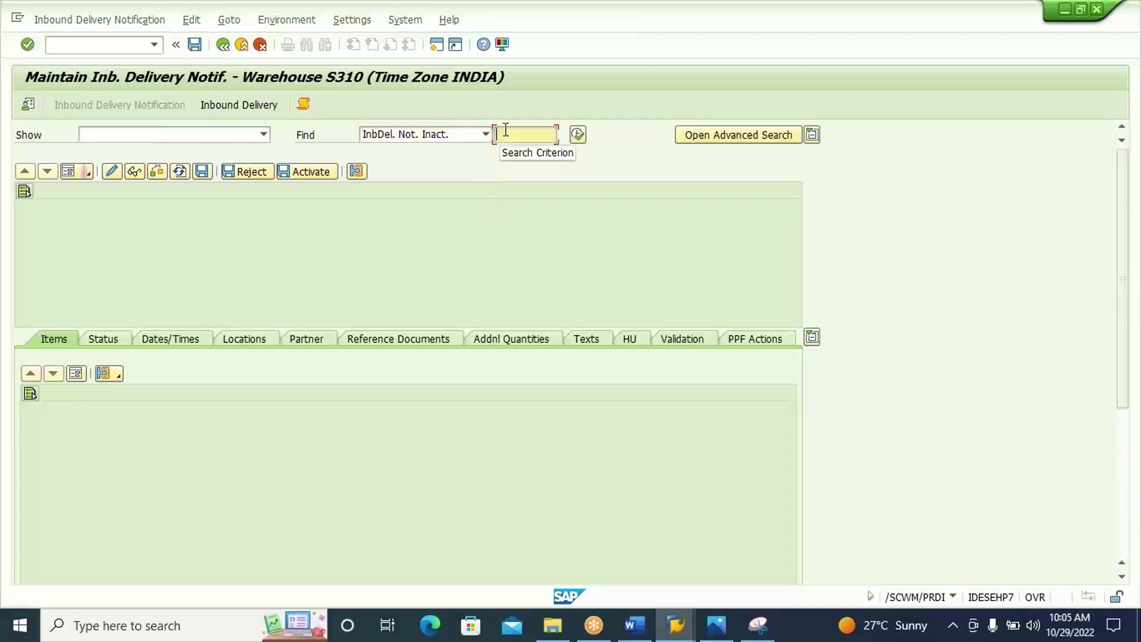
key("ctrl+v")
left_click(576, 137)
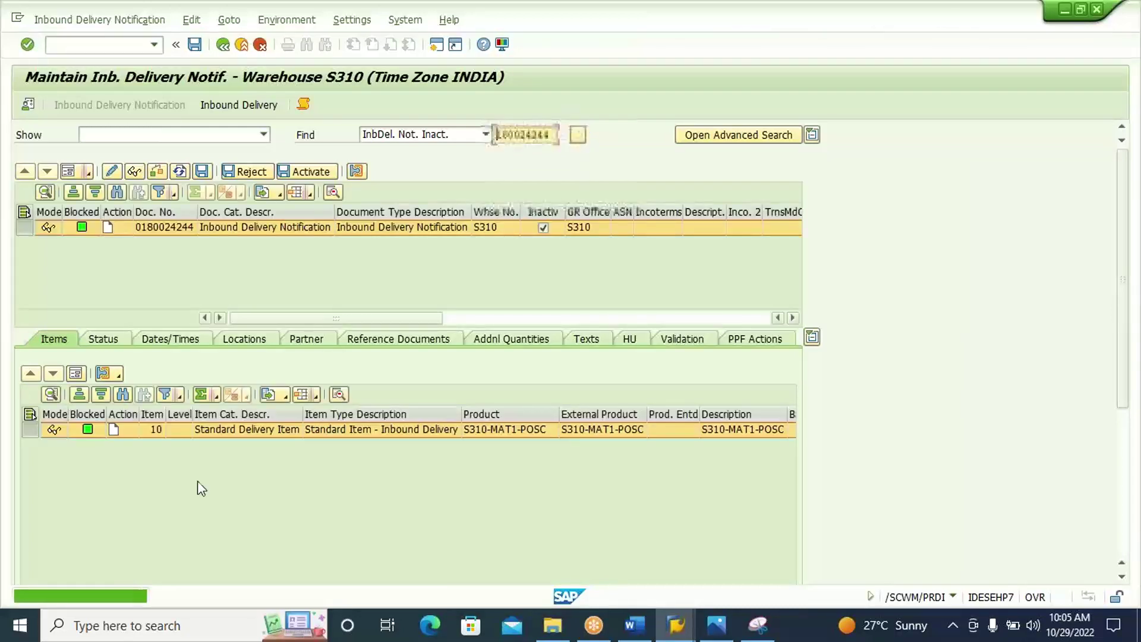
left_click(312, 172)
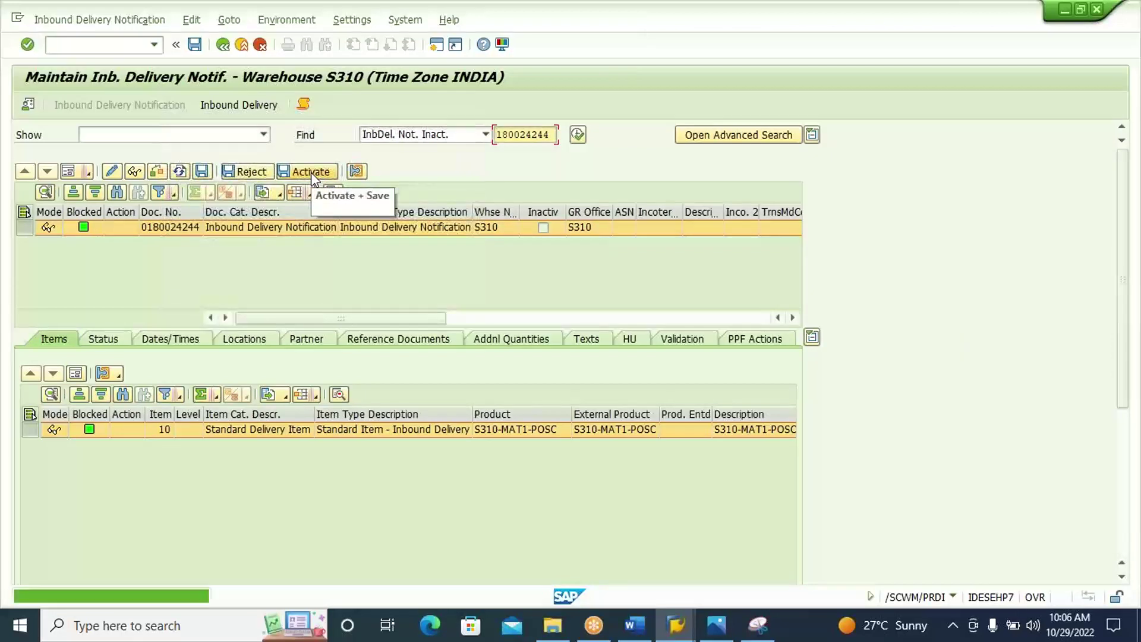
left_click(226, 106)
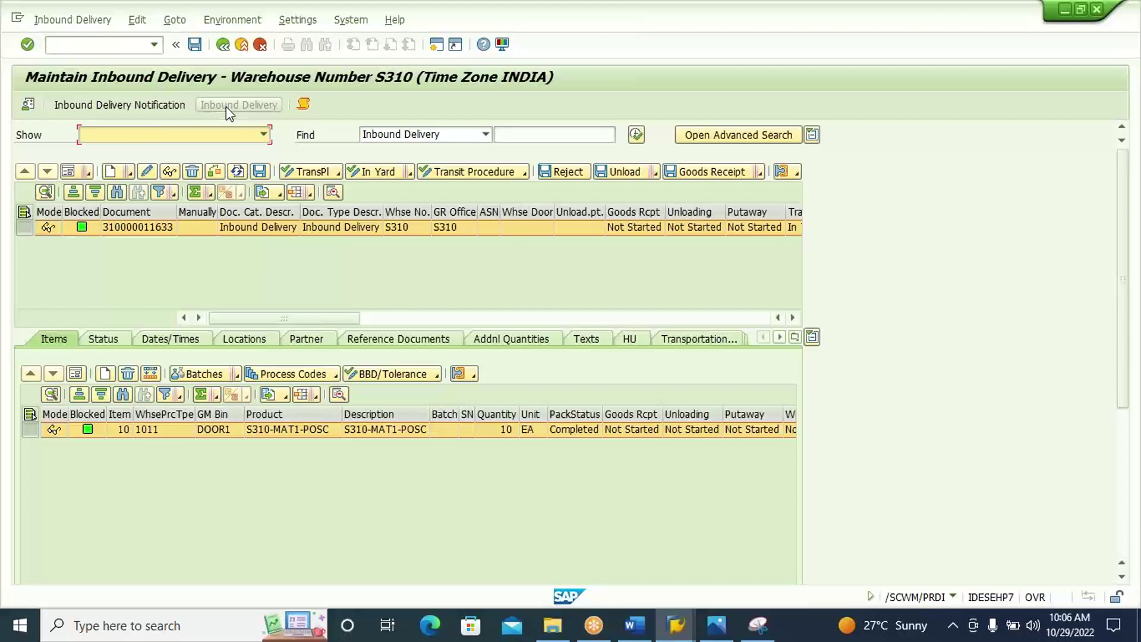
Start creating a warehouse task from the inbound delivery's follow-on functions.
left_click(77, 22)
mouse_move(137, 60)
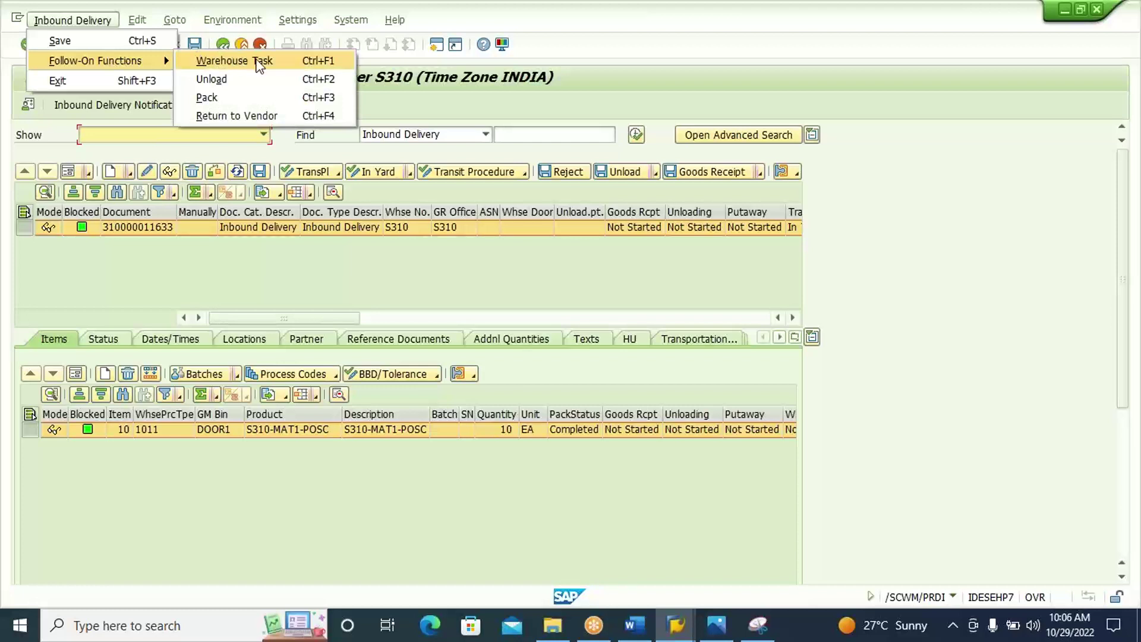
left_click(259, 62)
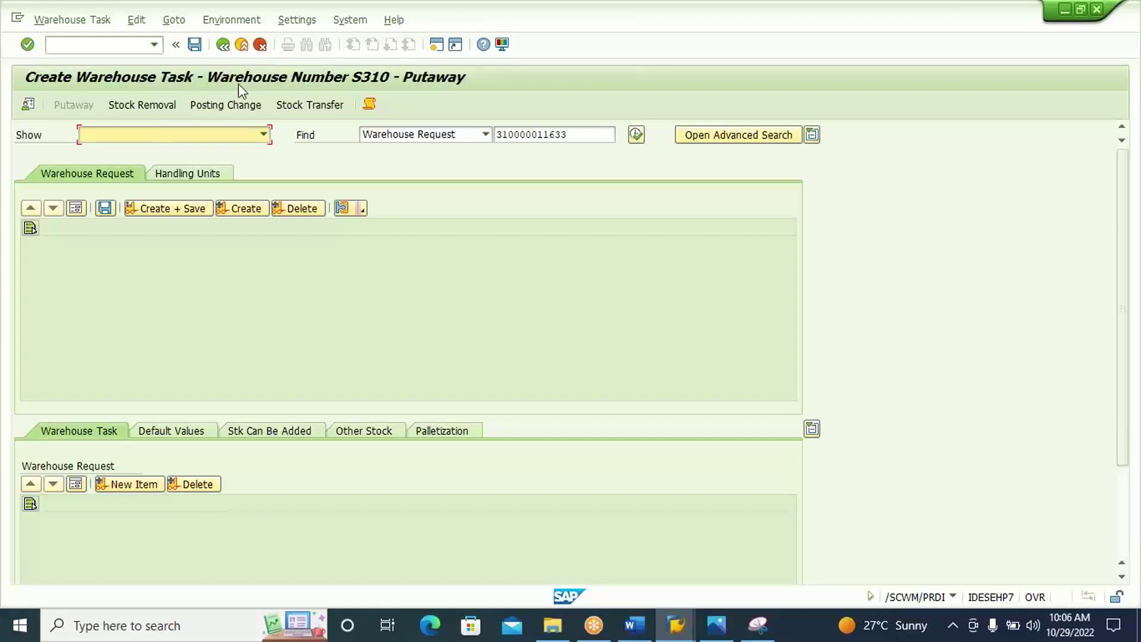
left_click(192, 177)
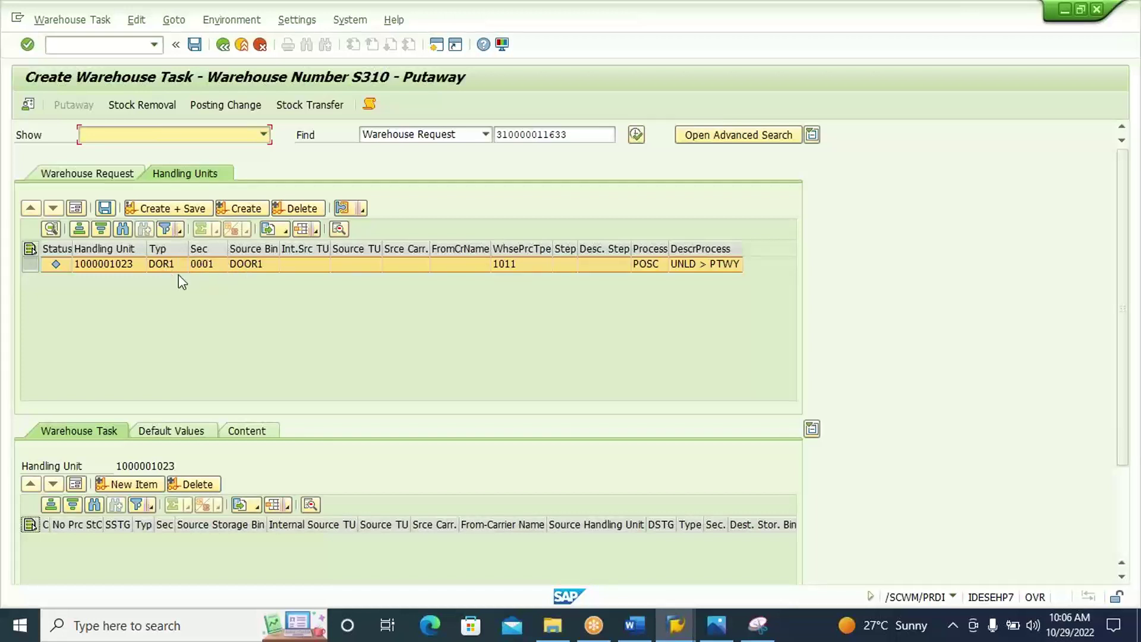
left_click(245, 208)
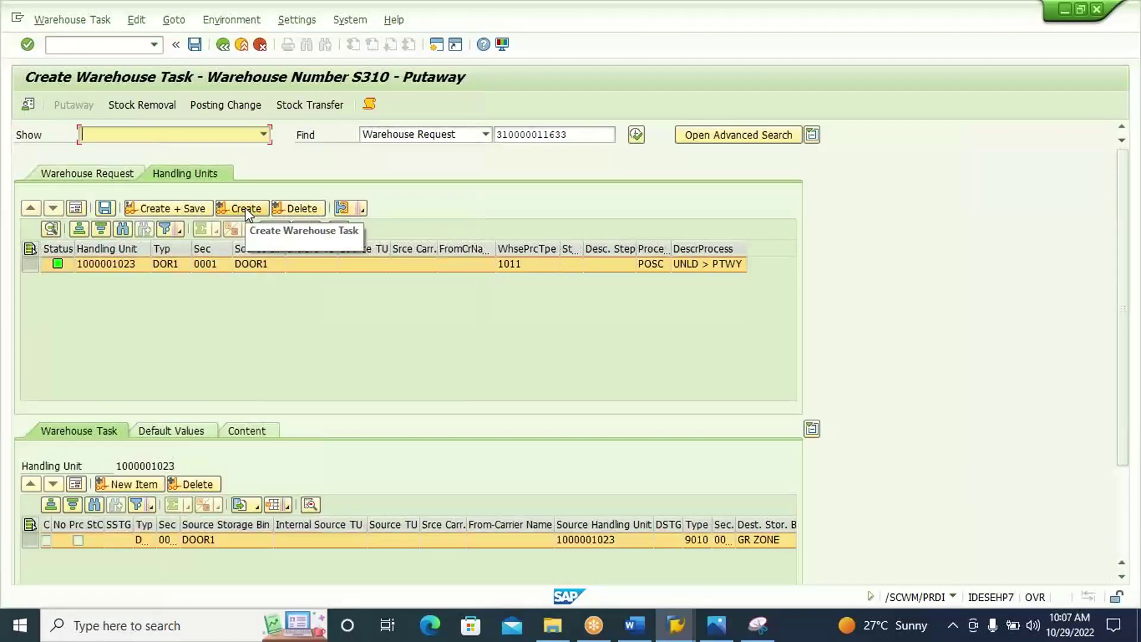
left_click(76, 485)
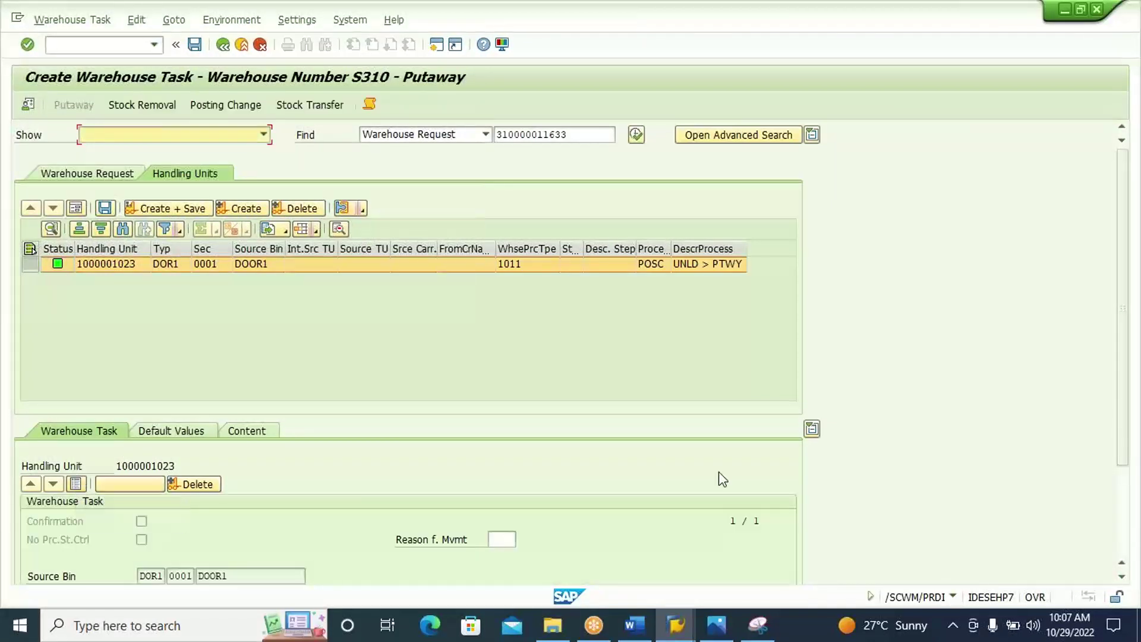
left_click(1124, 524)
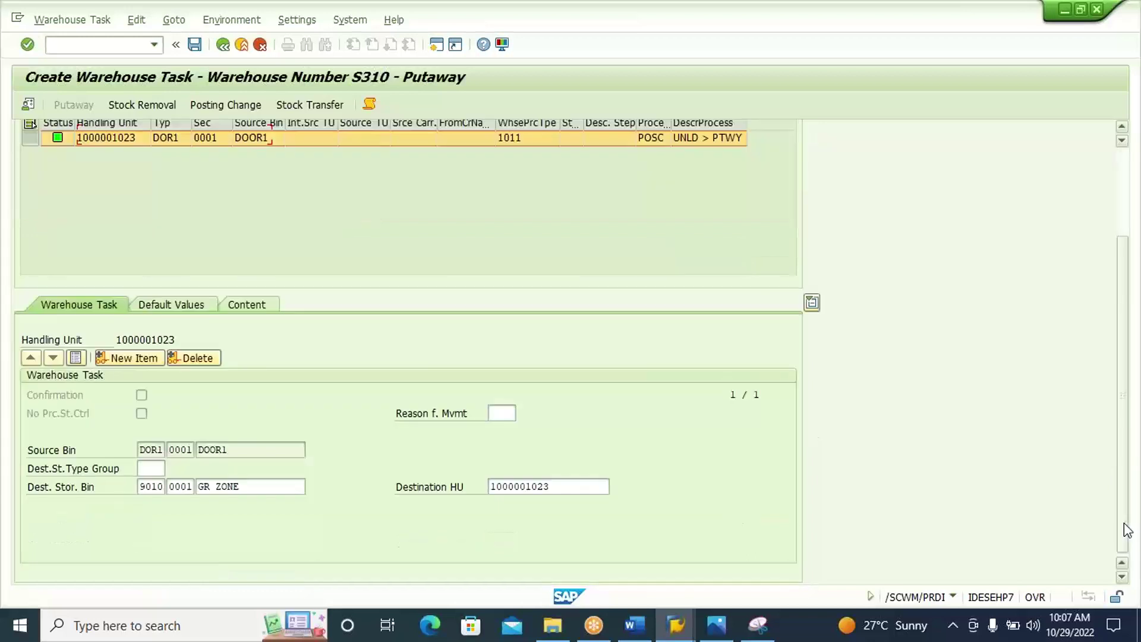
left_click(277, 450)
left_click(278, 487)
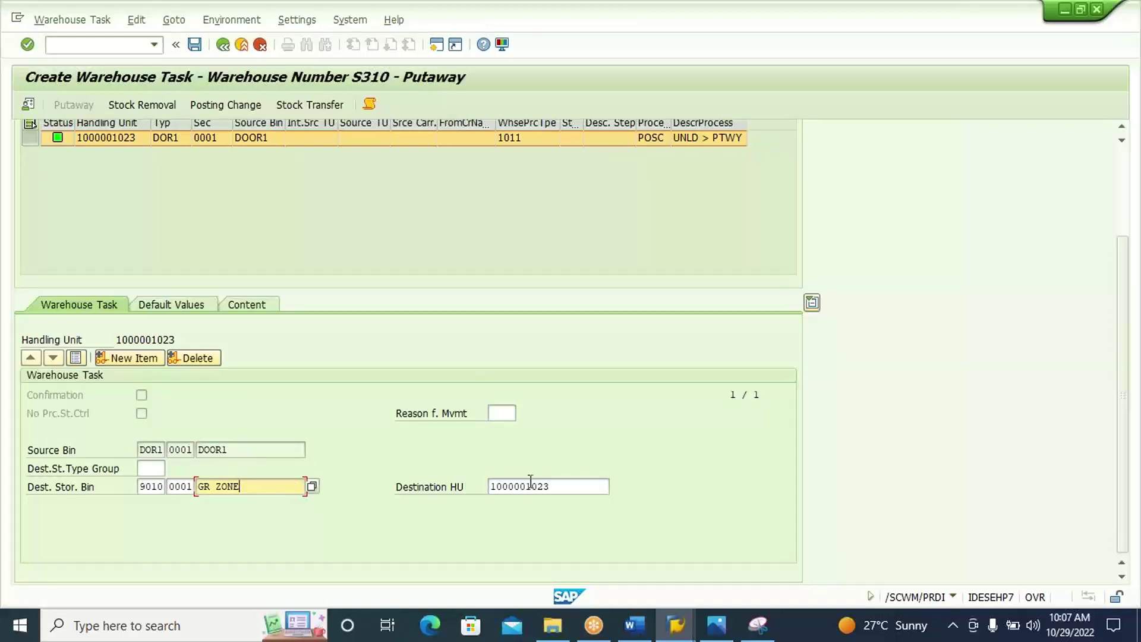
left_click(560, 487)
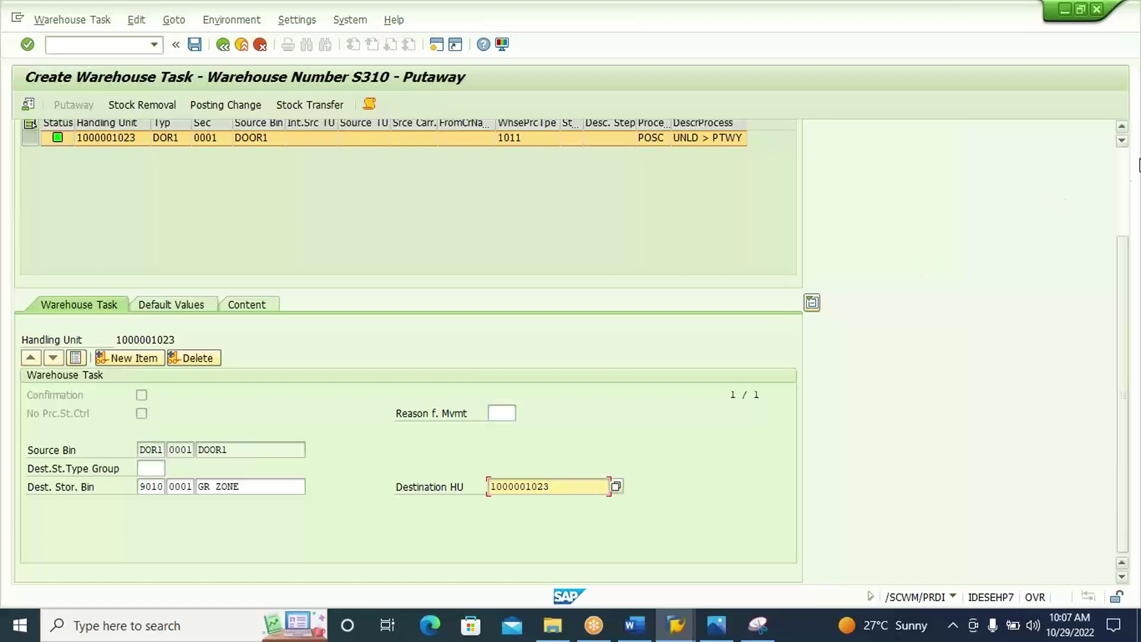
left_click(1122, 178)
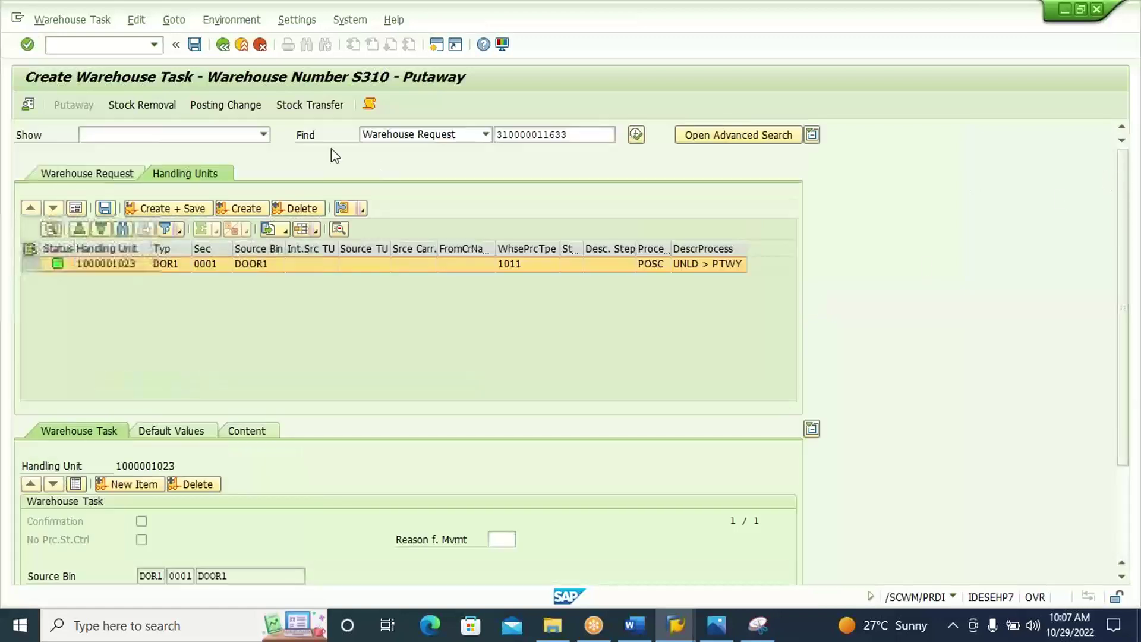
left_click(190, 211)
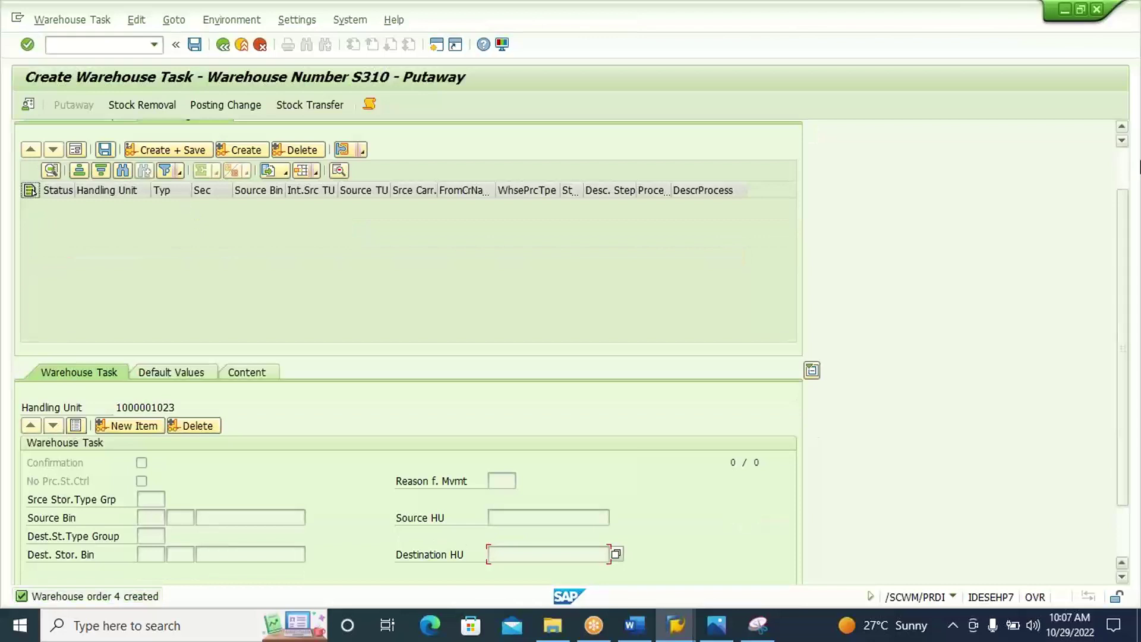
left_click(1127, 165)
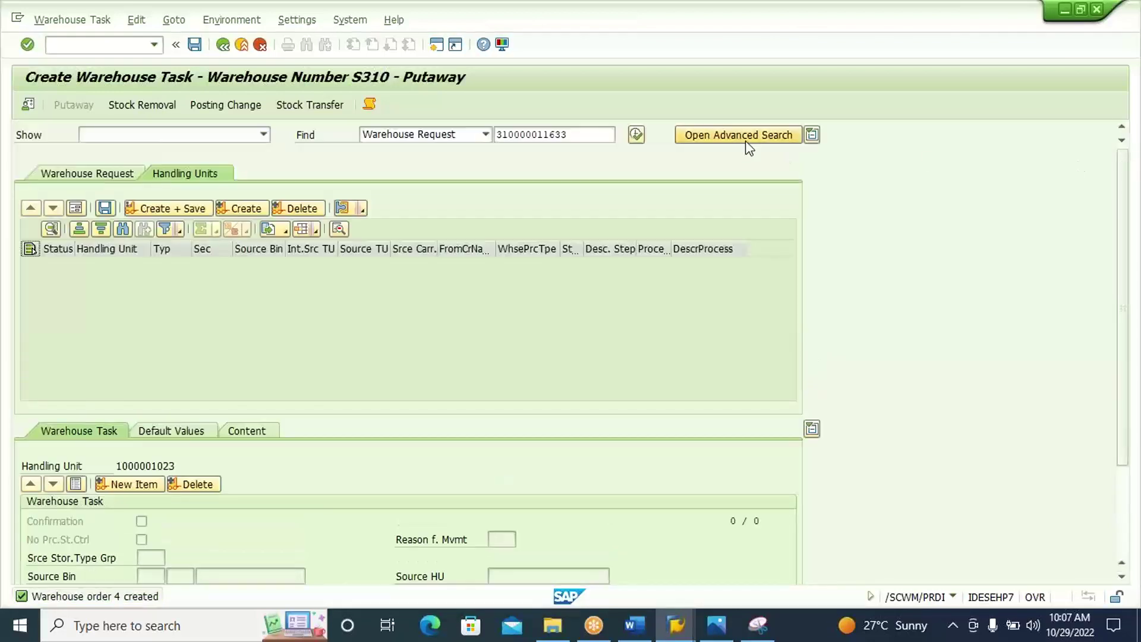
left_click(562, 137)
left_click_drag(561, 136, 494, 142)
key("ctrl+c")
left_click(493, 141)
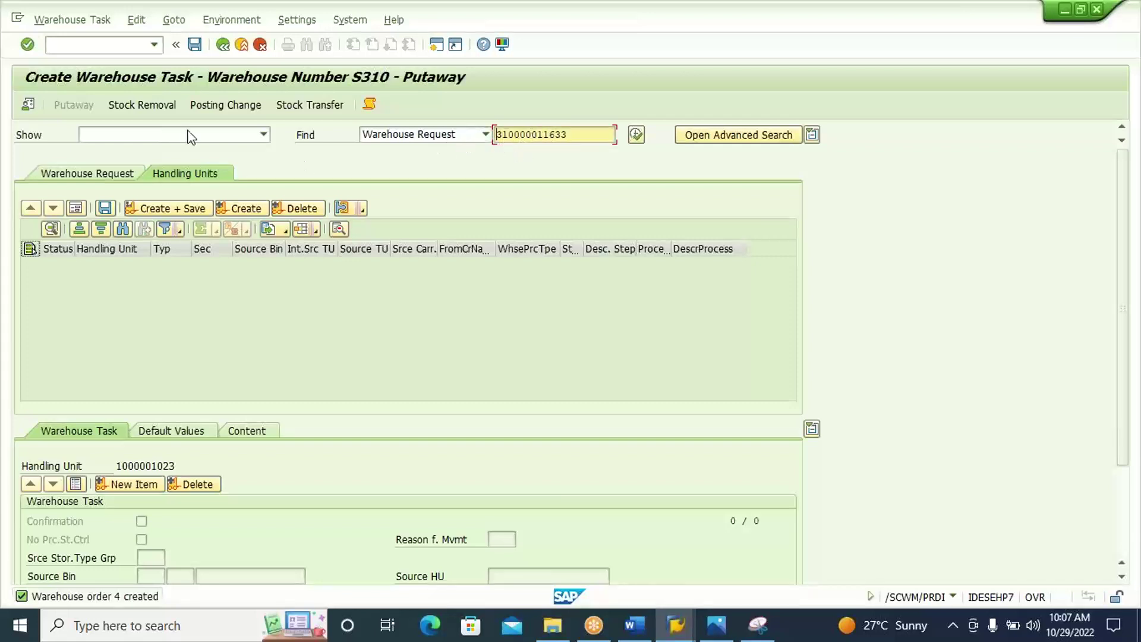
left_click(122, 47)
type("/N")
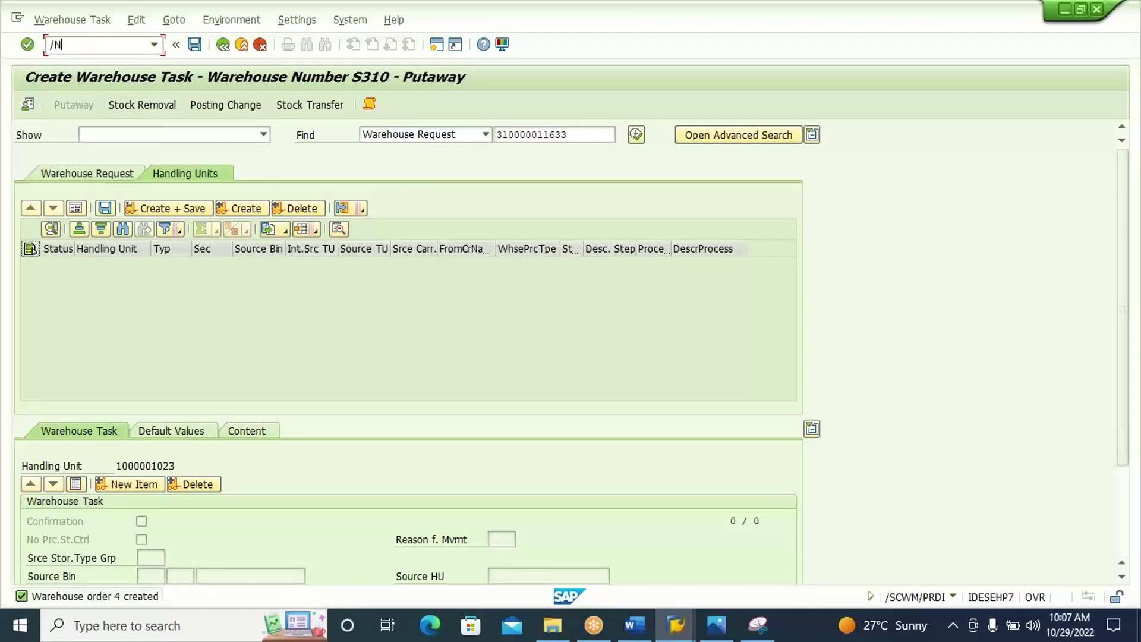
type("/SCWM/MON")
Open the SAP warehouse monitor for warehouse S310.
key("Return")
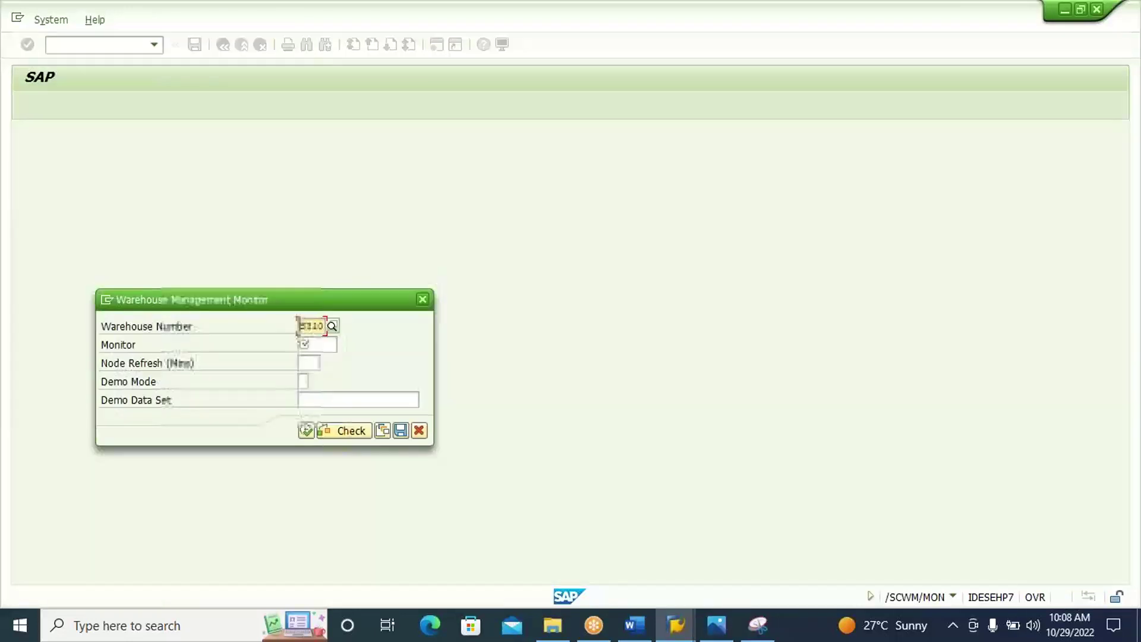
left_click(315, 345)
key("Down")
key("Return")
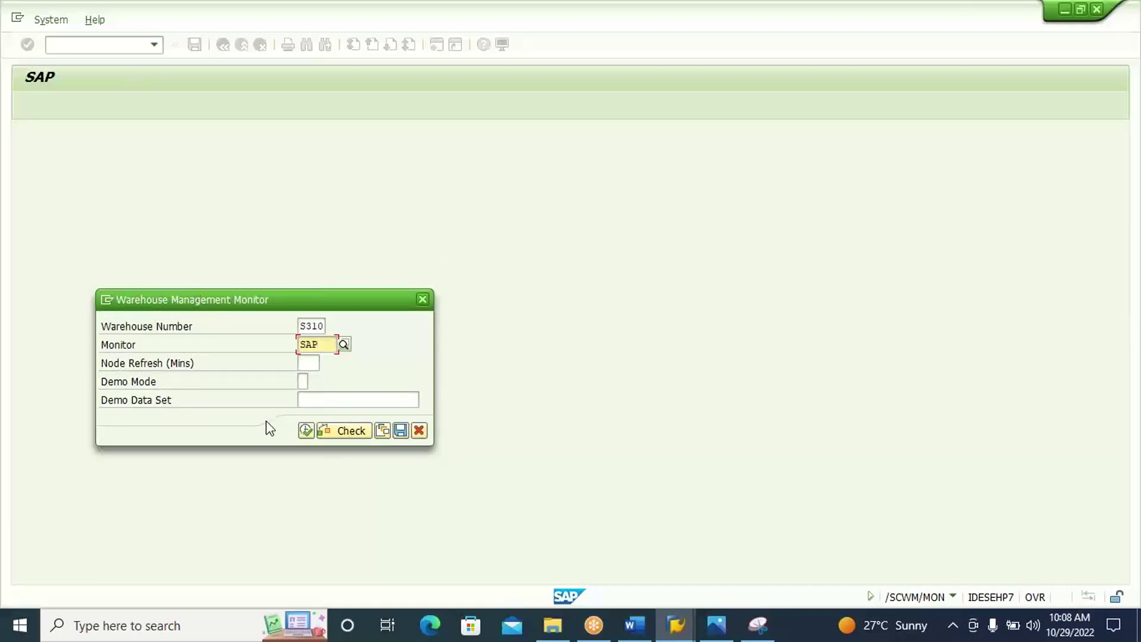
left_click(306, 430)
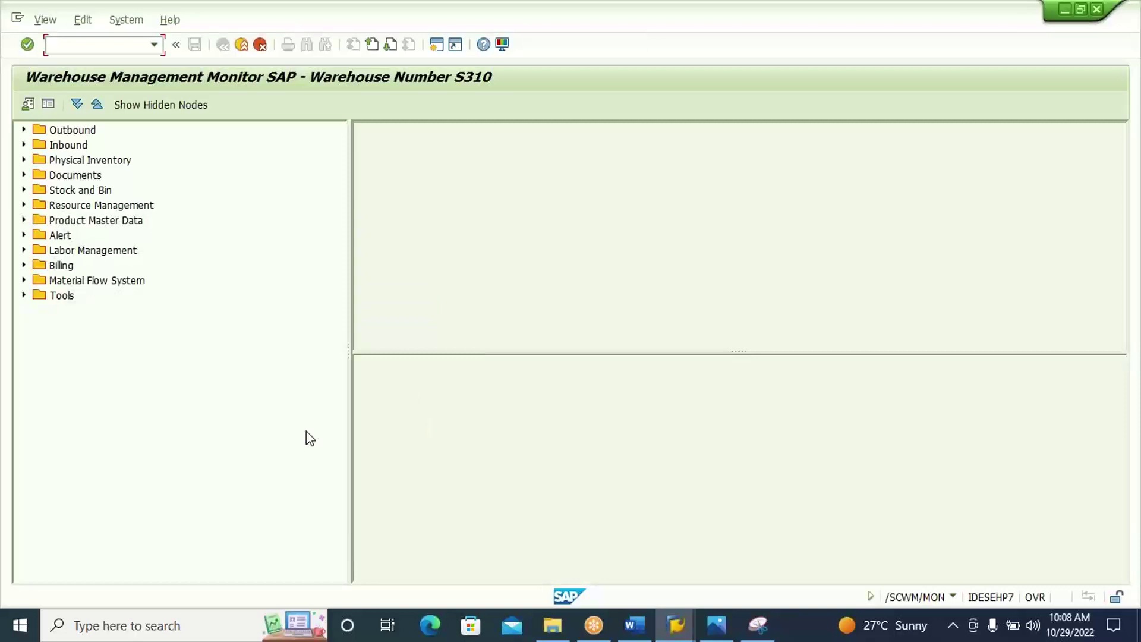
left_click(74, 147)
key("Right")
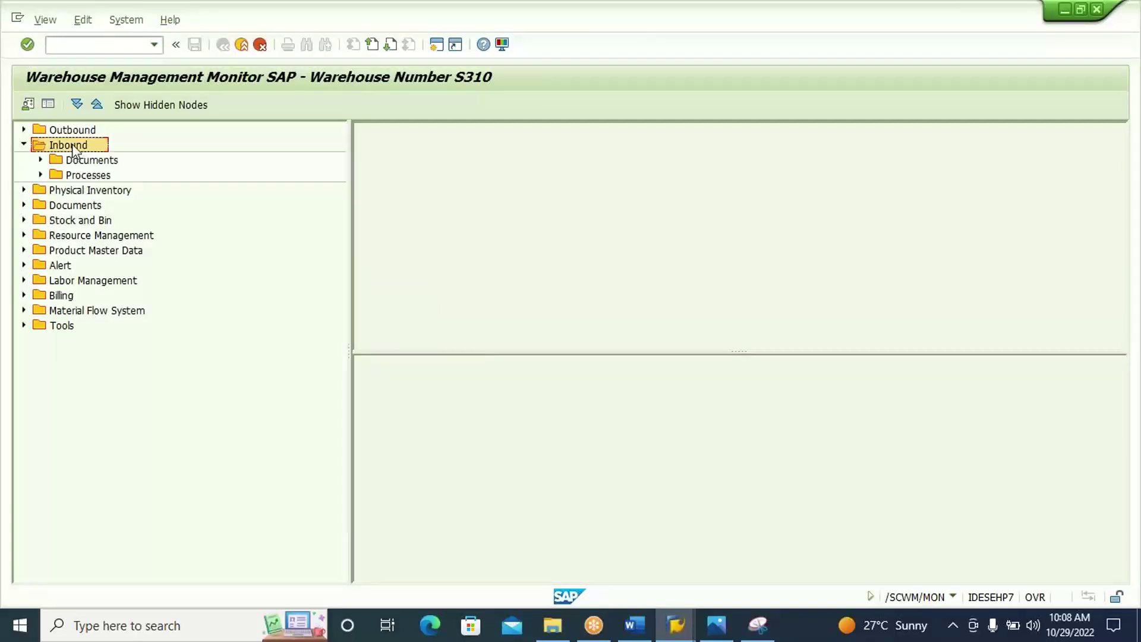
key("Down")
key("Right")
key("Down")
key("Right")
key("Down")
key("Down")
key("Down")
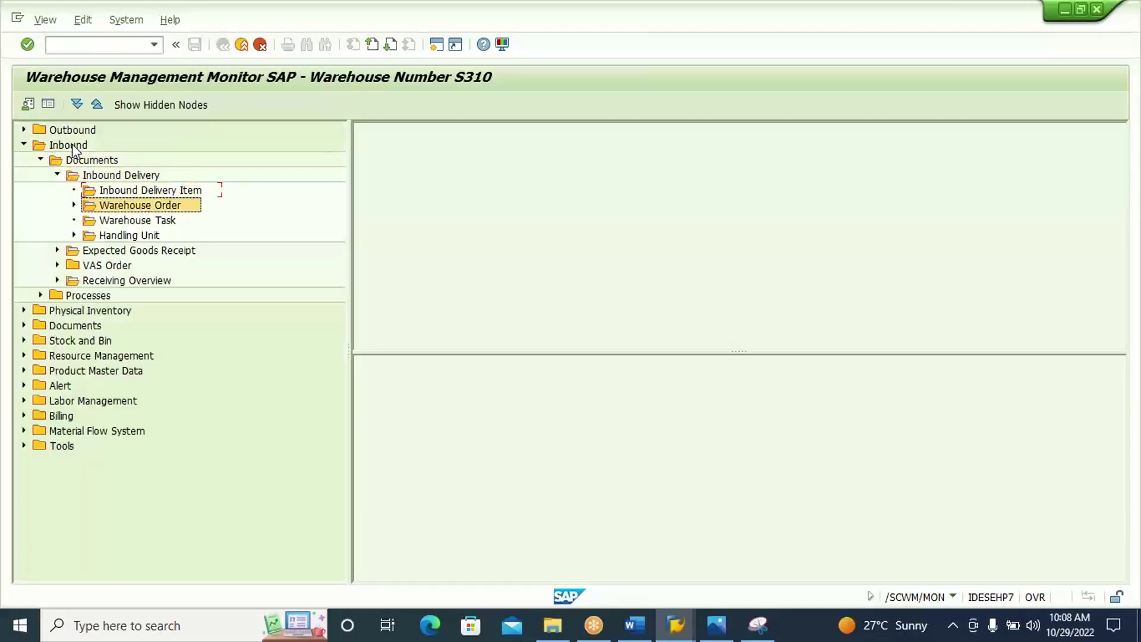
double_click(134, 222)
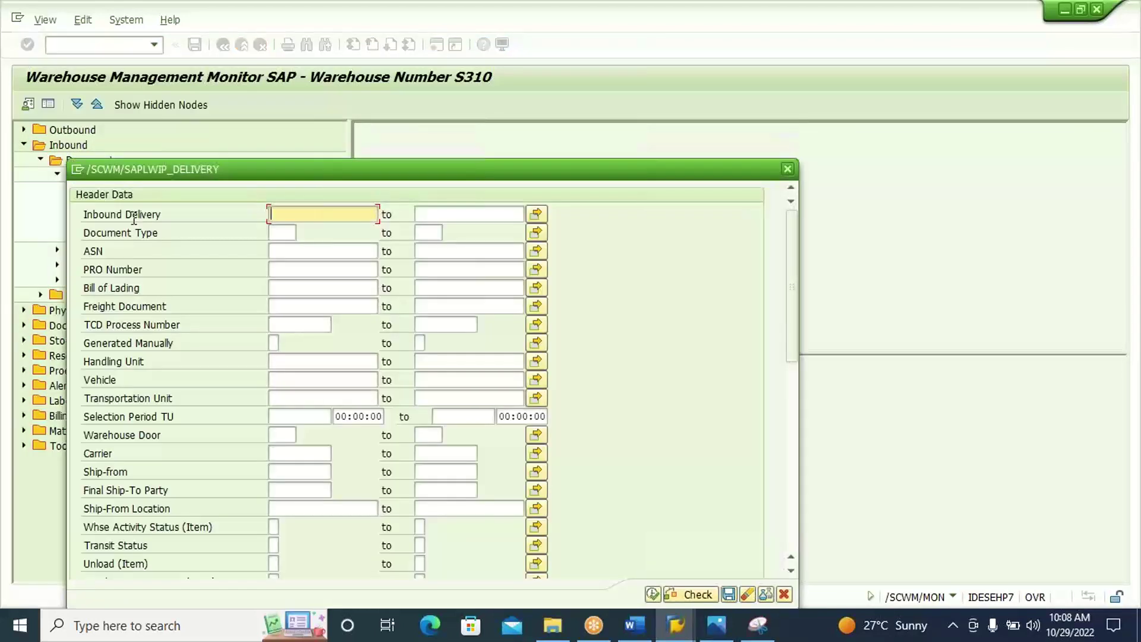
key("ctrl+v")
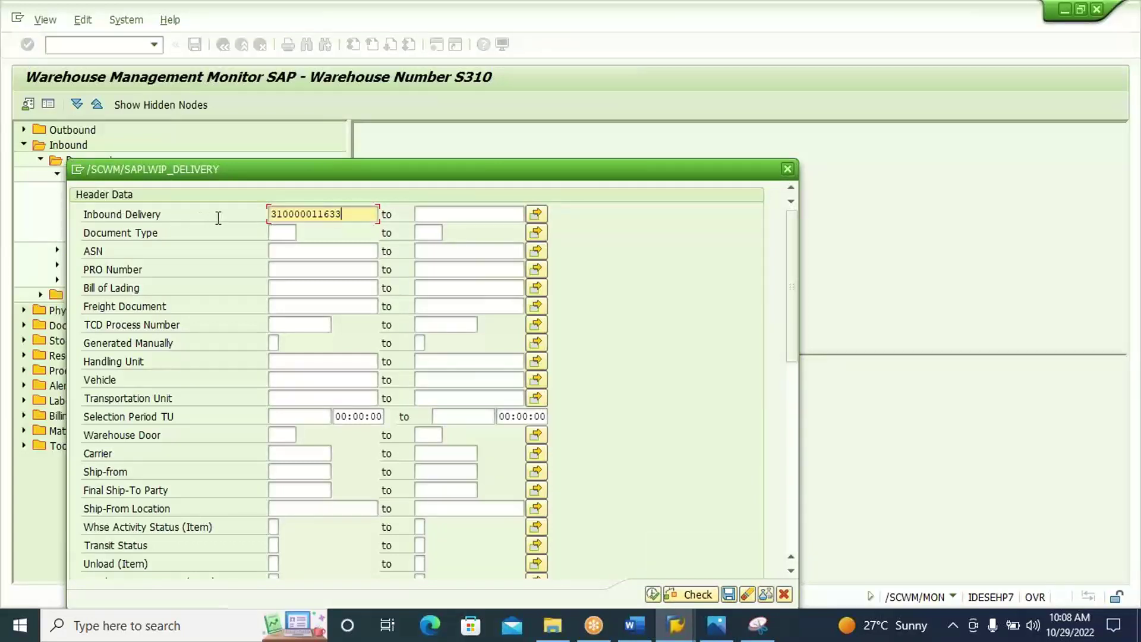
left_click(653, 593)
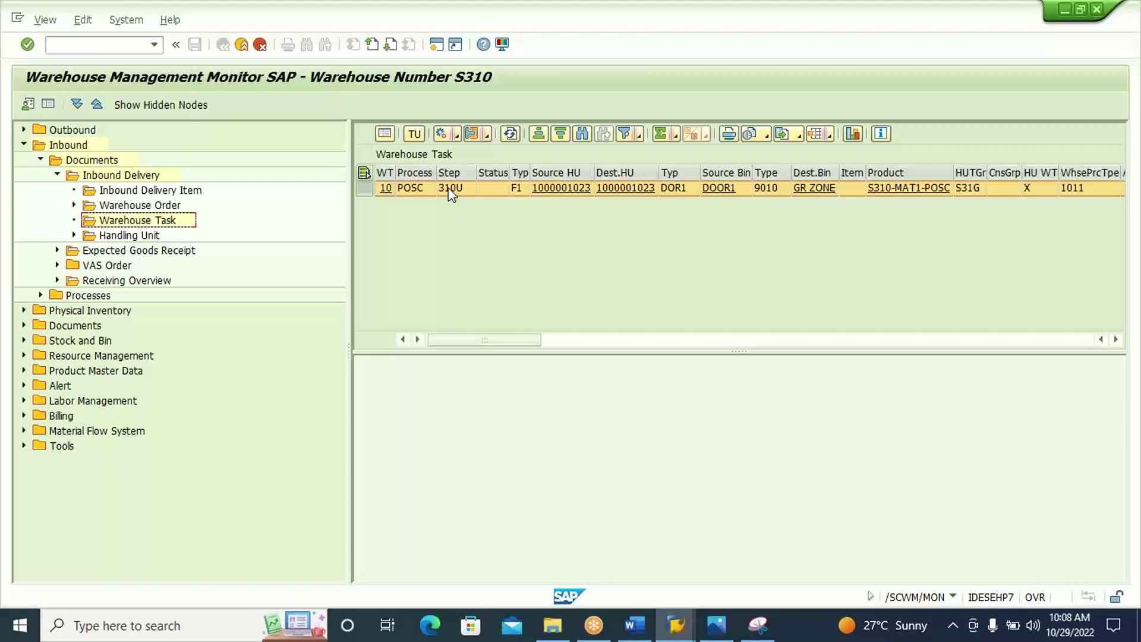
left_click(364, 174)
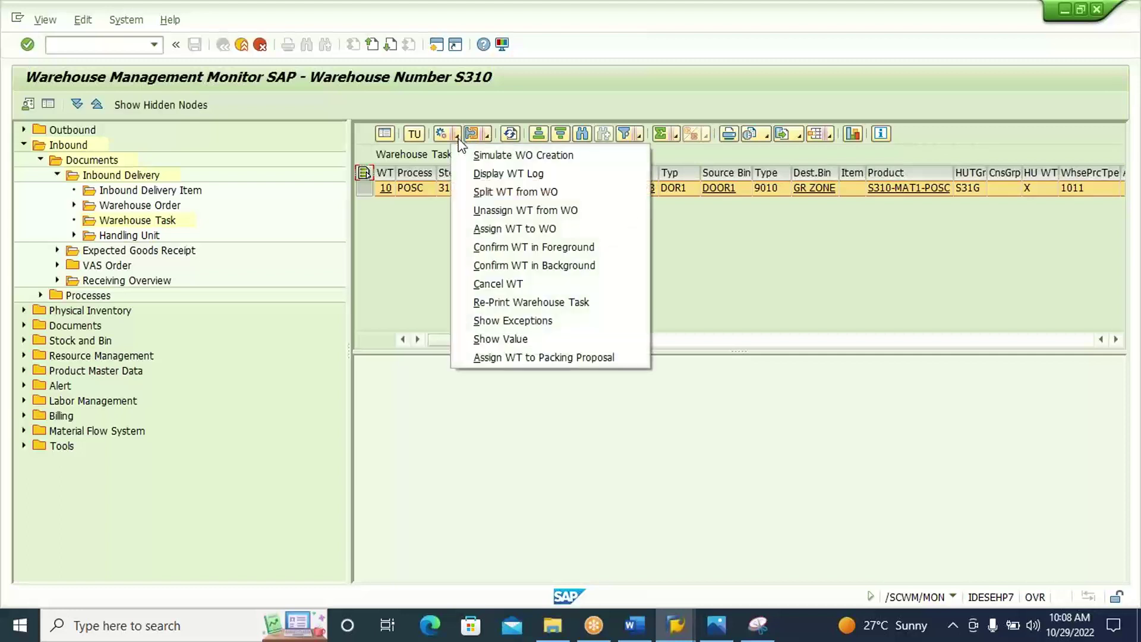
left_click(534, 271)
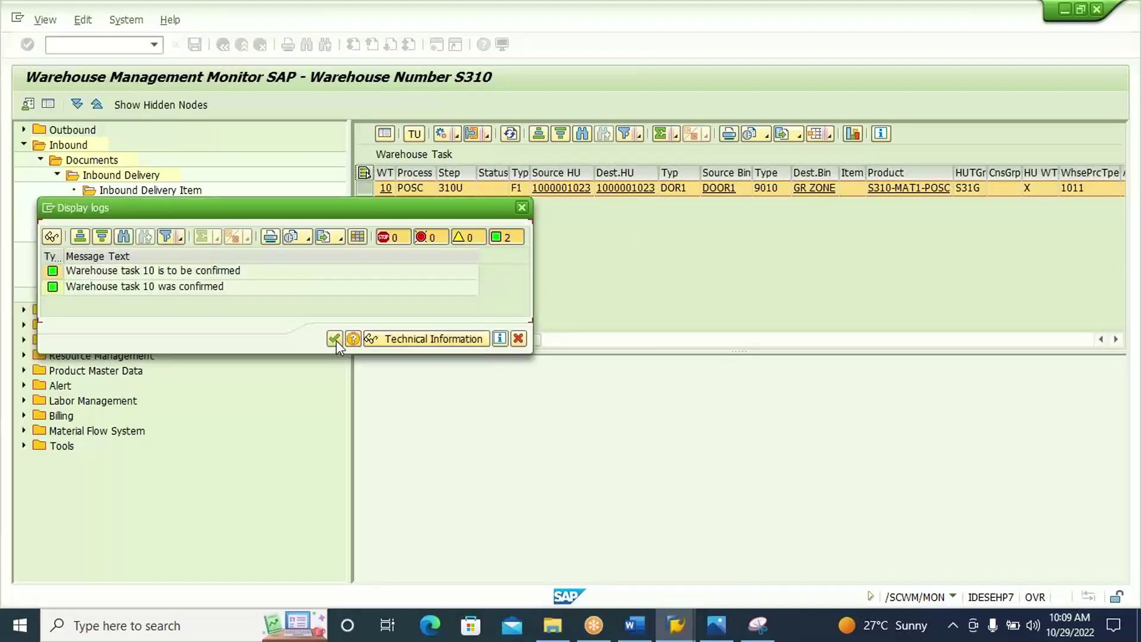
left_click(337, 340)
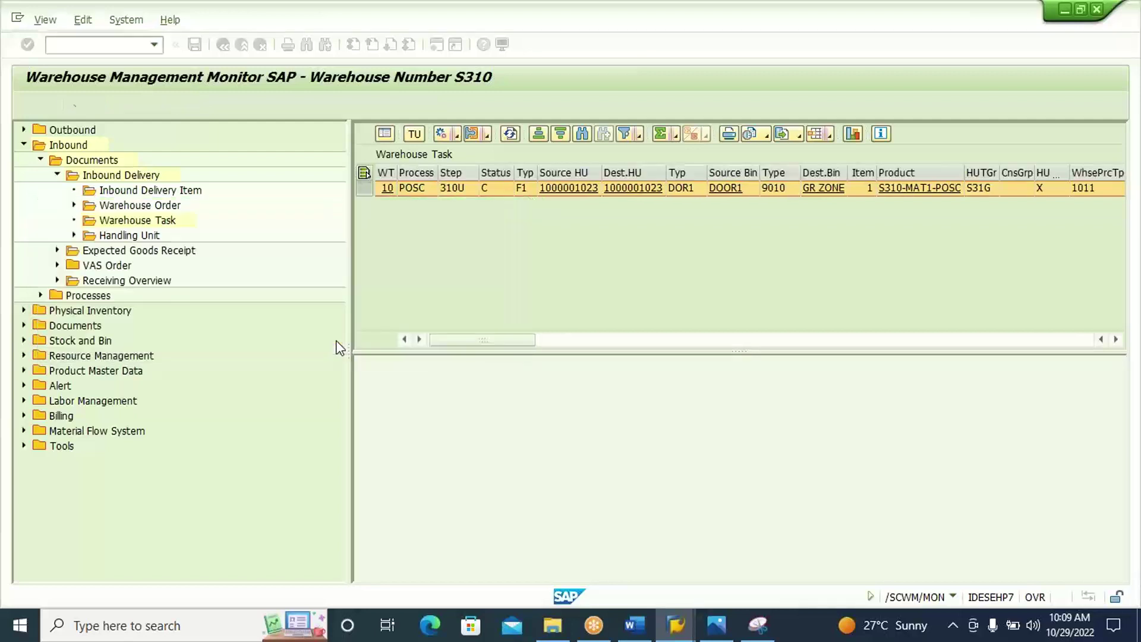
left_click(487, 189)
left_click(365, 174)
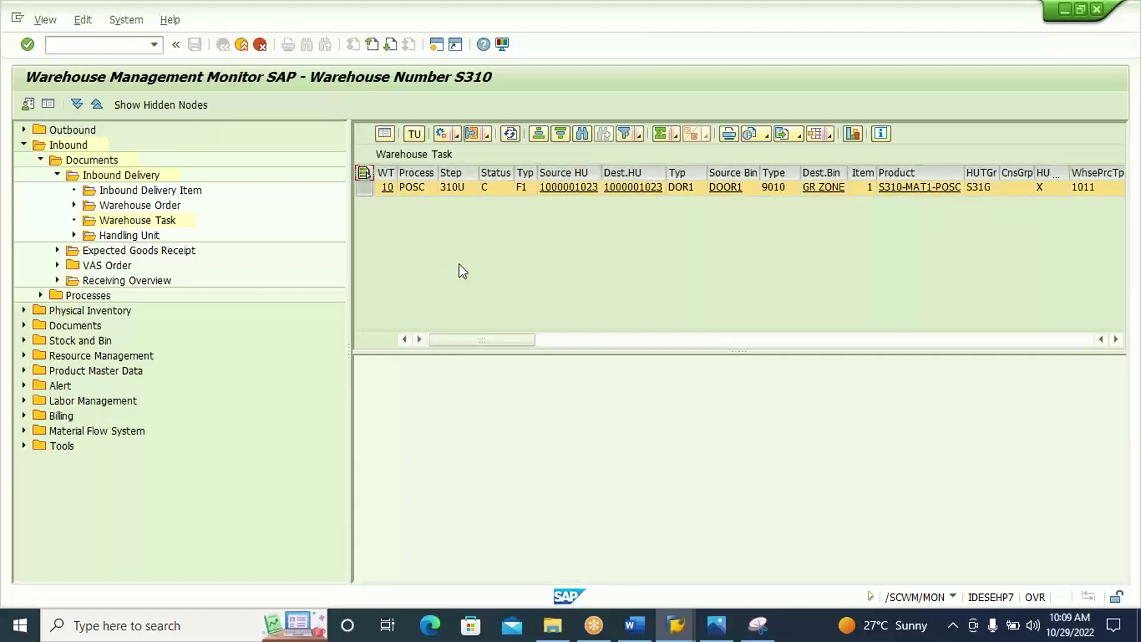
left_click(511, 136)
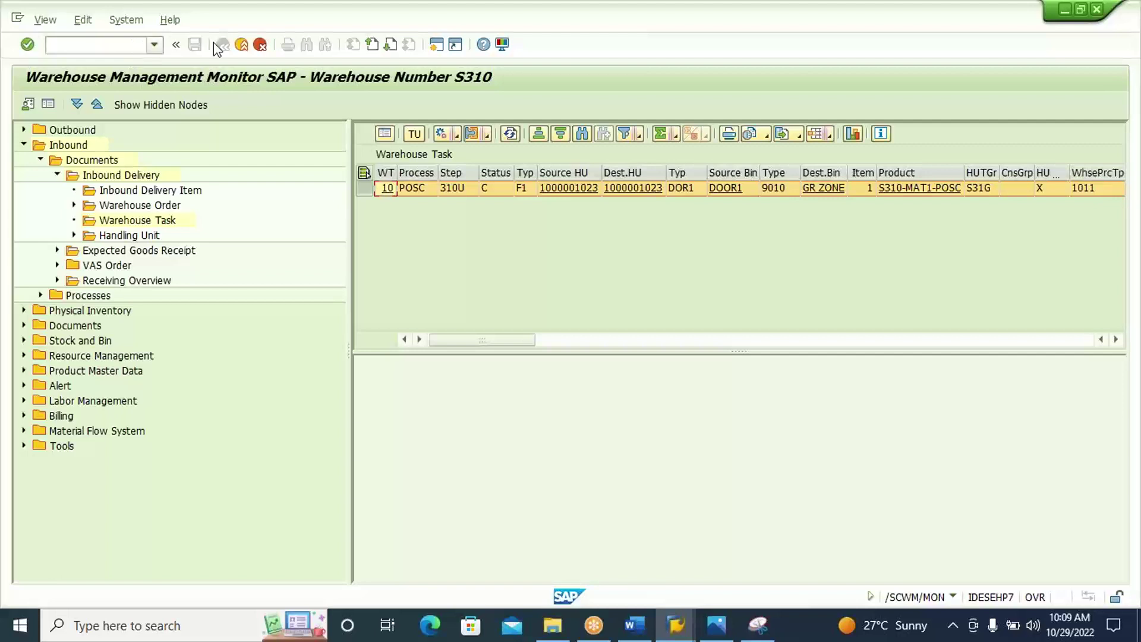
left_click(435, 45)
type("SMQ2")
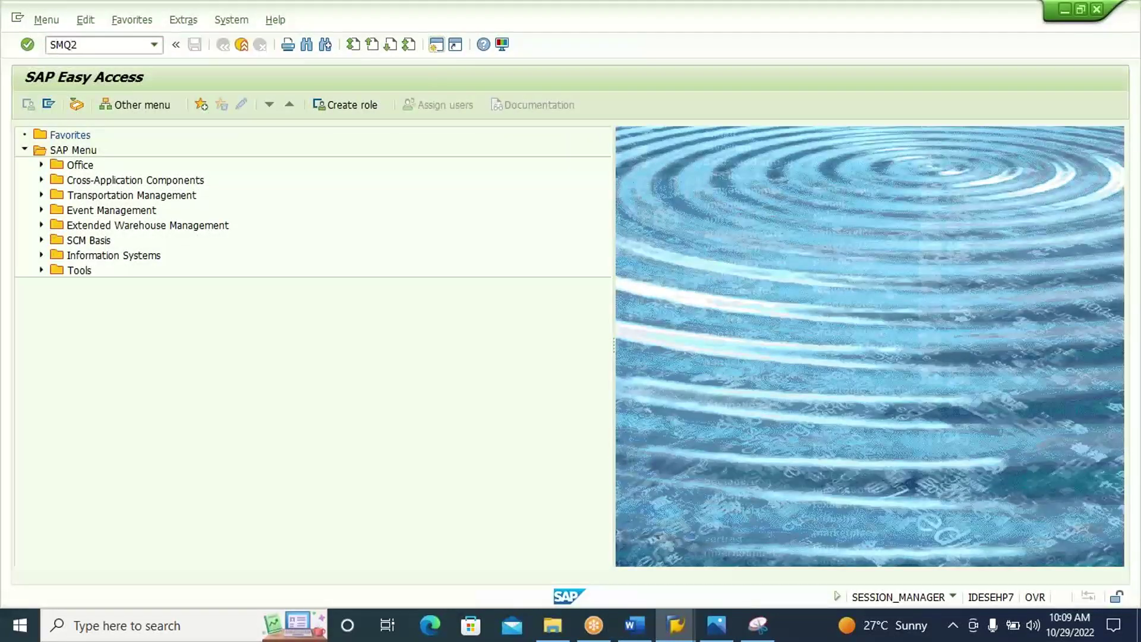
key("Return")
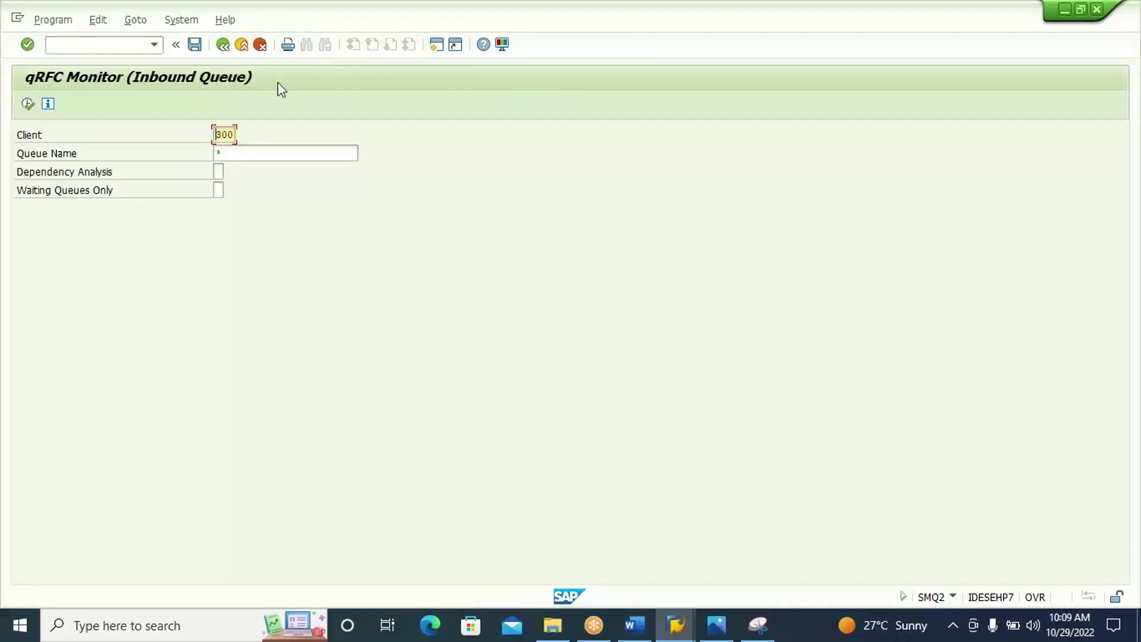
left_click(27, 105)
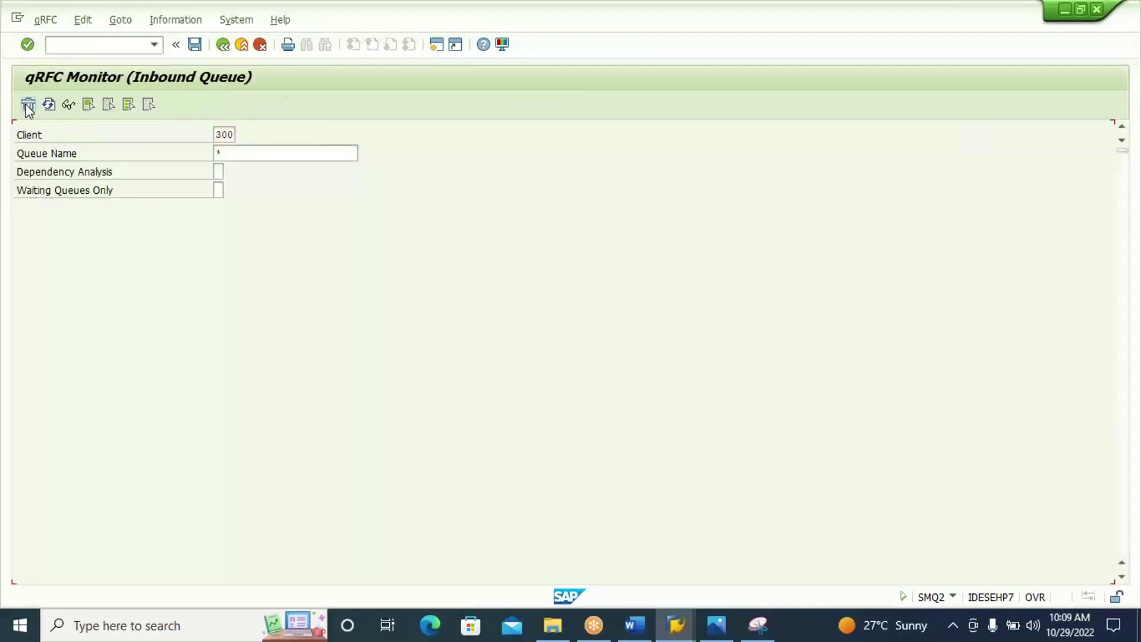
left_click(1123, 514)
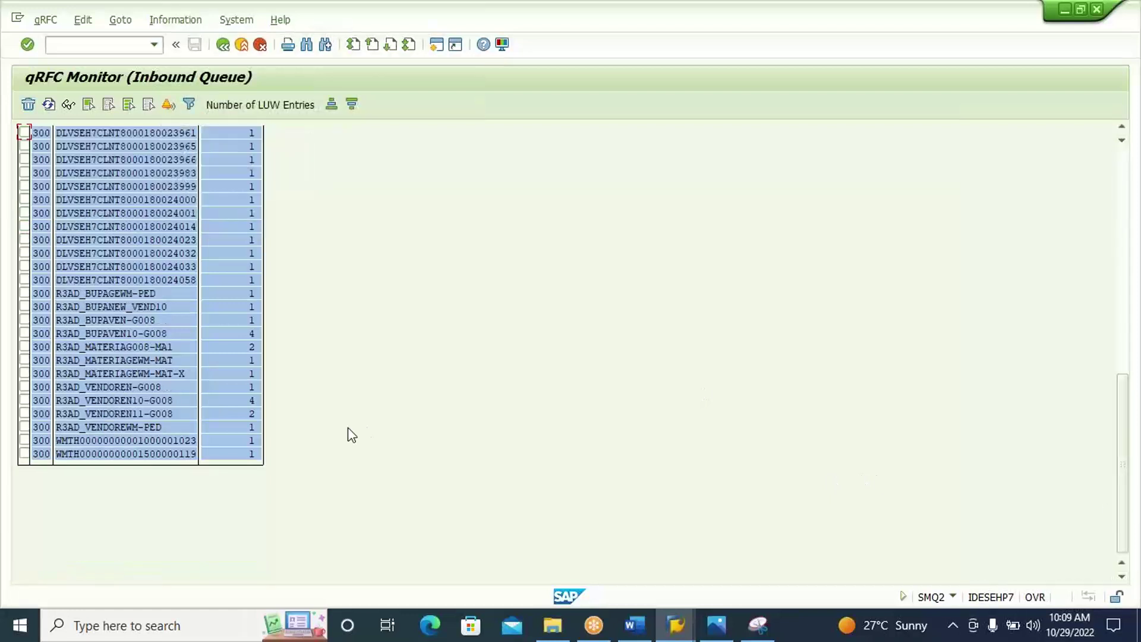
left_click(195, 441)
double_click(158, 440)
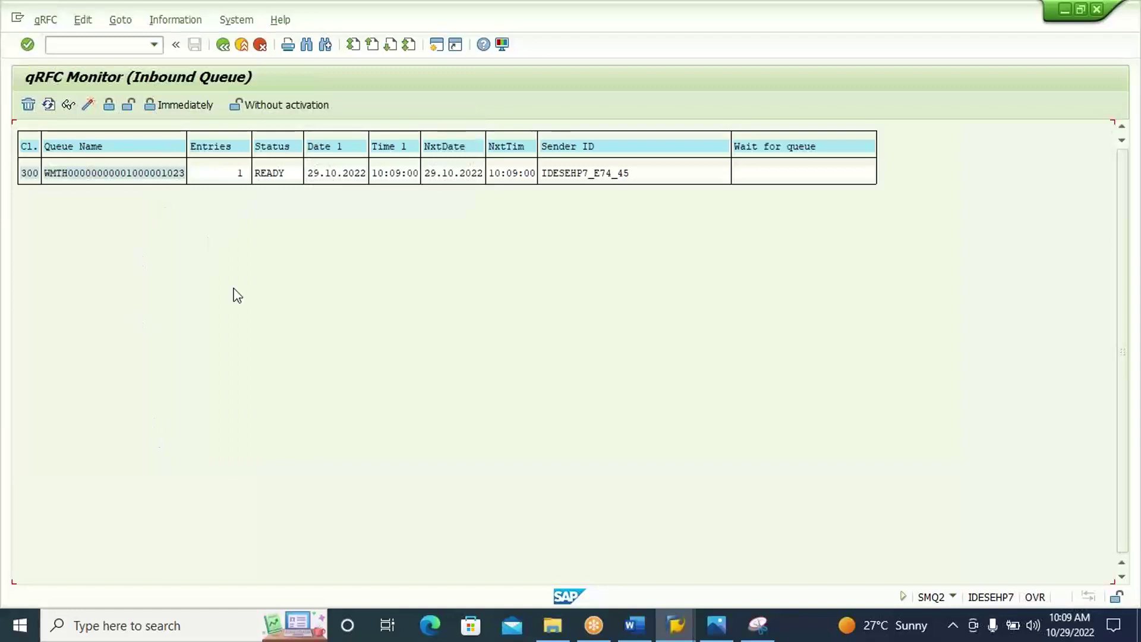
key("F10")
key("Escape")
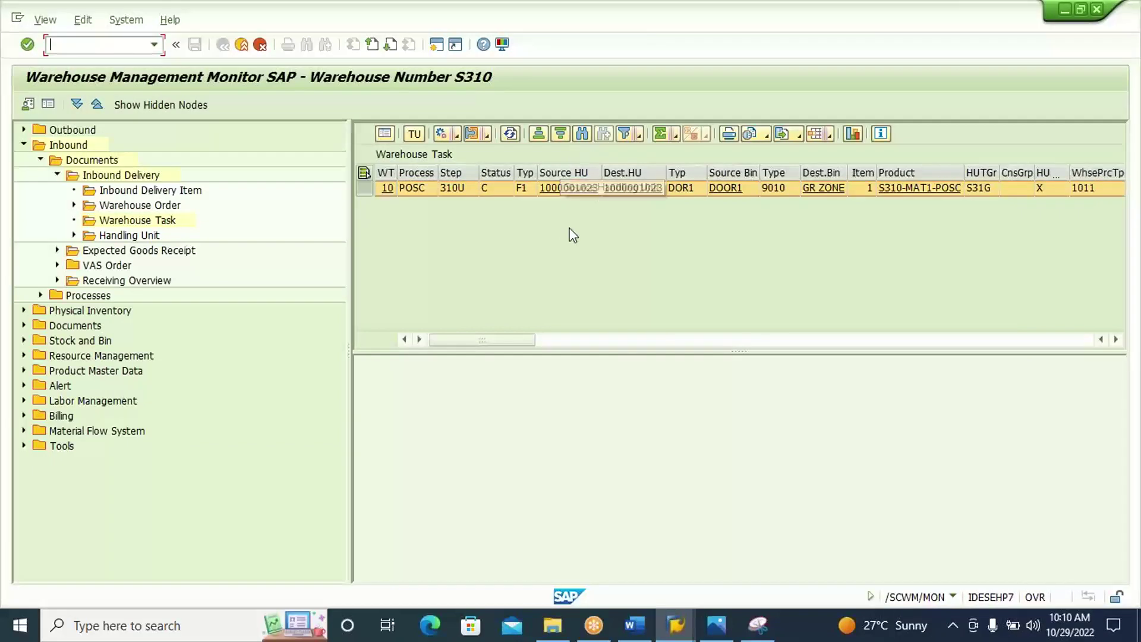
key("alt+Tab")
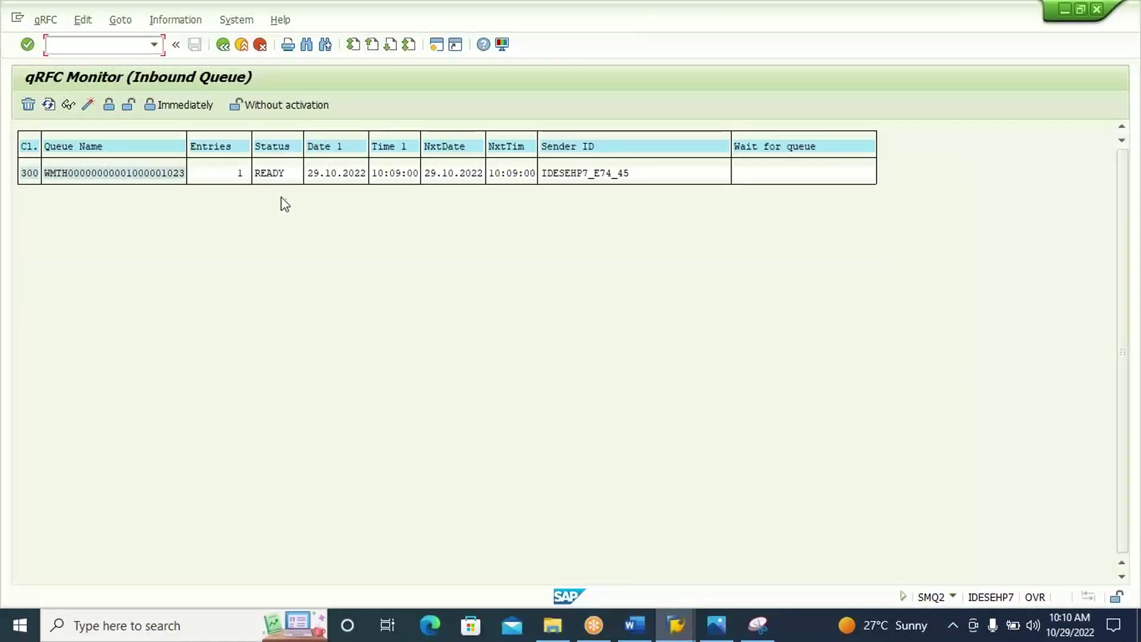
double_click(162, 175)
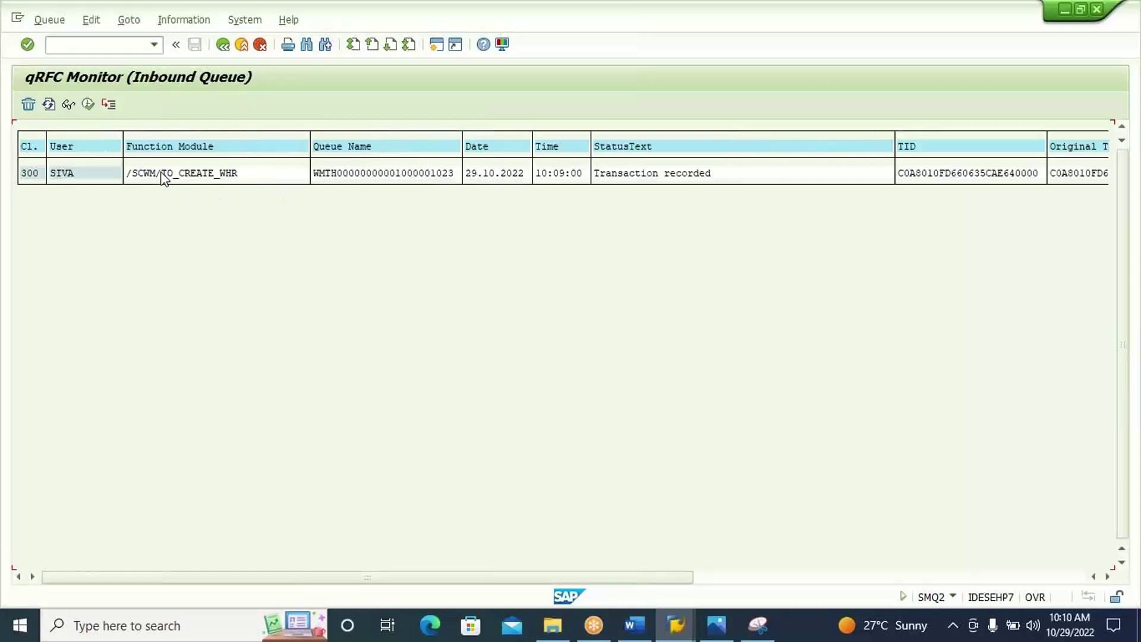
left_click(31, 176)
left_click(88, 106)
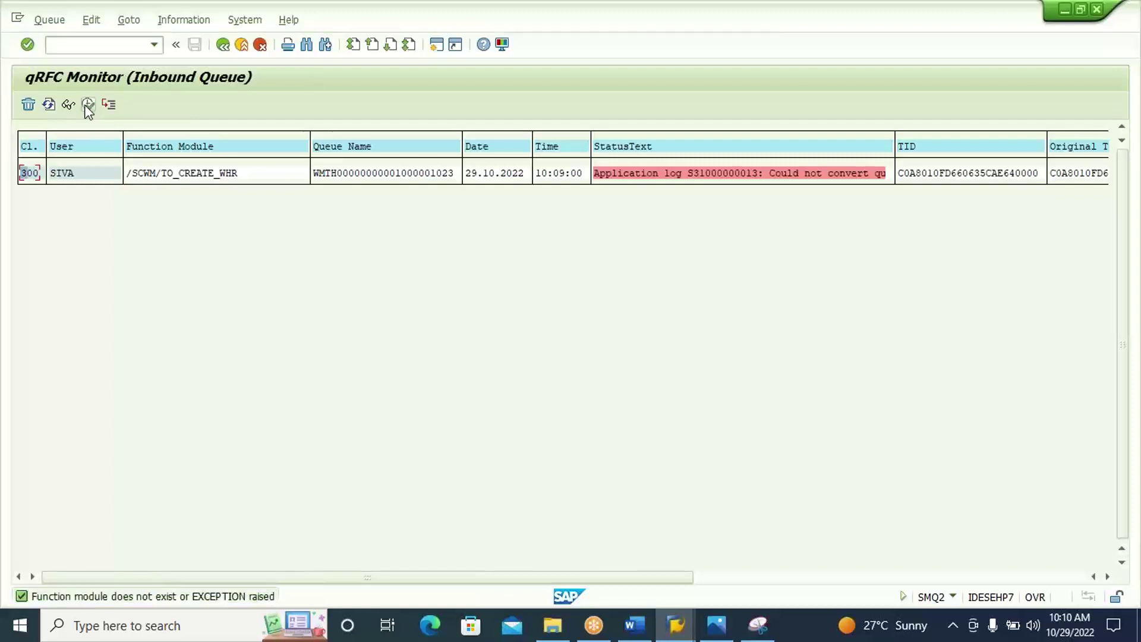
left_click(717, 177)
Read the application log error 'no suitable empty bins in storage type ST01', then enter /o/scwm/ls01.
double_click(718, 177)
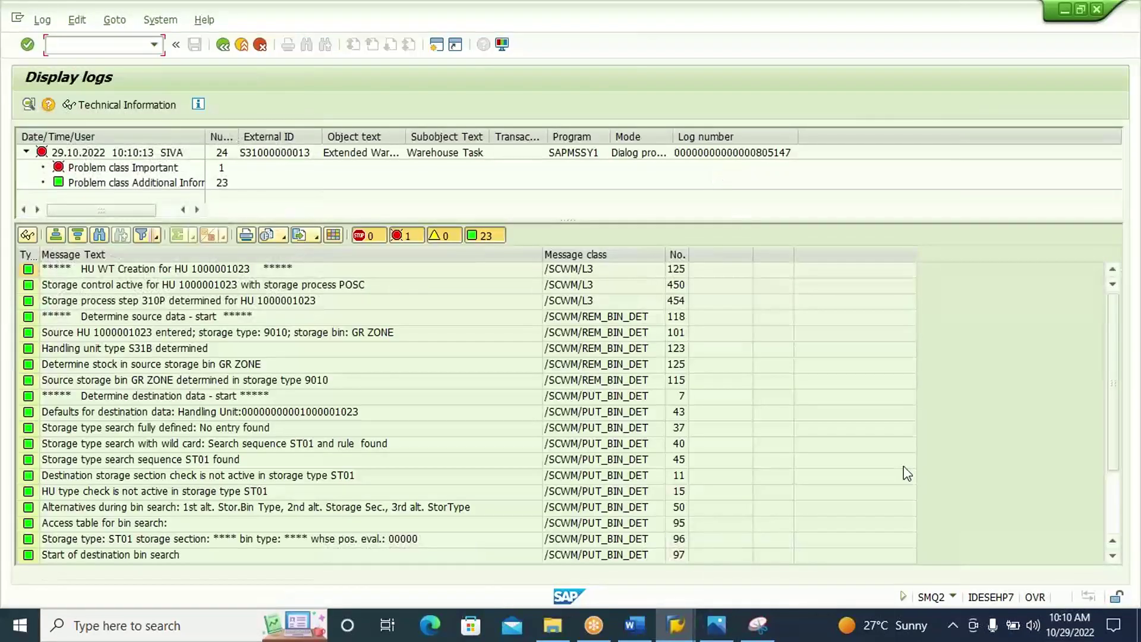
left_click(1110, 508)
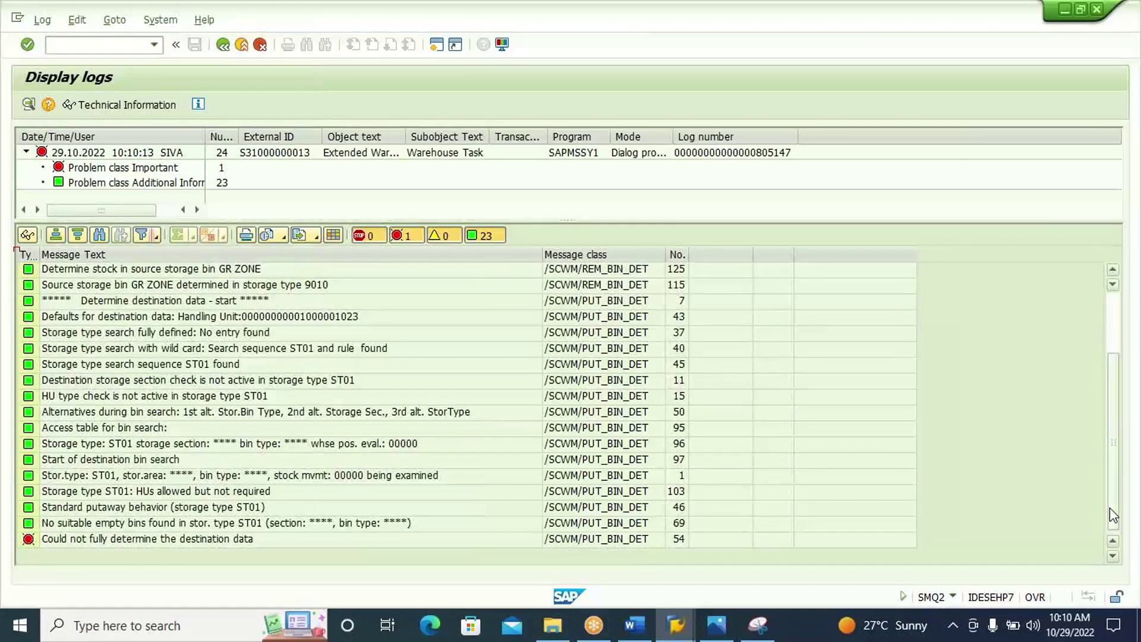
left_click(233, 541)
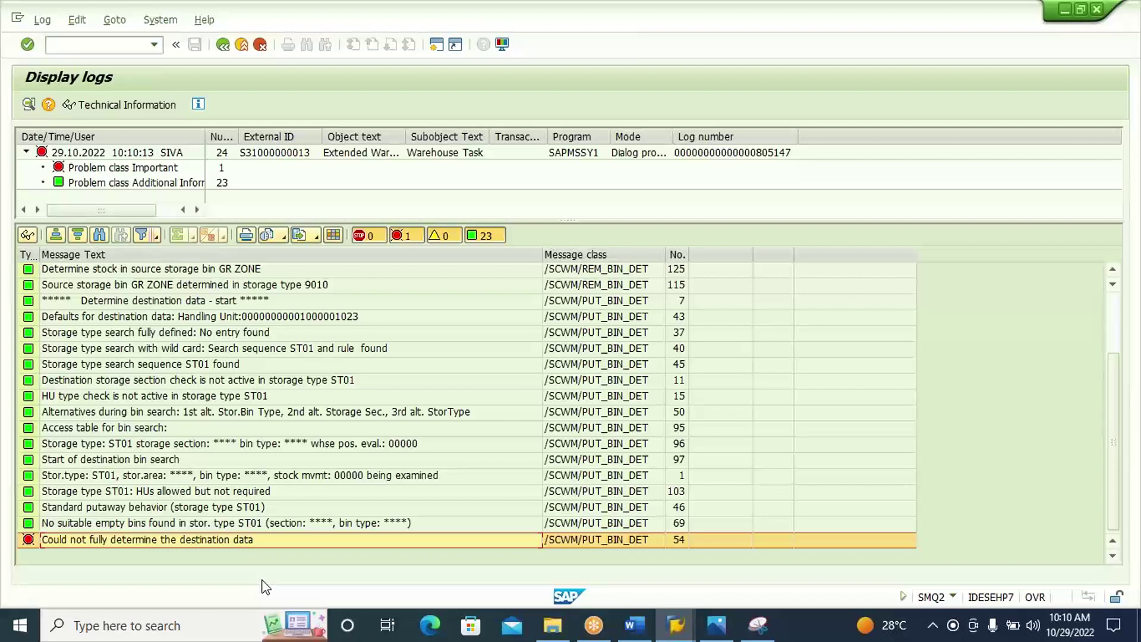
left_click(200, 525)
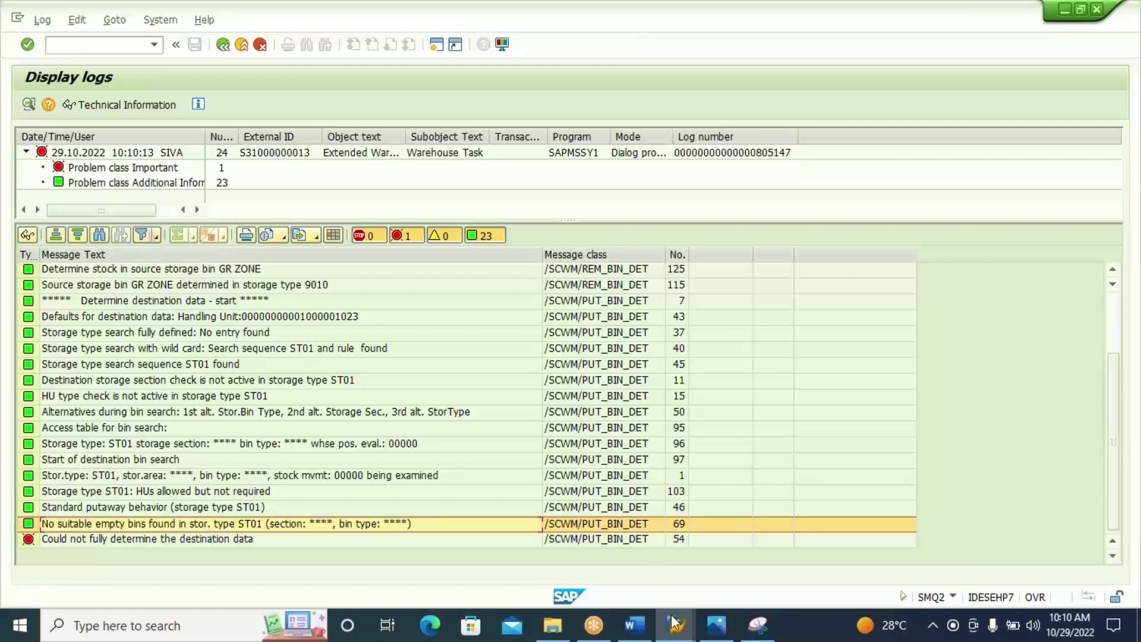
mouse_move(674, 627)
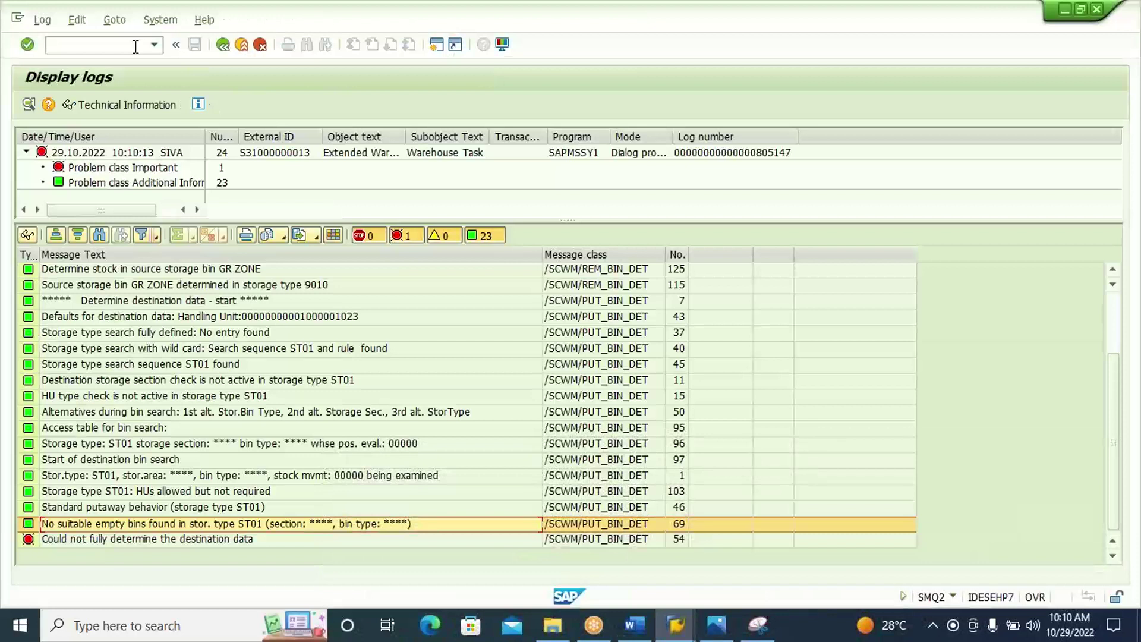
left_click(135, 46)
type("/o/scwm/")
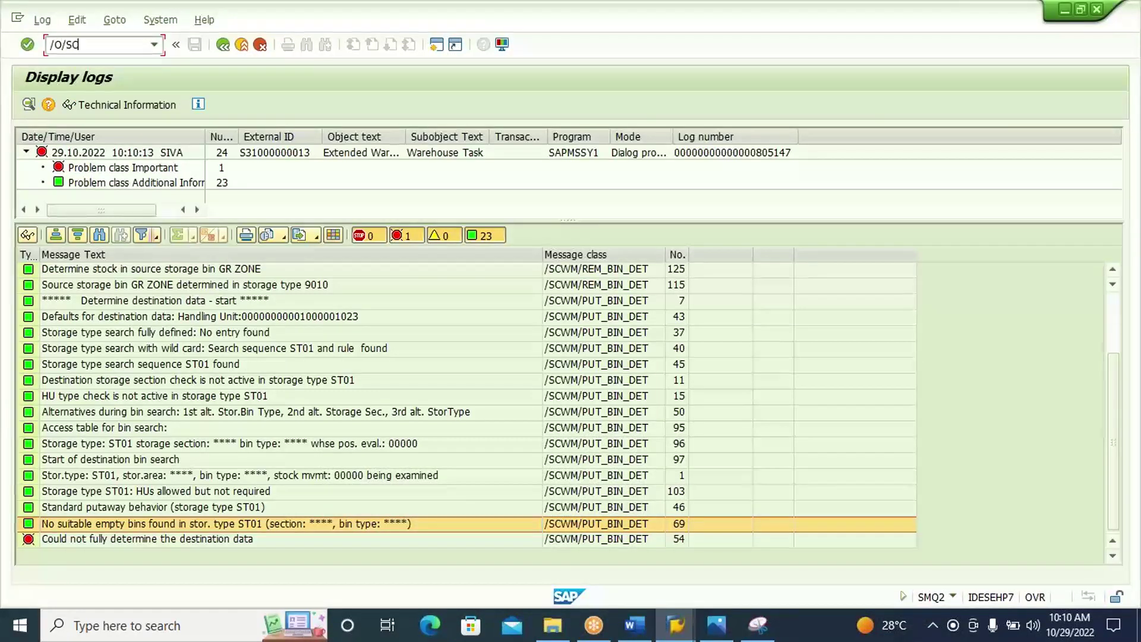
type("ls01")
Look up storage bin BIN2 in warehouse S310 and find it does not exist.
key("Return")
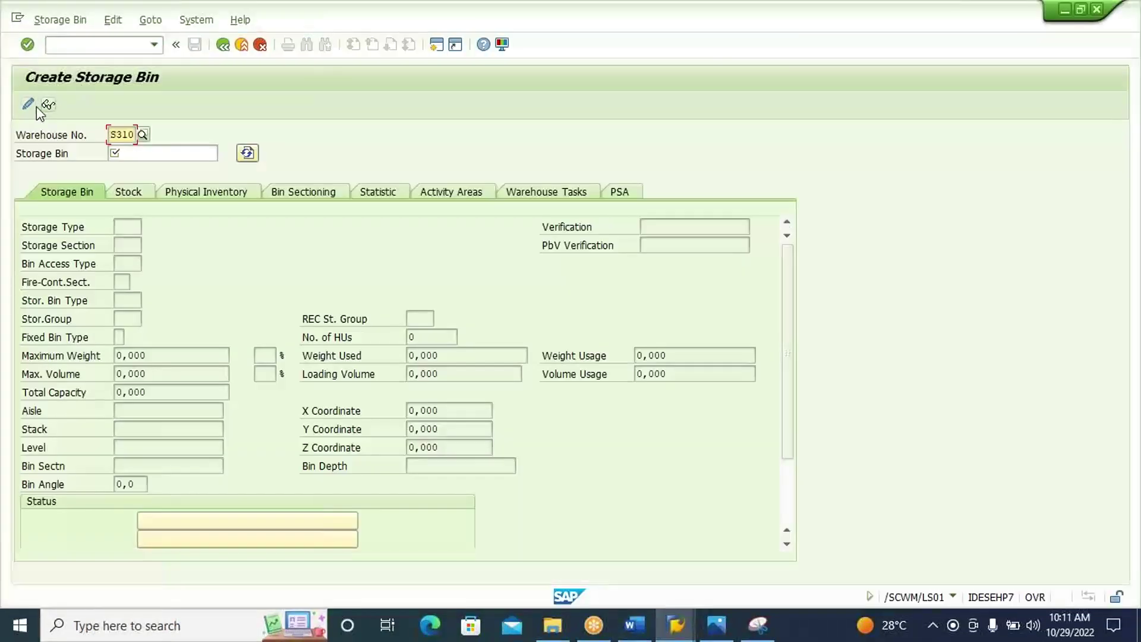
left_click(48, 104)
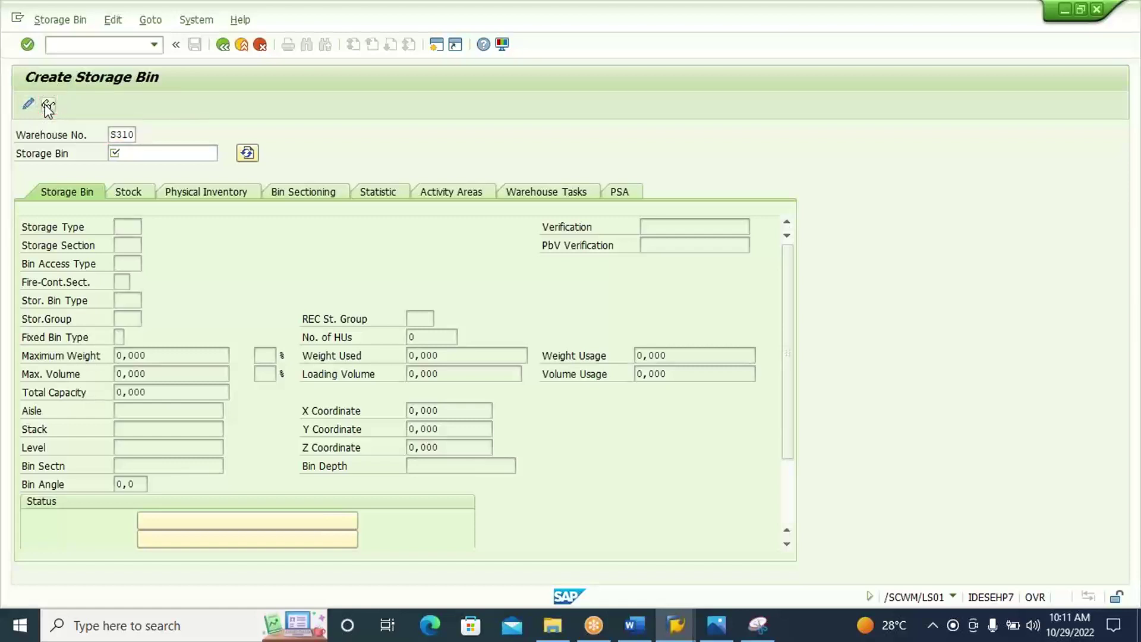
left_click(164, 152)
key("BackSpace")
key("BackSpace")
key("BackSpace")
key("BackSpace")
key("BackSpace")
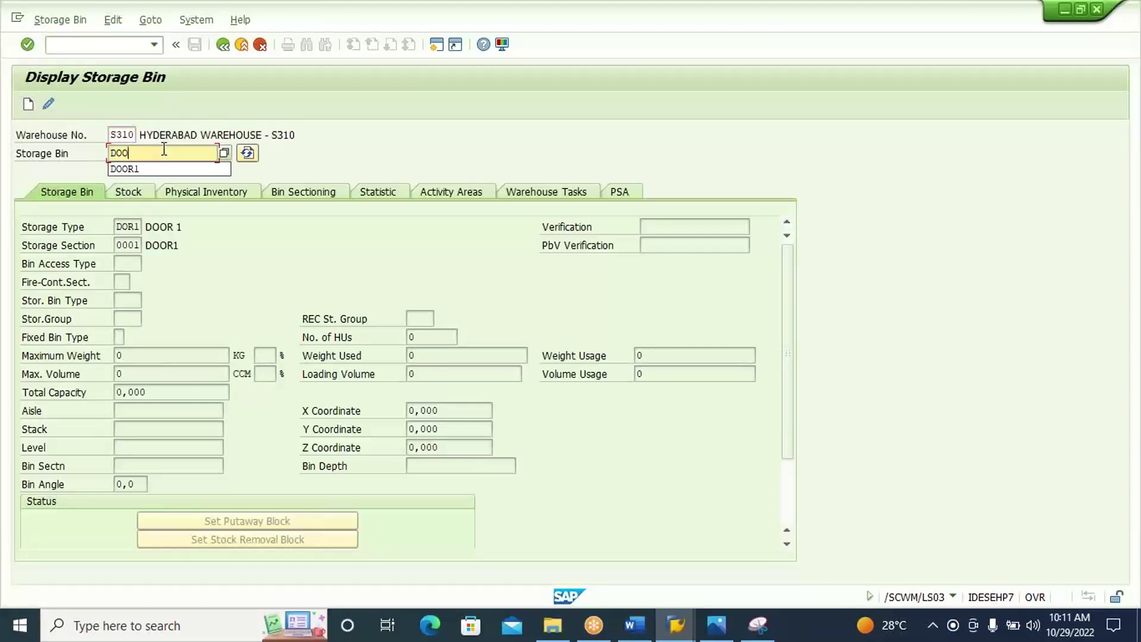
left_click(227, 161)
key("F4")
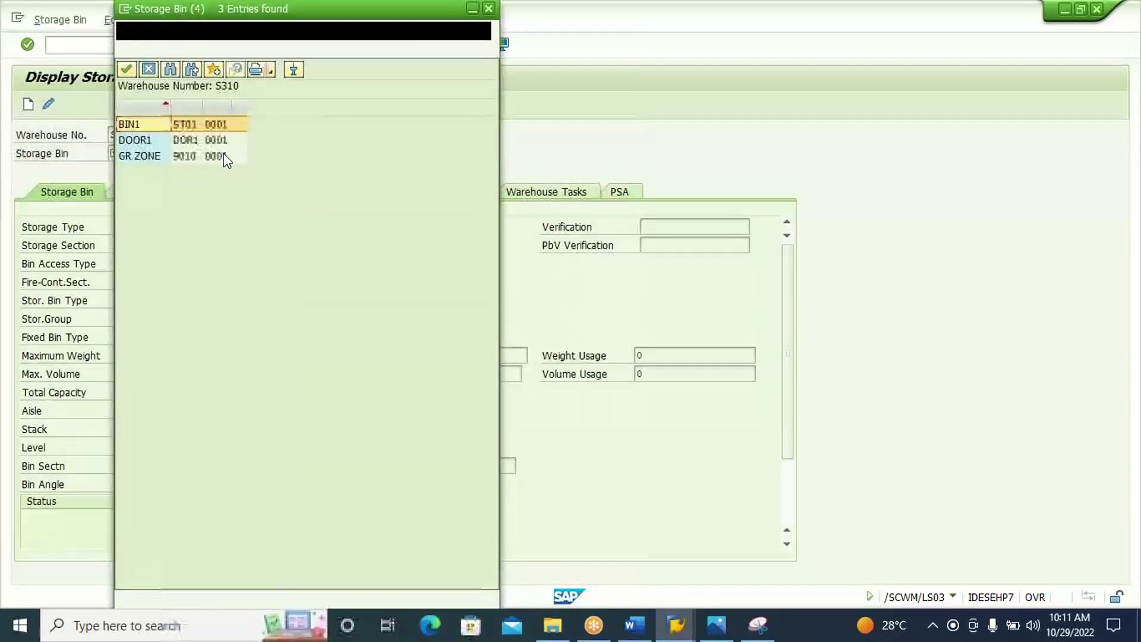
left_click(147, 70)
type("B")
type("2")
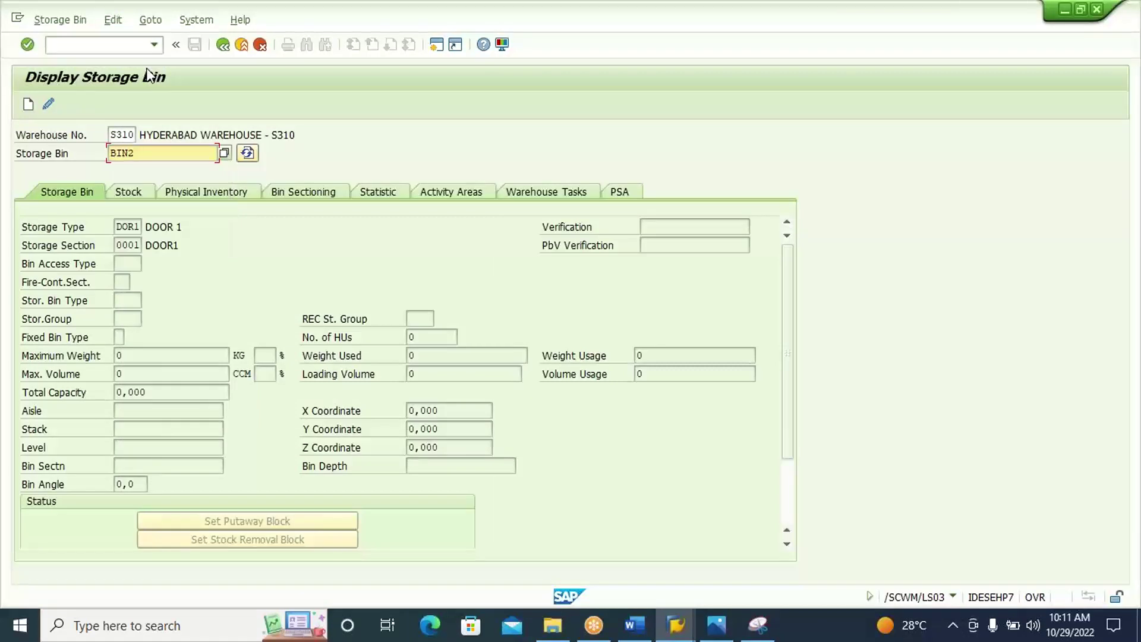
key("Return")
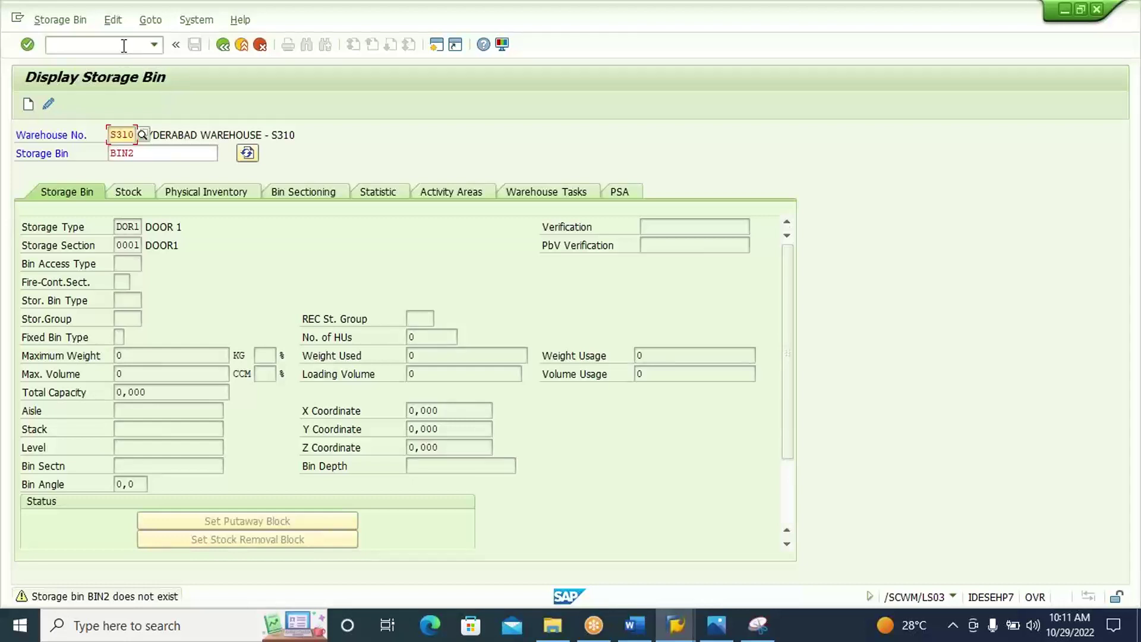
Recall the storage bin transaction from history and edit it toward /N/SCWM/LS01.
left_click(153, 45)
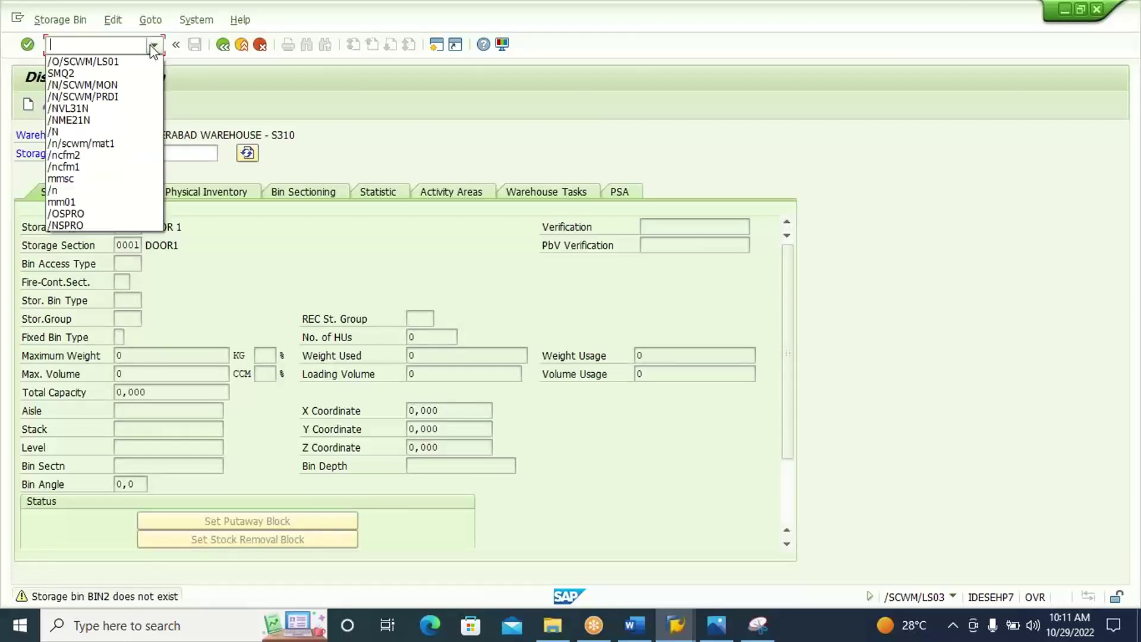
left_click(150, 62)
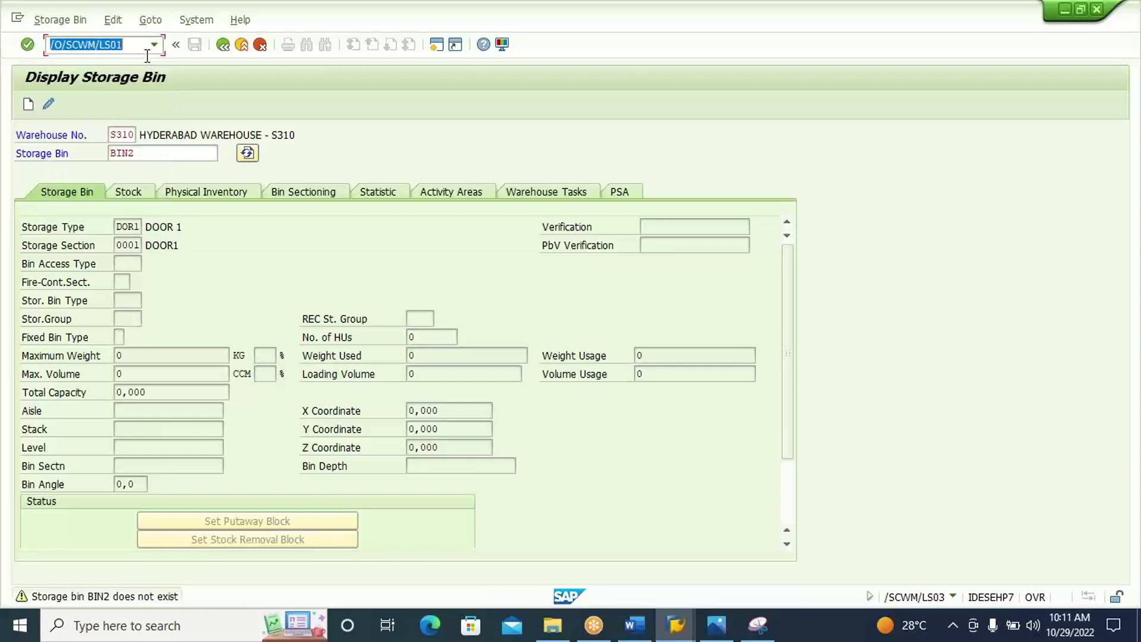
left_click(138, 47)
key("Left")
key("Left")
key("Left")
key("Left")
key("Left")
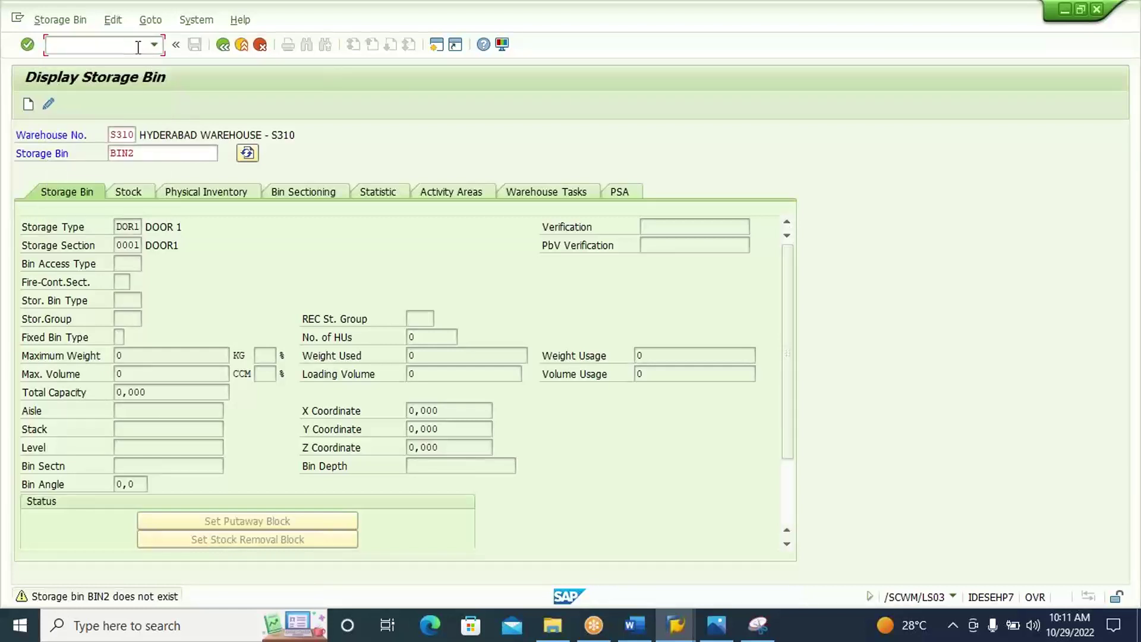
key("Left")
key("Left")
key("Left")
key("Left")
key("Left")
key("BackSpace")
Create and save storage bin BIN2 with storage type ST01 and section 0001.
type("N")
key("Return")
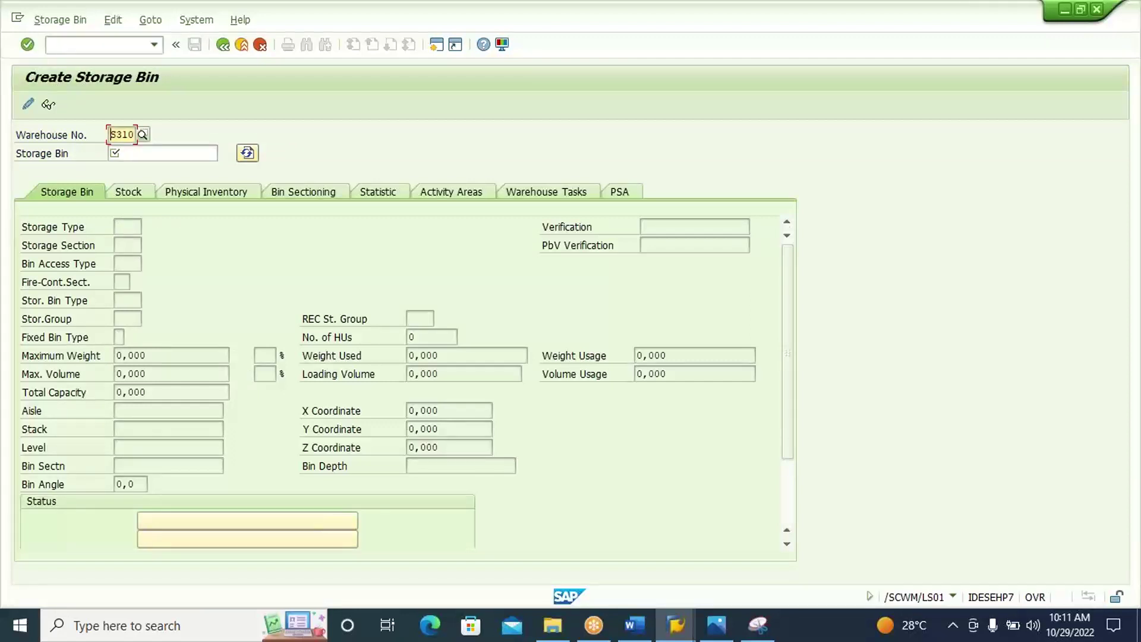
left_click(181, 153)
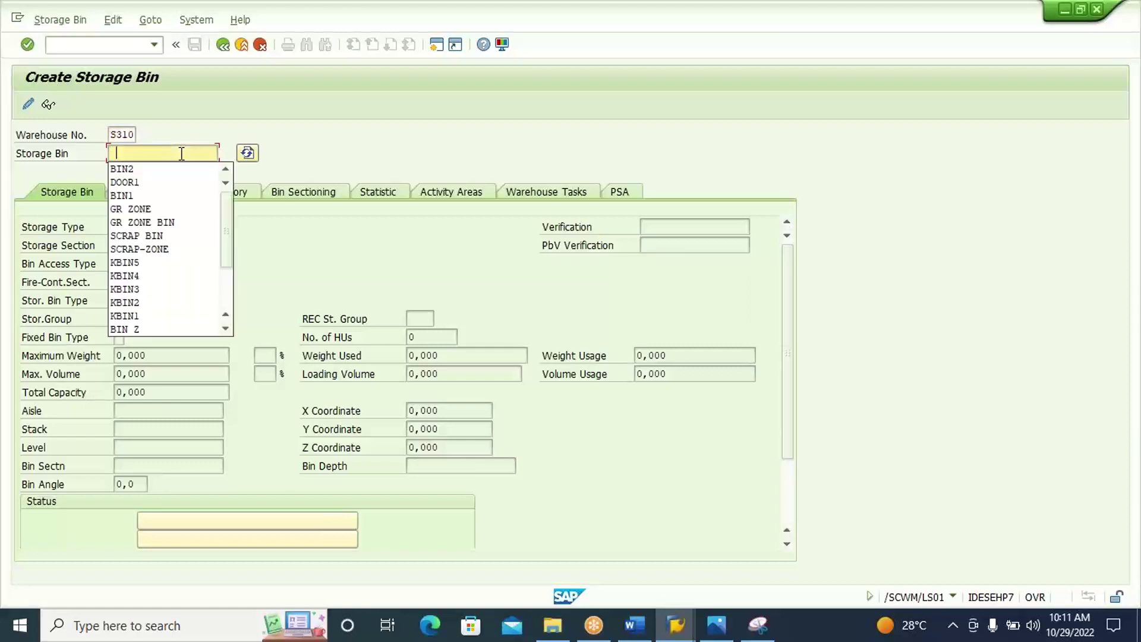
type("BIN2")
key("Return")
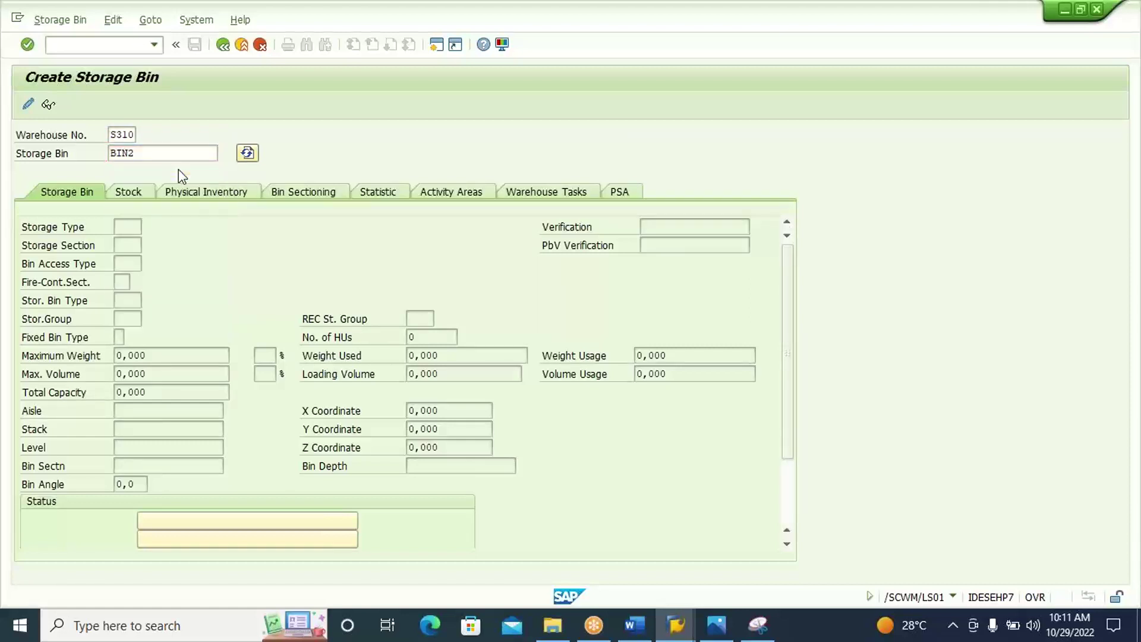
left_click(128, 227)
left_click(149, 227)
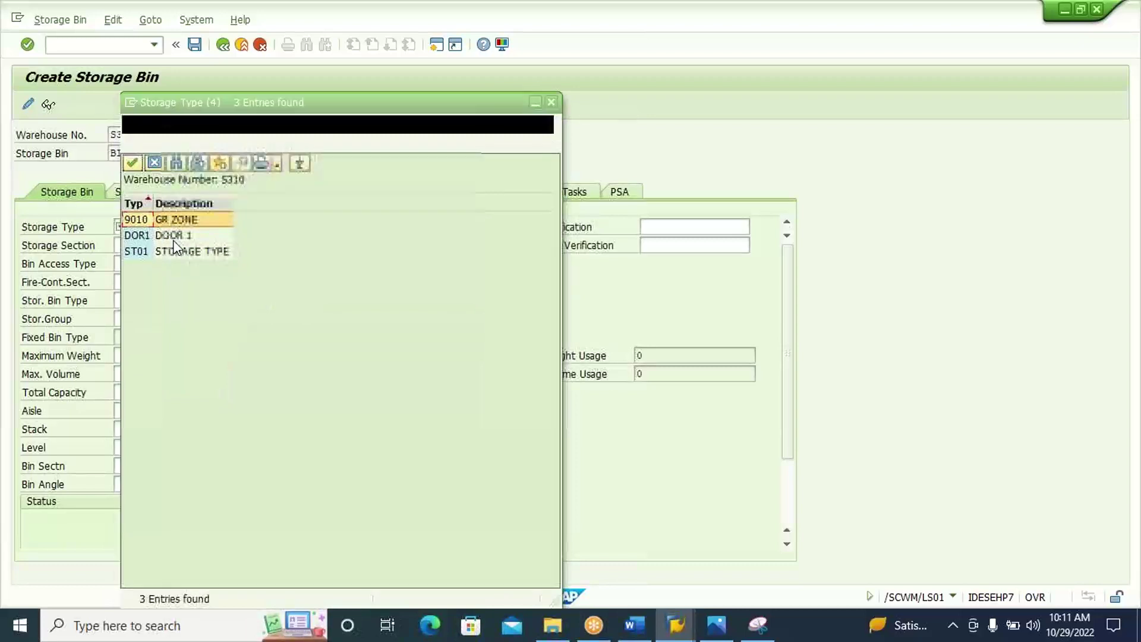
left_click(178, 252)
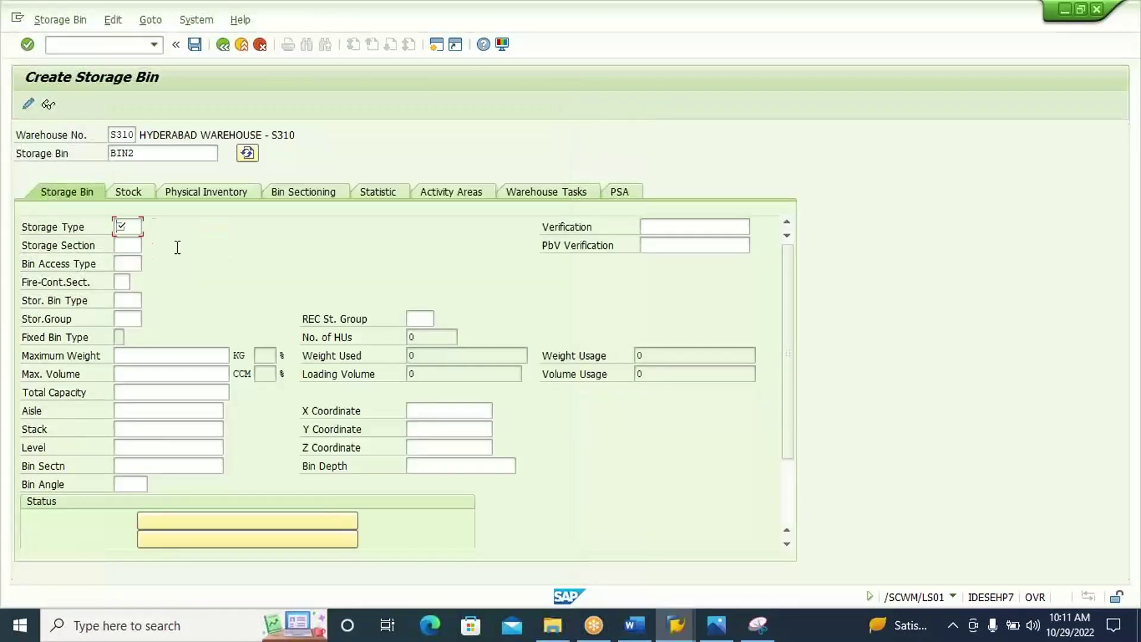
left_click(135, 245)
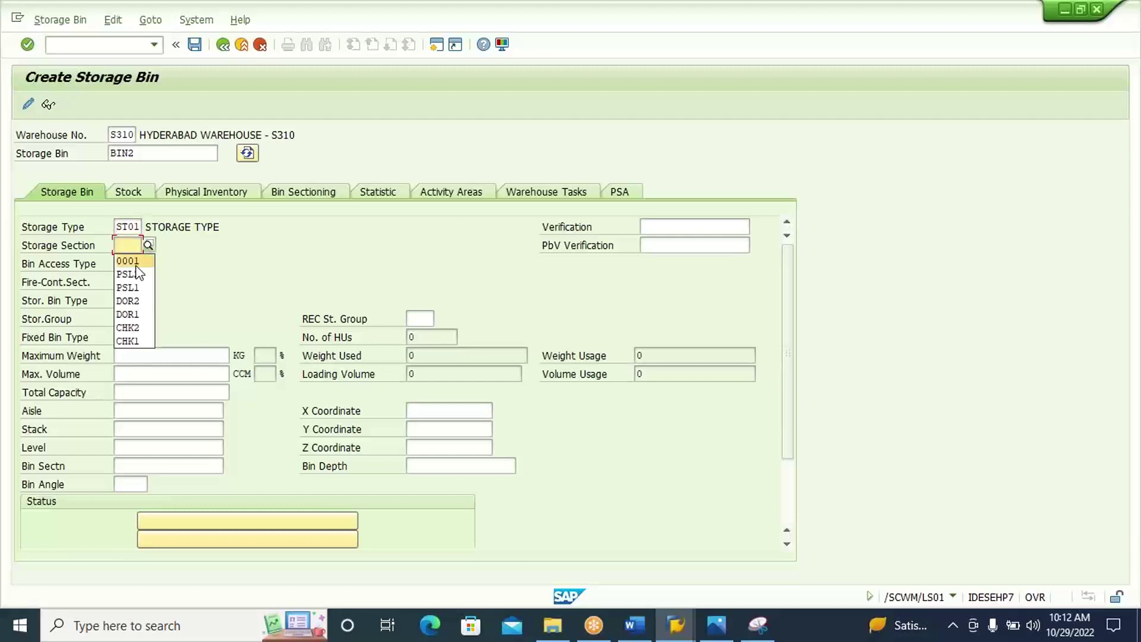
left_click(137, 264)
key("Return")
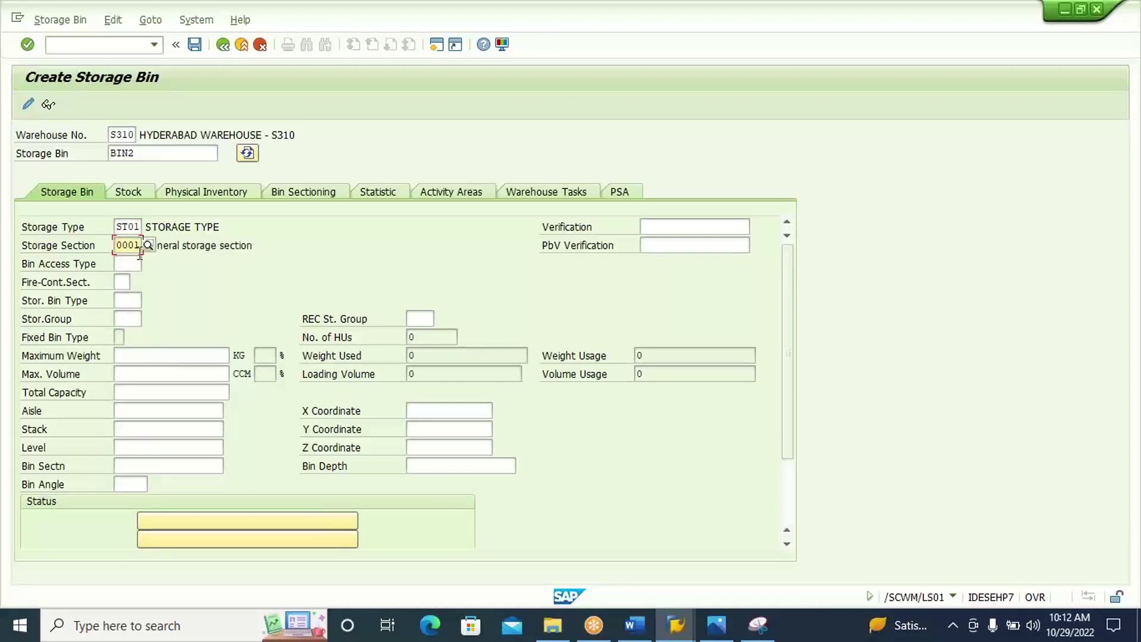
left_click(194, 46)
Create and save storage bin BIN3 with storage type ST01 and section 0001, then exit.
left_click(173, 154)
left_click(176, 170)
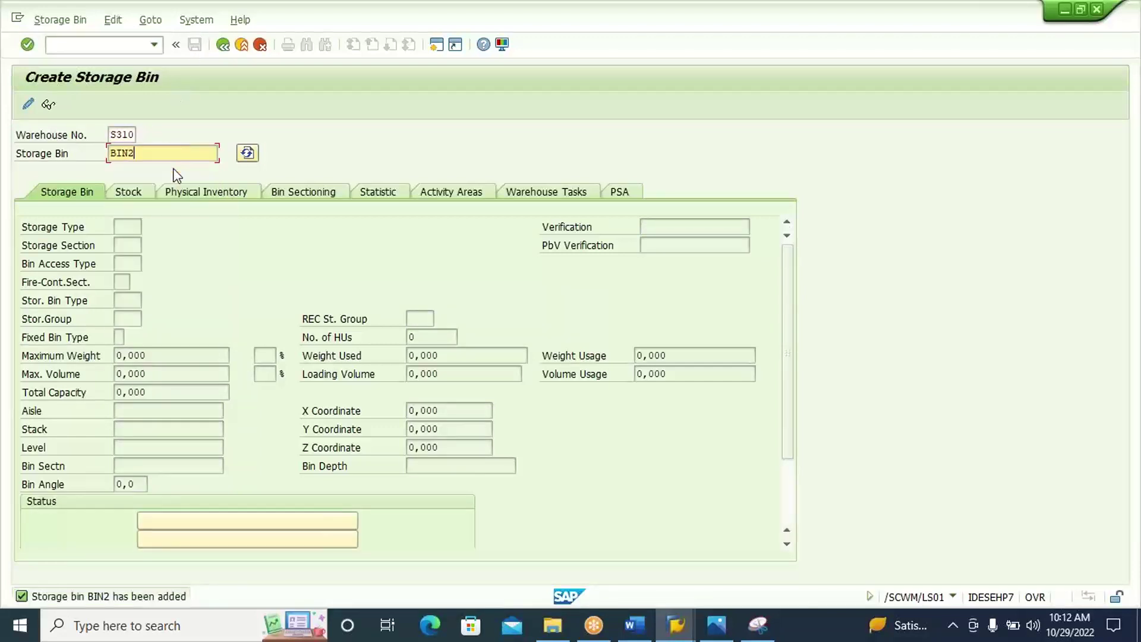
key("BackSpace")
type("3")
key("Return")
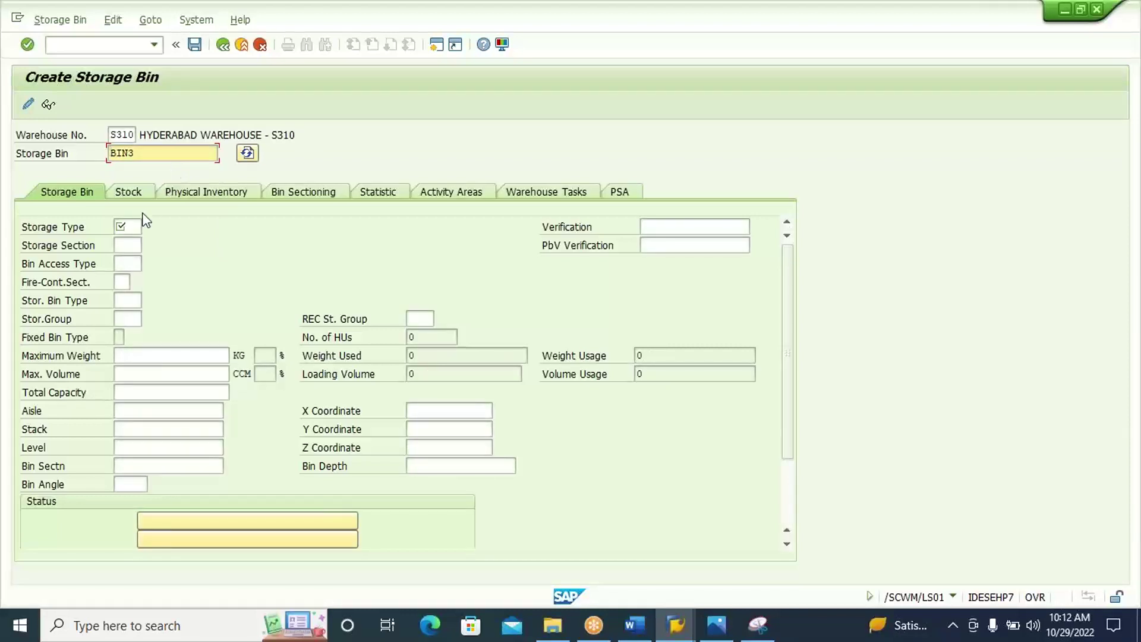
left_click(140, 220)
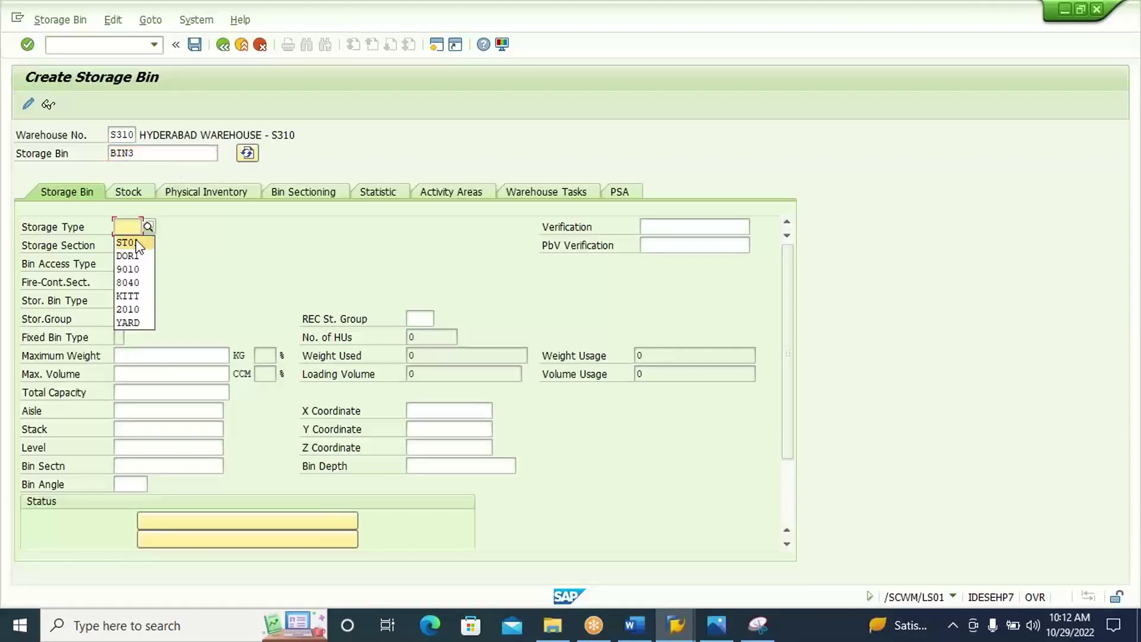
left_click(135, 239)
left_click(137, 239)
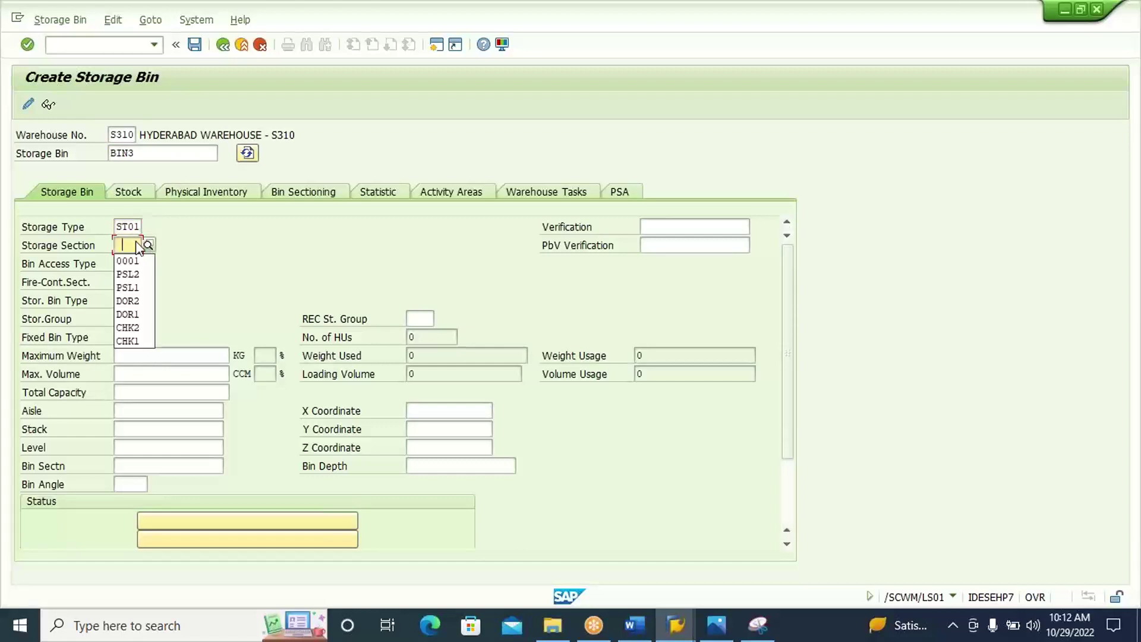
left_click(132, 262)
key("Return")
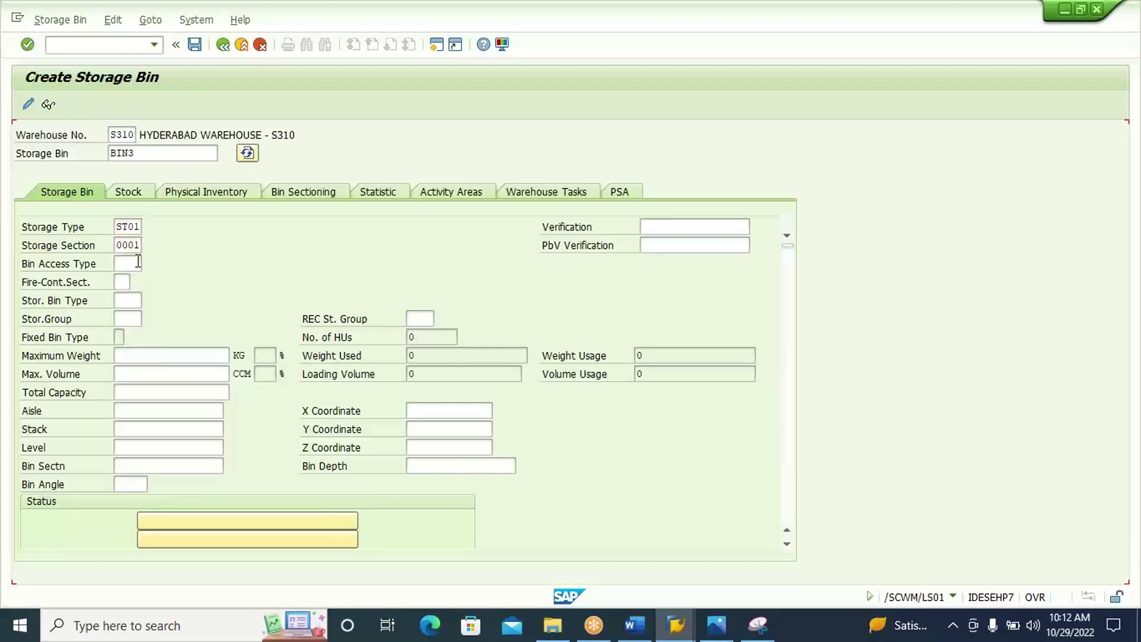
left_click(199, 49)
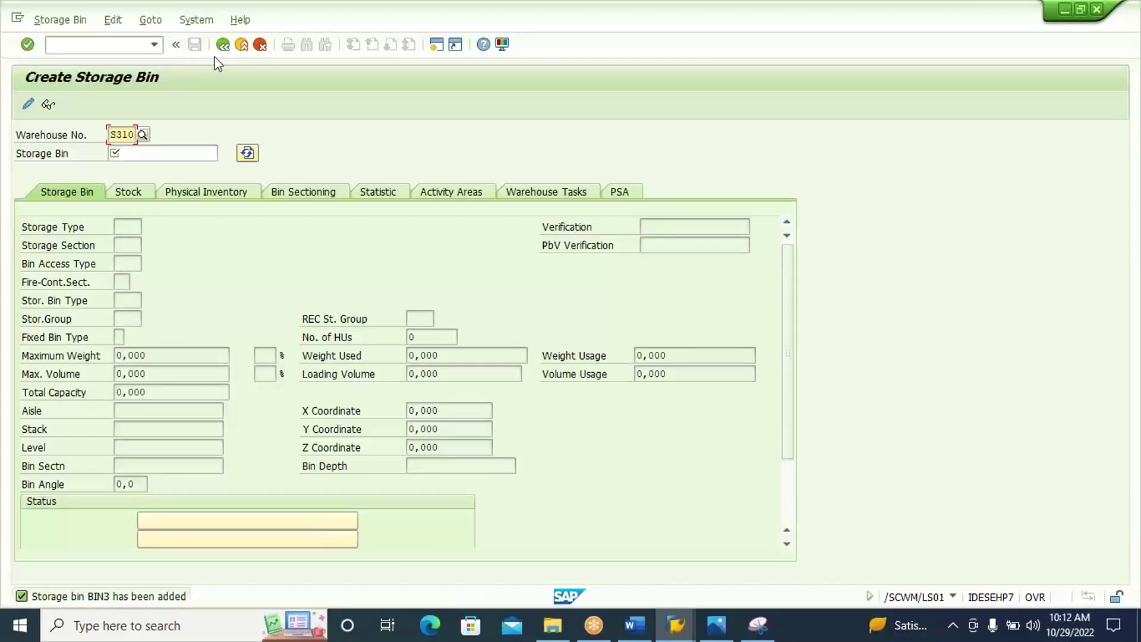
left_click(241, 46)
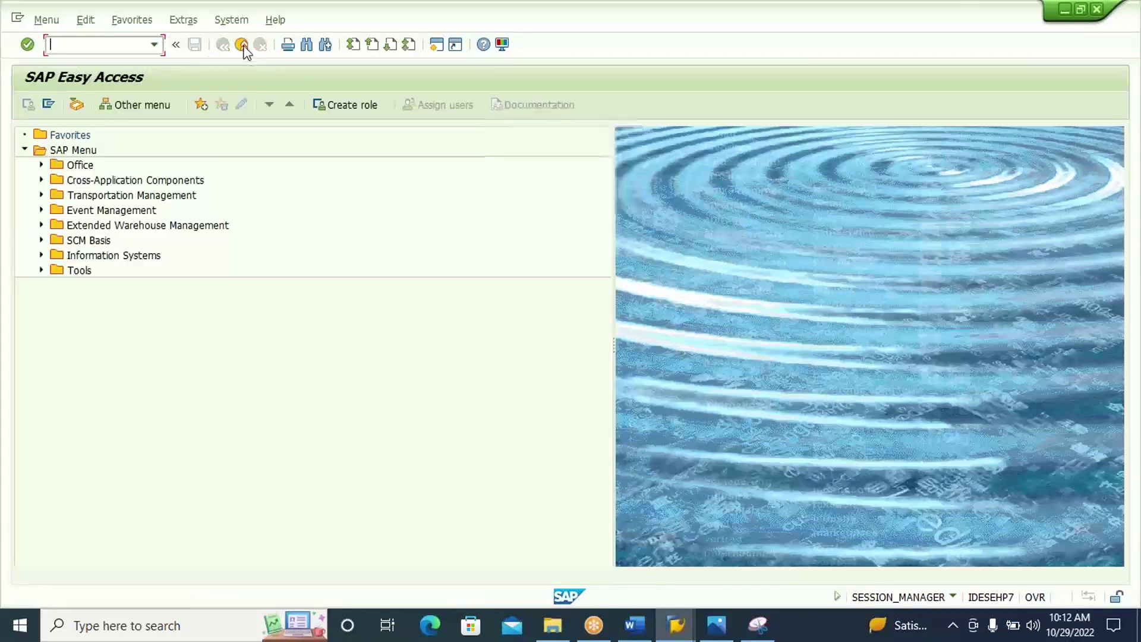
Back in SMQ2, reset the failed queue entry's status and reprocess it until the queue is empty.
left_click(242, 45)
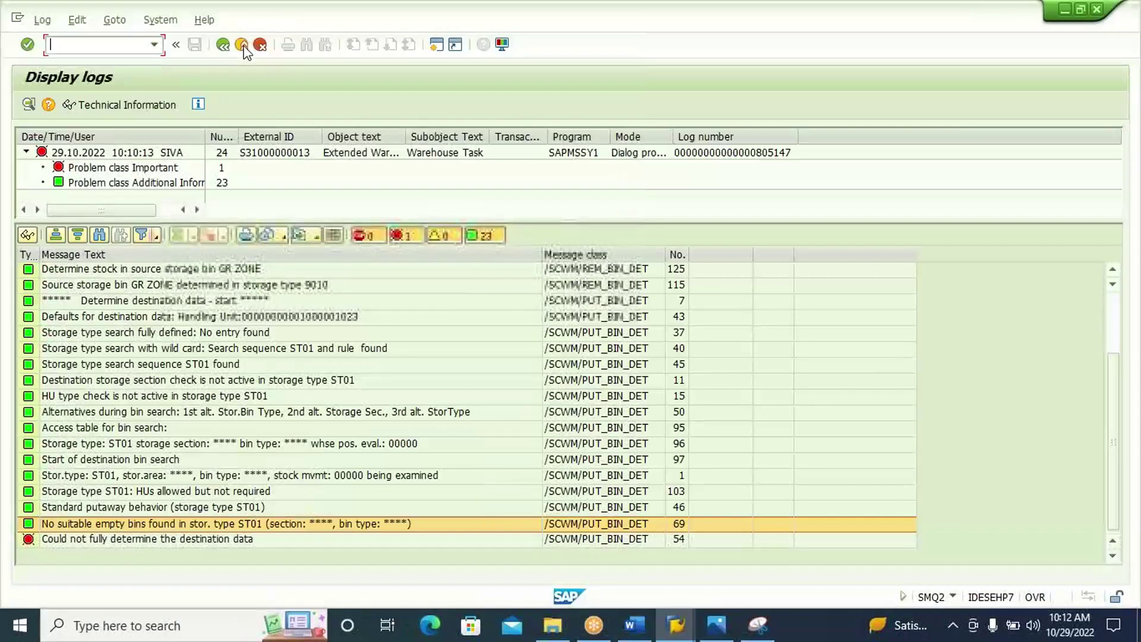
left_click(224, 47)
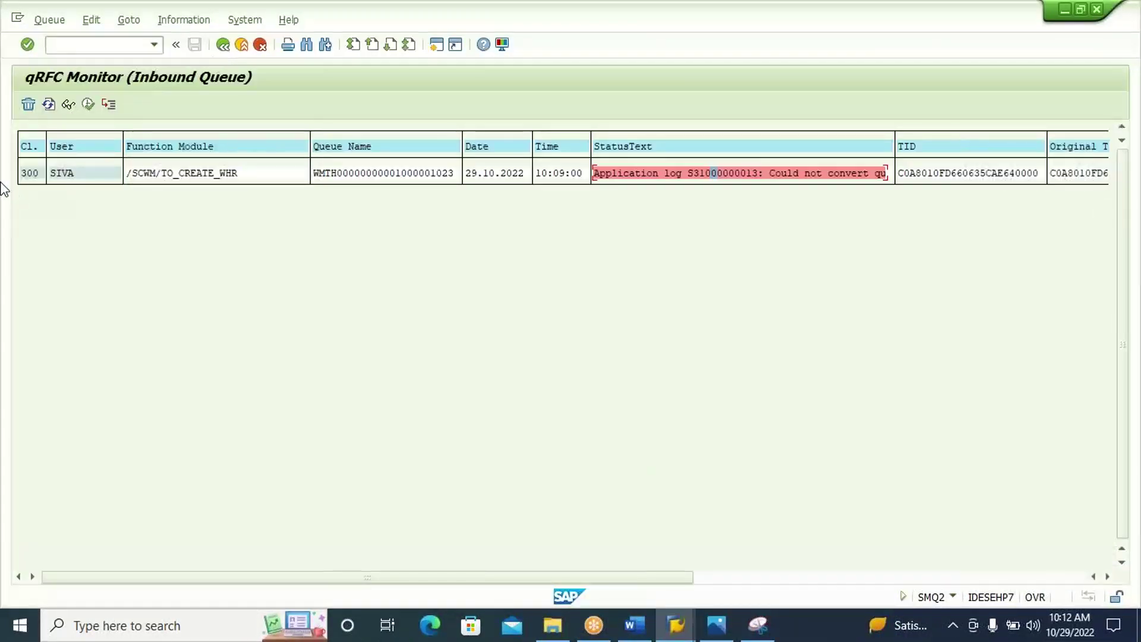
left_click(91, 24)
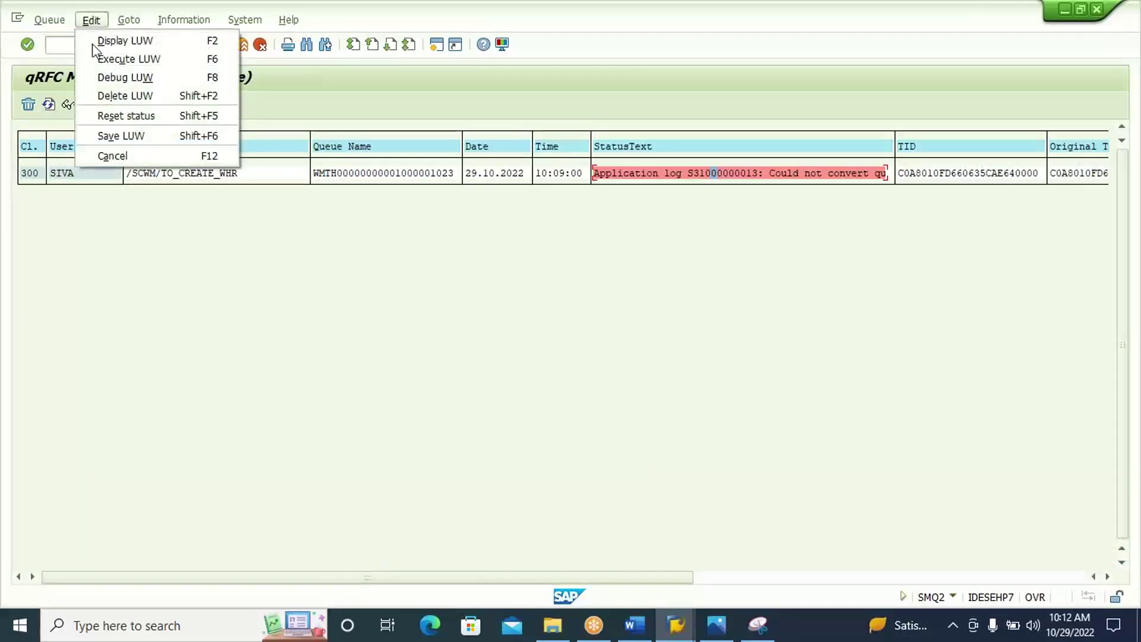
left_click(132, 116)
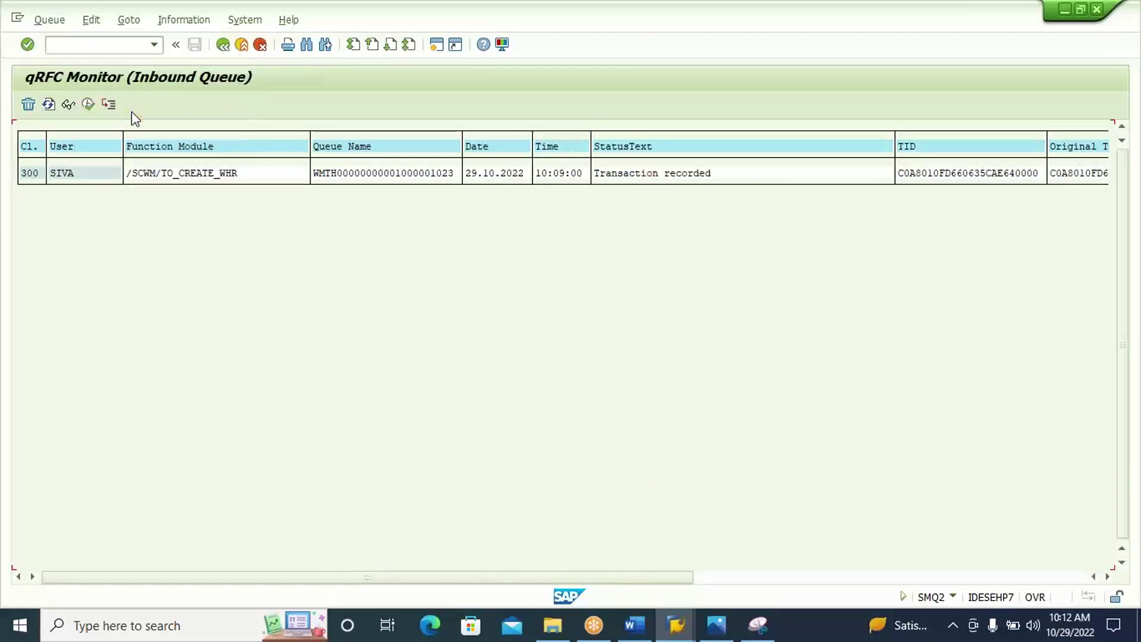
left_click(30, 174)
left_click(88, 106)
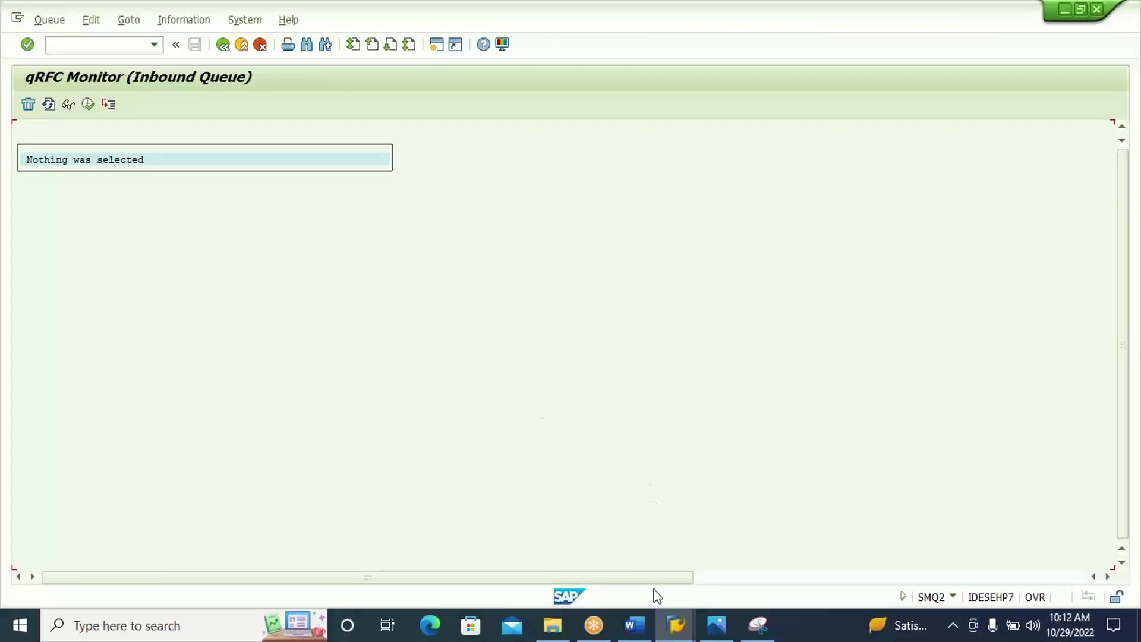
Refresh the warehouse monitor and confirm putaway task 12 from GR ZONE to BIN2 in background.
mouse_move(676, 624)
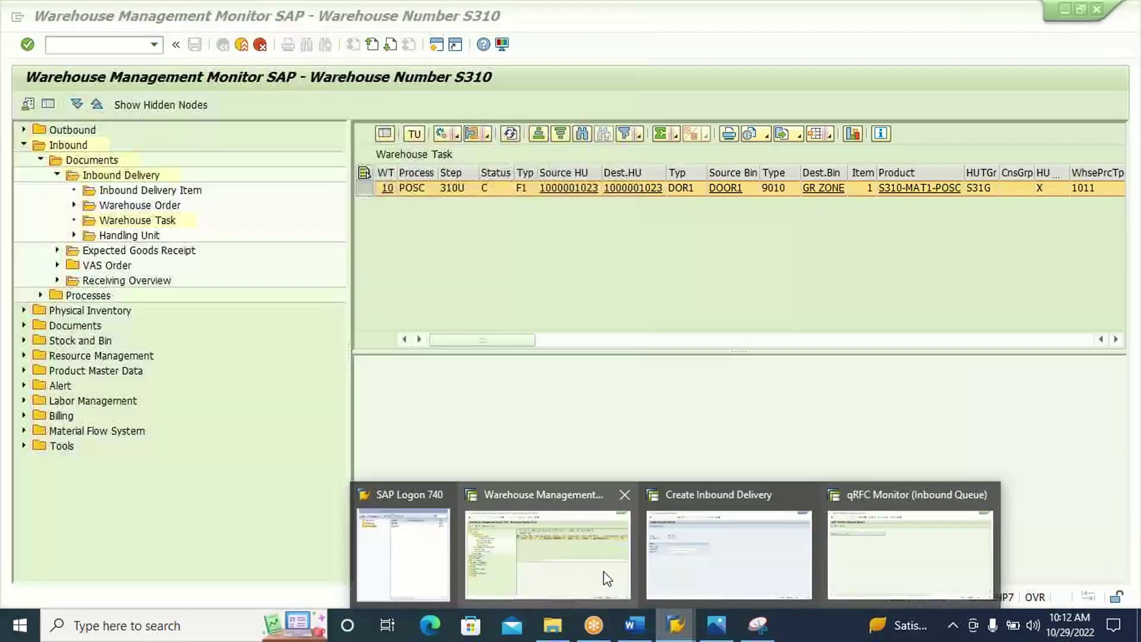
left_click(607, 577)
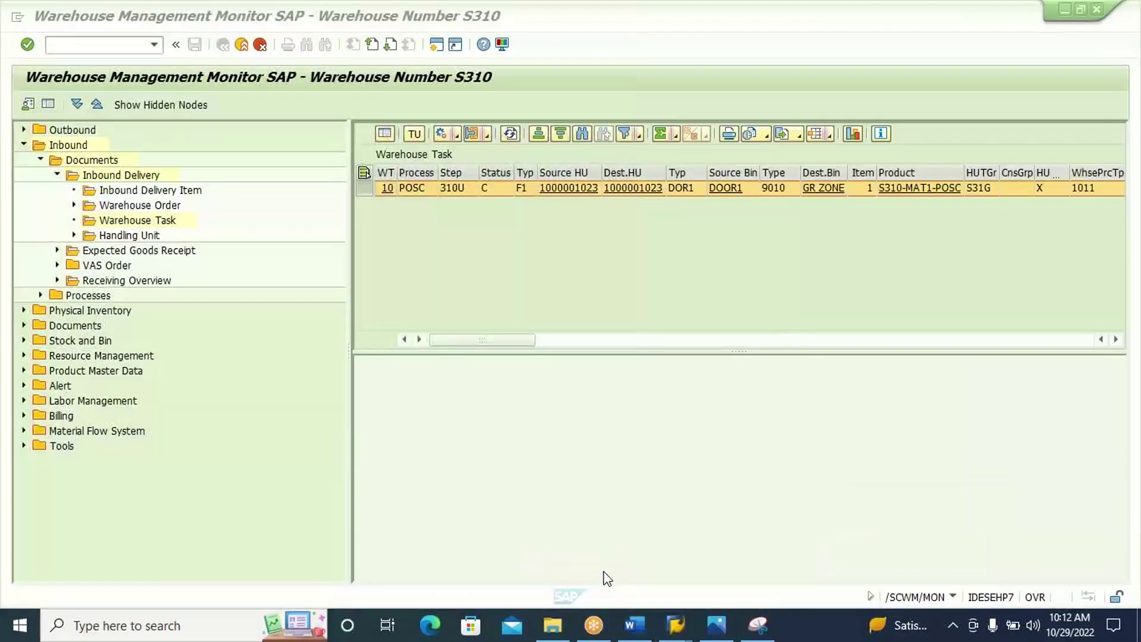
left_click(510, 135)
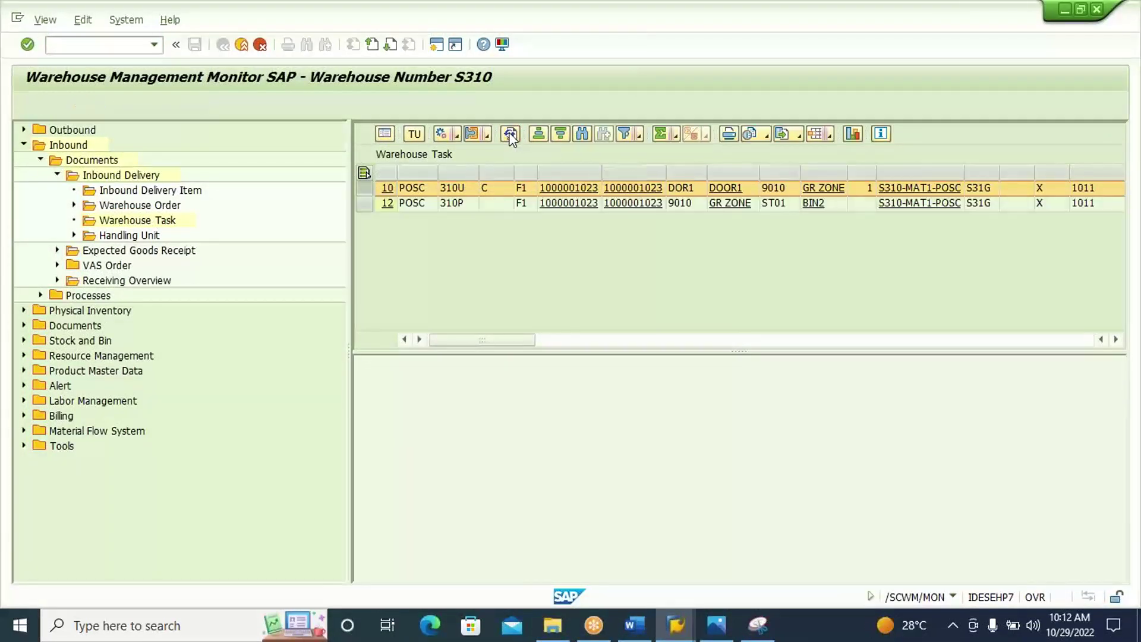
left_click(366, 204)
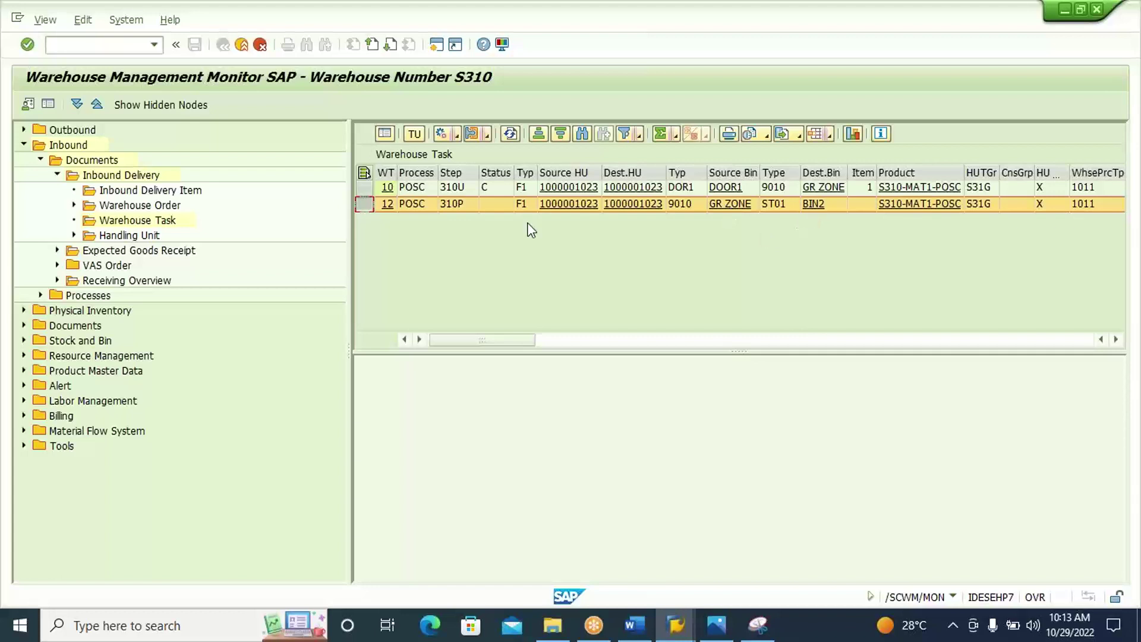
left_click(456, 138)
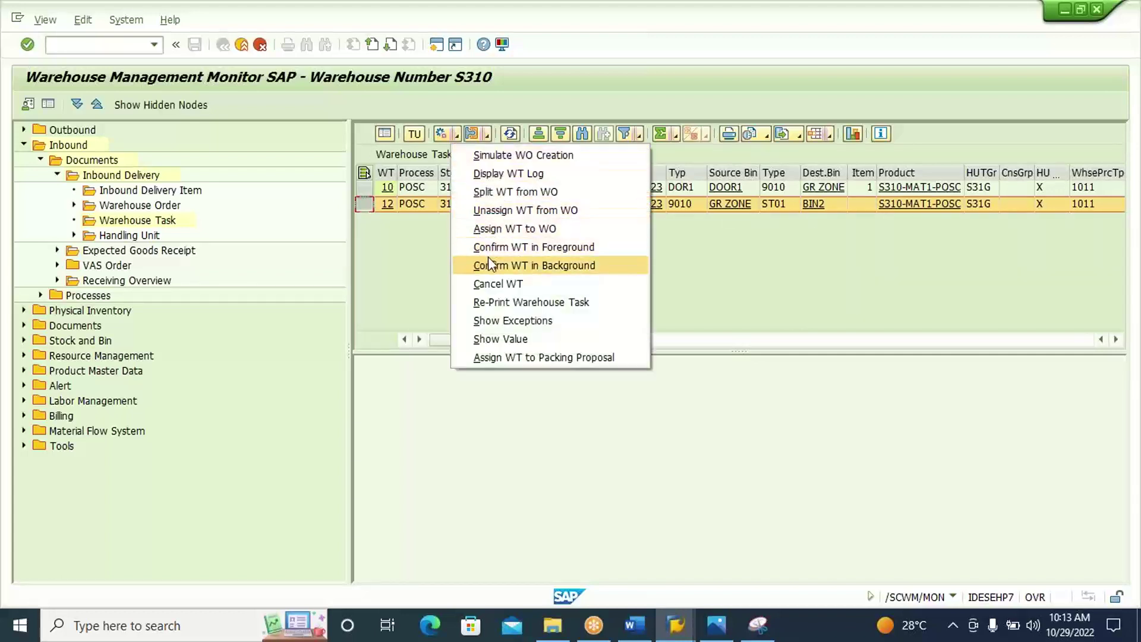
left_click(509, 265)
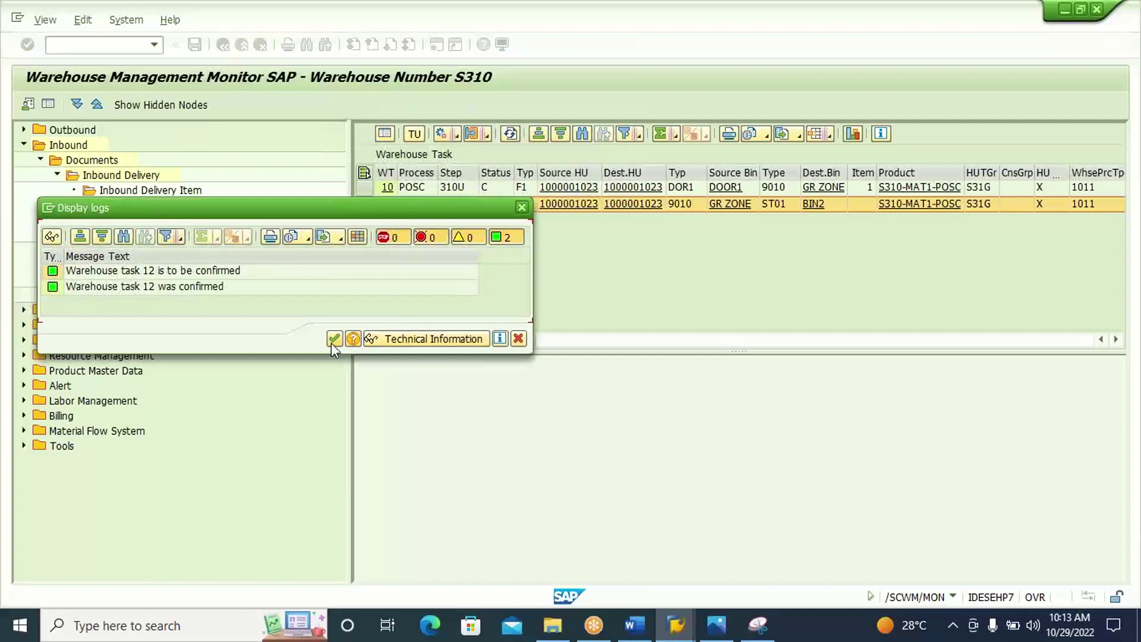
left_click(334, 340)
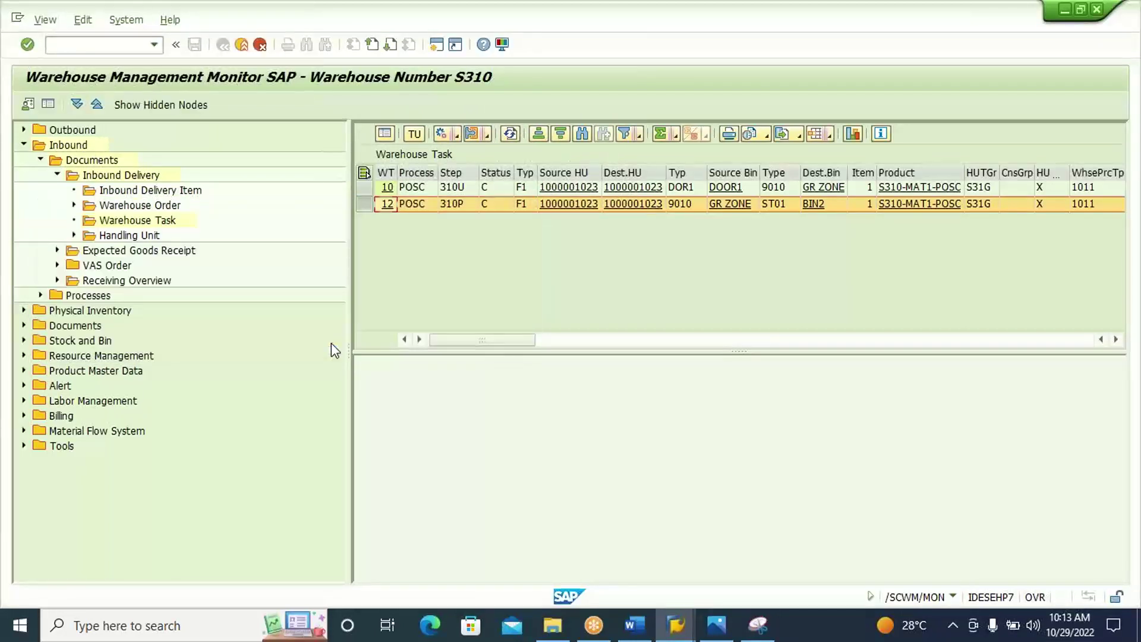
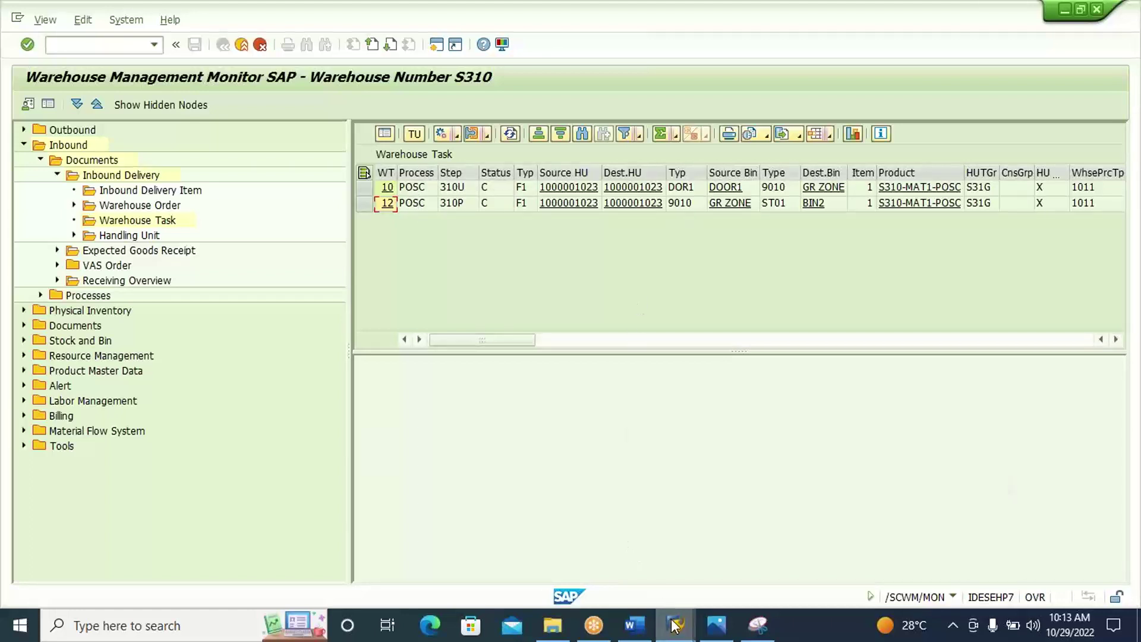
Switch to the SAP window and start a new purchase order with /NME21N.
mouse_move(673, 624)
left_click(777, 575)
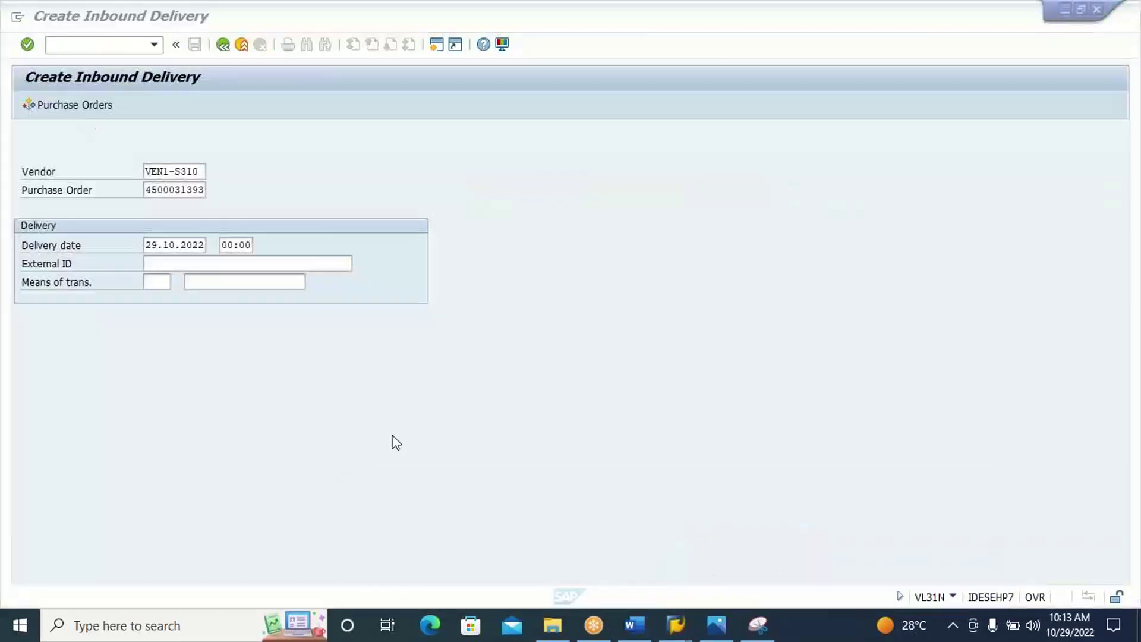
left_click(105, 40)
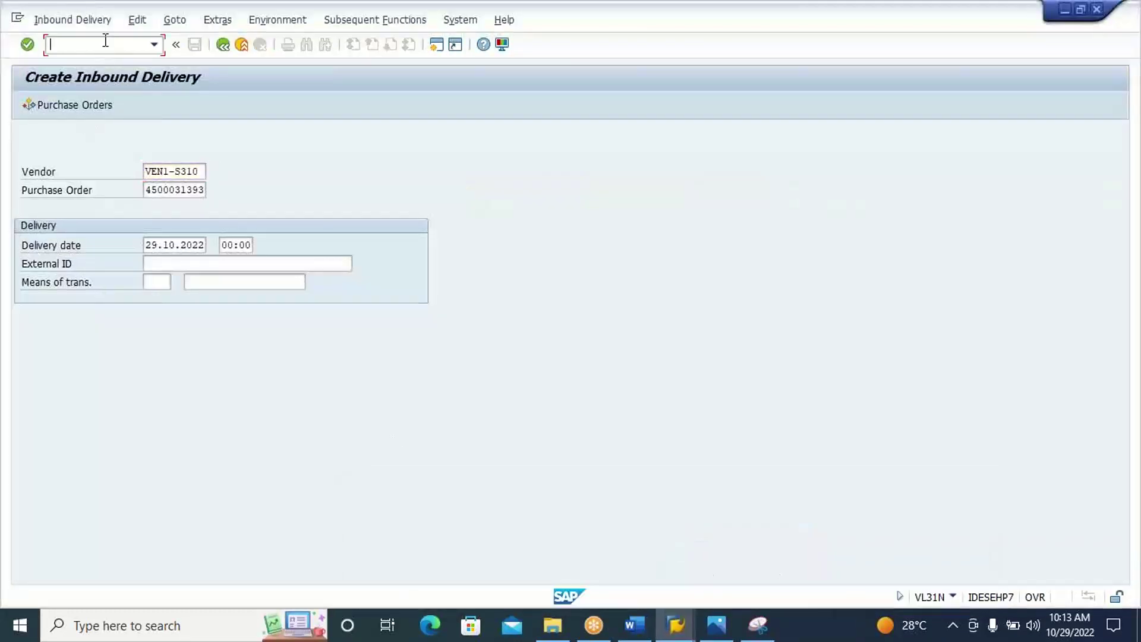
type("/NME21N")
key("Return")
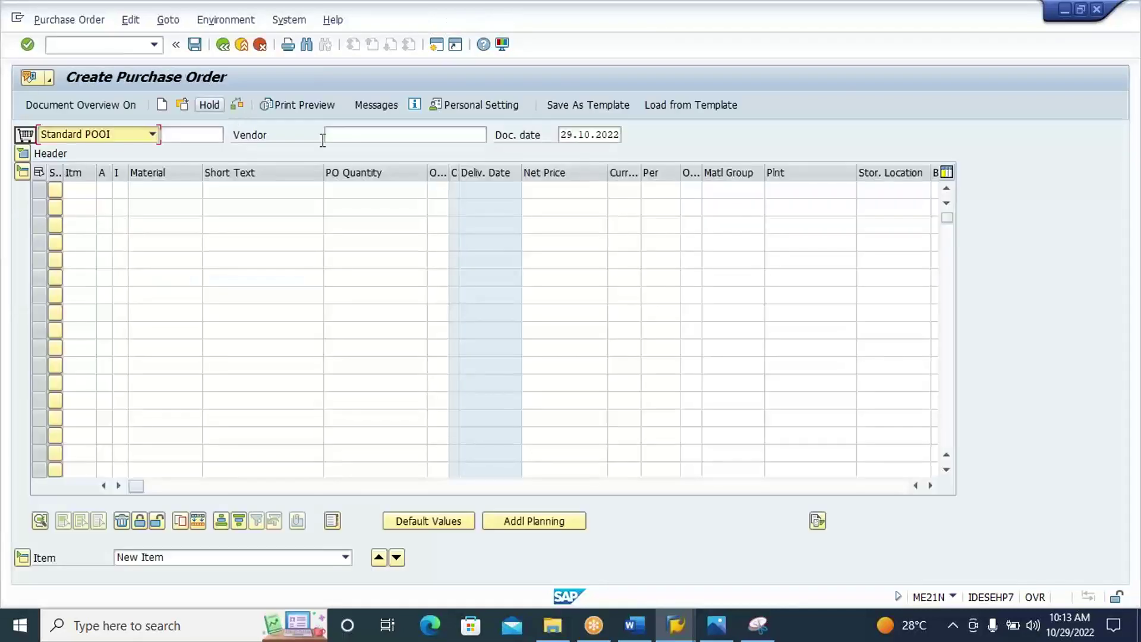
Fill the PO header: vendor VEN1-S310, purchasing org S310, group 000, company code WM63.
left_click(347, 136)
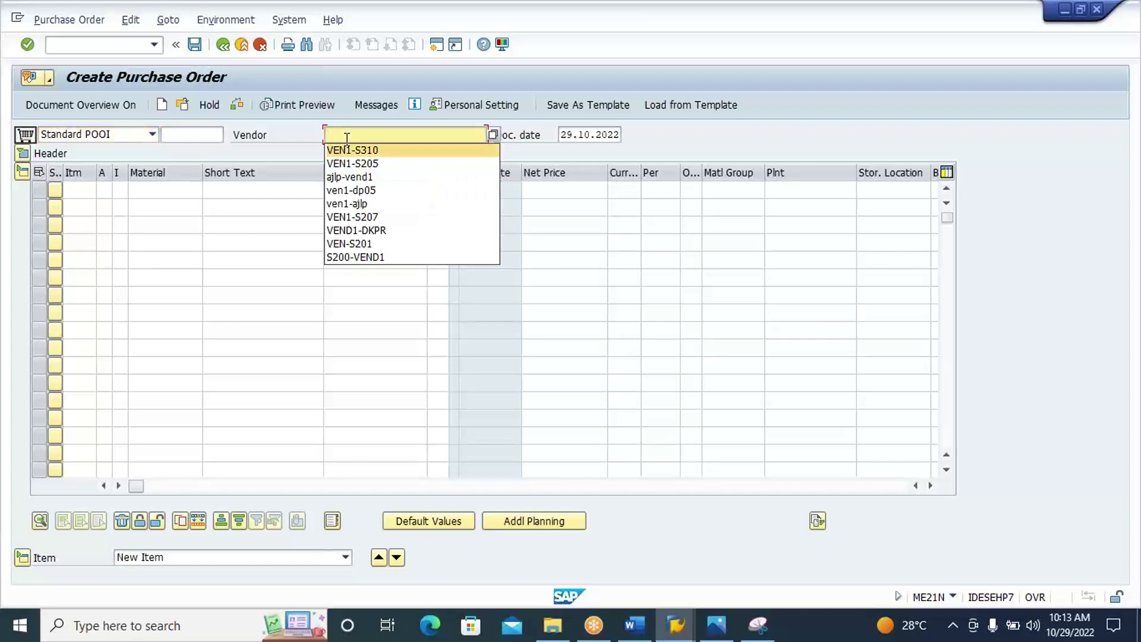
key("Return")
key("Return")
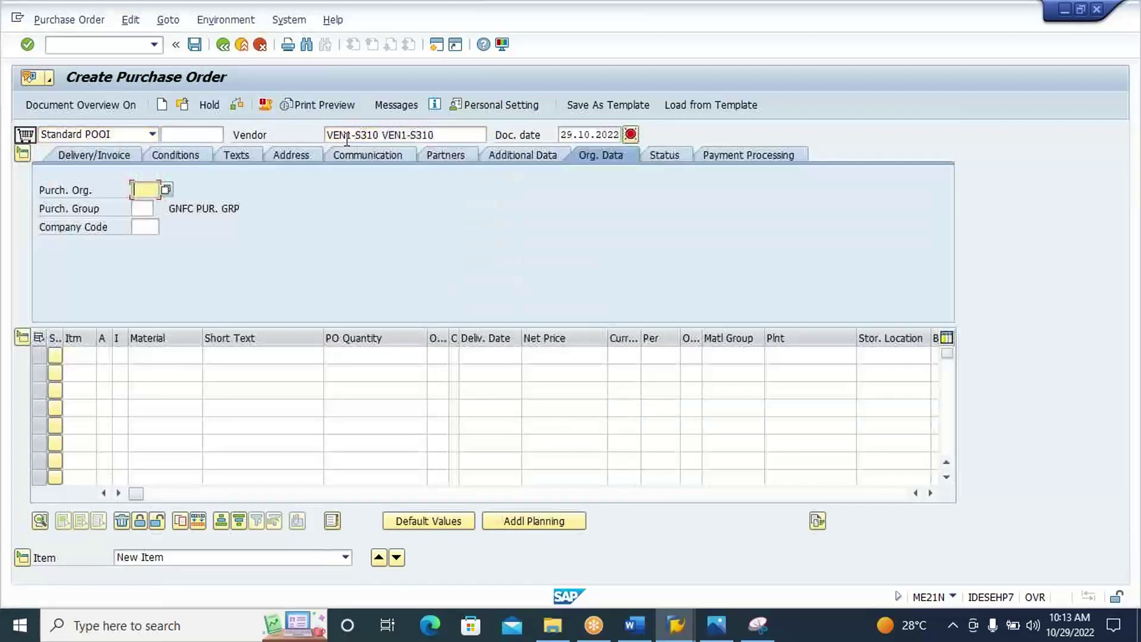
key("space")
key("Down")
key("Return")
key("Tab")
key("space")
key("Down")
key("Return")
key("Tab")
key("space")
key("Down")
key("Return")
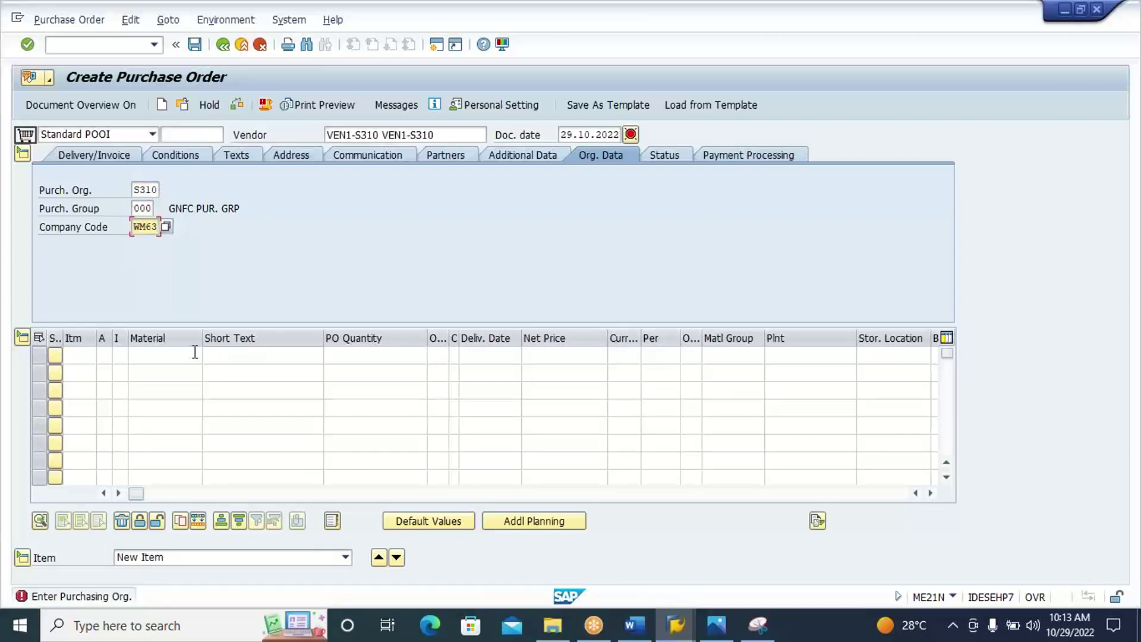
Add item S310-MAT1, quantity 10, plant S310, storage location rod1, and save the order.
left_click(192, 355)
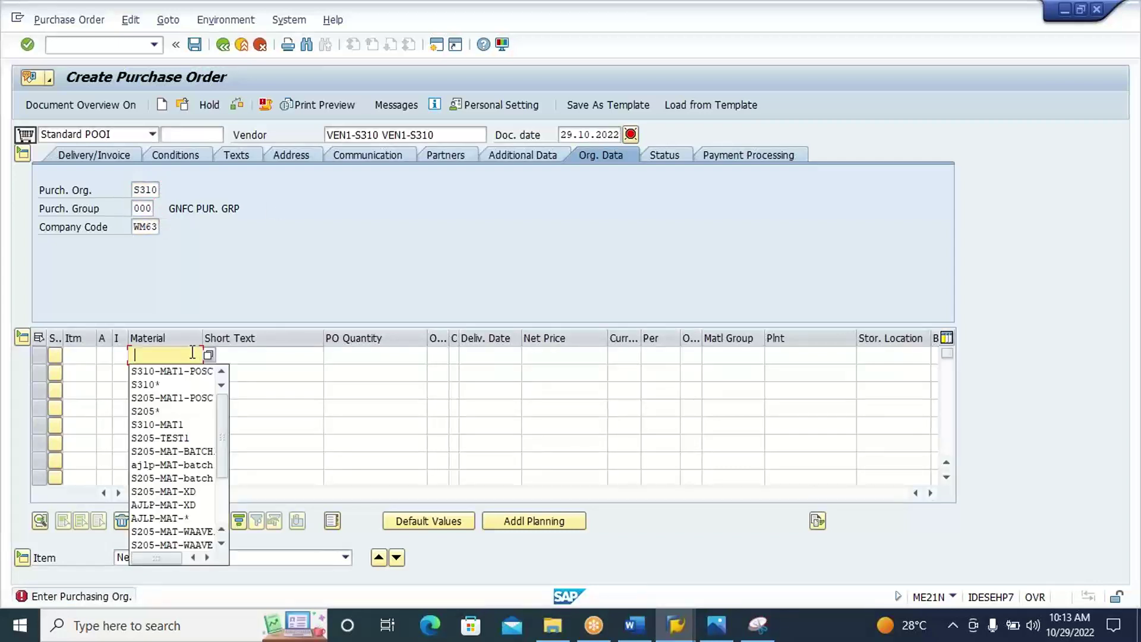
type("S310")
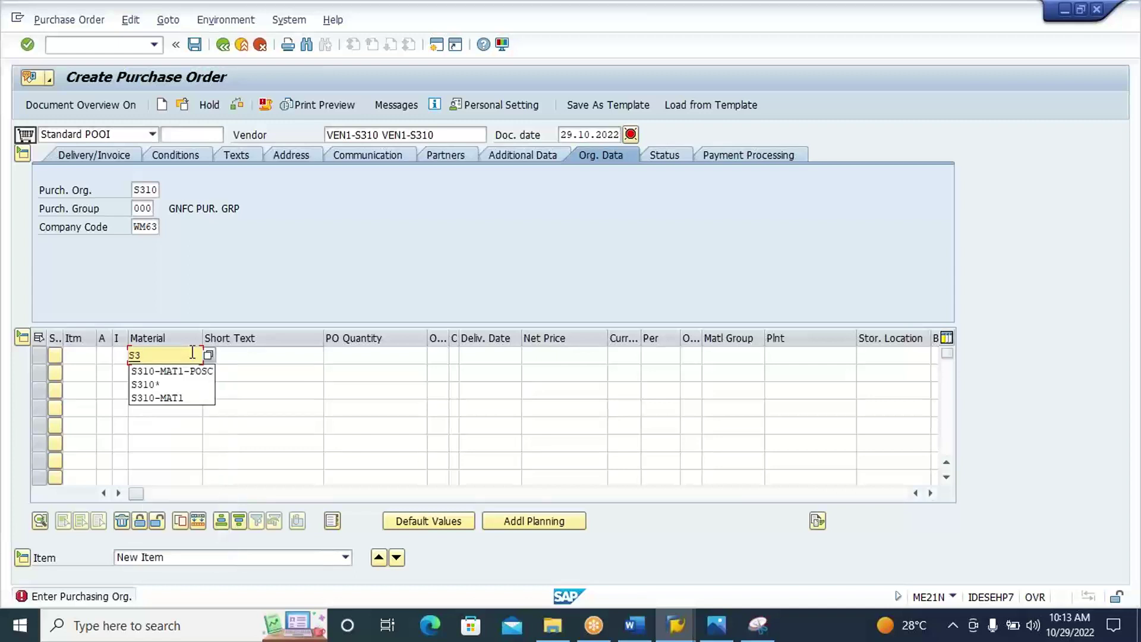
left_click(191, 399)
left_click(355, 356)
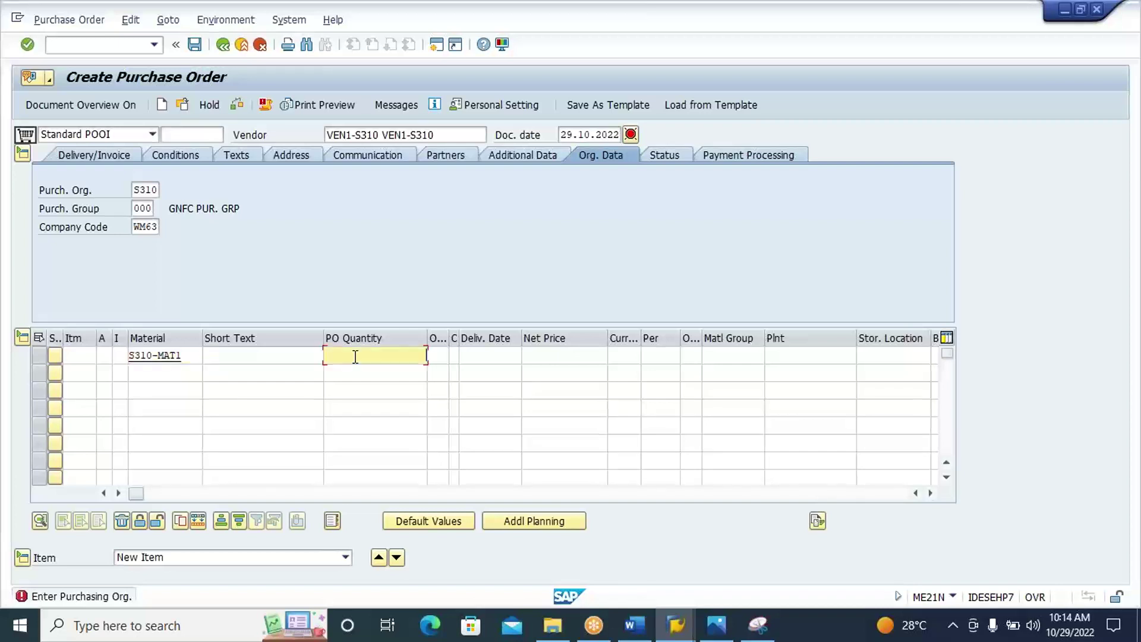
key("Tab")
key("Tab")
key("Tab")
key("Tab")
key("Tab")
key("Tab")
key("Tab")
key("Tab")
key("Tab")
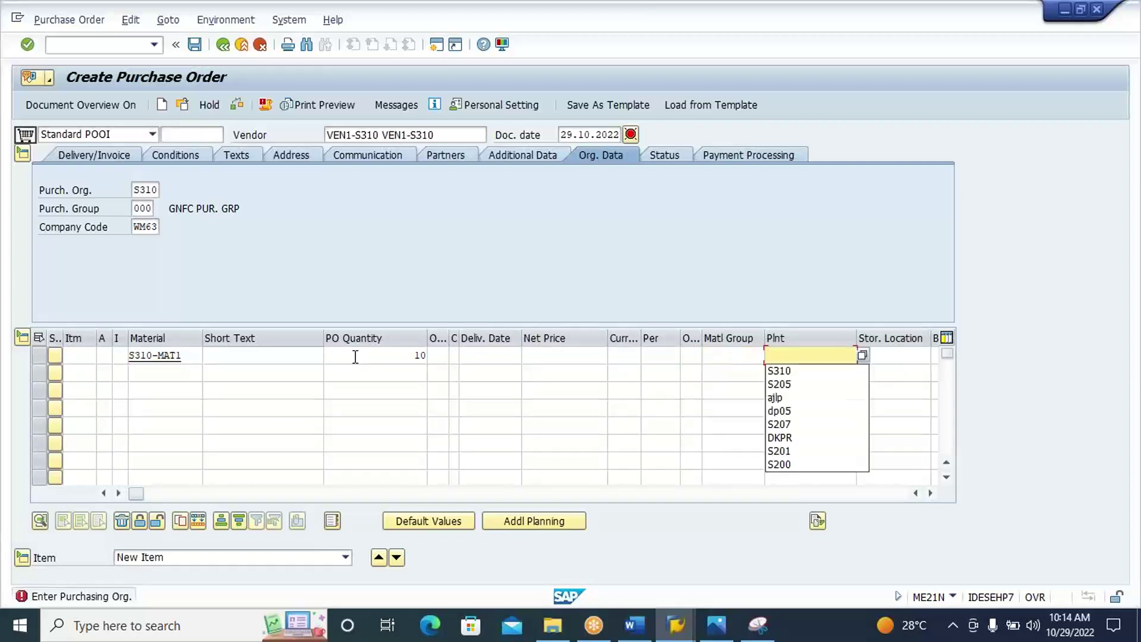
key("Down")
key("Return")
key("Tab")
key("Down")
key("Return")
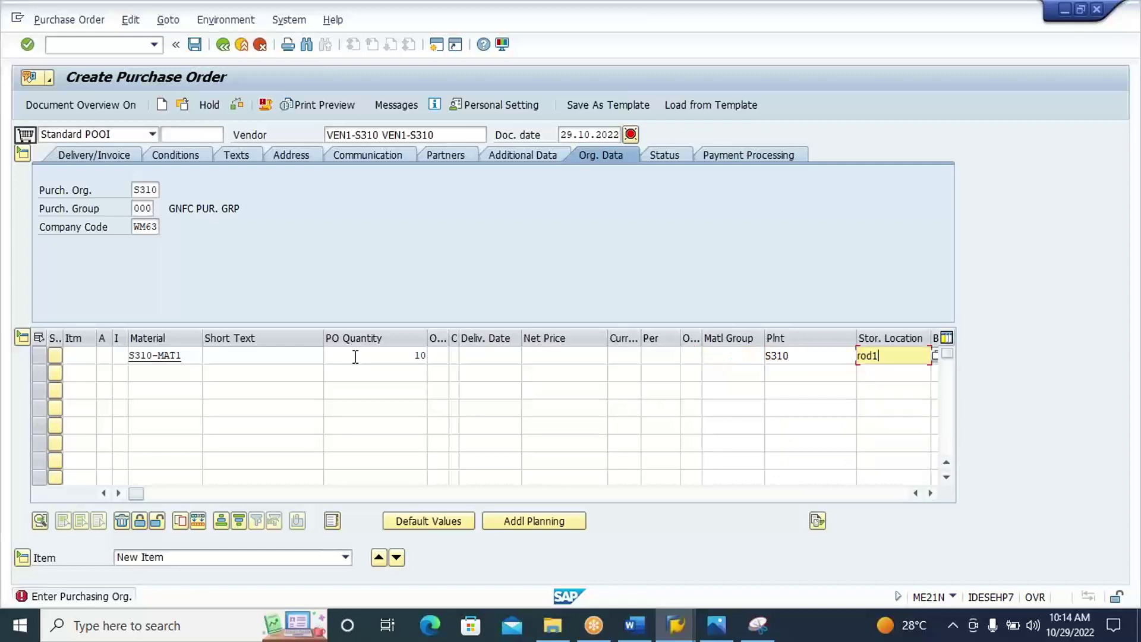
key("Return")
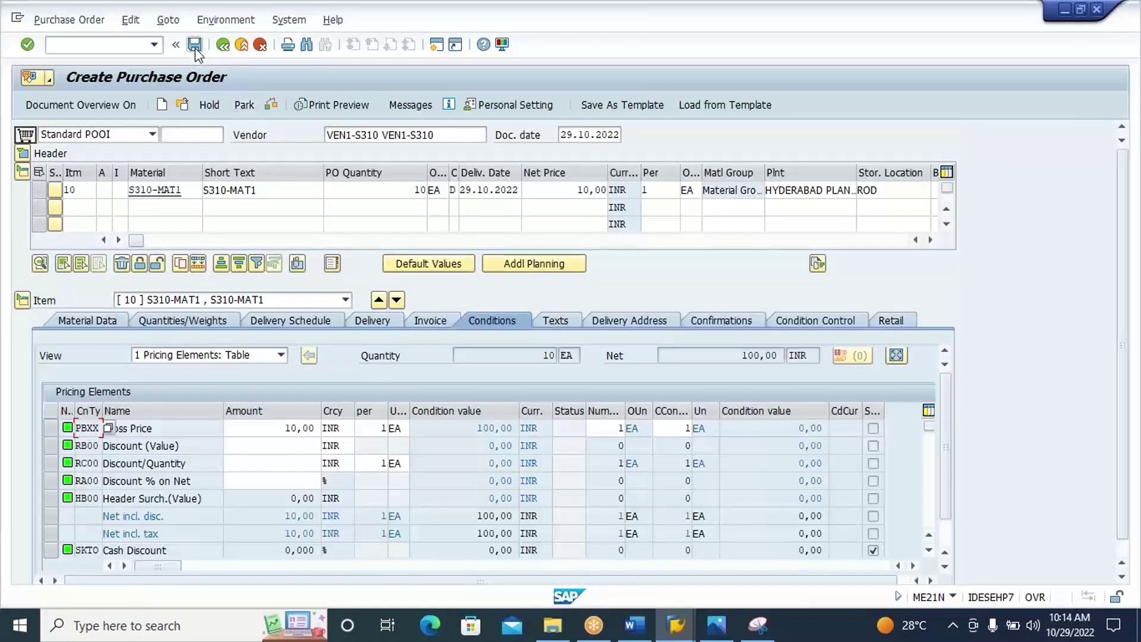
left_click(194, 45)
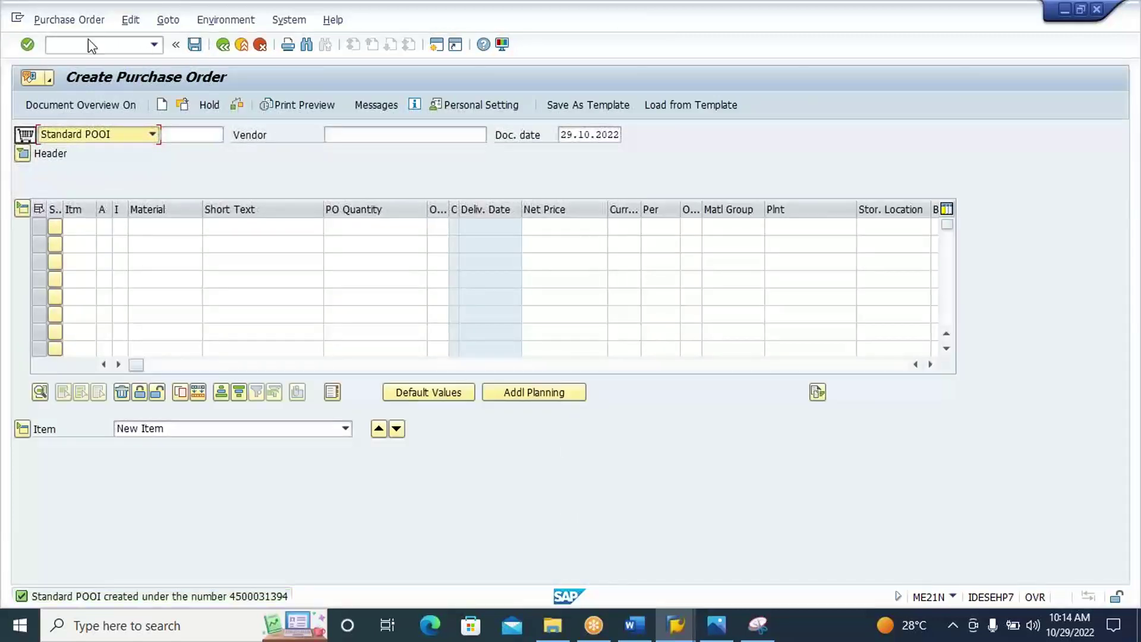
left_click(89, 47)
type("/NVL31N")
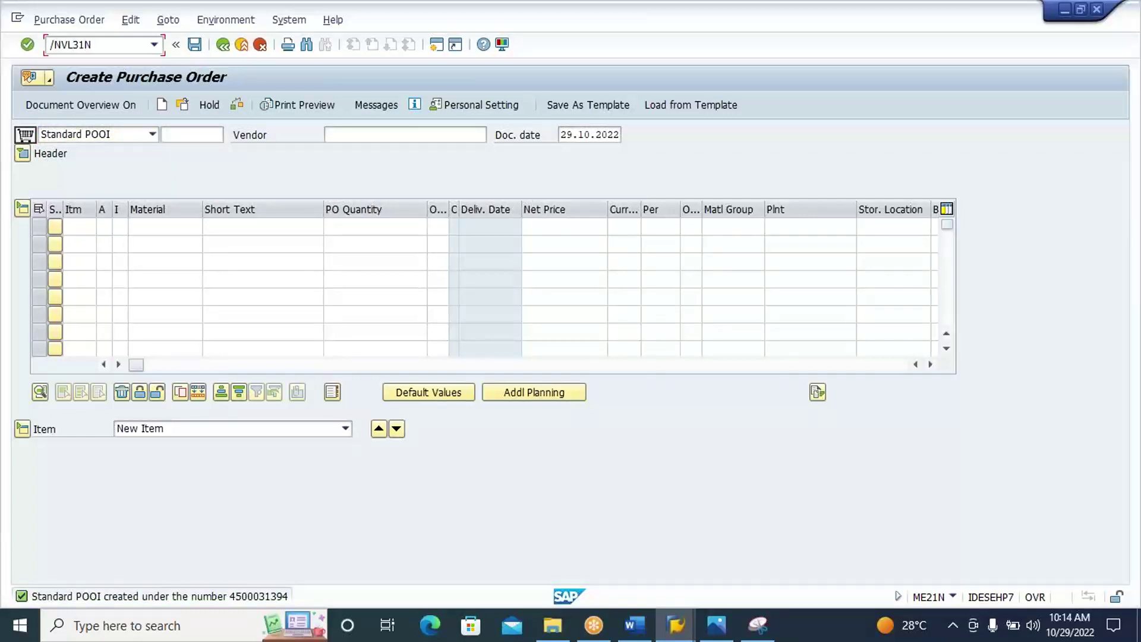
key("Return")
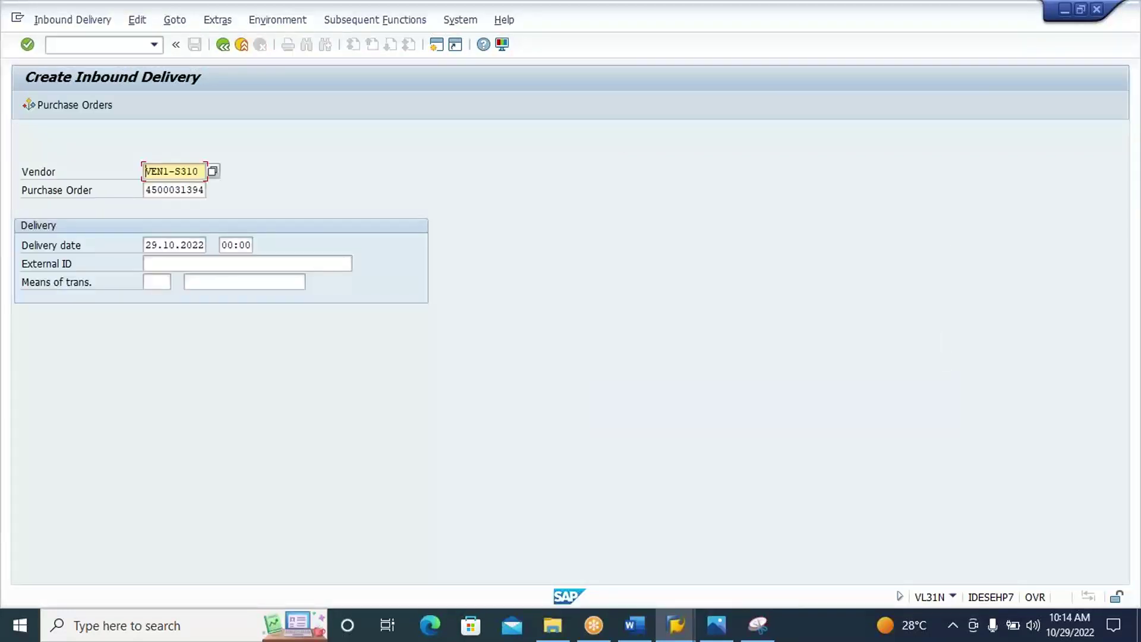
key("Return")
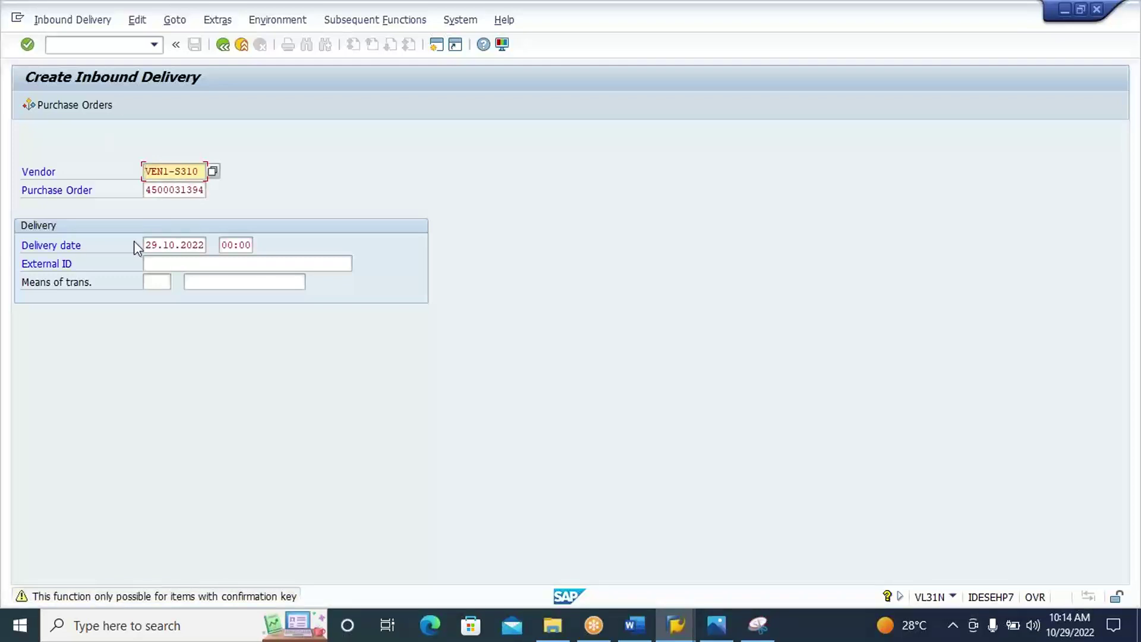
left_click_drag(145, 190, 286, 202)
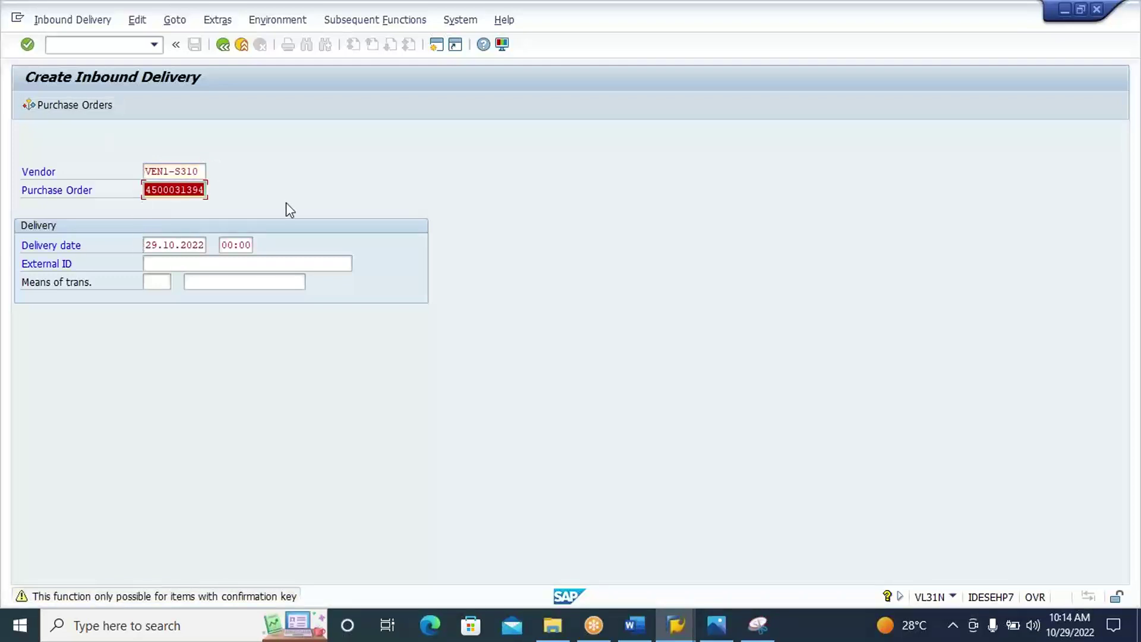
left_click(287, 202)
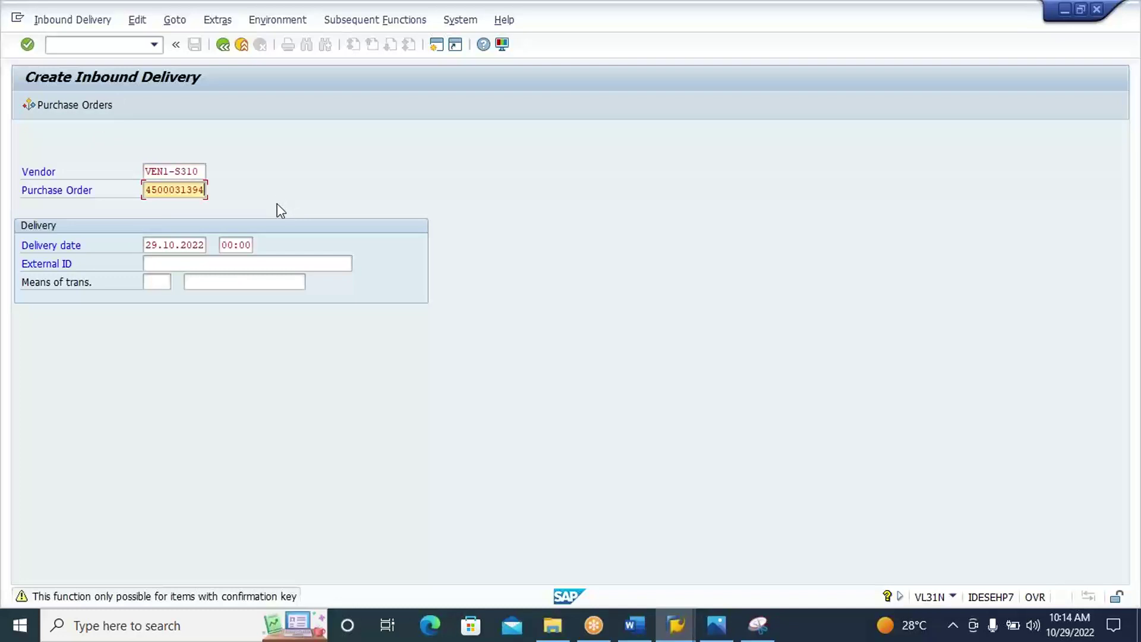
Open the purchase order change transaction /NME22N.
left_click(125, 49)
type("/NME22N")
key("Return")
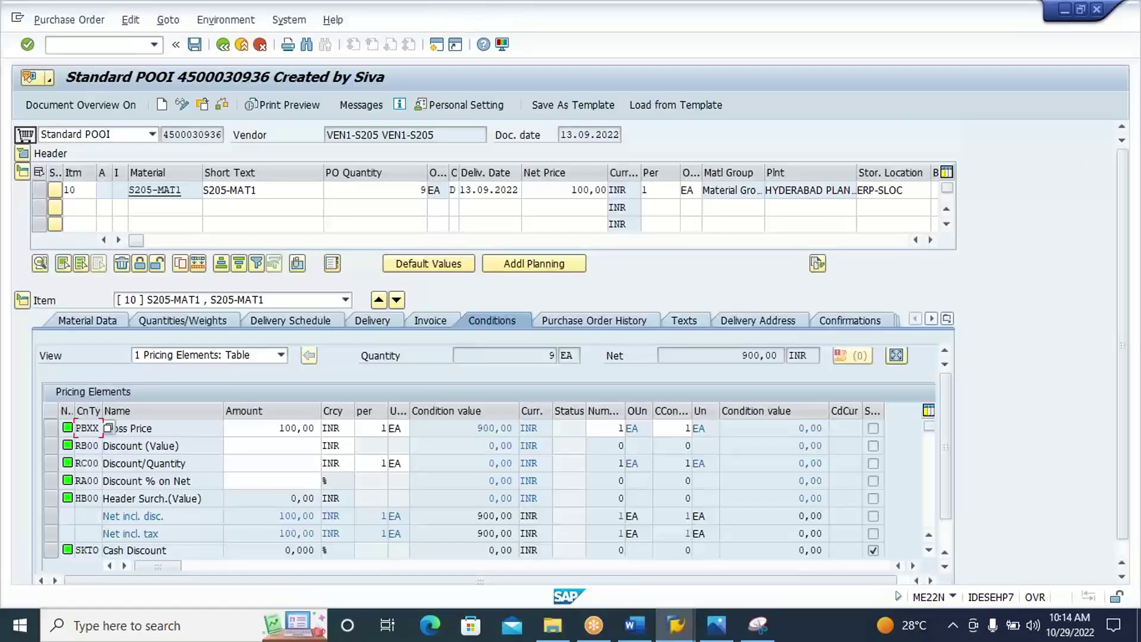
left_click(204, 104)
left_click(203, 102)
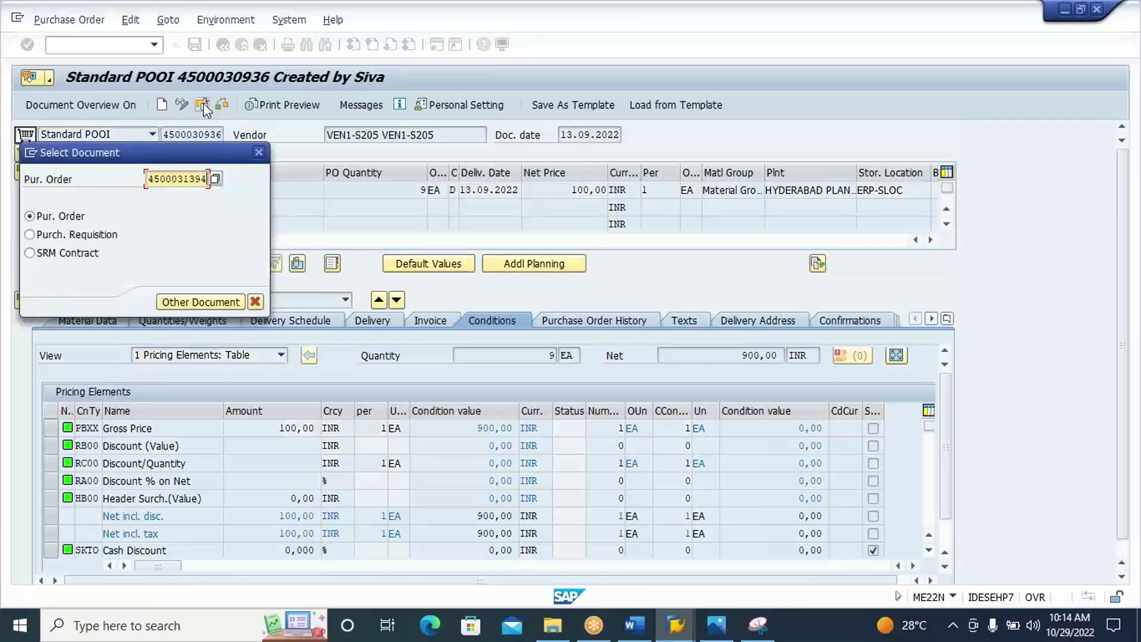
key("Return")
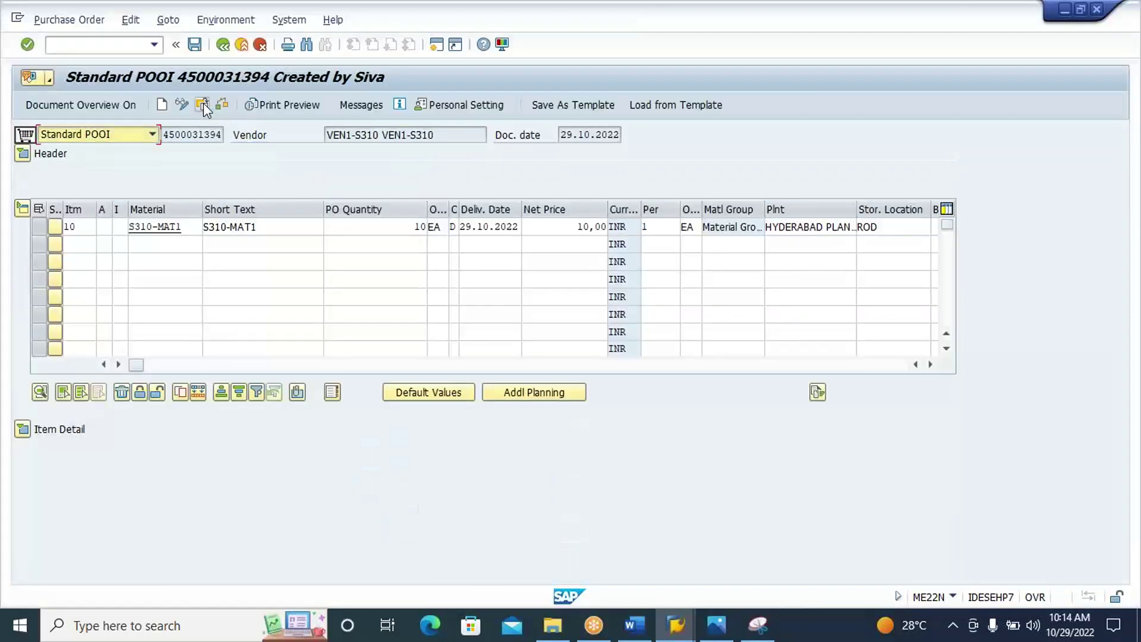
Set item 10's Conf. Control to Inbound Delivery WMS, save, and rerun /NVL31N.
left_click(23, 429)
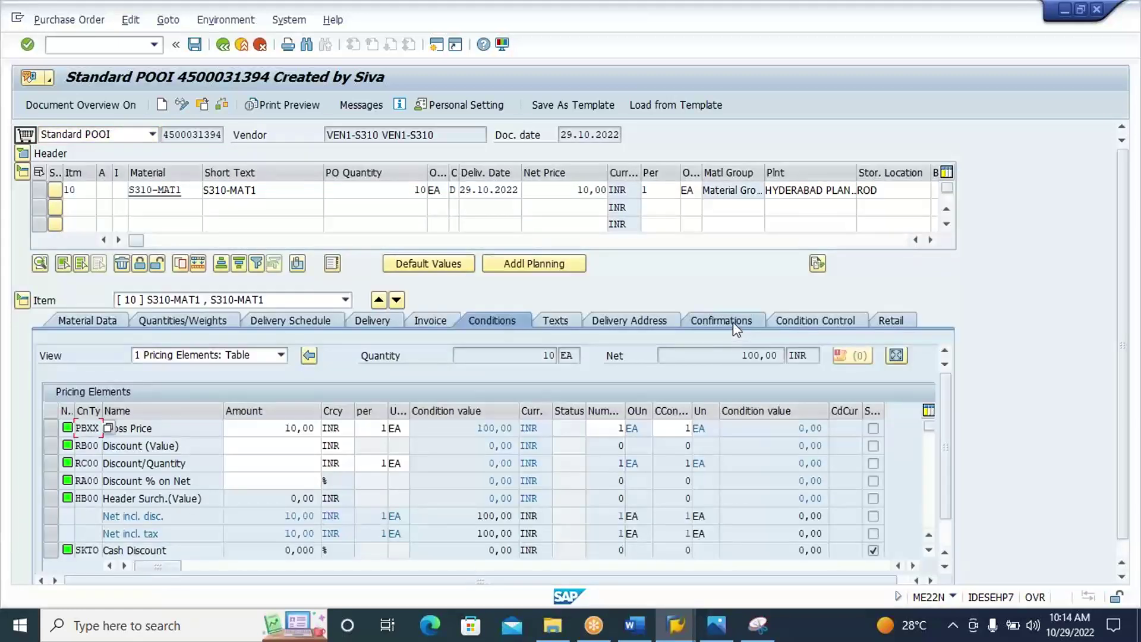
left_click(733, 323)
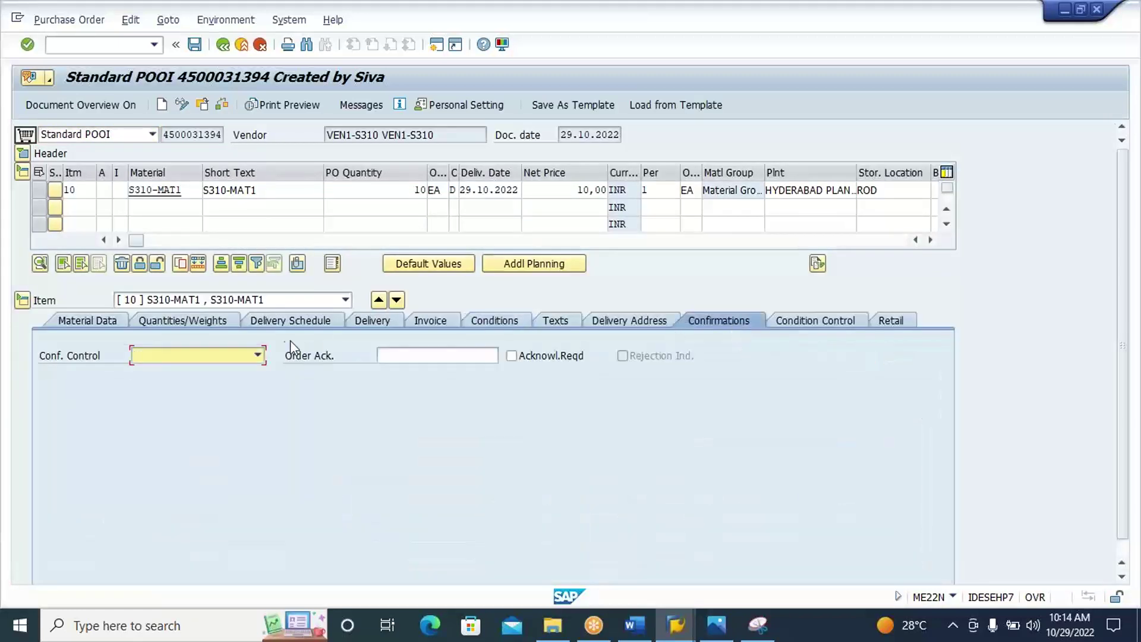
left_click(259, 356)
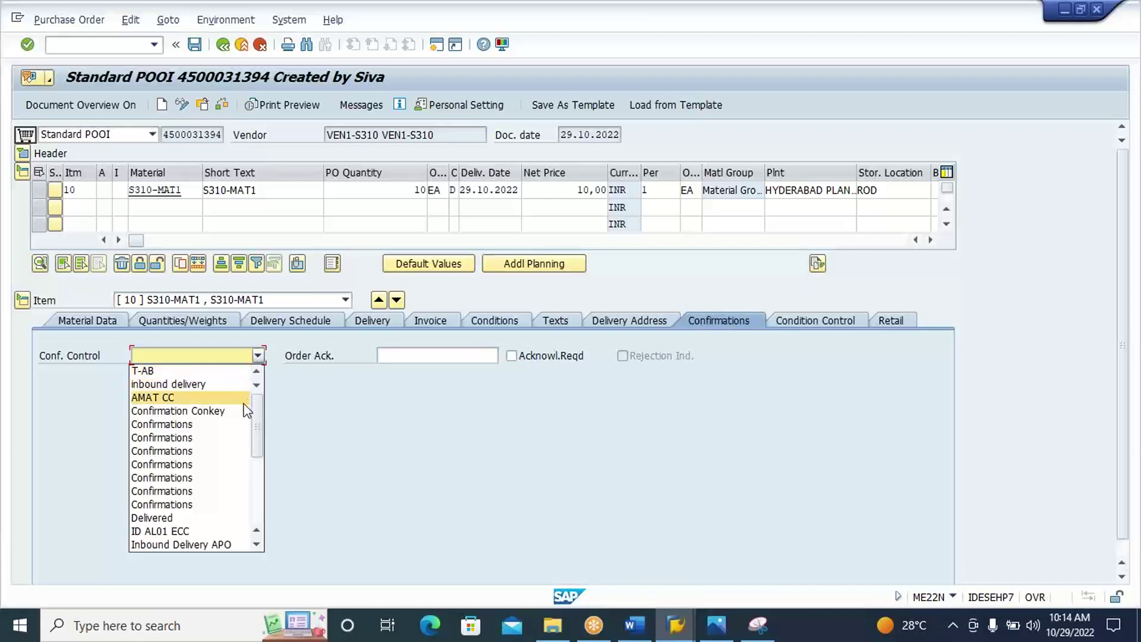
scroll(252, 446, "down", 5)
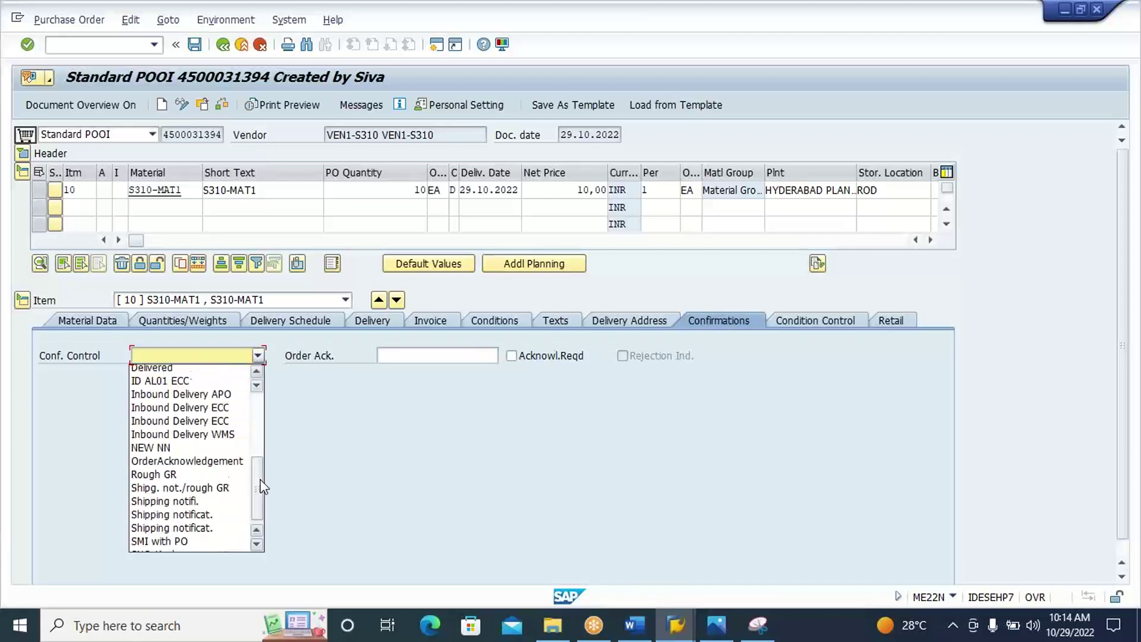
left_click(239, 413)
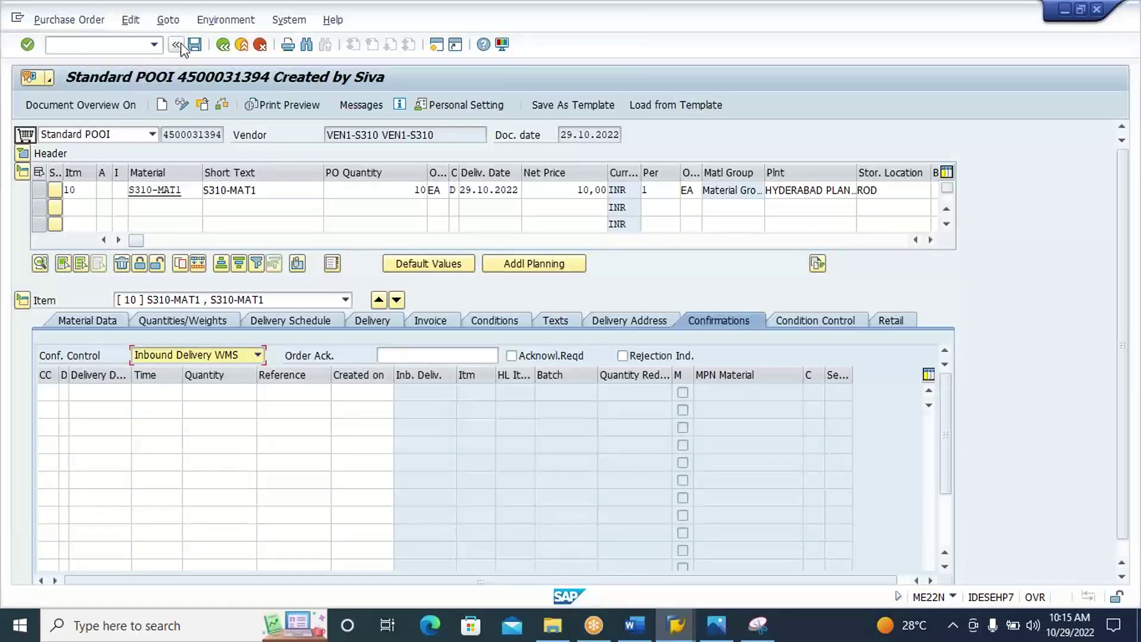
left_click(195, 48)
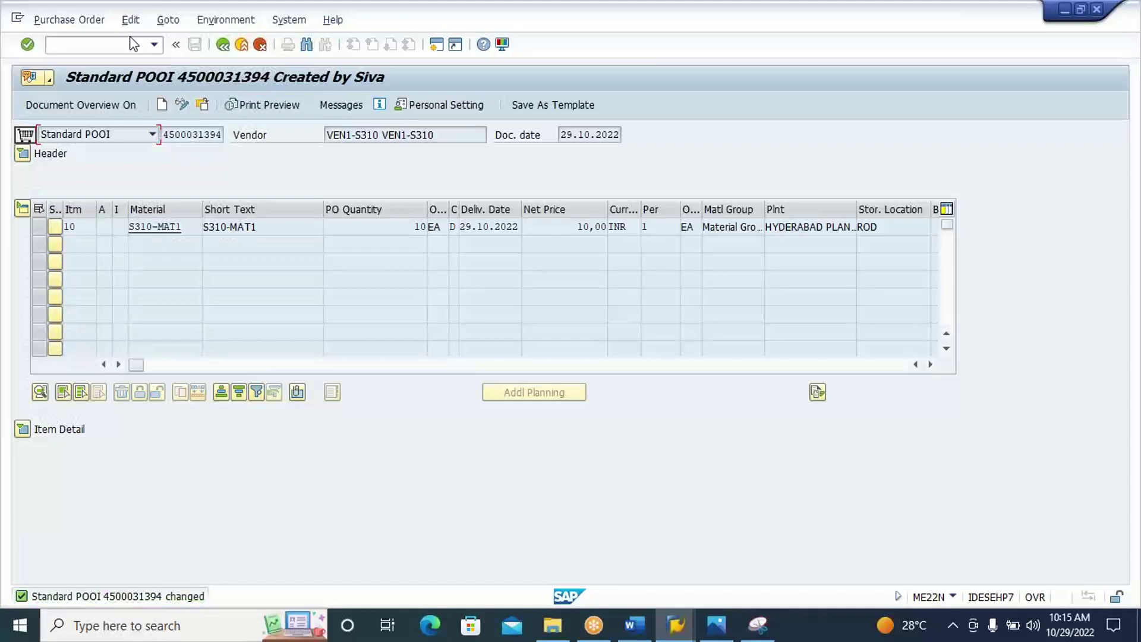
type("/NVL31N")
key("Return")
key("Return")
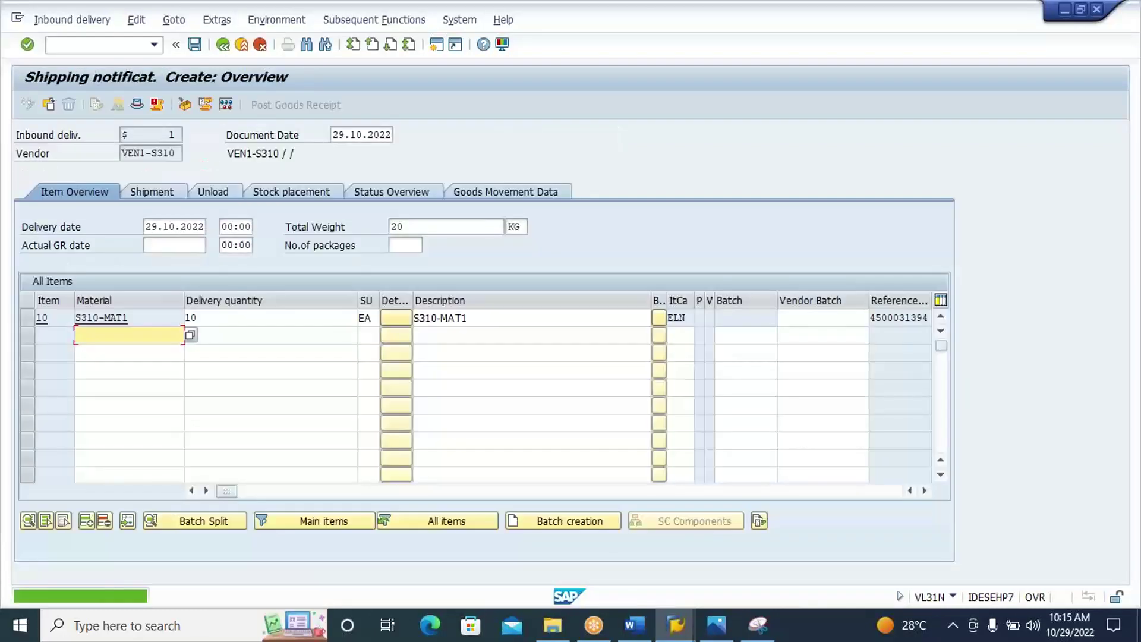
Save the inbound delivery and read the message long text showing delivery 180024245.
left_click(195, 50)
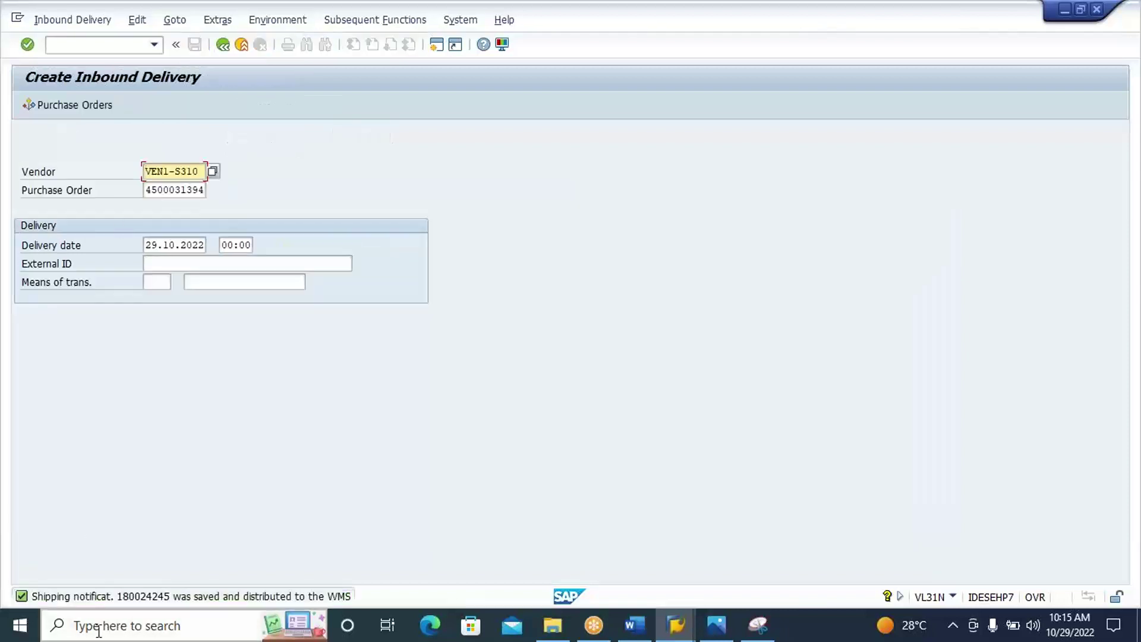
double_click(156, 597)
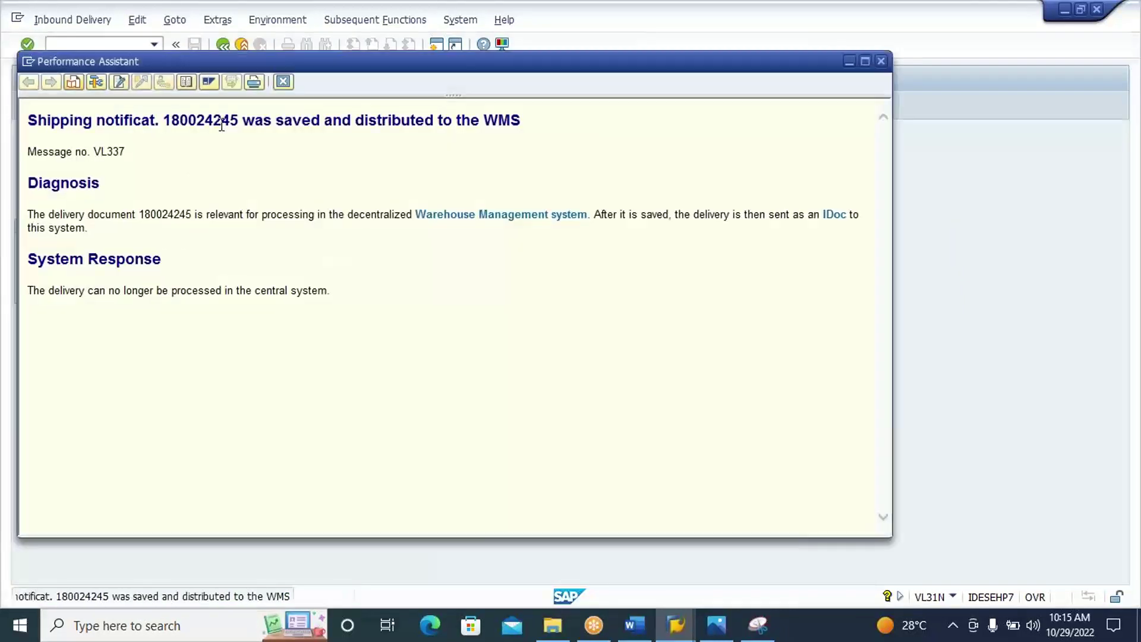
double_click(213, 123)
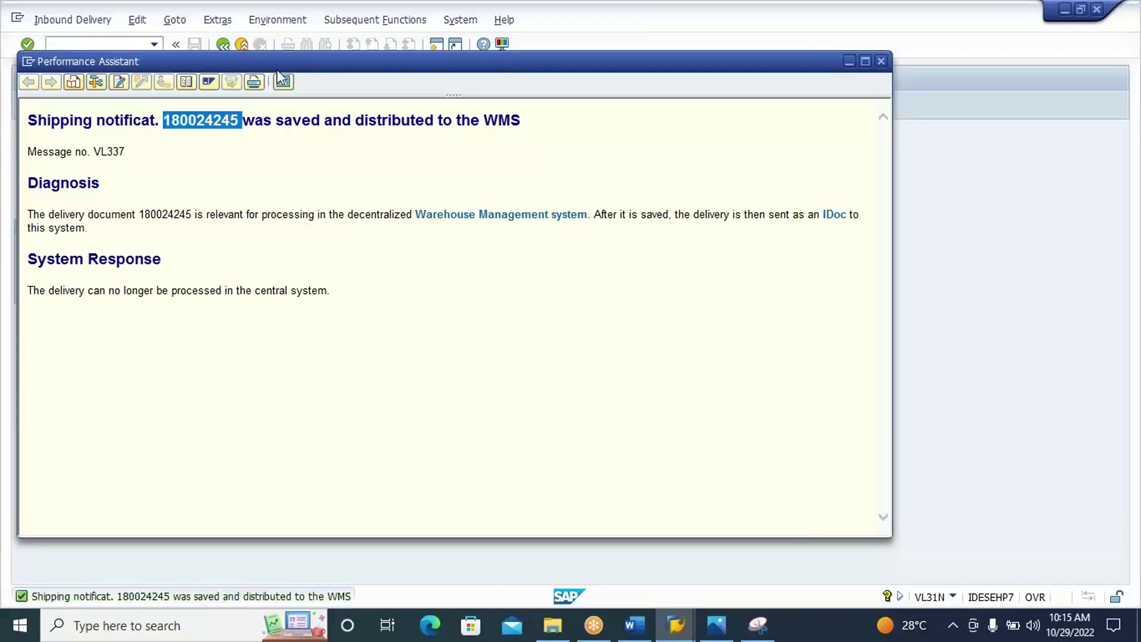
left_click(283, 82)
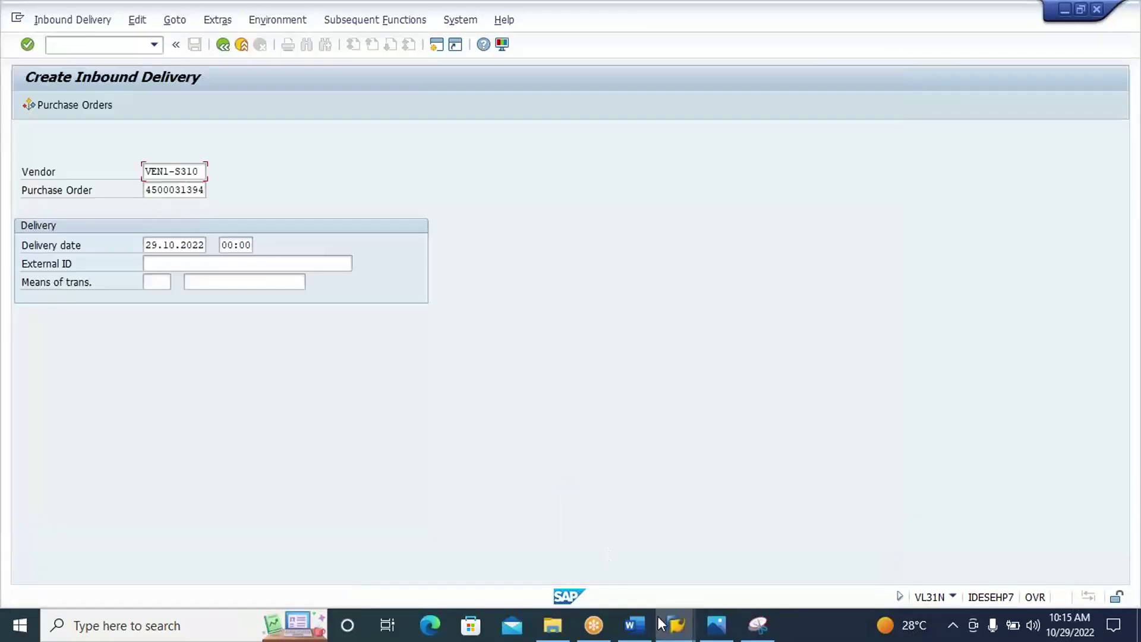
In the EWM window, run /N/SCWM/PRDI from the transaction history.
mouse_move(670, 626)
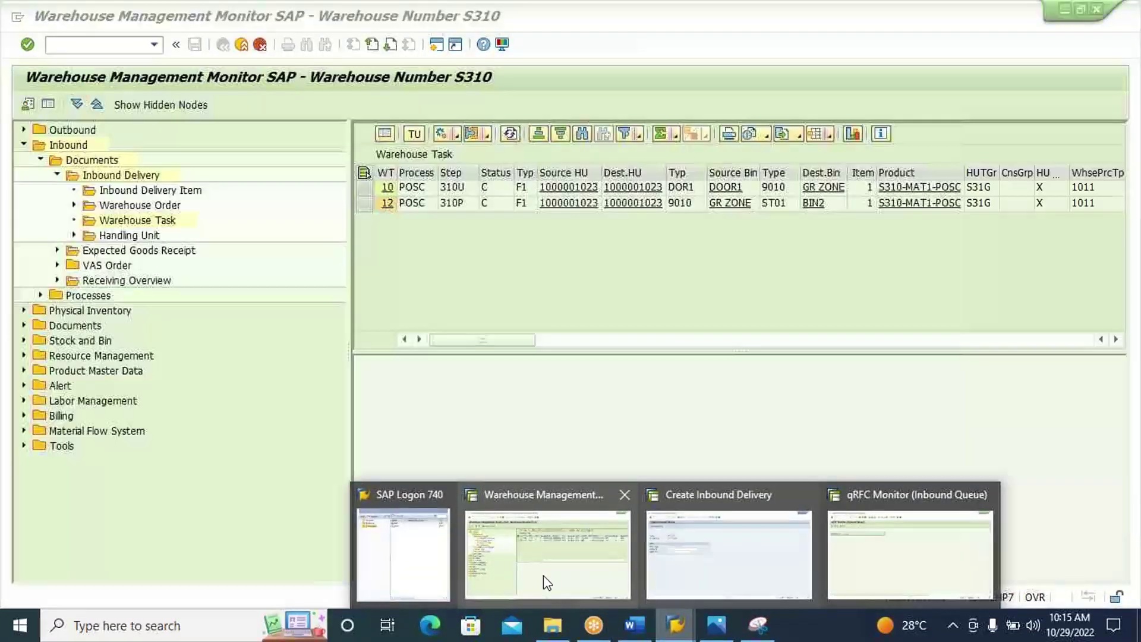
left_click(543, 581)
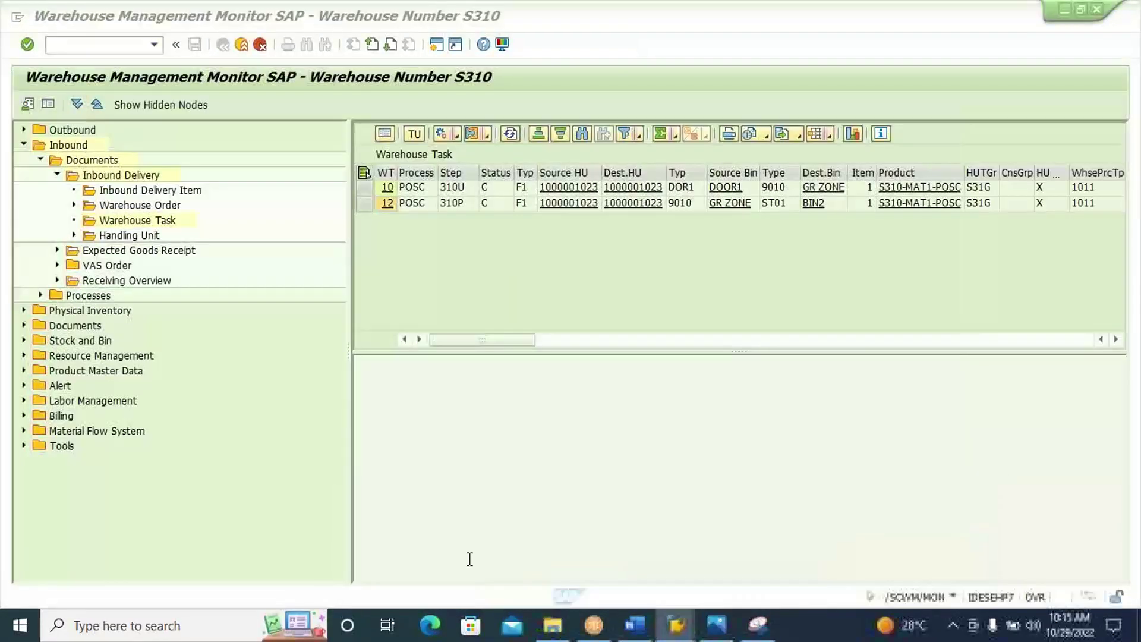
left_click(156, 46)
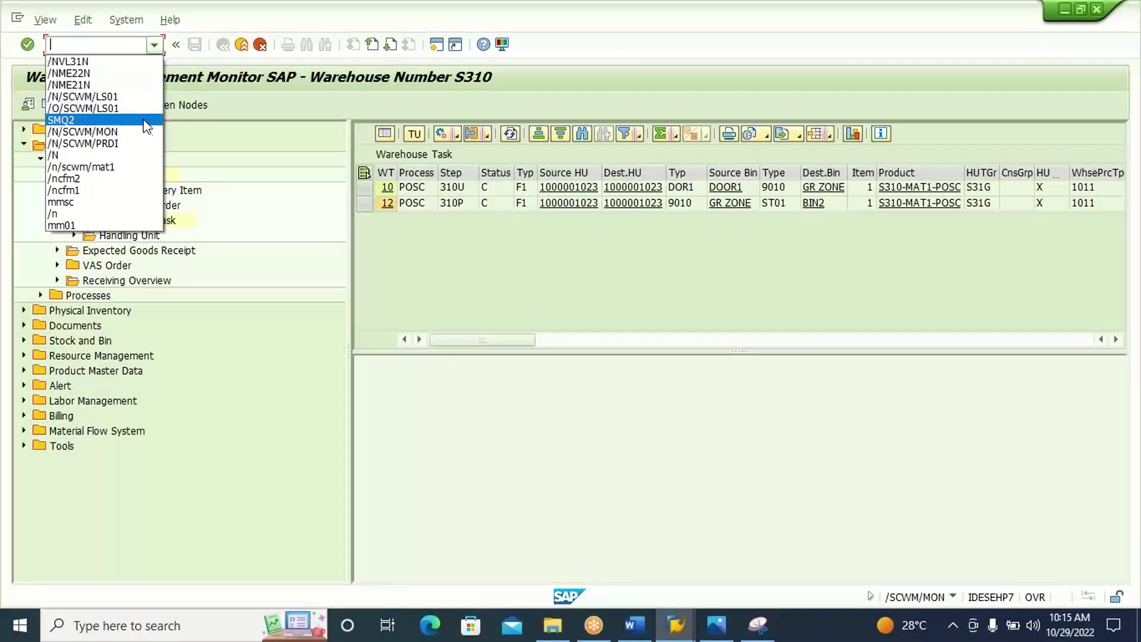
left_click(148, 144)
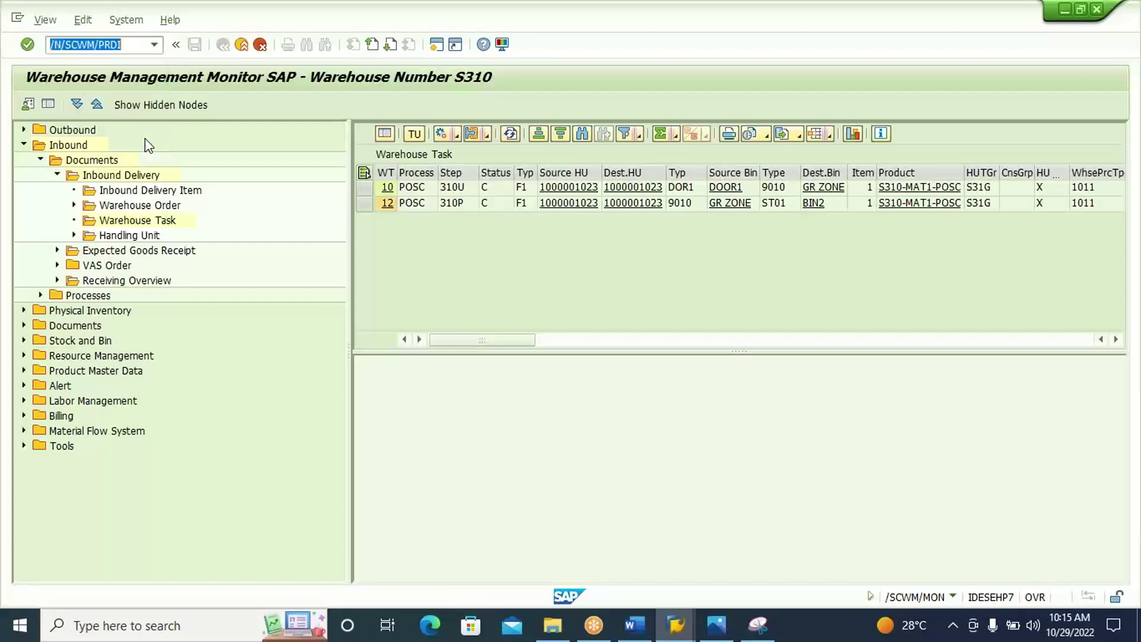
key("Return")
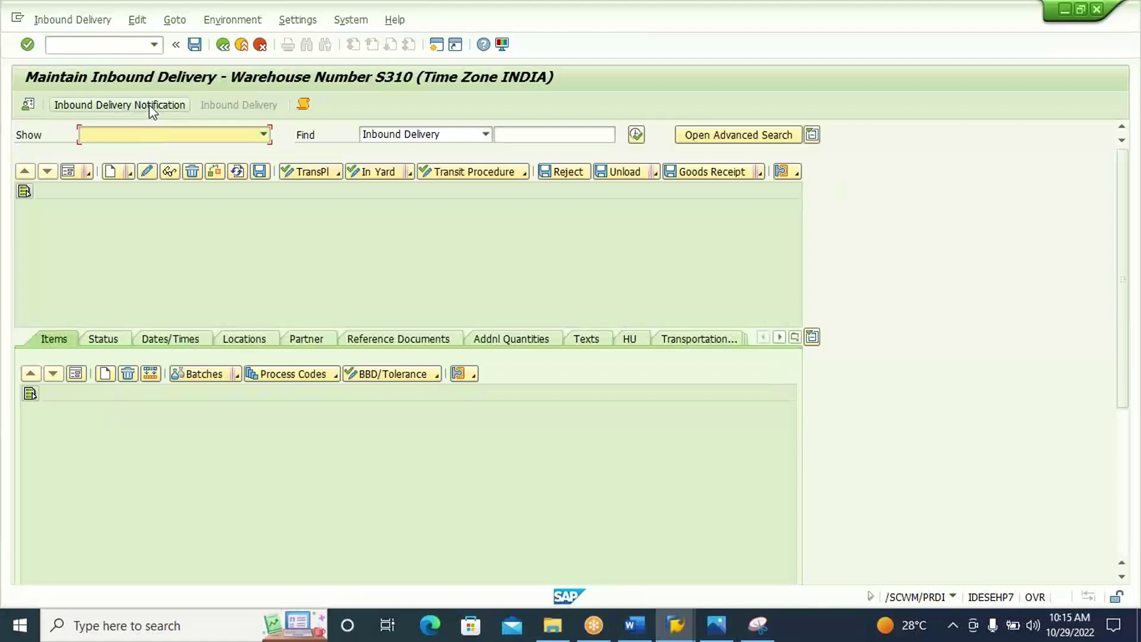
left_click(151, 109)
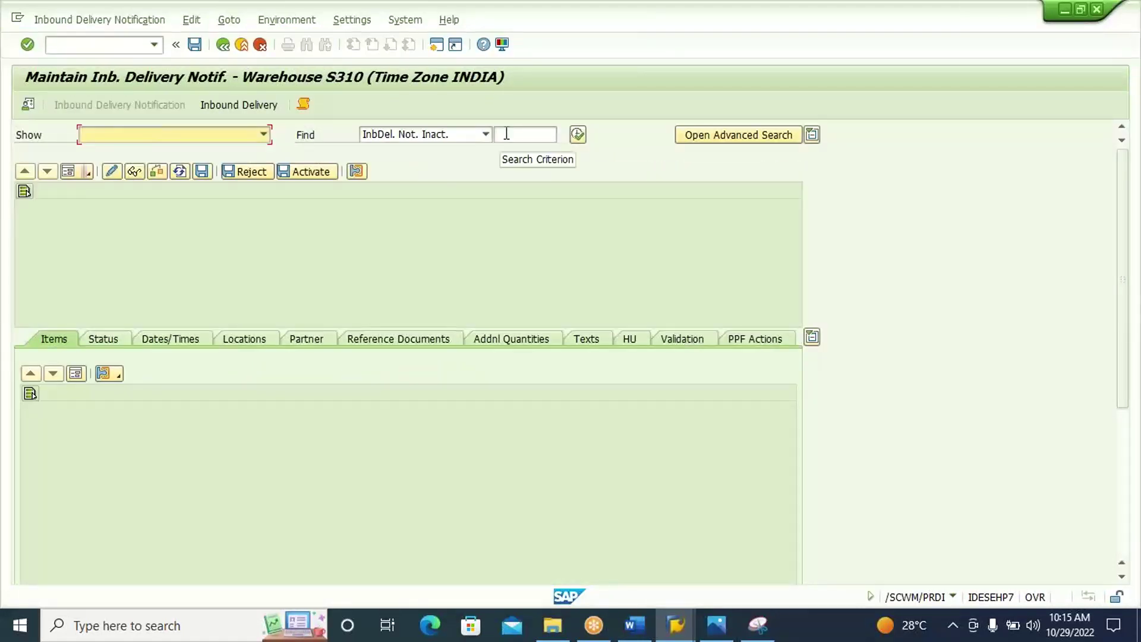
left_click(506, 134)
type("160024245")
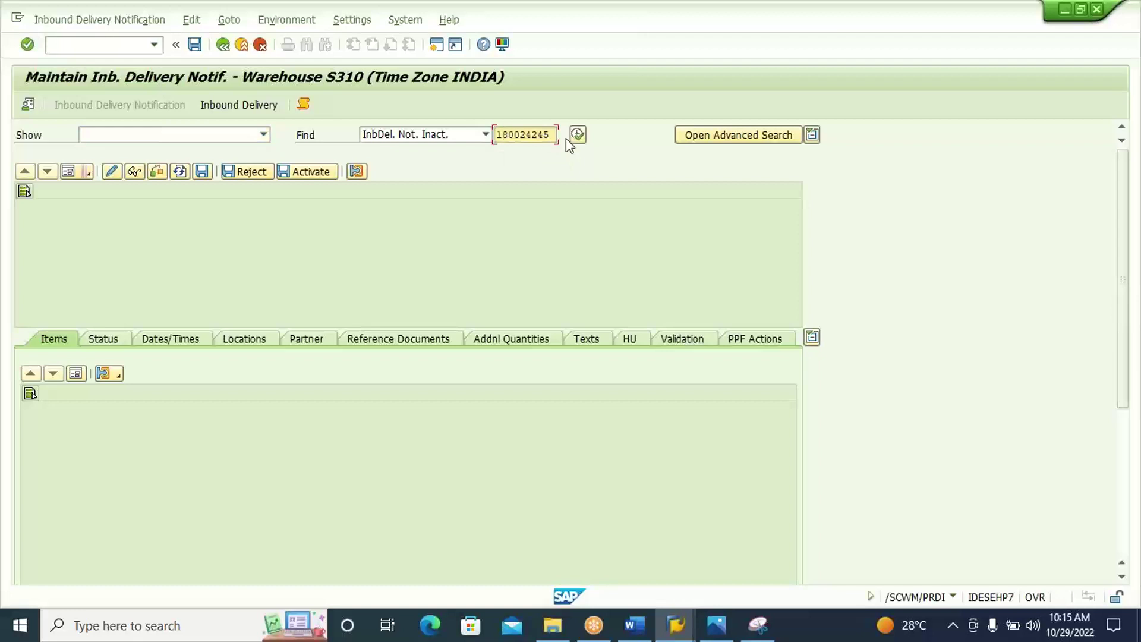
left_click(577, 136)
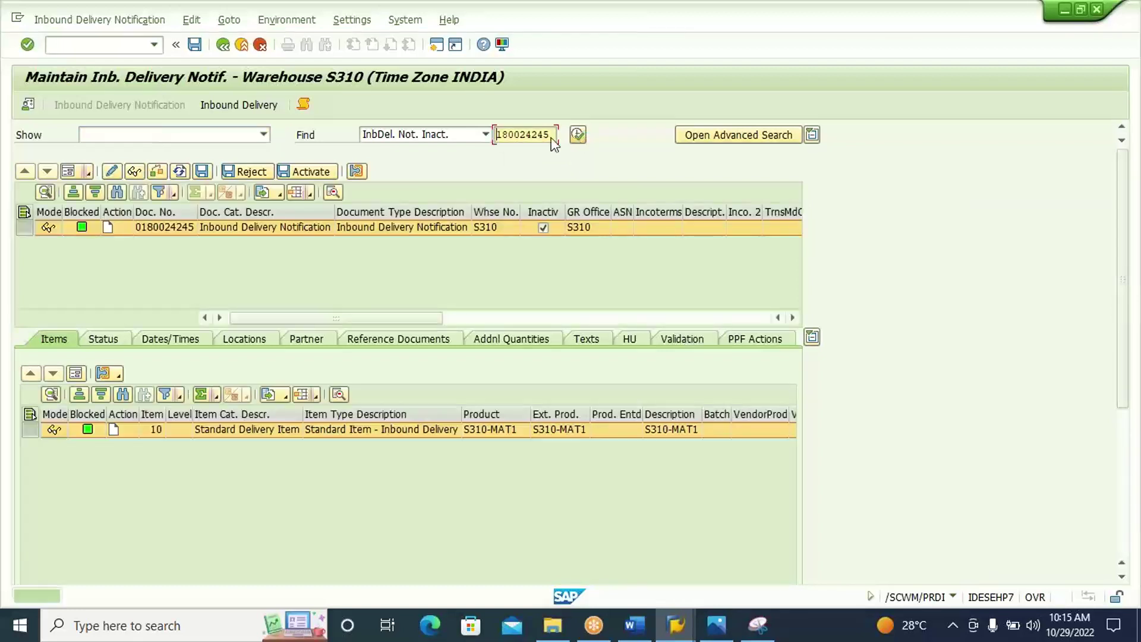
left_click(325, 173)
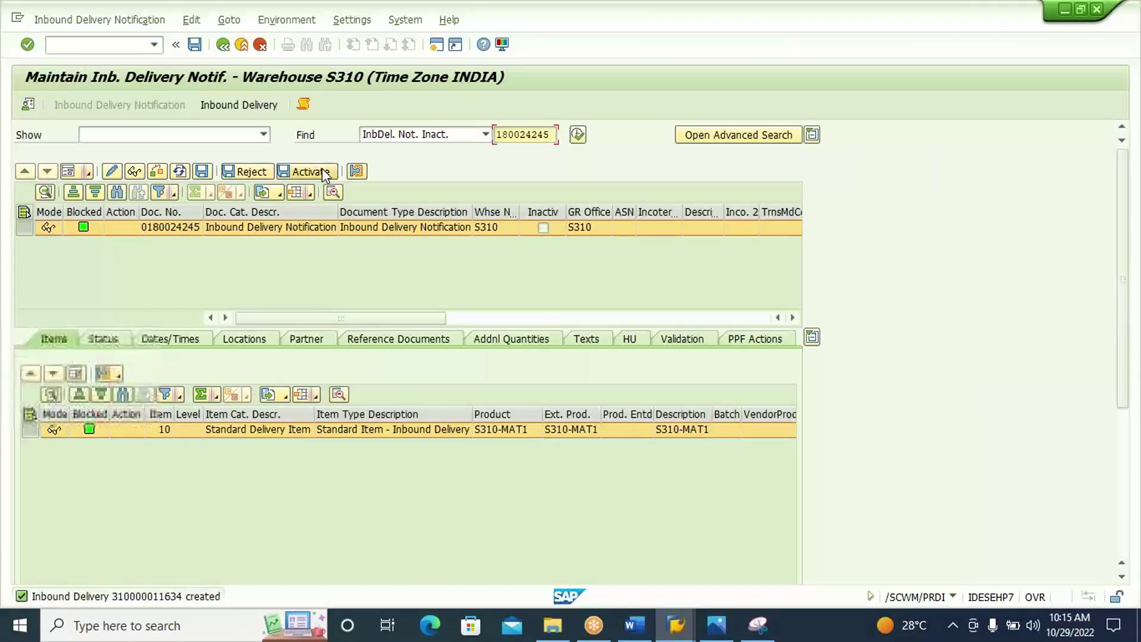
left_click(249, 107)
left_click(252, 107)
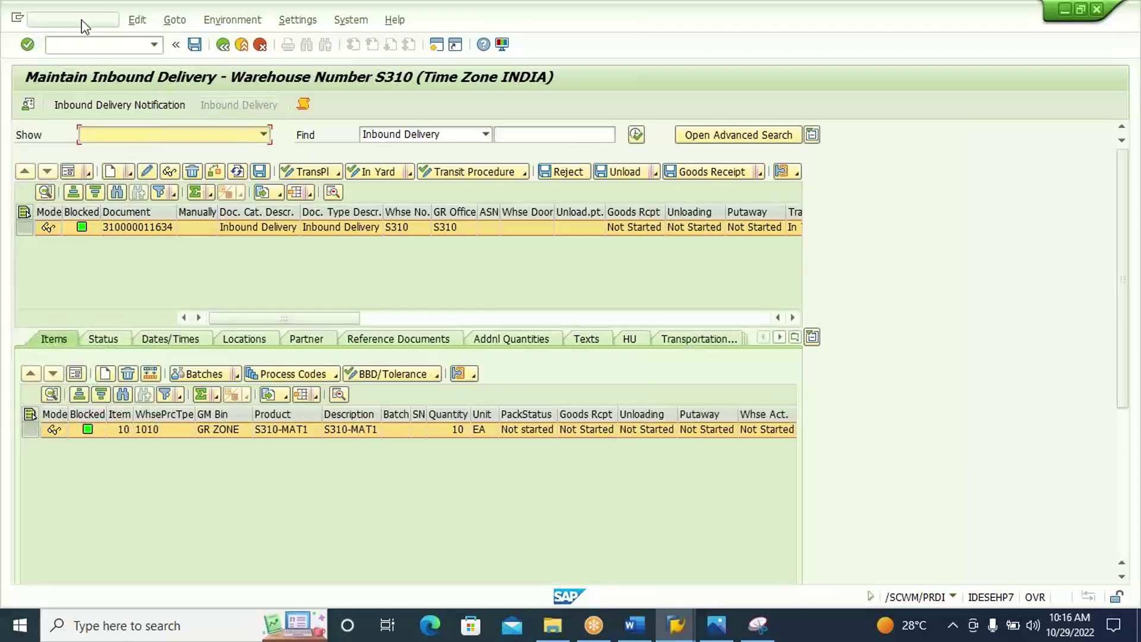
Via Follow-On Functions > Warehouse Task, select the request row and propose a putaway task.
left_click(83, 23)
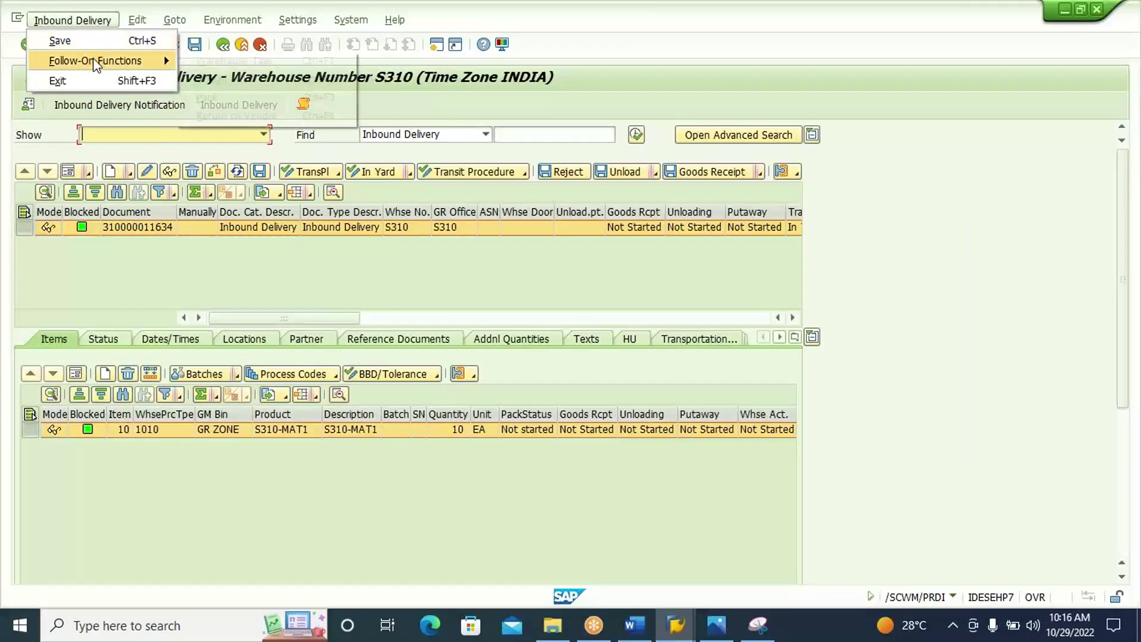
mouse_move(98, 61)
left_click(237, 59)
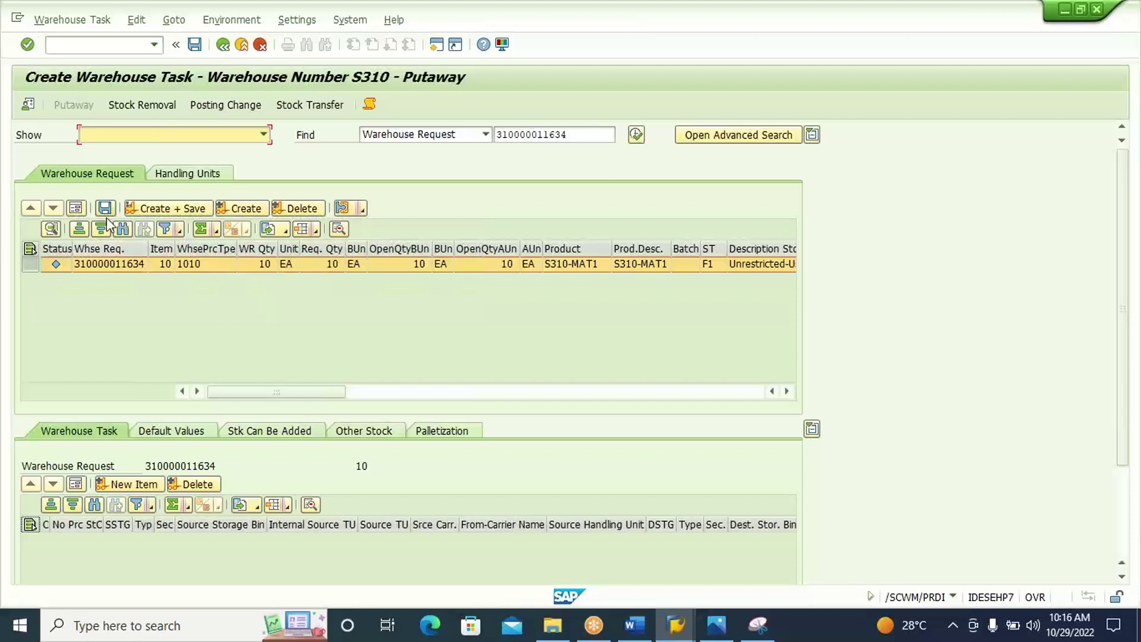
left_click(195, 266)
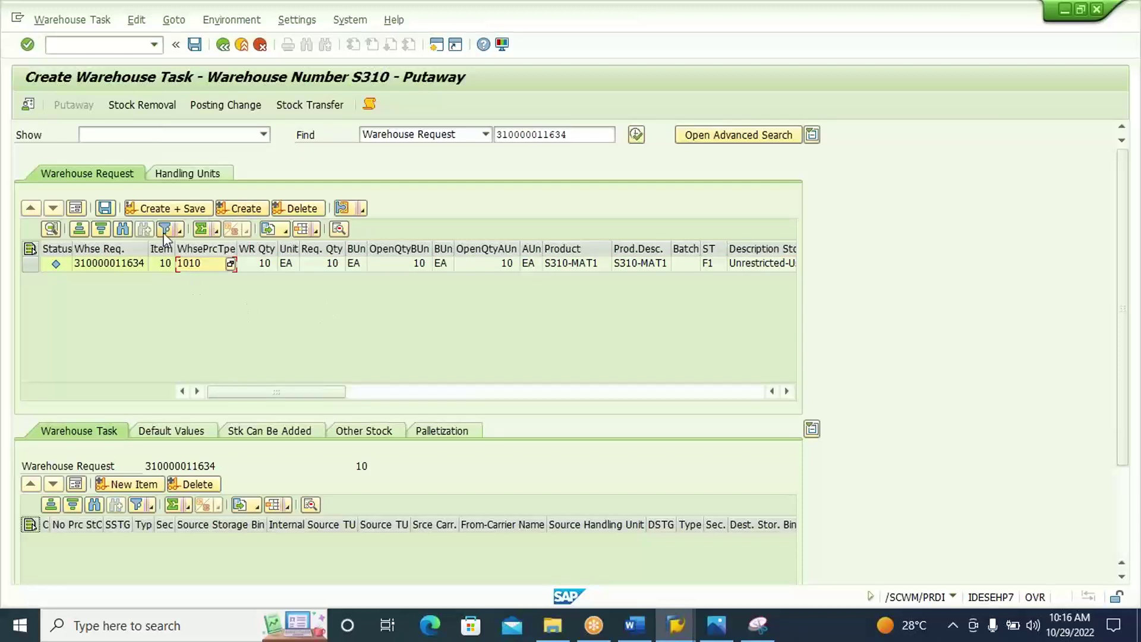
left_click(31, 263)
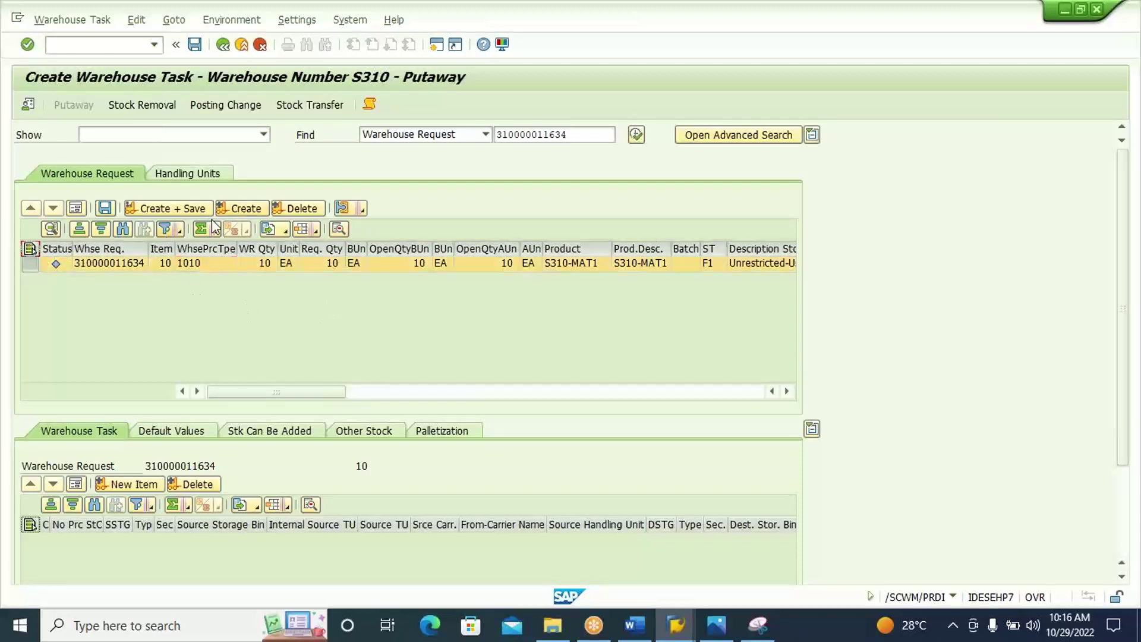
left_click(253, 209)
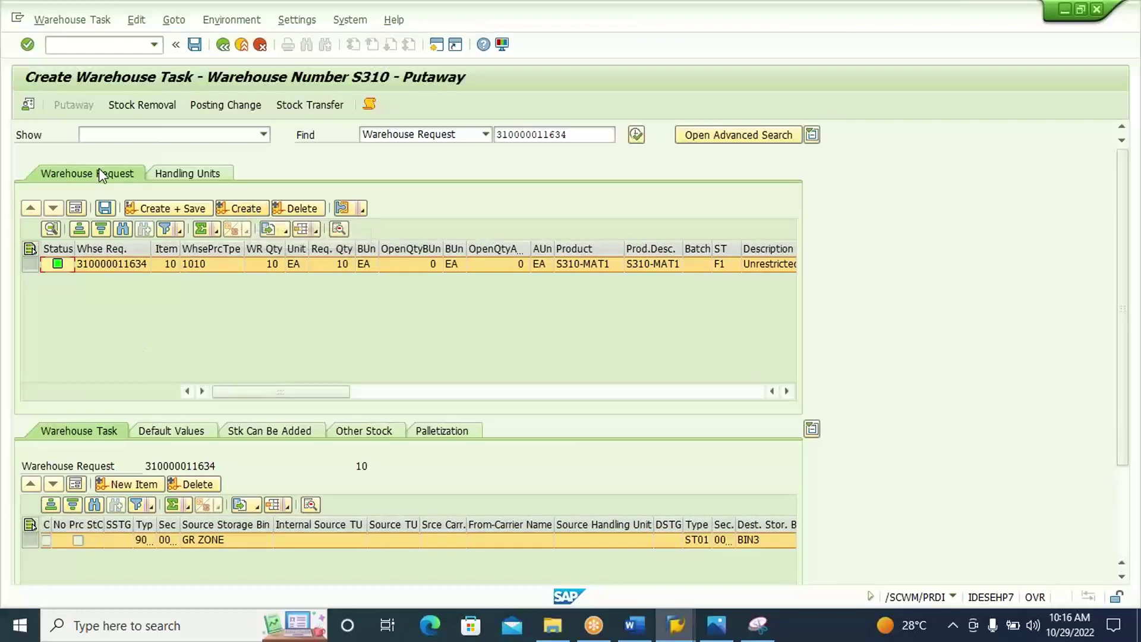
Verify source GR ZONE and destination BIN3 in the form view, then Create + Save.
left_click(76, 484)
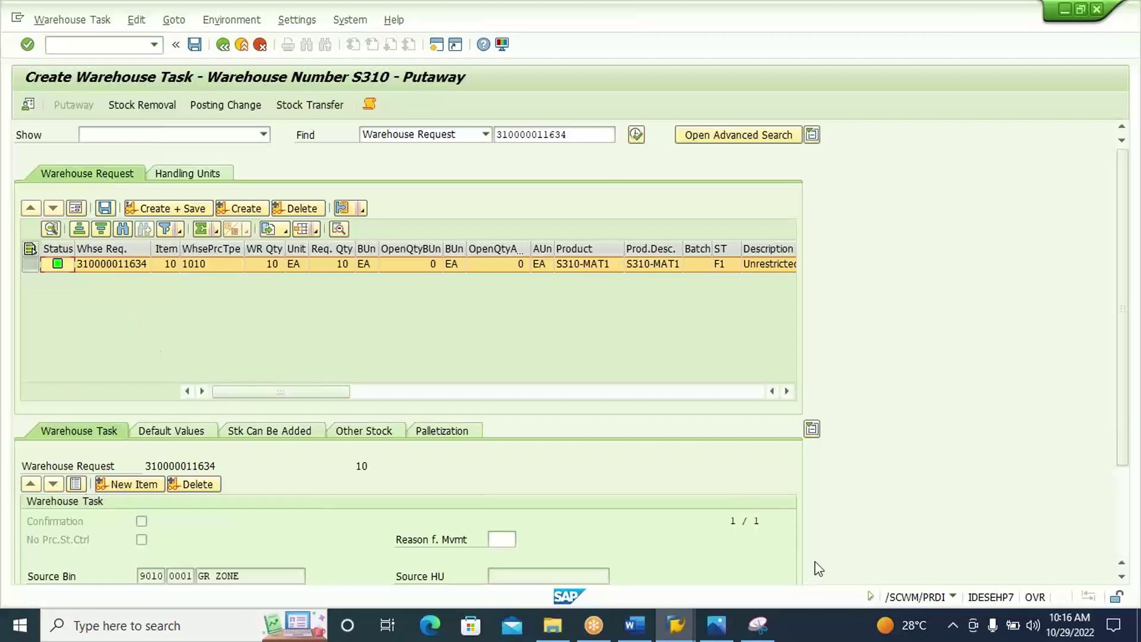
left_click(1123, 517)
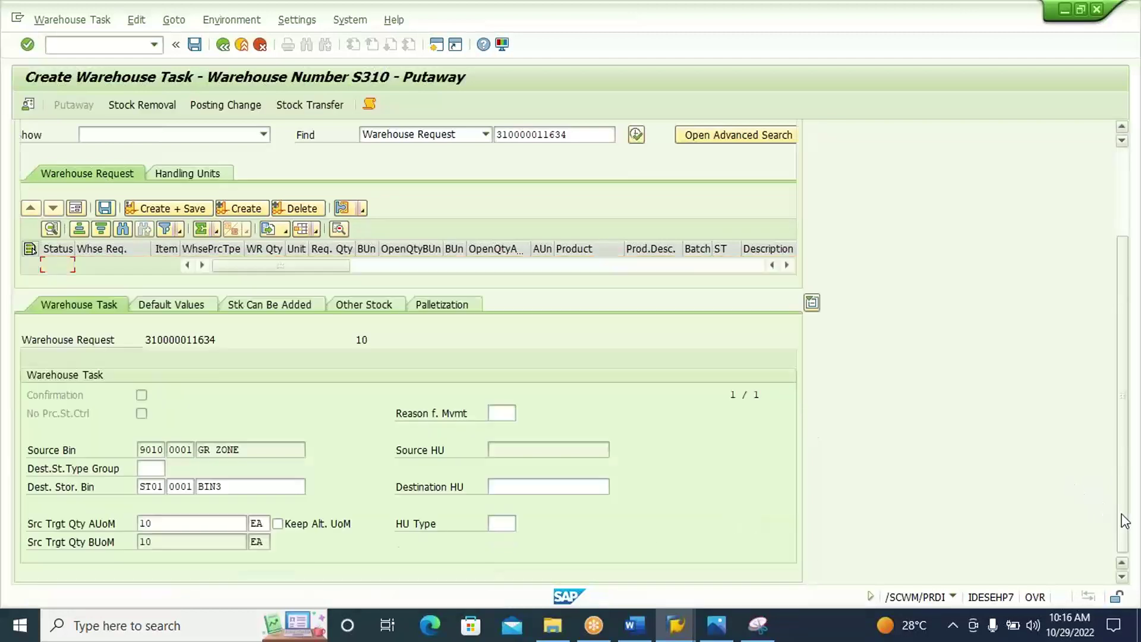
left_click(277, 453)
left_click(275, 486)
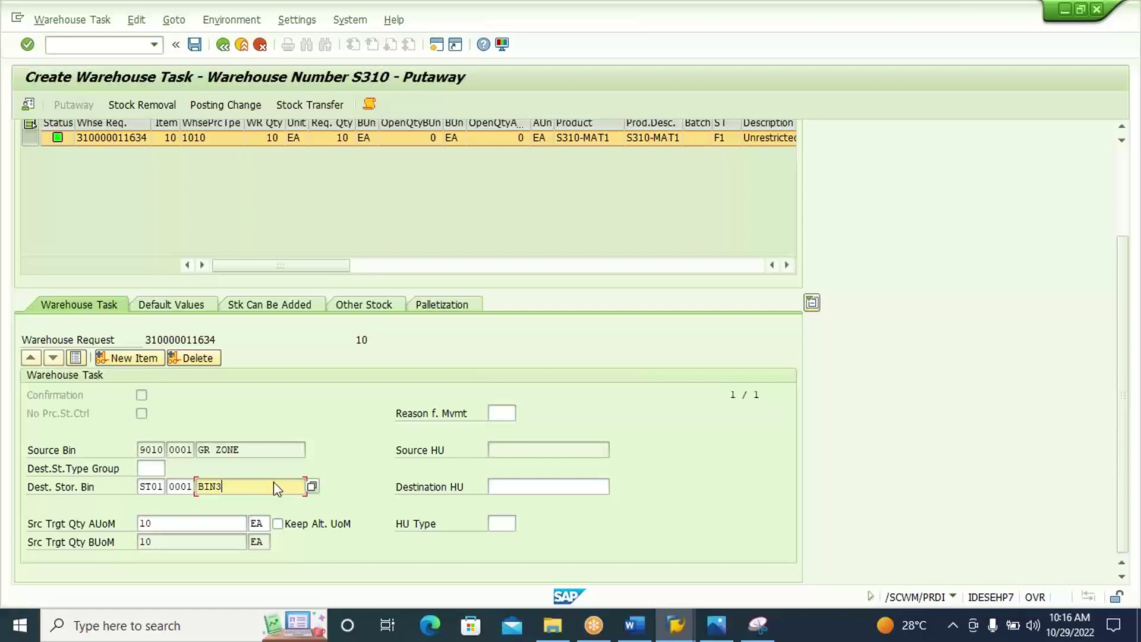
left_click(1121, 179)
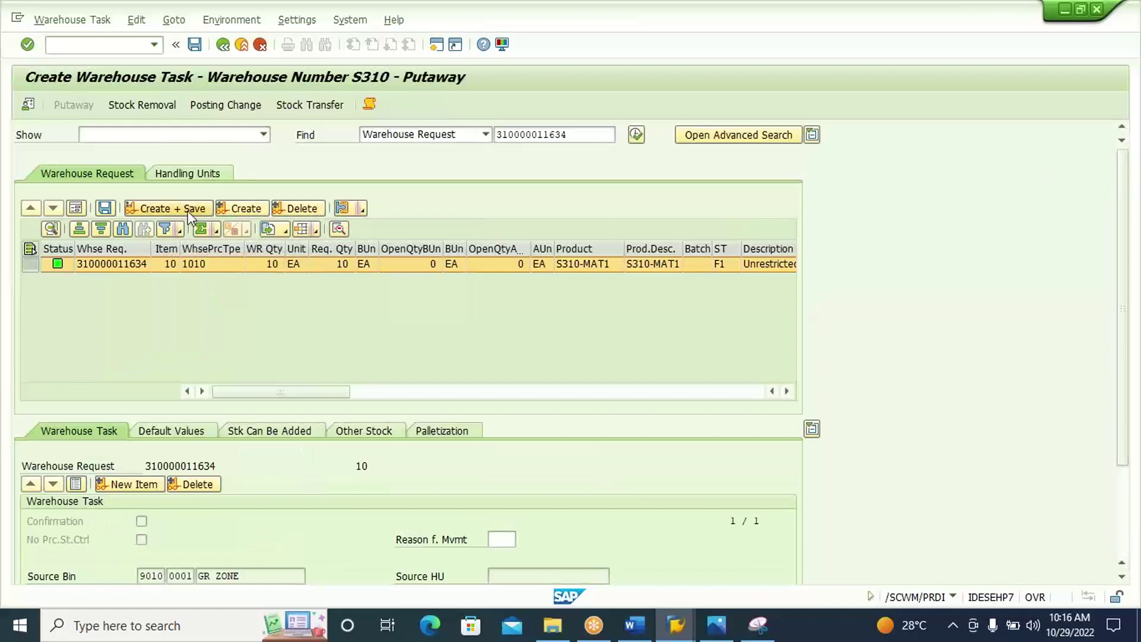
left_click(187, 211)
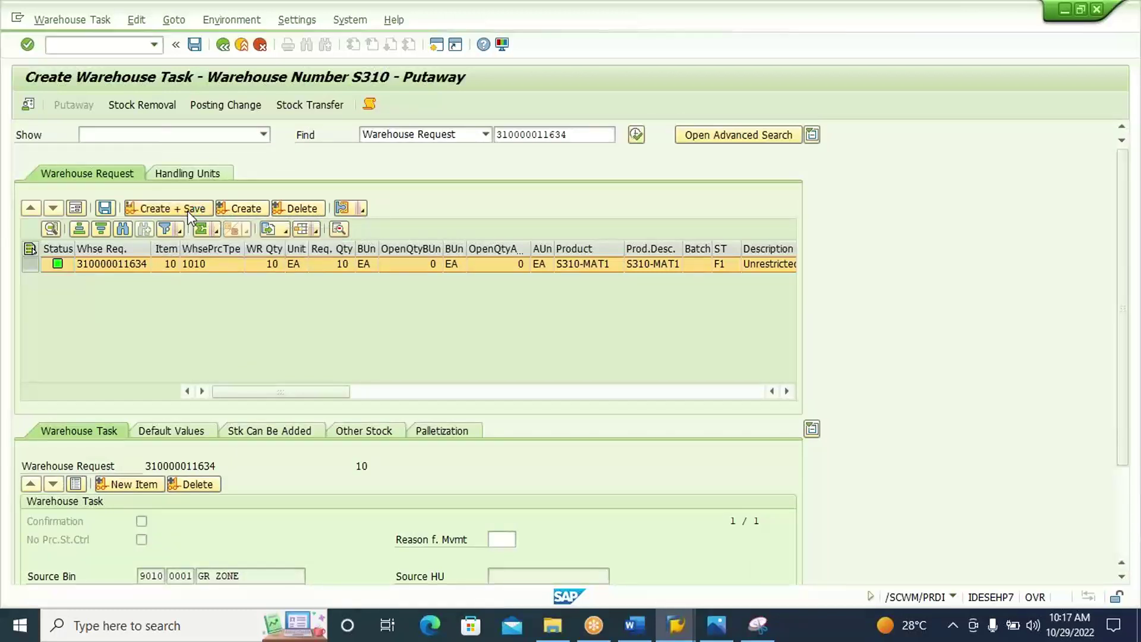
Open Warehouse Task > Confirm and bring up warehouse order 6 with open task 14.
left_click(77, 25)
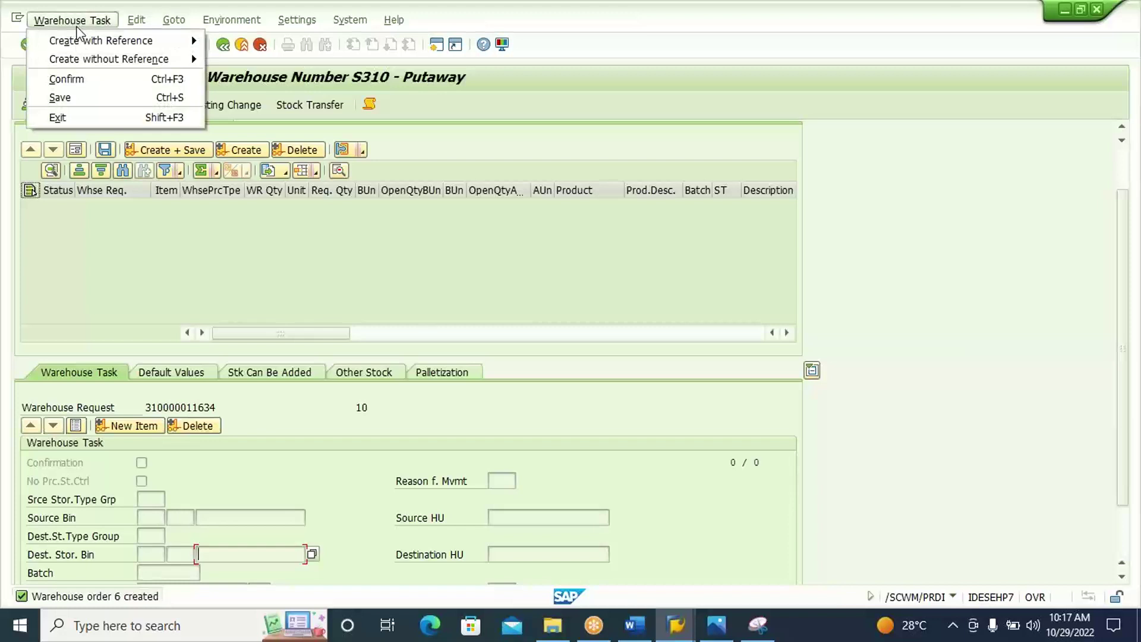
left_click(80, 79)
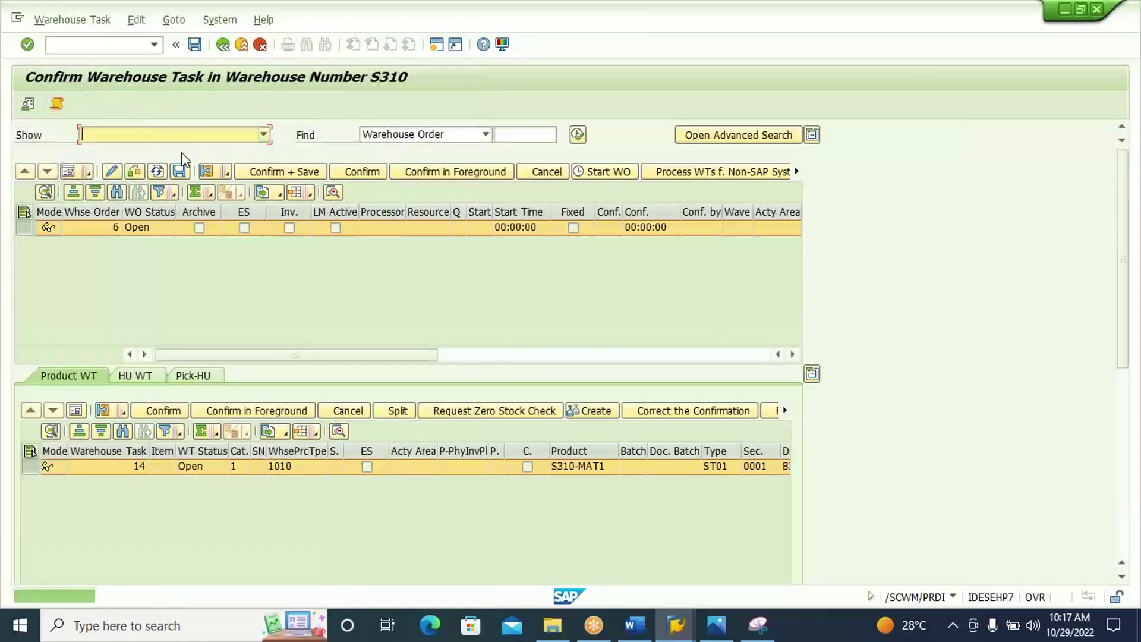
left_click(257, 172)
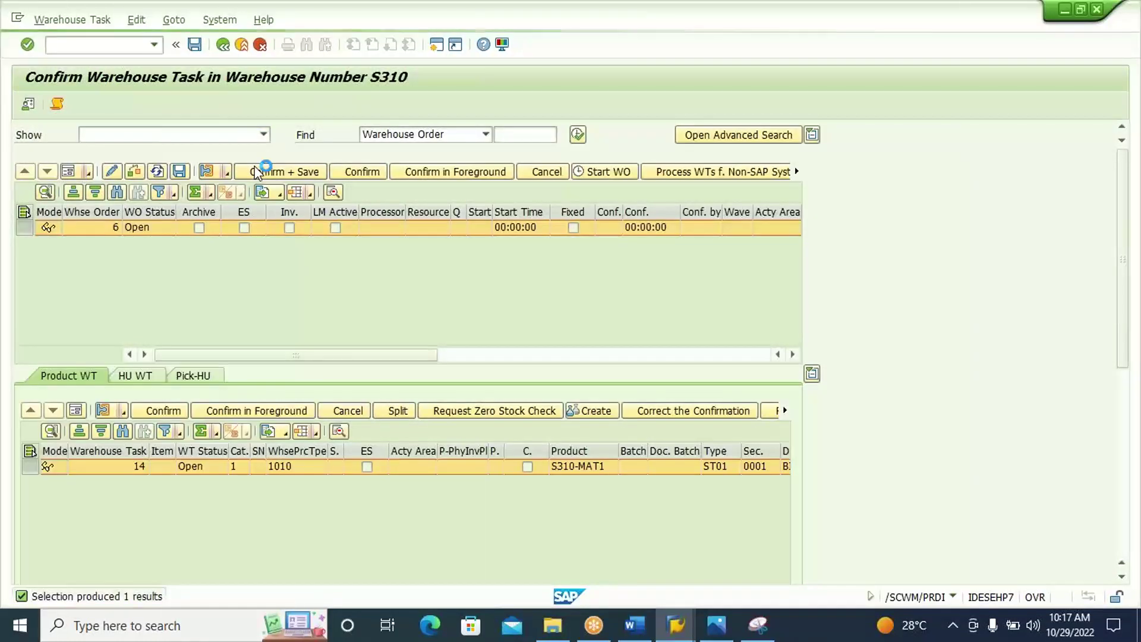